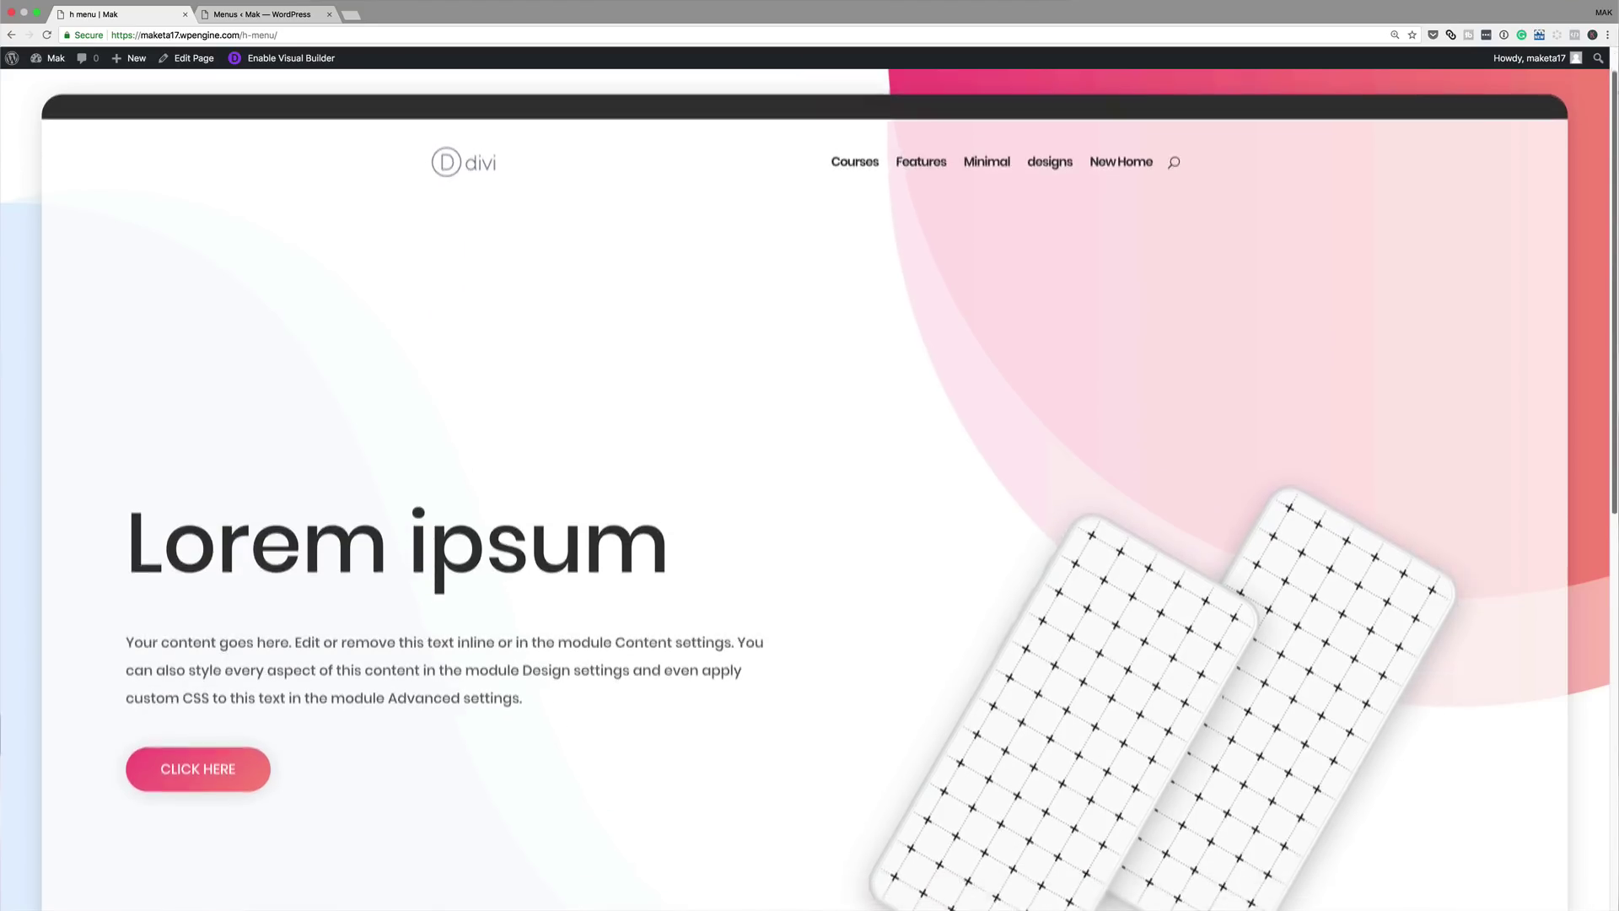
- Scroll down and back up through the finished Divi demo page
scroll(809, 456, "down", 7)
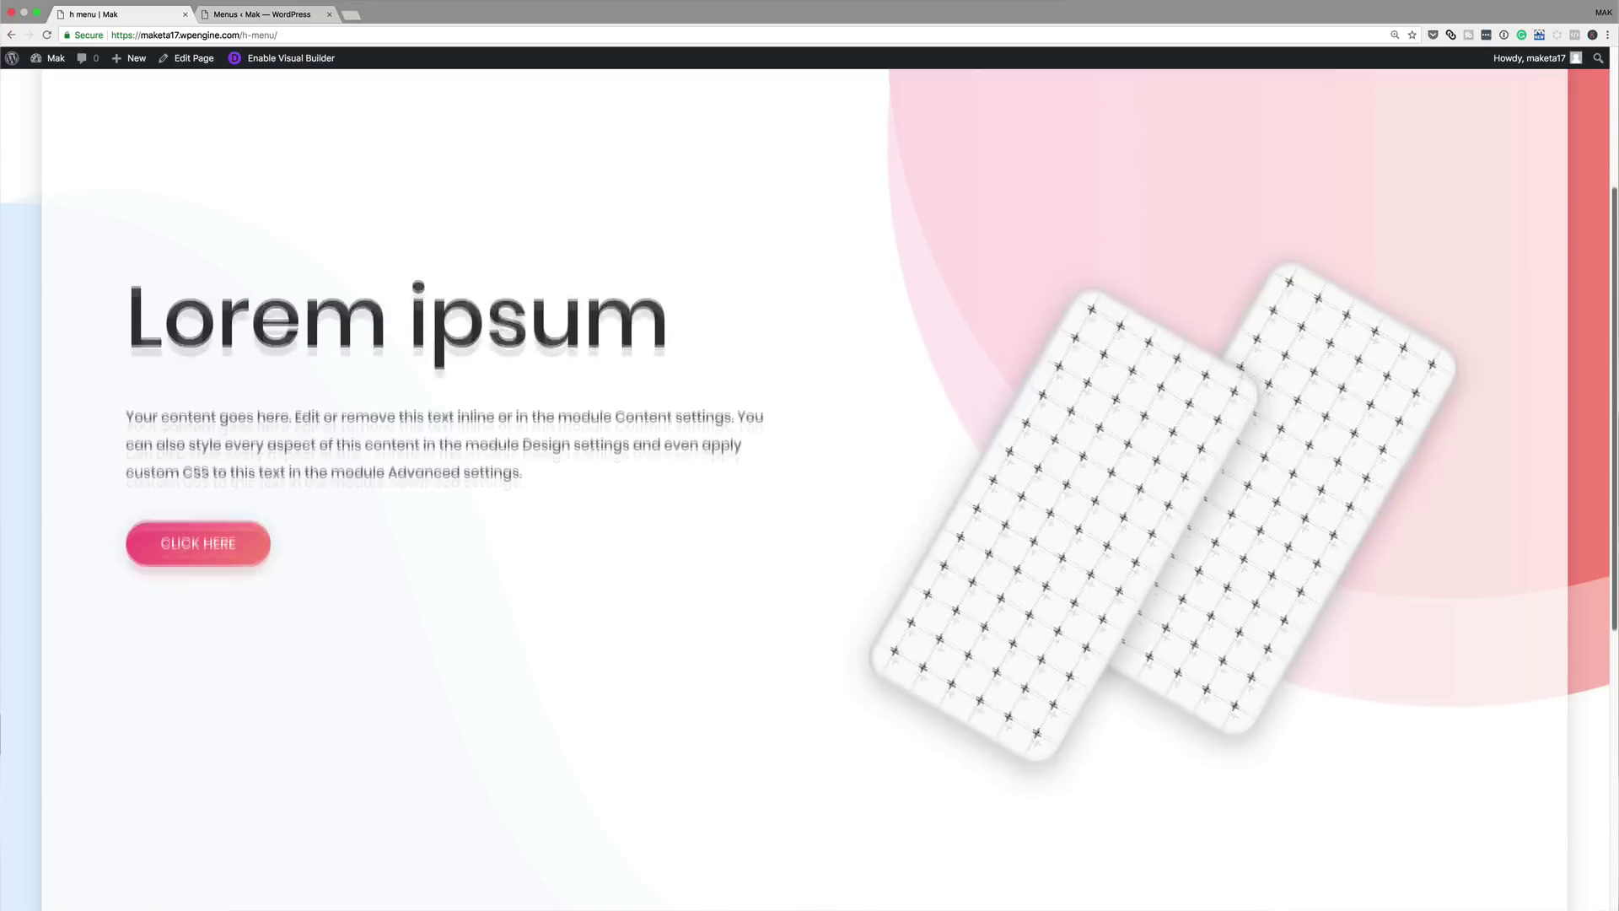
scroll(809, 456, "down", 3)
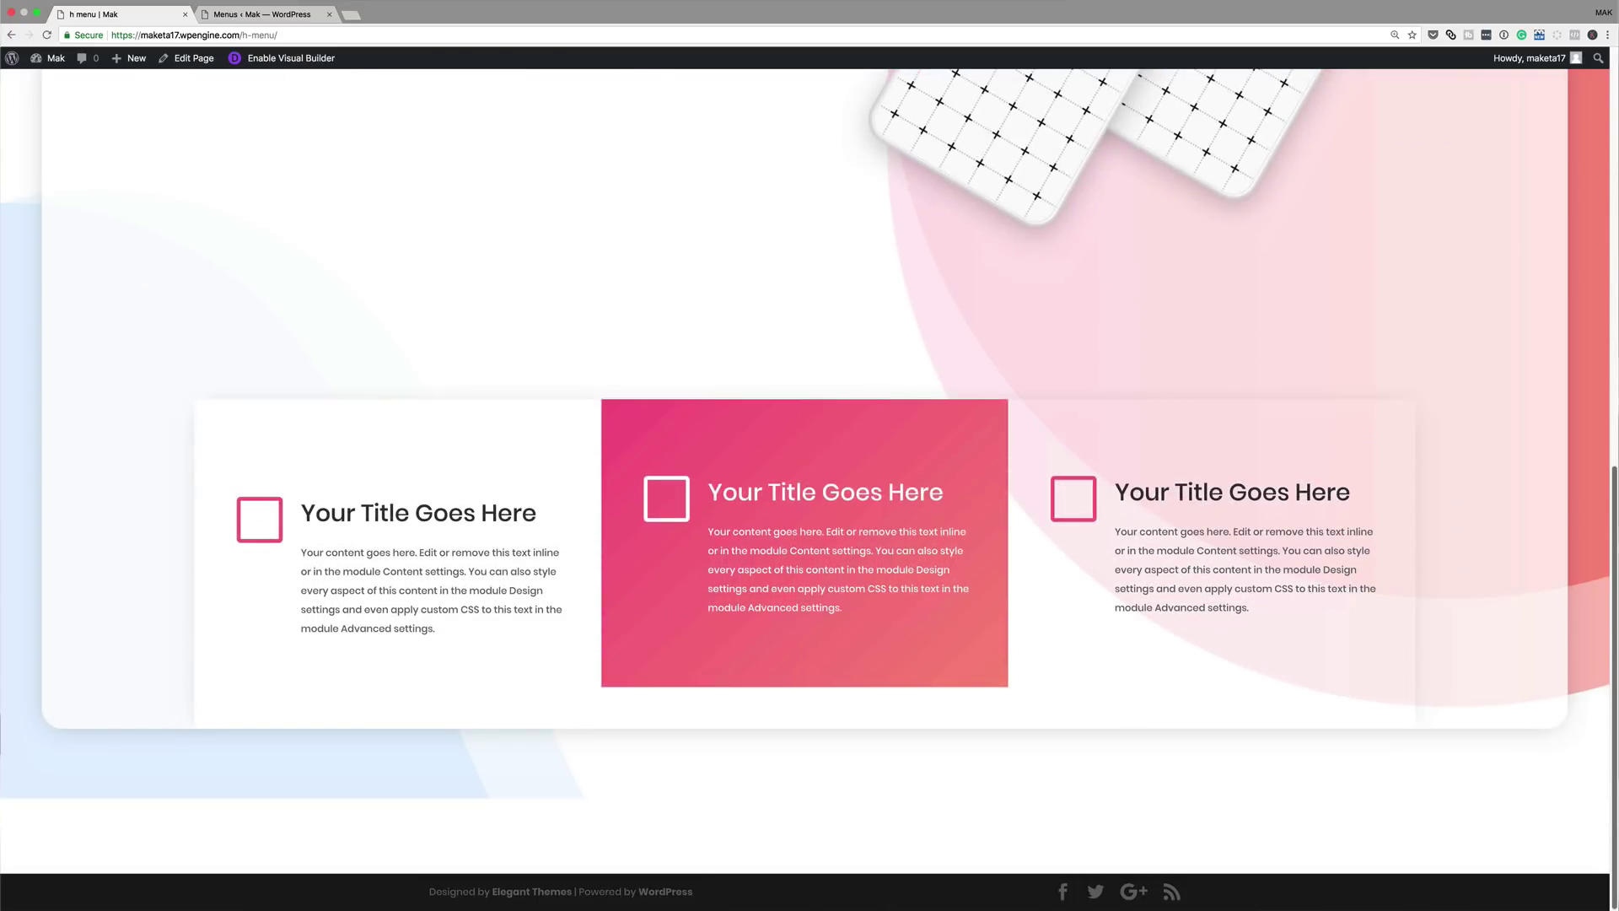
scroll(810, 455, "up", 10)
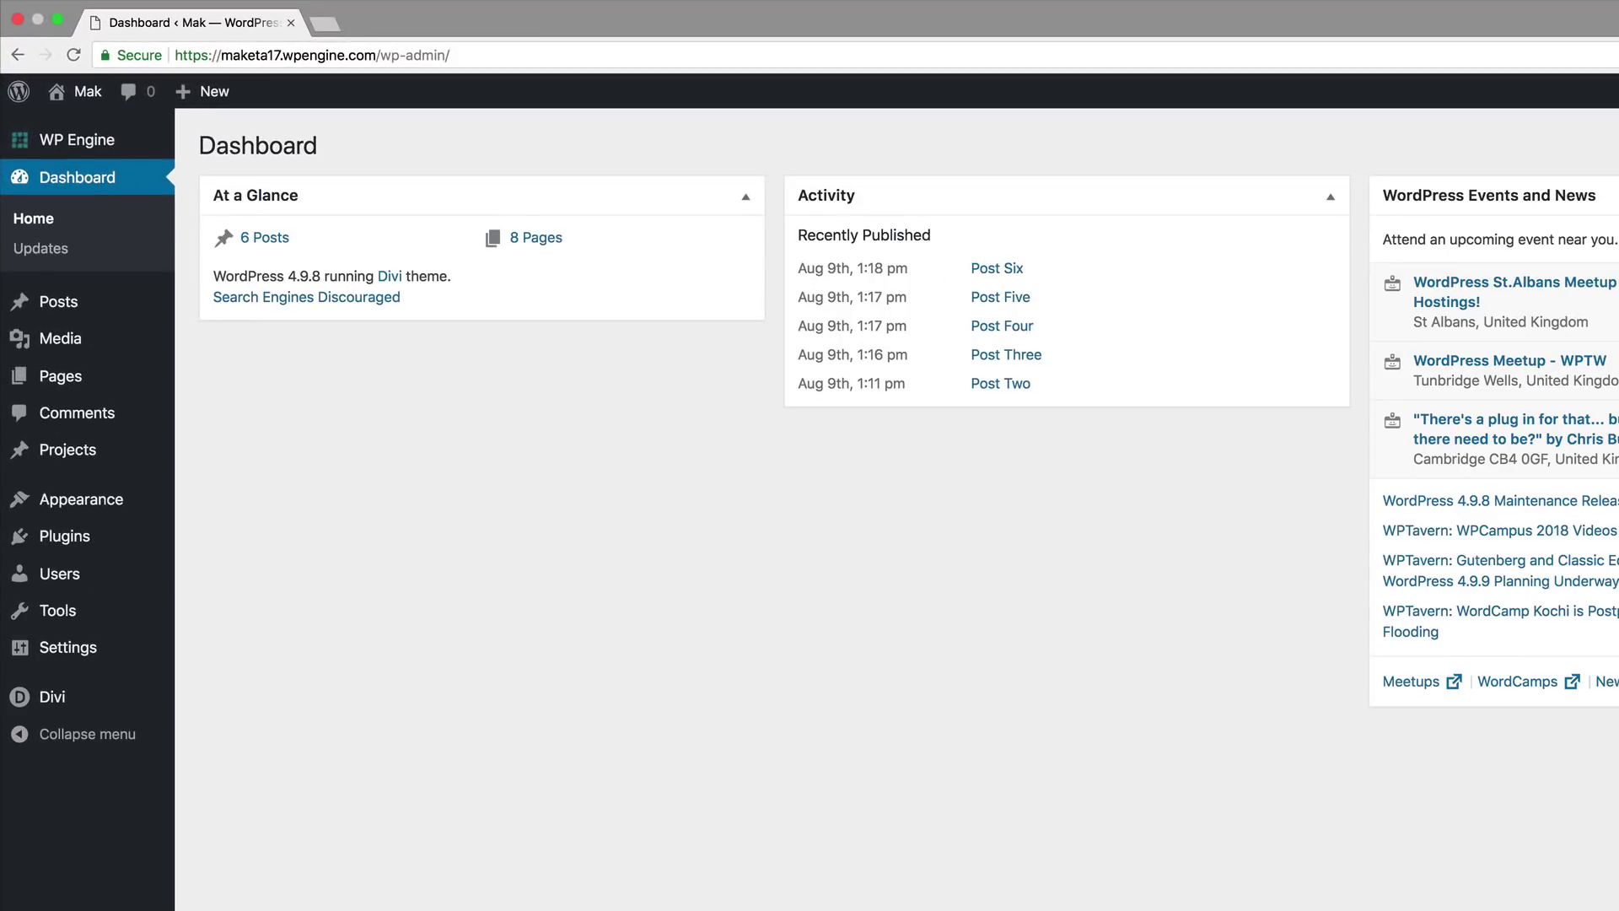
- Go to the Customizer's Header & Navigation > Primary Menu Bar settings
mouse_move(59, 502)
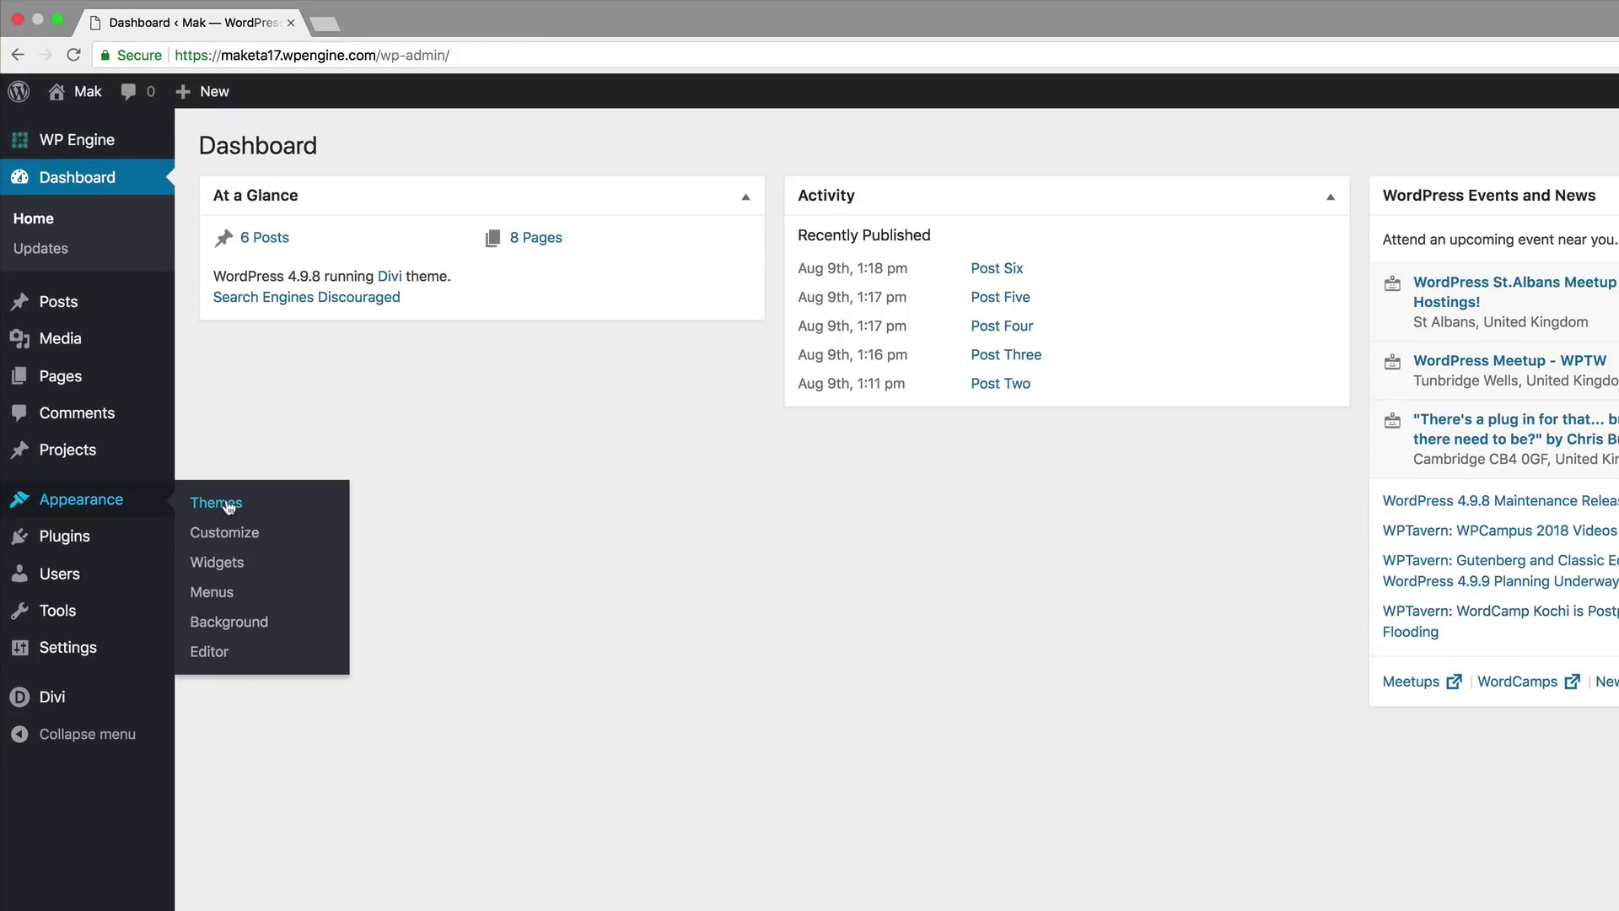
left_click(231, 543)
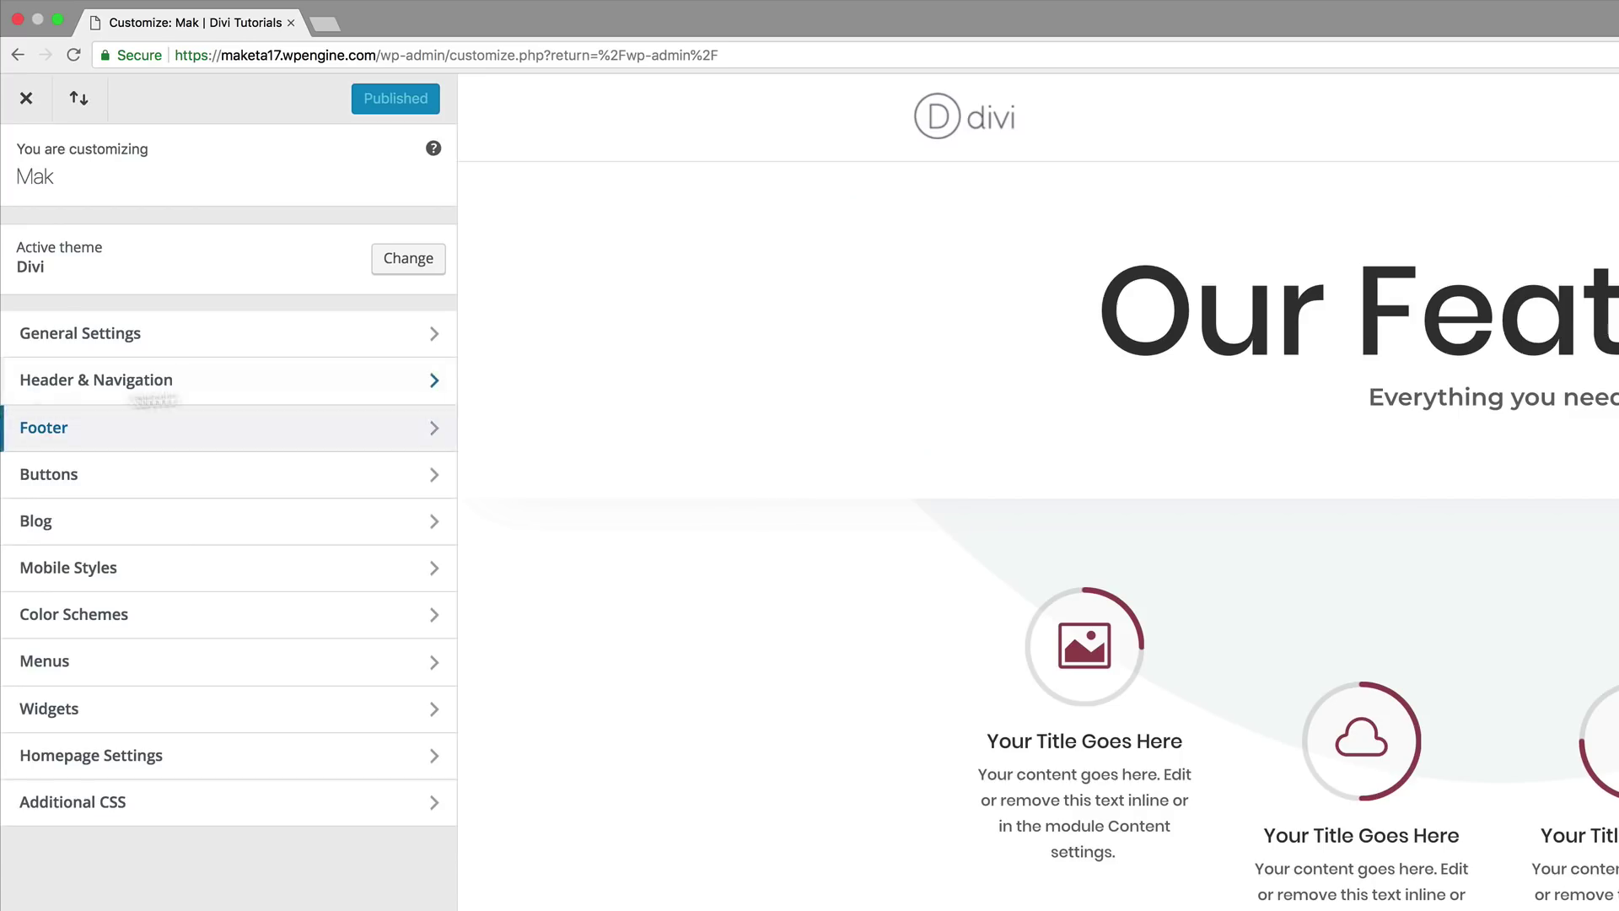
left_click(189, 390)
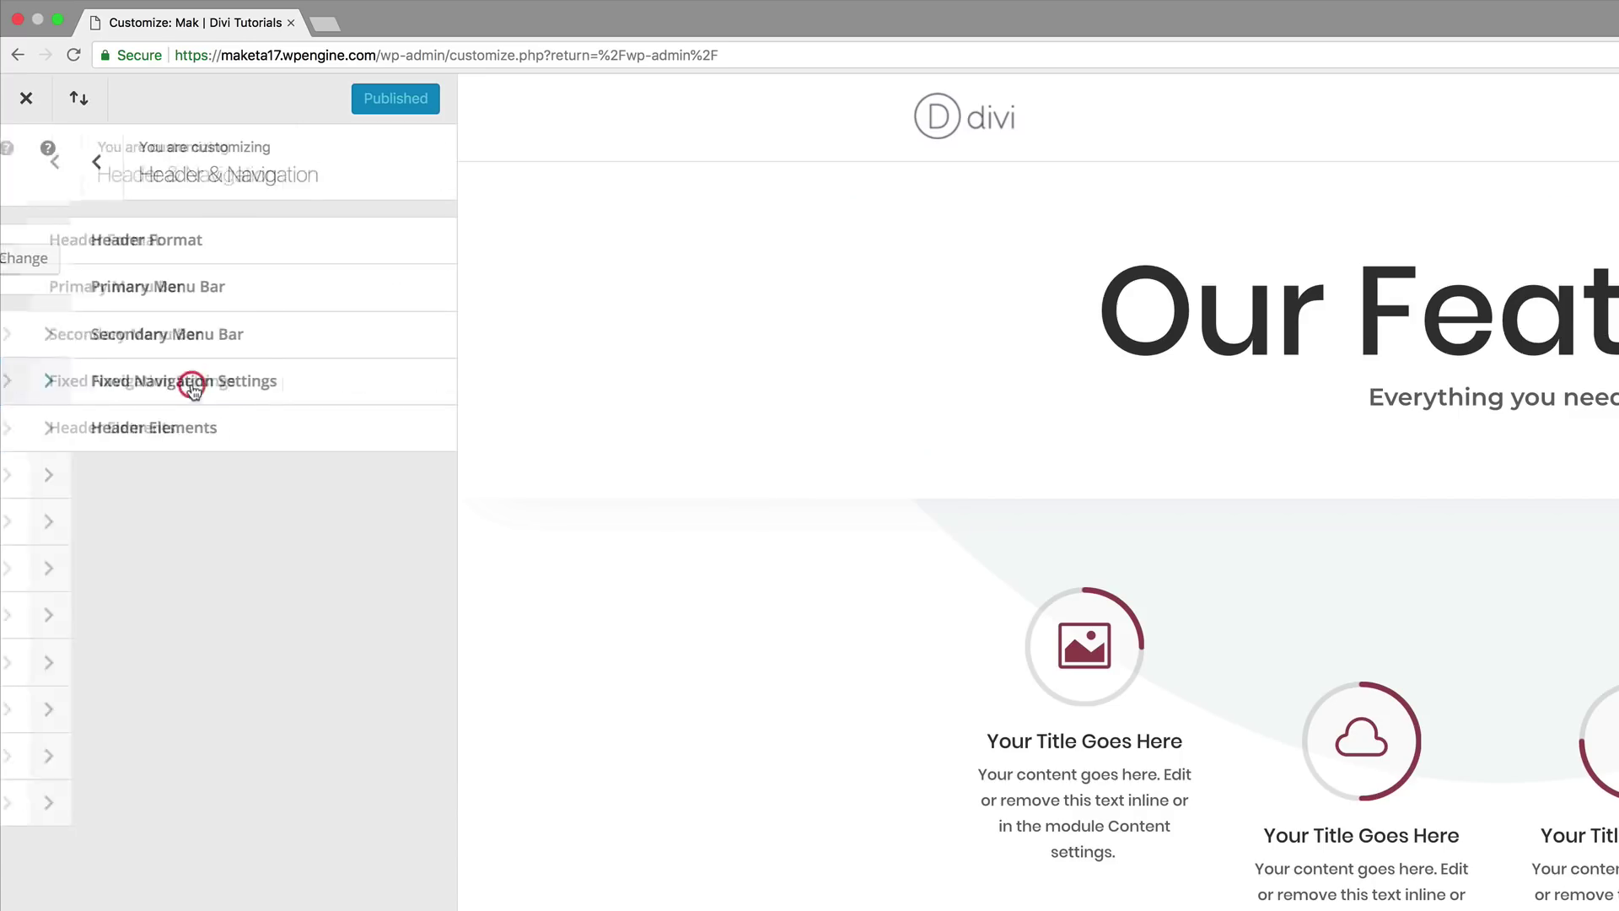
left_click(156, 291)
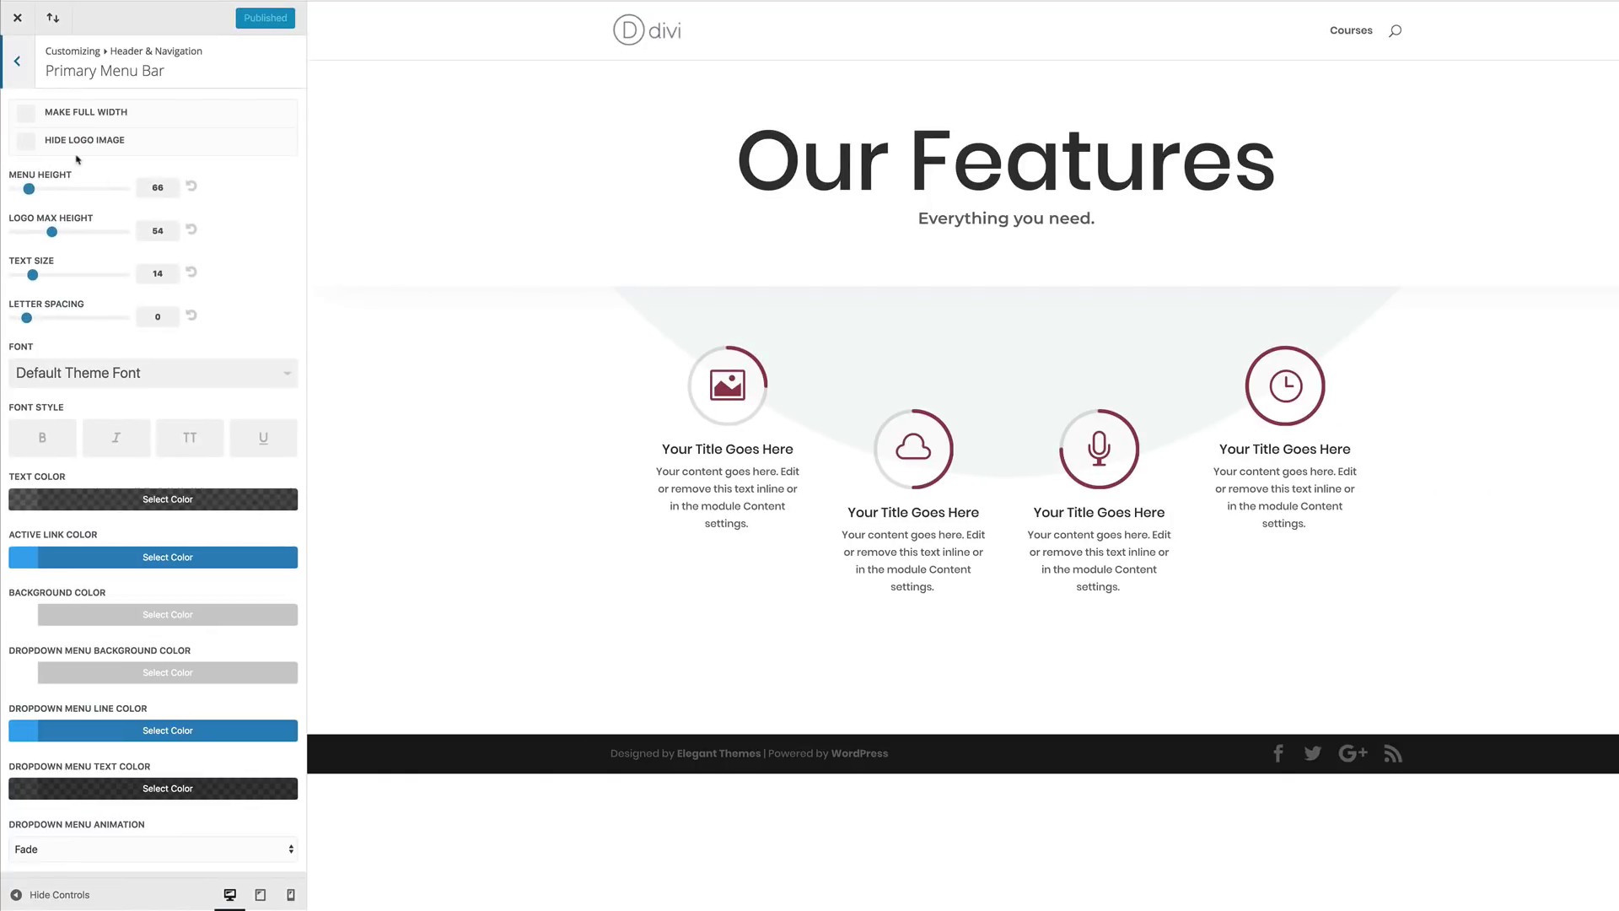
- Set menu height 100, menu text size 18 and letter spacing -1
double_click(150, 187)
type("100")
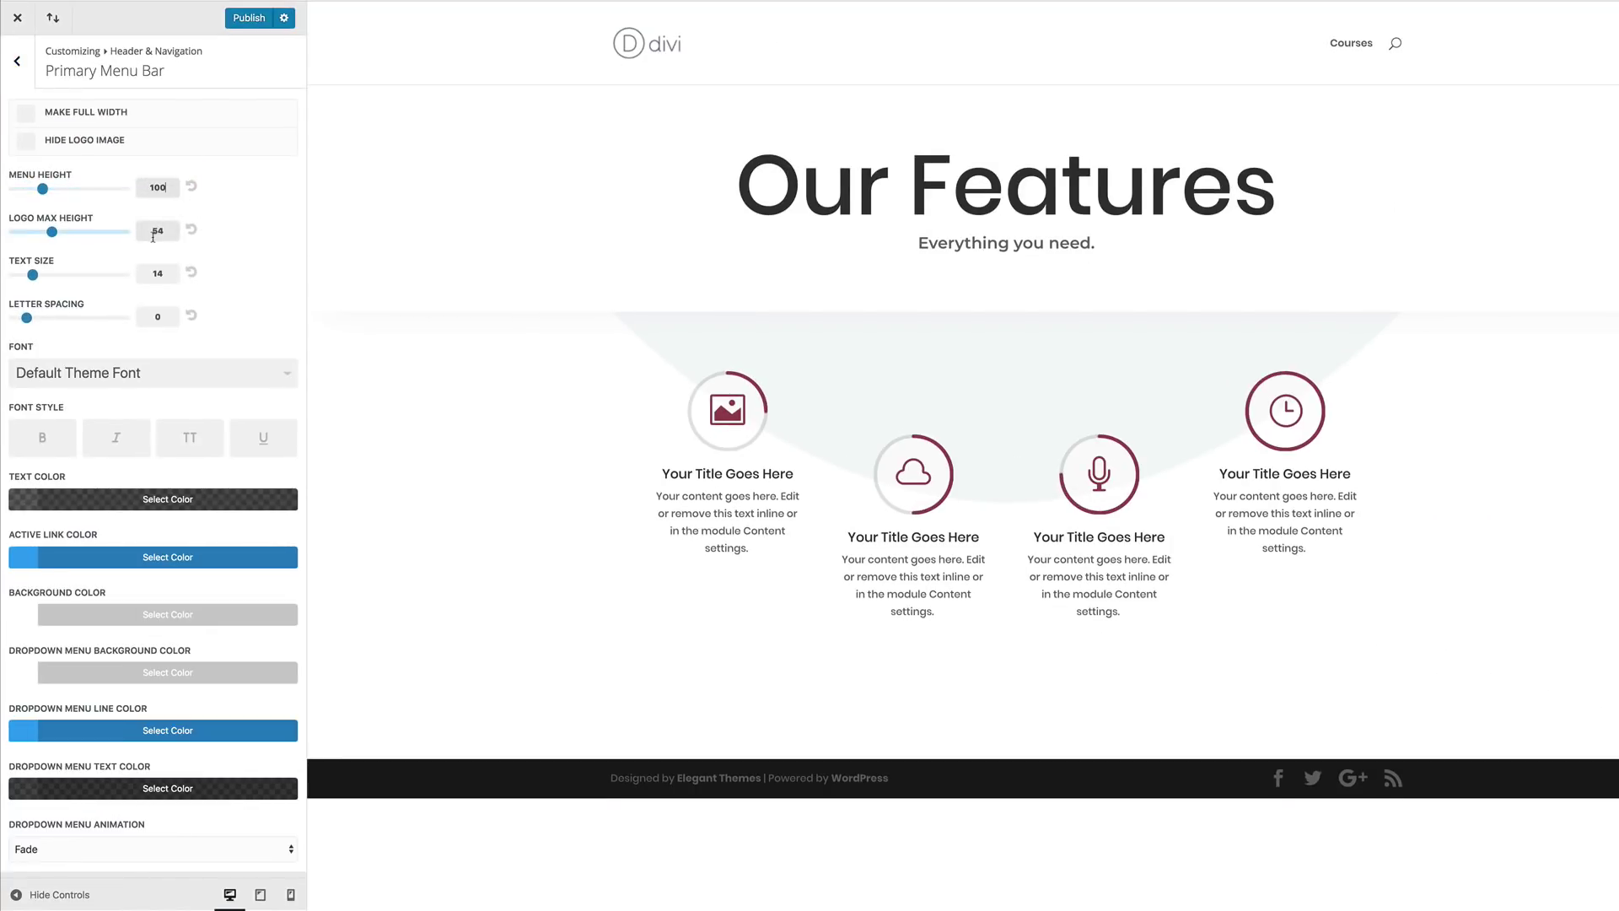
double_click(174, 272)
type("18")
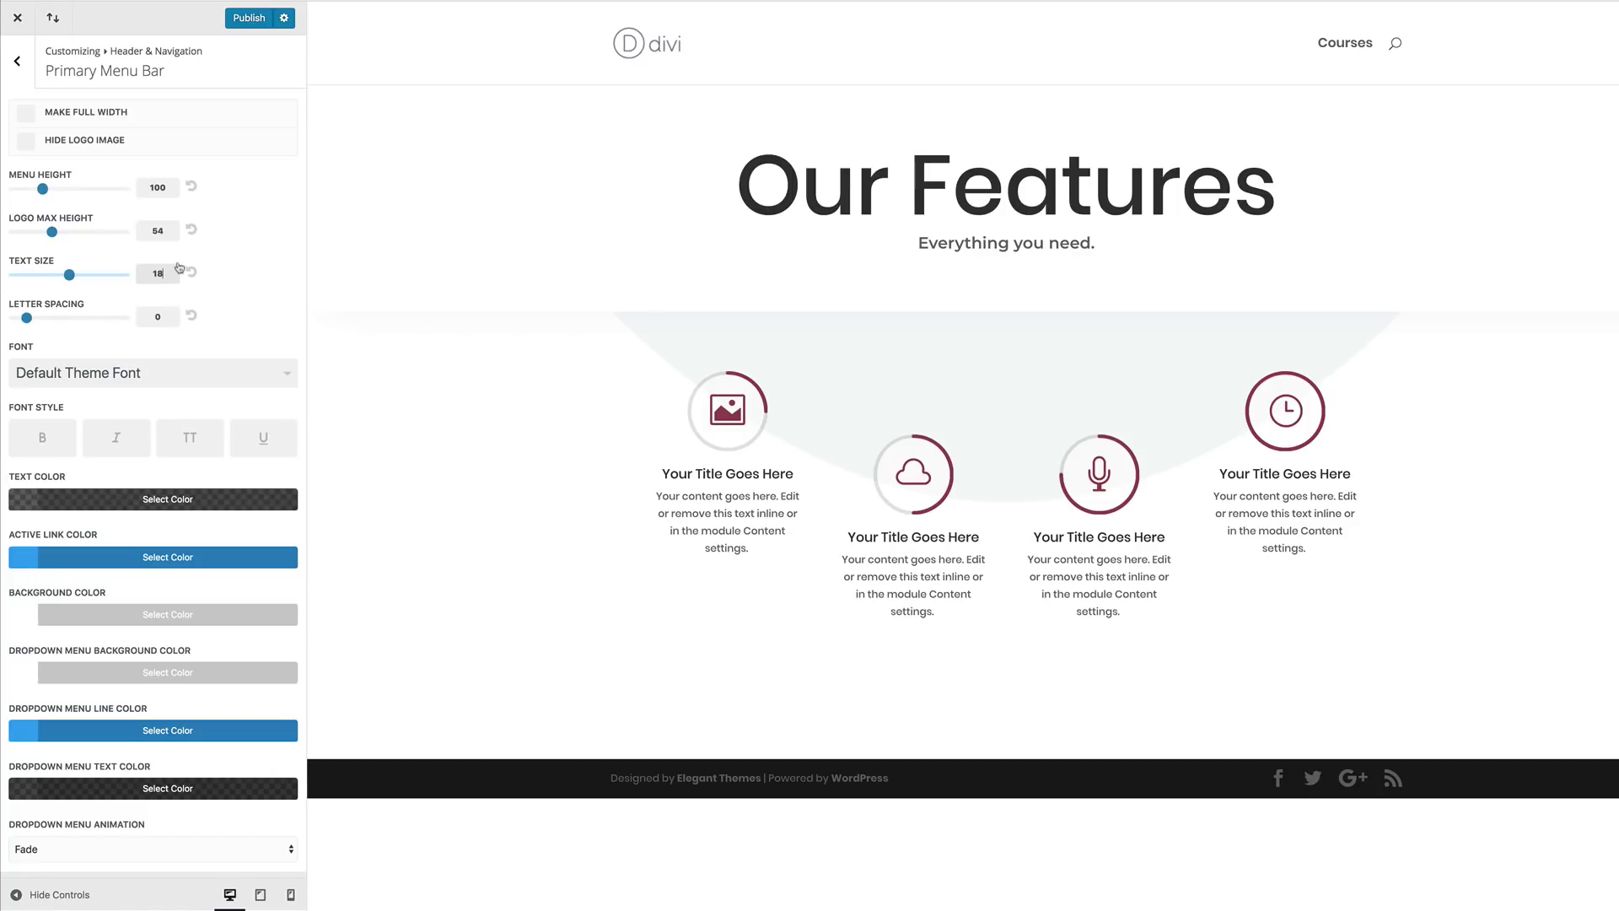
key("Tab")
key("Left")
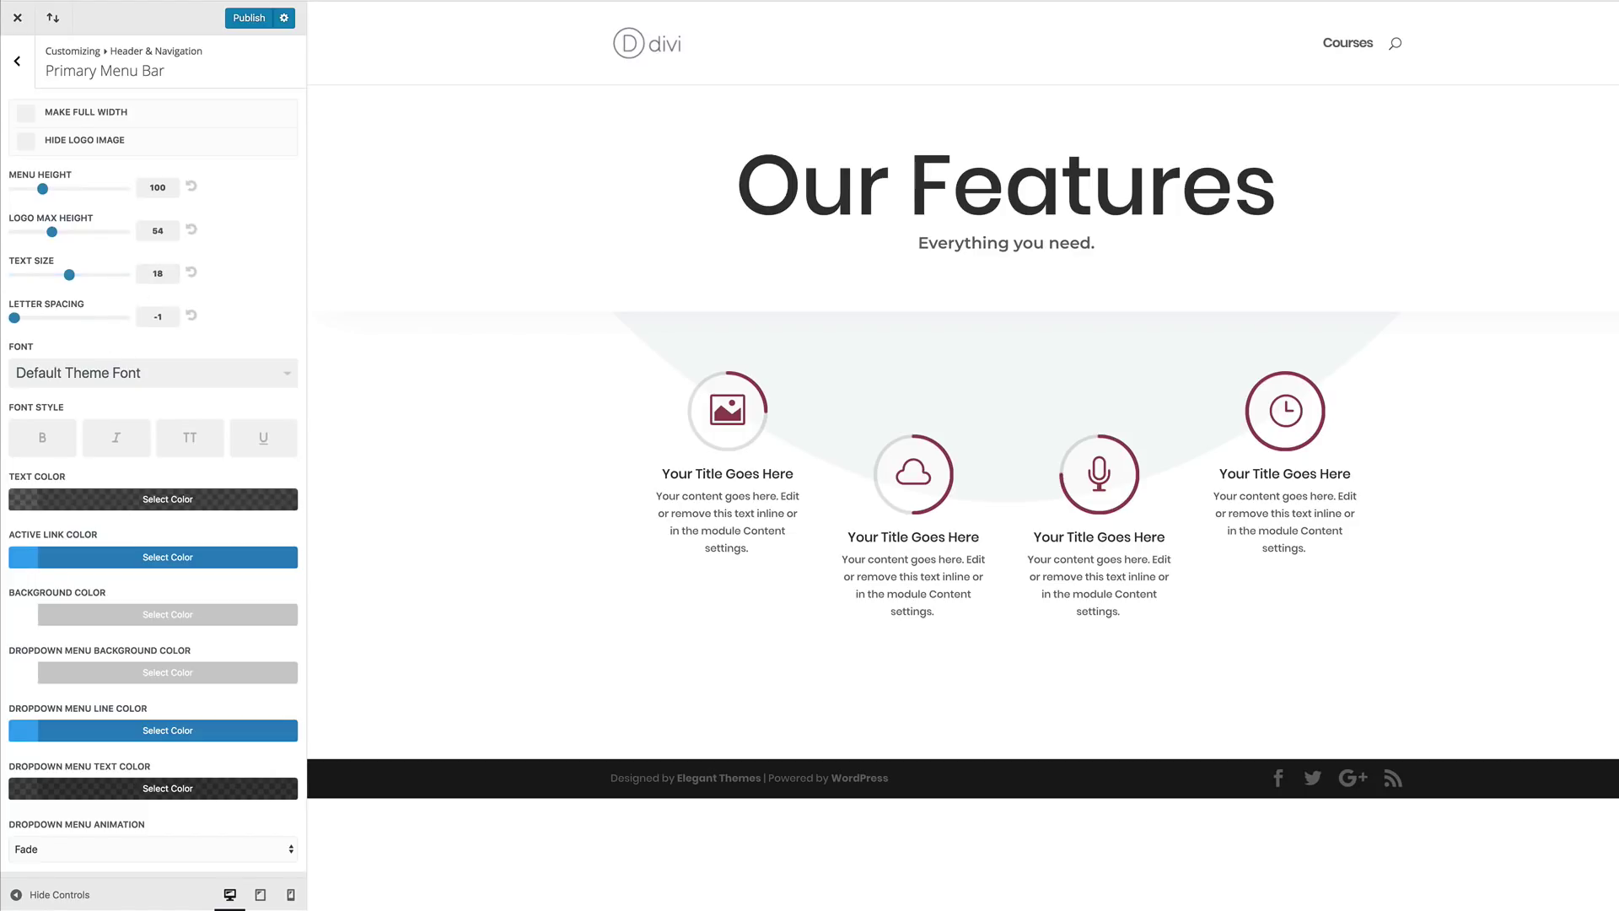
- Set the menu text colour to #333333 and the active link colour to pink #f55c83
left_click(26, 504)
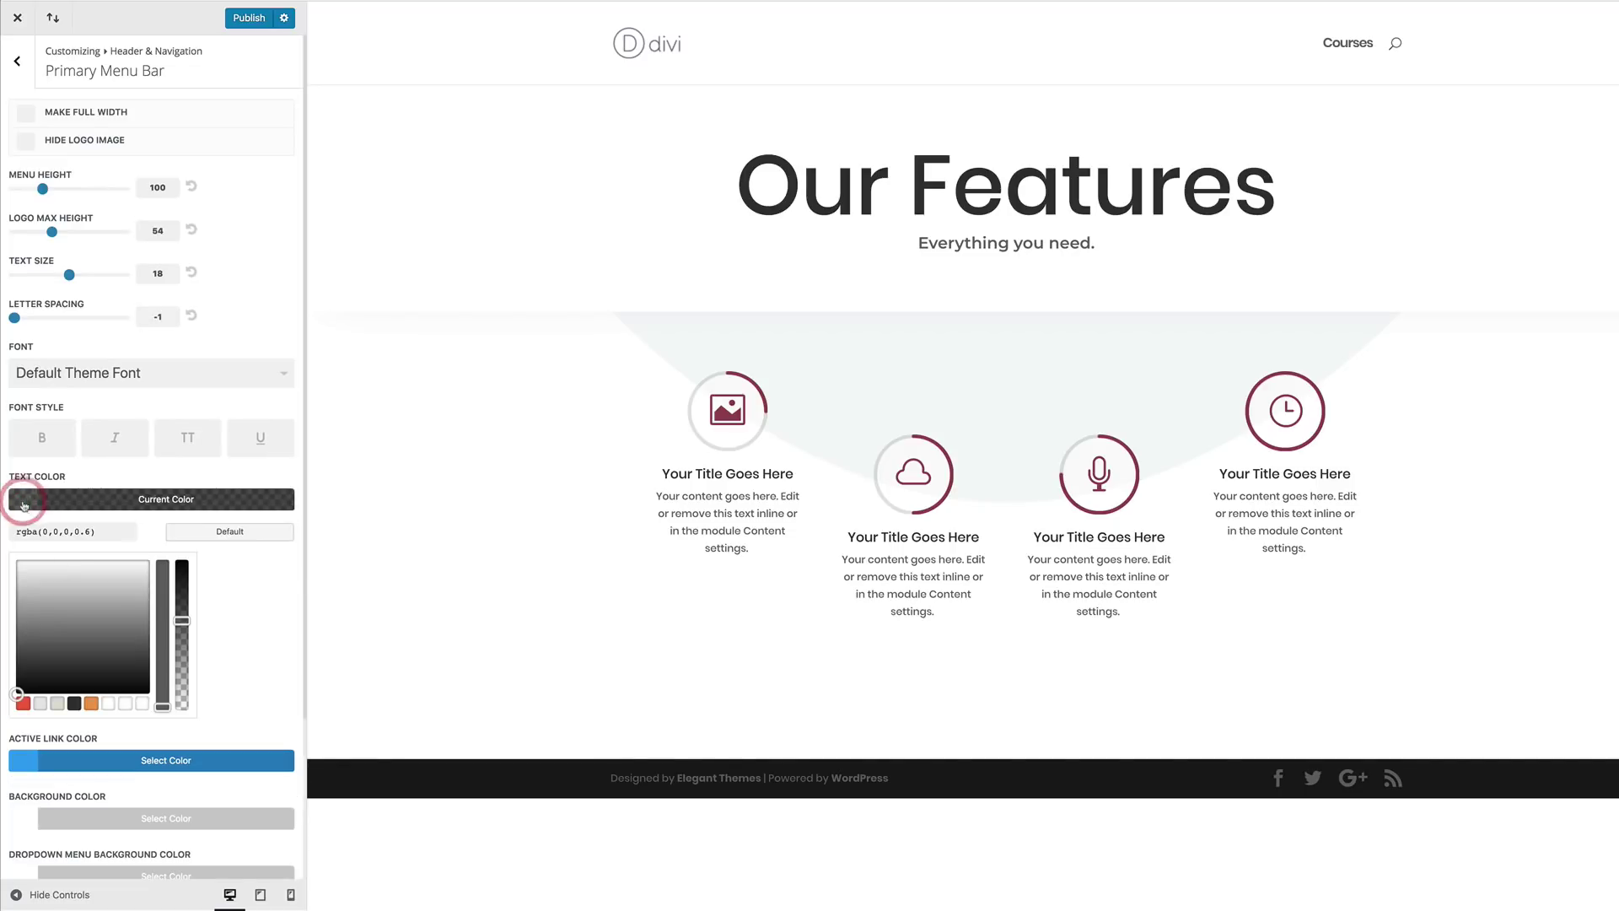
left_click_drag(182, 620, 183, 562)
double_click(24, 532)
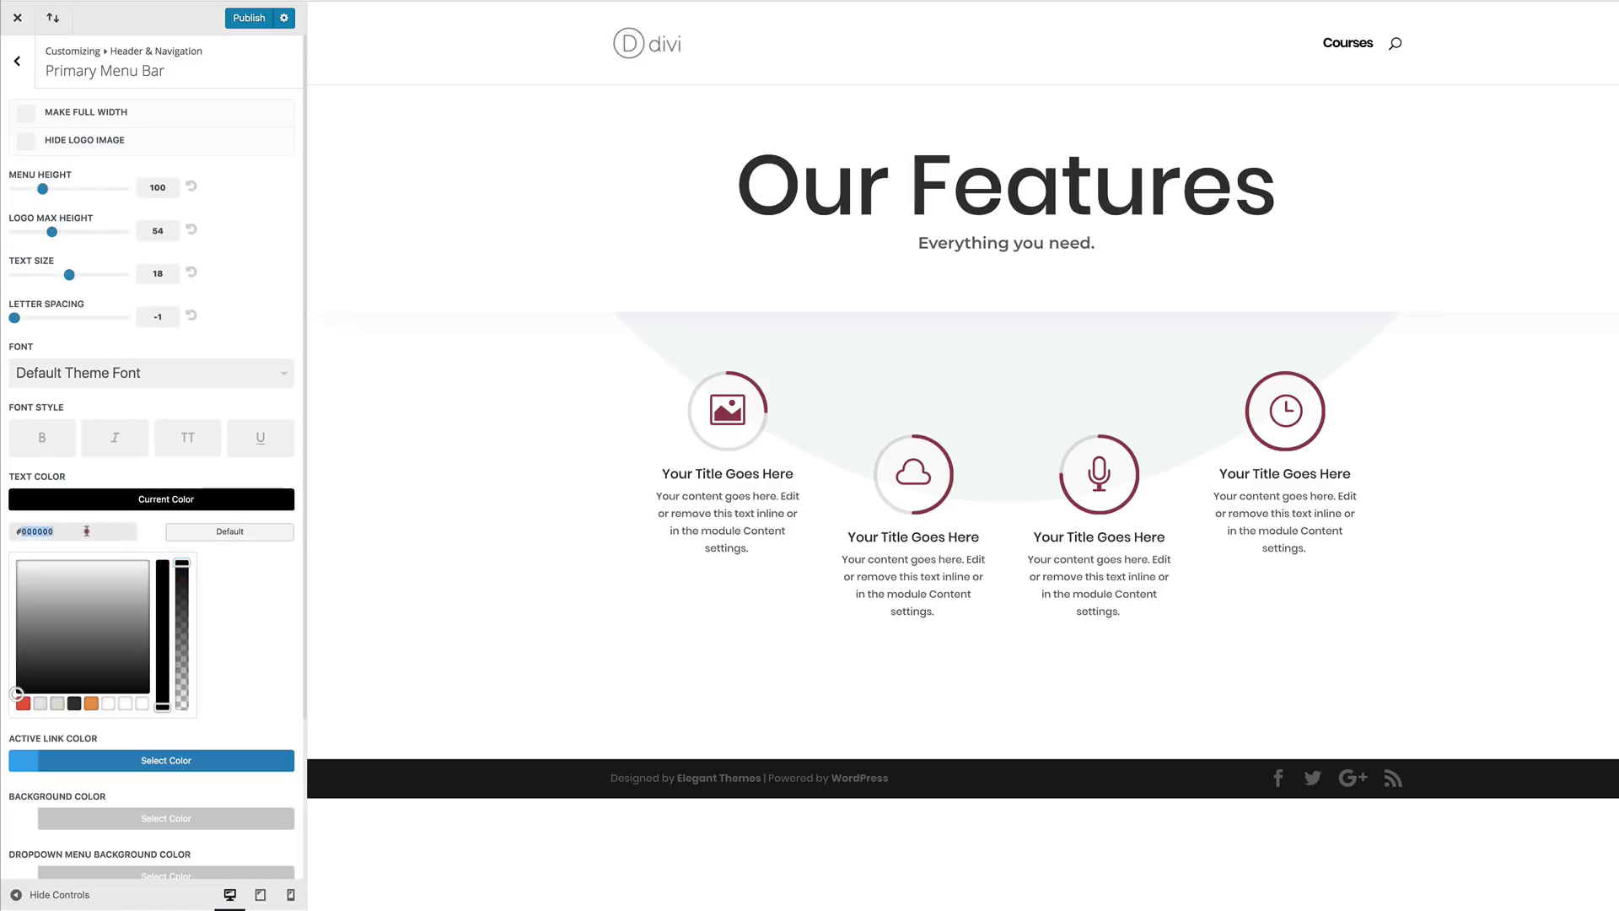
type("333333")
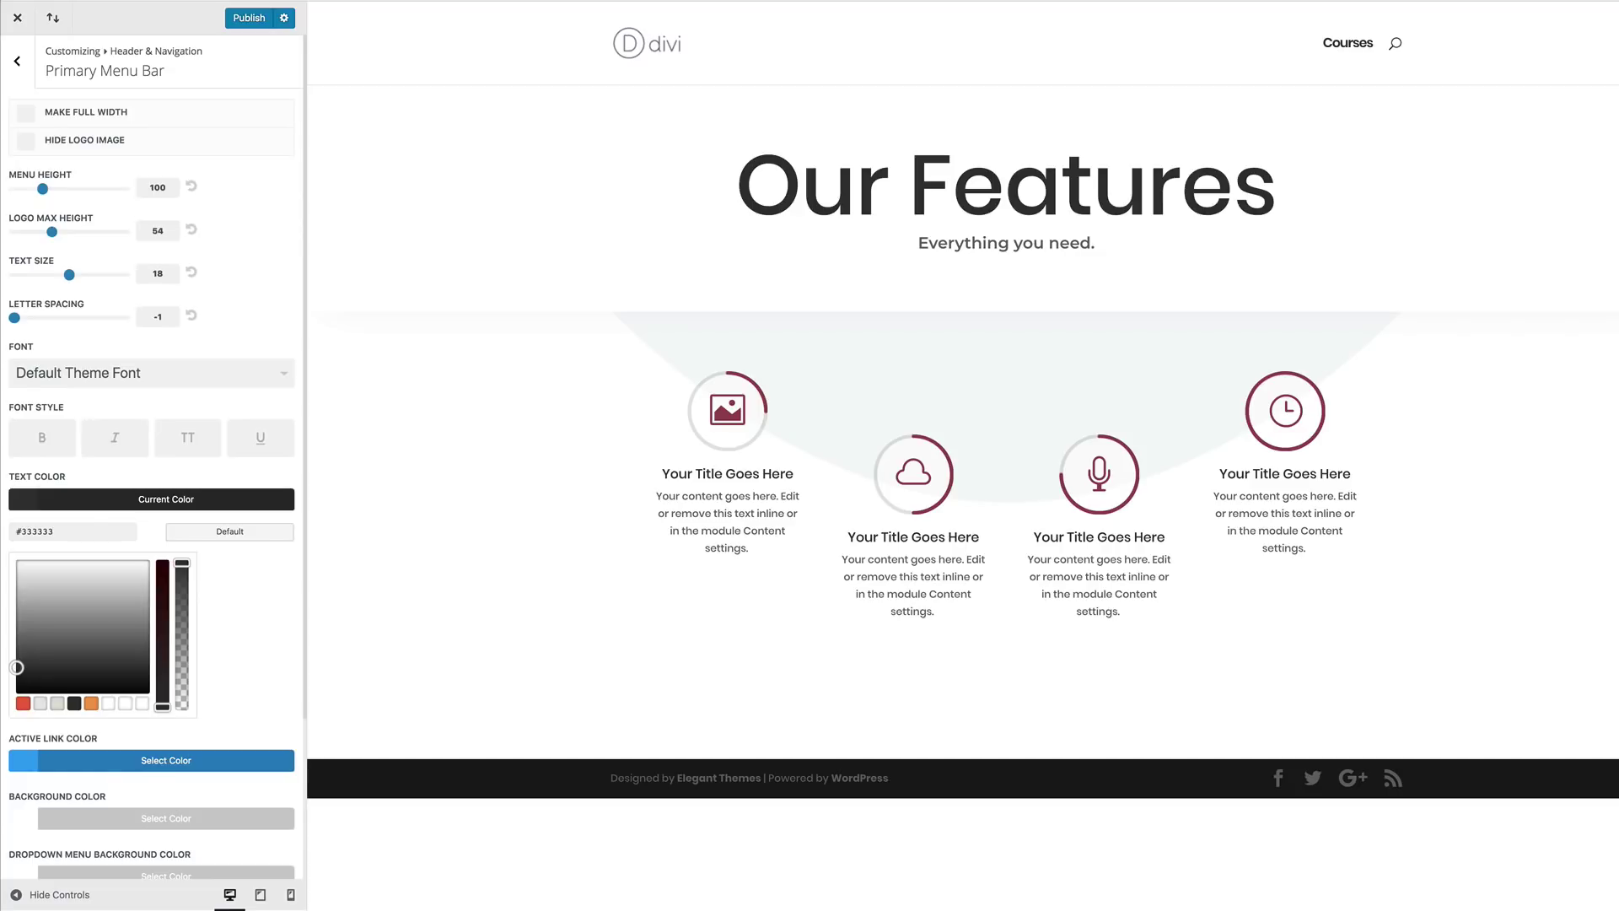
scroll(295, 459, "down", 5)
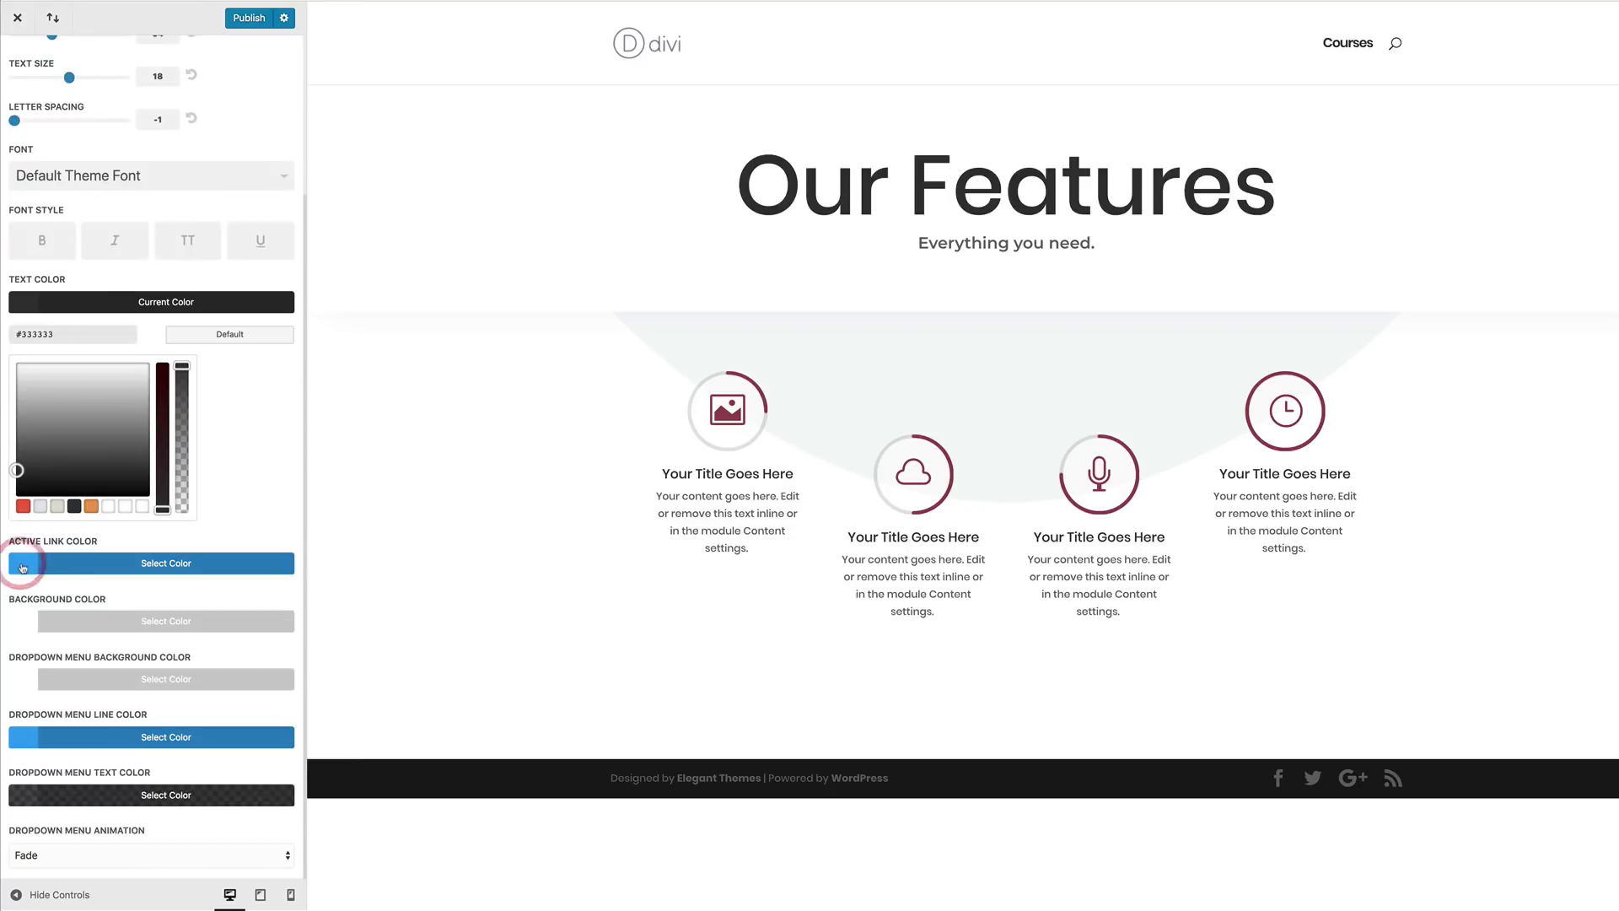
left_click(21, 565)
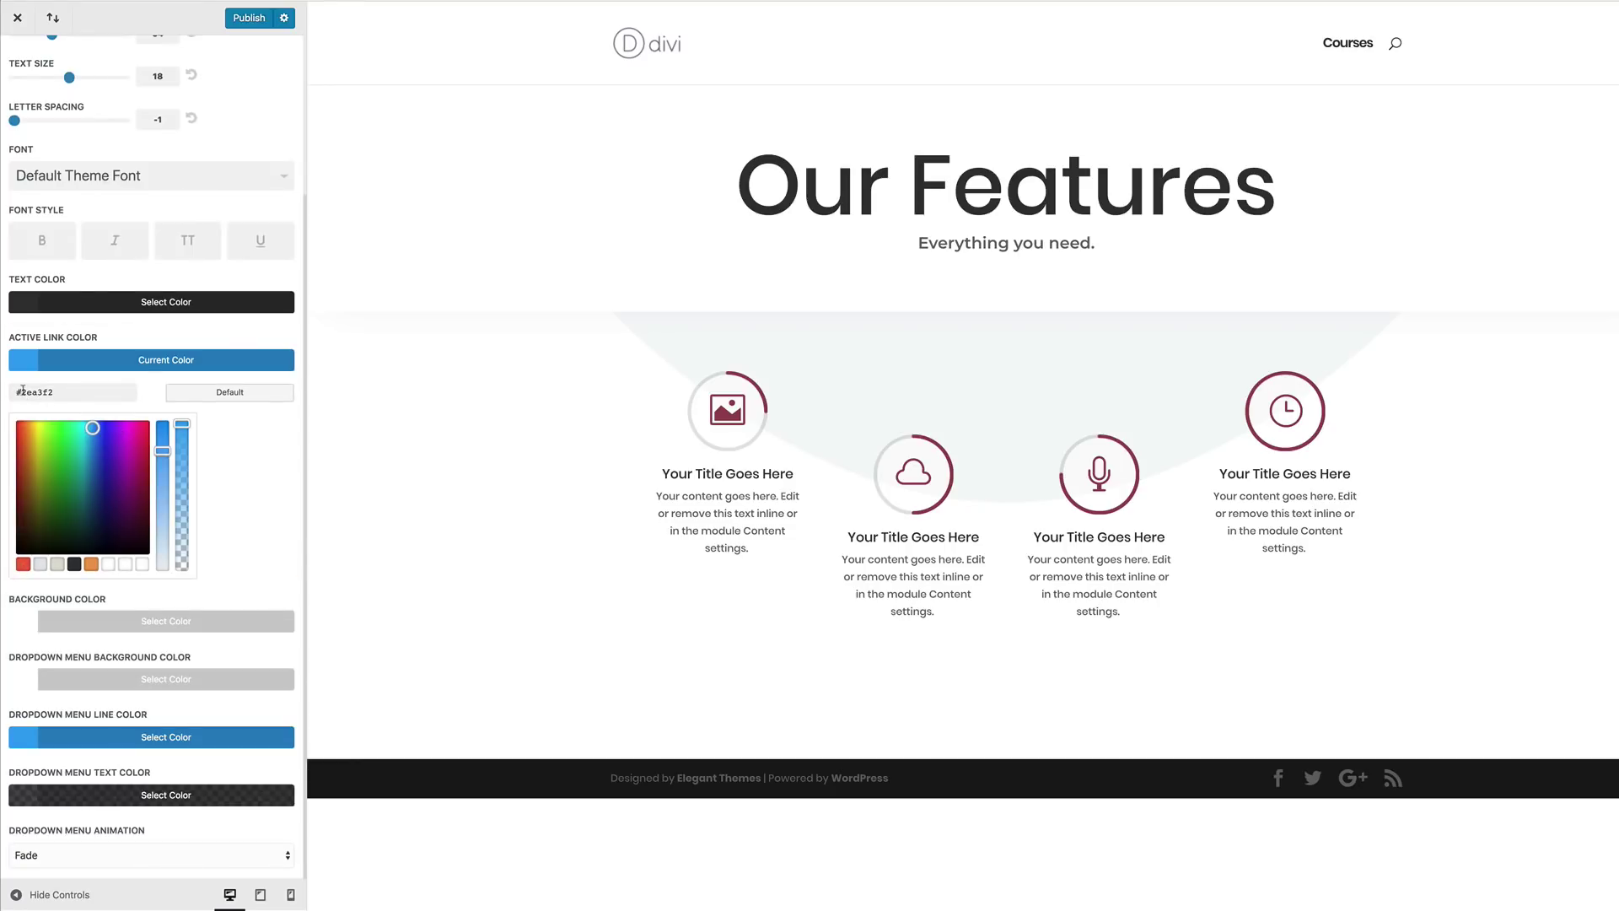
triple_click(81, 393)
type("#f55c83")
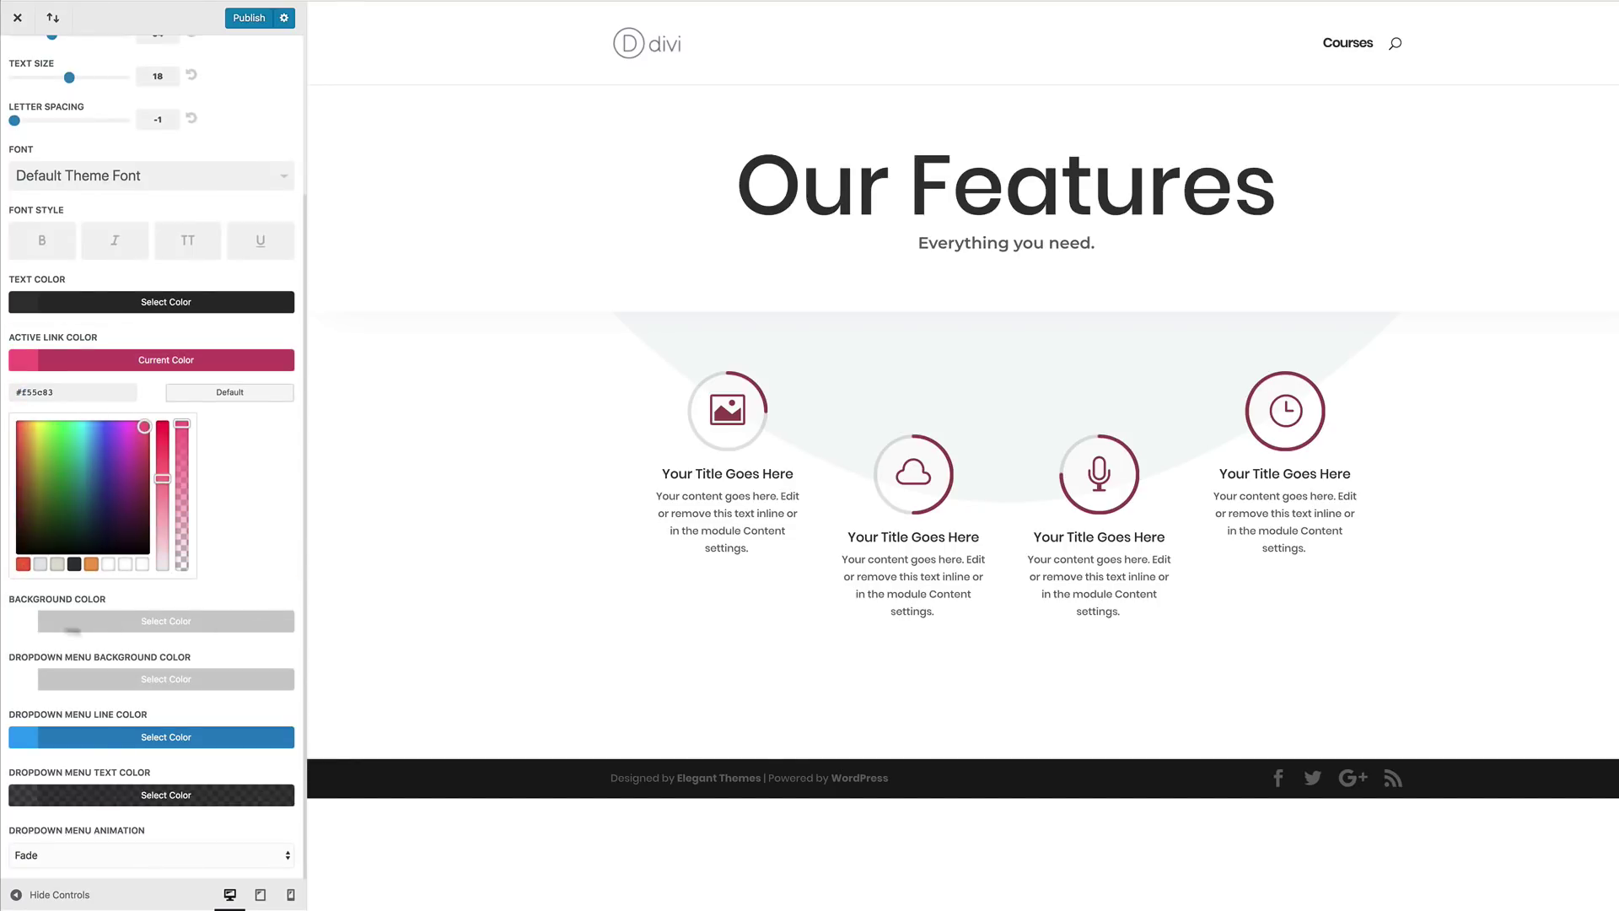
- Make the menu bar (rgba 255,255,255,0) and dropdown backgrounds transparent, then publish
left_click(25, 623)
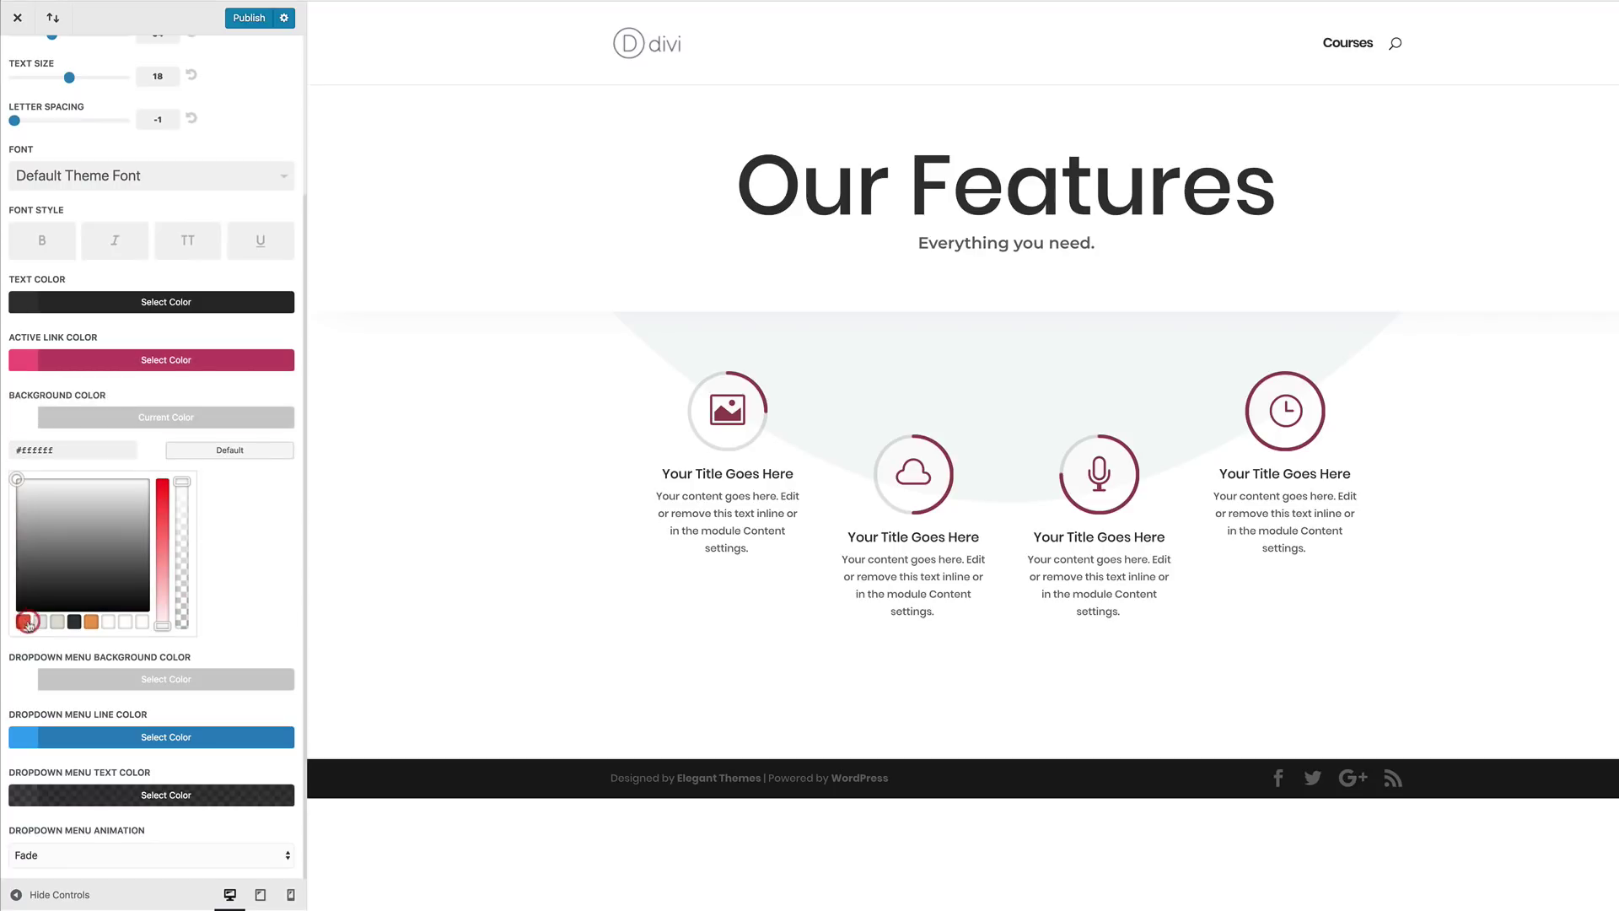
left_click_drag(184, 481, 183, 516)
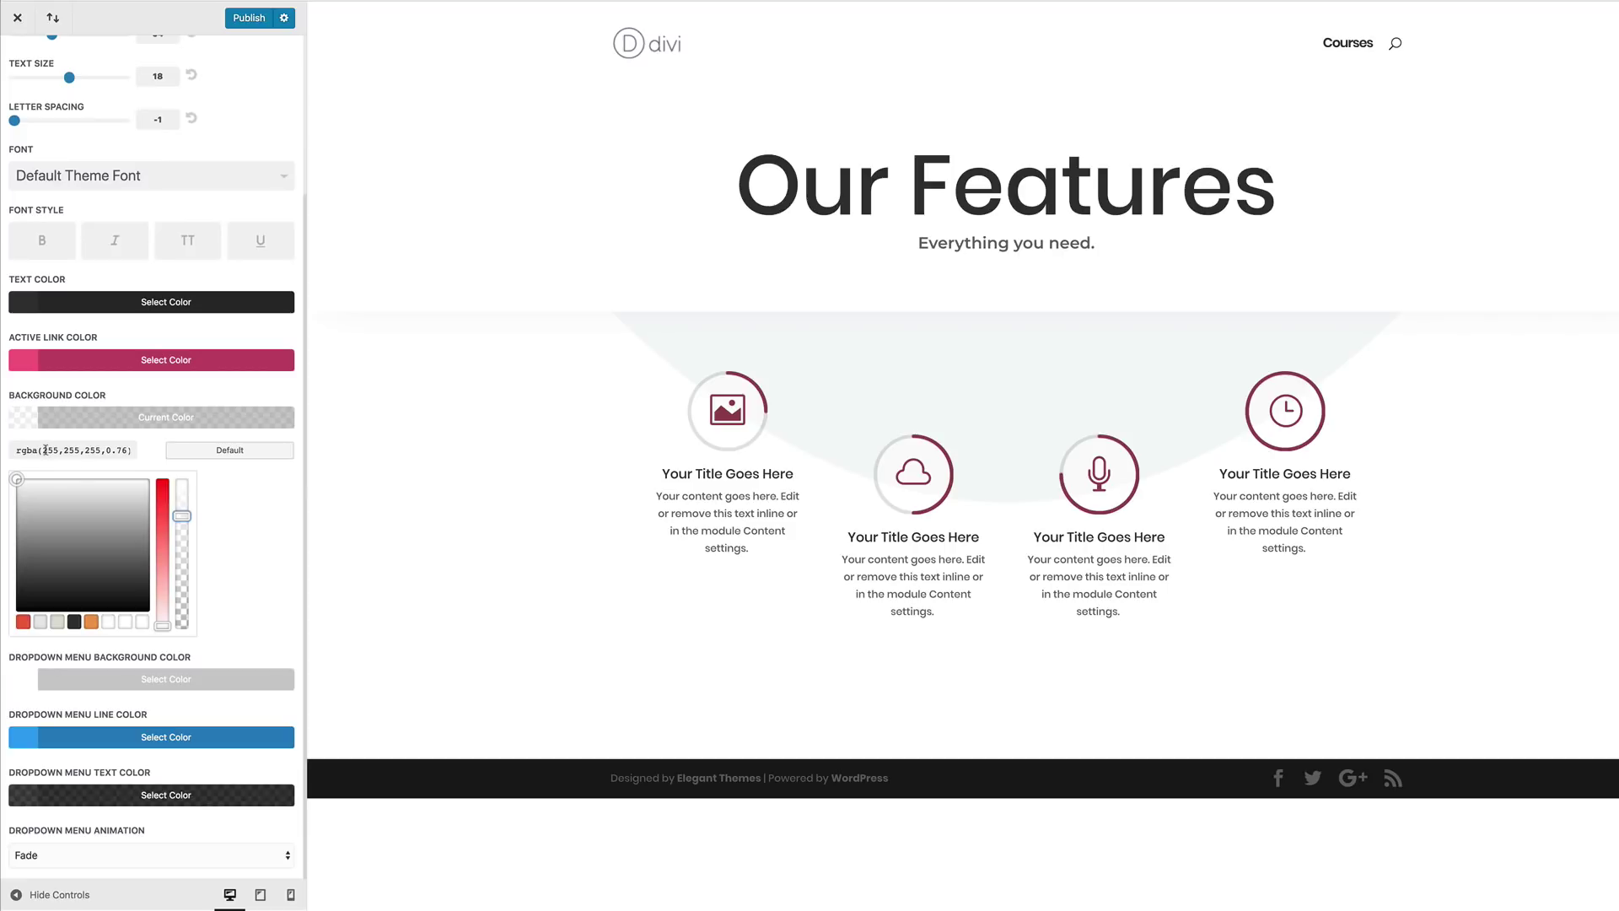
left_click_drag(44, 450, 125, 450)
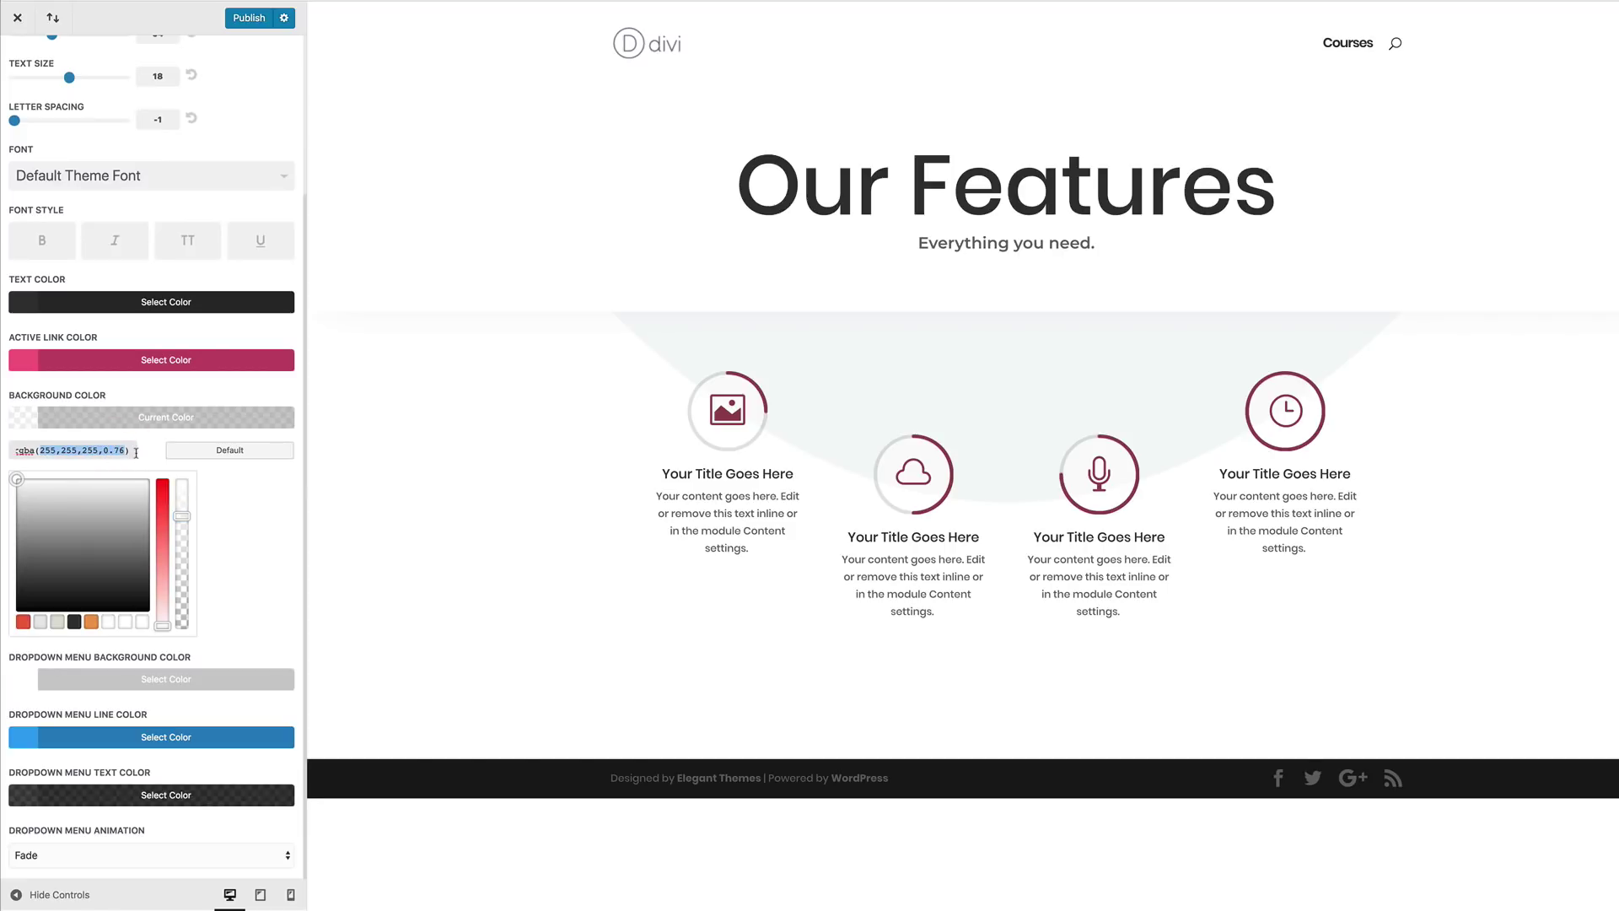
type("255,255,255,0")
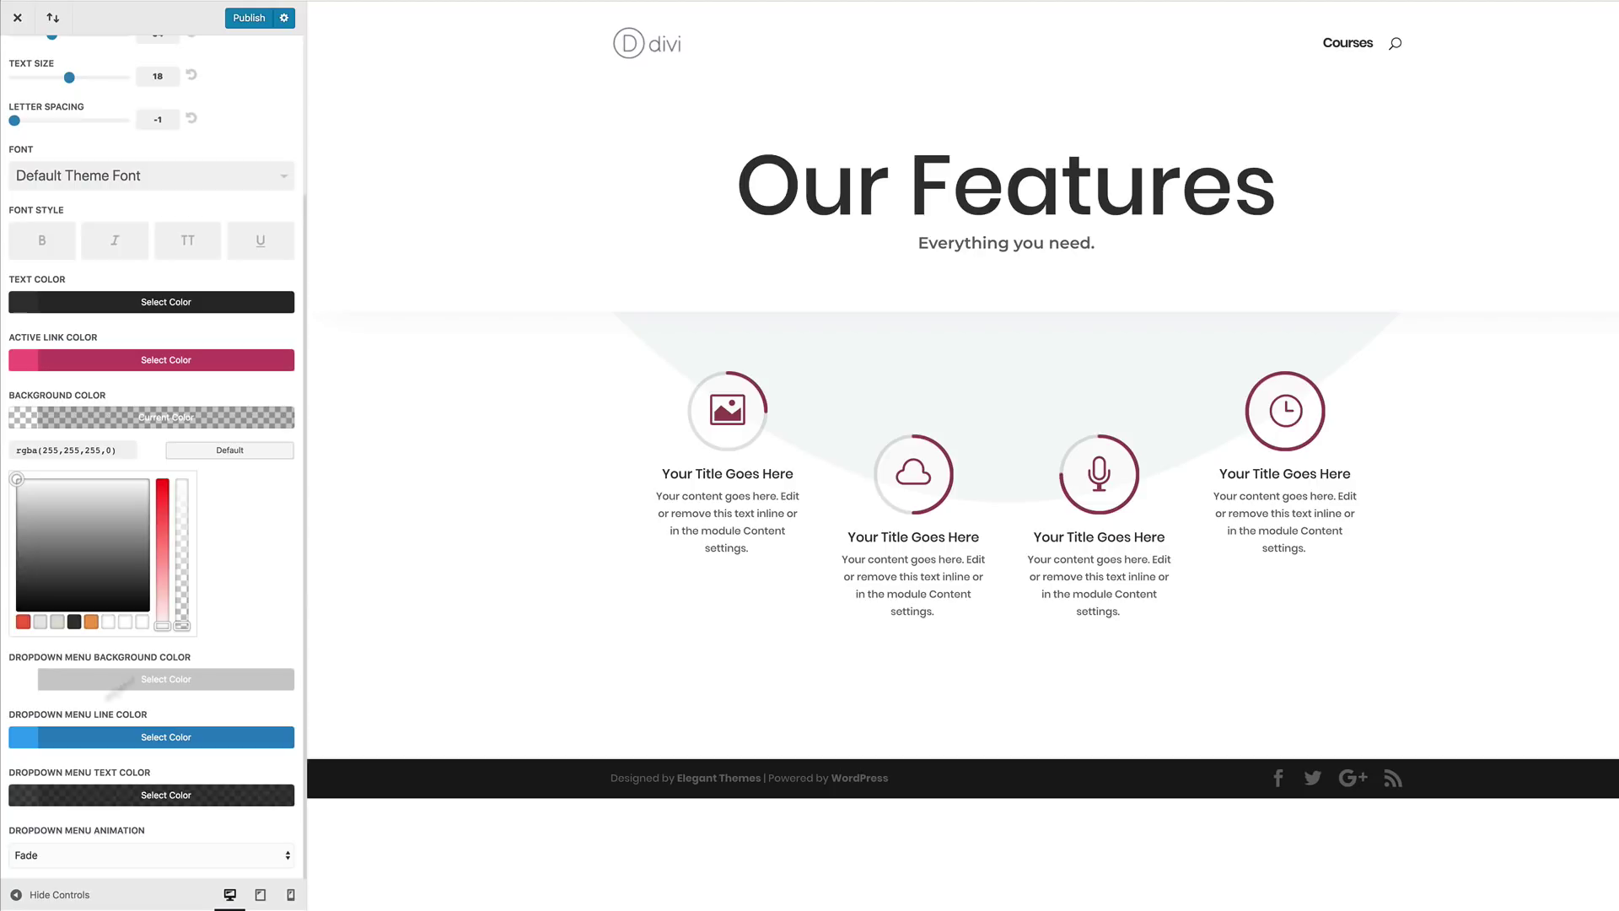
left_click(34, 681)
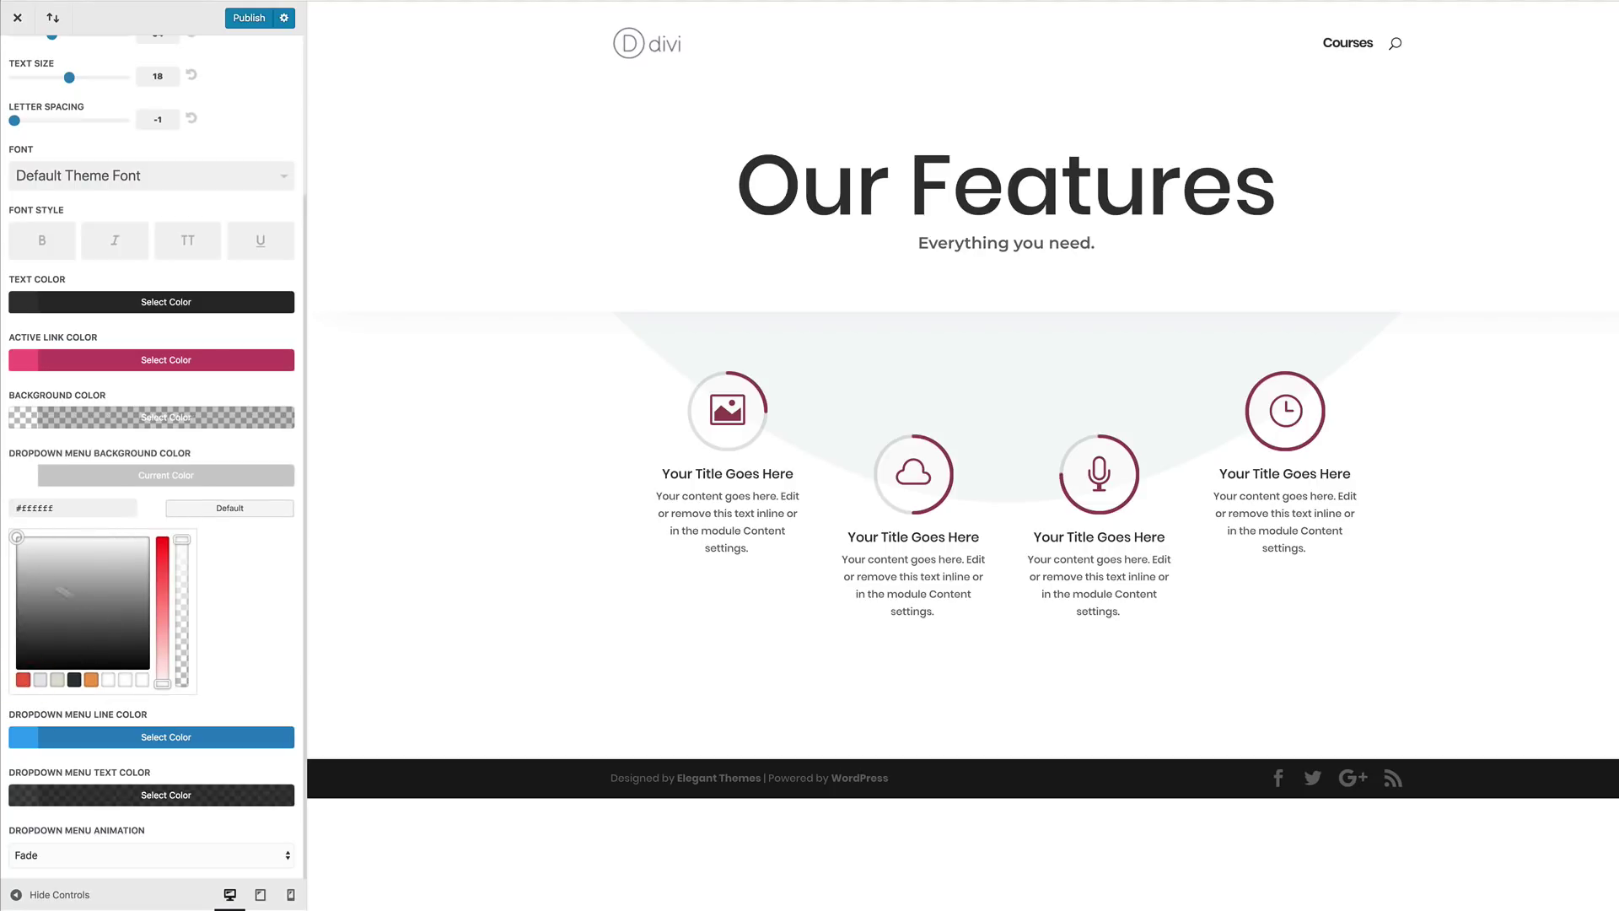
left_click(142, 680)
left_click(248, 607)
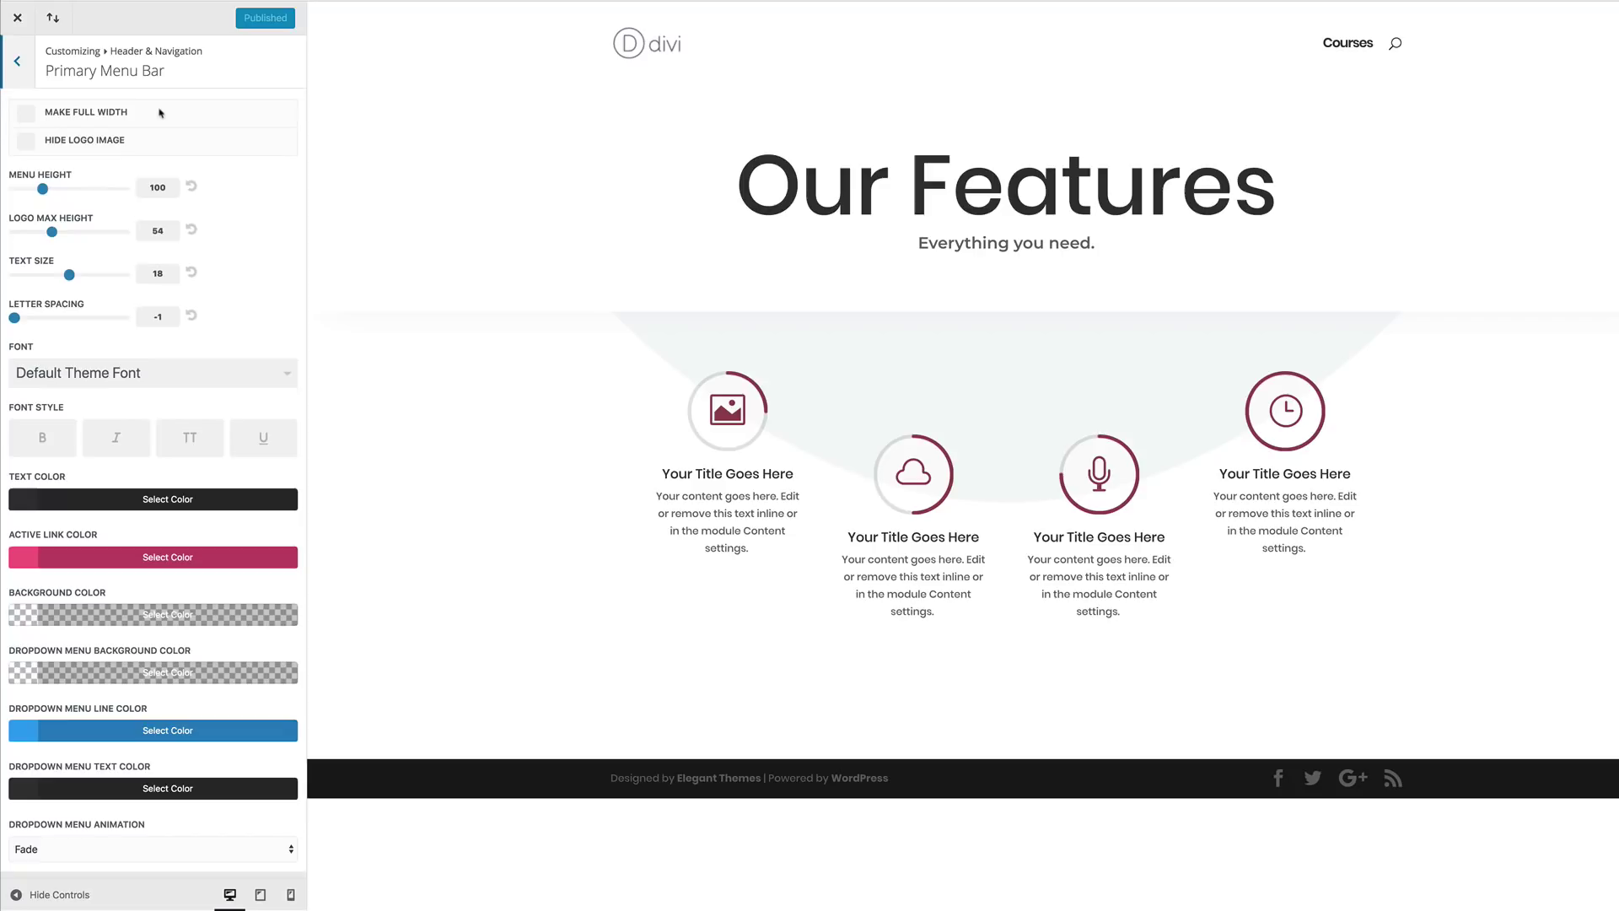
- Set the pink-and-blue shapes image from the Media Library as the site background
left_click(25, 68)
left_click(19, 61)
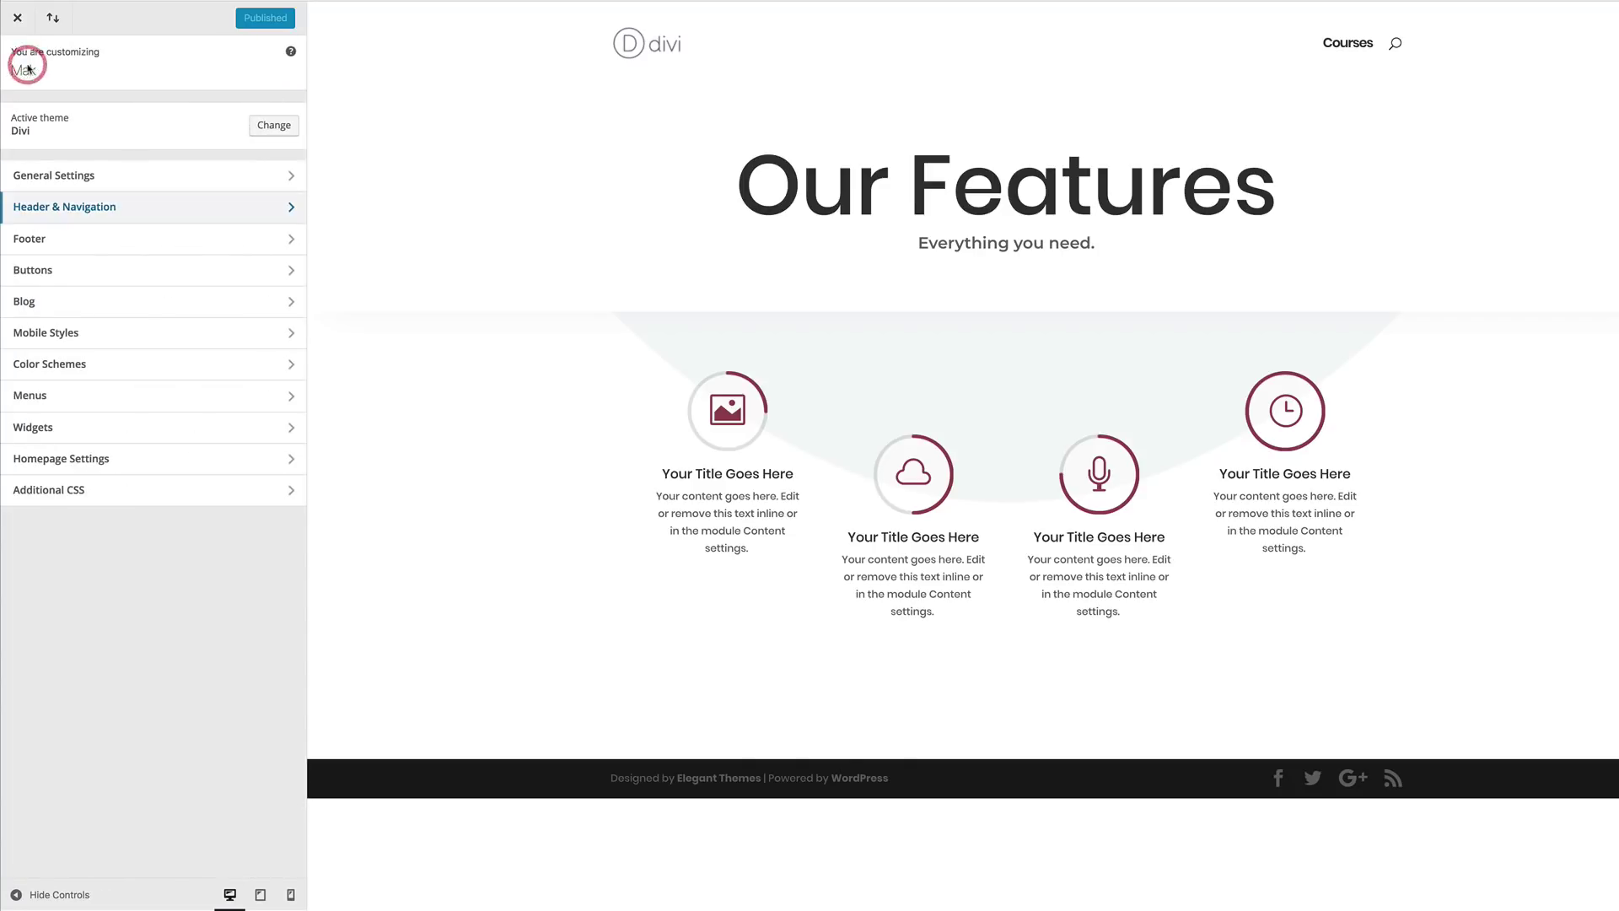
left_click(115, 170)
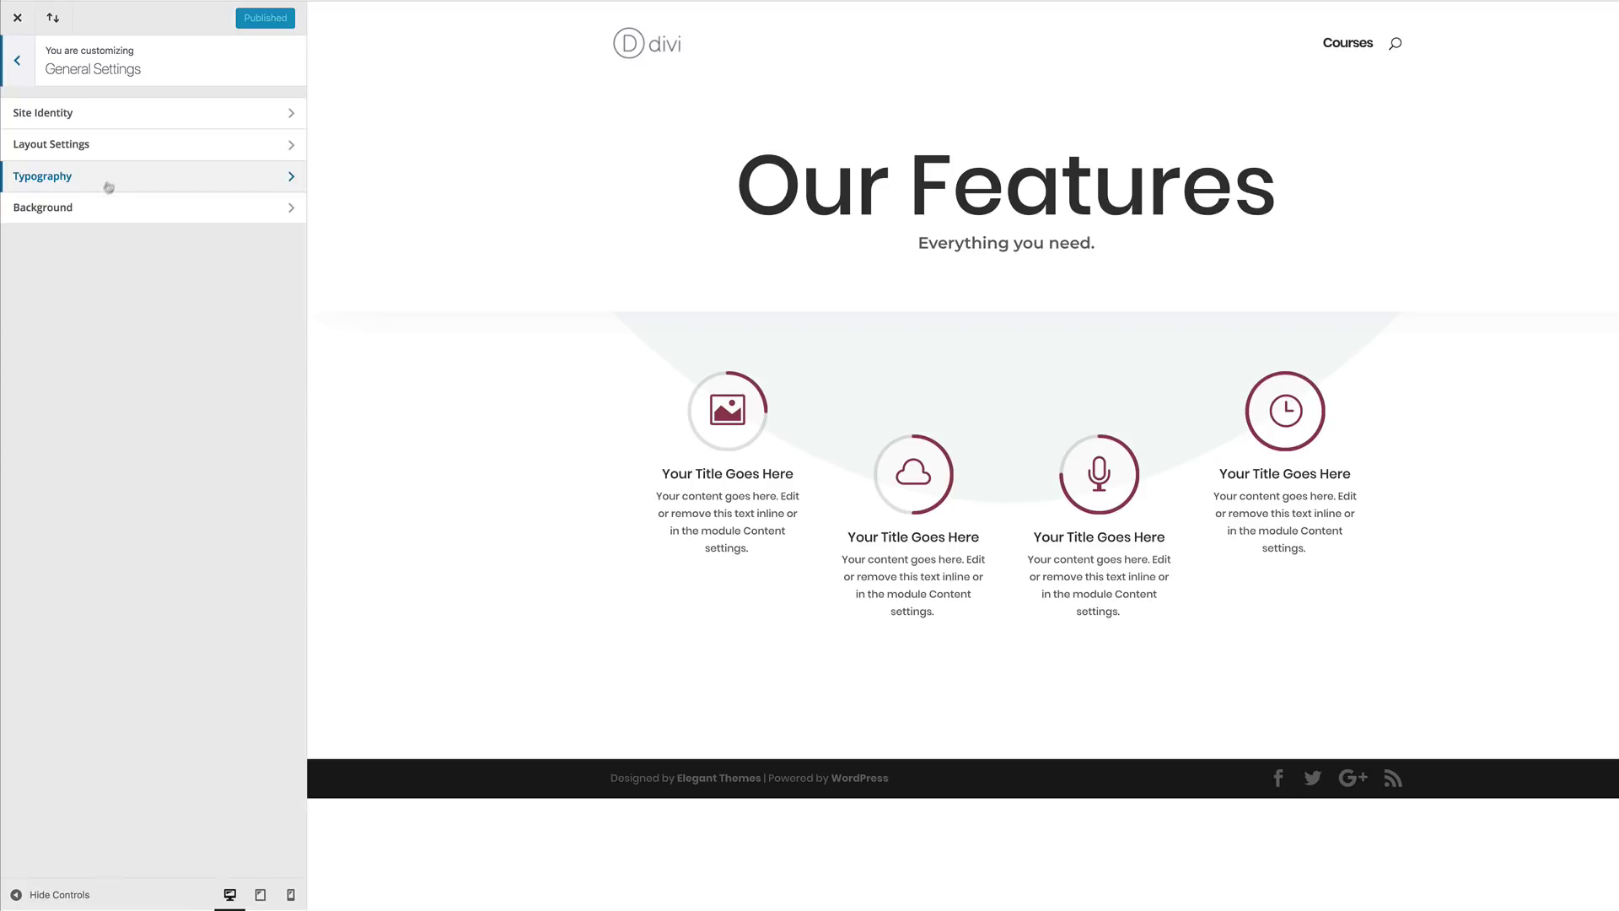
left_click(72, 208)
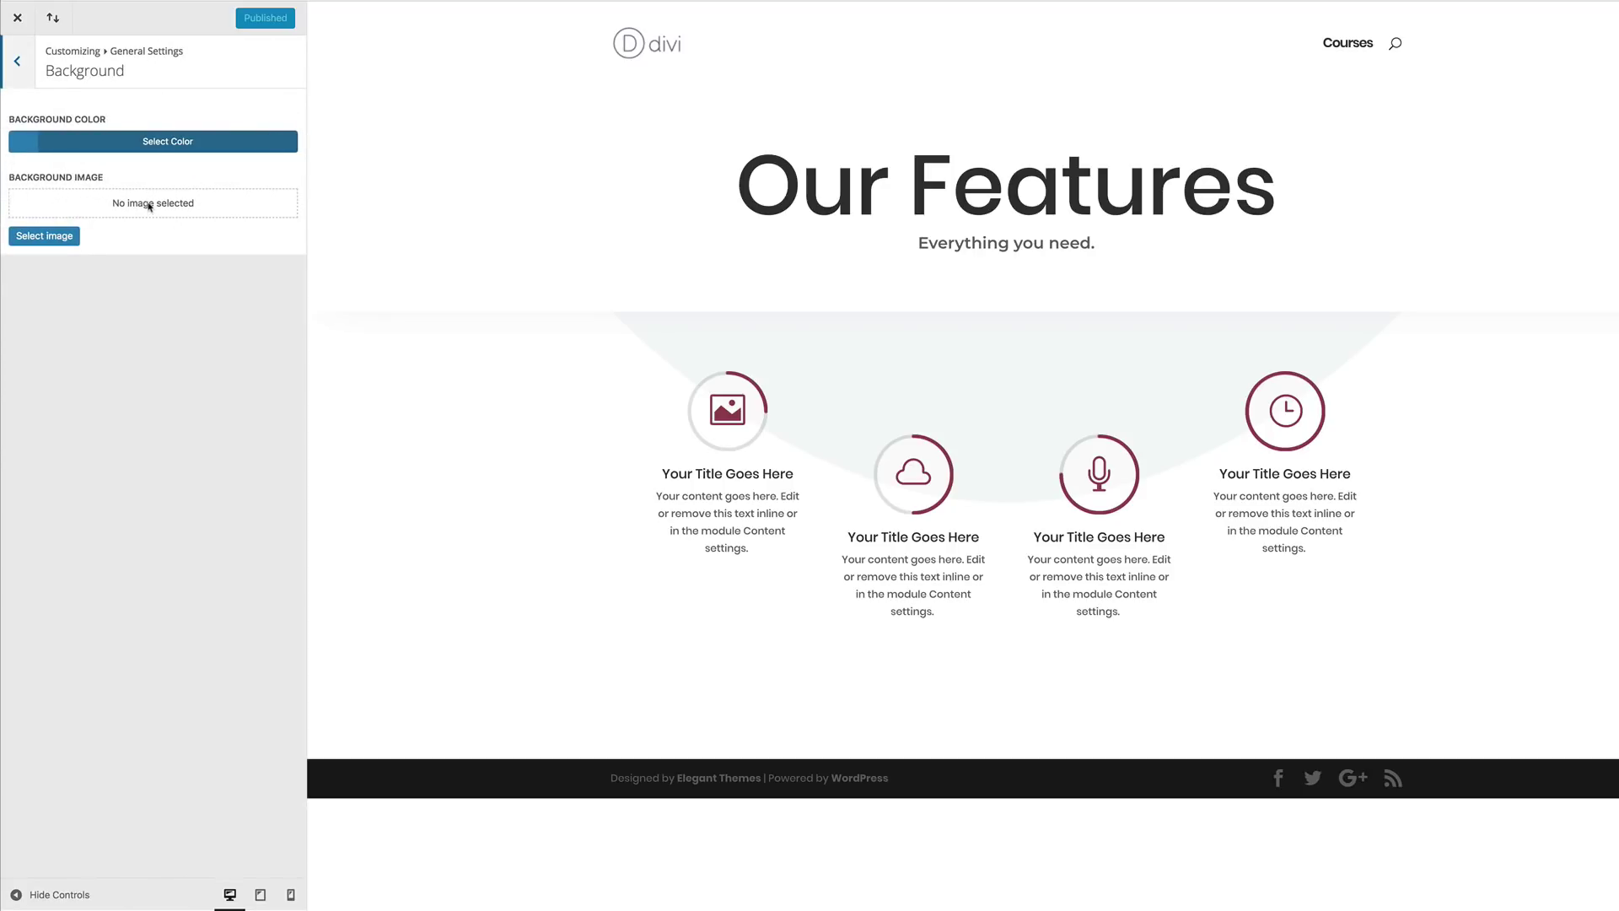
left_click(52, 239)
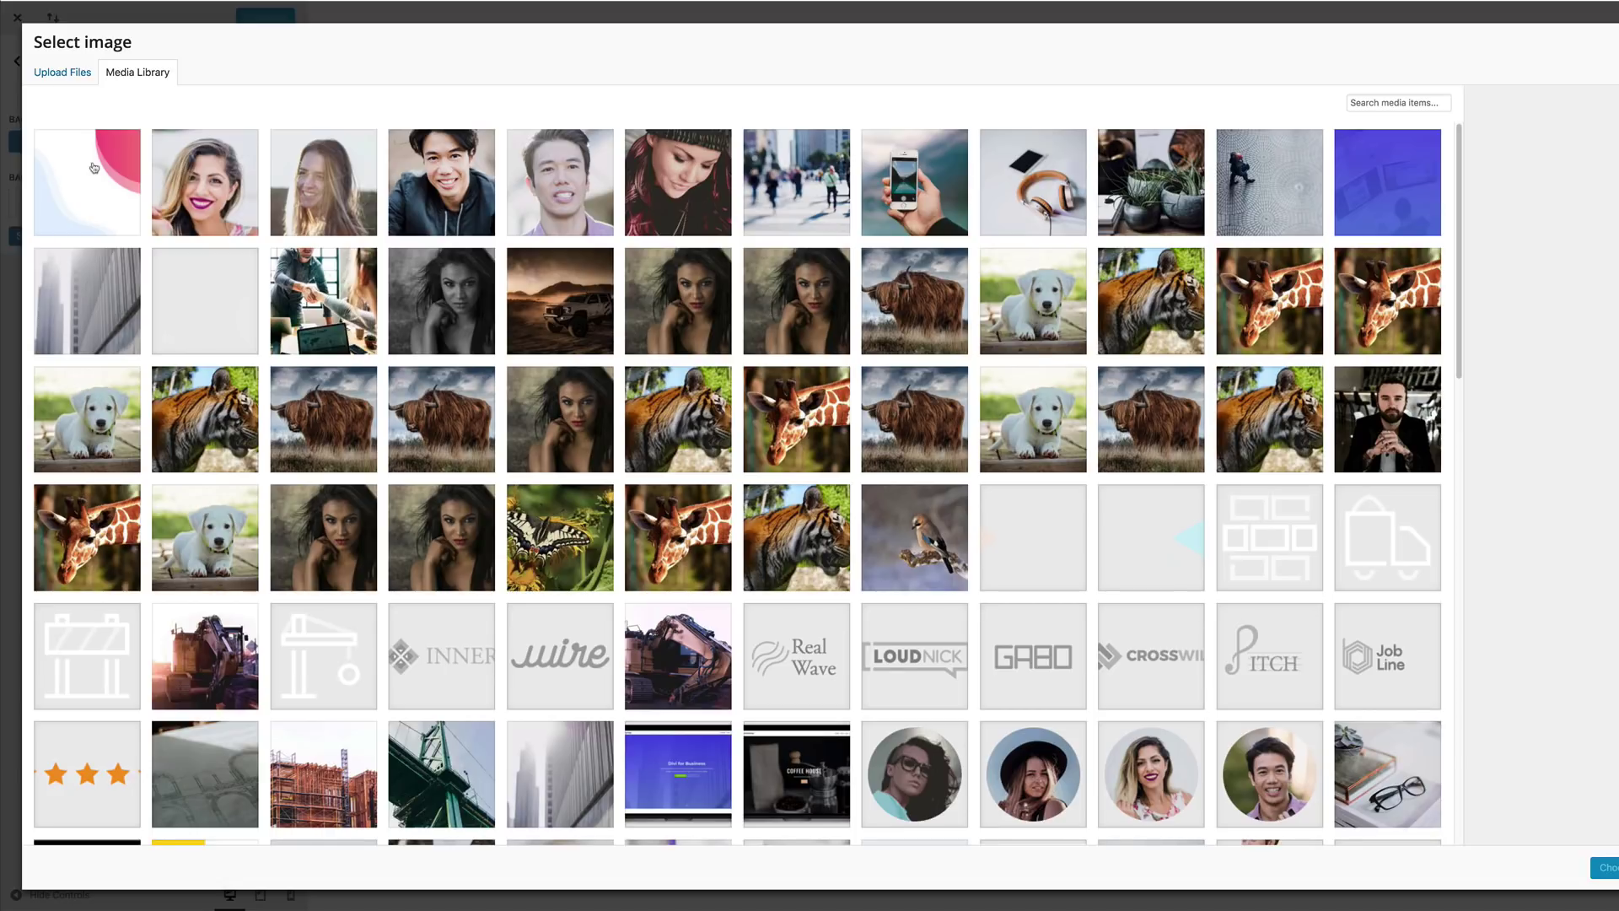
left_click(94, 168)
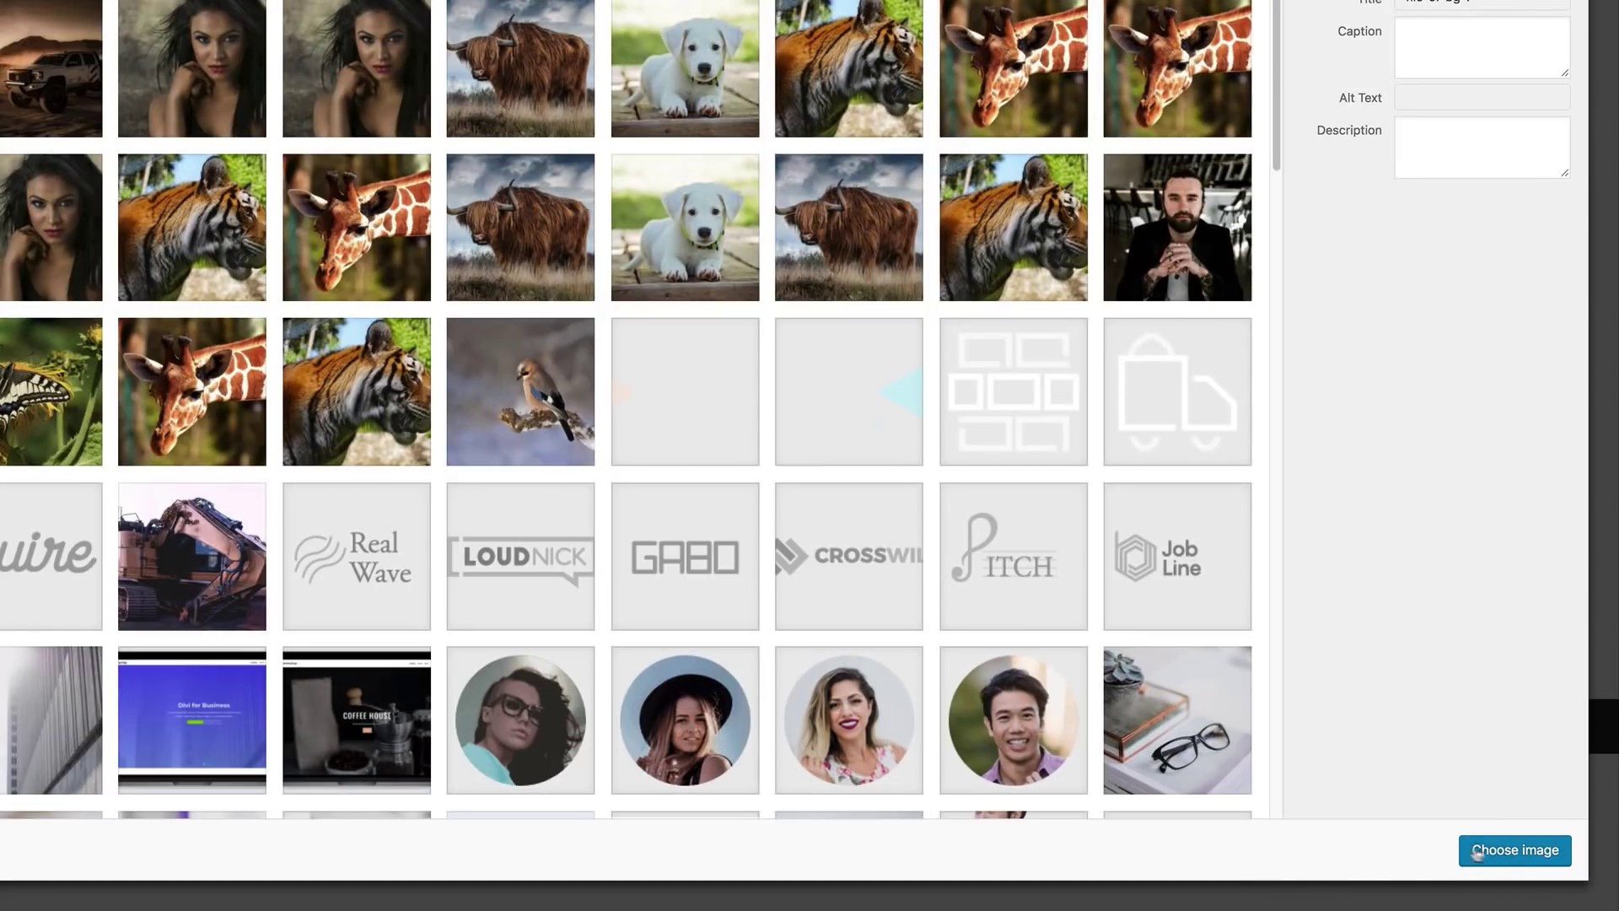
left_click(1477, 854)
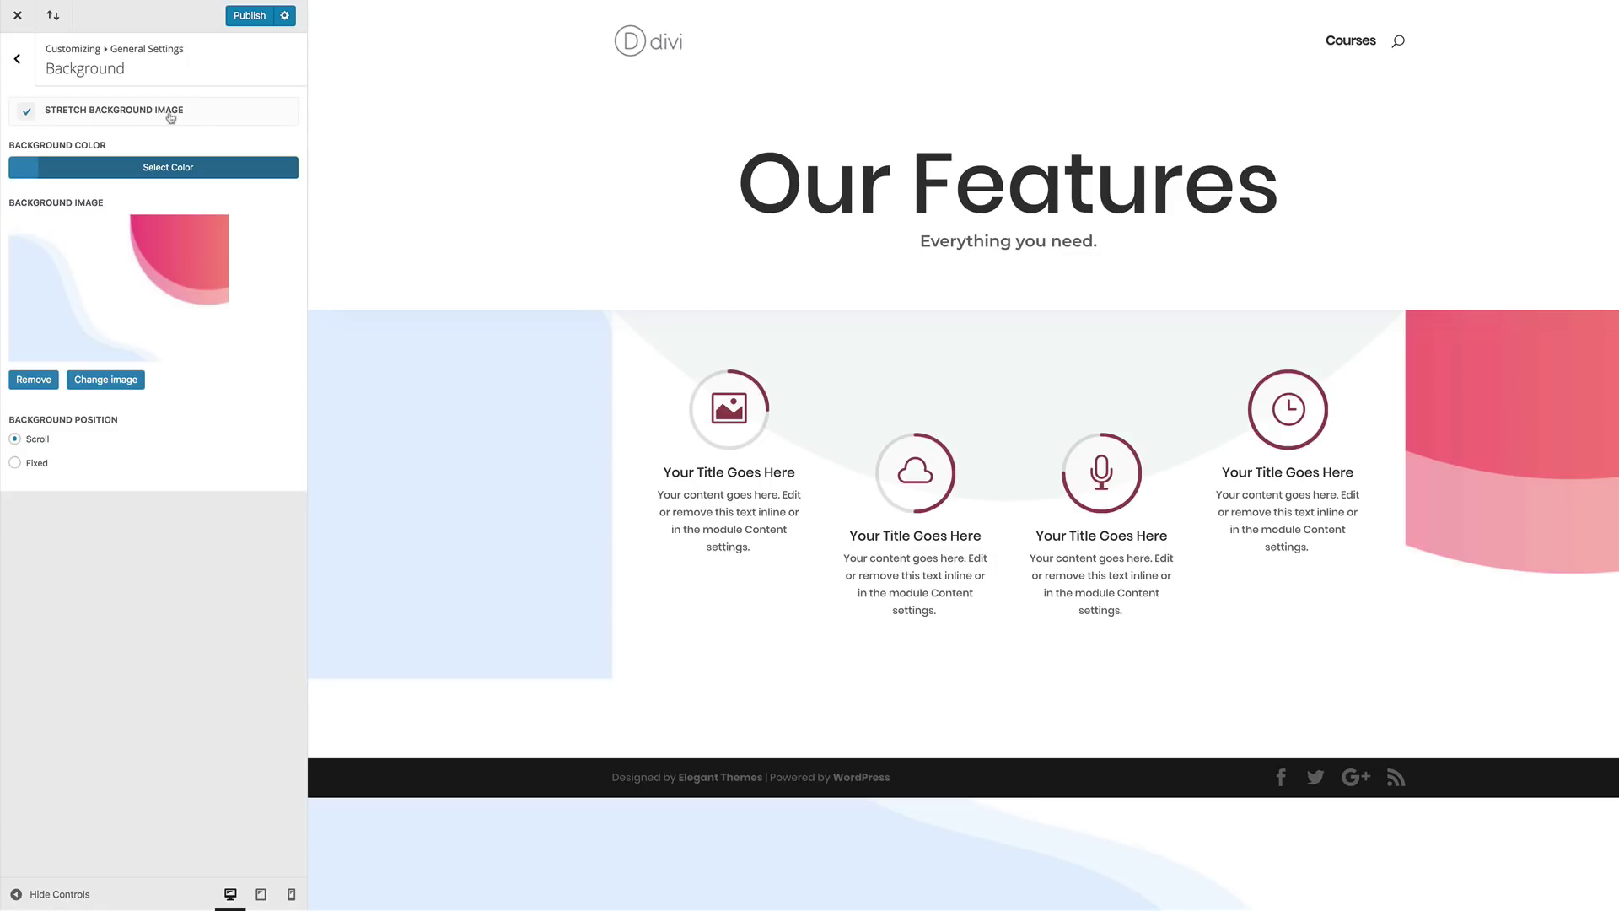
- Fix the background image in place, publish, and close the Customizer
left_click(16, 463)
left_click(248, 17)
left_click(18, 16)
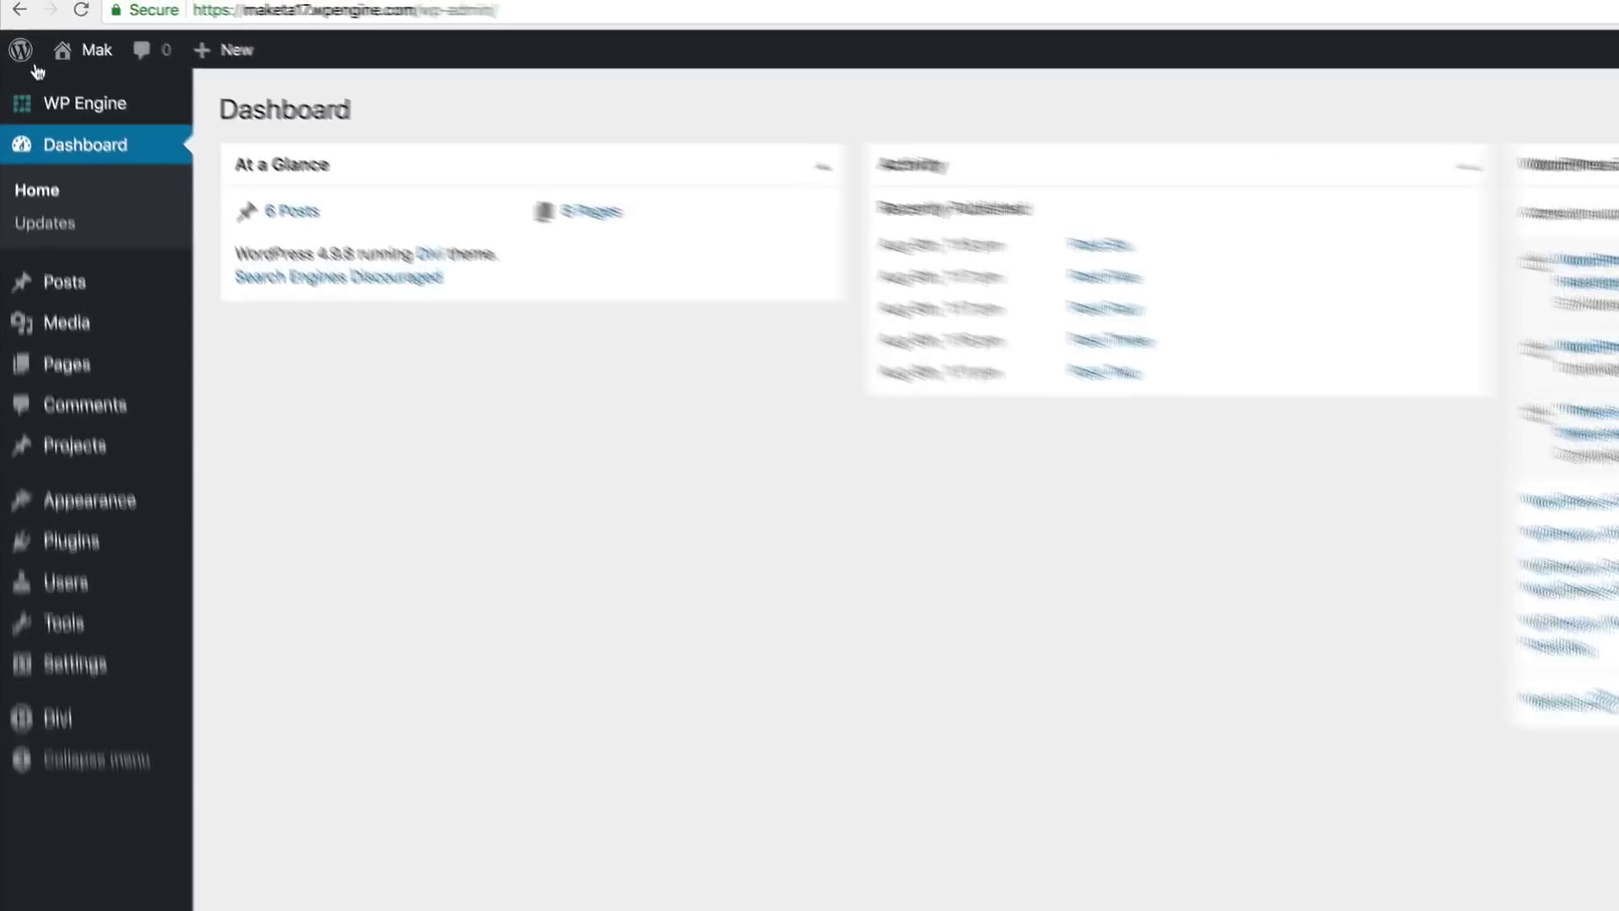
- Add a new page titled 'h menu' and open it in the Divi Visual Builder
mouse_move(79, 159)
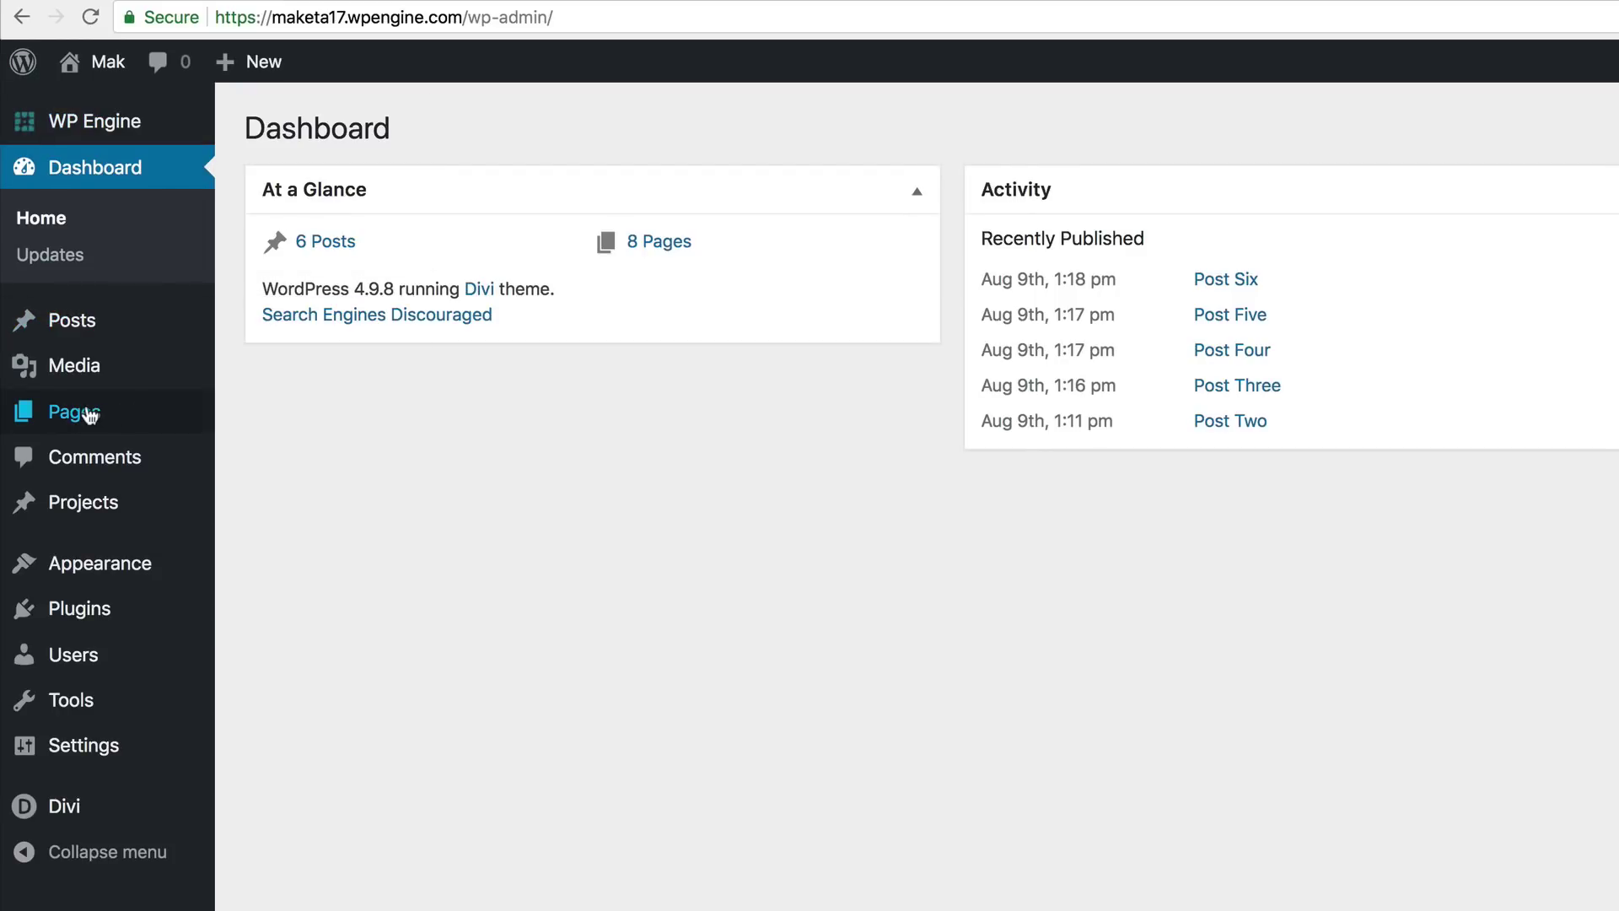
mouse_move(84, 419)
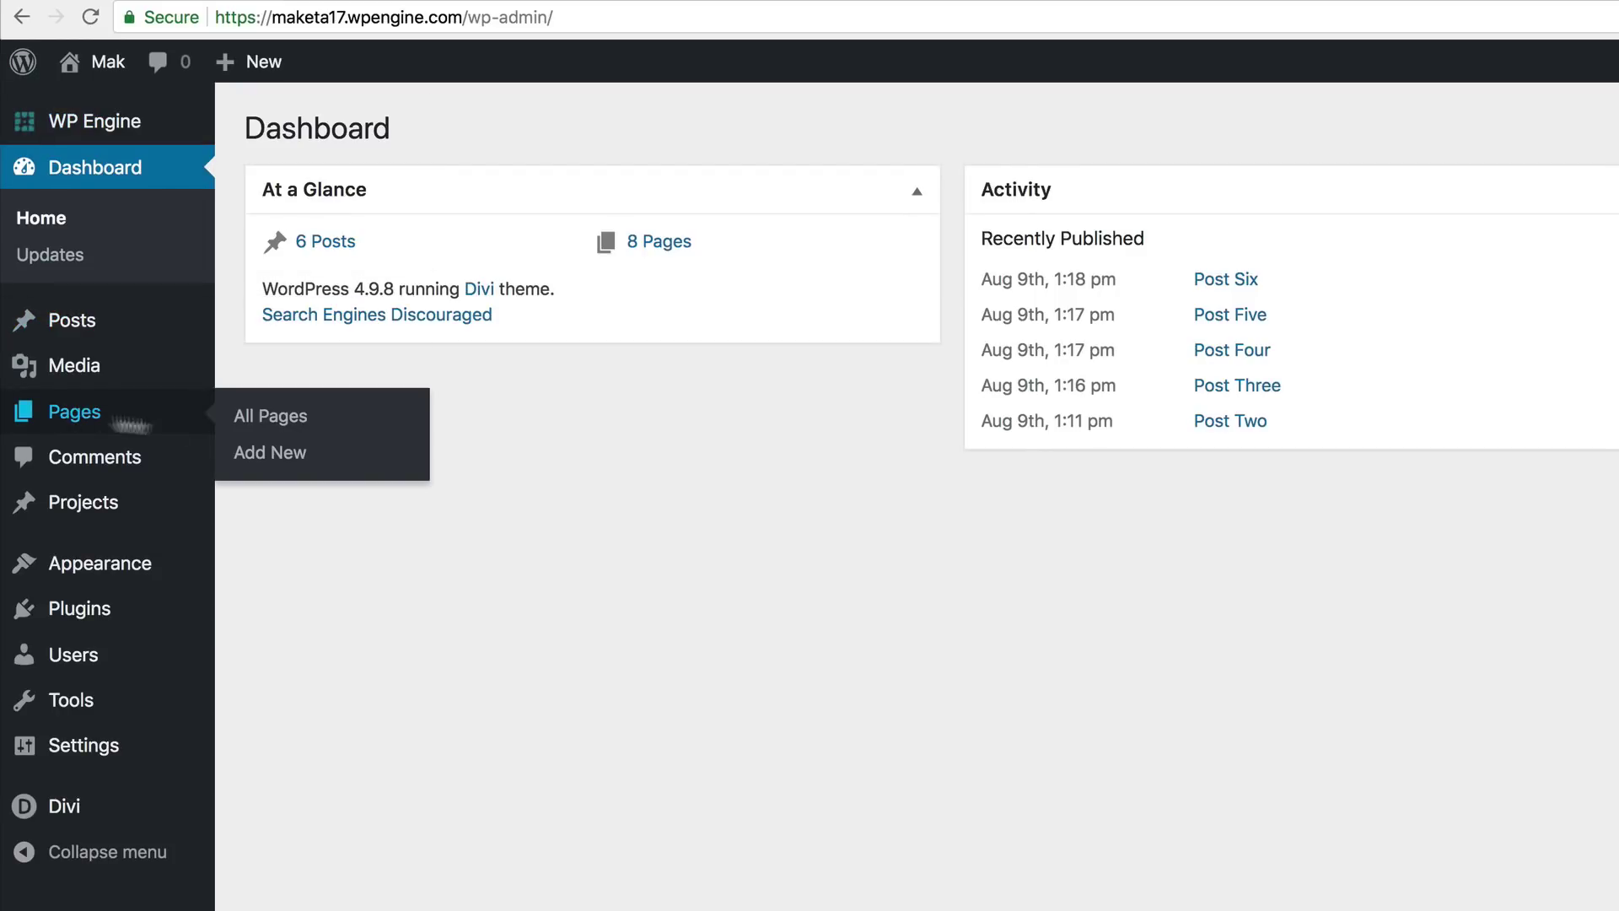
left_click(268, 457)
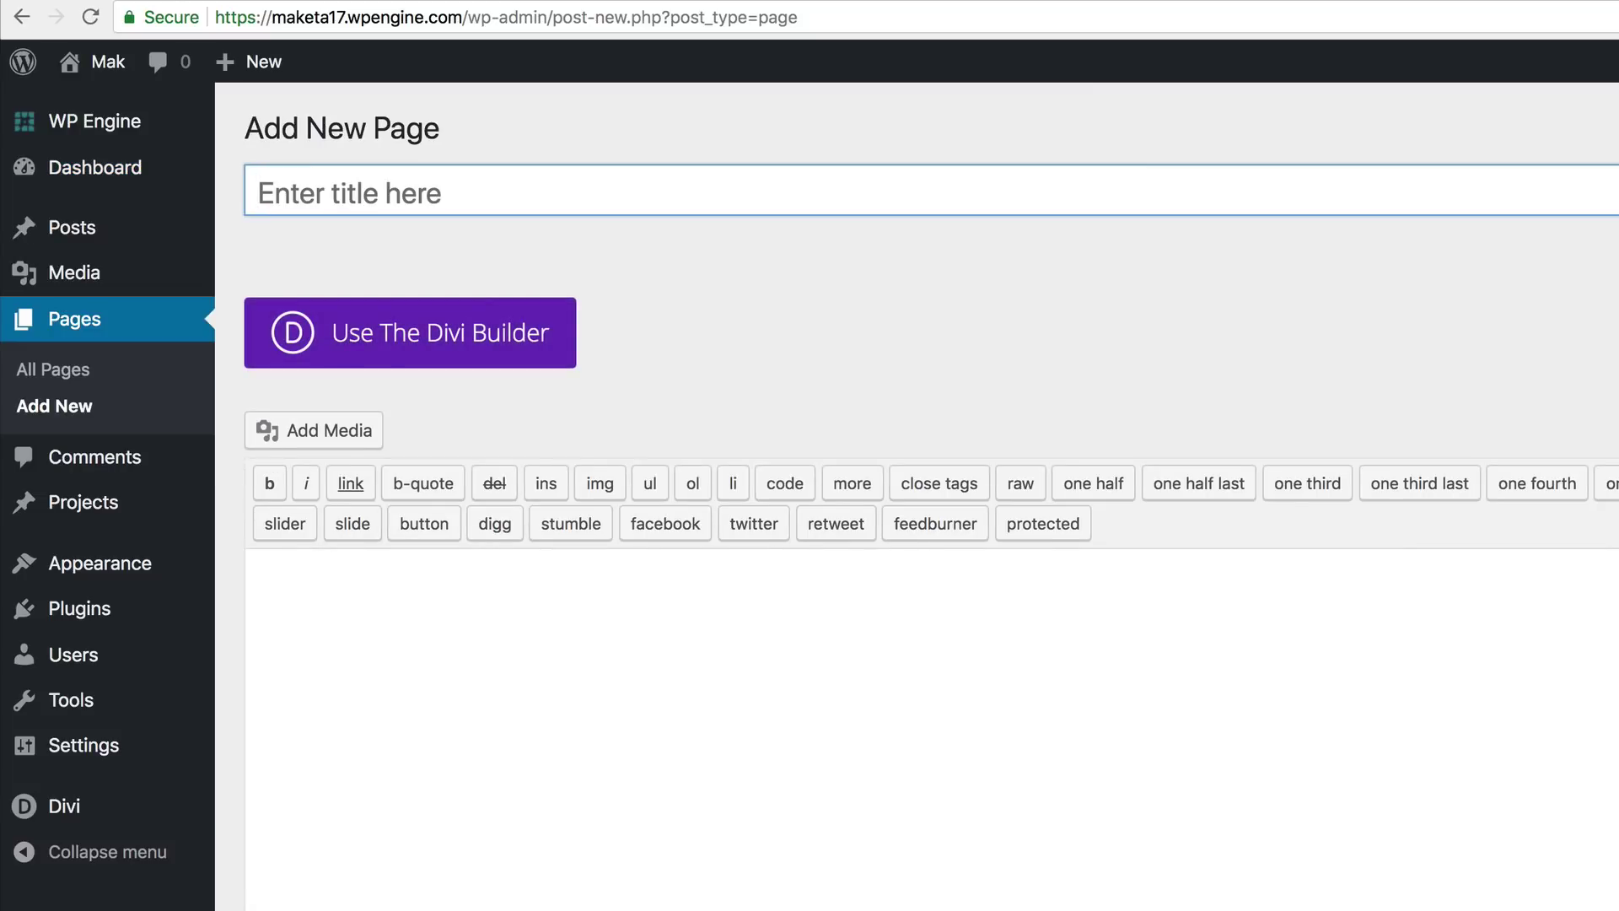
type("h me")
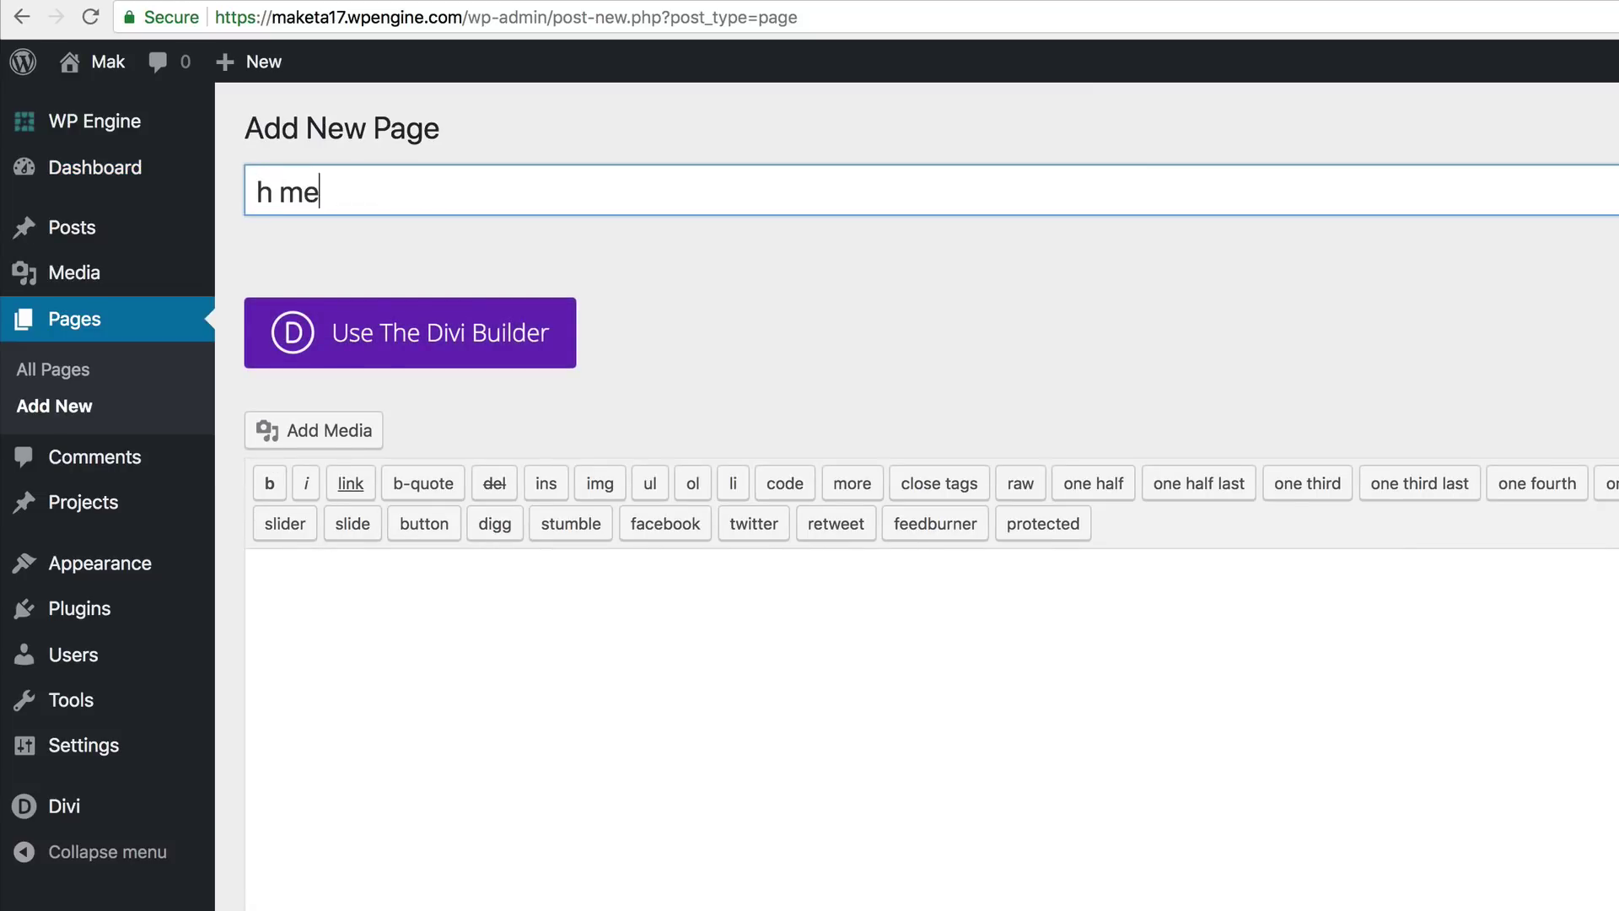
type("nu")
left_click(422, 346)
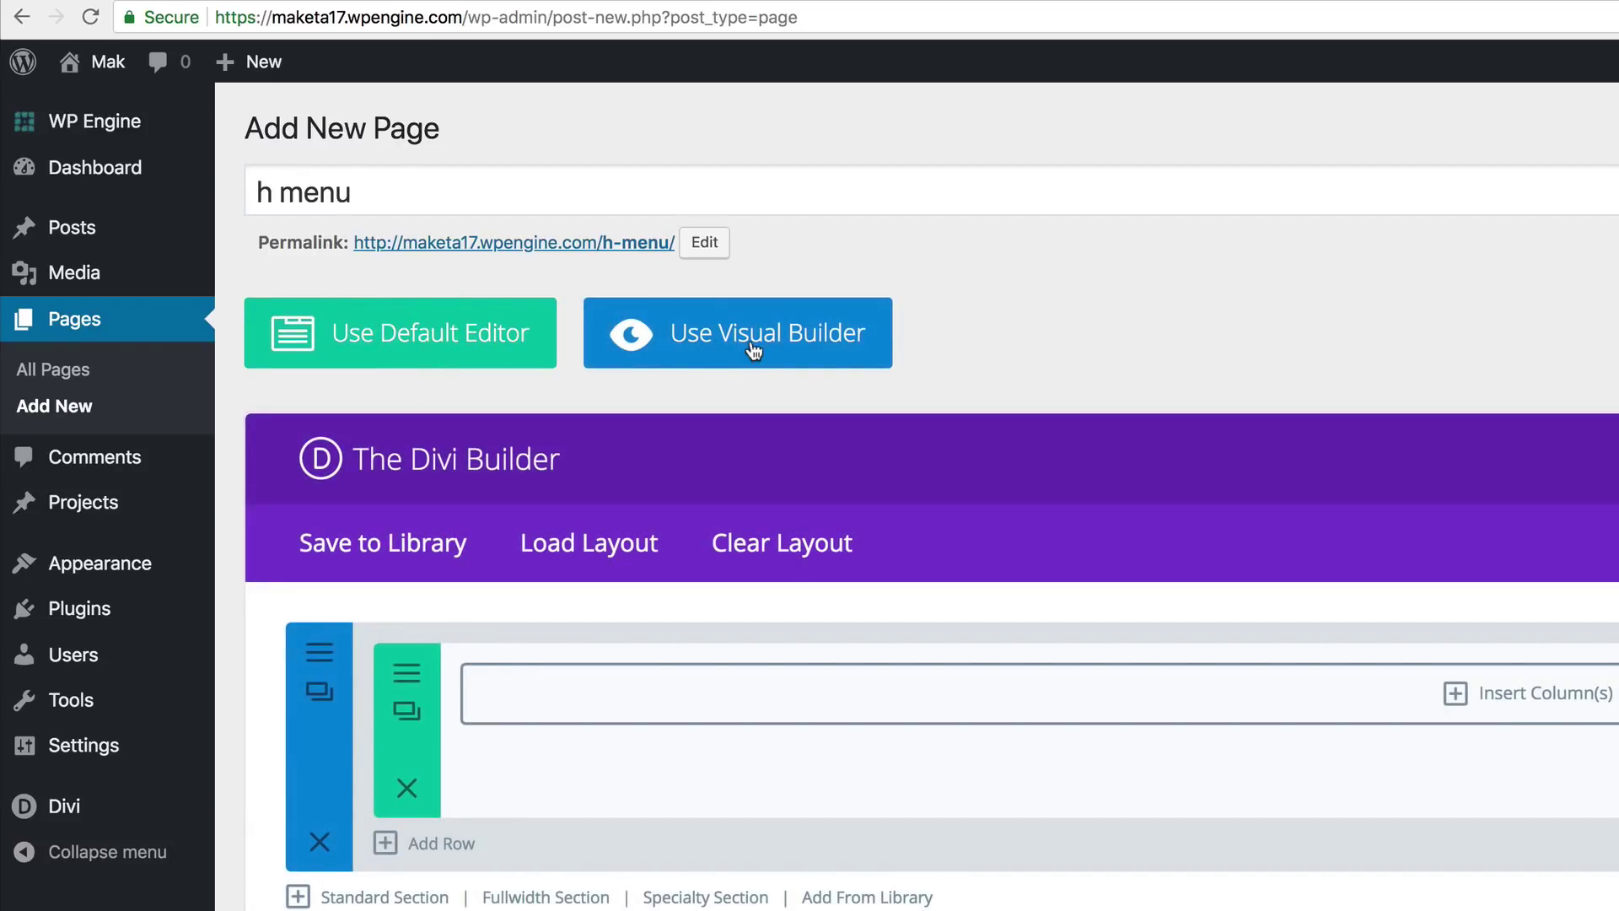
left_click(753, 348)
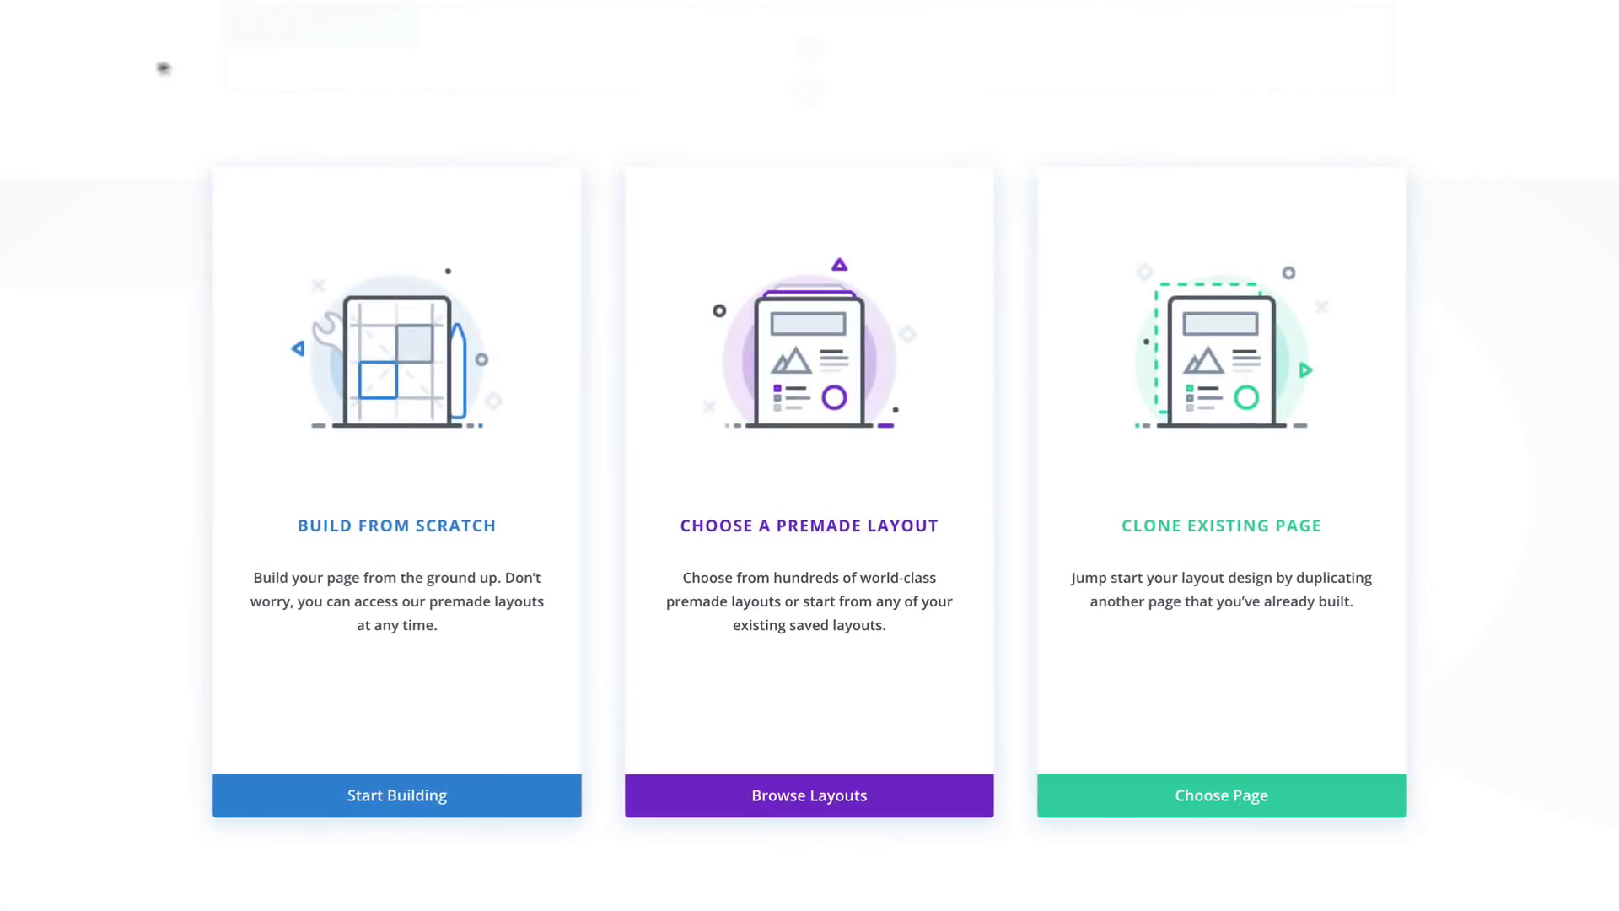
- Build from scratch and paste the prepared CSS into Page Settings > Advanced > Custom CSS
left_click(423, 529)
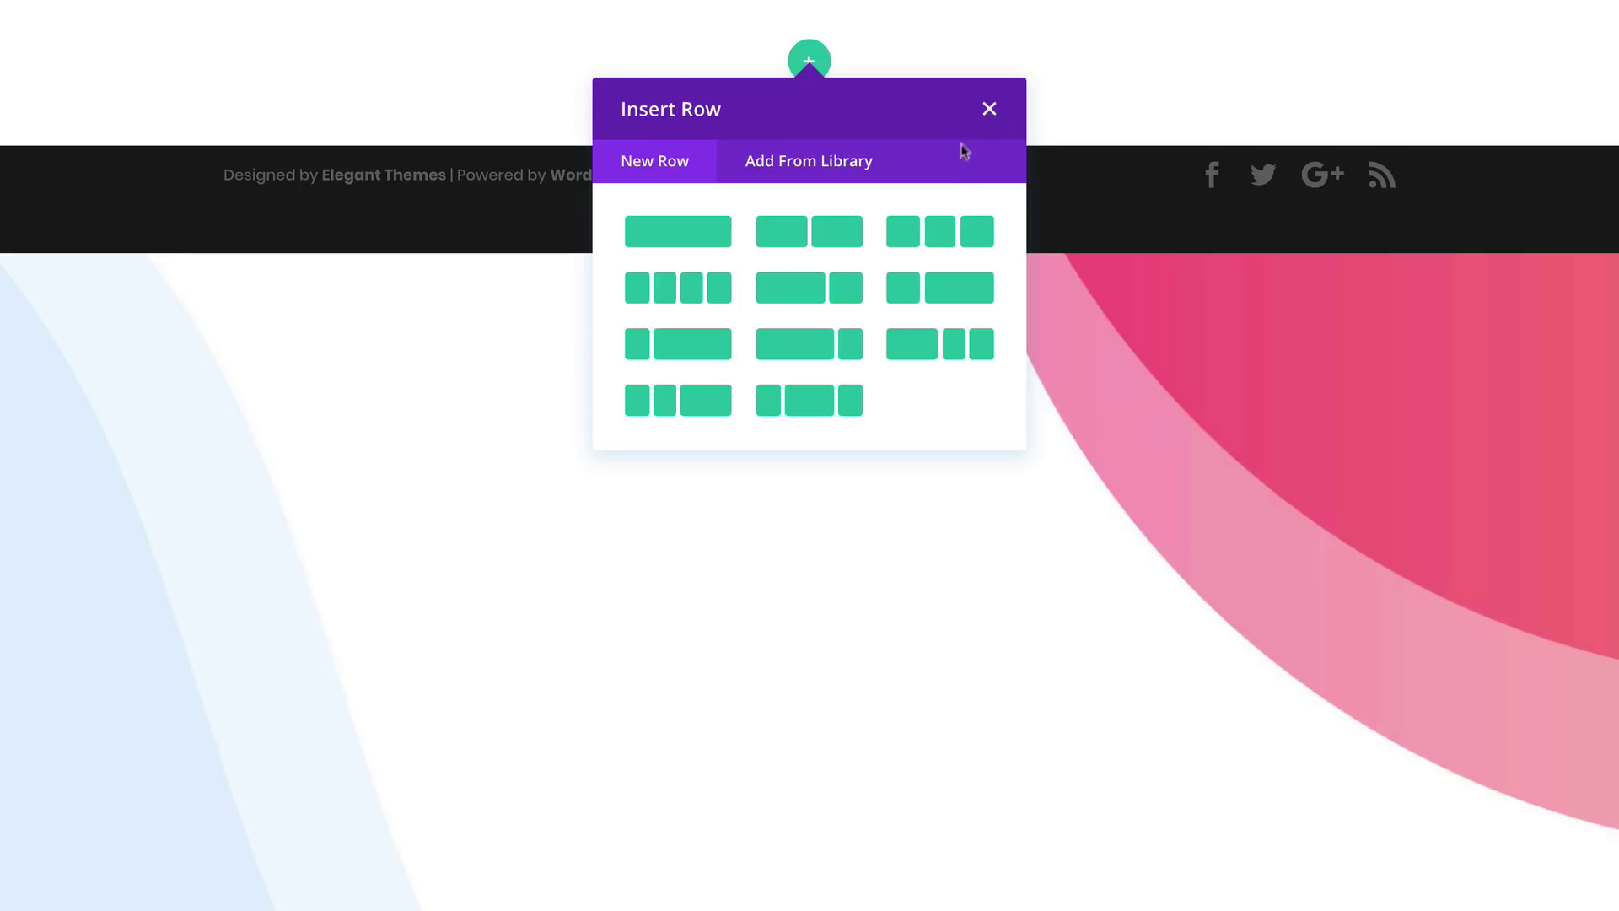
left_click(994, 111)
scroll(996, 135, "down", 3)
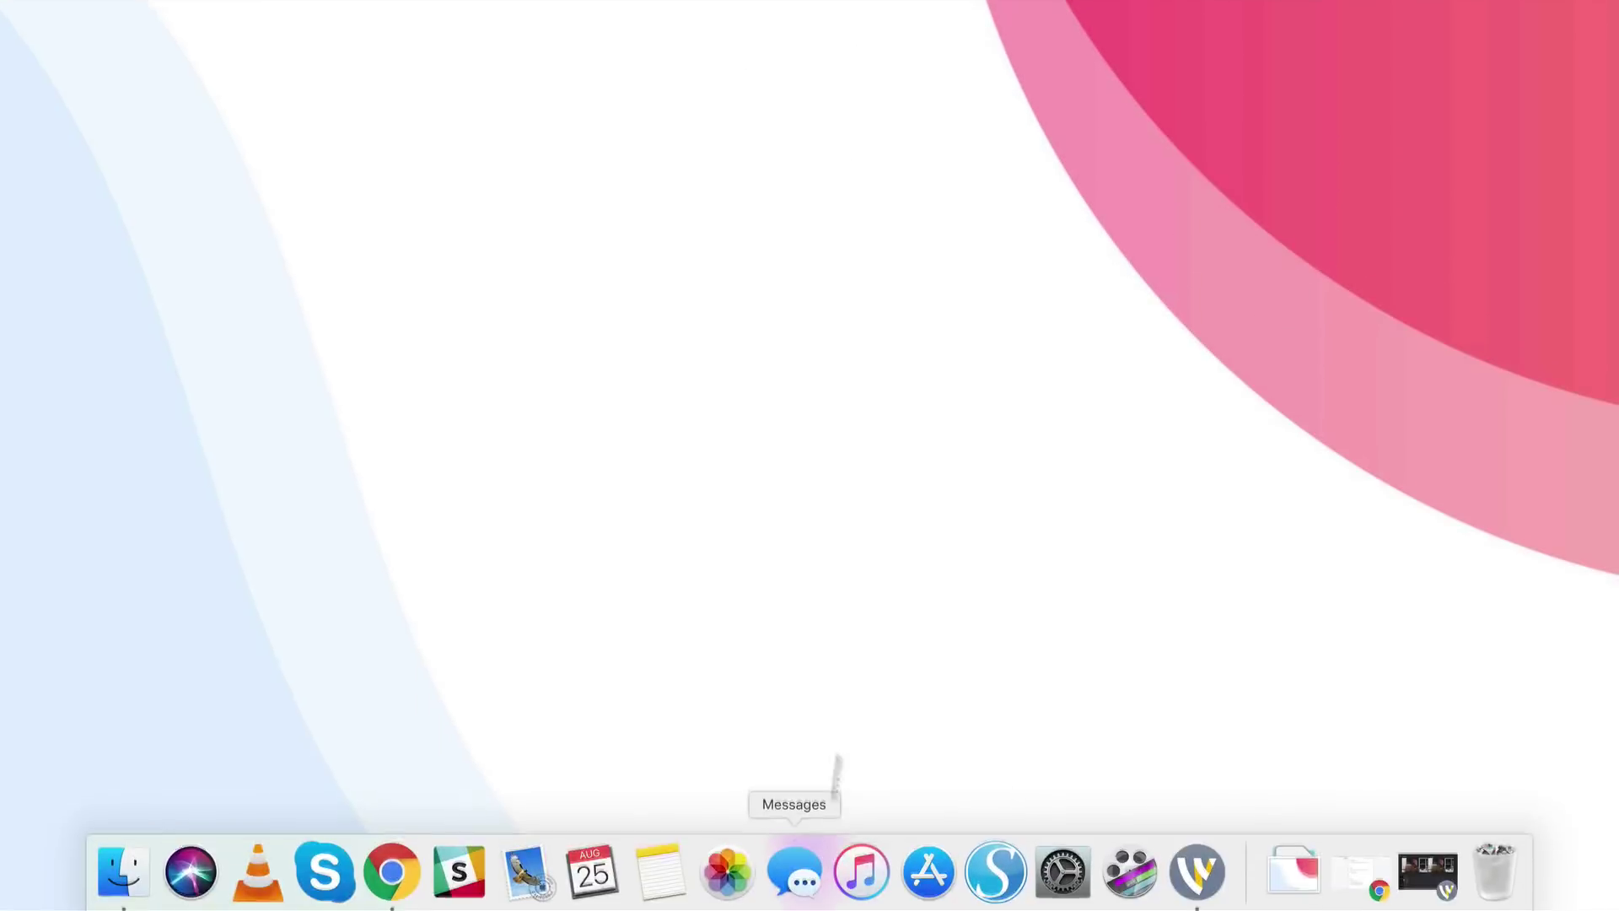
left_click(811, 864)
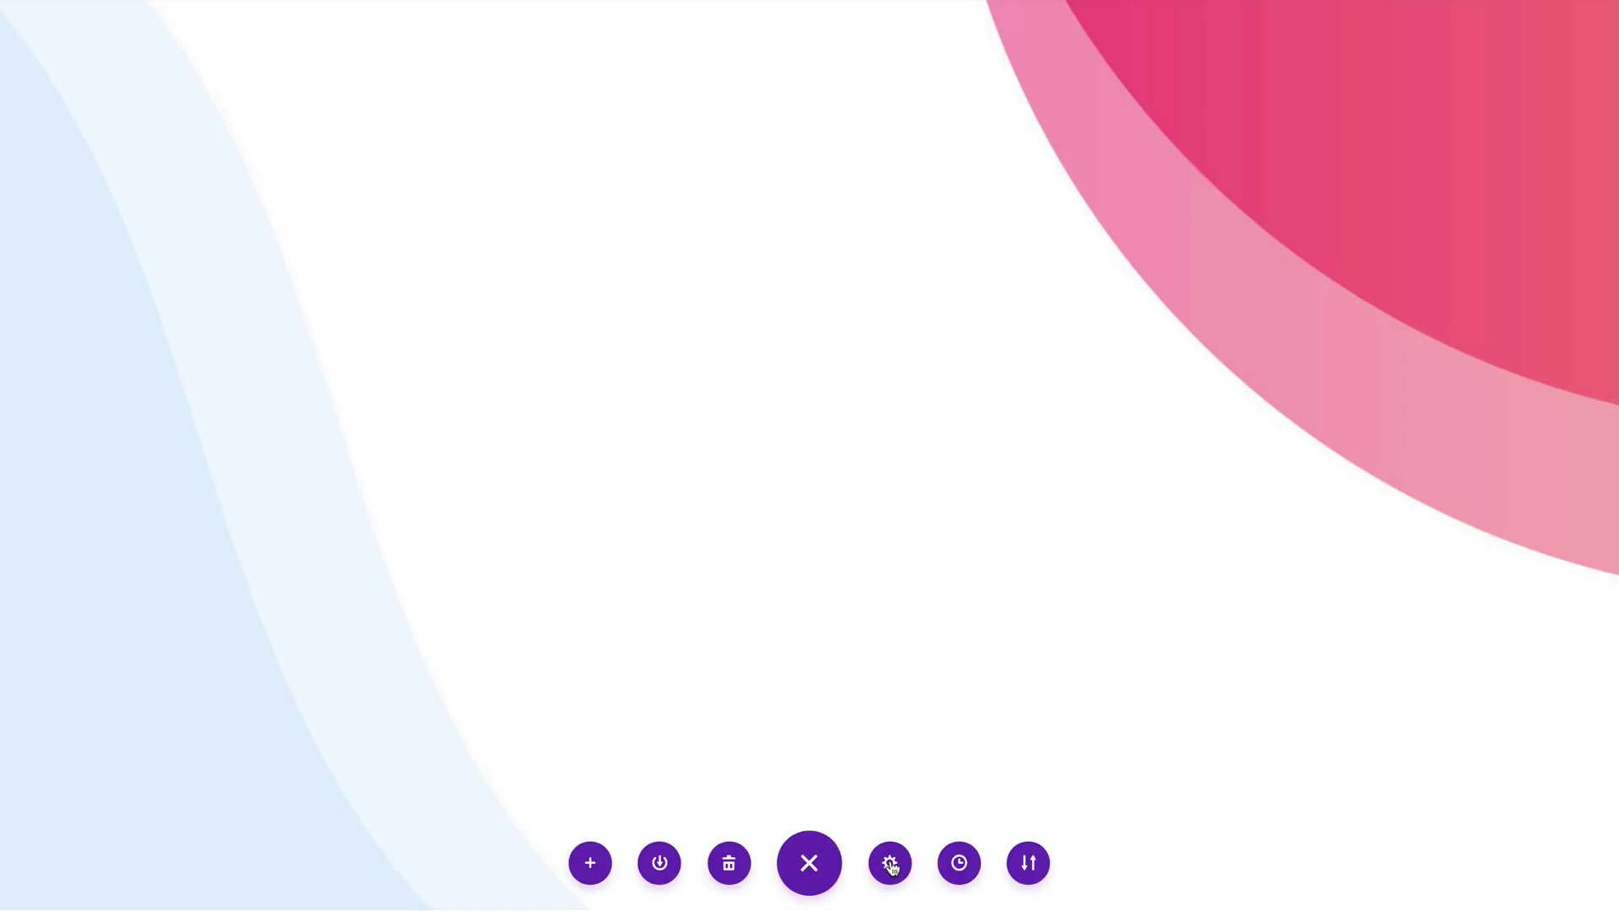
left_click(891, 863)
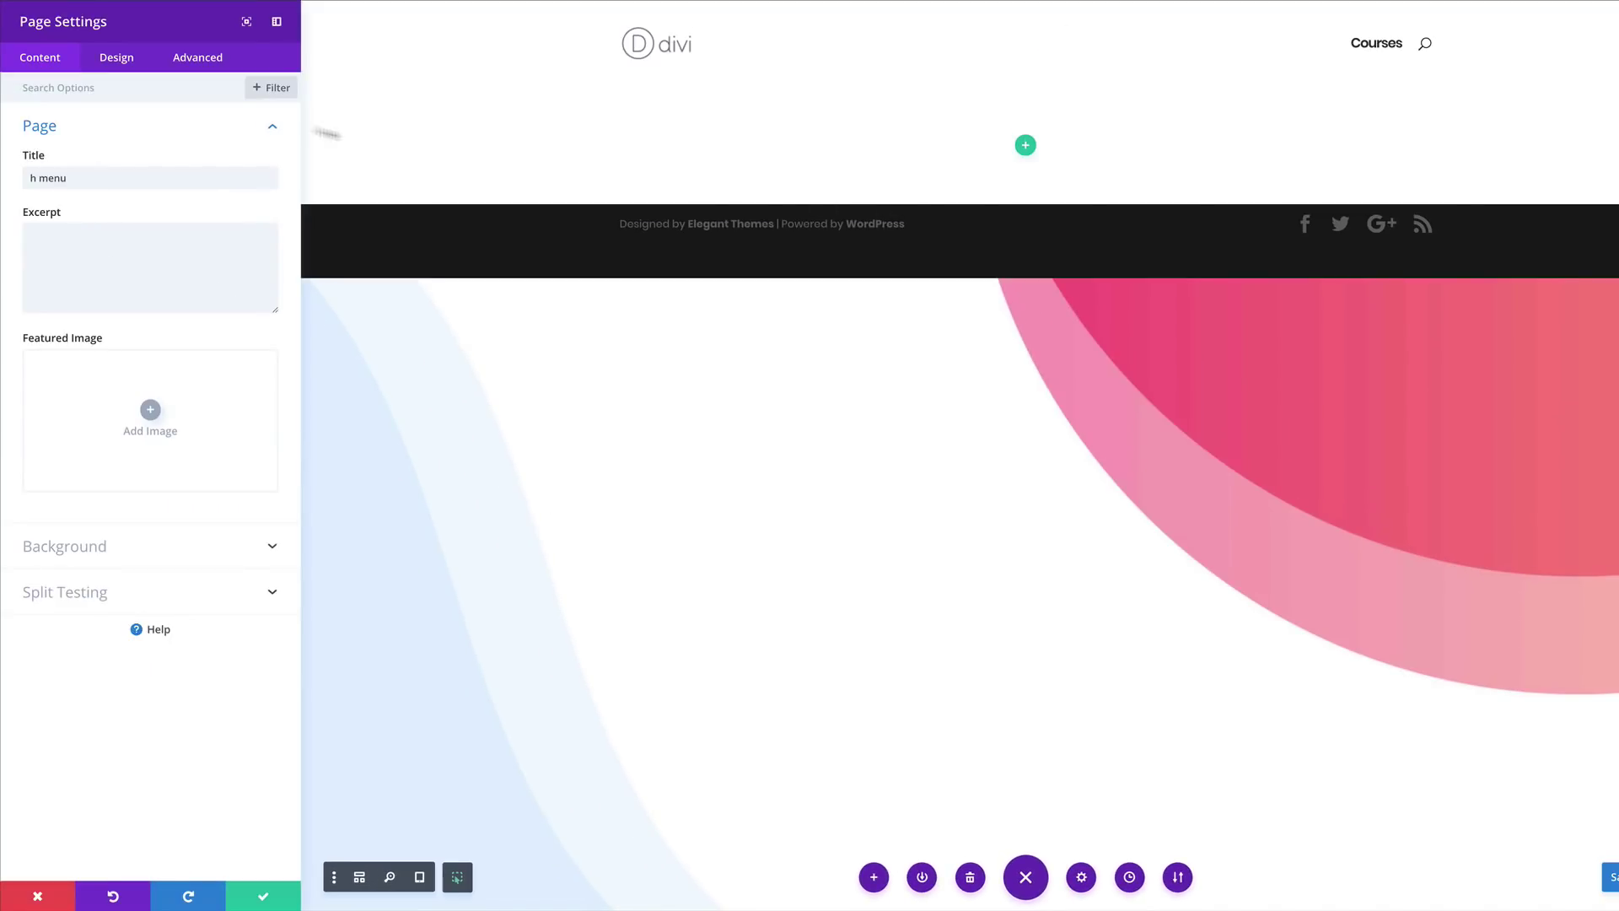
left_click(196, 57)
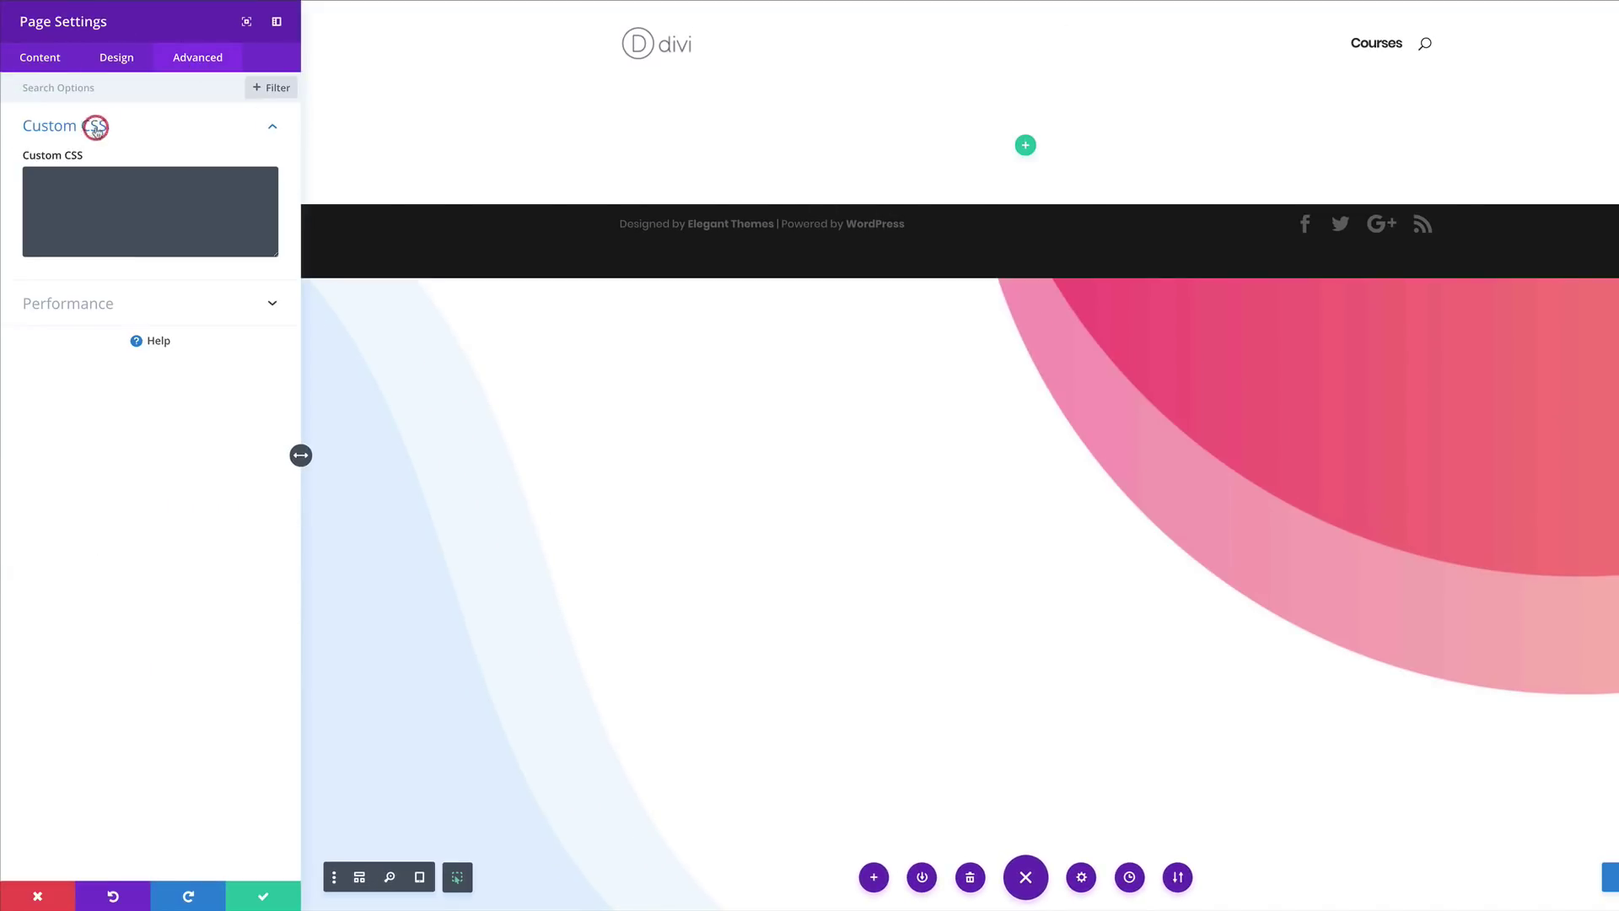
left_click(83, 182)
key("ctrl+v")
left_click(263, 896)
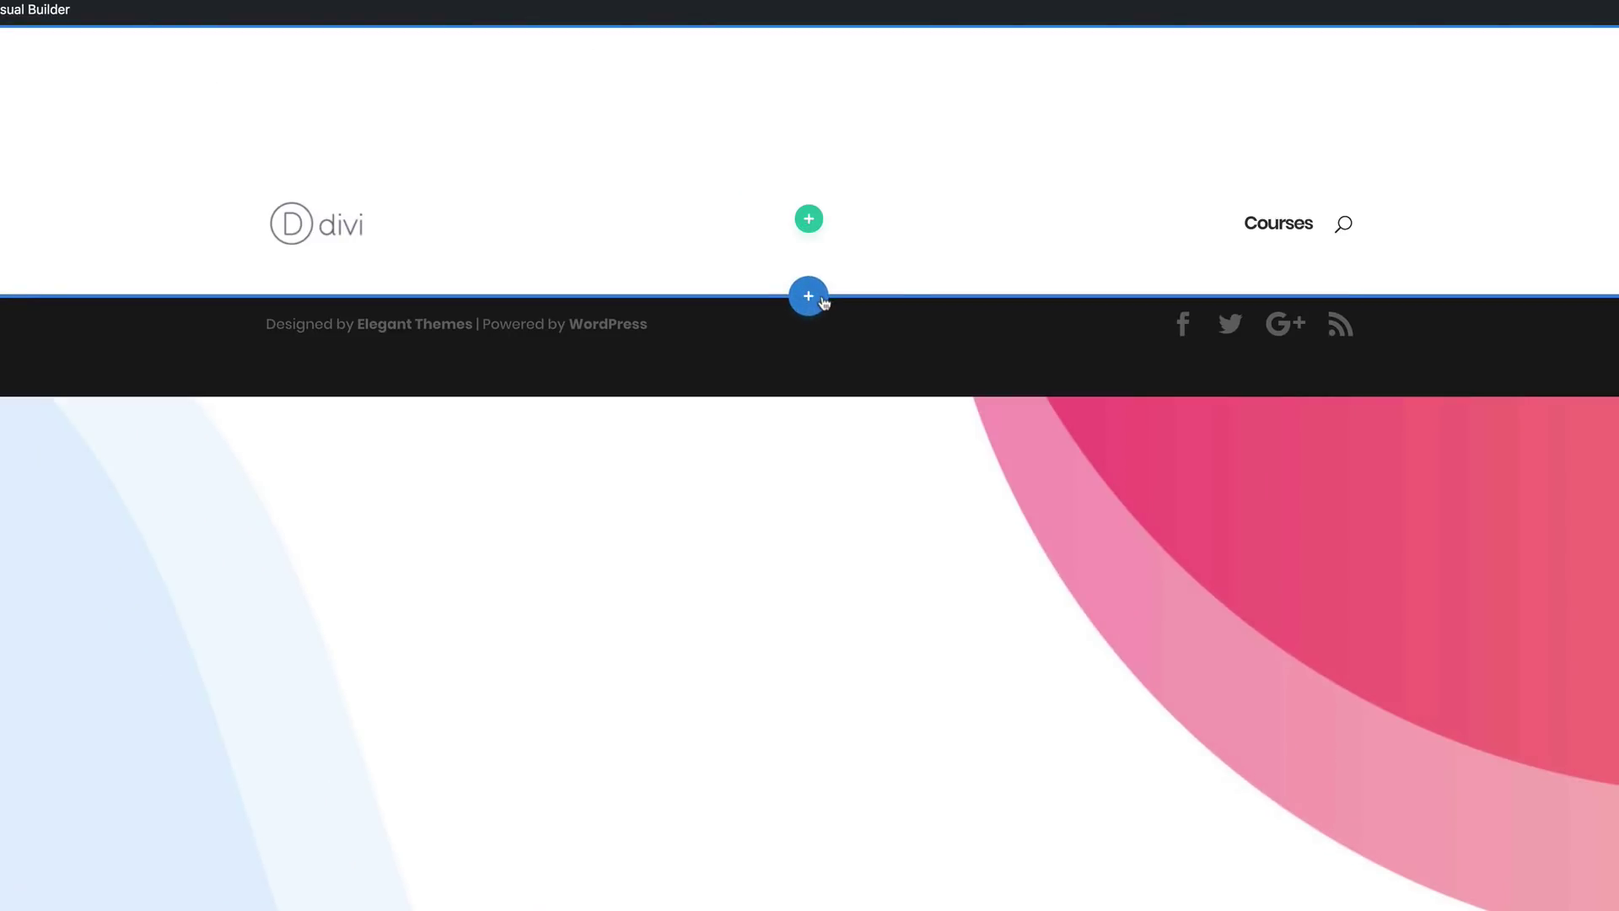
- Insert a new regular section without choosing a row layout
left_click(810, 297)
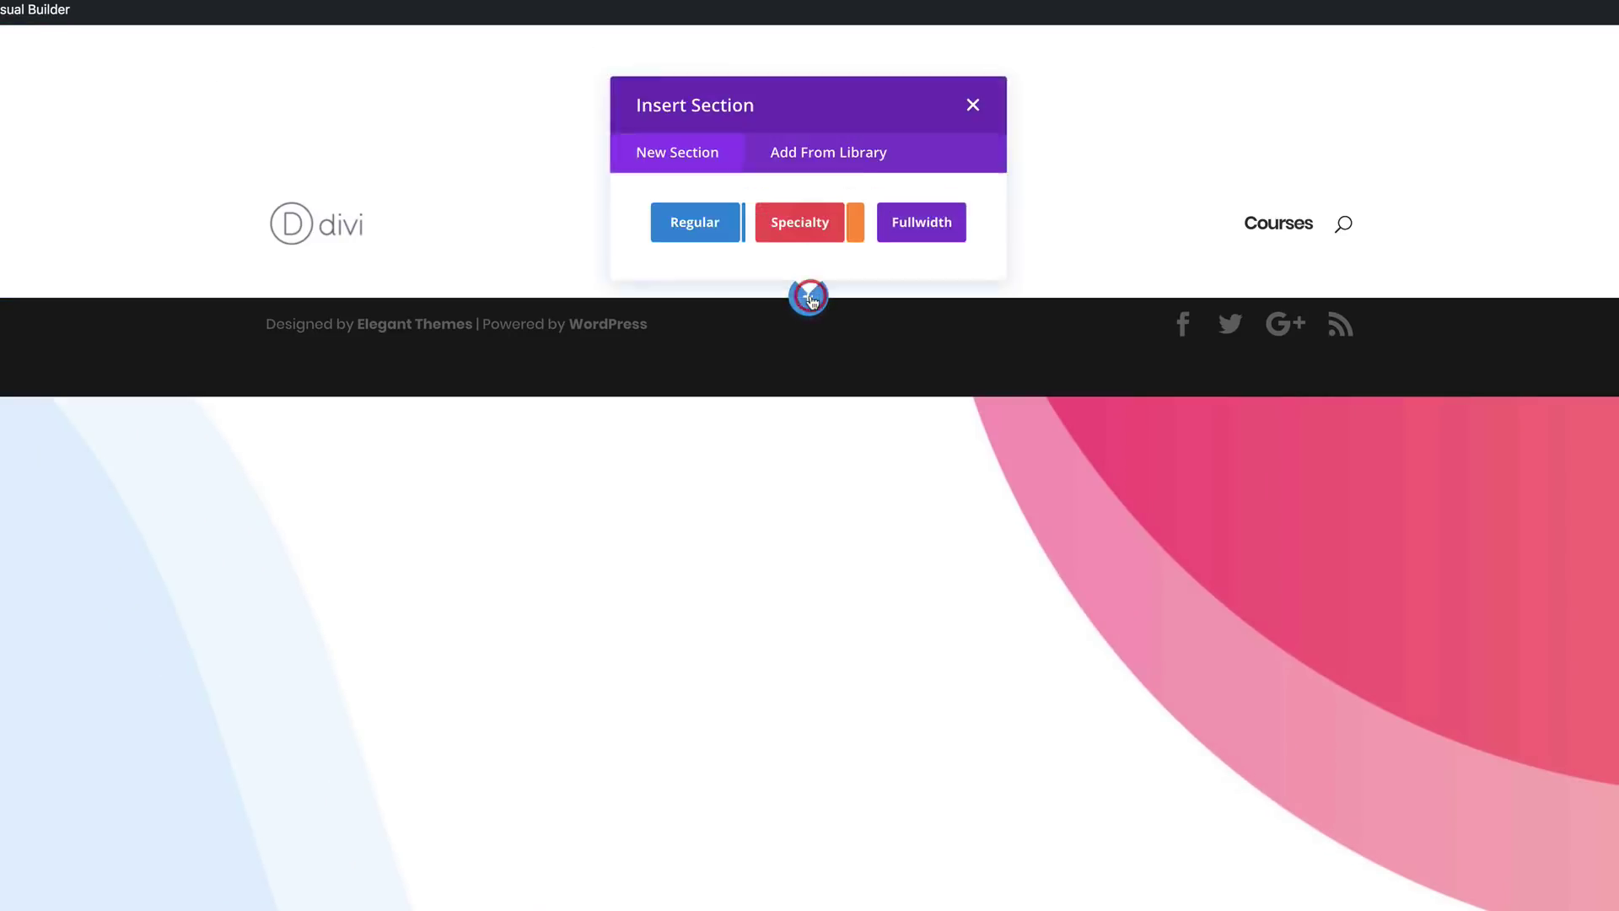
left_click(700, 237)
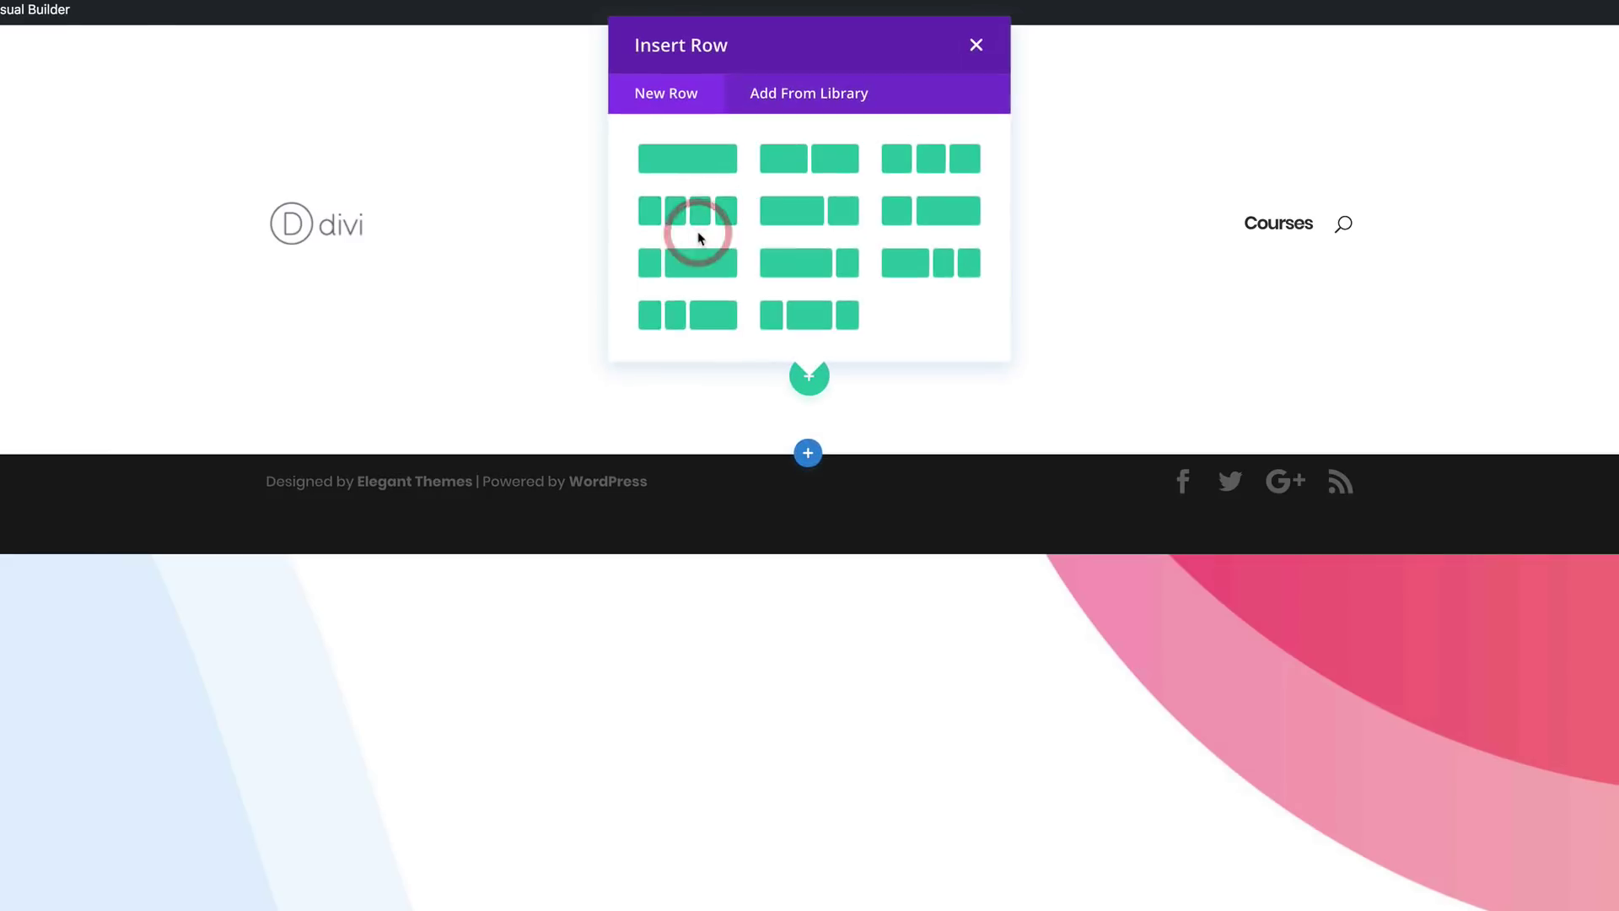
left_click(977, 47)
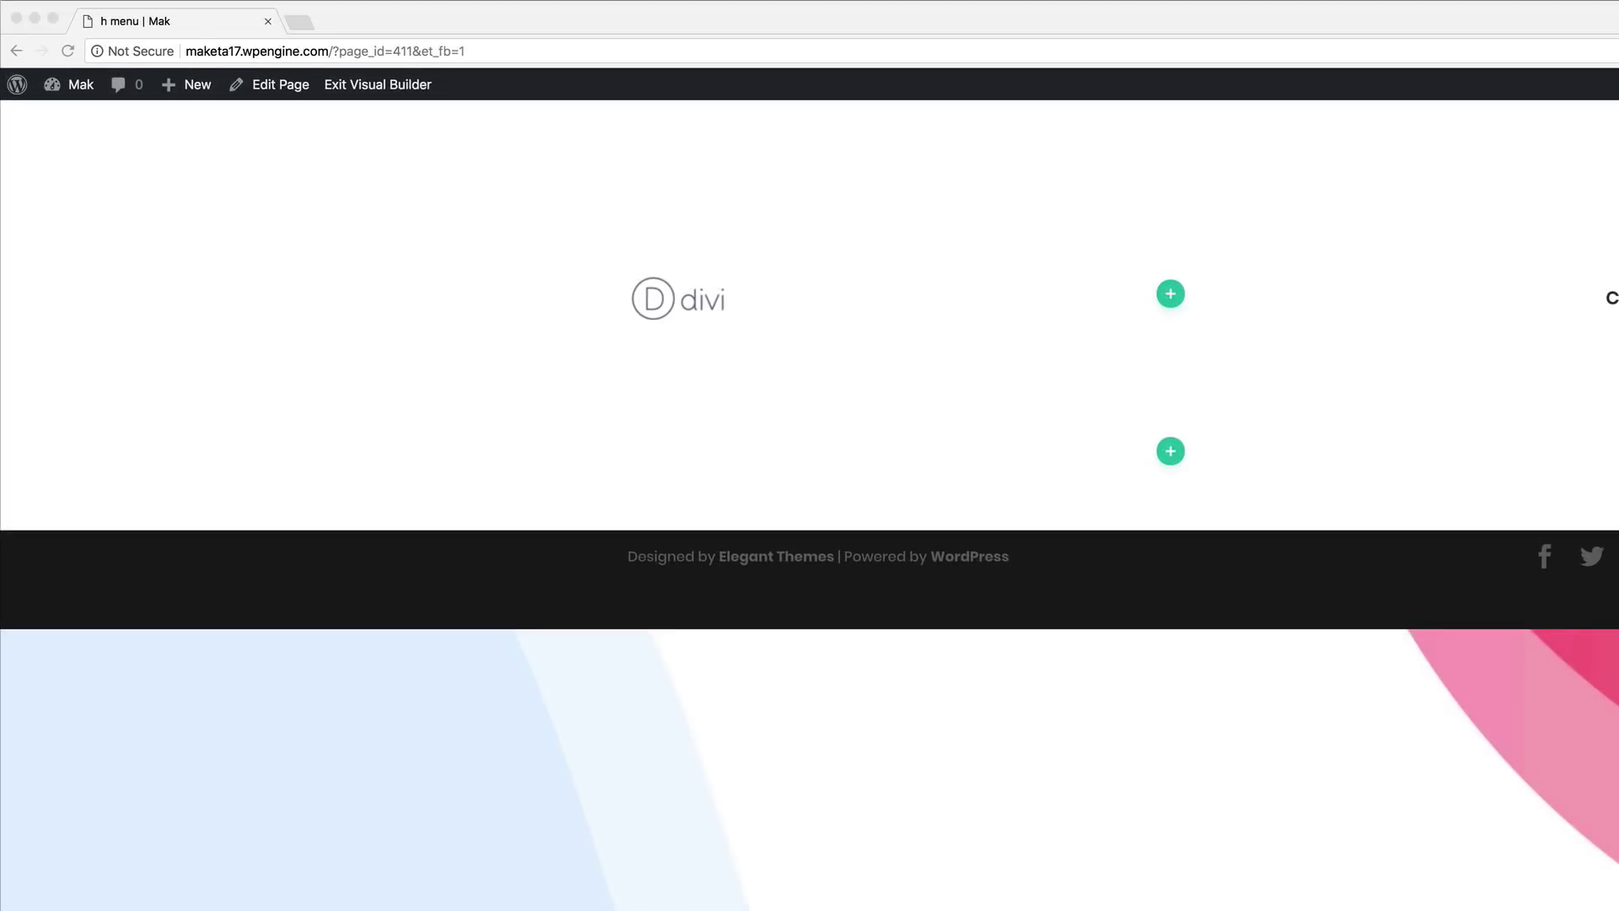
left_click(283, 440)
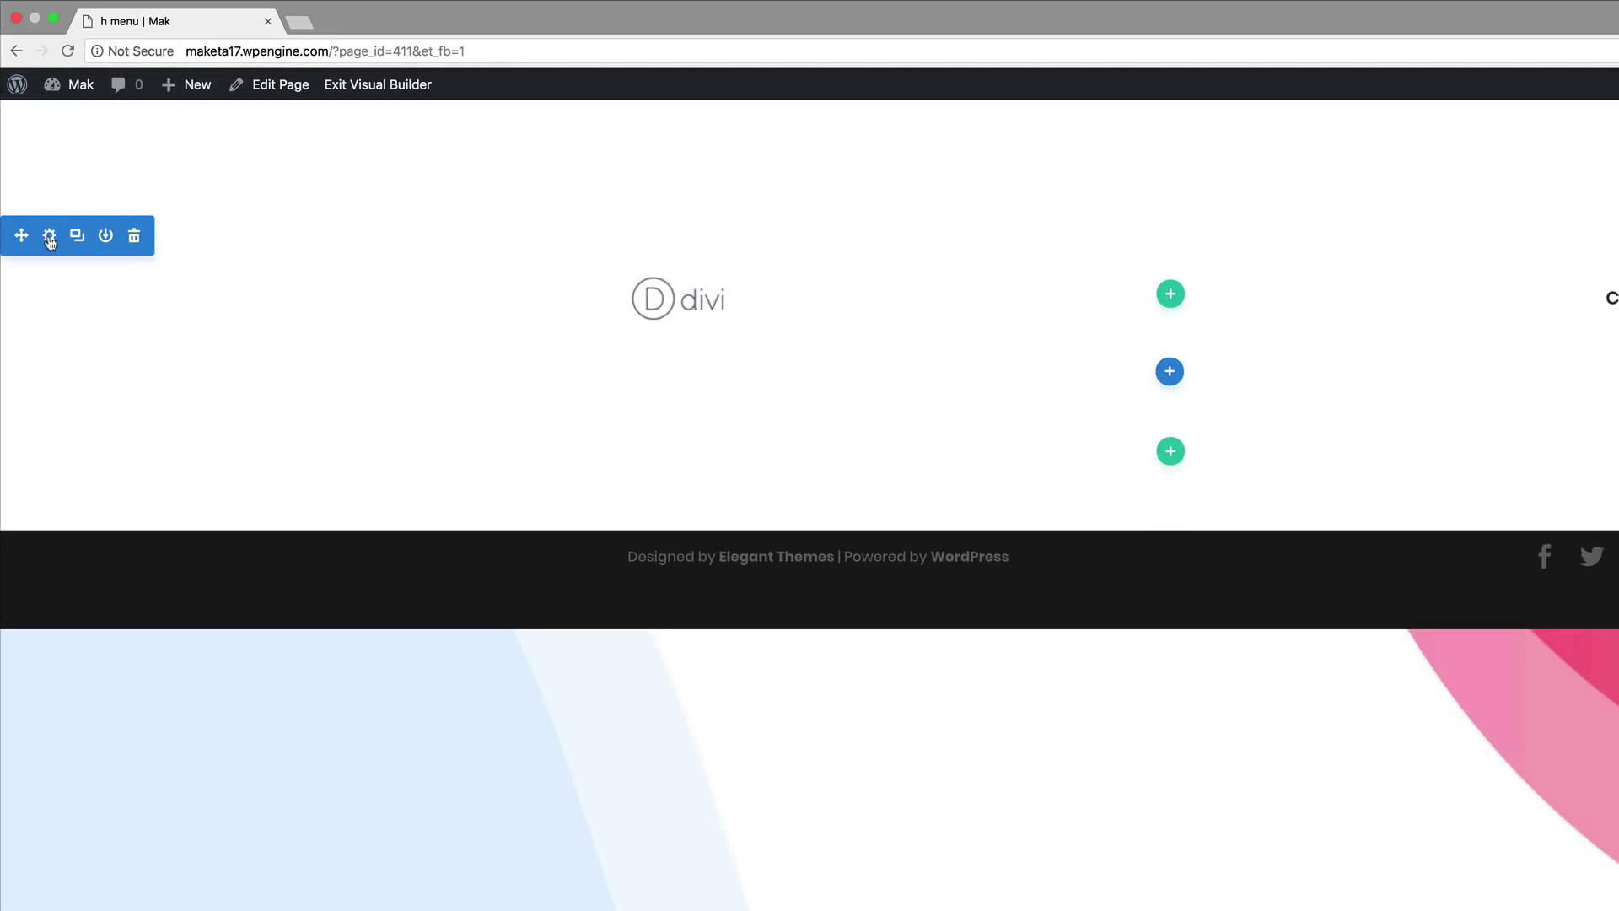
- Give the section a background colour of rgba(255,255,255,0.81)
left_click(49, 235)
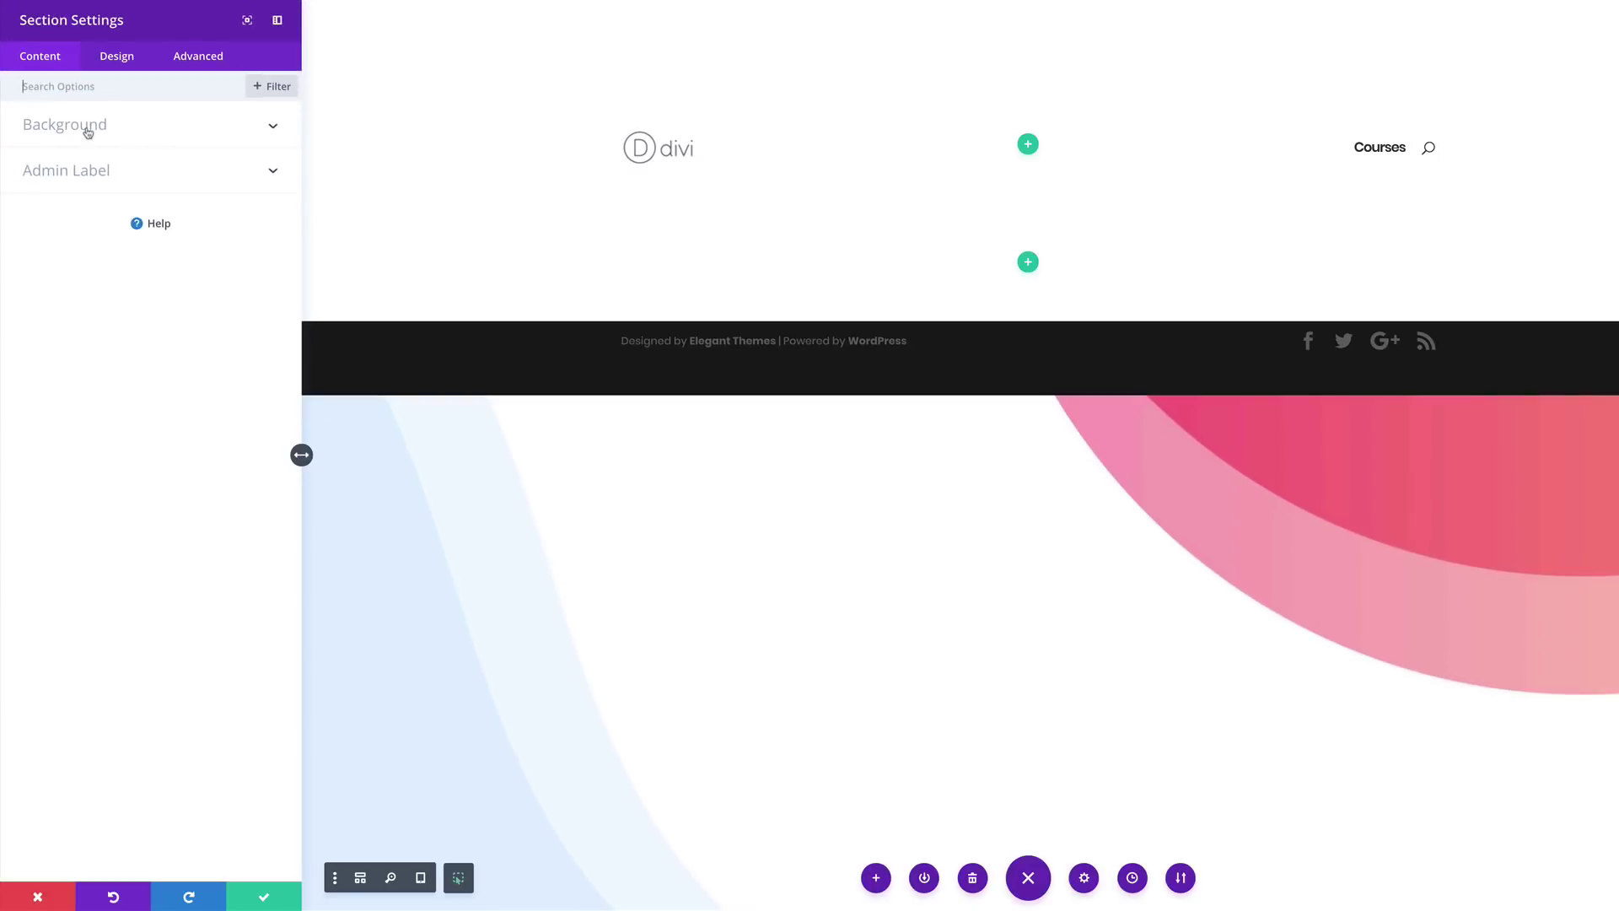
left_click(88, 127)
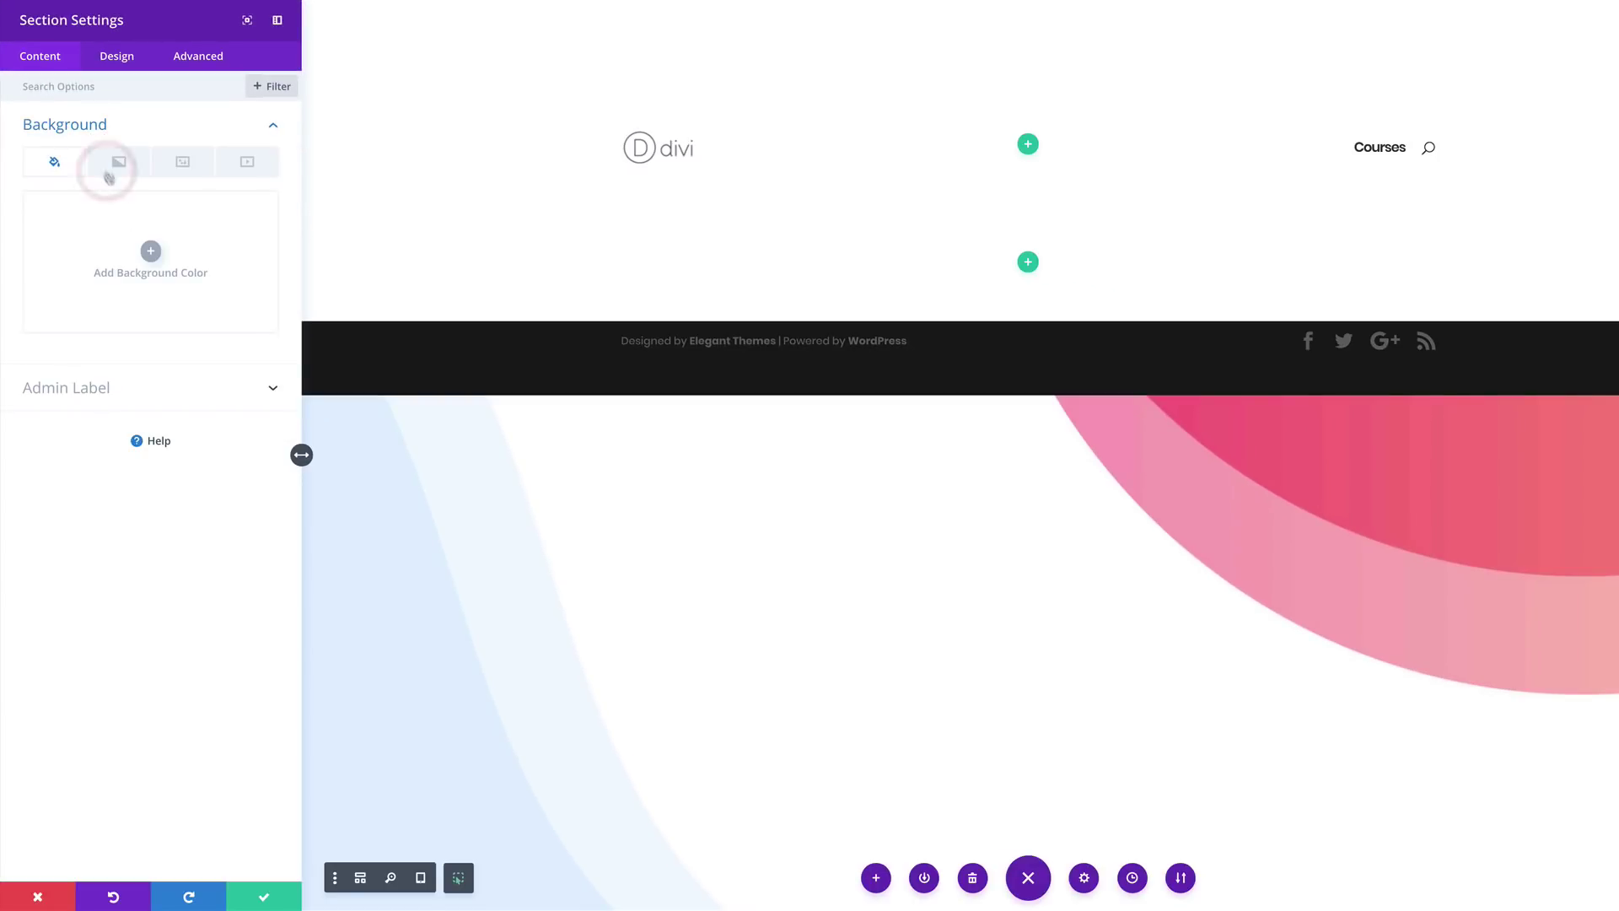
left_click(150, 253)
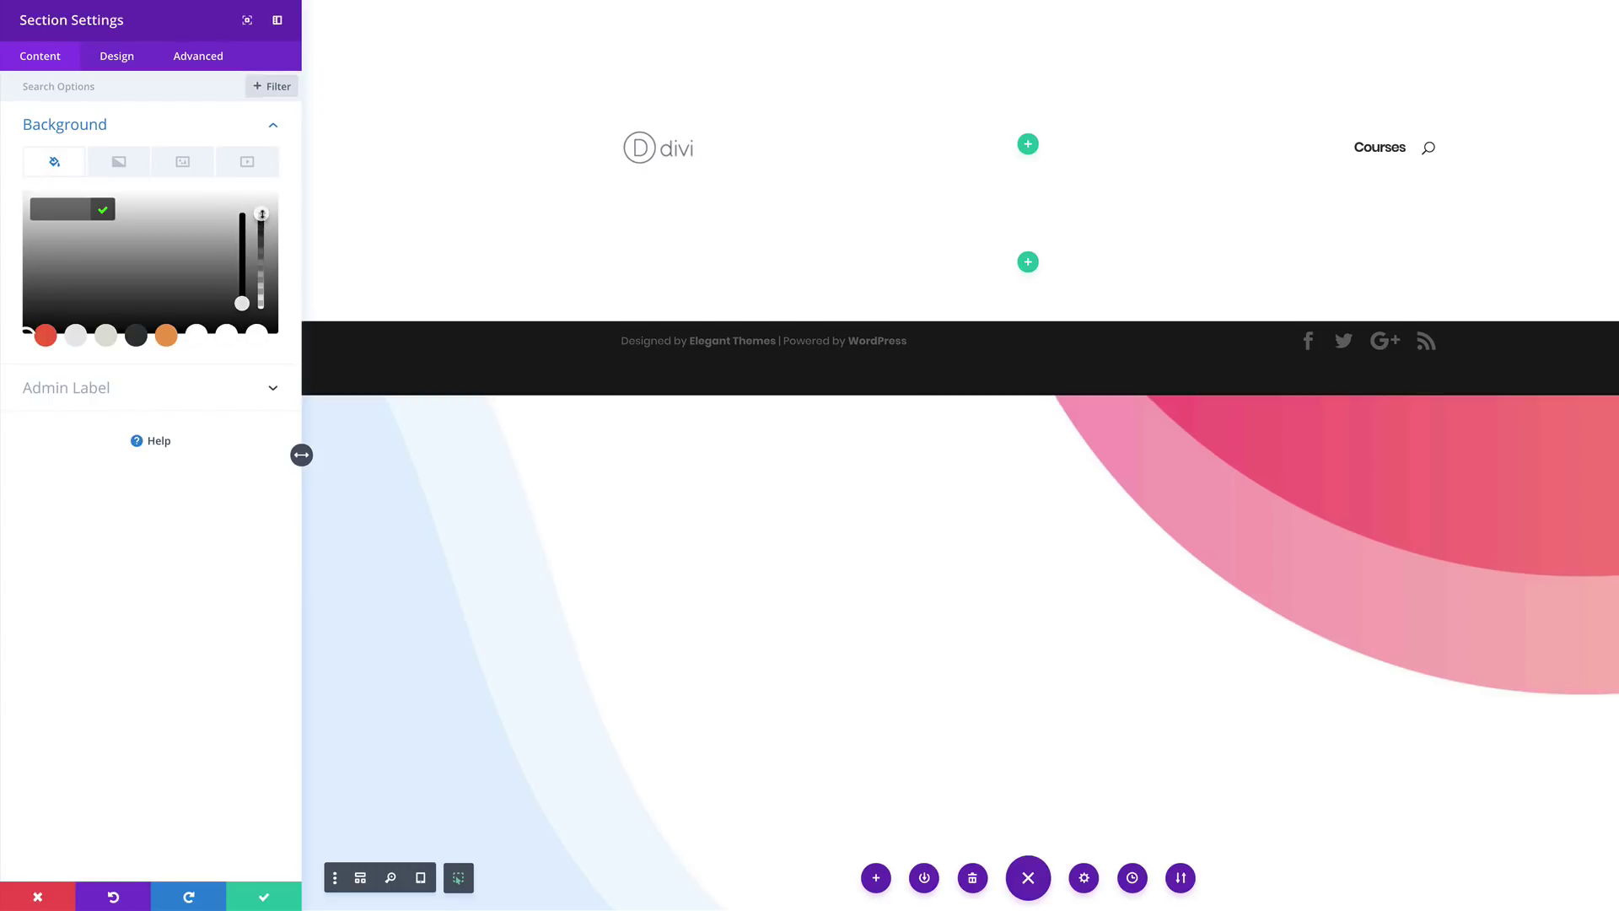
left_click_drag(262, 213, 267, 234)
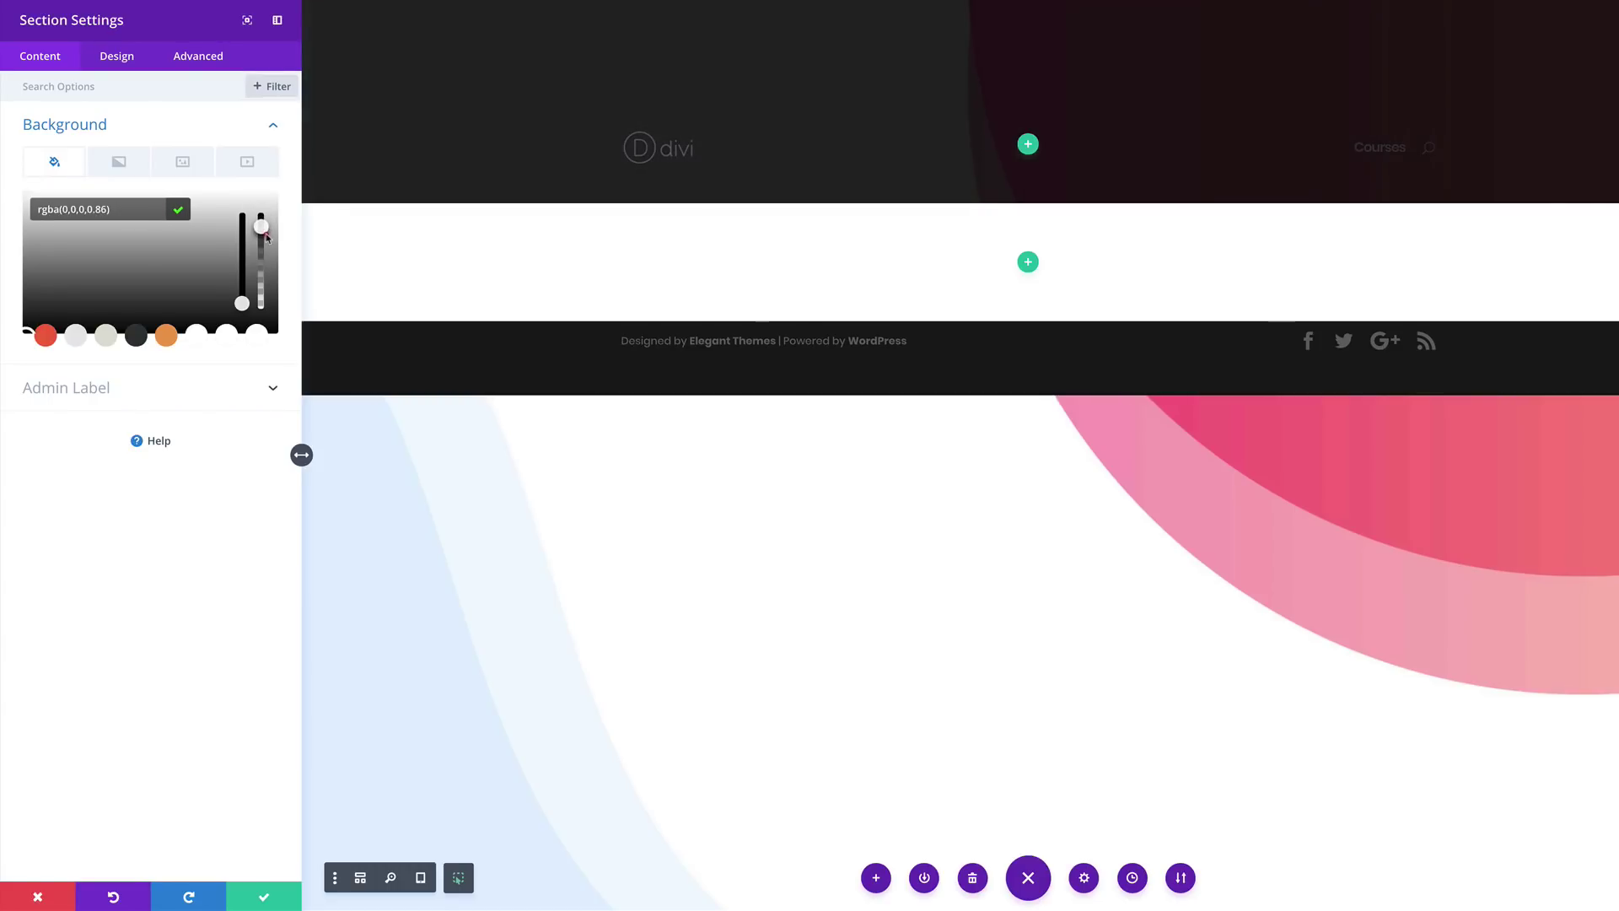
left_click(110, 209)
type("255,255,255,0.81")
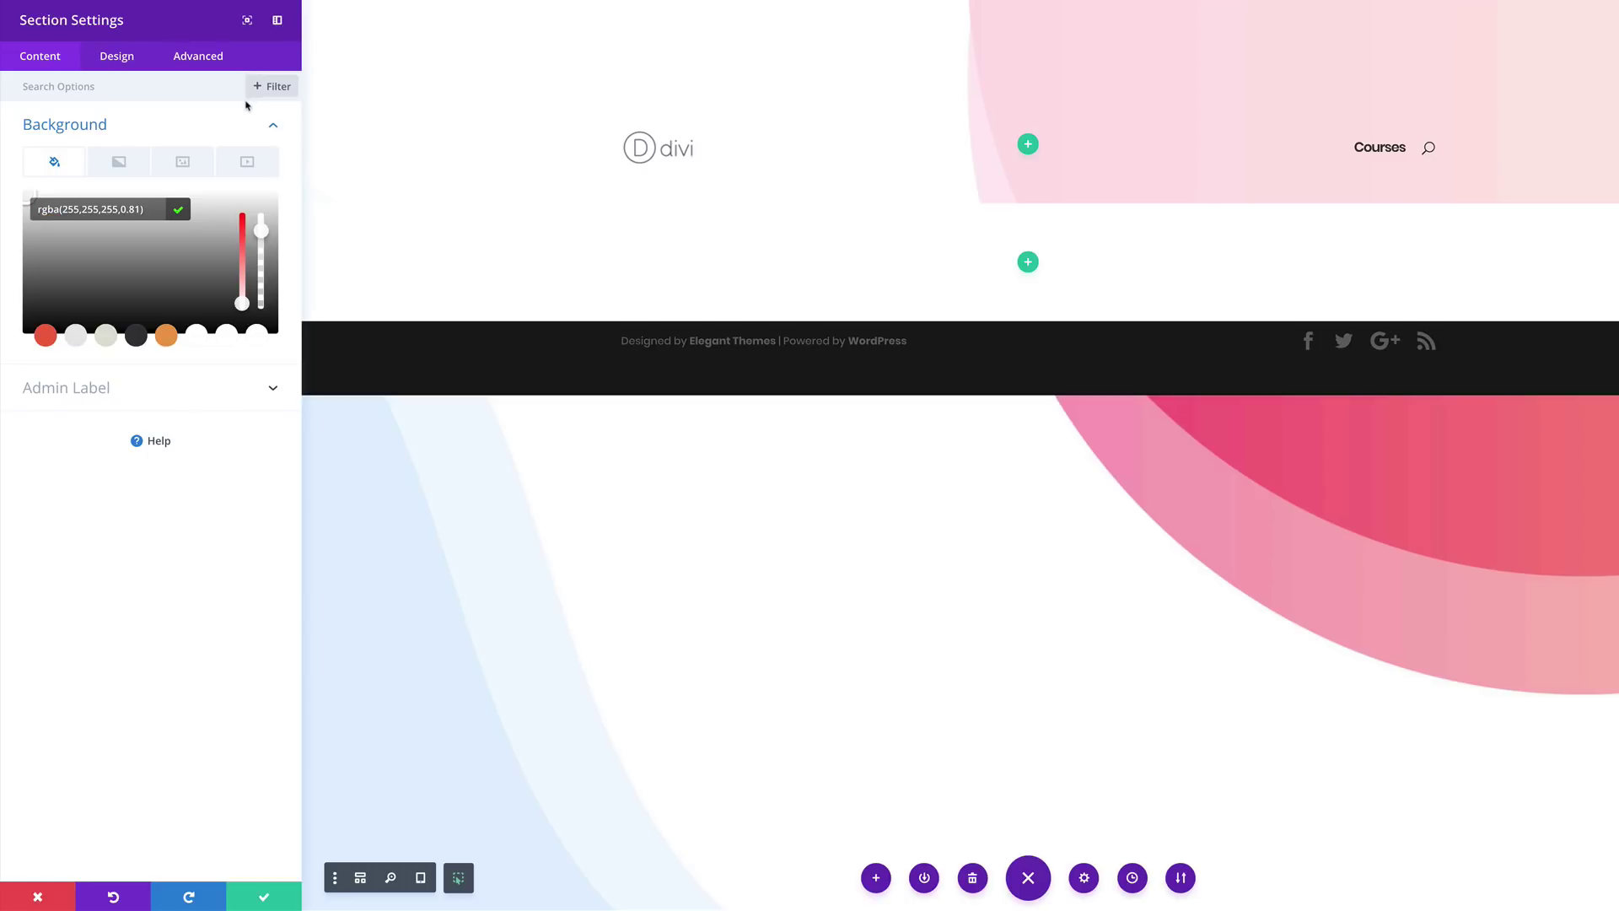
left_click(117, 55)
- Set linked section margins to 100px top and bottom and 60px left and right
left_click(75, 266)
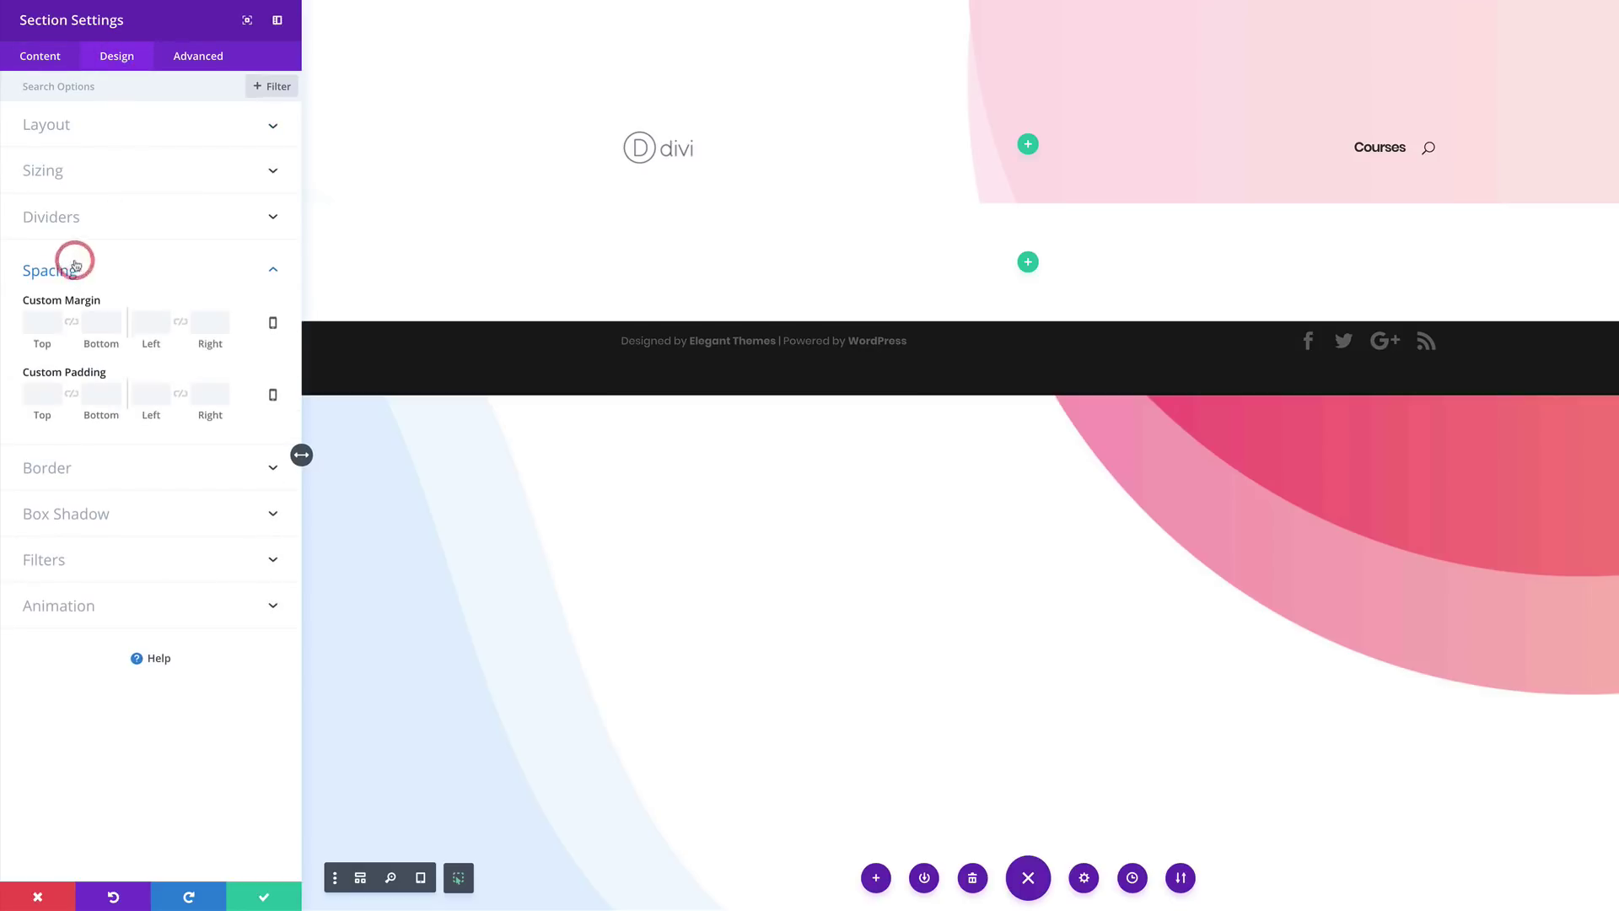
left_click(72, 323)
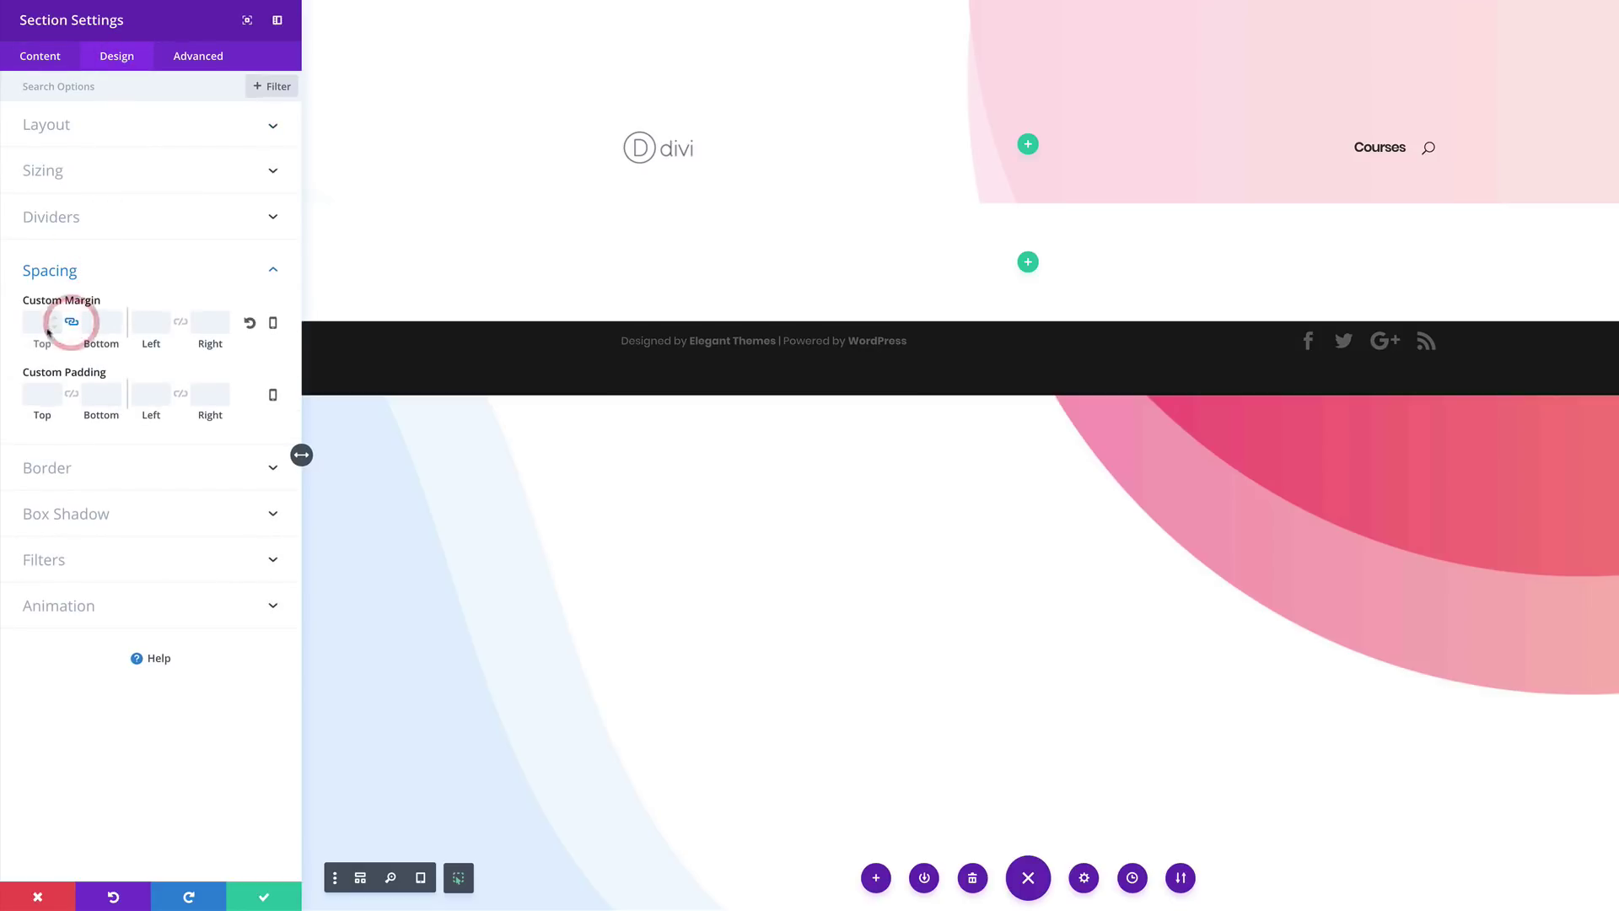
left_click(35, 321)
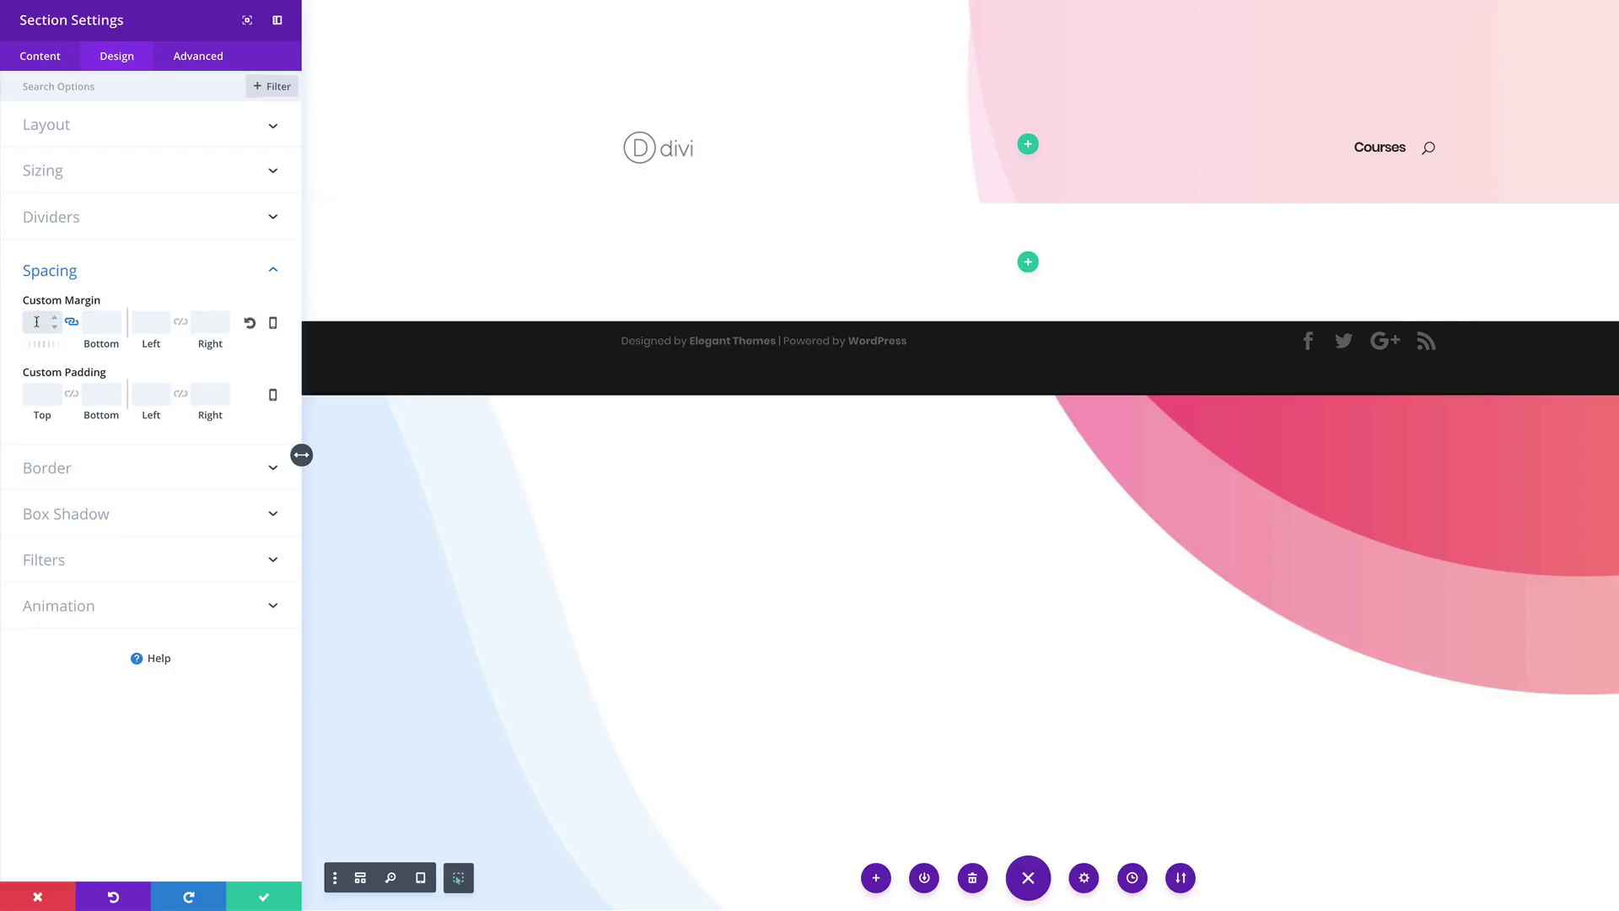
type("100px")
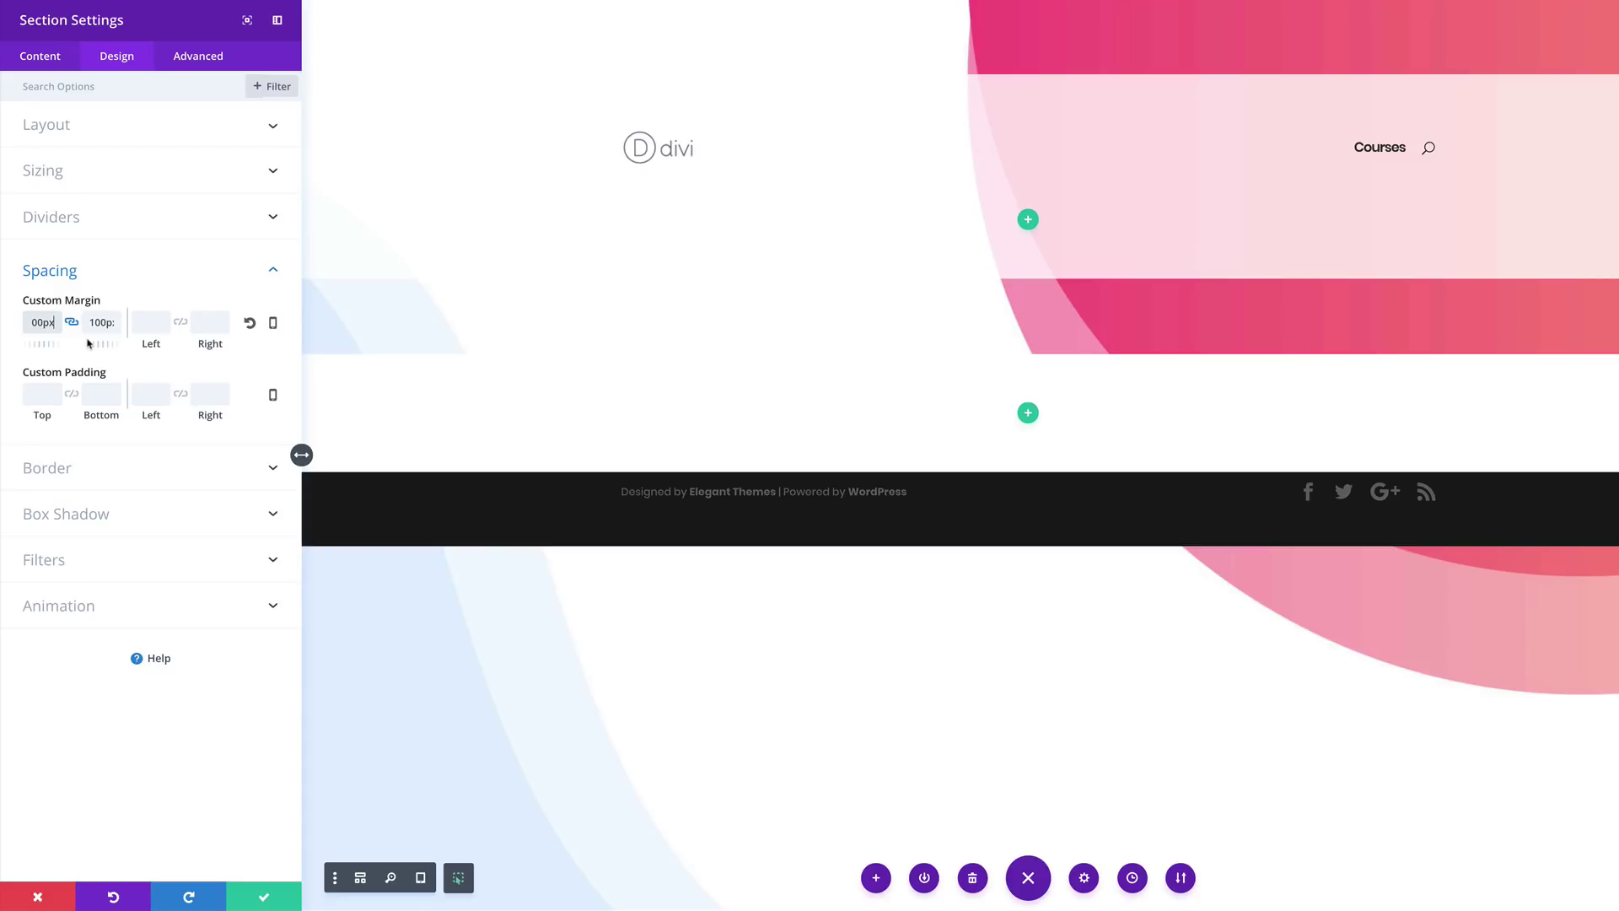
left_click(183, 326)
left_click(182, 325)
left_click(135, 327)
type("60px")
- Set the section padding to 135px top and 0px bottom
left_click(39, 396)
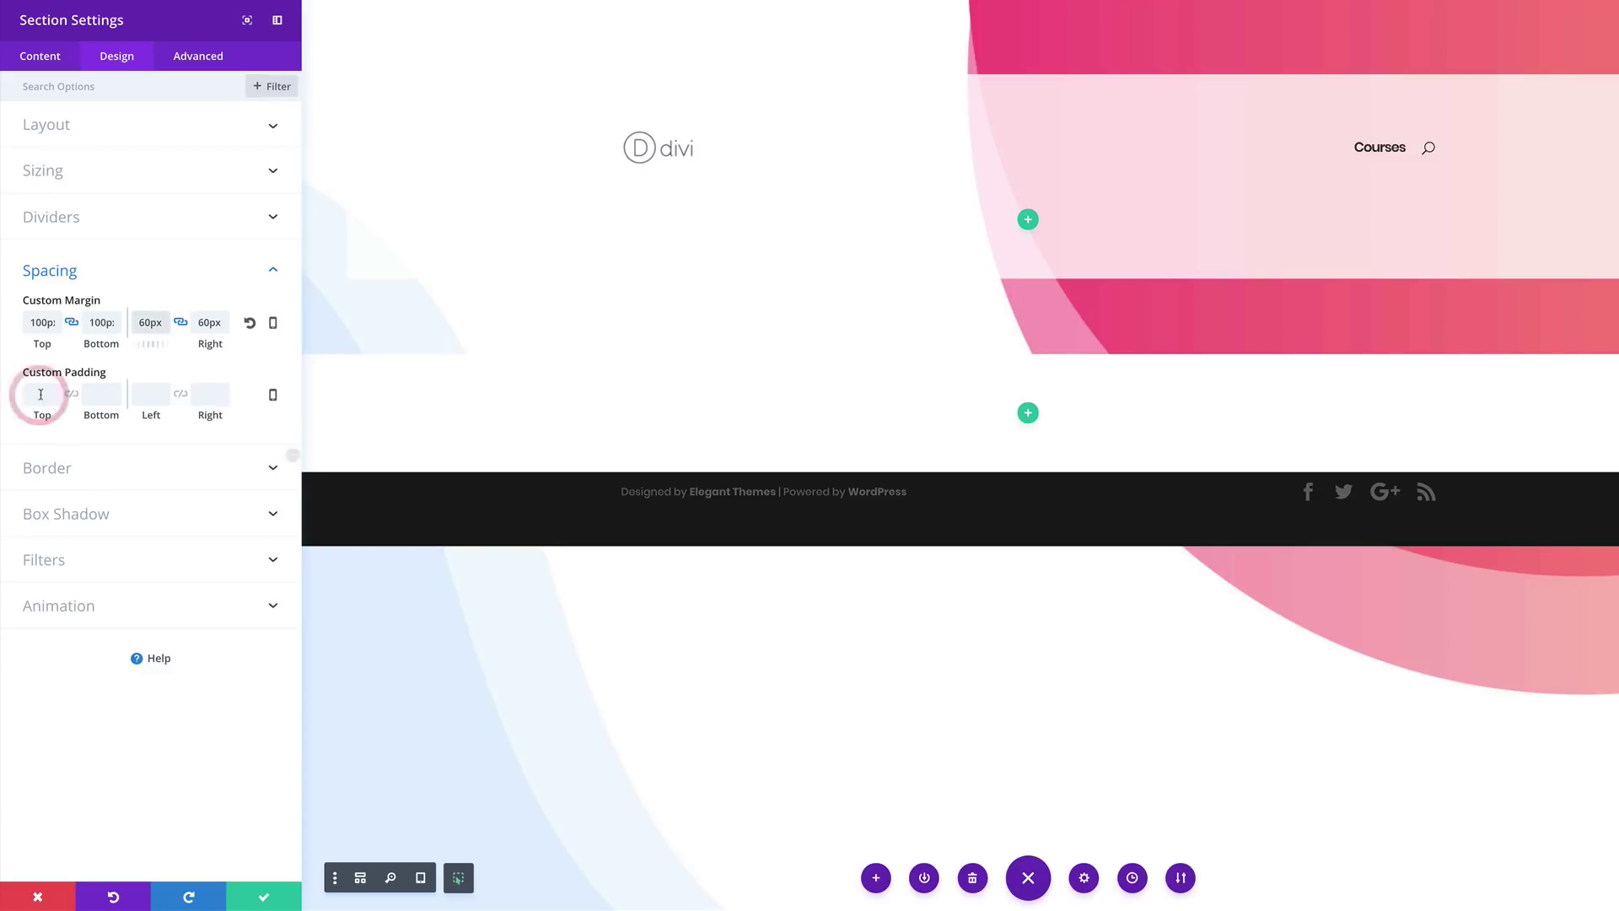
type("35px")
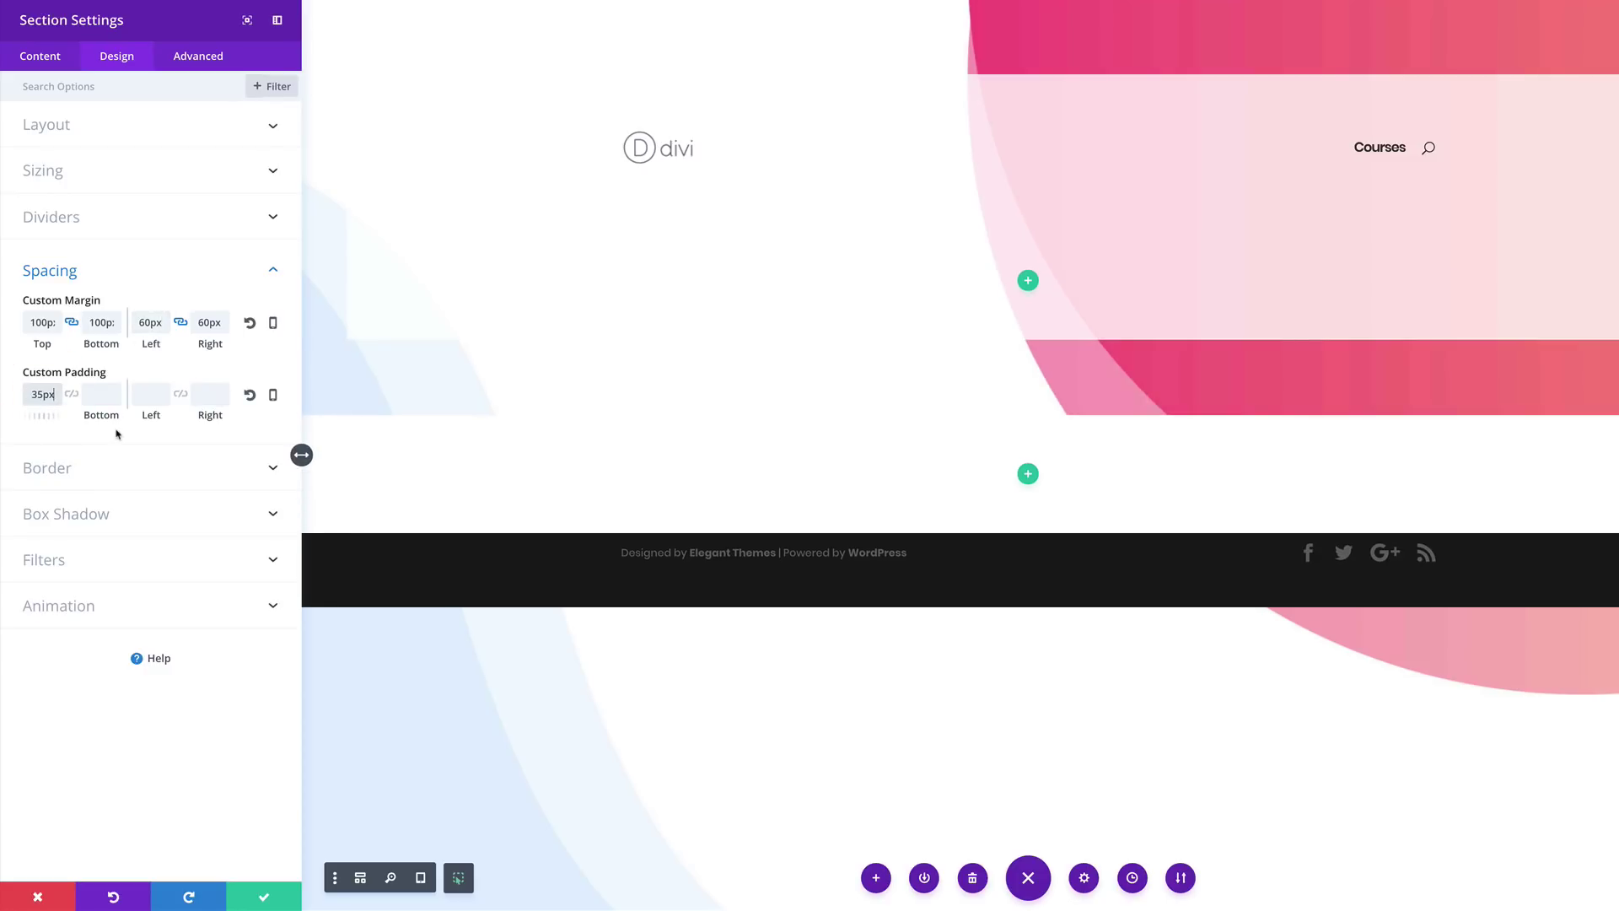
left_click(92, 395)
type("0px")
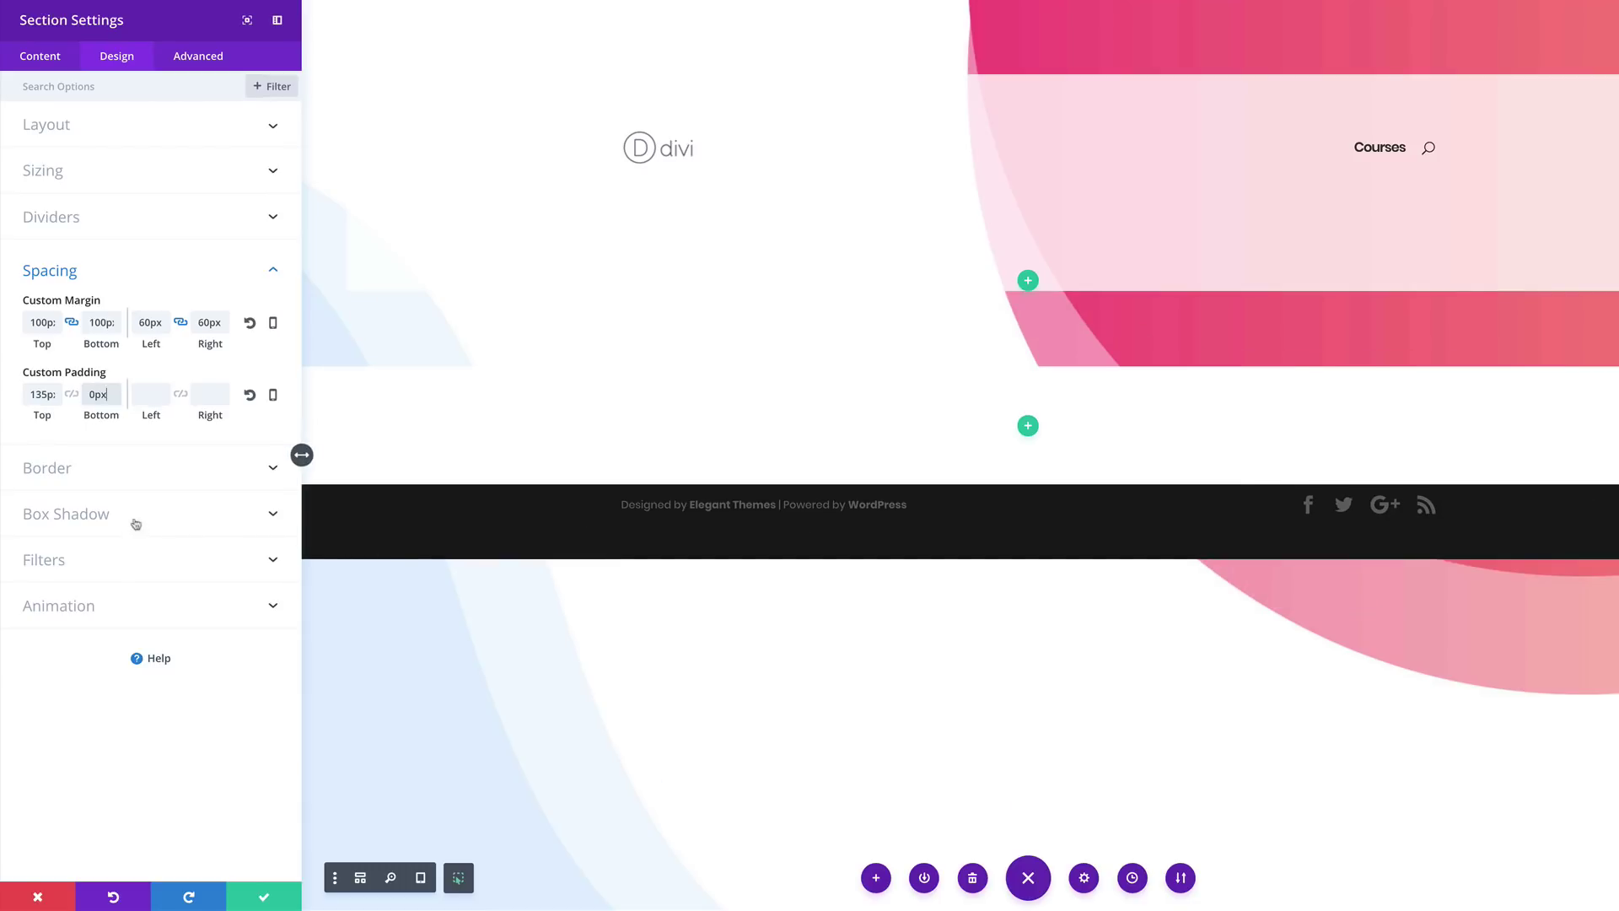
left_click(51, 470)
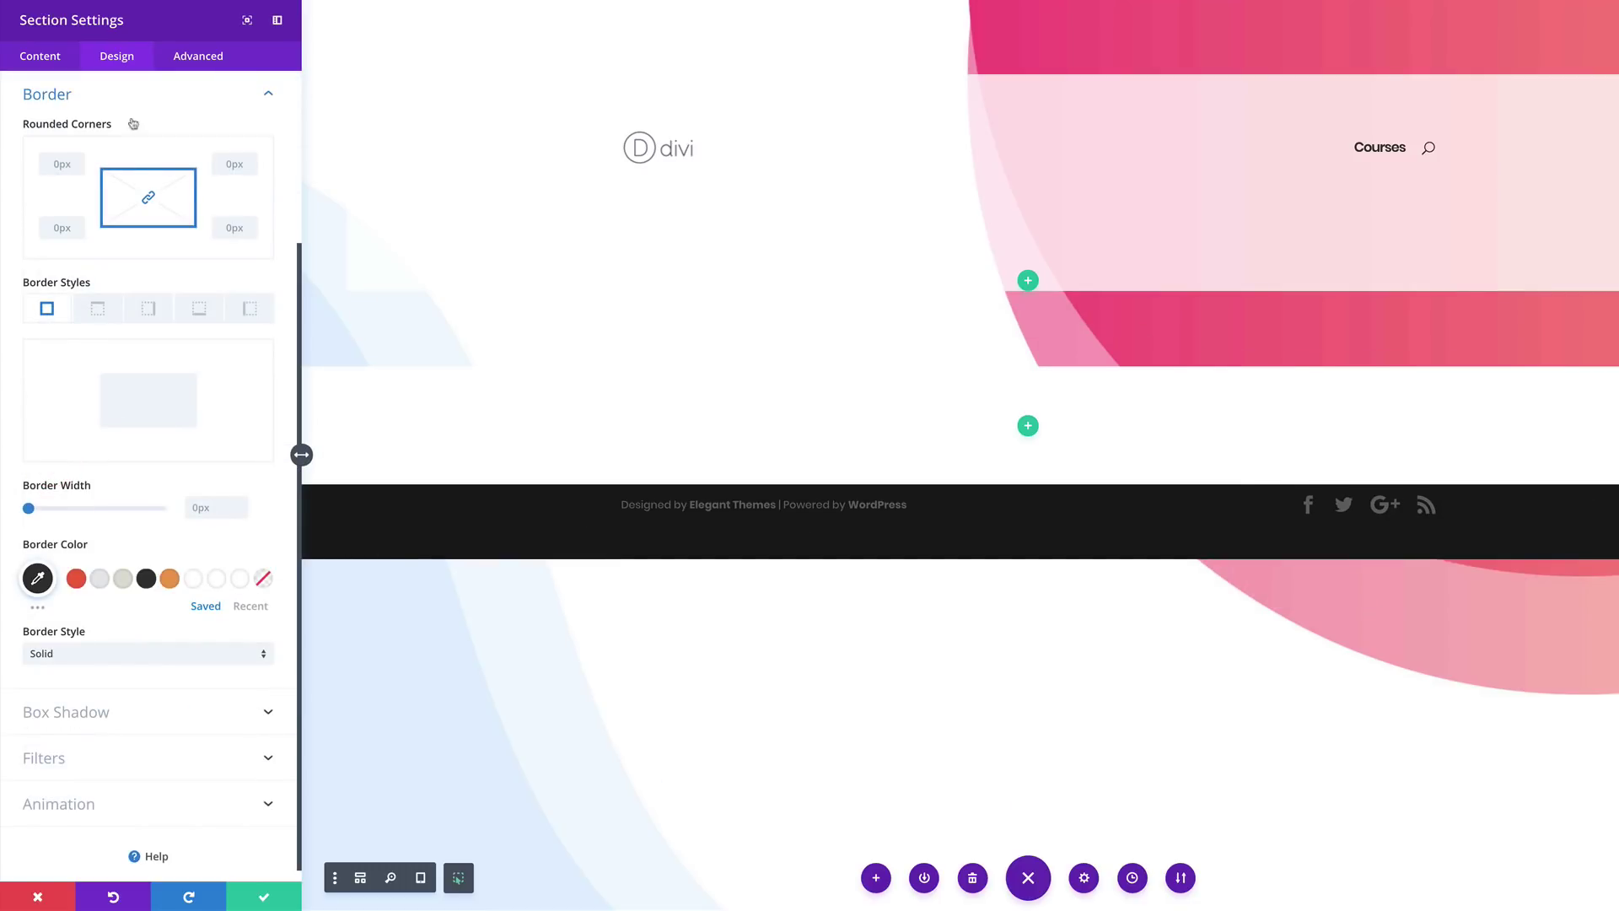
- Give the section a 30 corner radius and open the top border colour options
left_click(56, 163)
type("30")
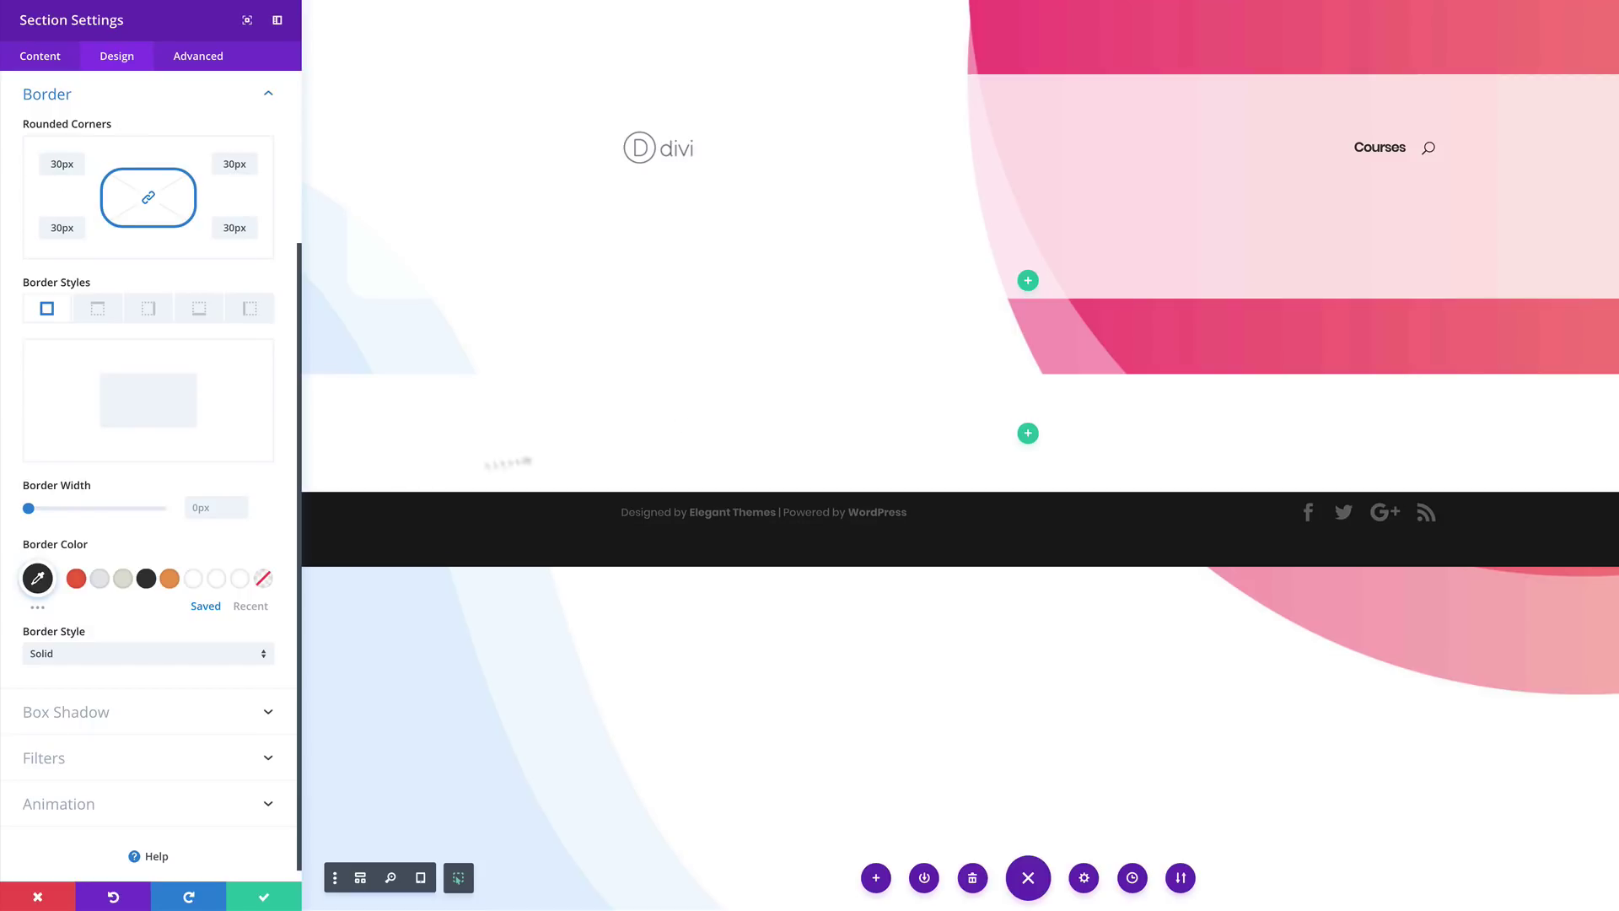
left_click(99, 308)
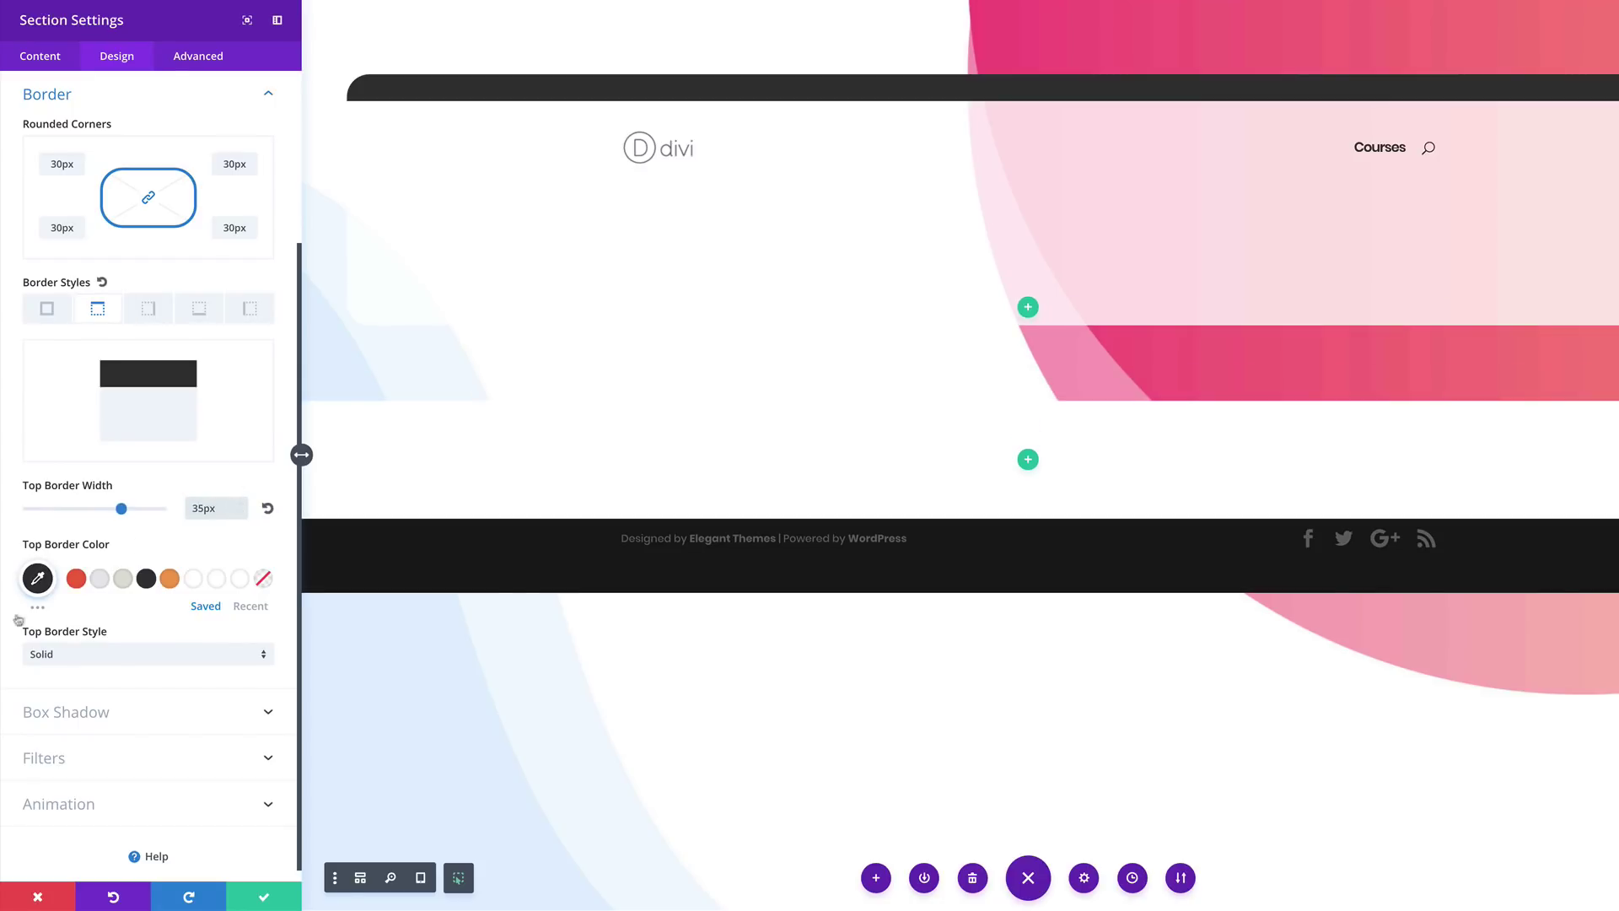
left_click(38, 578)
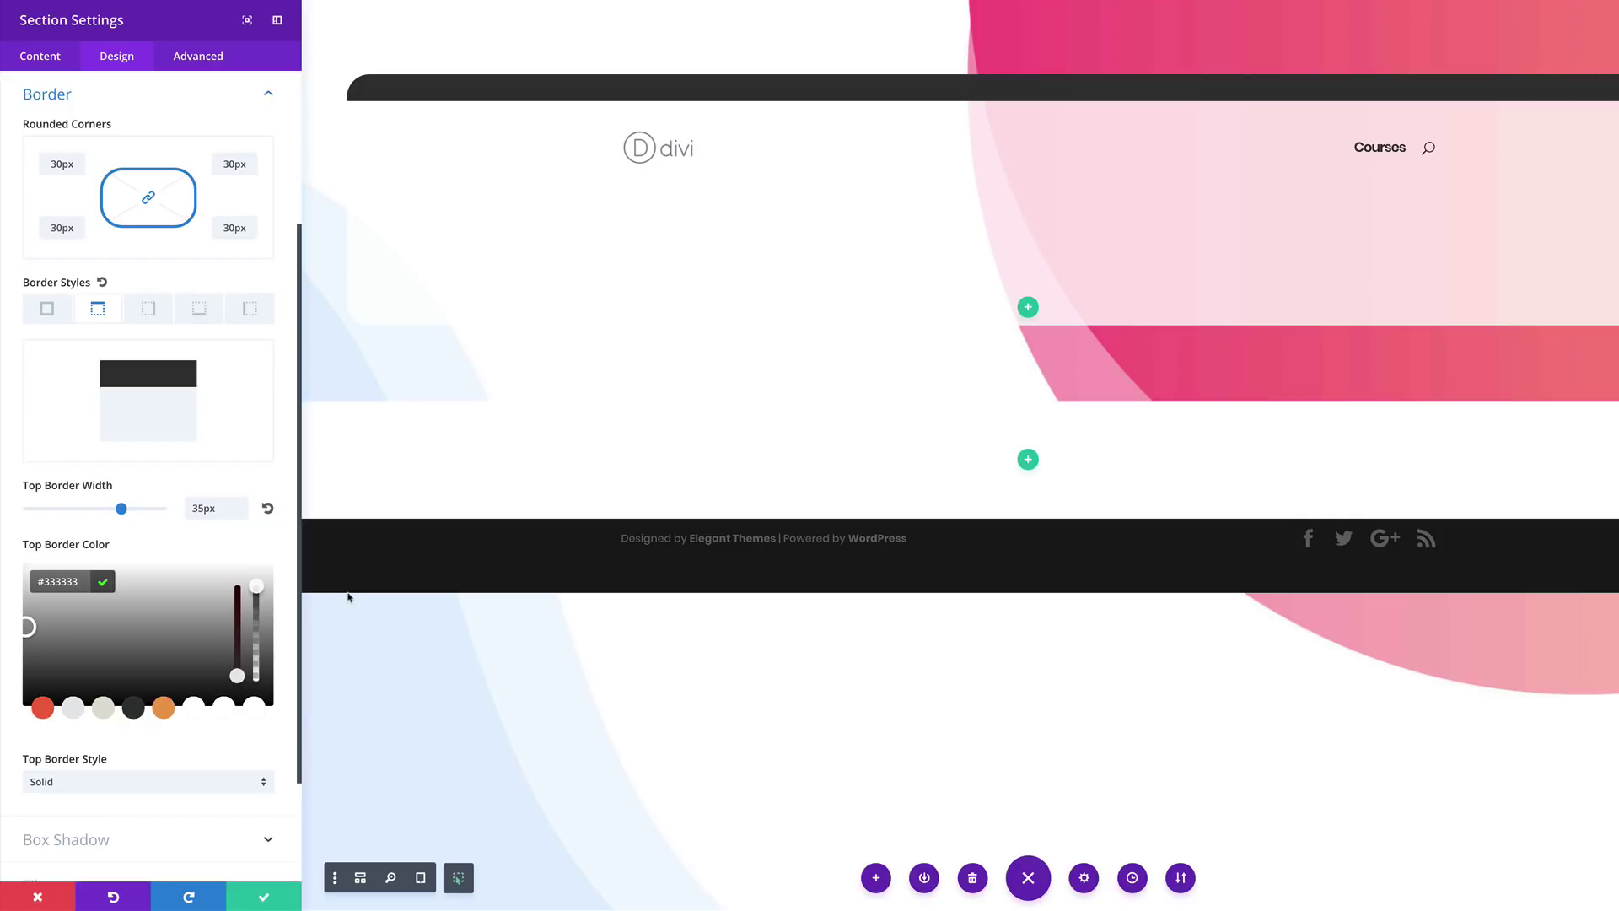
scroll(170, 745, "down", 3)
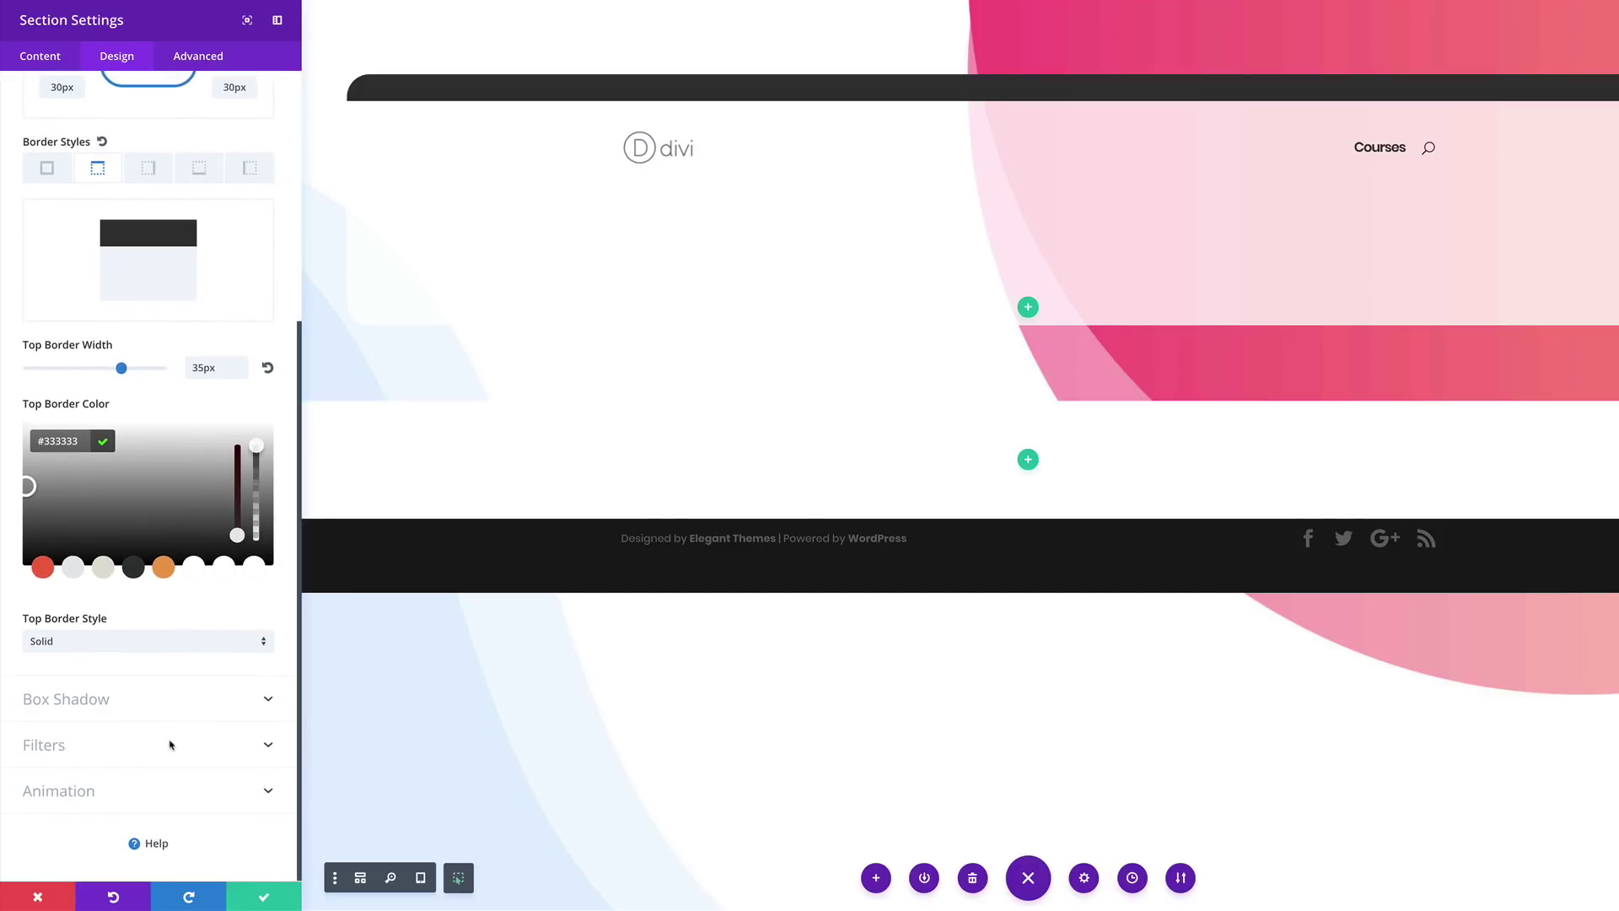
- Apply the first box shadow preset with 61px blur and -13px spread, and save
left_click(103, 701)
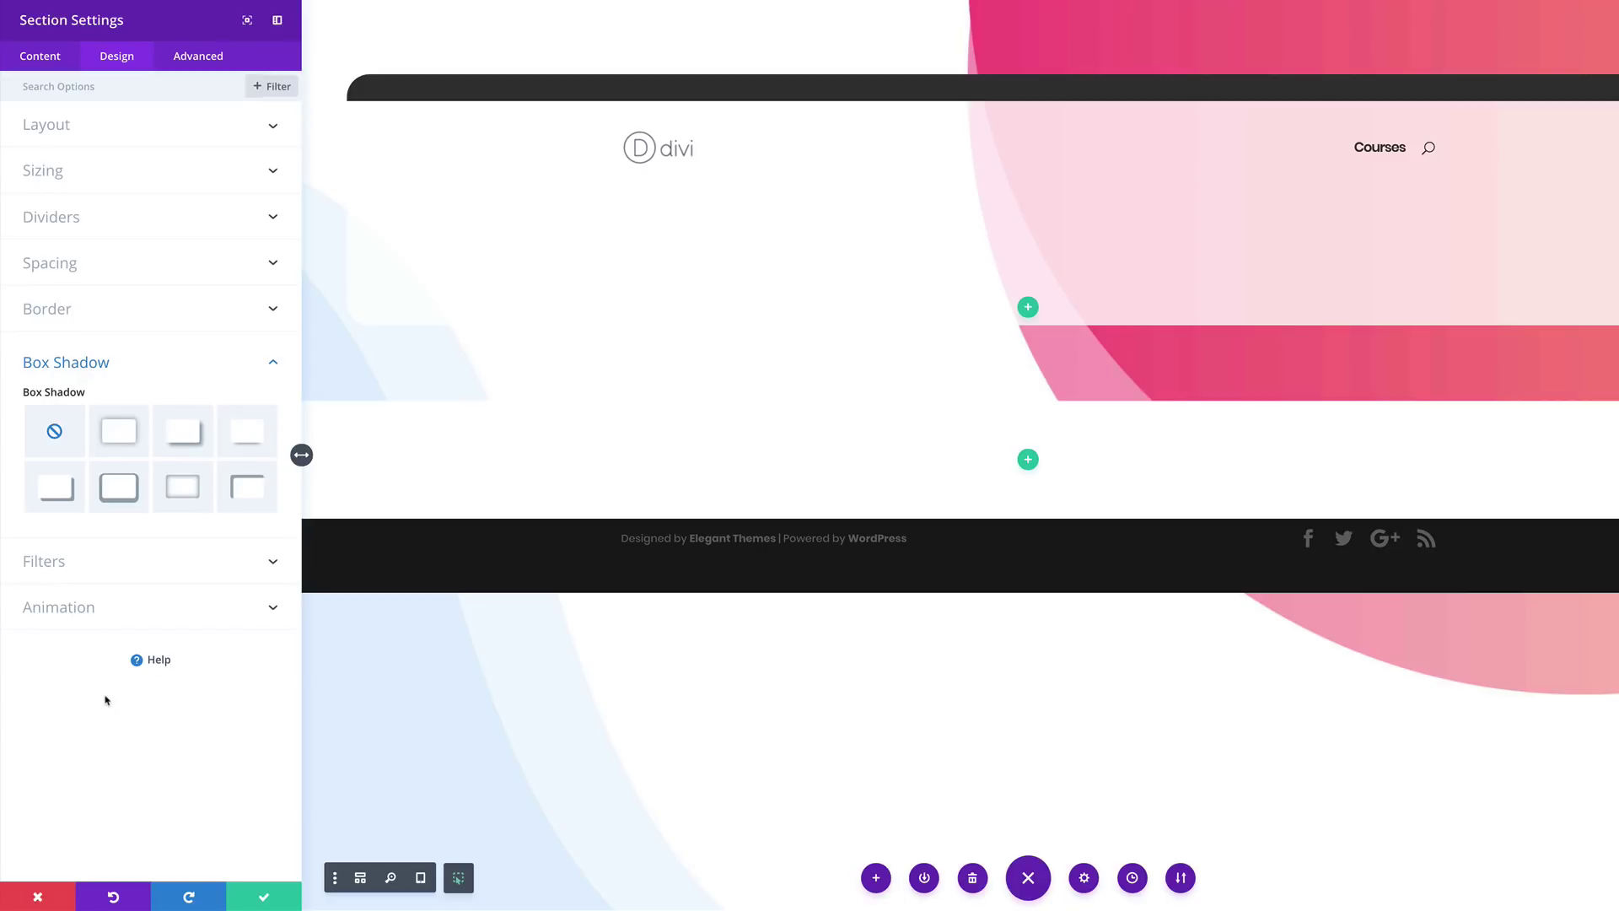
left_click(118, 431)
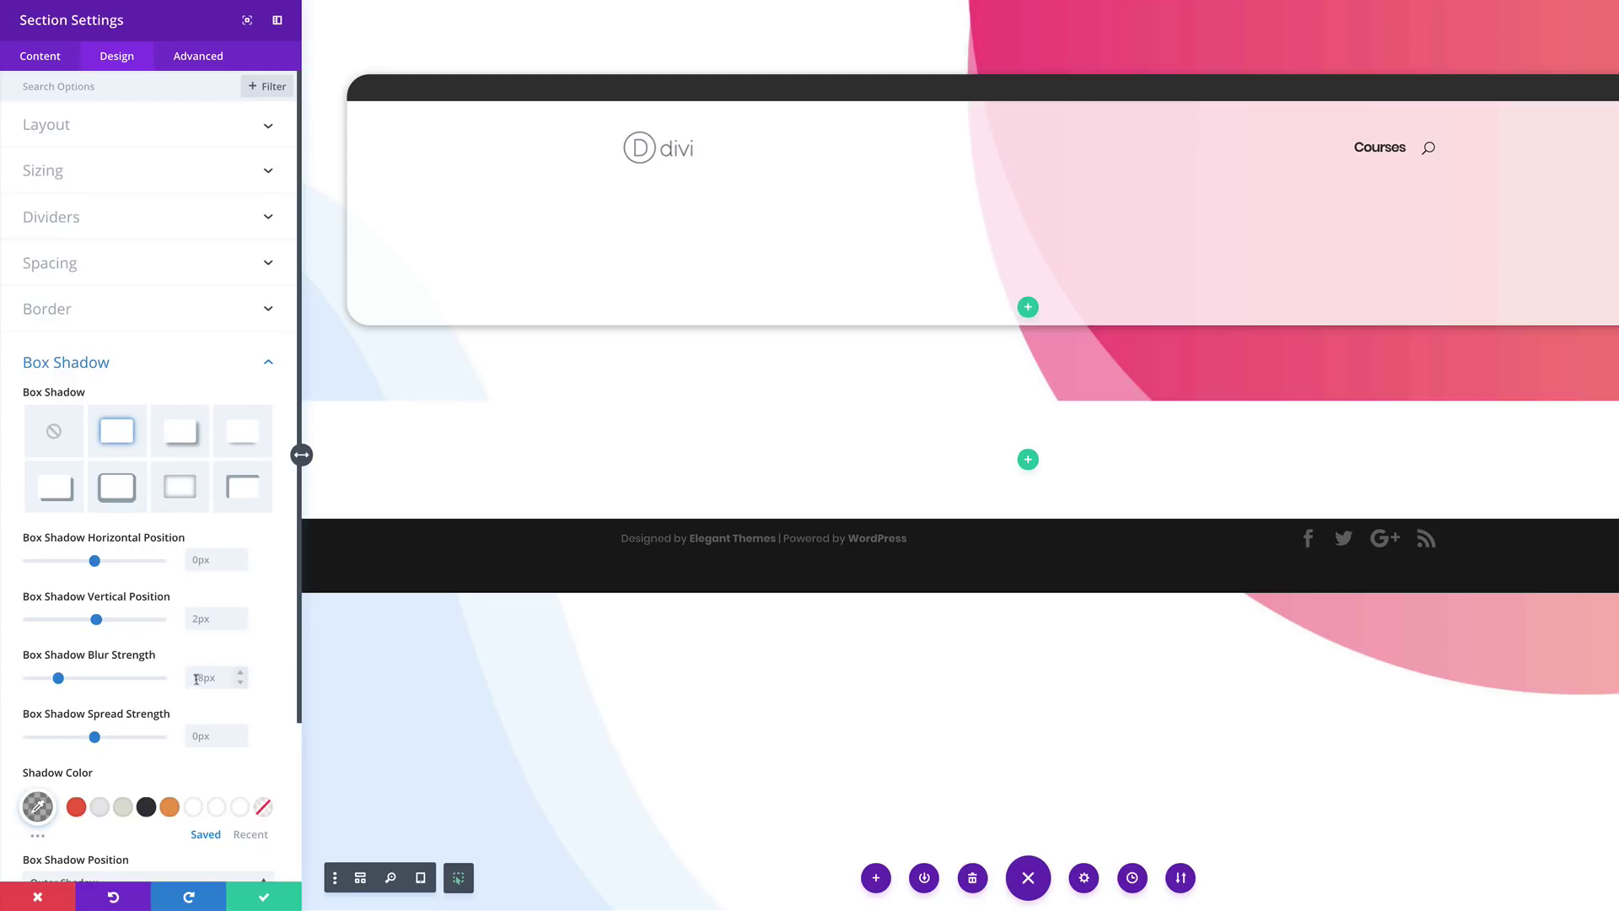
left_click(203, 677)
type("61px")
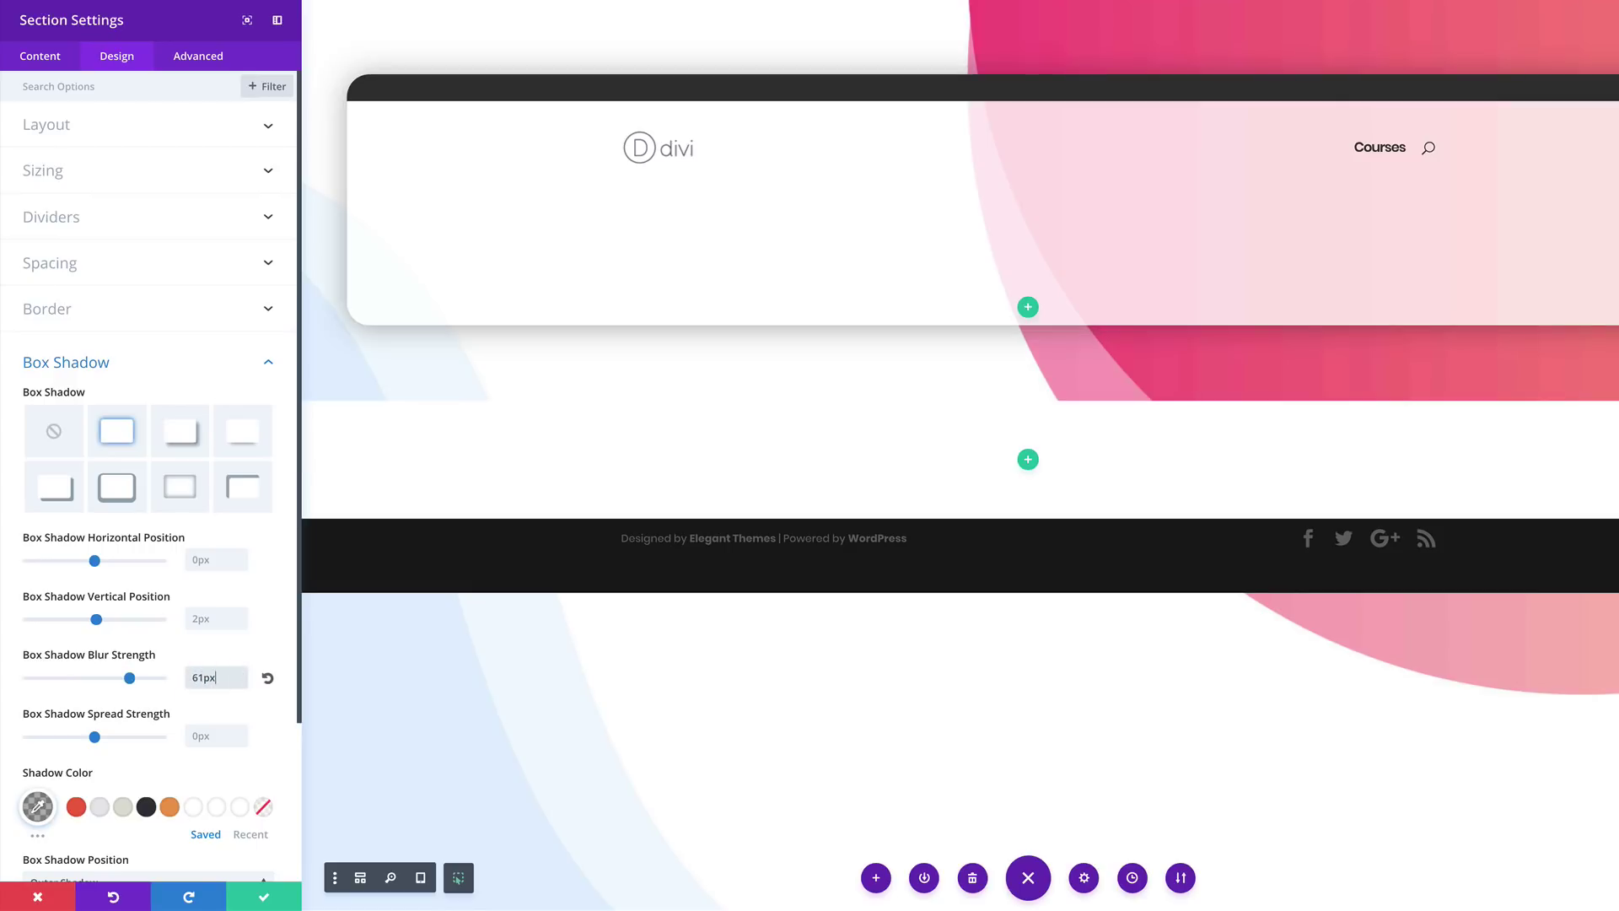
left_click(208, 740)
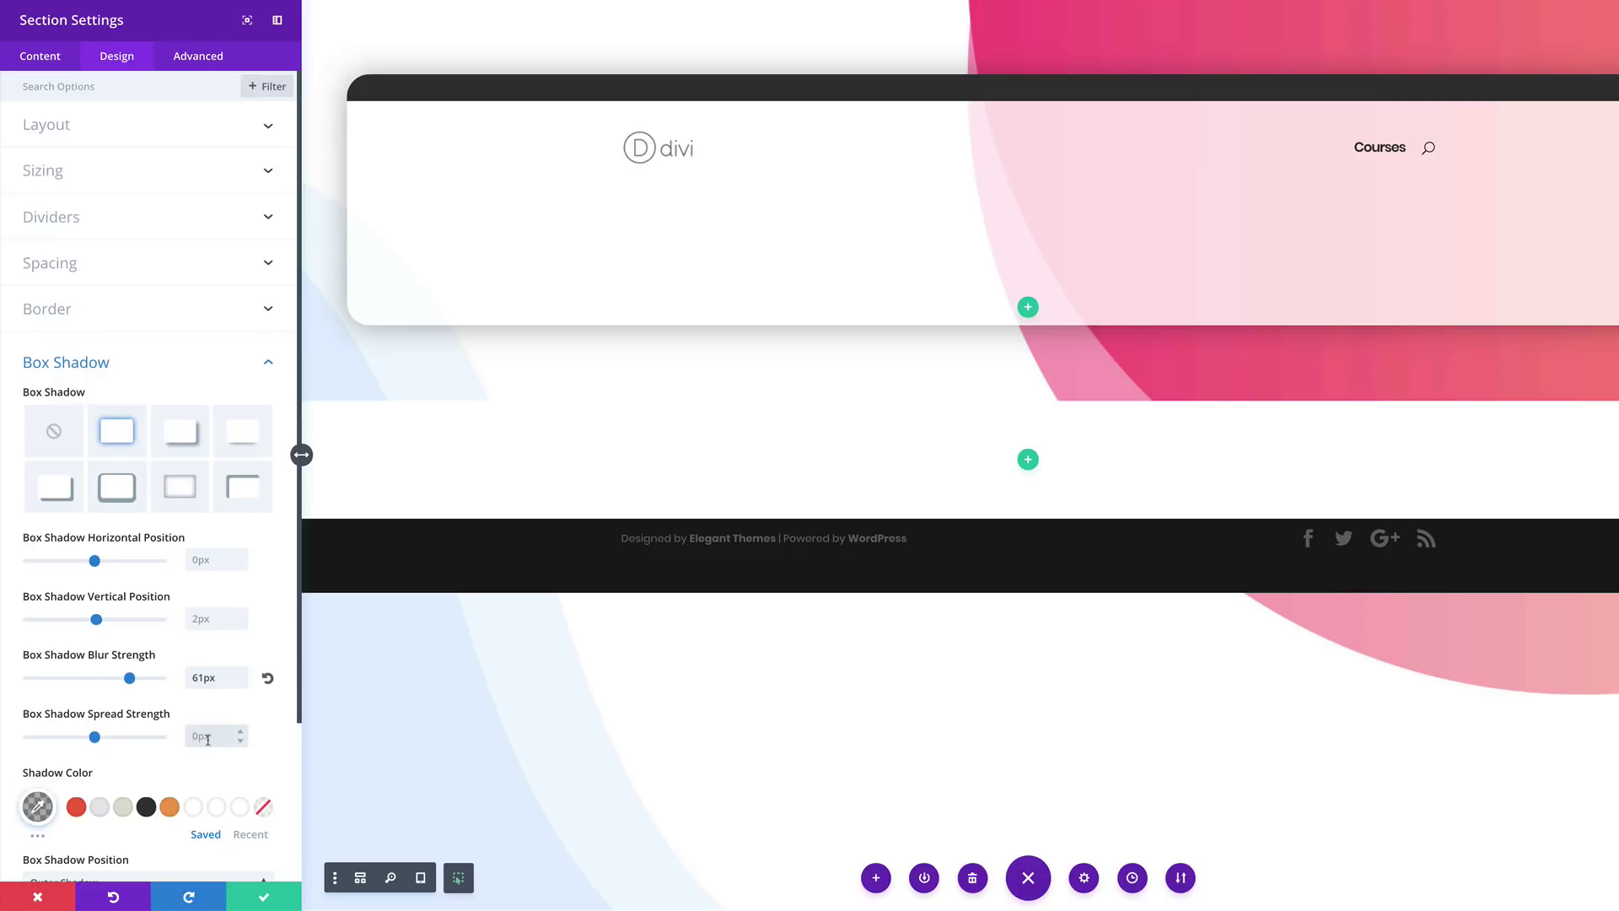
type("-13")
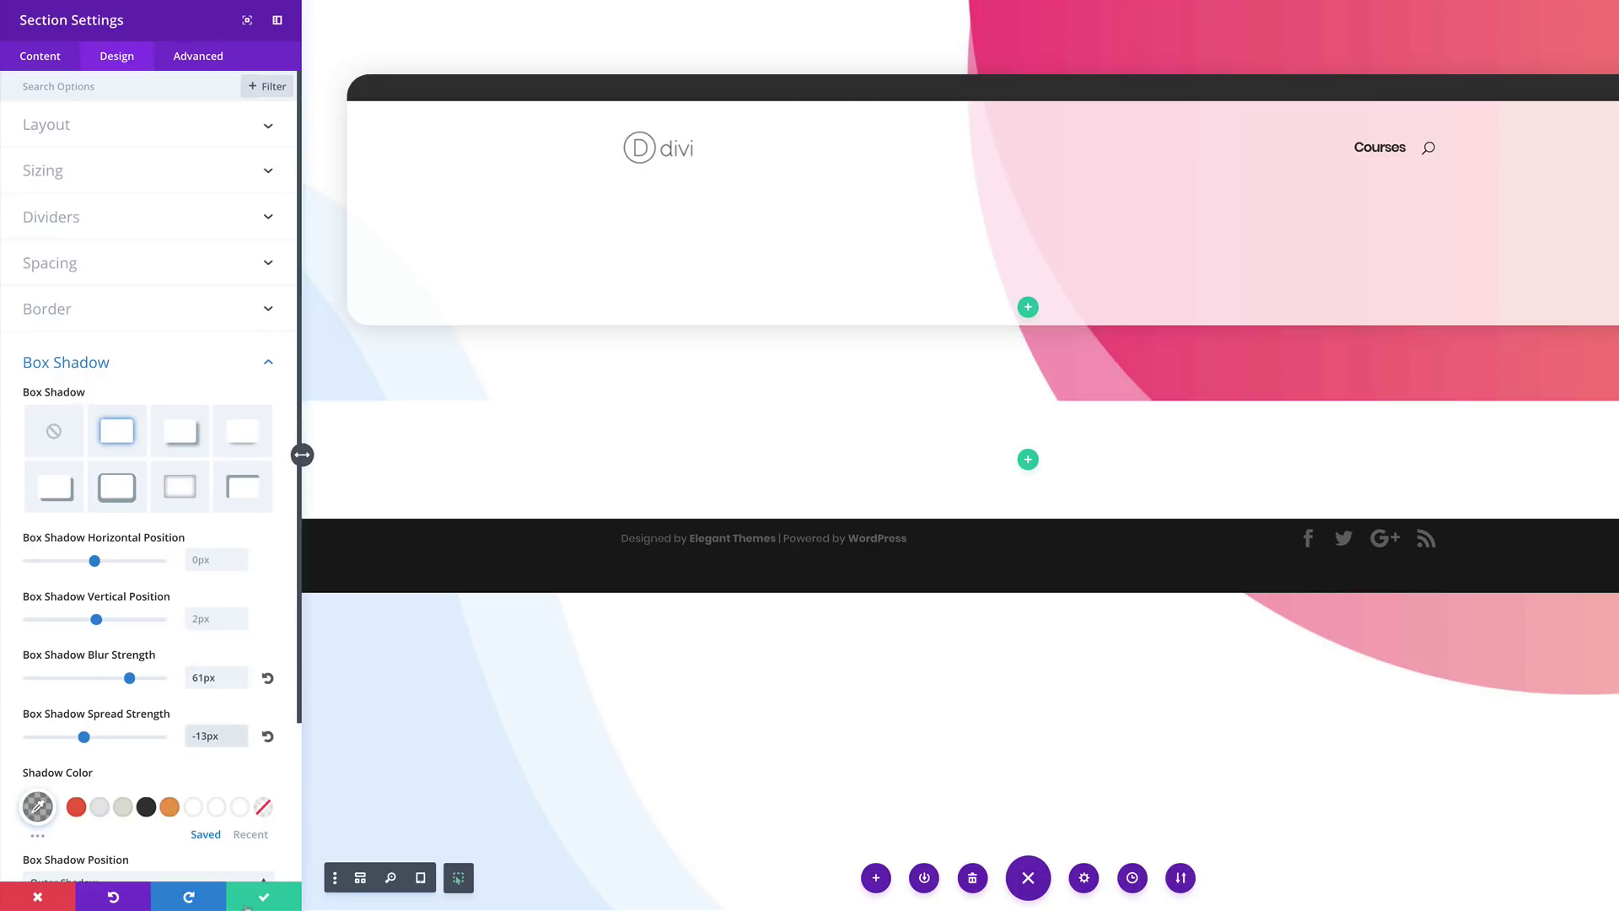
left_click(263, 896)
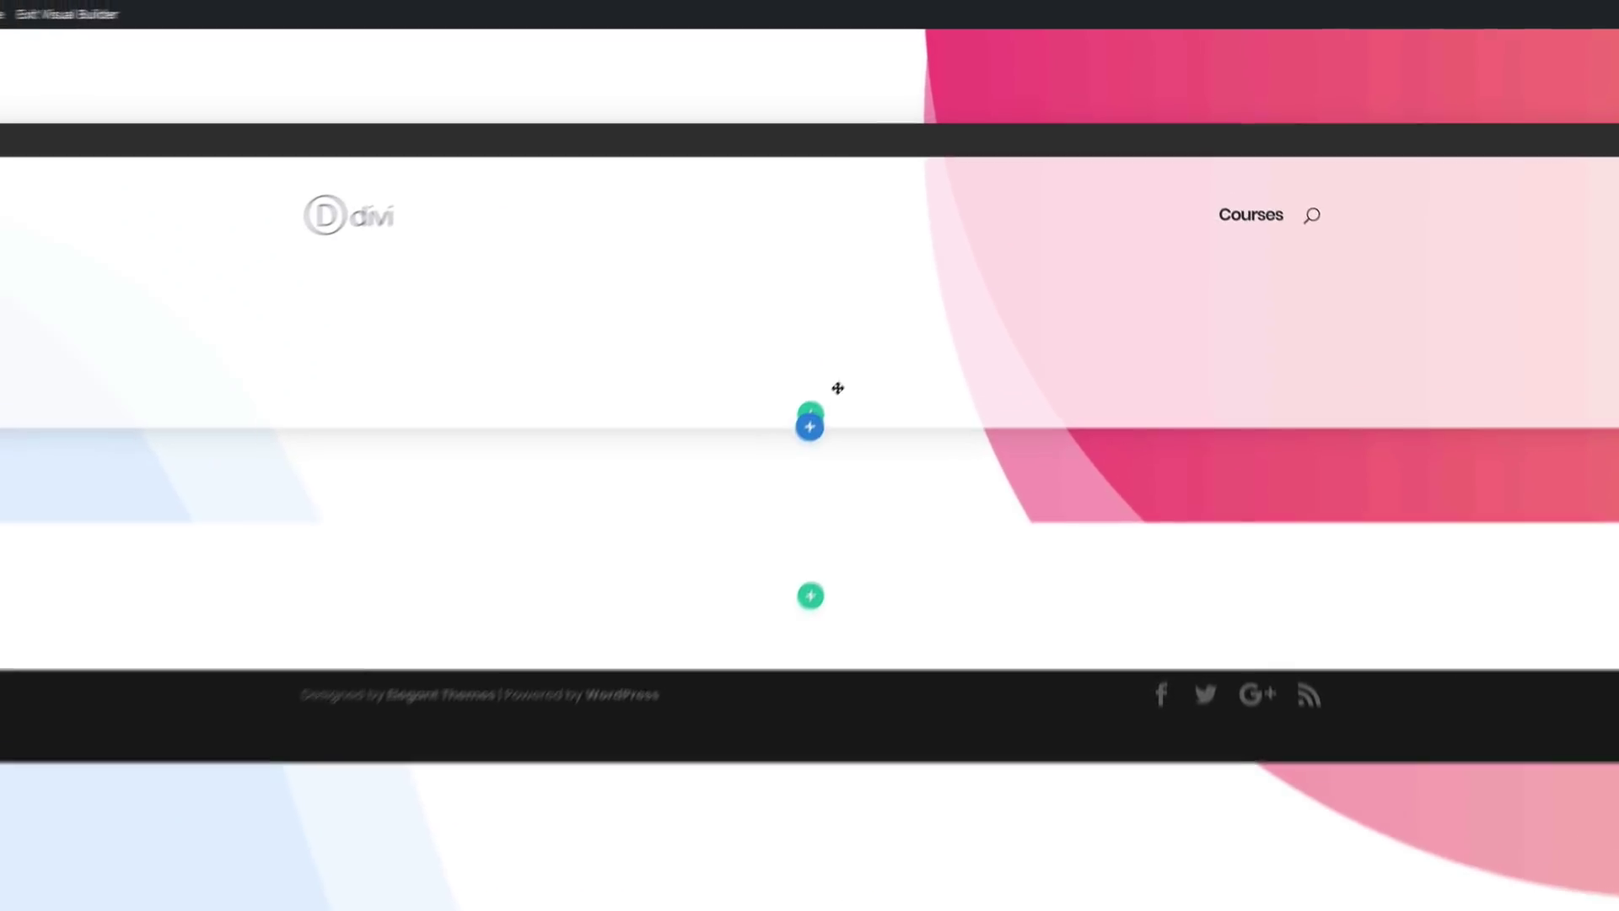
- Insert a two-column row into the hero section with no module
left_click(815, 415)
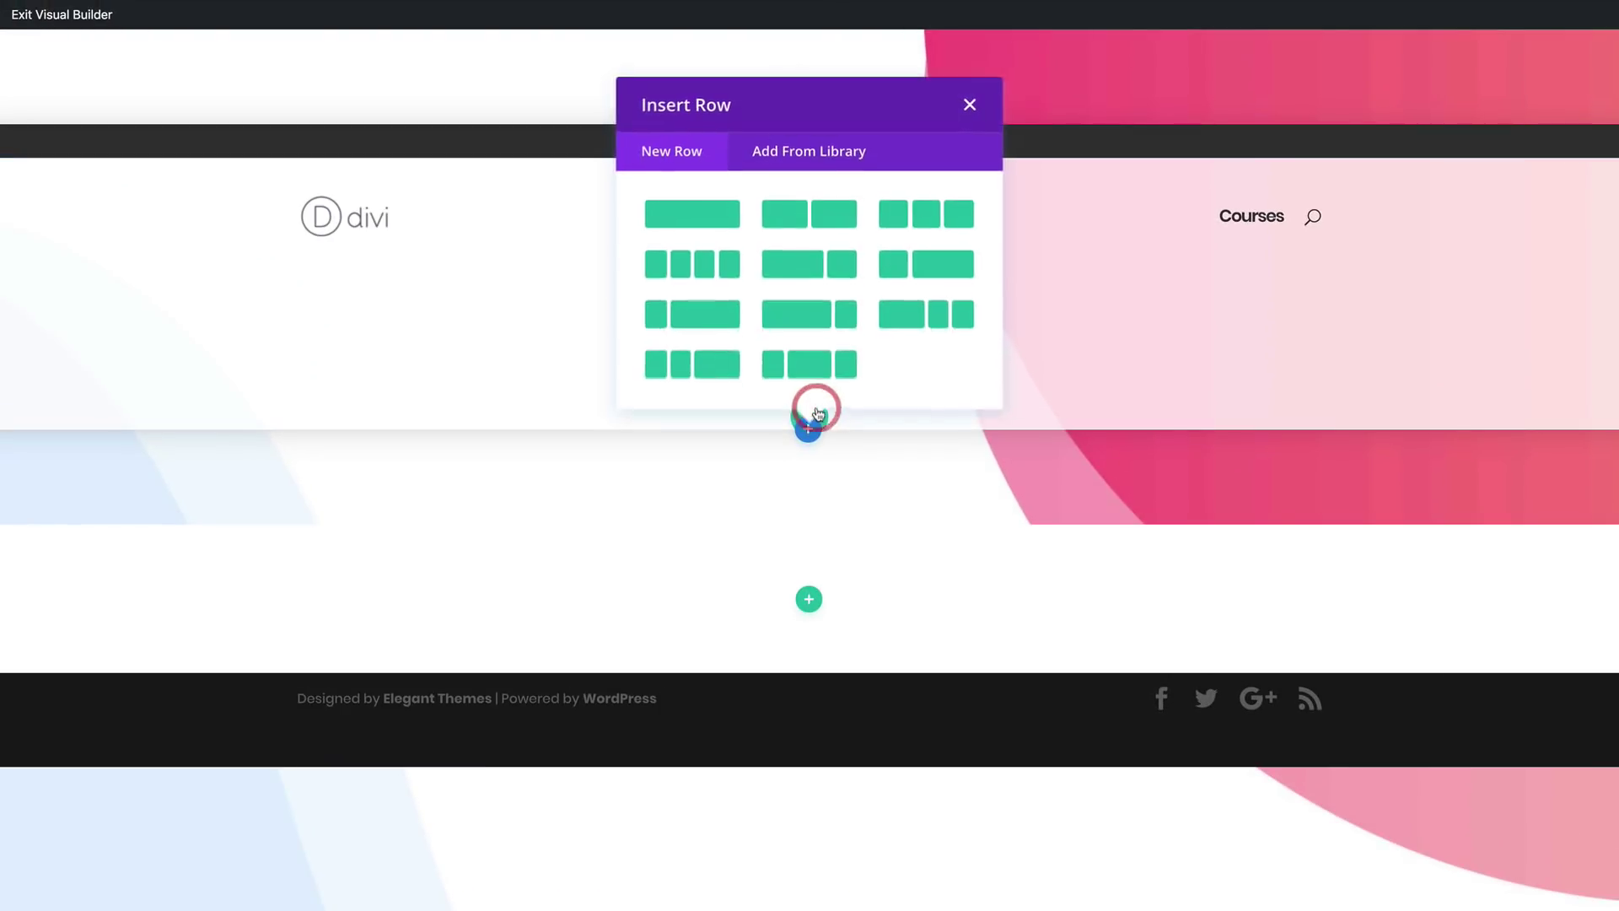
left_click(832, 220)
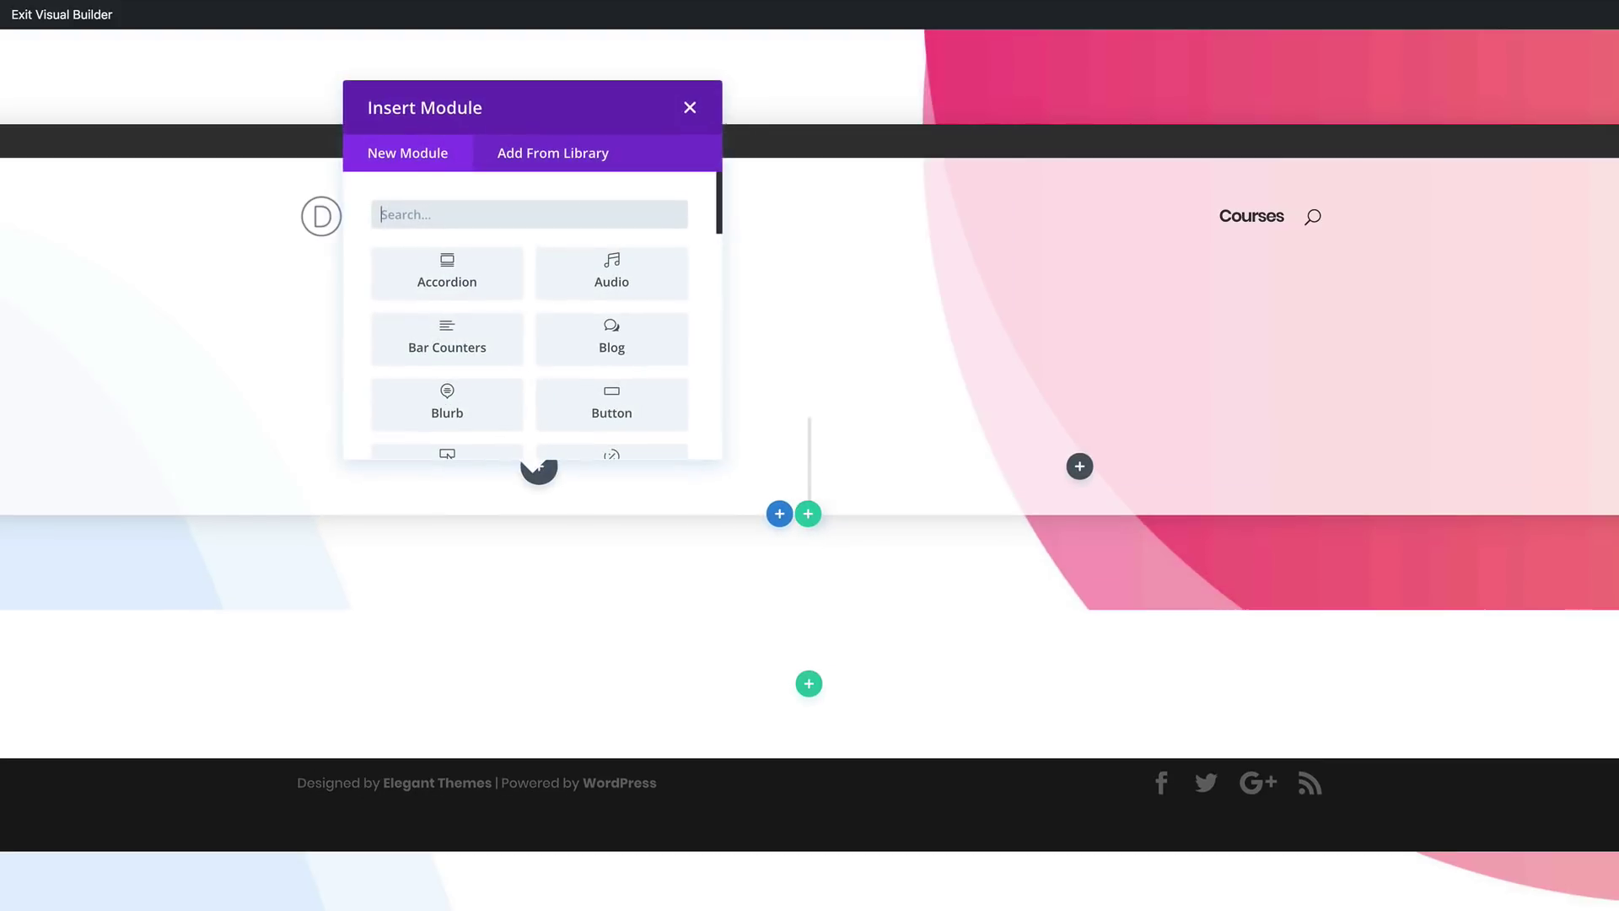
left_click(691, 109)
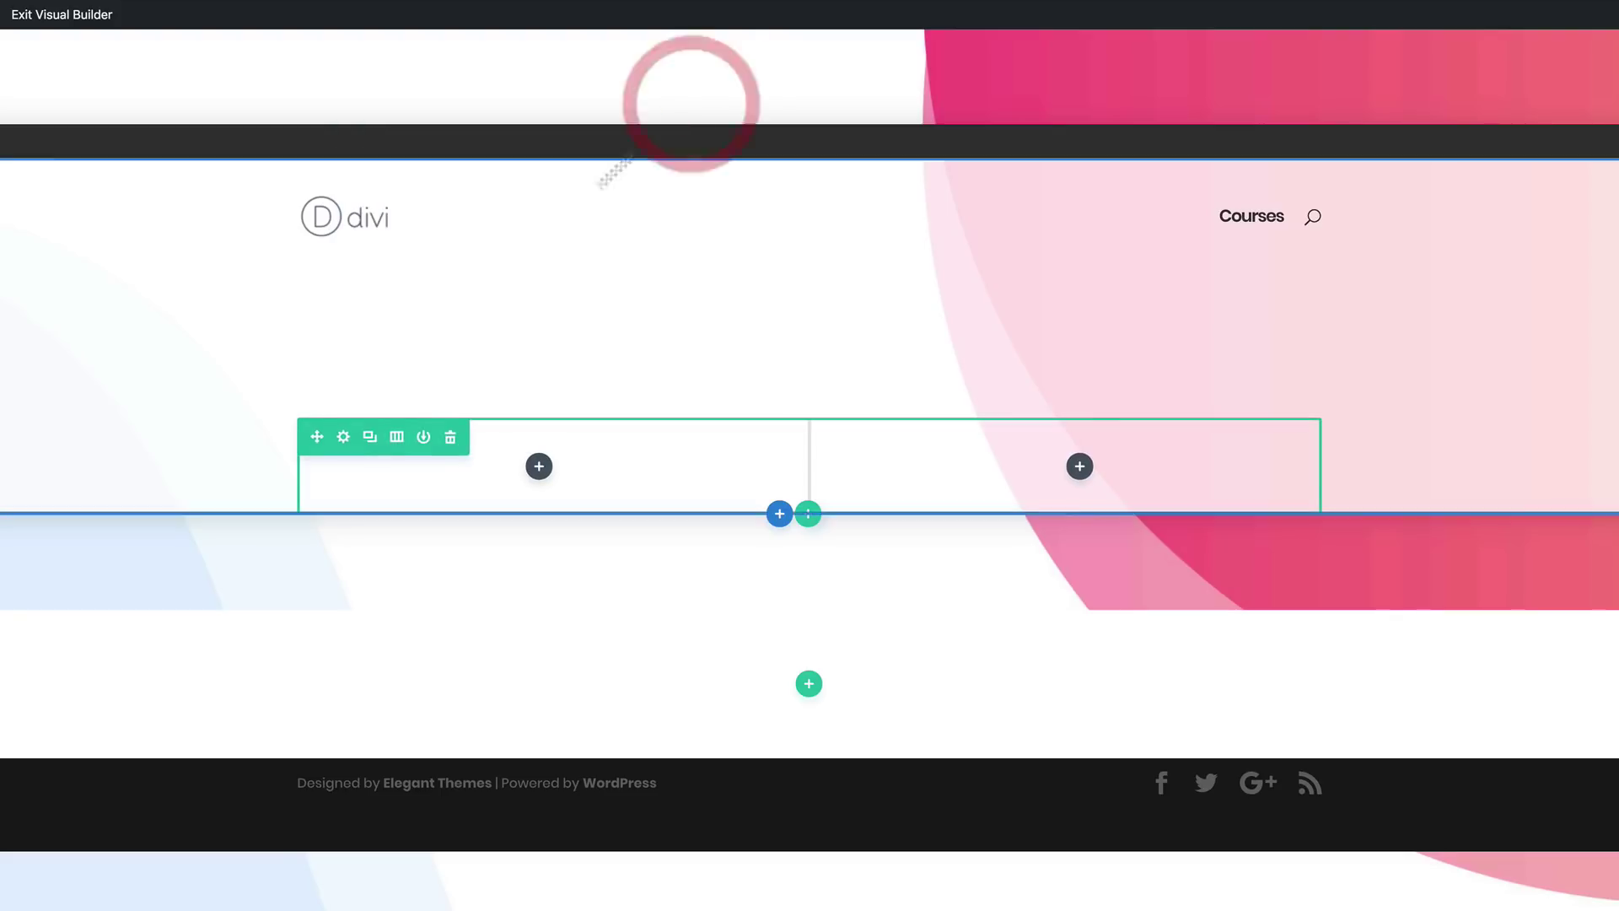
- Turn on Fullwidth and Equalize Column Heights in the row's Design > Sizing
left_click(343, 436)
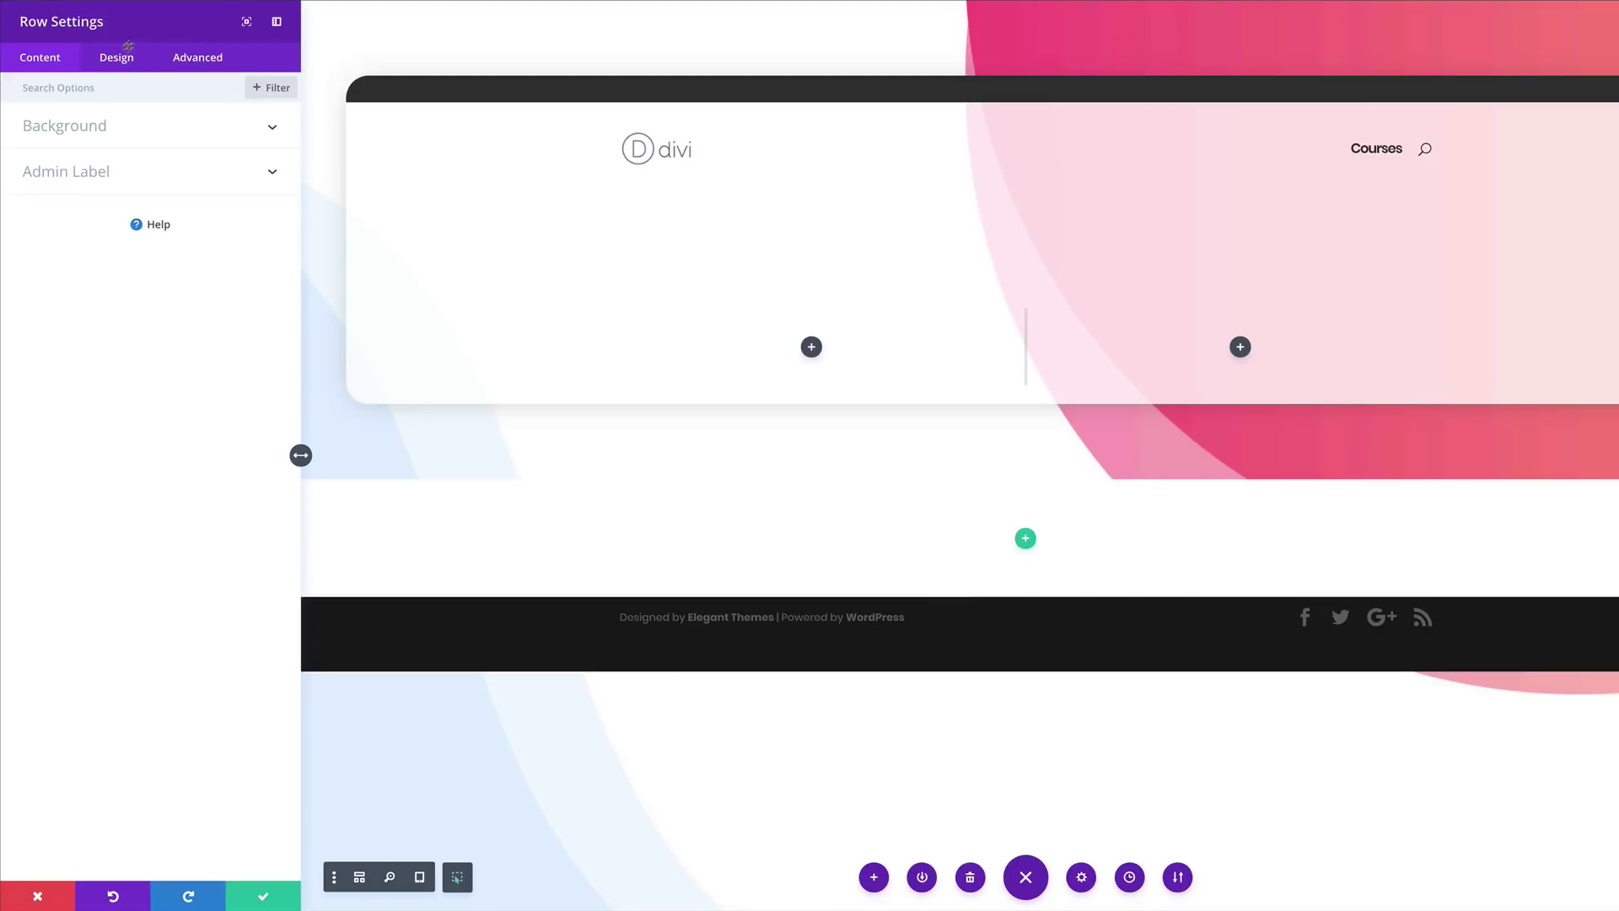
left_click(118, 57)
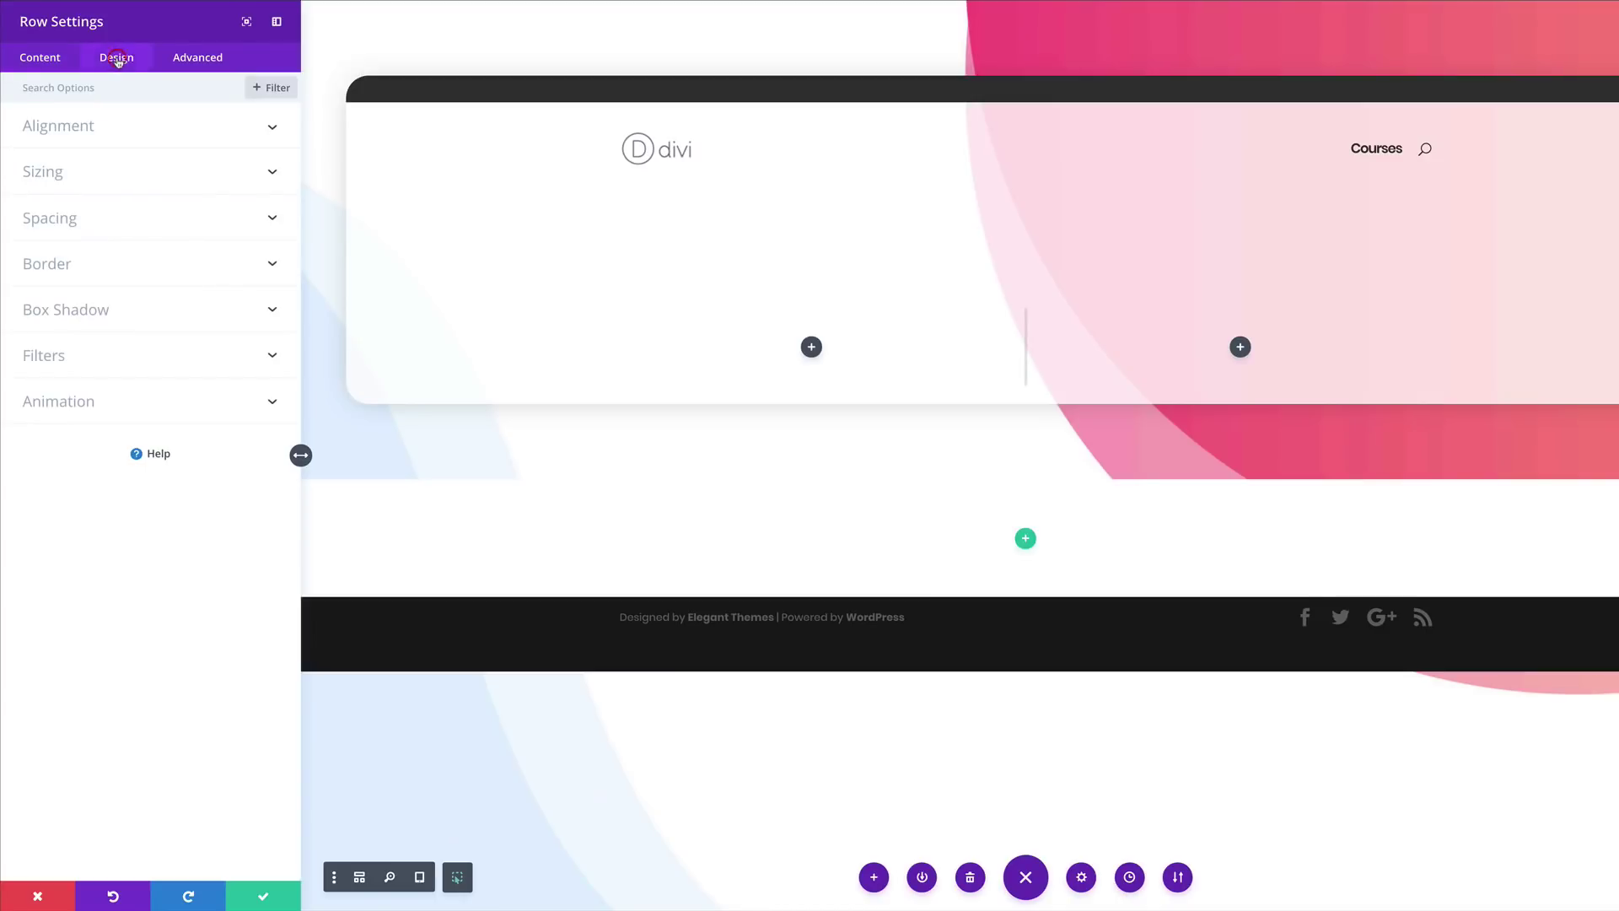
left_click(86, 171)
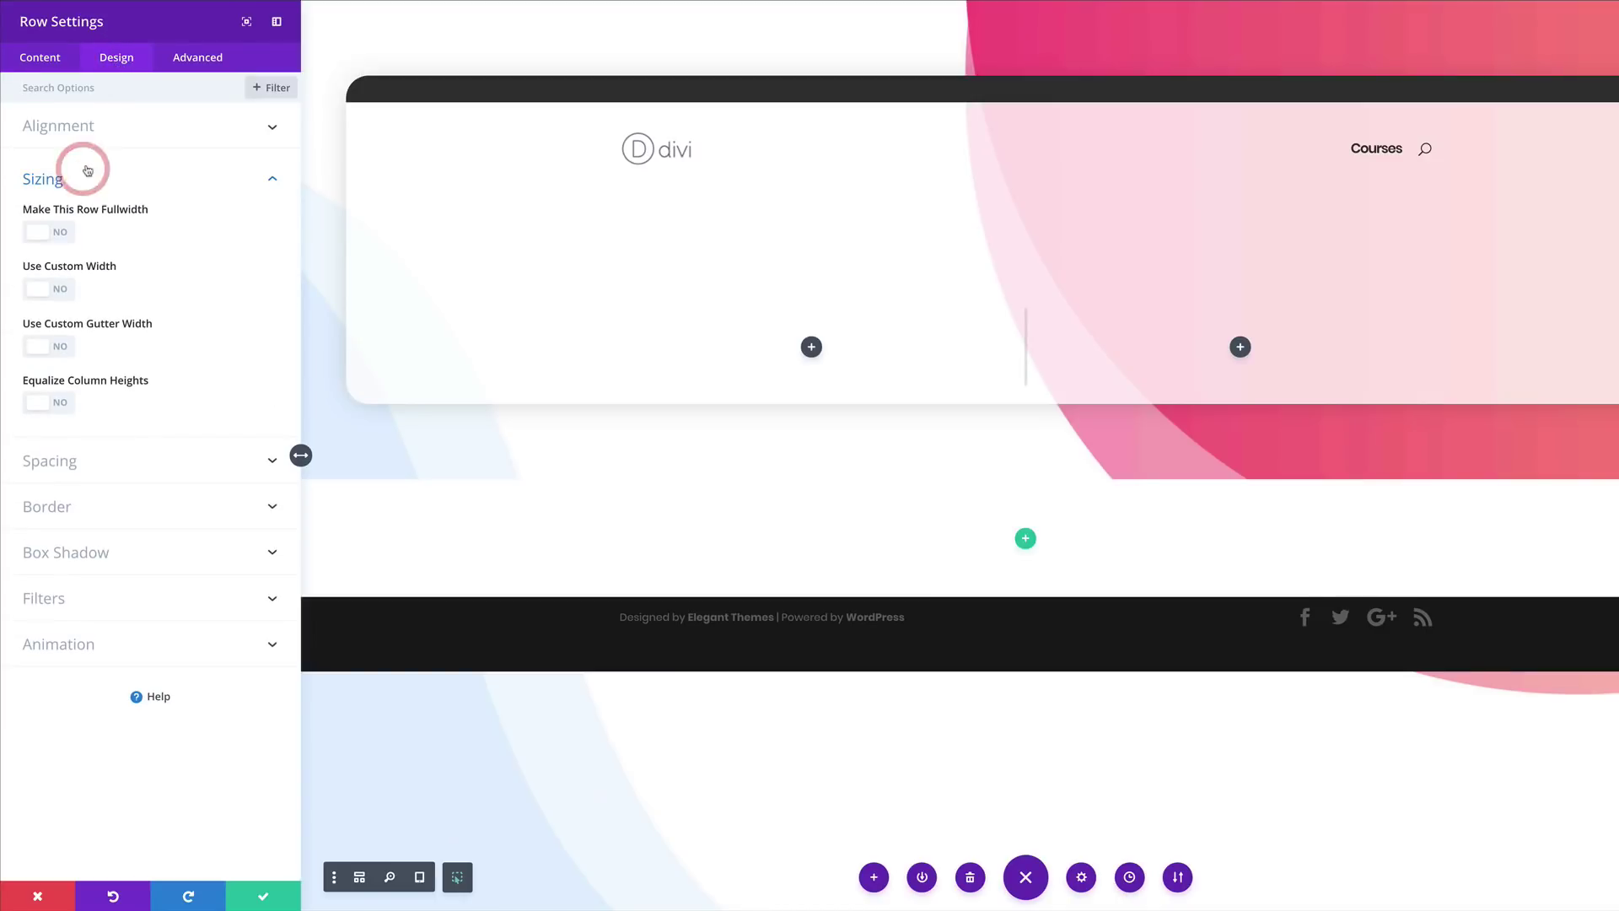
left_click(66, 233)
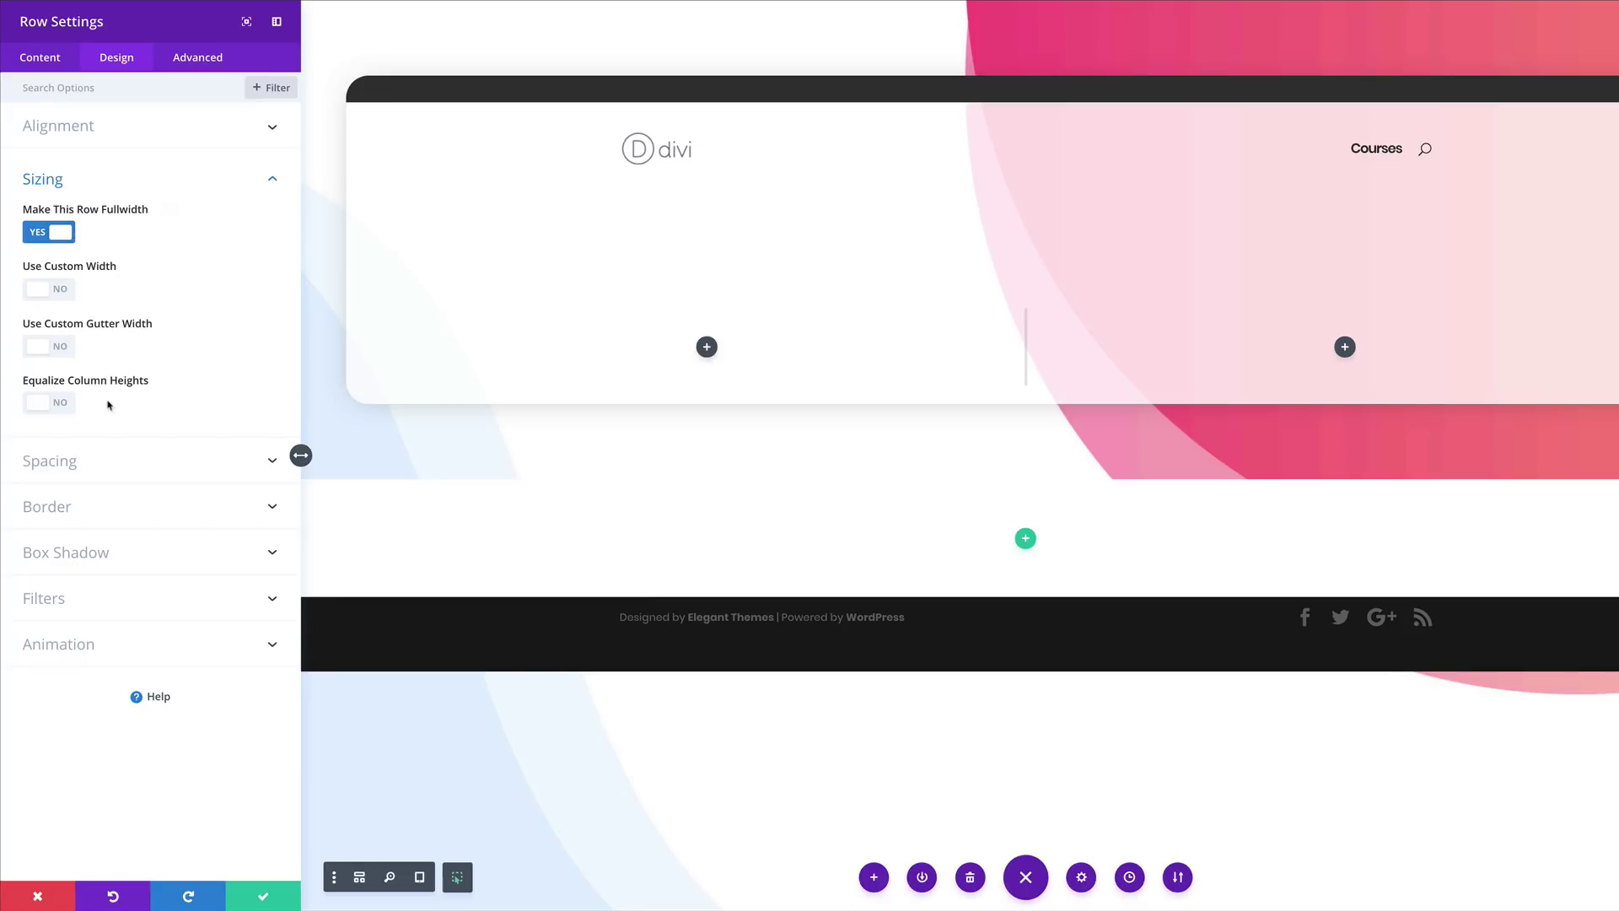
left_click(64, 409)
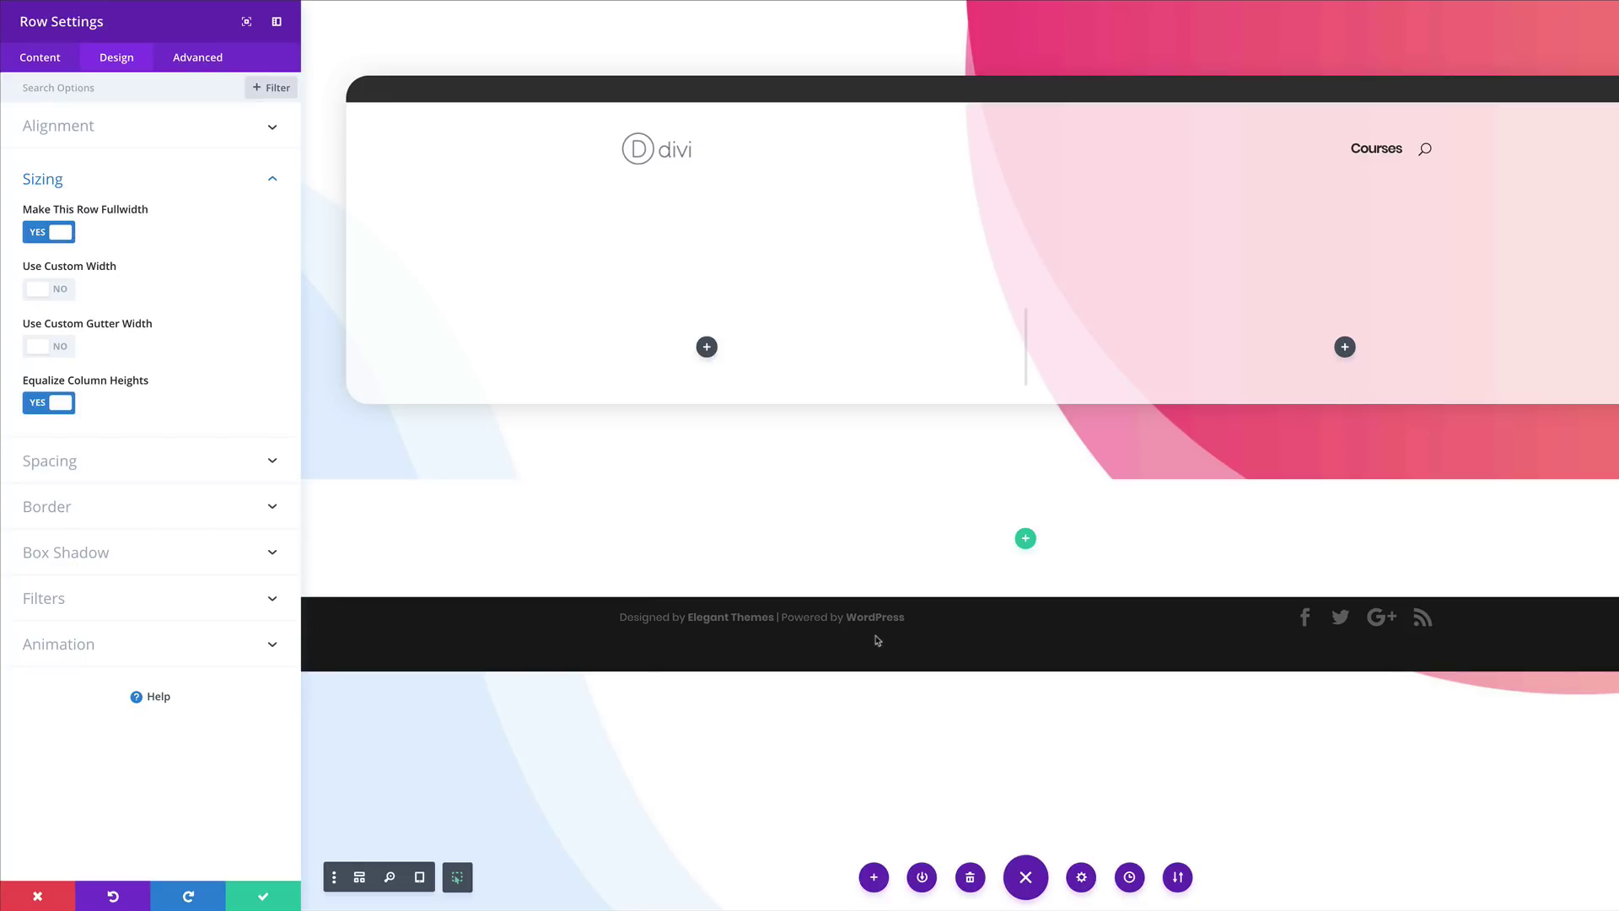
left_click(57, 462)
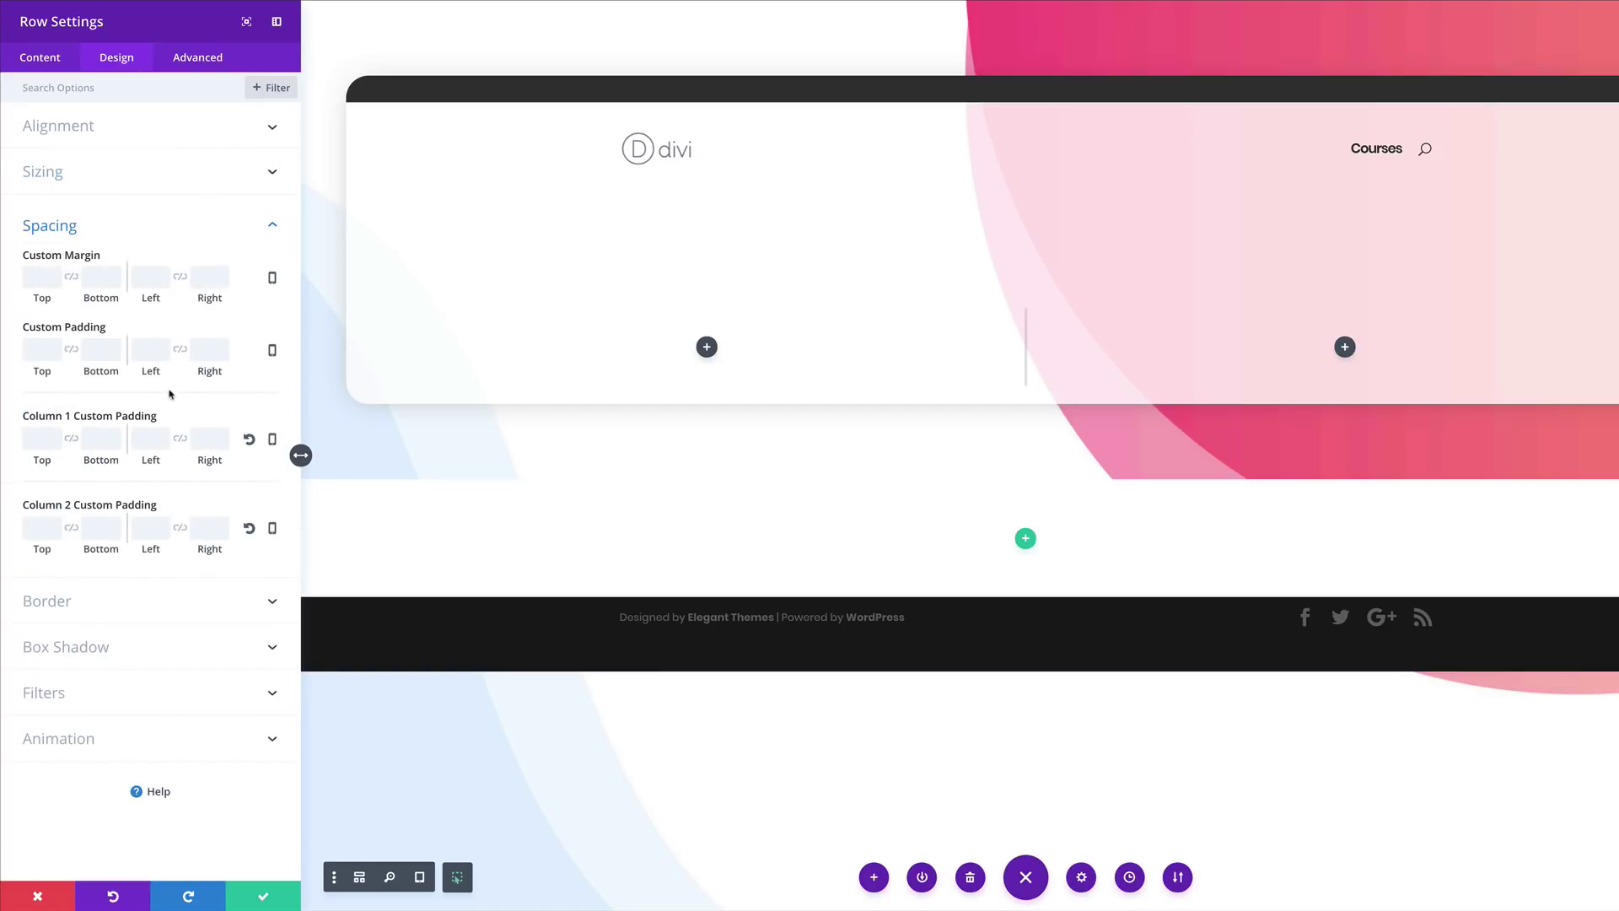
- Give the row 250px top padding and 200px bottom padding
left_click(38, 350)
type("250px")
left_click(93, 349)
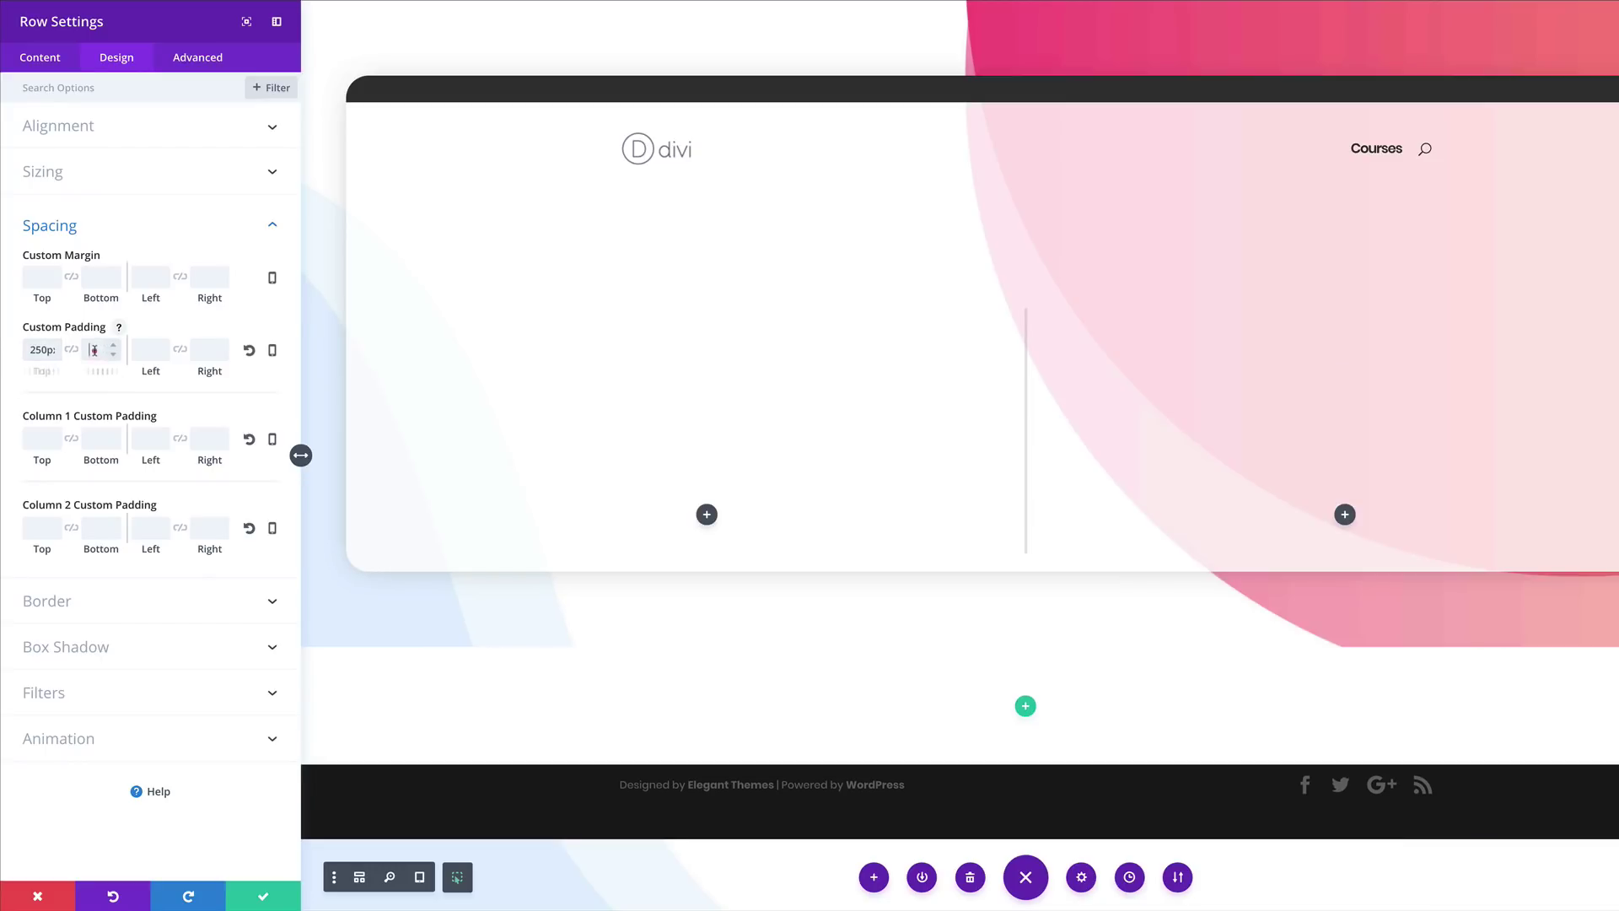
type("200px")
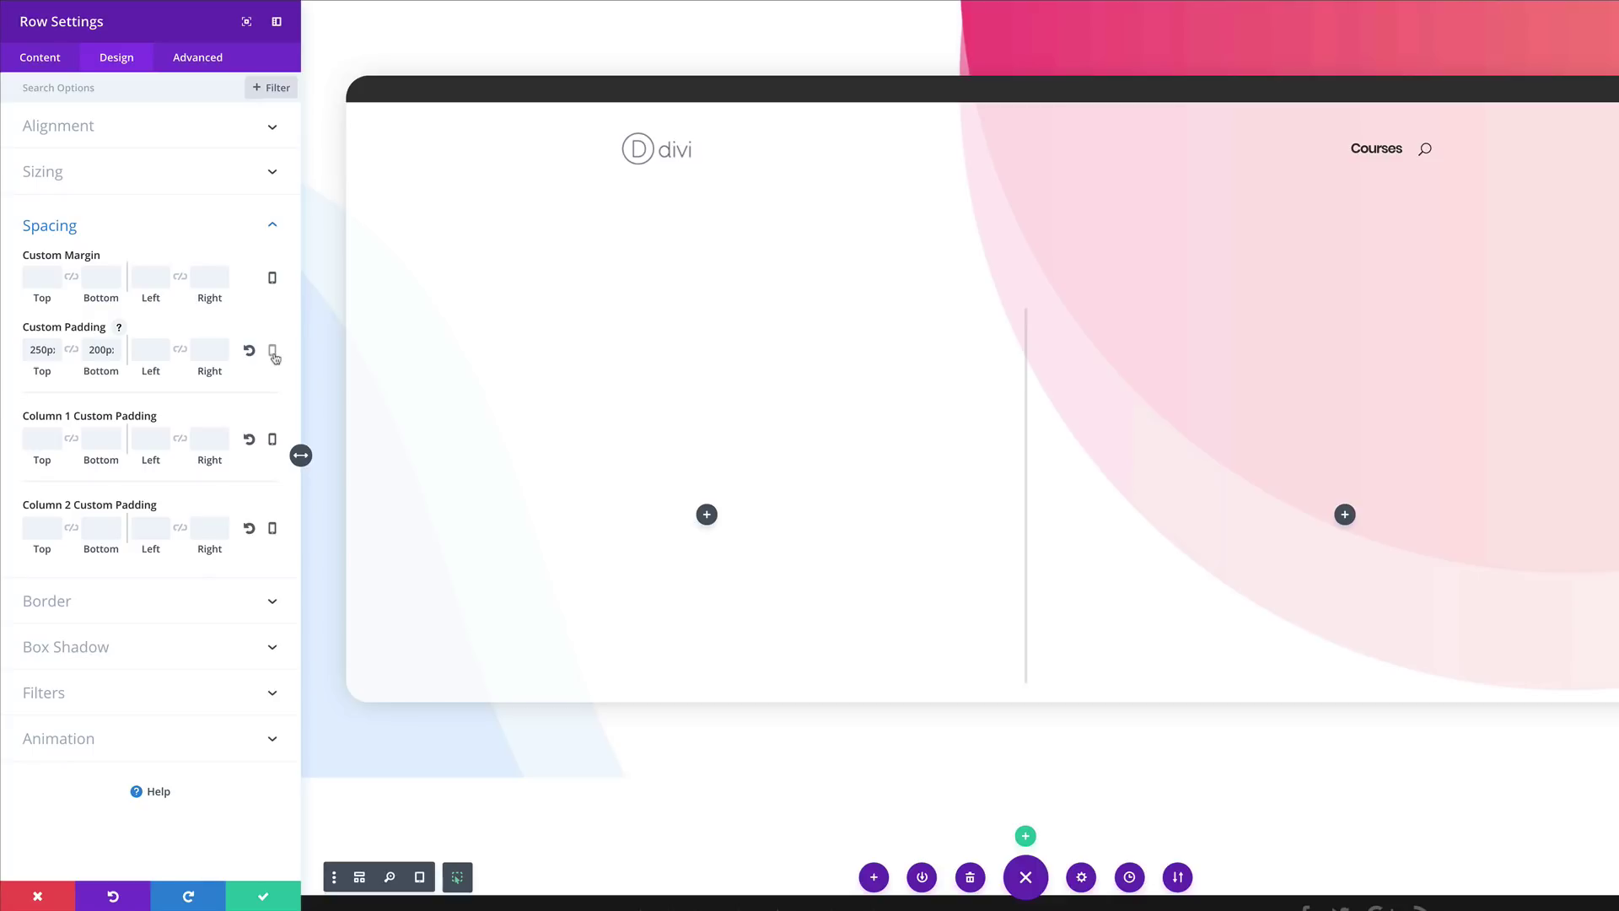
- Set per-device row padding, with a 100 tablet bottom value and adjusted smartphone bottom padding
left_click(272, 351)
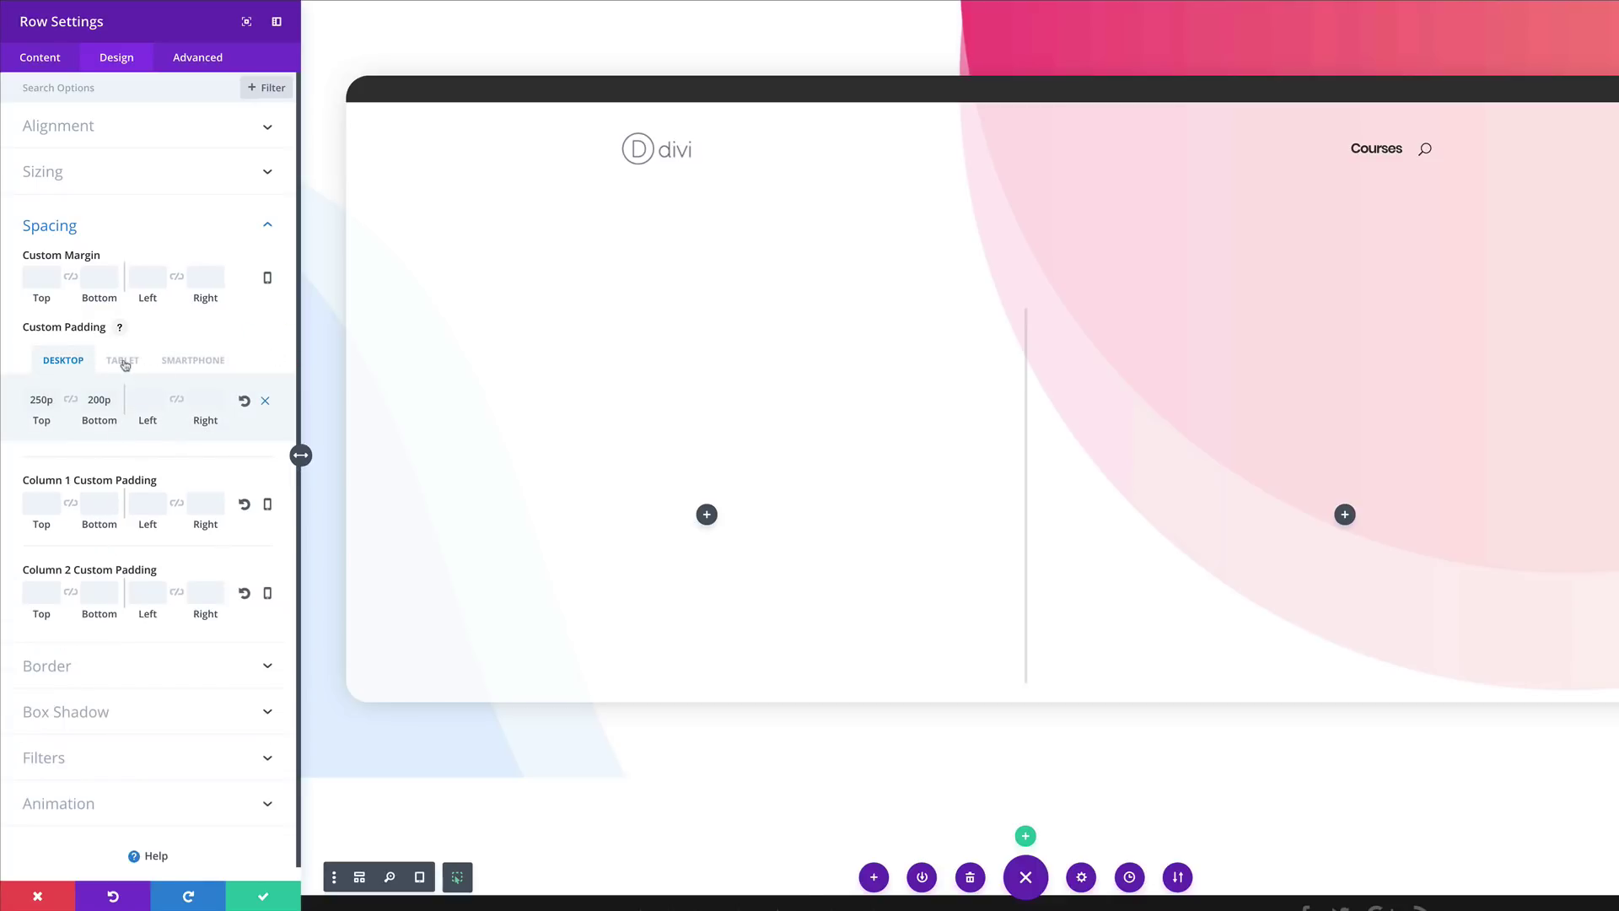
left_click(123, 362)
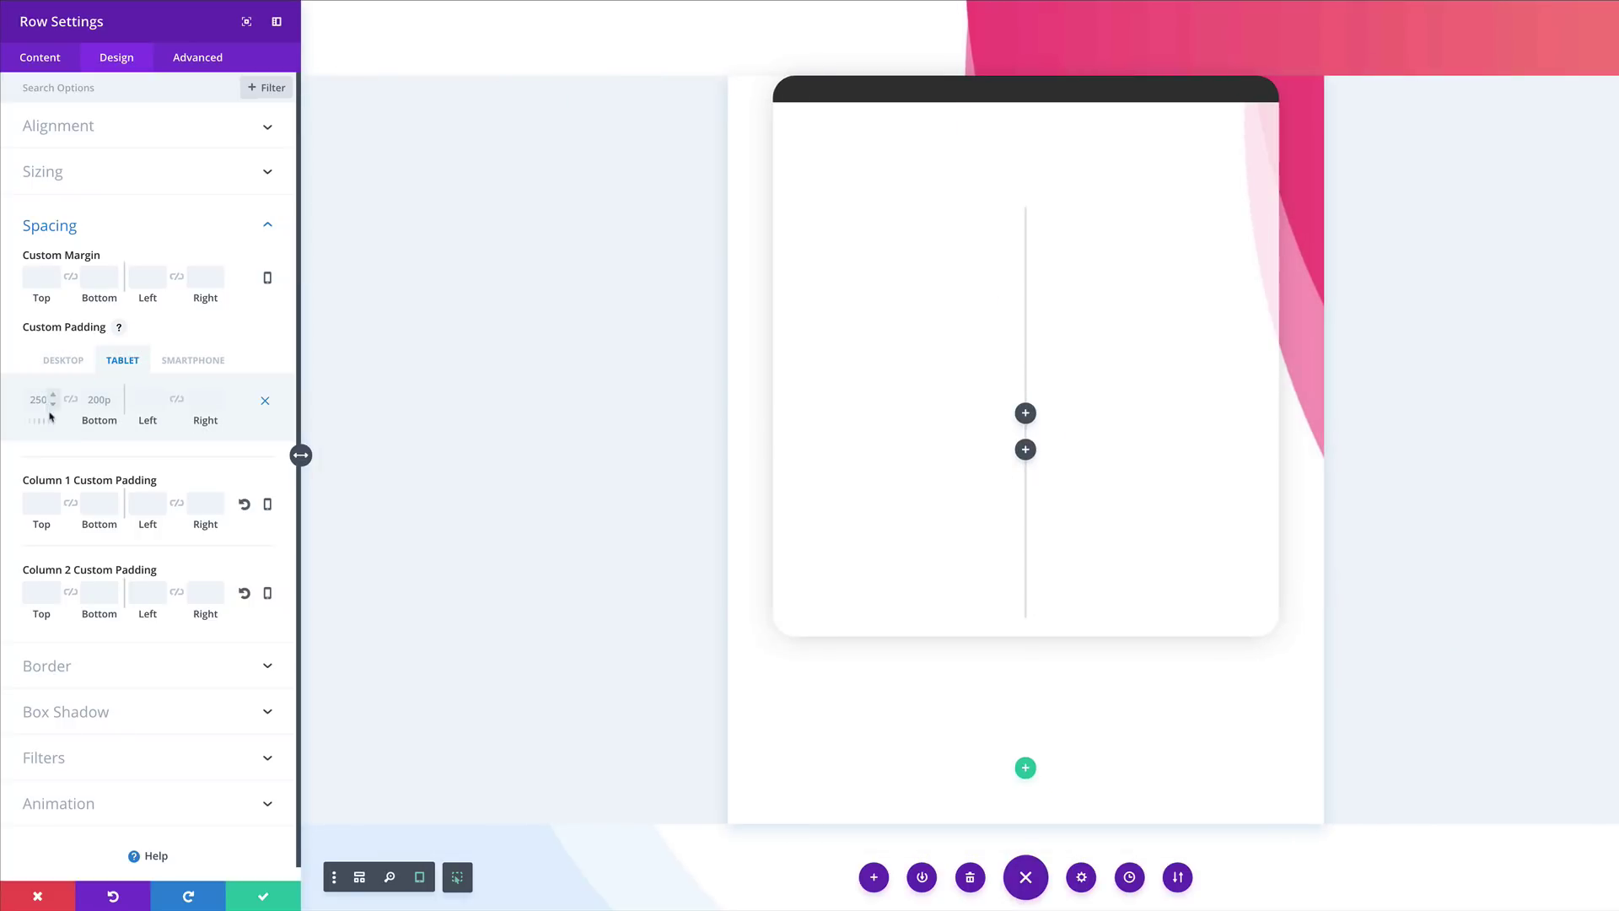
left_click(36, 401)
key("Delete")
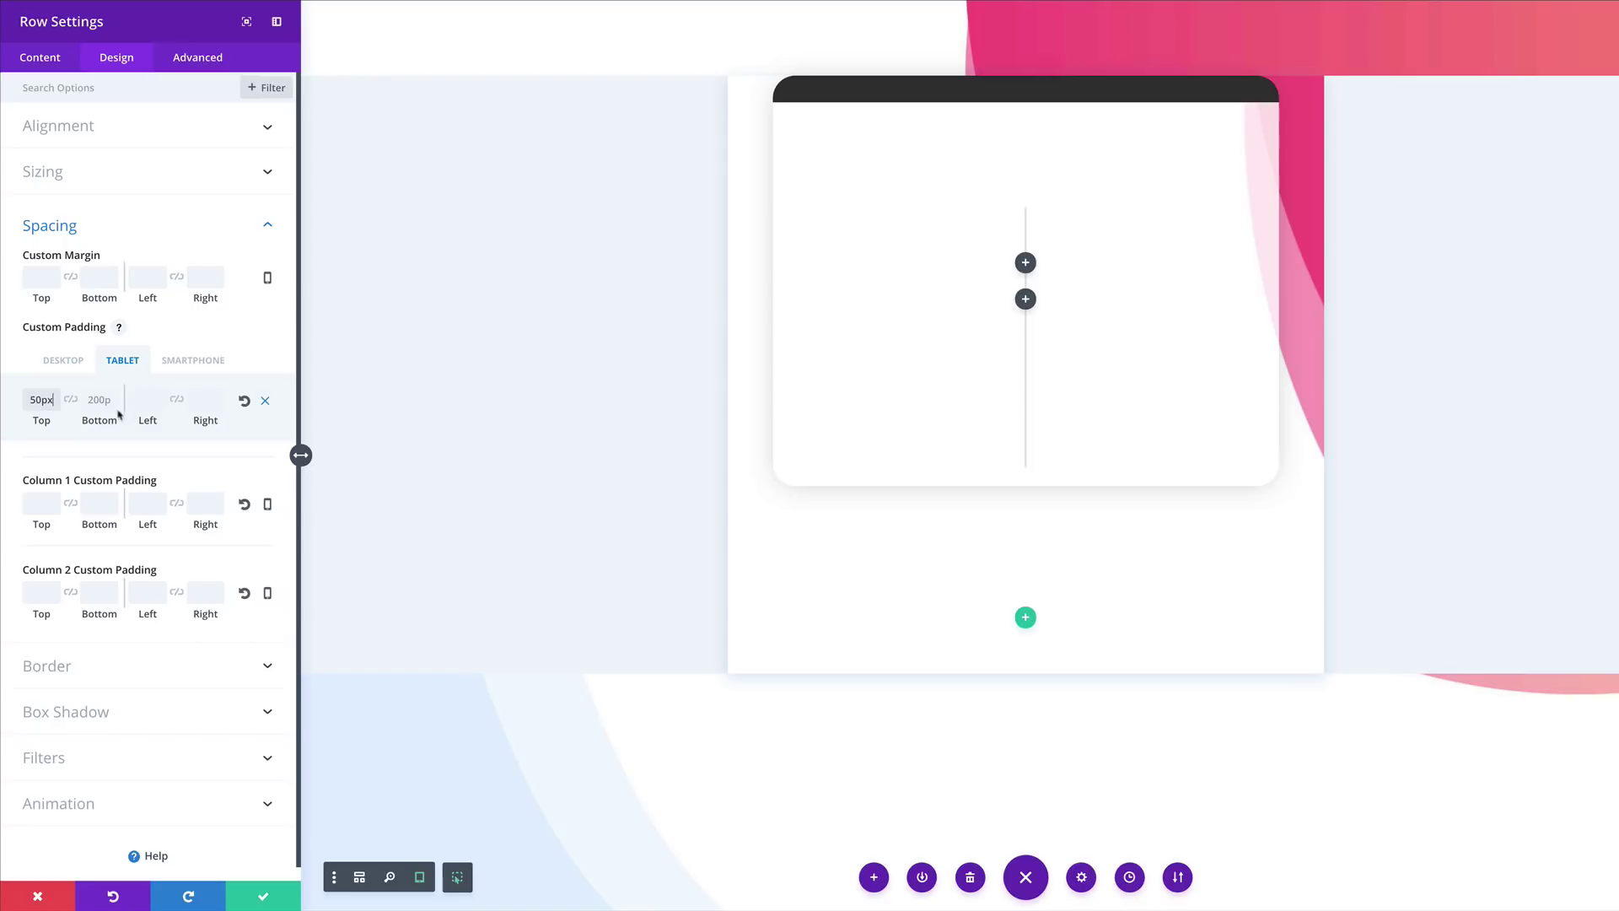
left_click(180, 363)
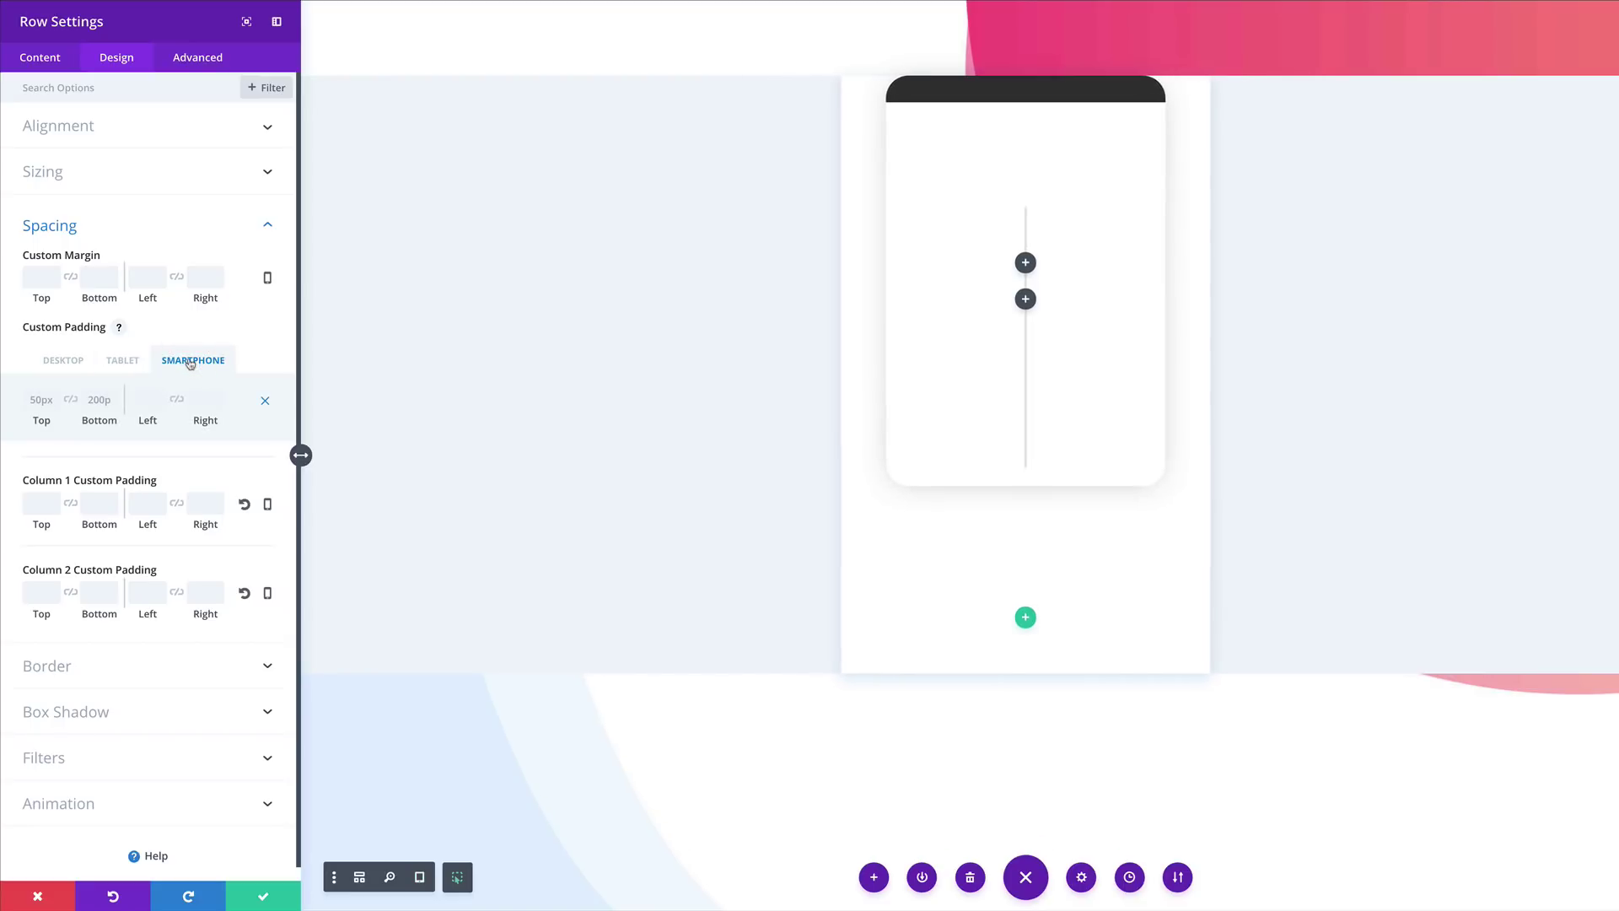
left_click(121, 361)
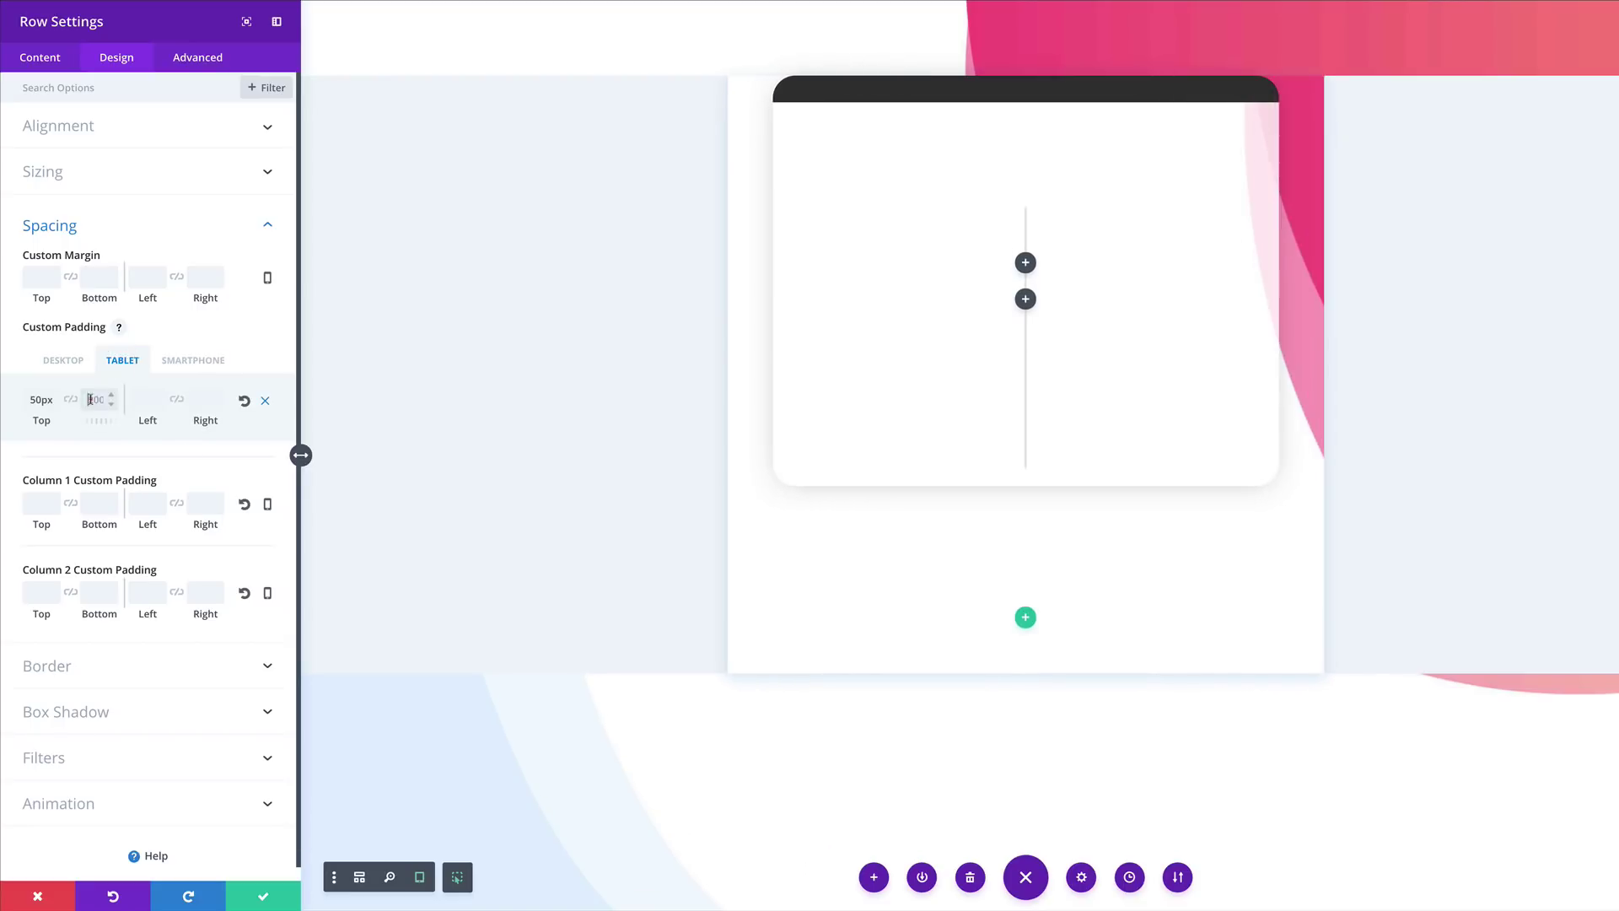
left_click(95, 403)
type("100p")
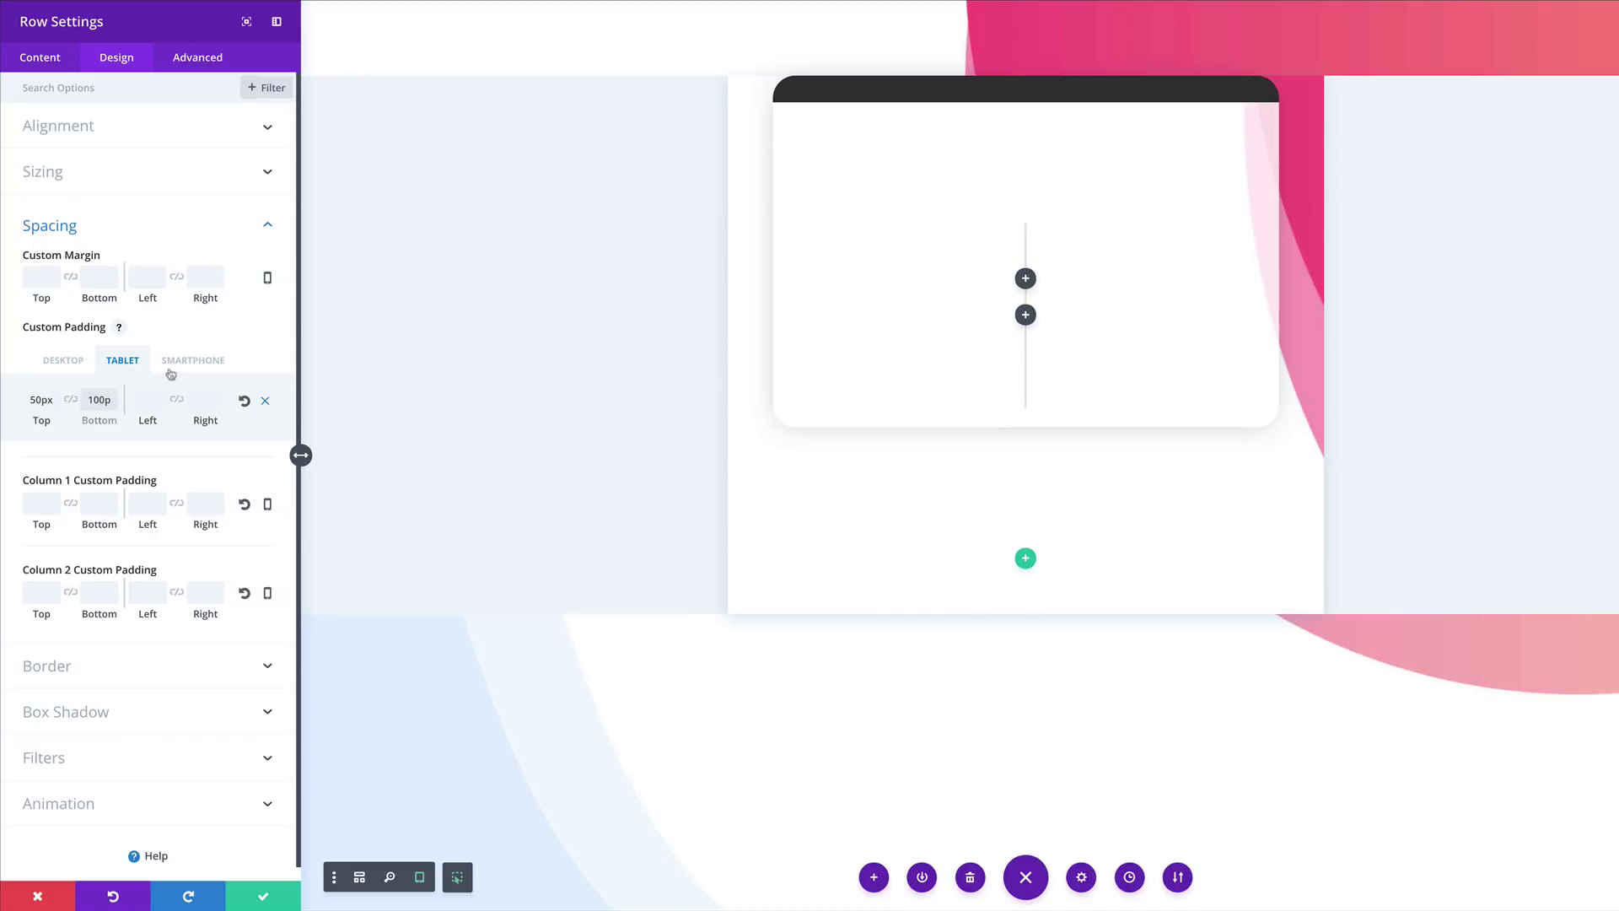
left_click(179, 362)
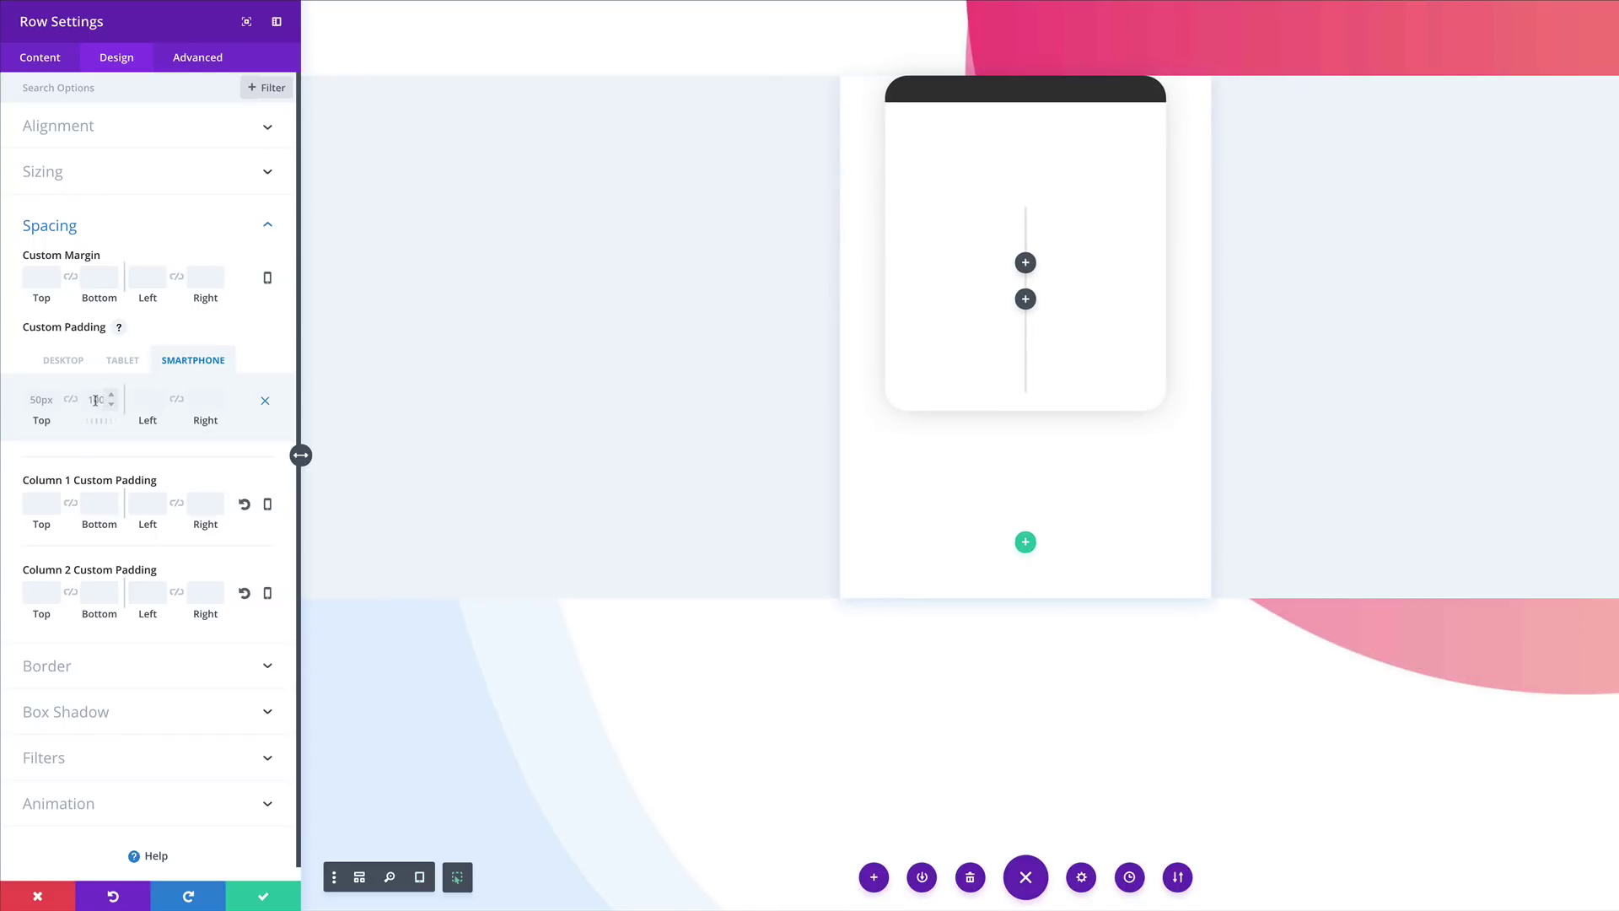
left_click(97, 400)
type("5")
left_click(63, 360)
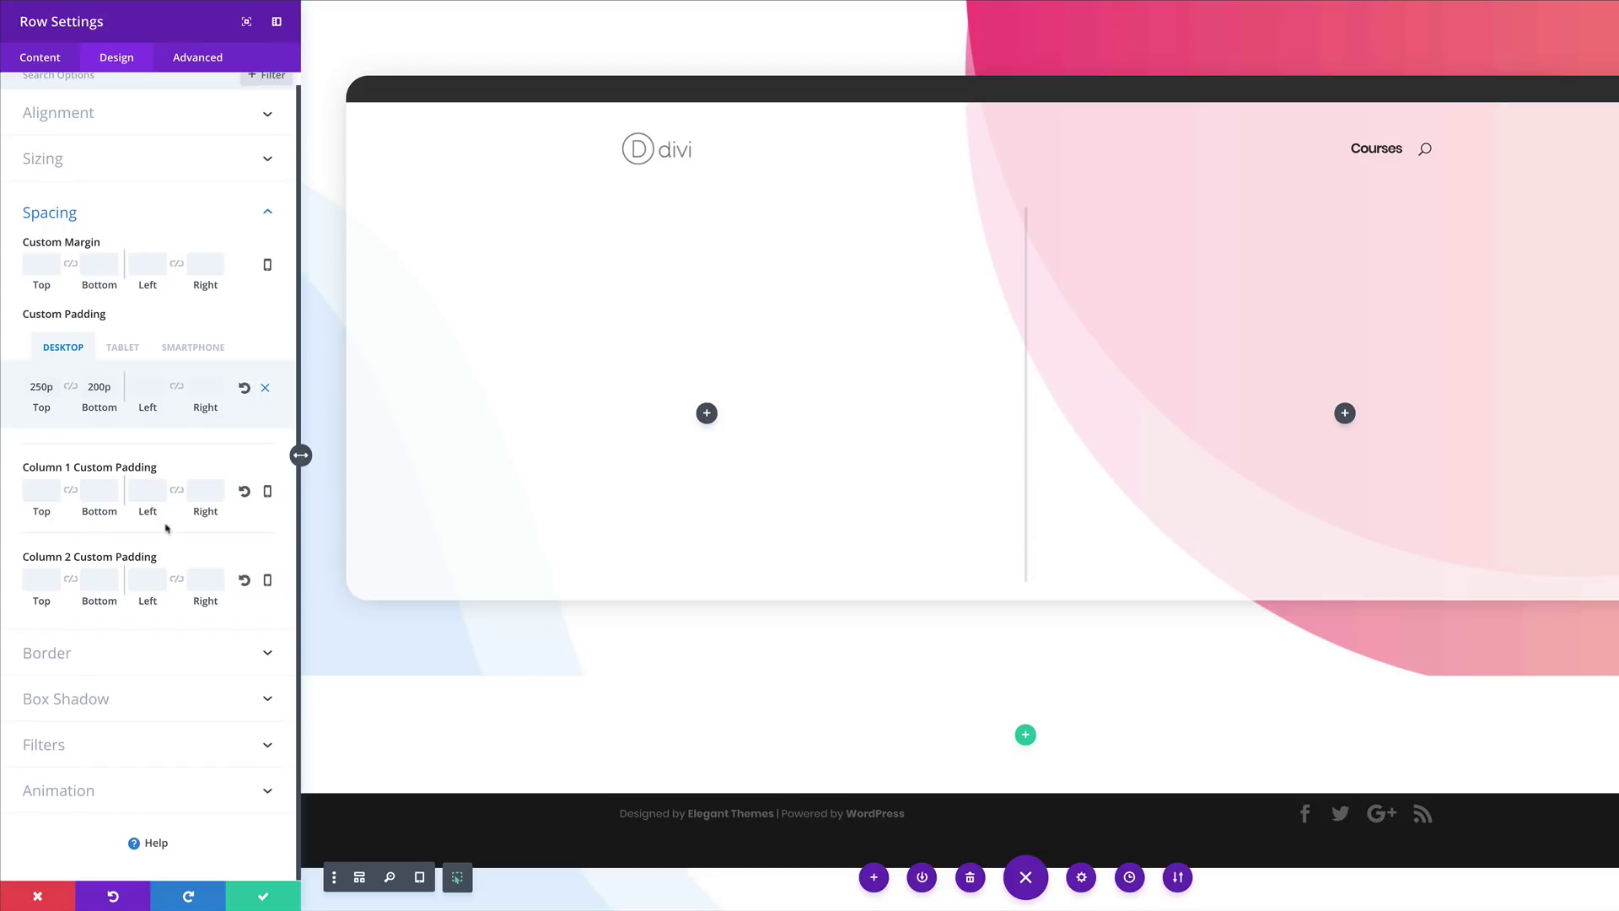
- Give column 1 a 50px desktop top padding, separate tablet and phone values, and save the row
left_click(40, 490)
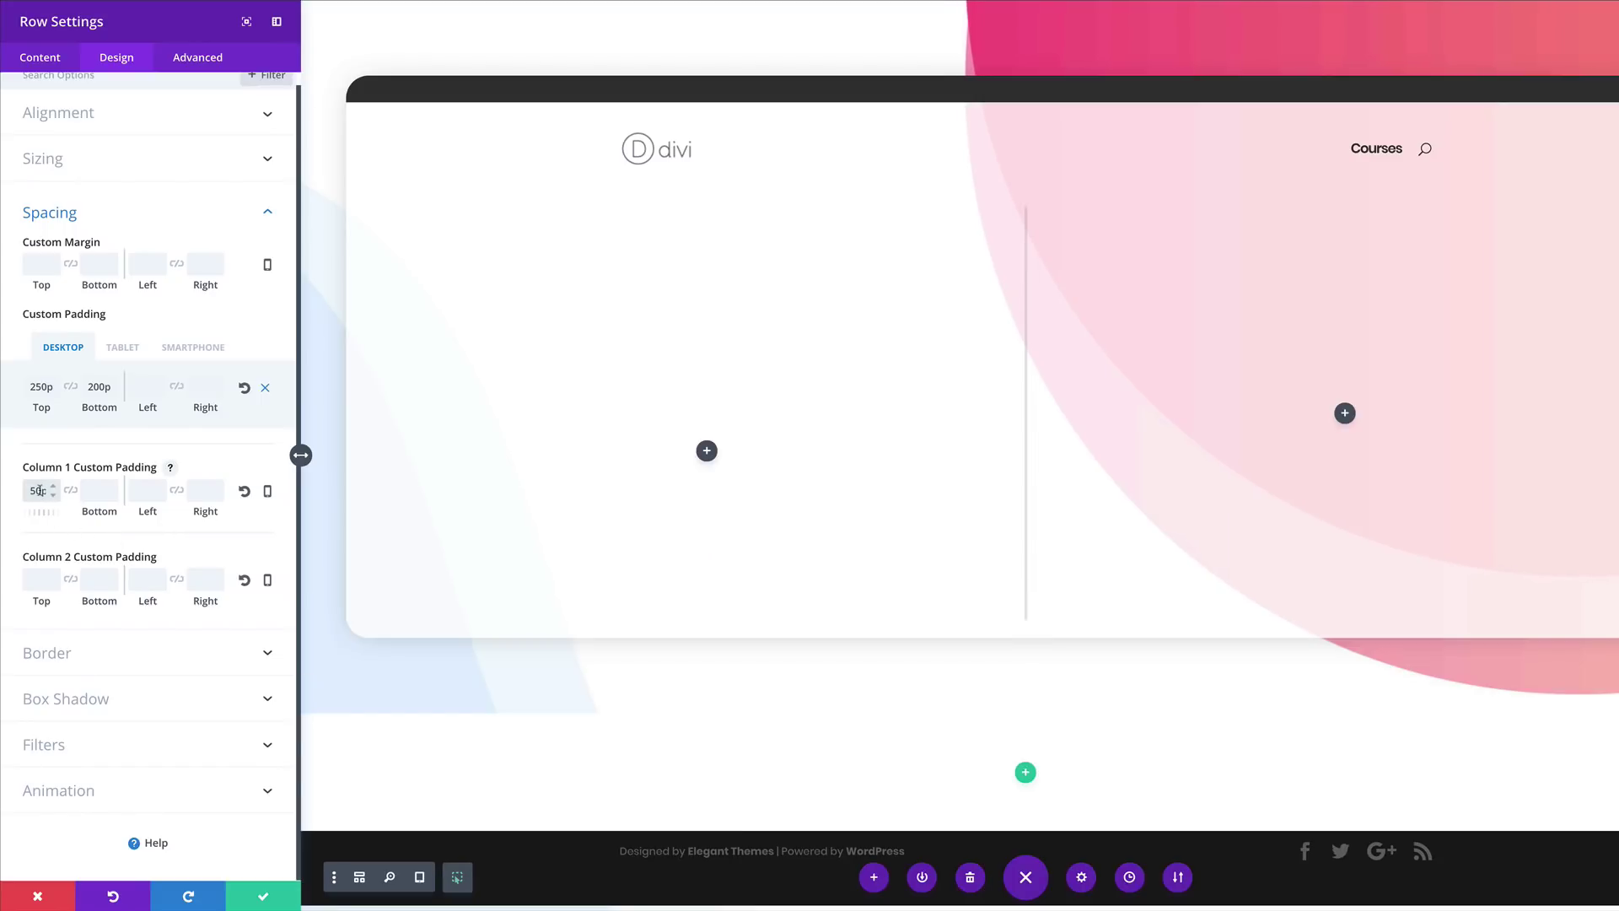
left_click(268, 493)
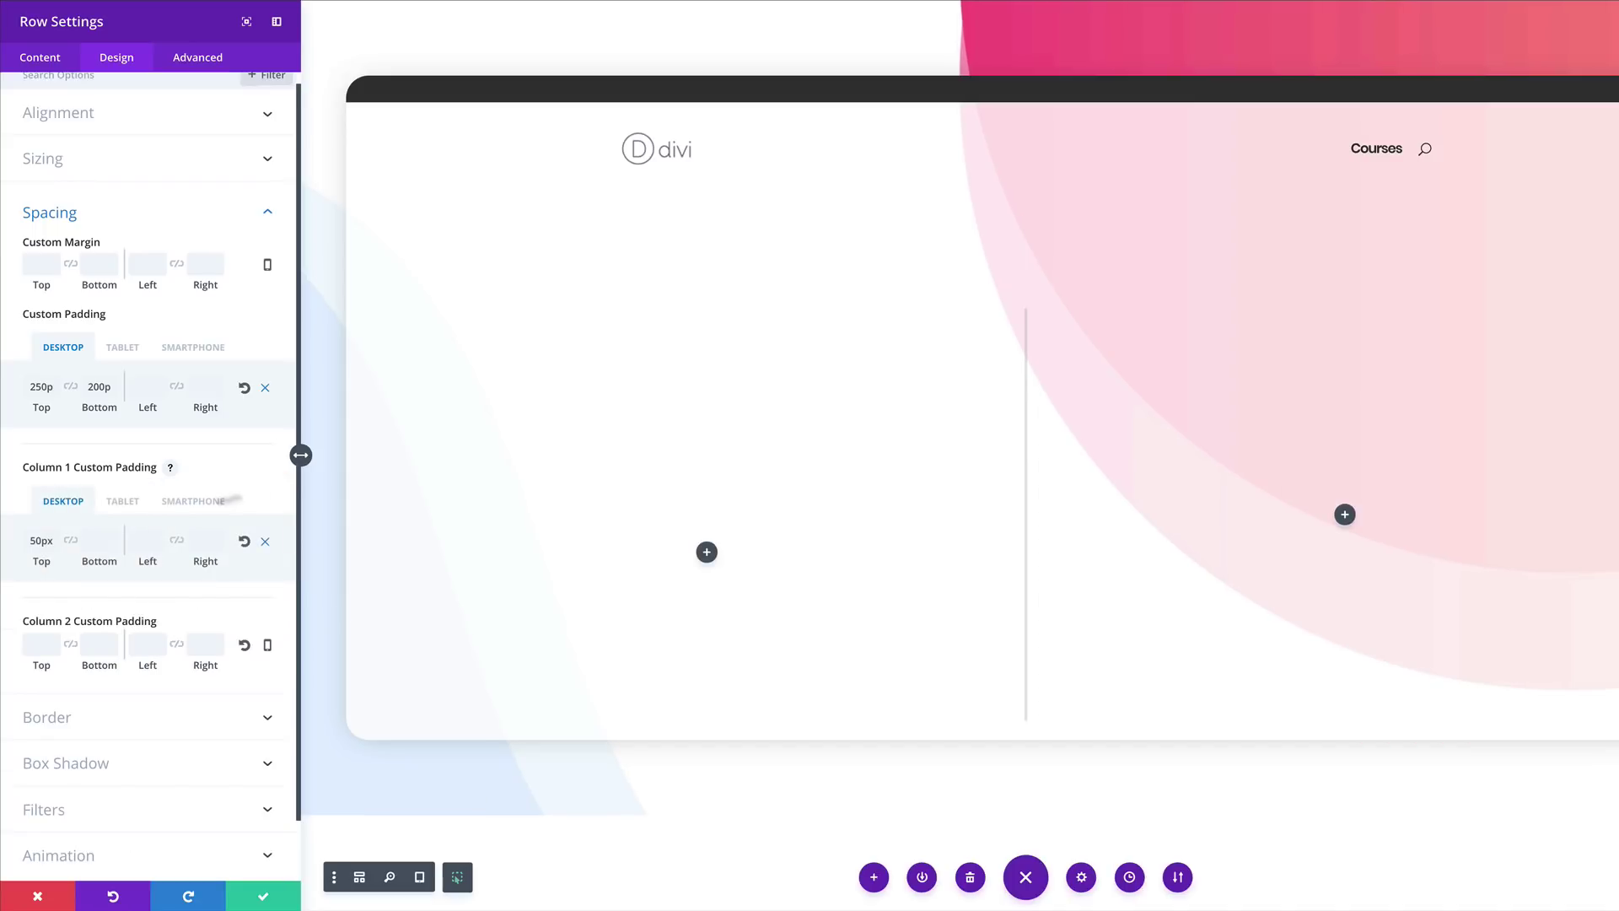
left_click(132, 503)
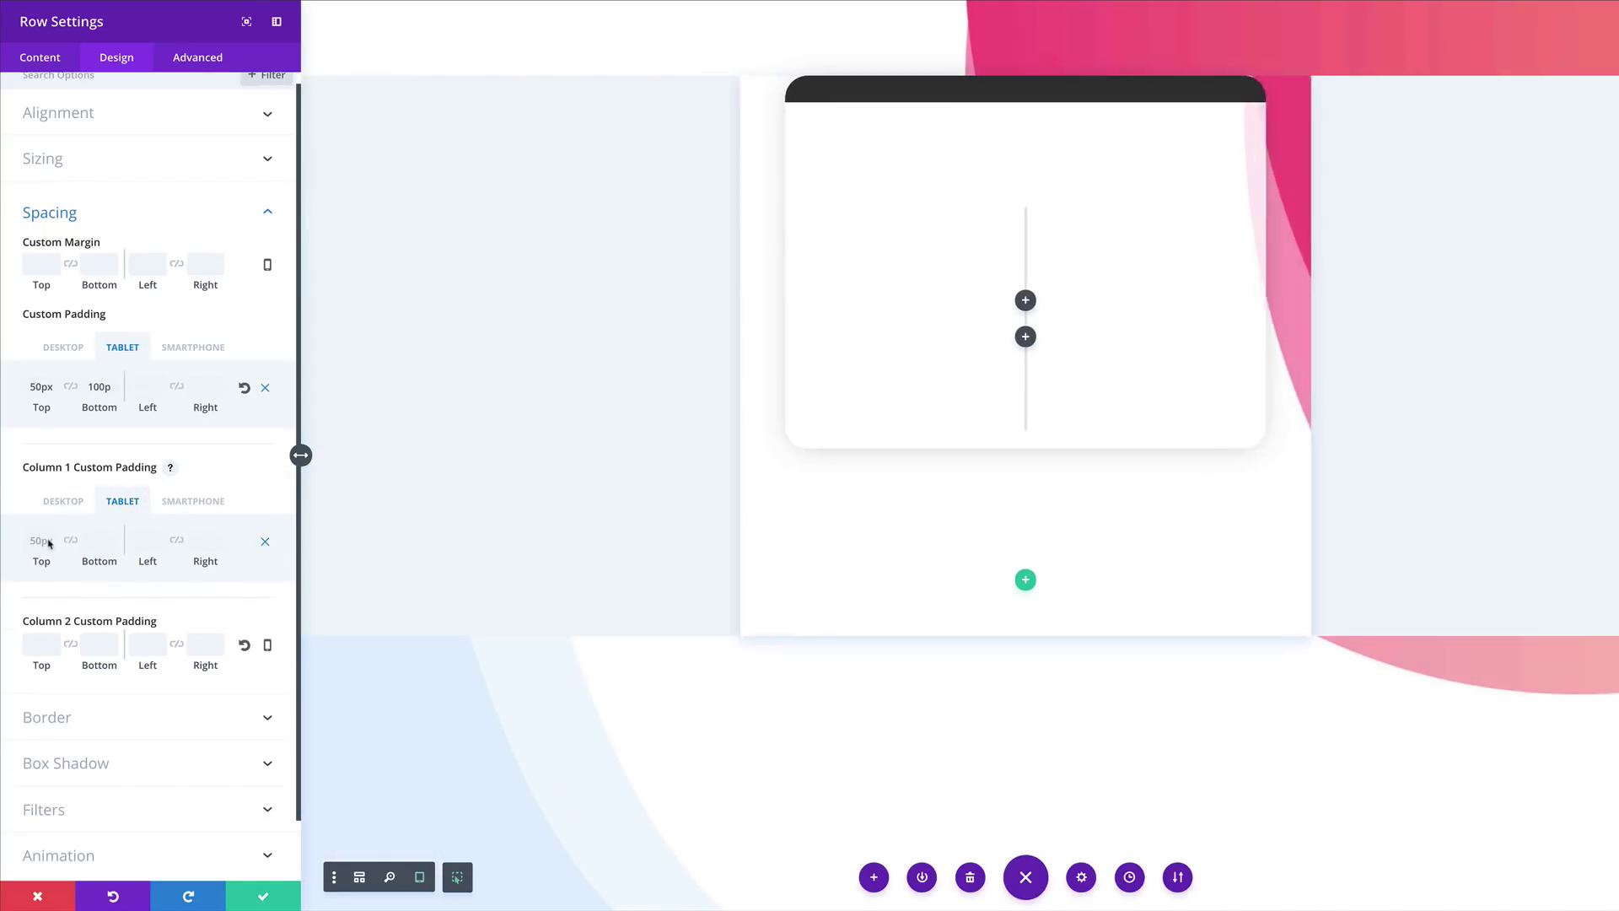
left_click(37, 541)
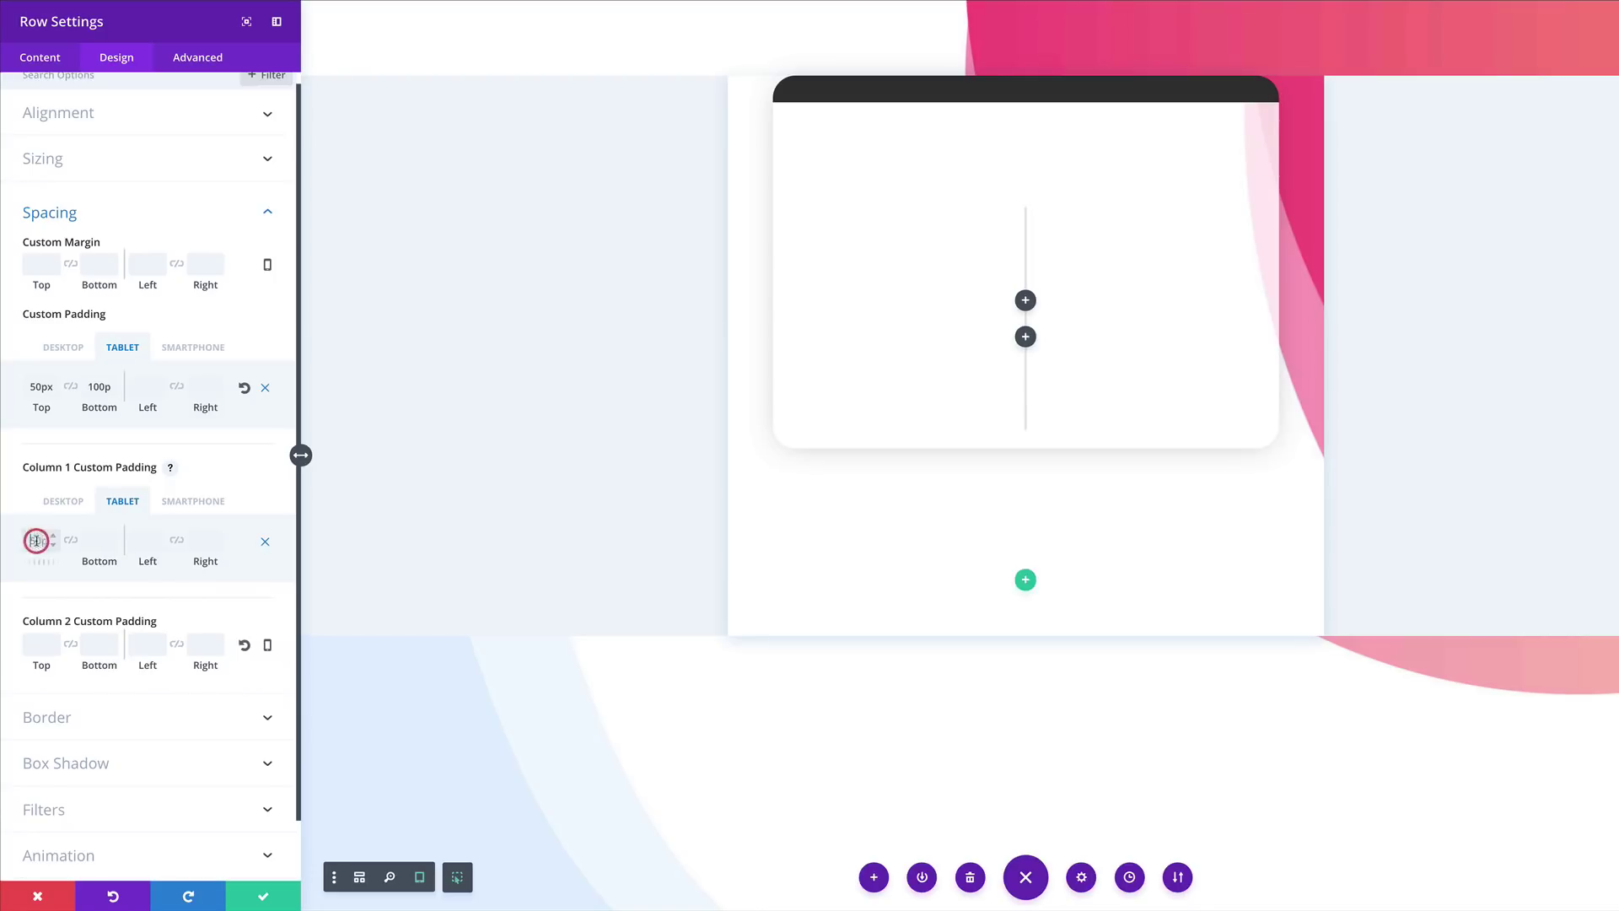
left_click(192, 502)
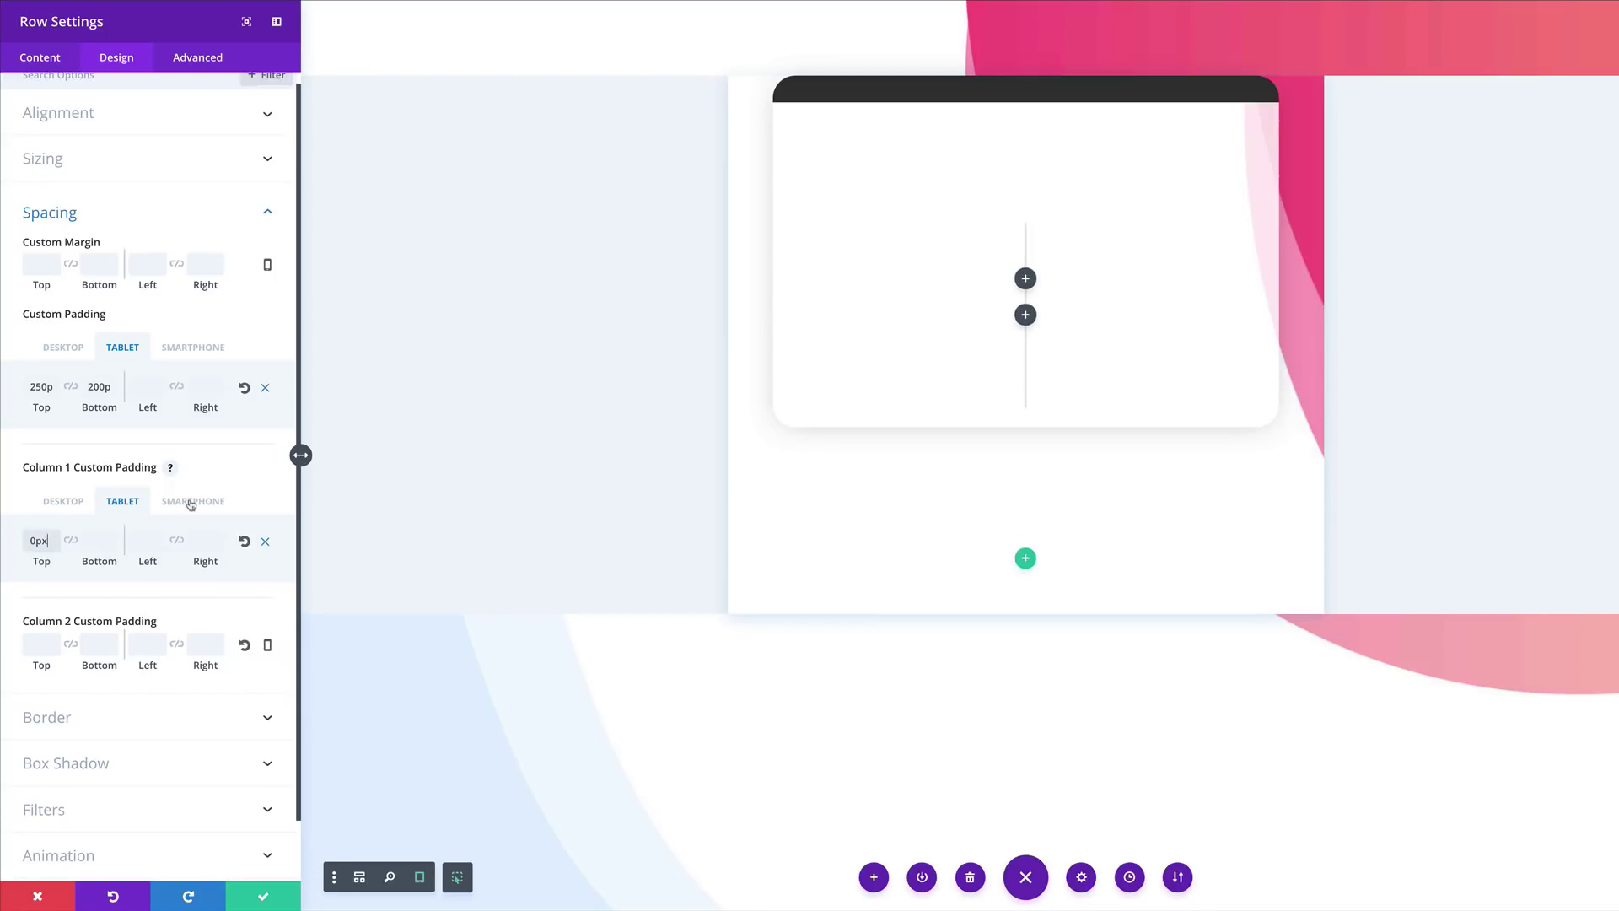
left_click(62, 501)
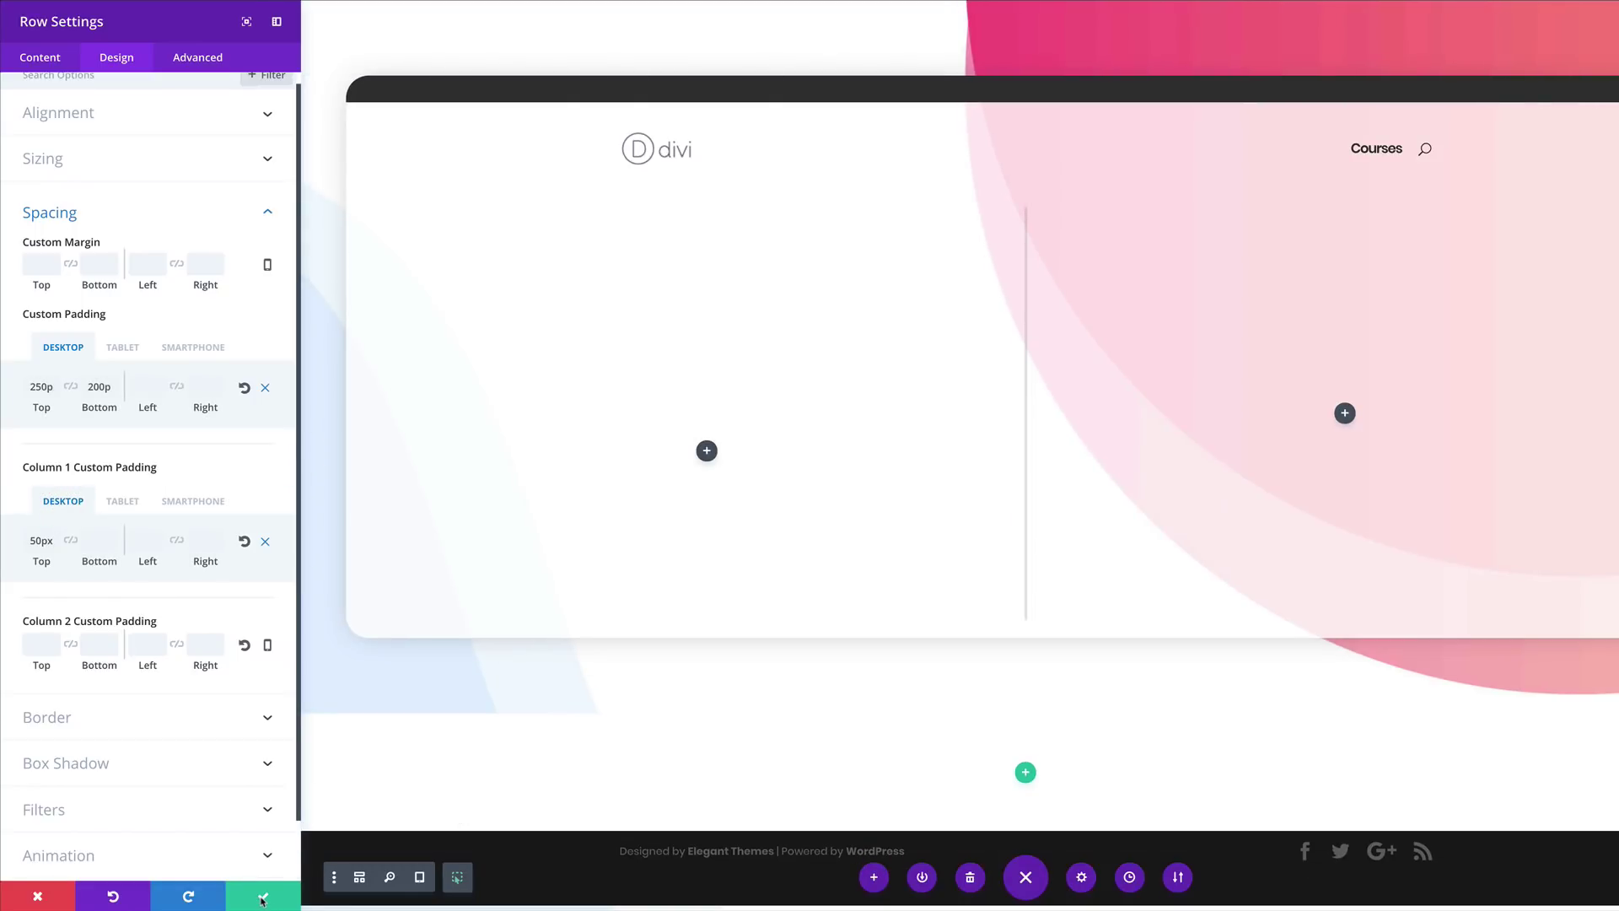
left_click(263, 899)
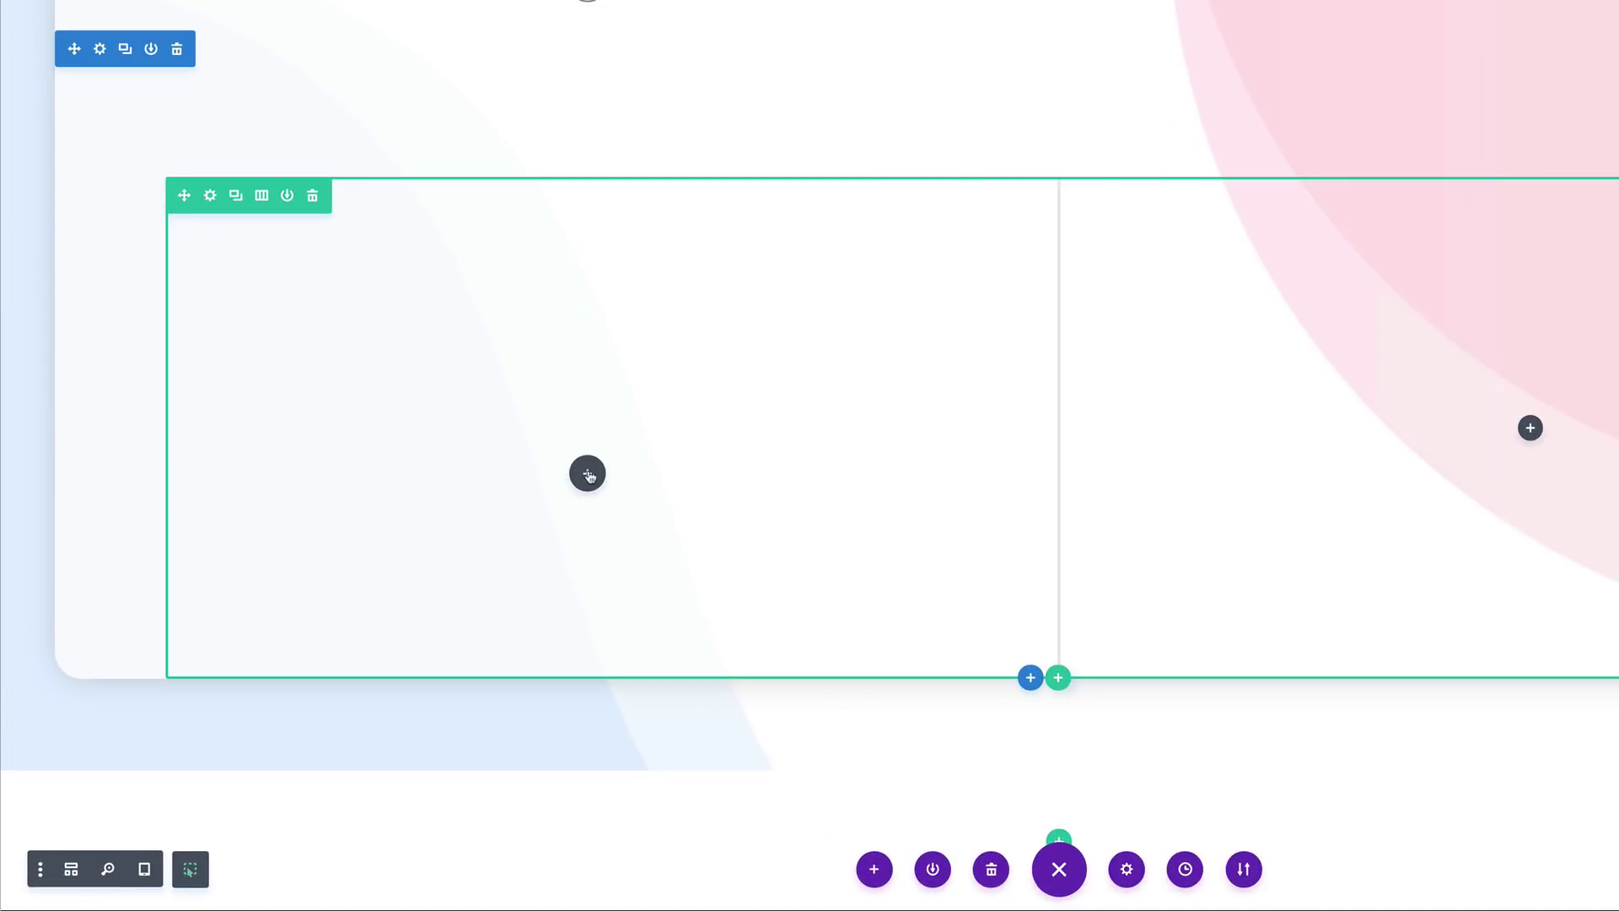
- Insert a Text module into the hero's left column
left_click(588, 474)
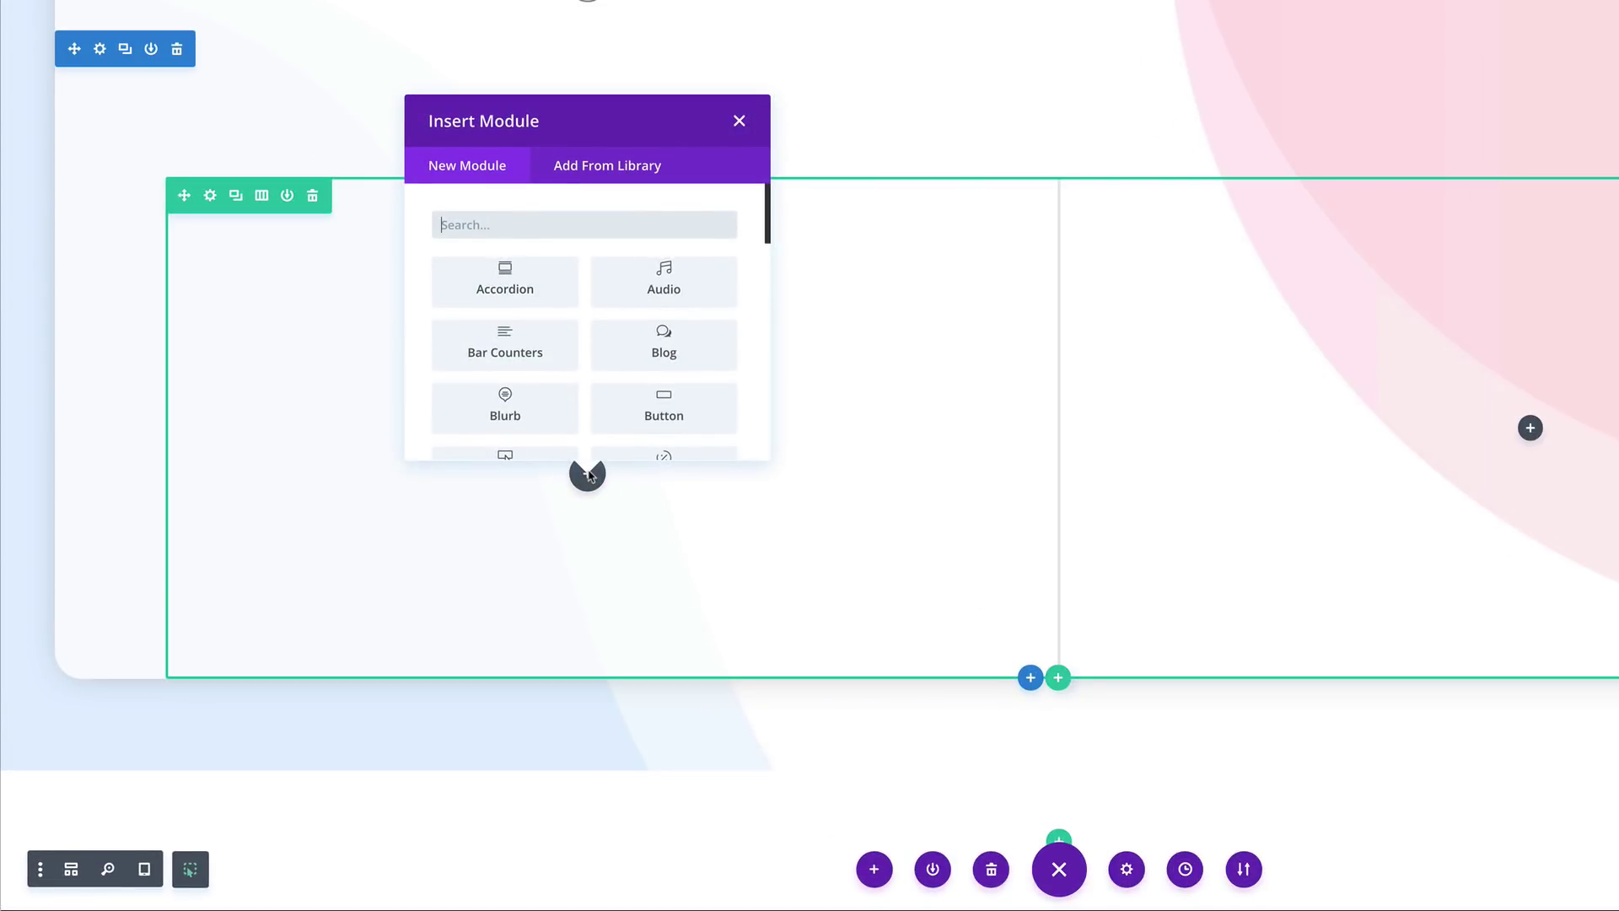
type("text")
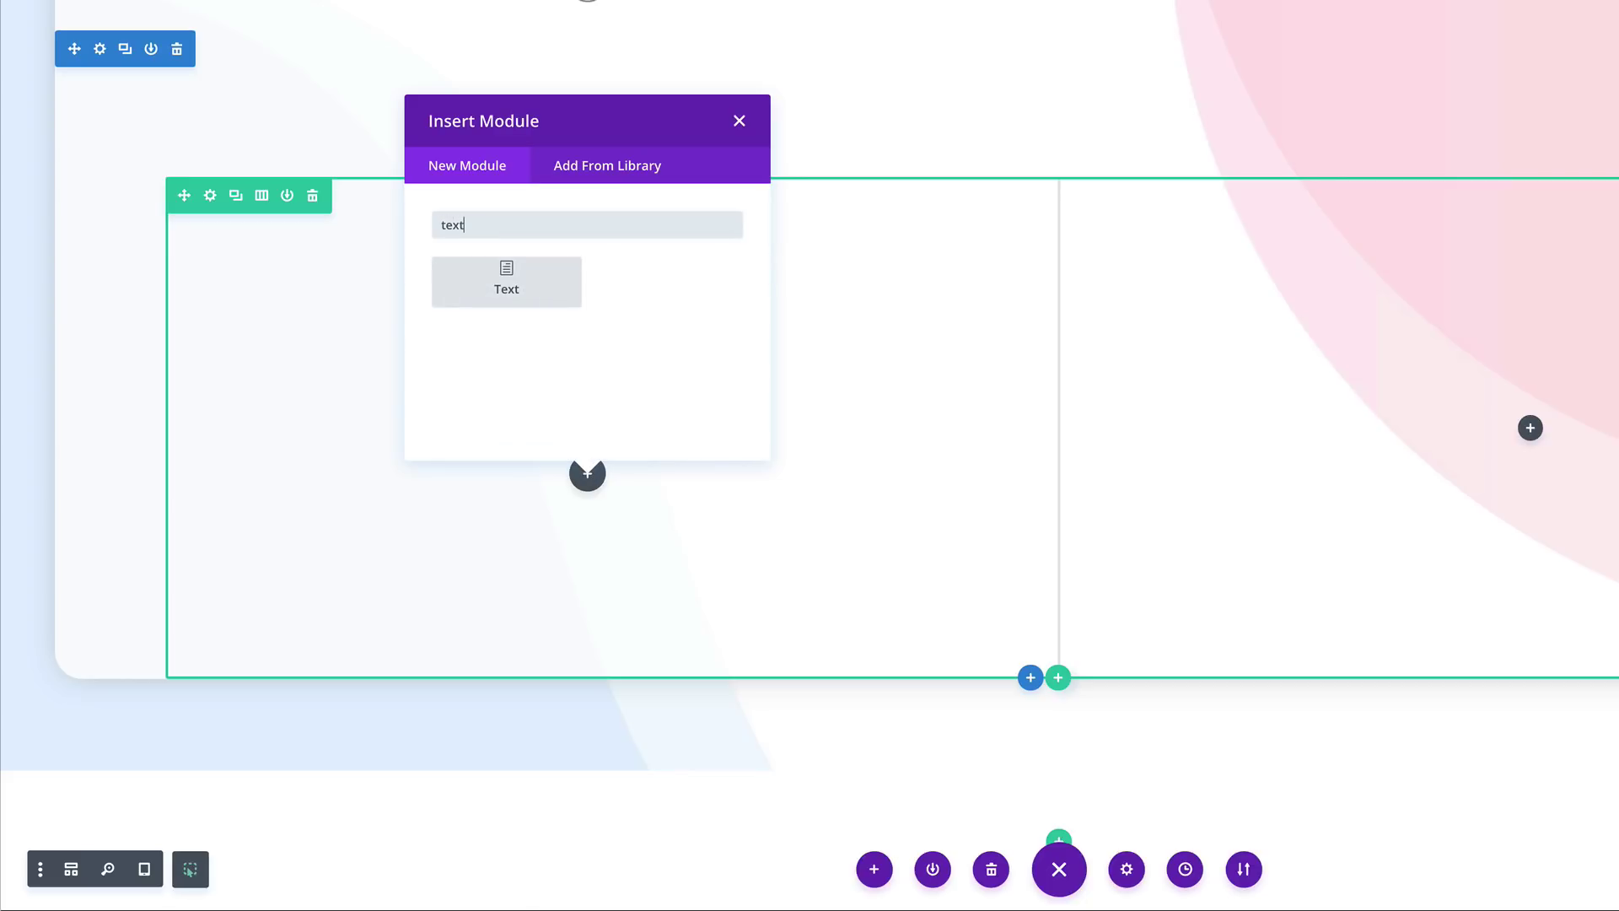
left_click(506, 278)
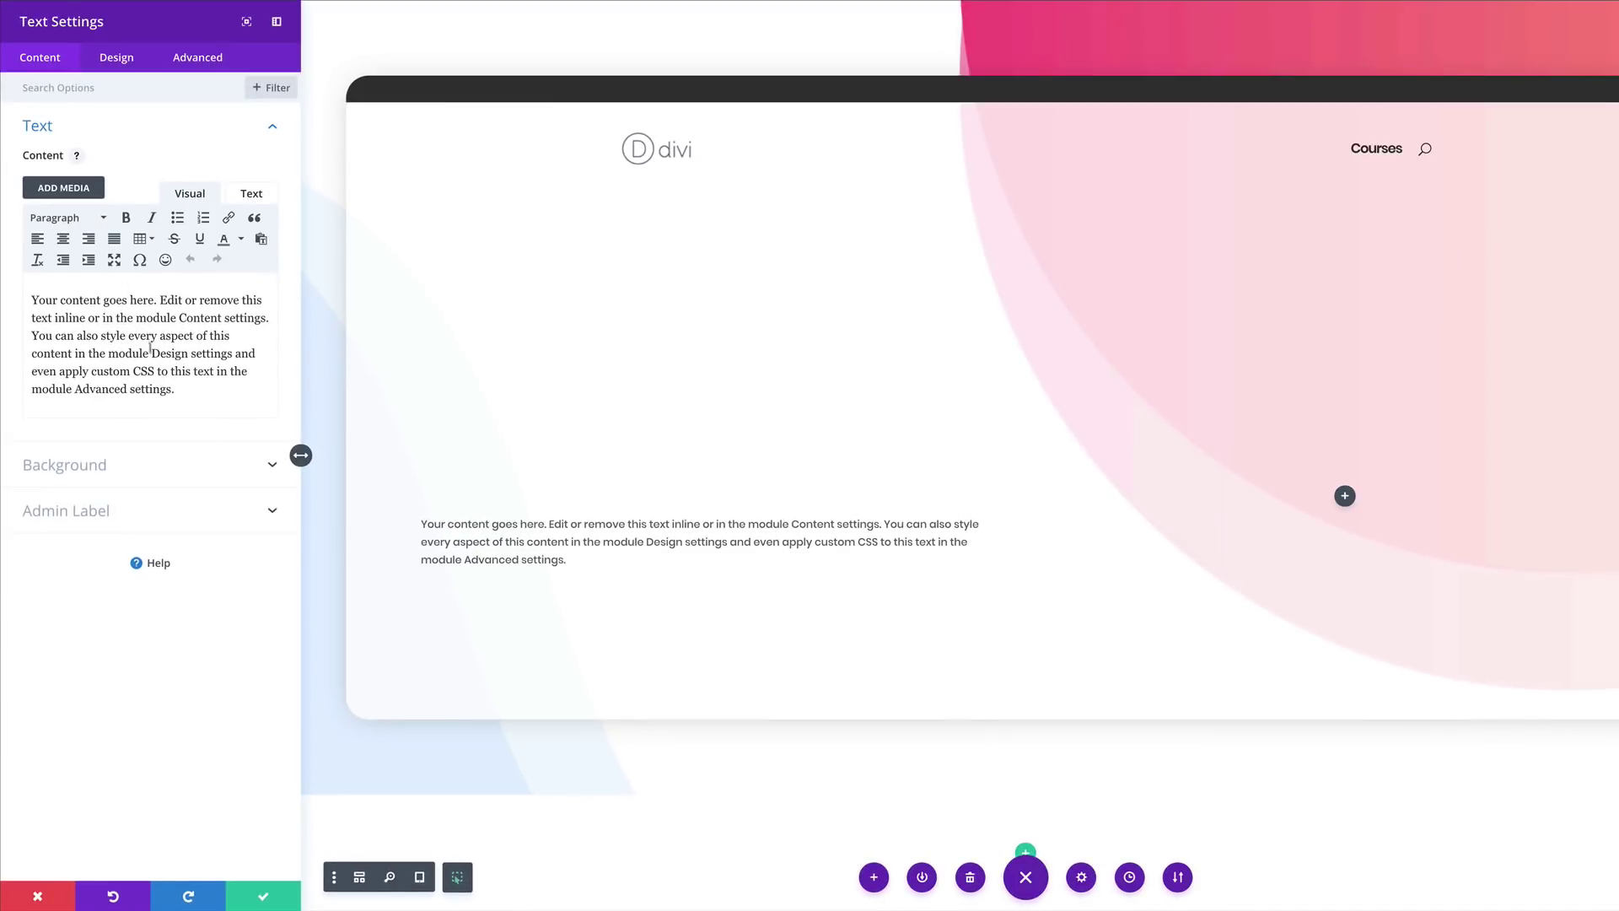
- Replace the placeholder text with 'Lorem ipsum' formatted as Heading 1
left_click_drag(178, 391, 19, 298)
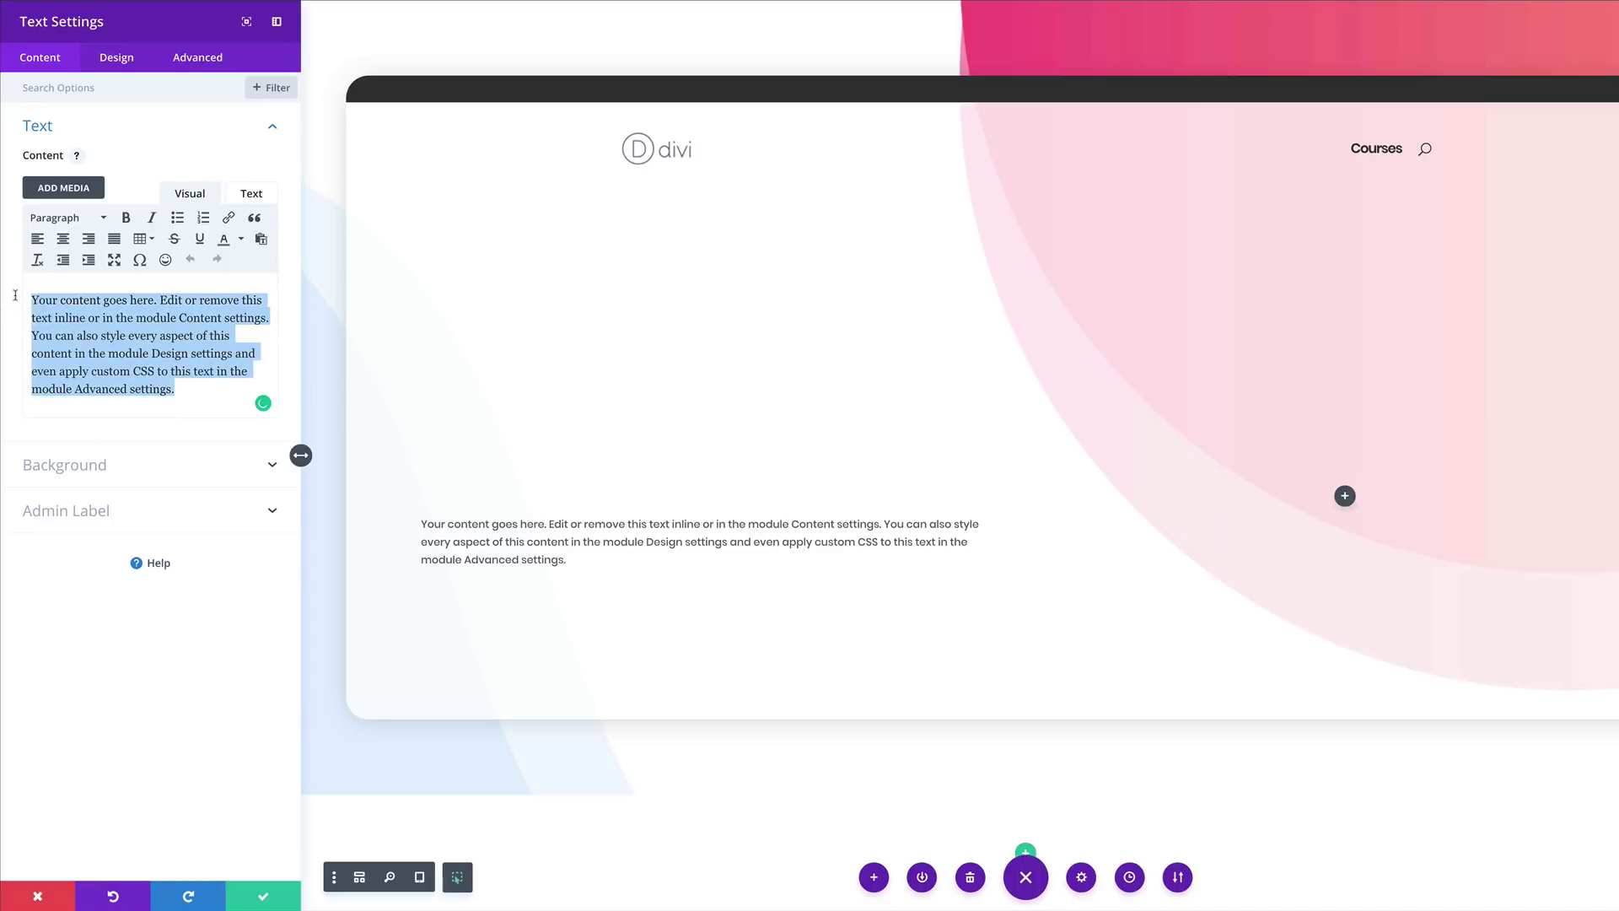
type("Lorem ipsum")
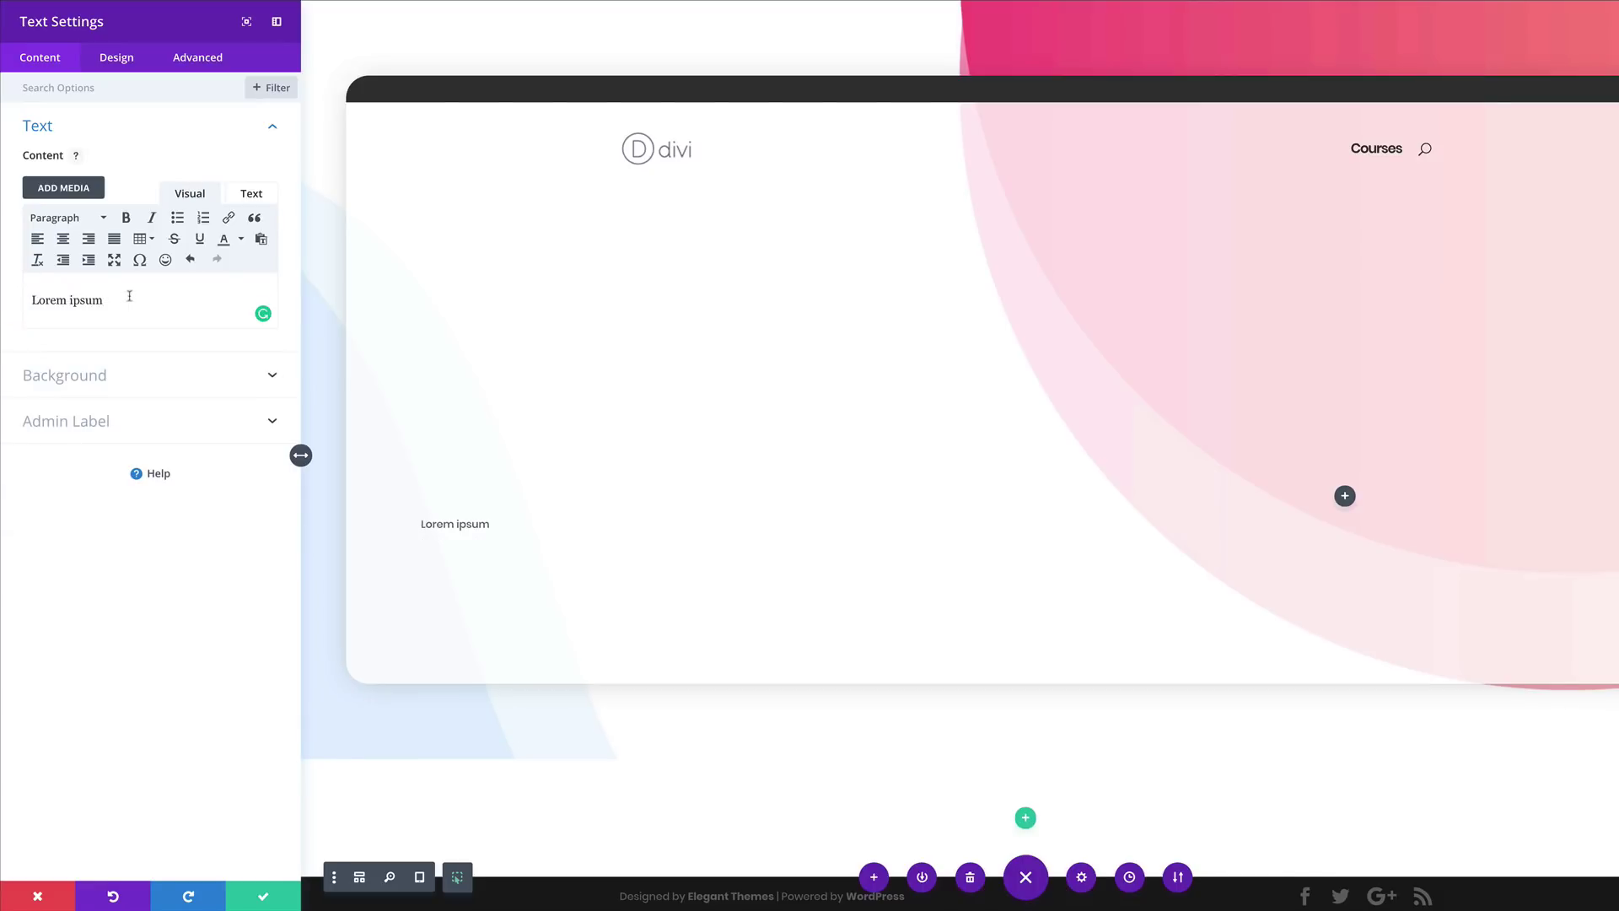
left_click_drag(99, 300, 19, 300)
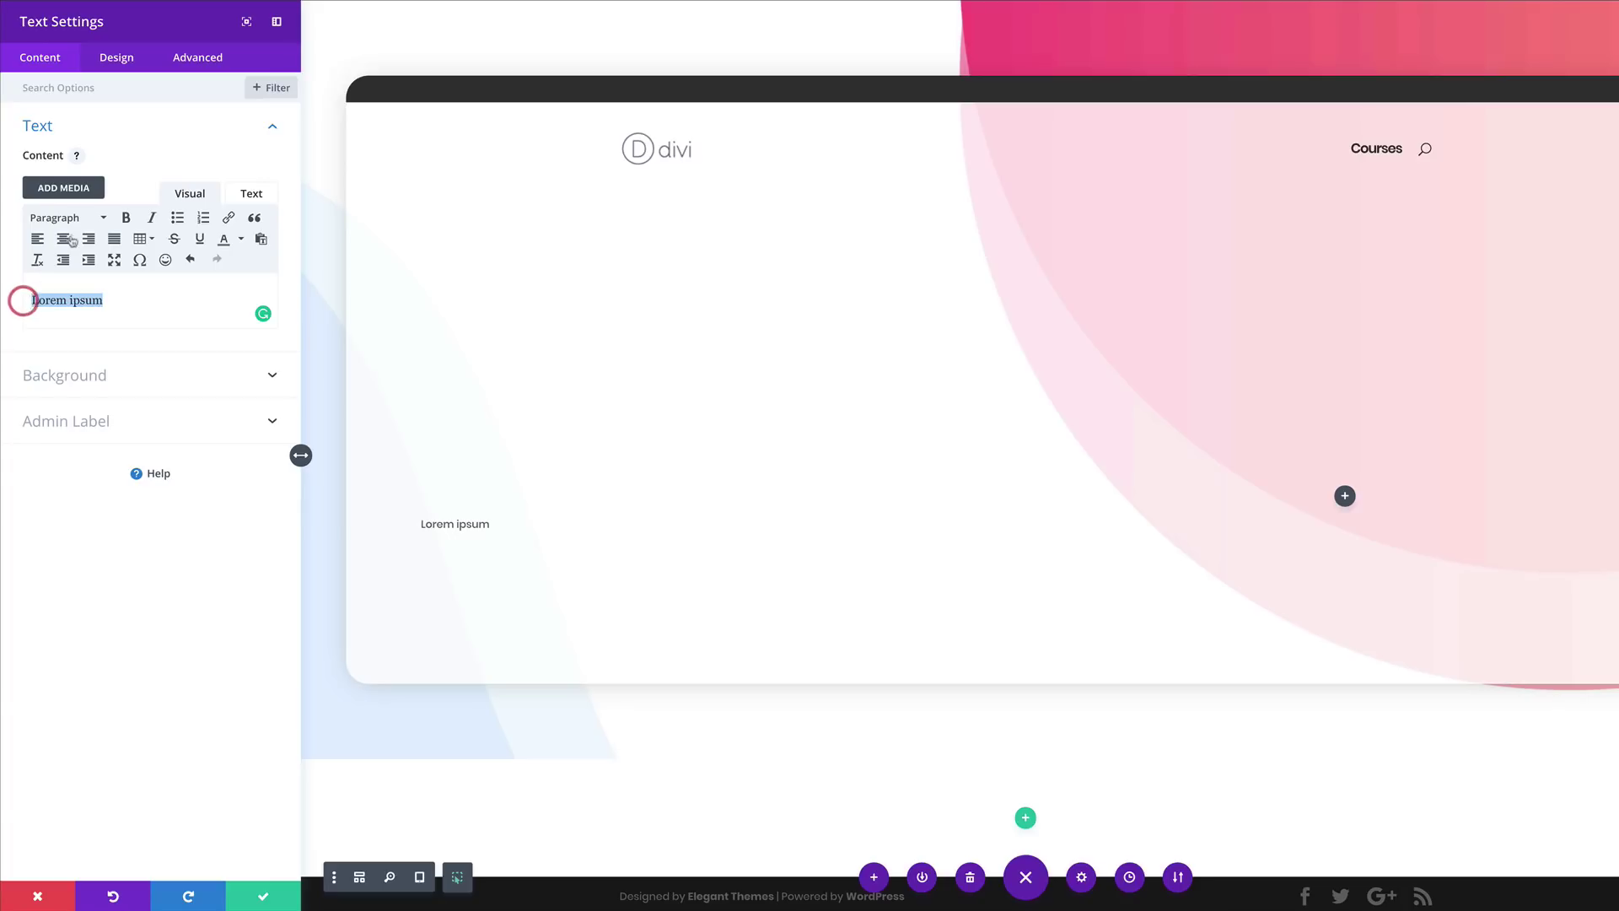
left_click(102, 218)
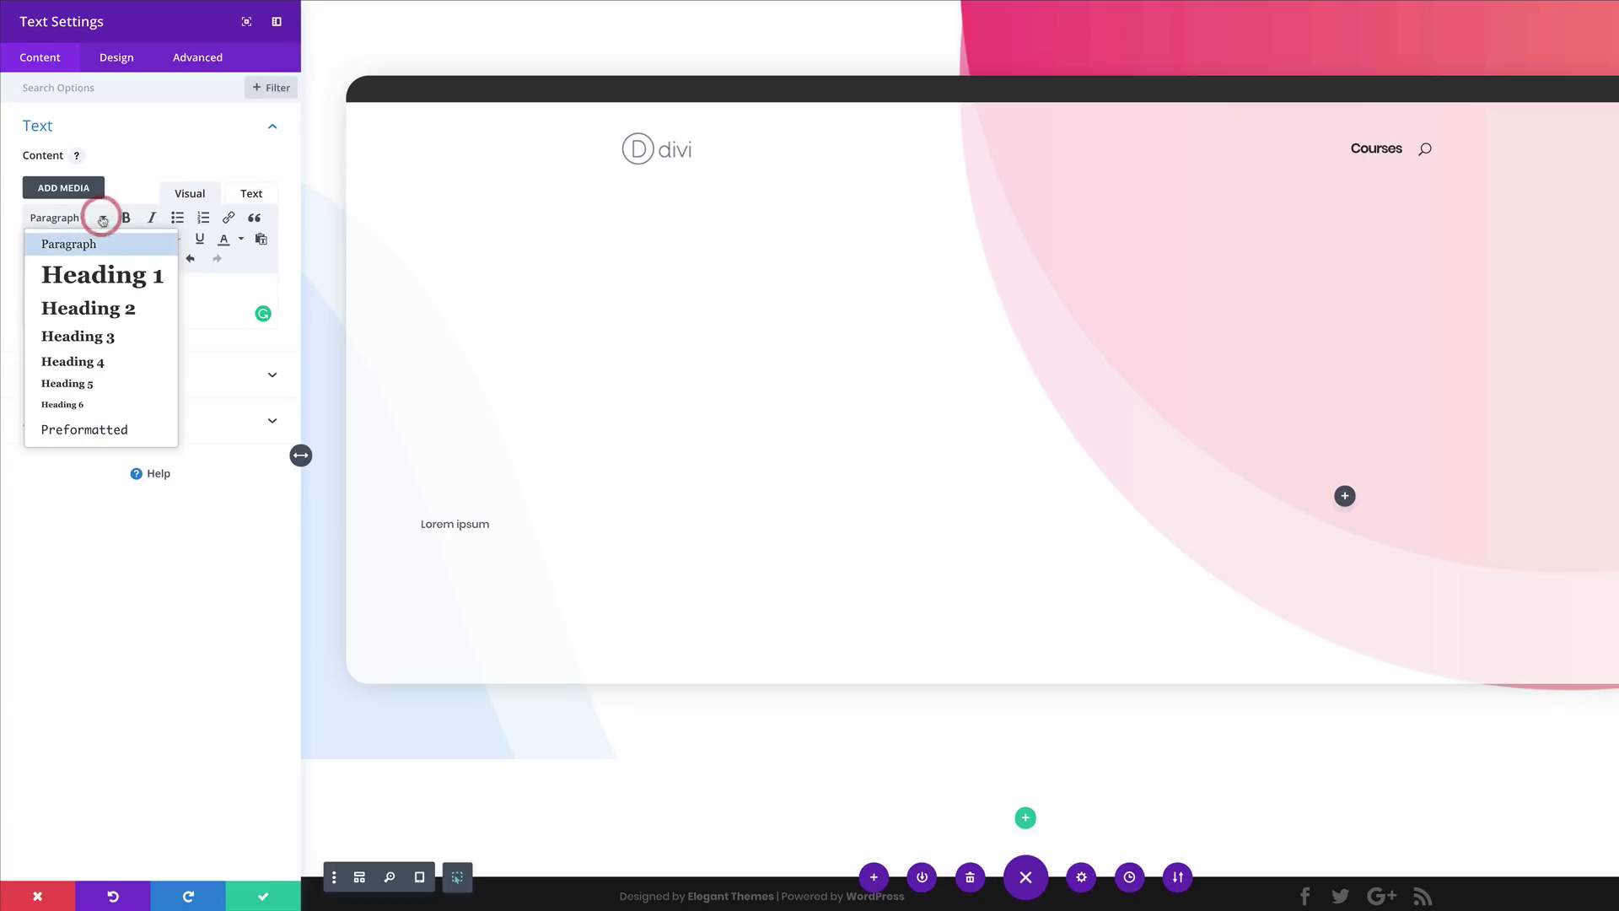
left_click(115, 278)
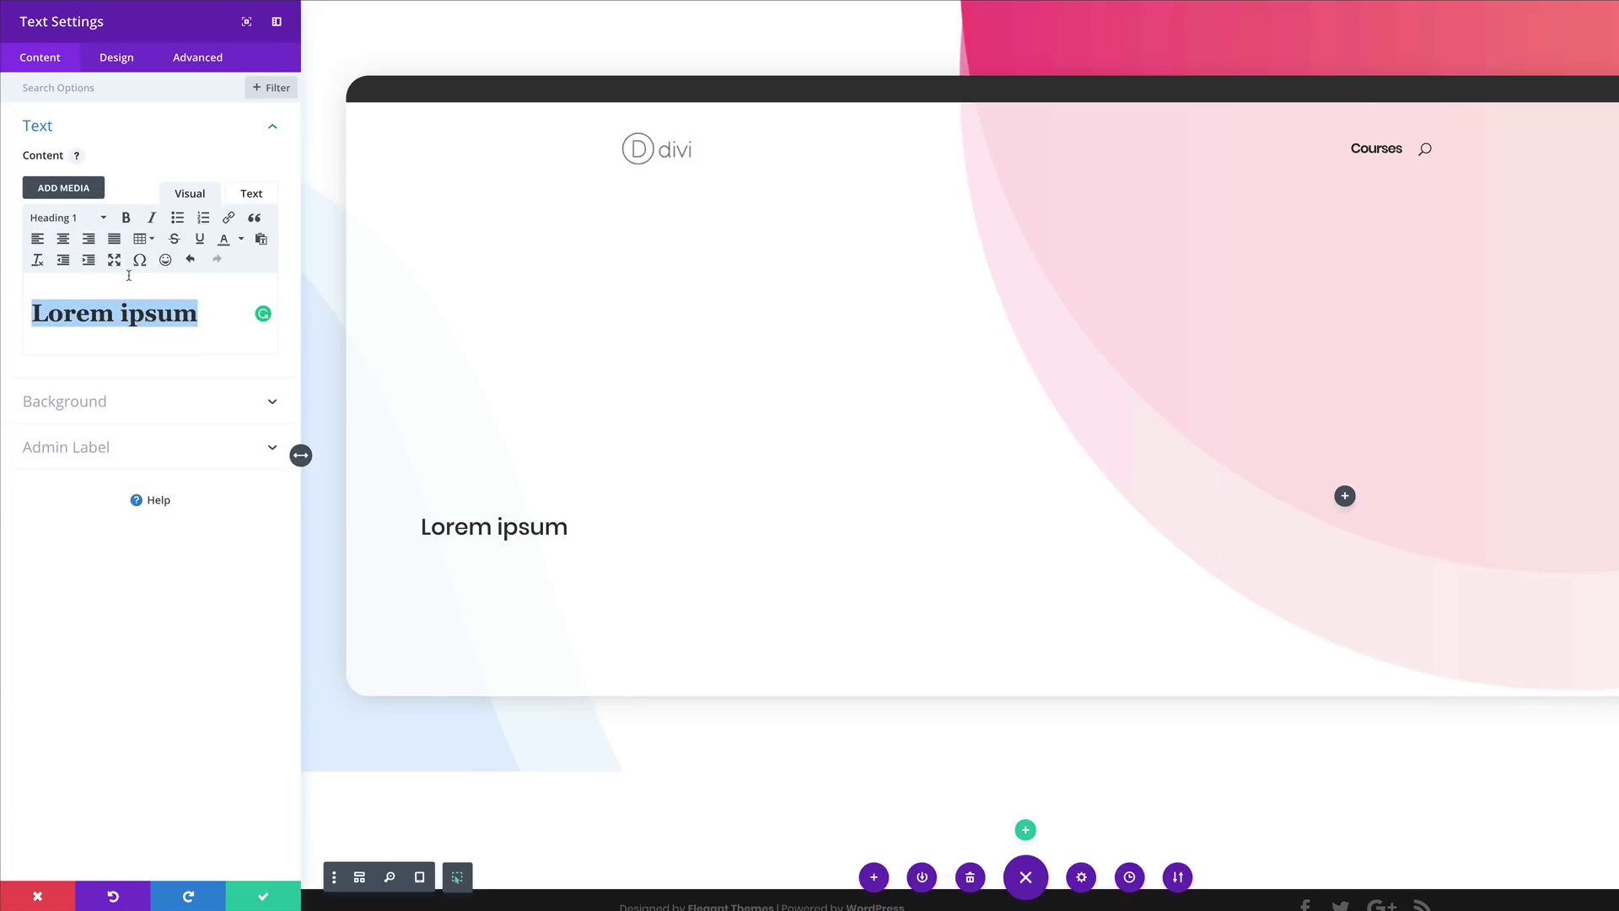
left_click(119, 56)
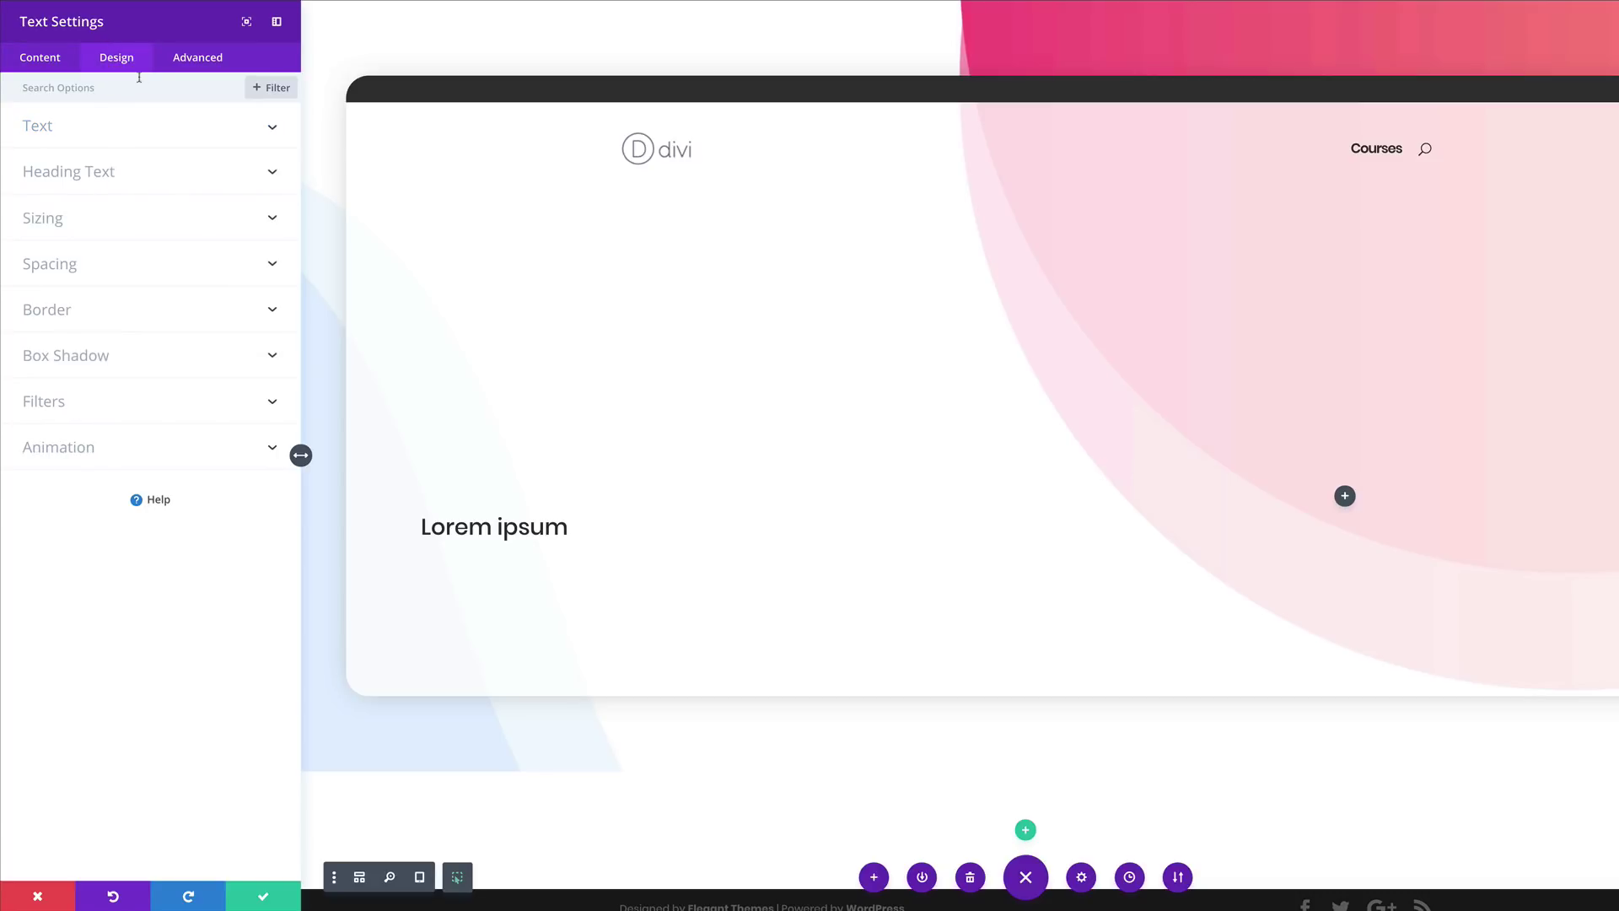
- Set the heading font to Poppins with Medium weight
left_click(91, 172)
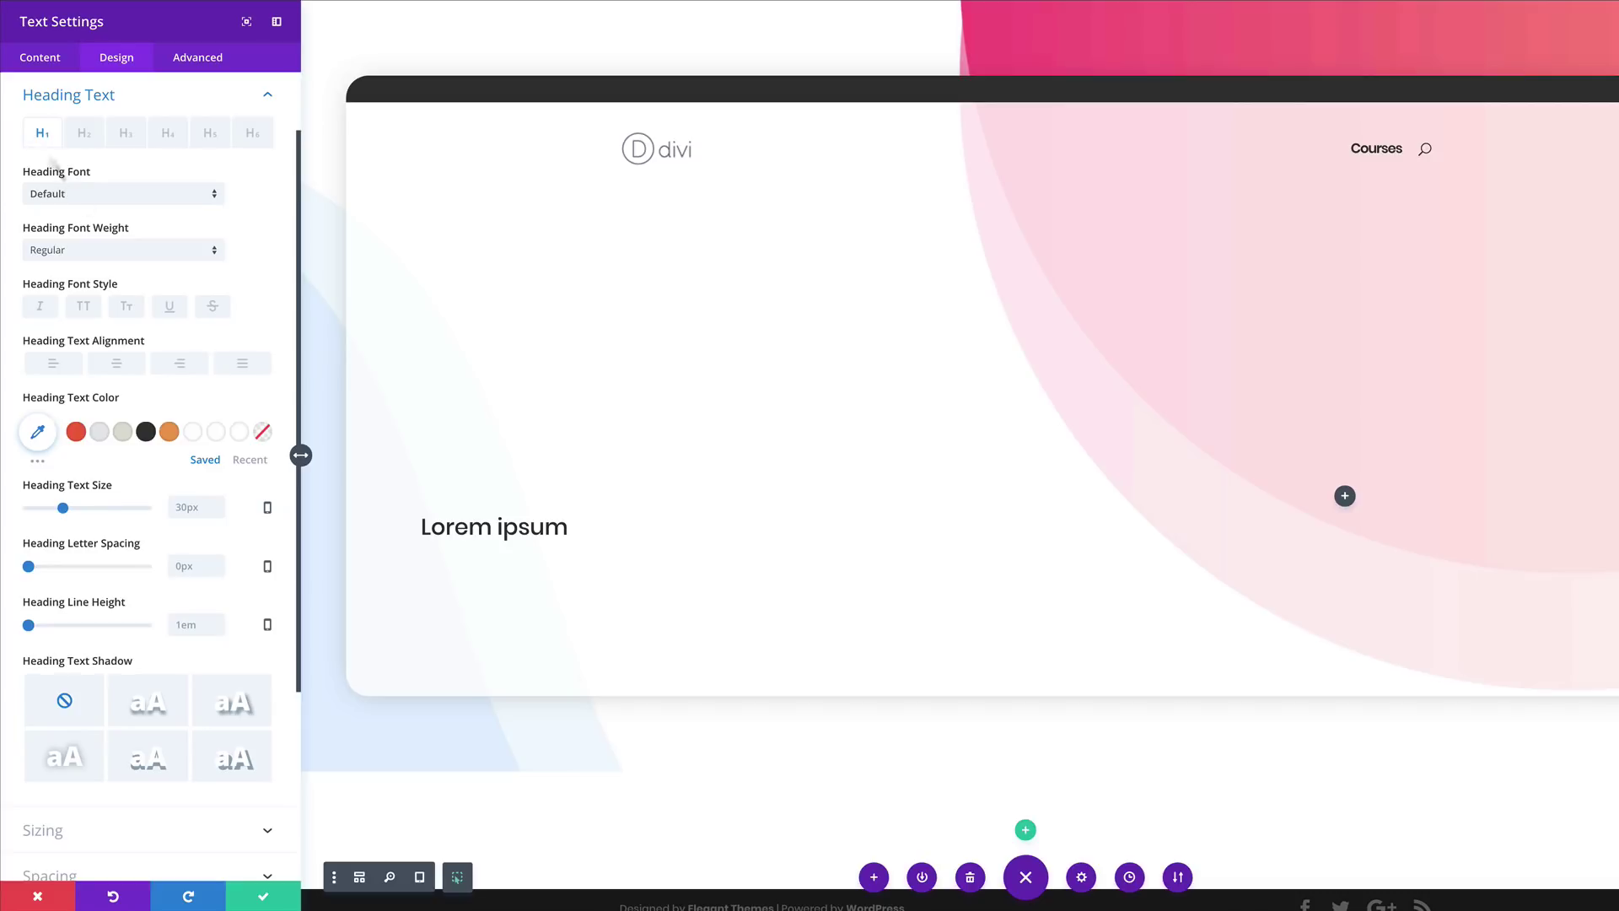
left_click(89, 197)
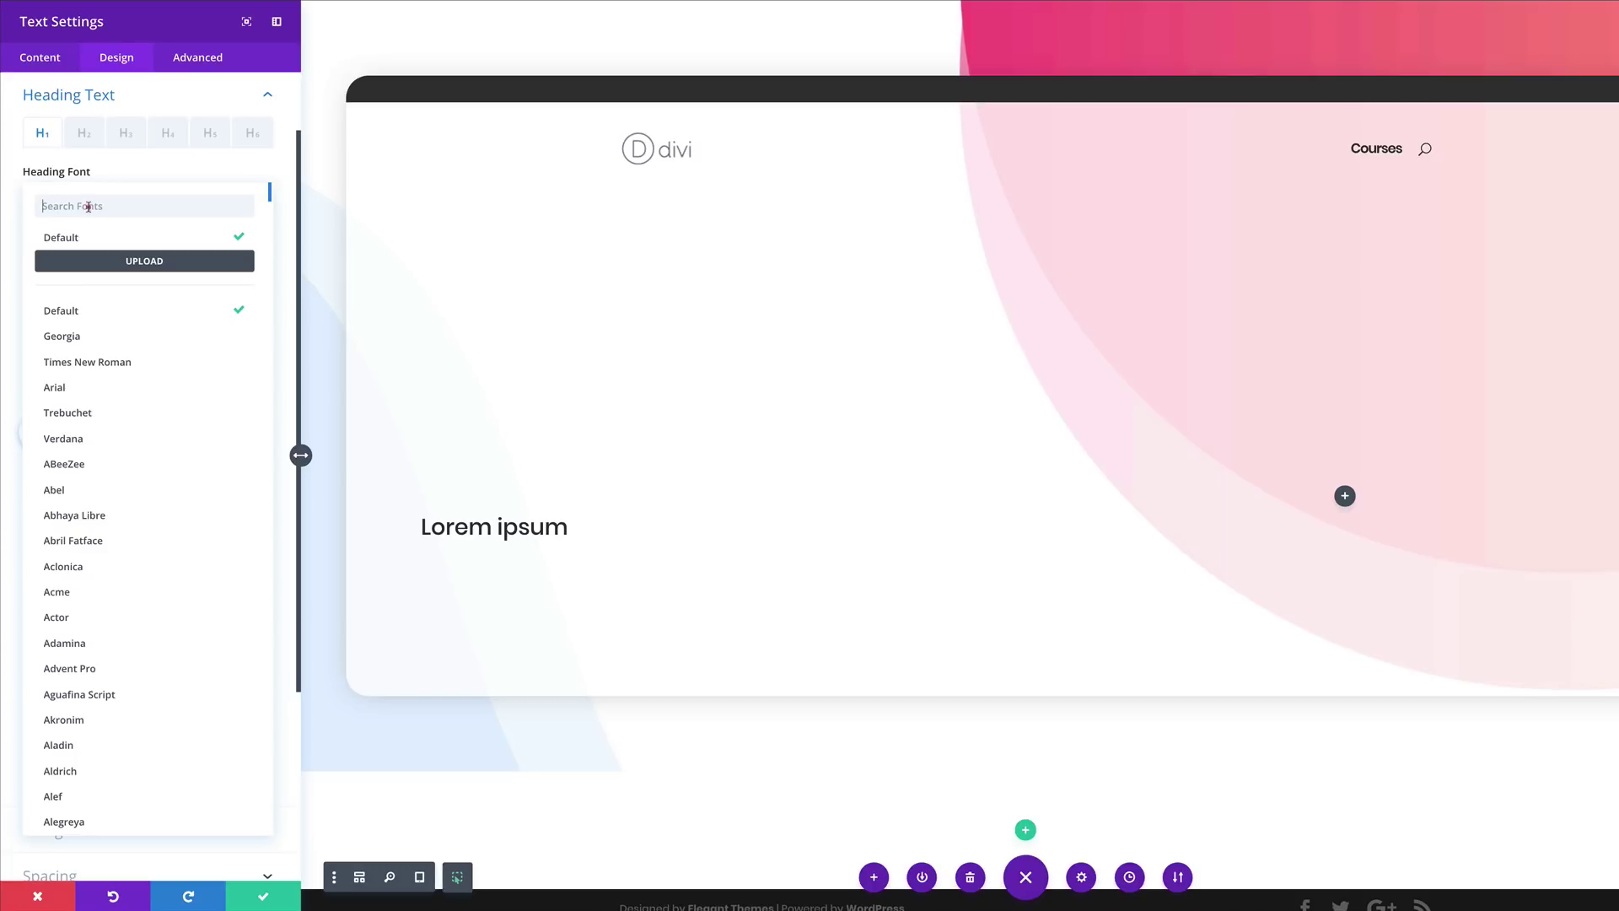
left_click(88, 206)
type("popp")
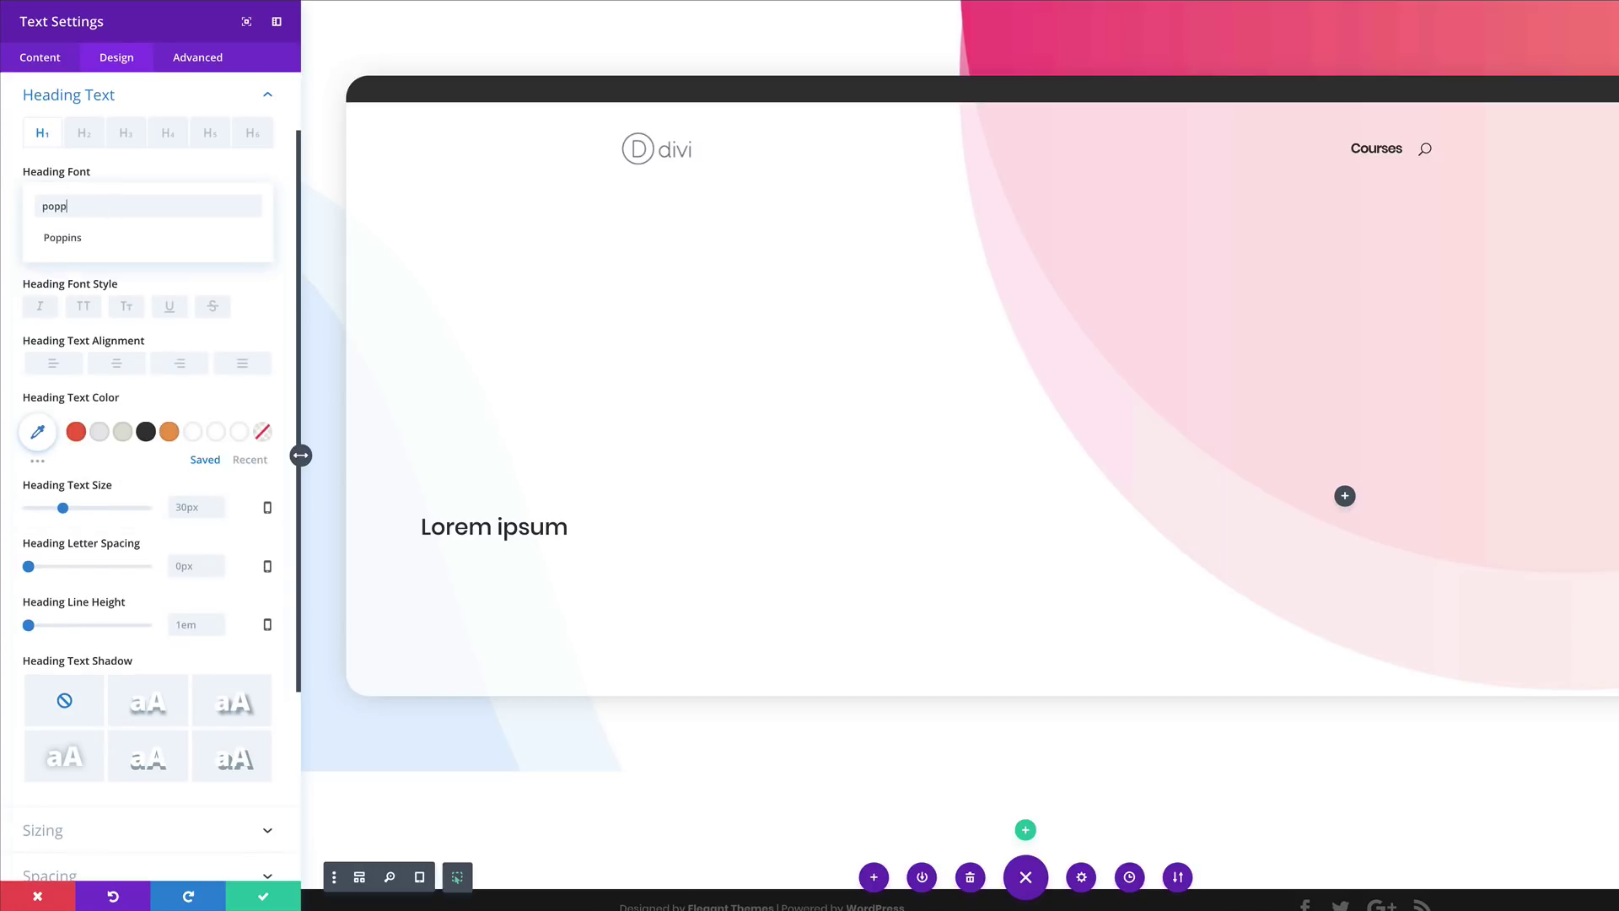
left_click(65, 238)
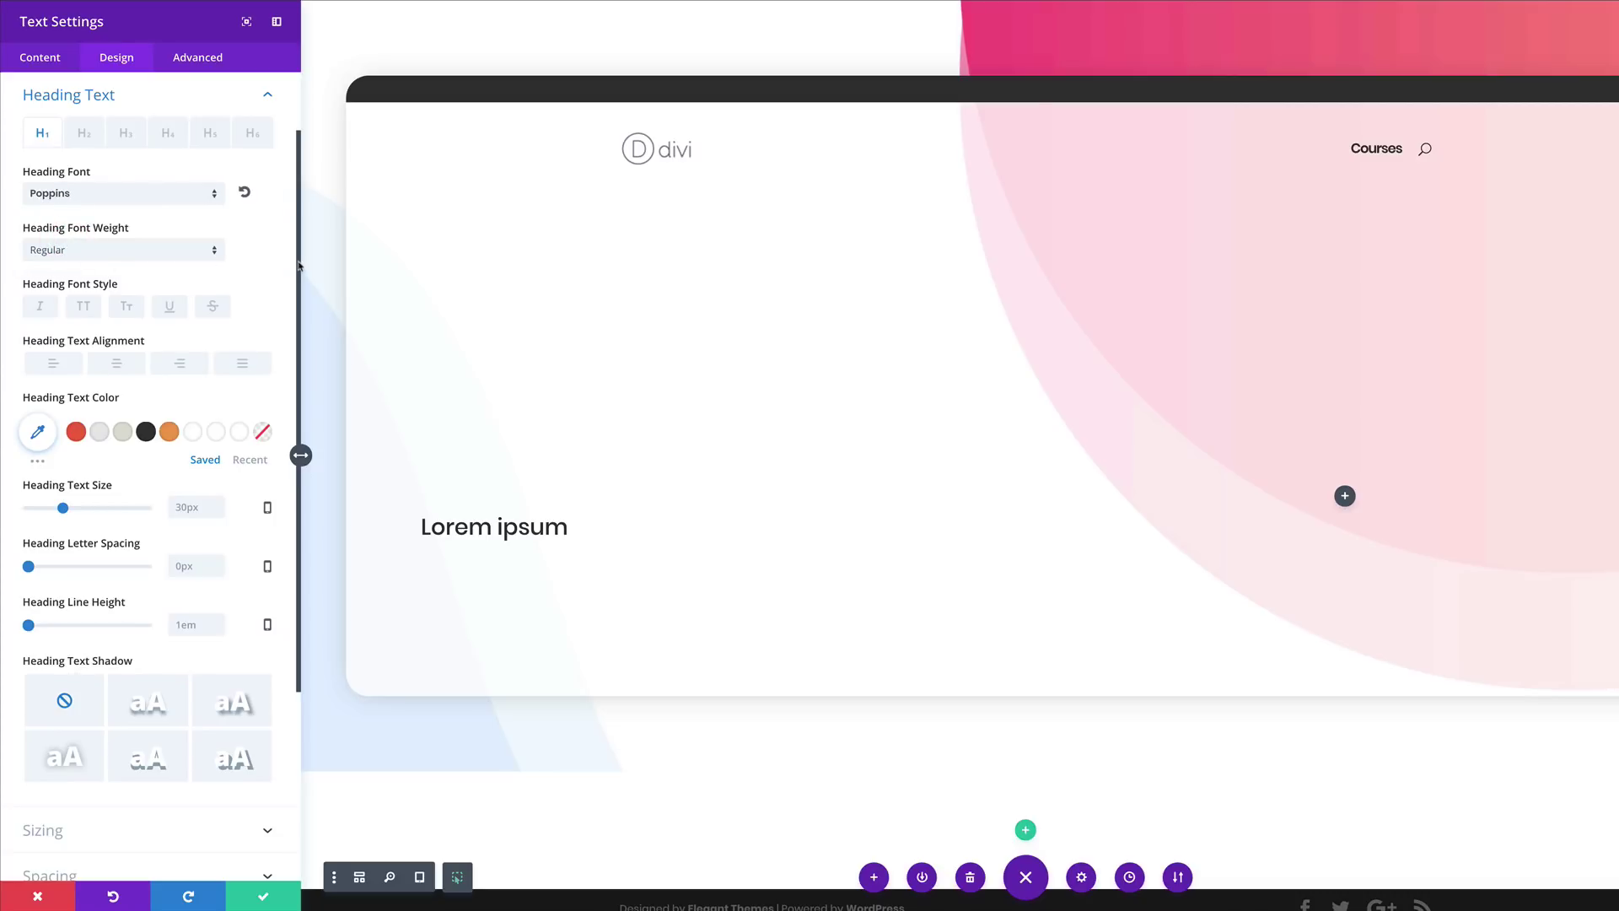
left_click(131, 252)
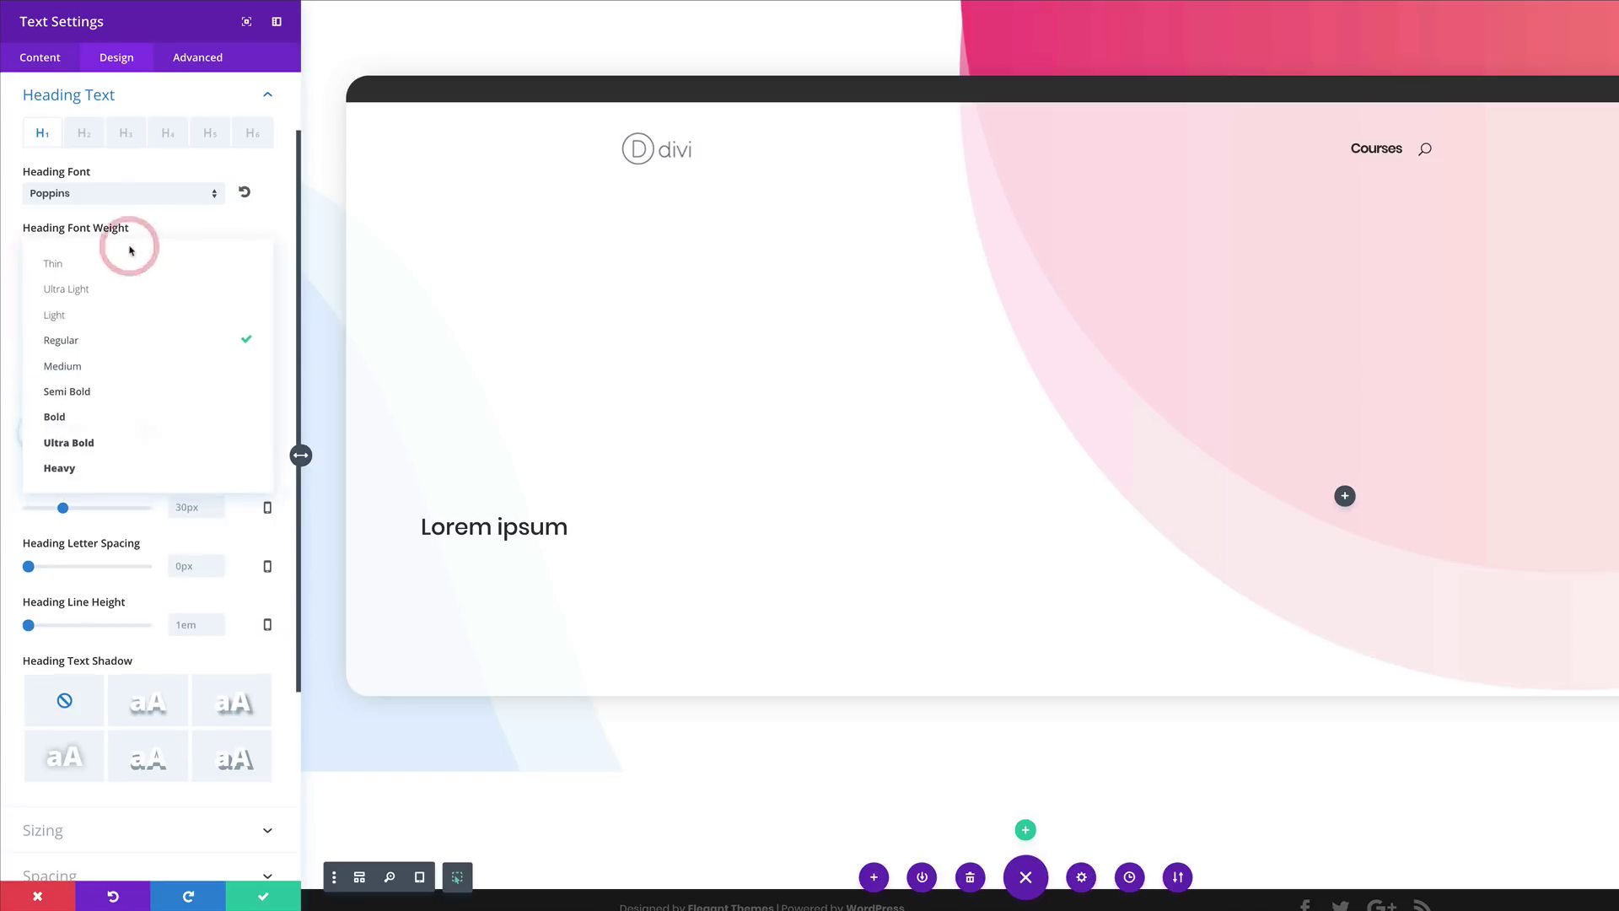
left_click(131, 371)
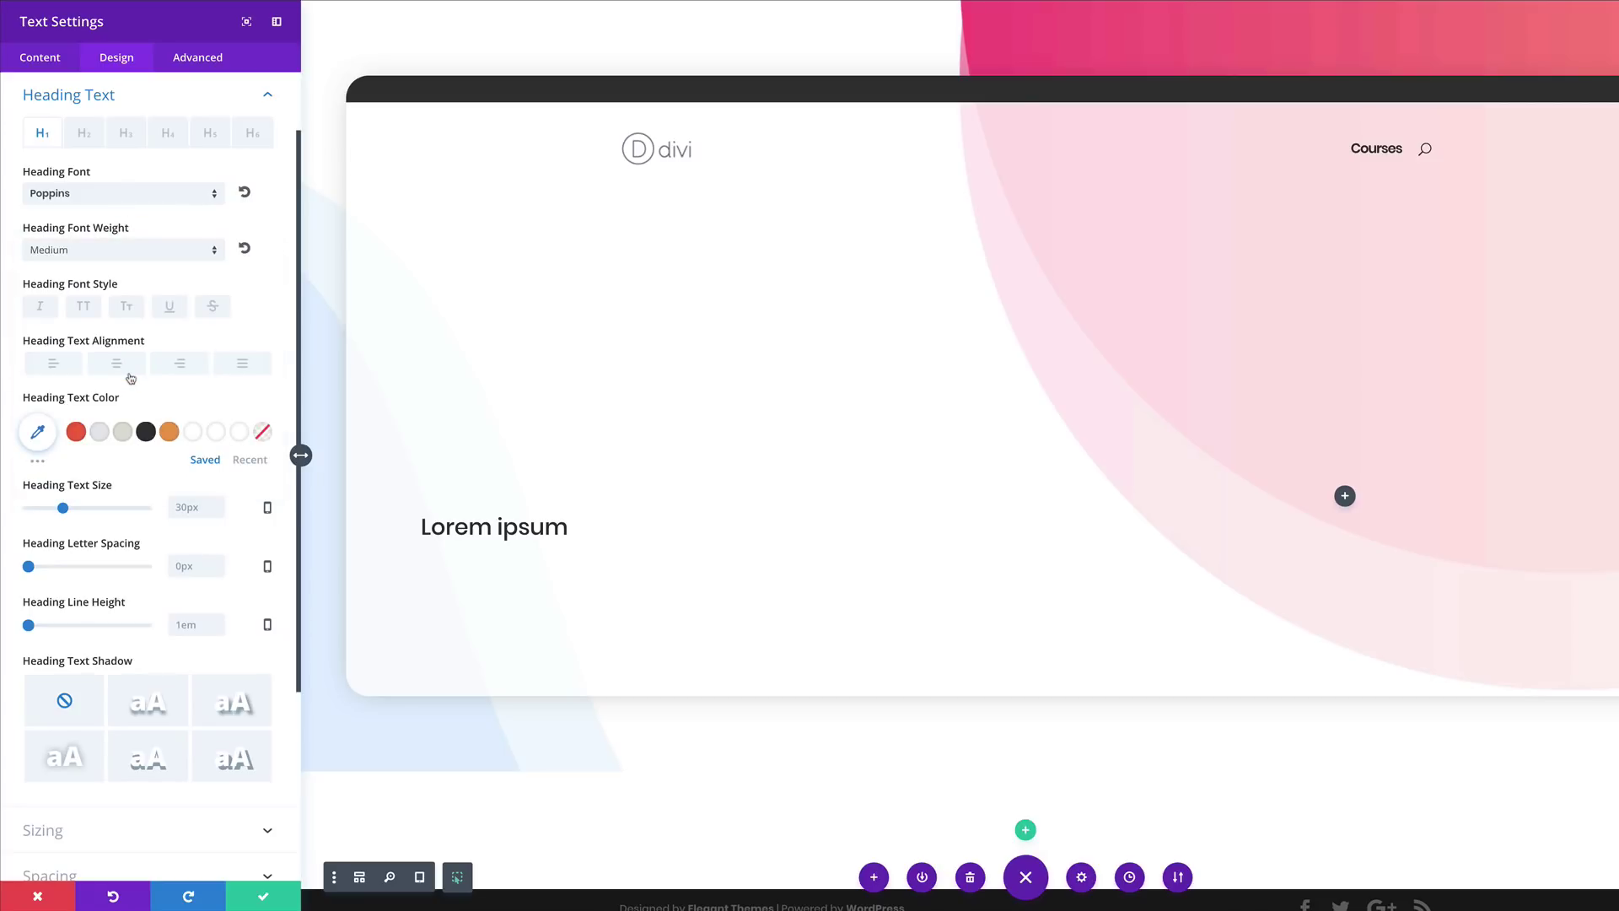
- Size the heading 120px on desktop, 60px on tablet, adjust smartphone size, and save
scroll(180, 464, "down", 1)
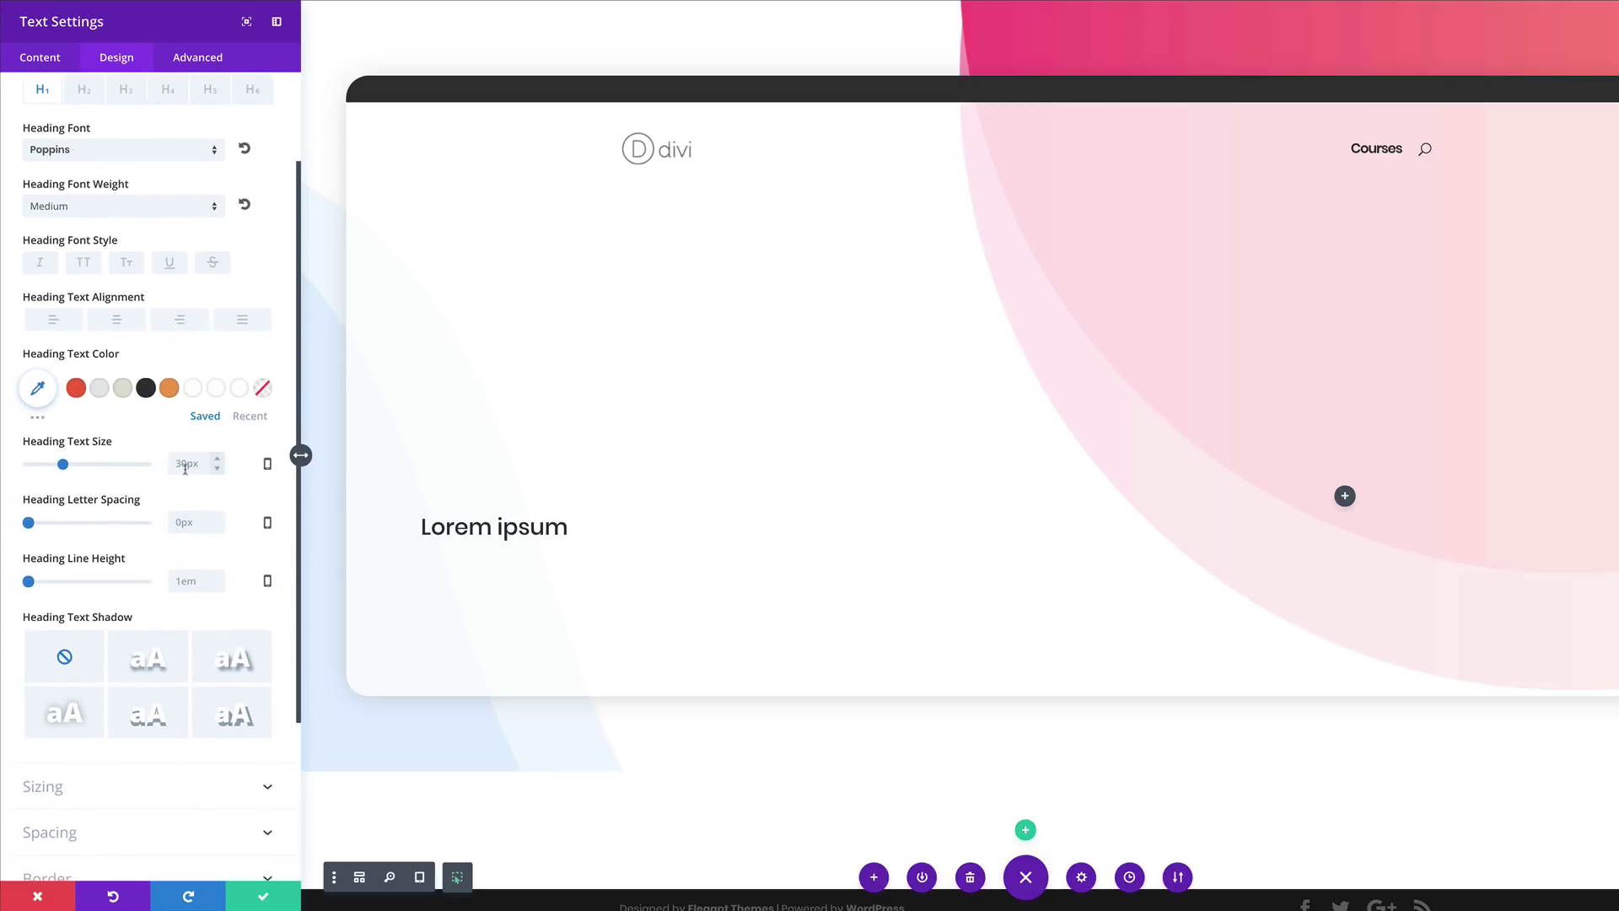
left_click(181, 464)
type("120")
left_click(268, 464)
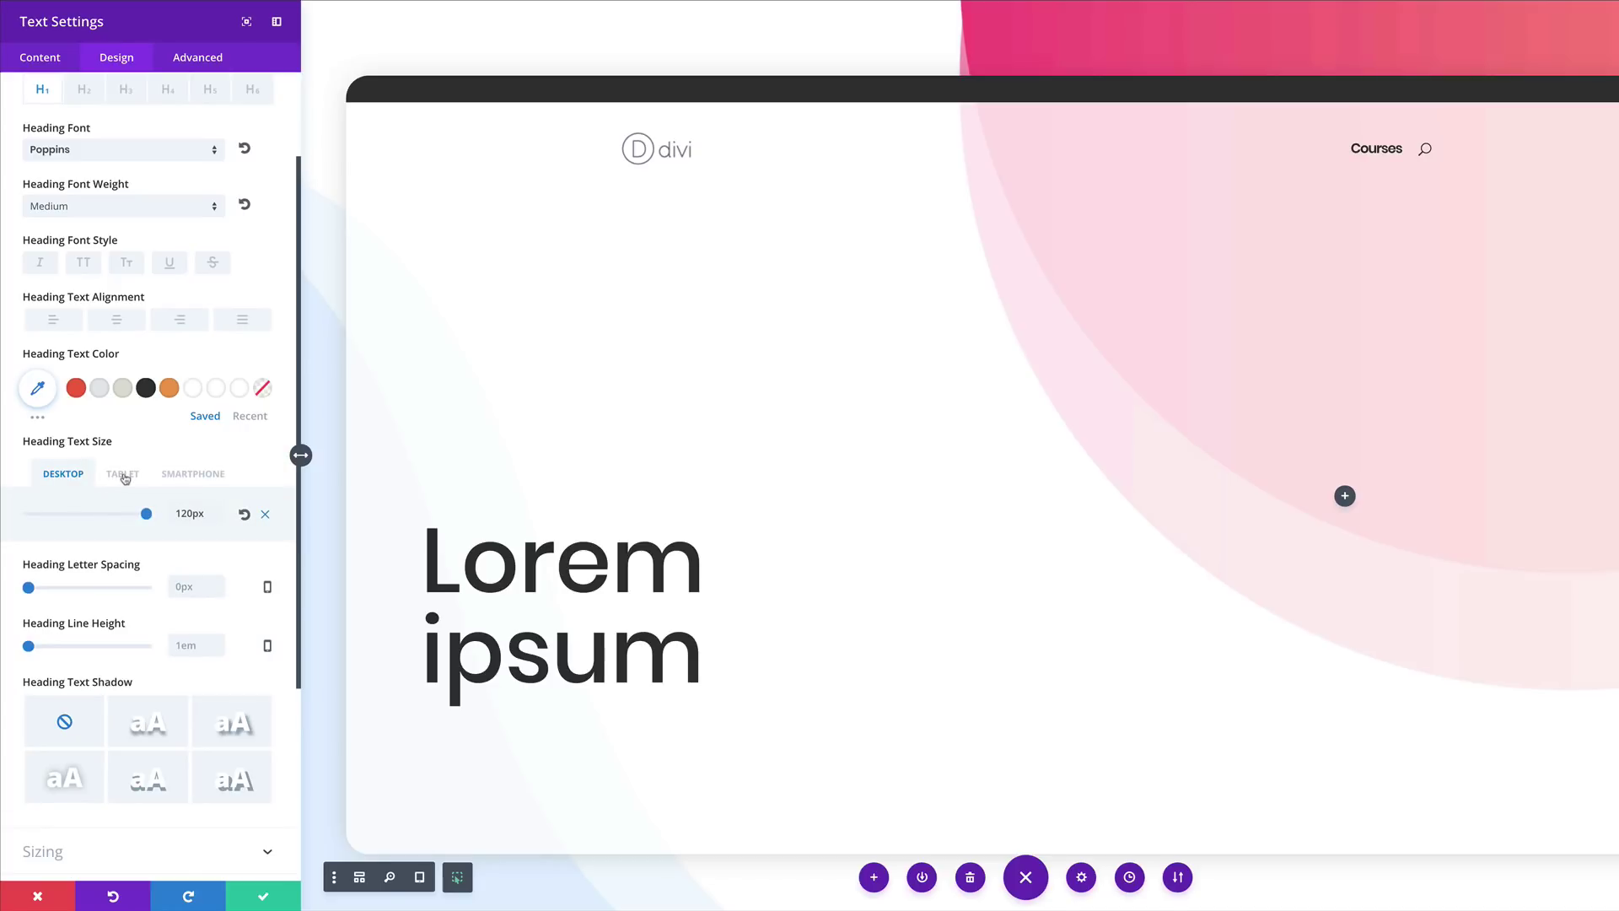
left_click(124, 475)
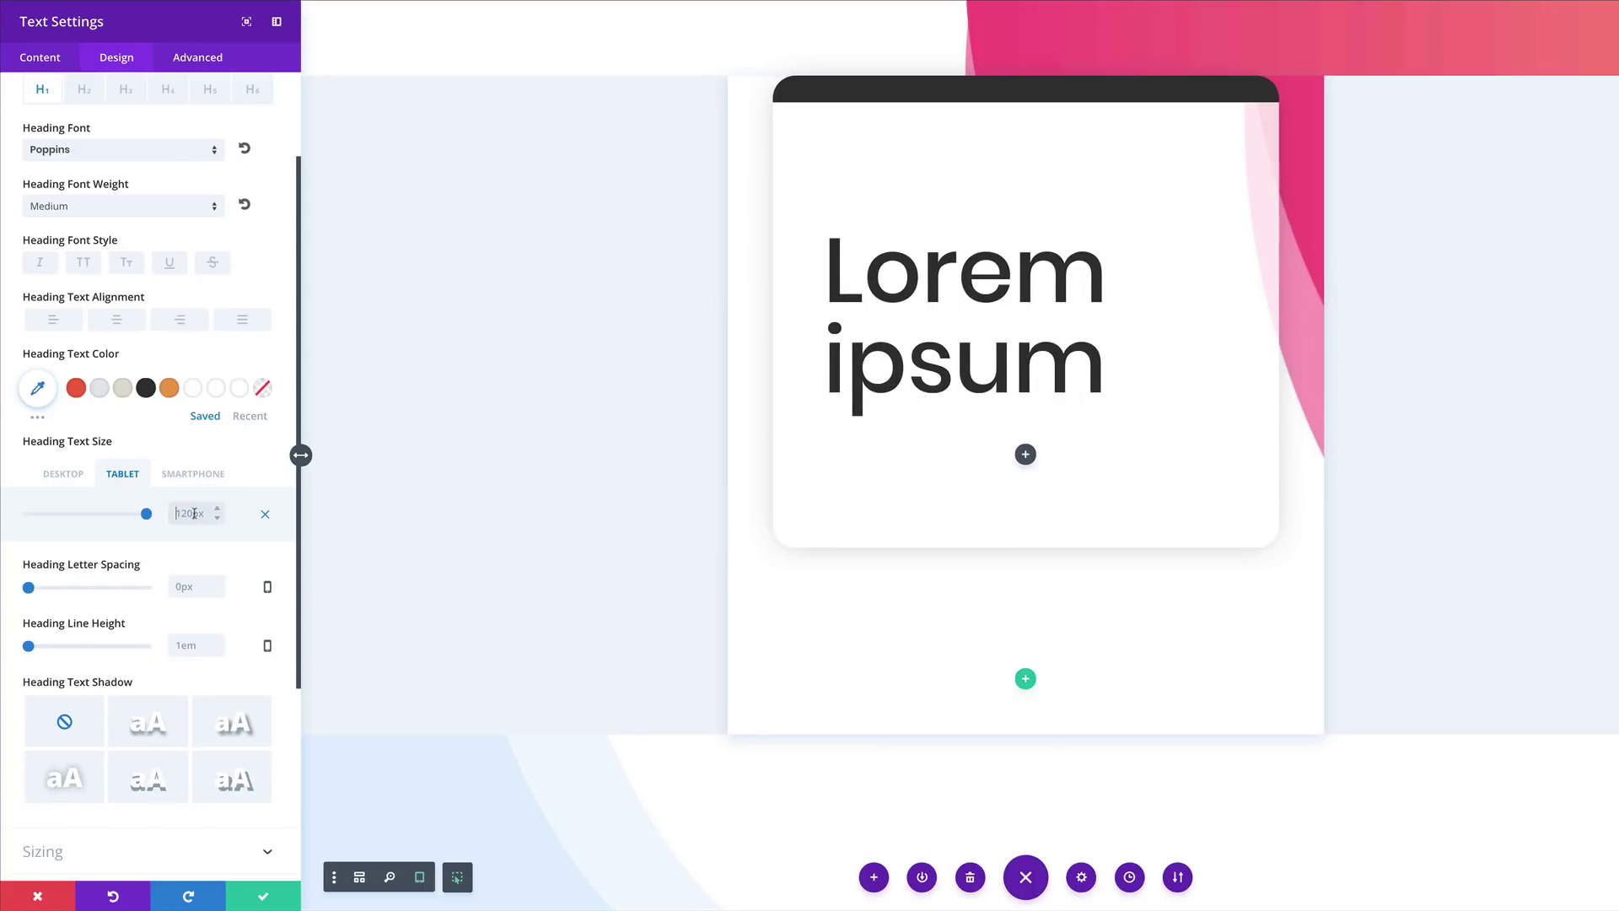
type("60")
left_click(193, 474)
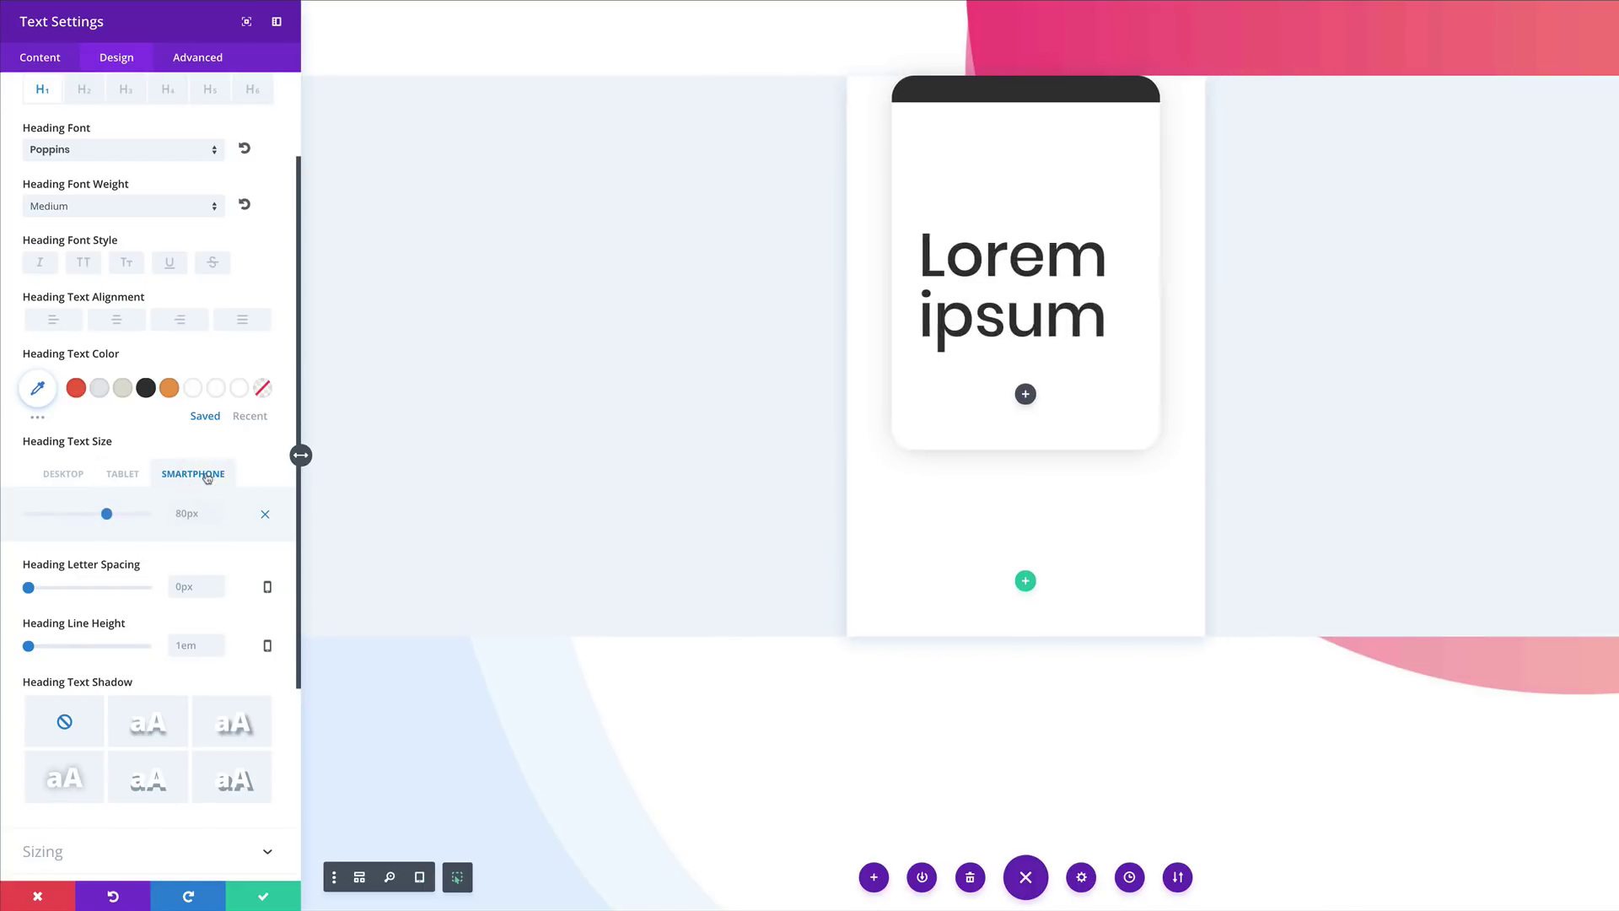
left_click(181, 513)
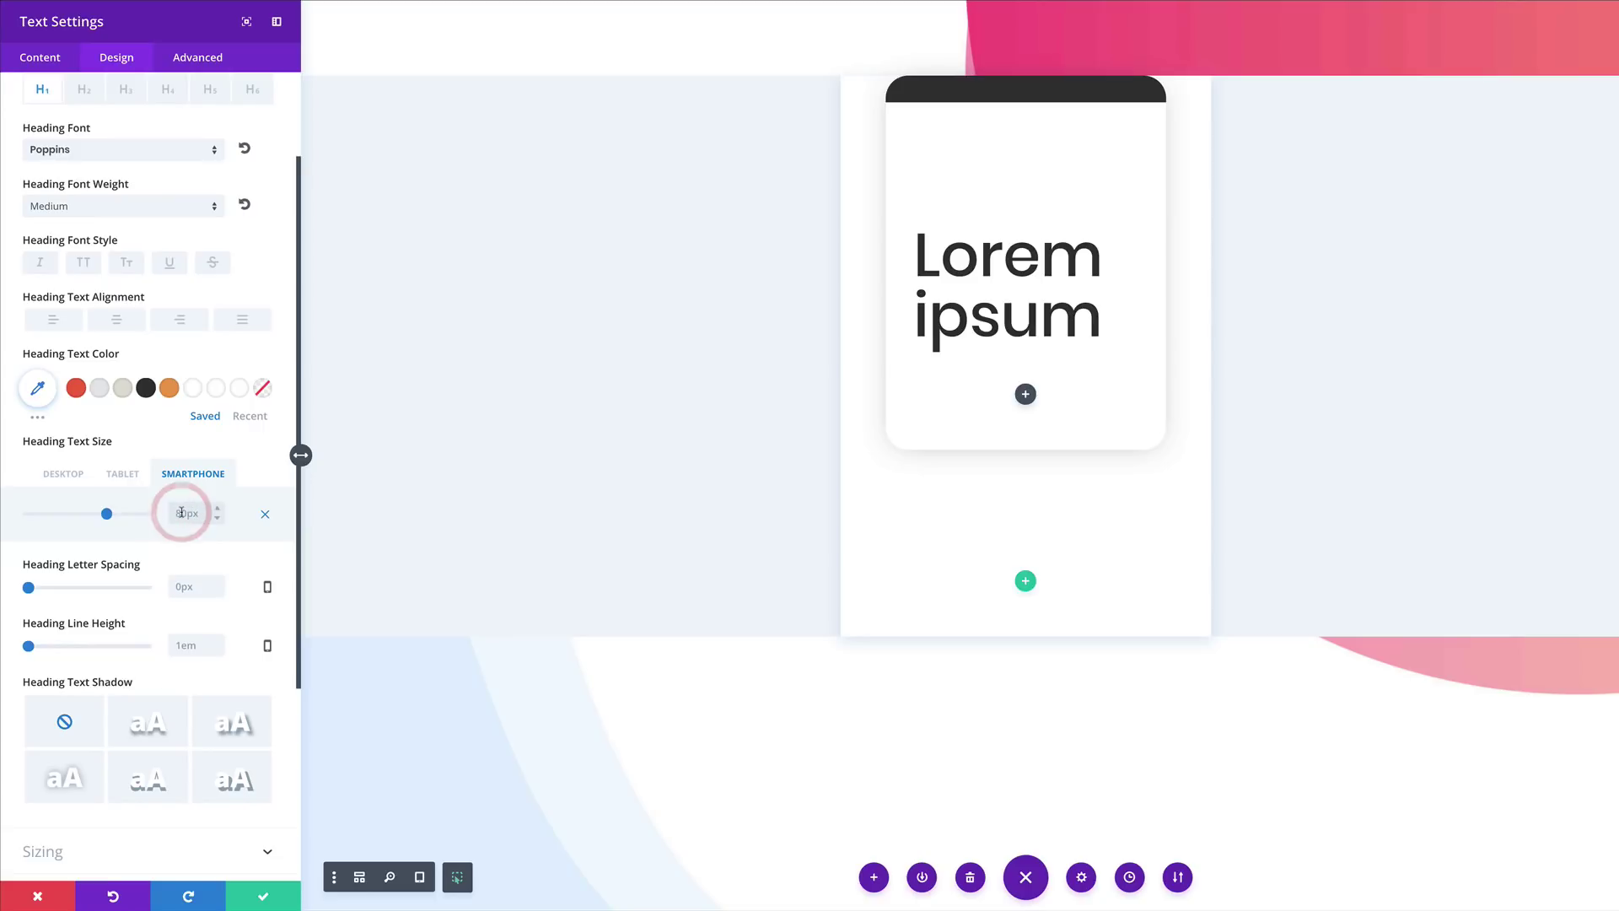
left_click(260, 895)
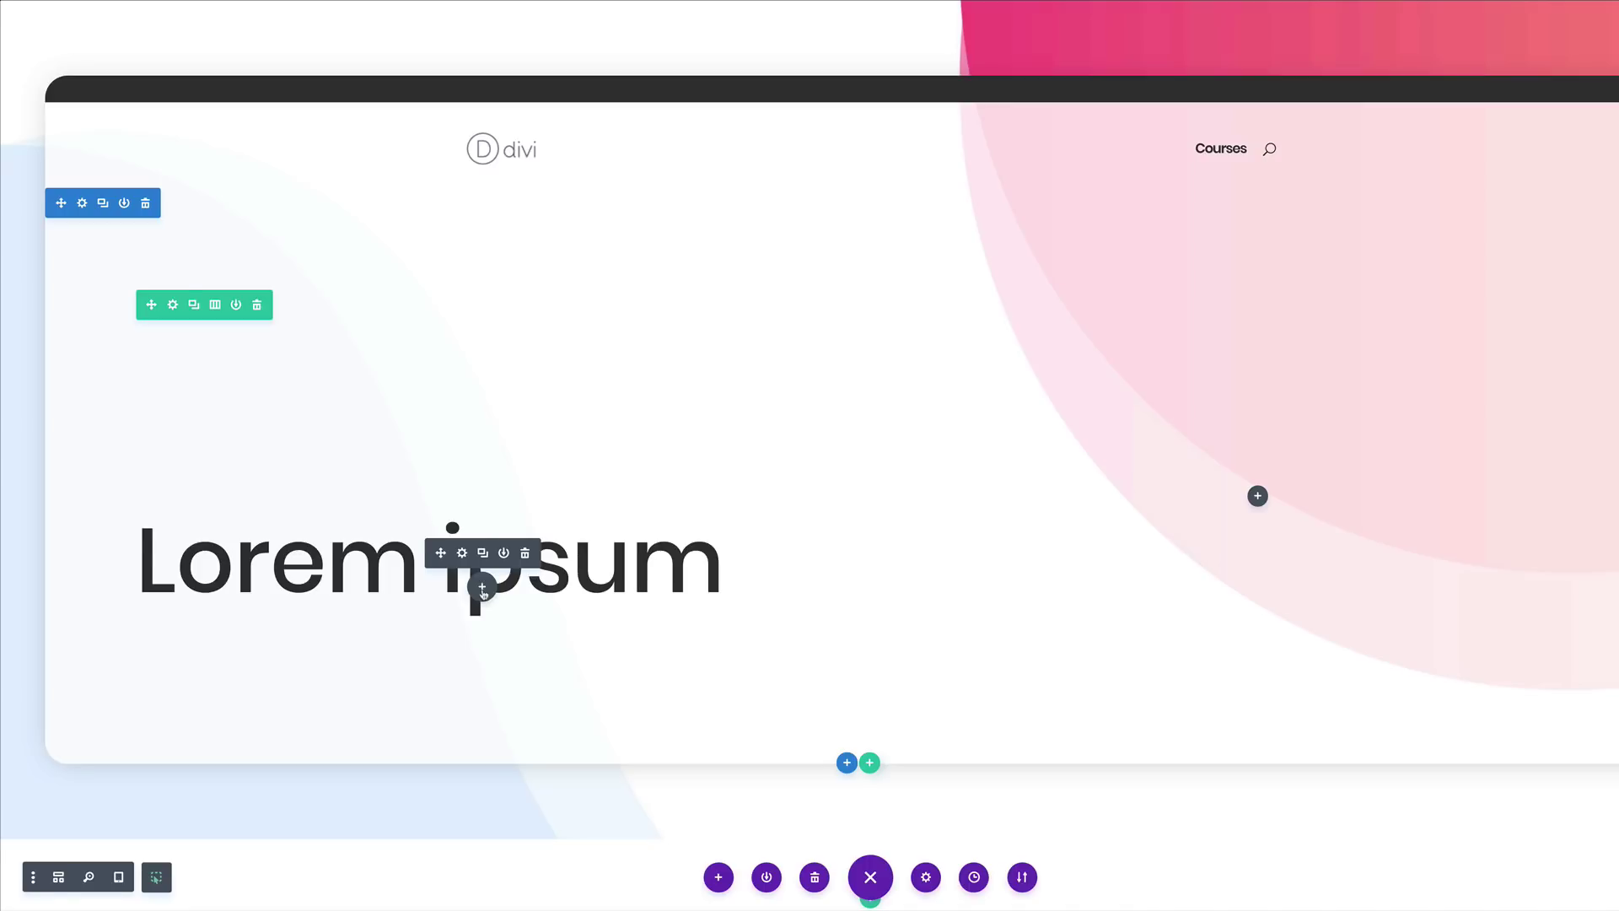
- Add a Text module below the heading and set its body font to Poppins
left_click(483, 589)
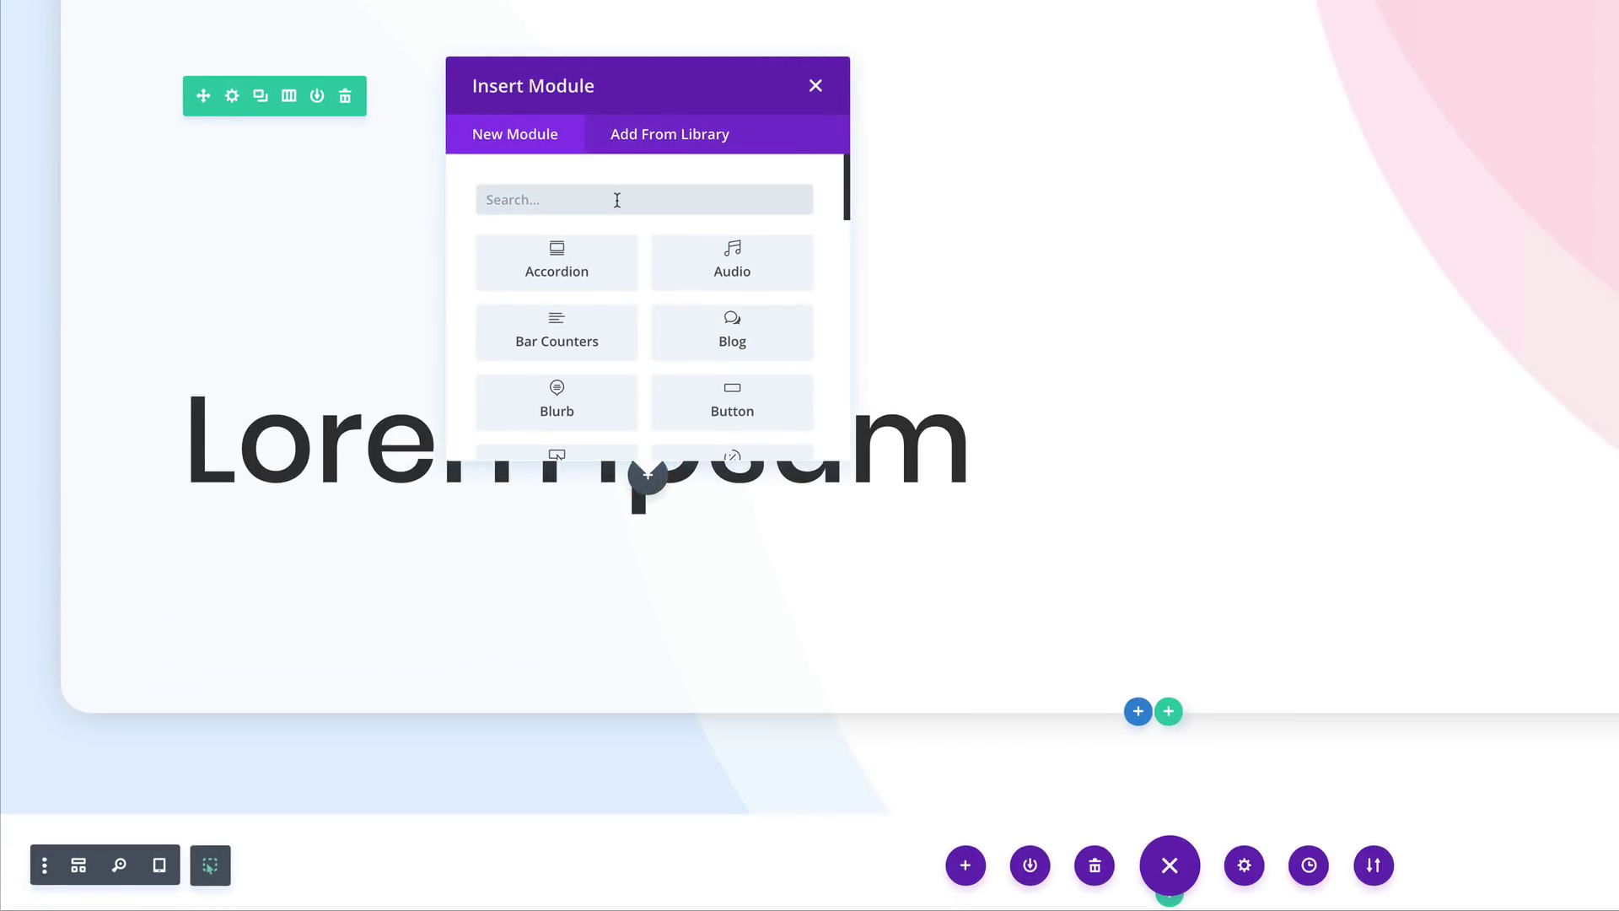
type("text")
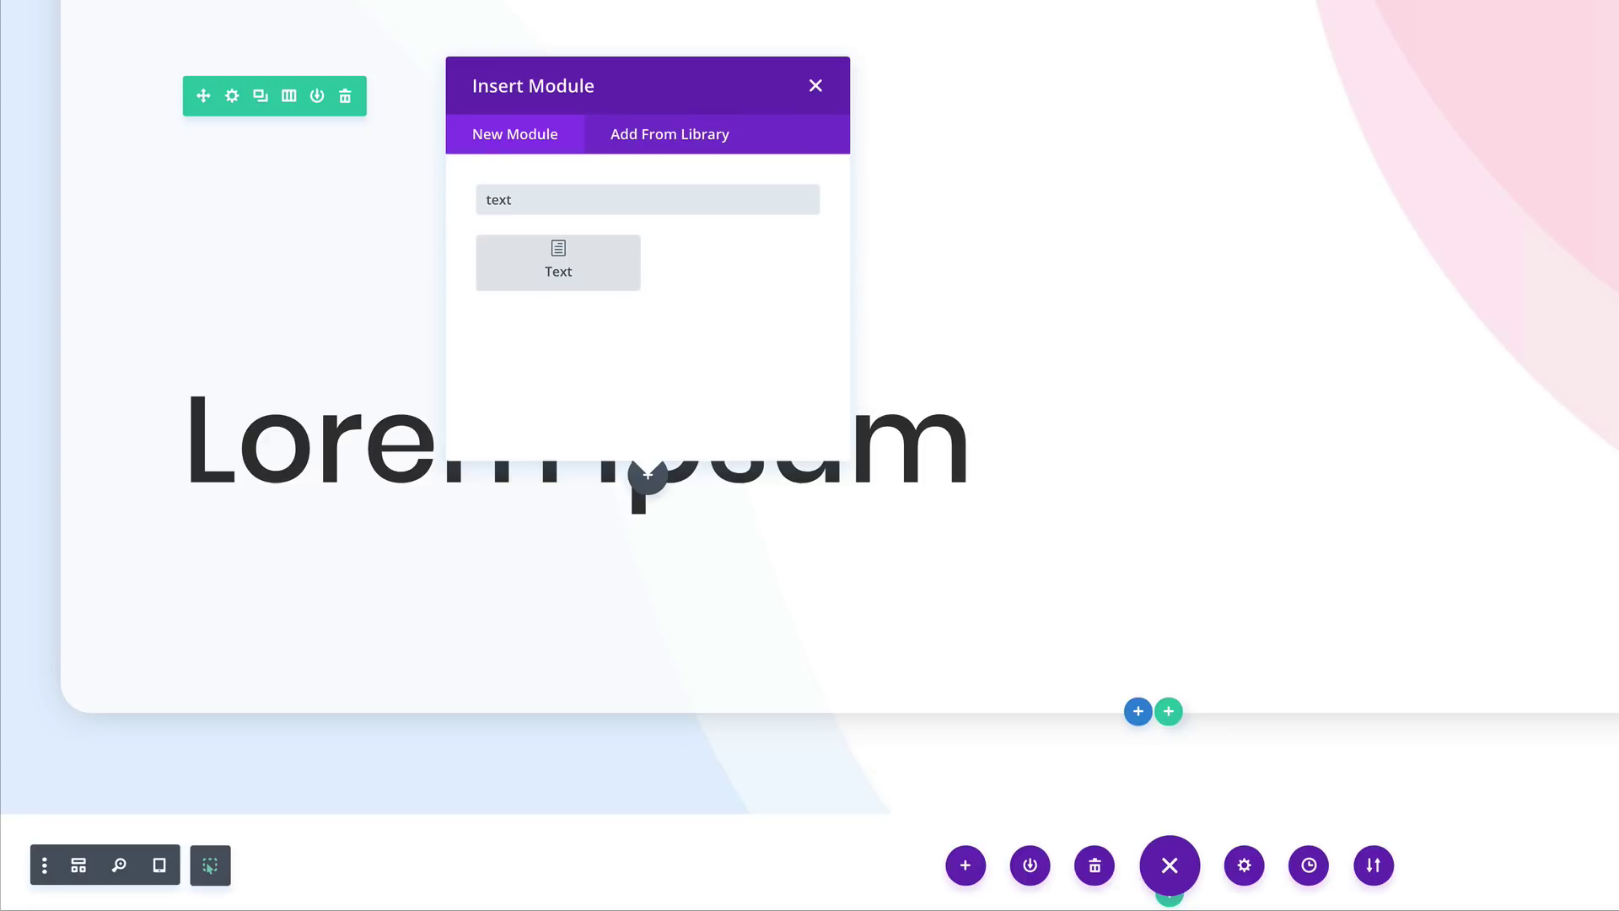
left_click(558, 263)
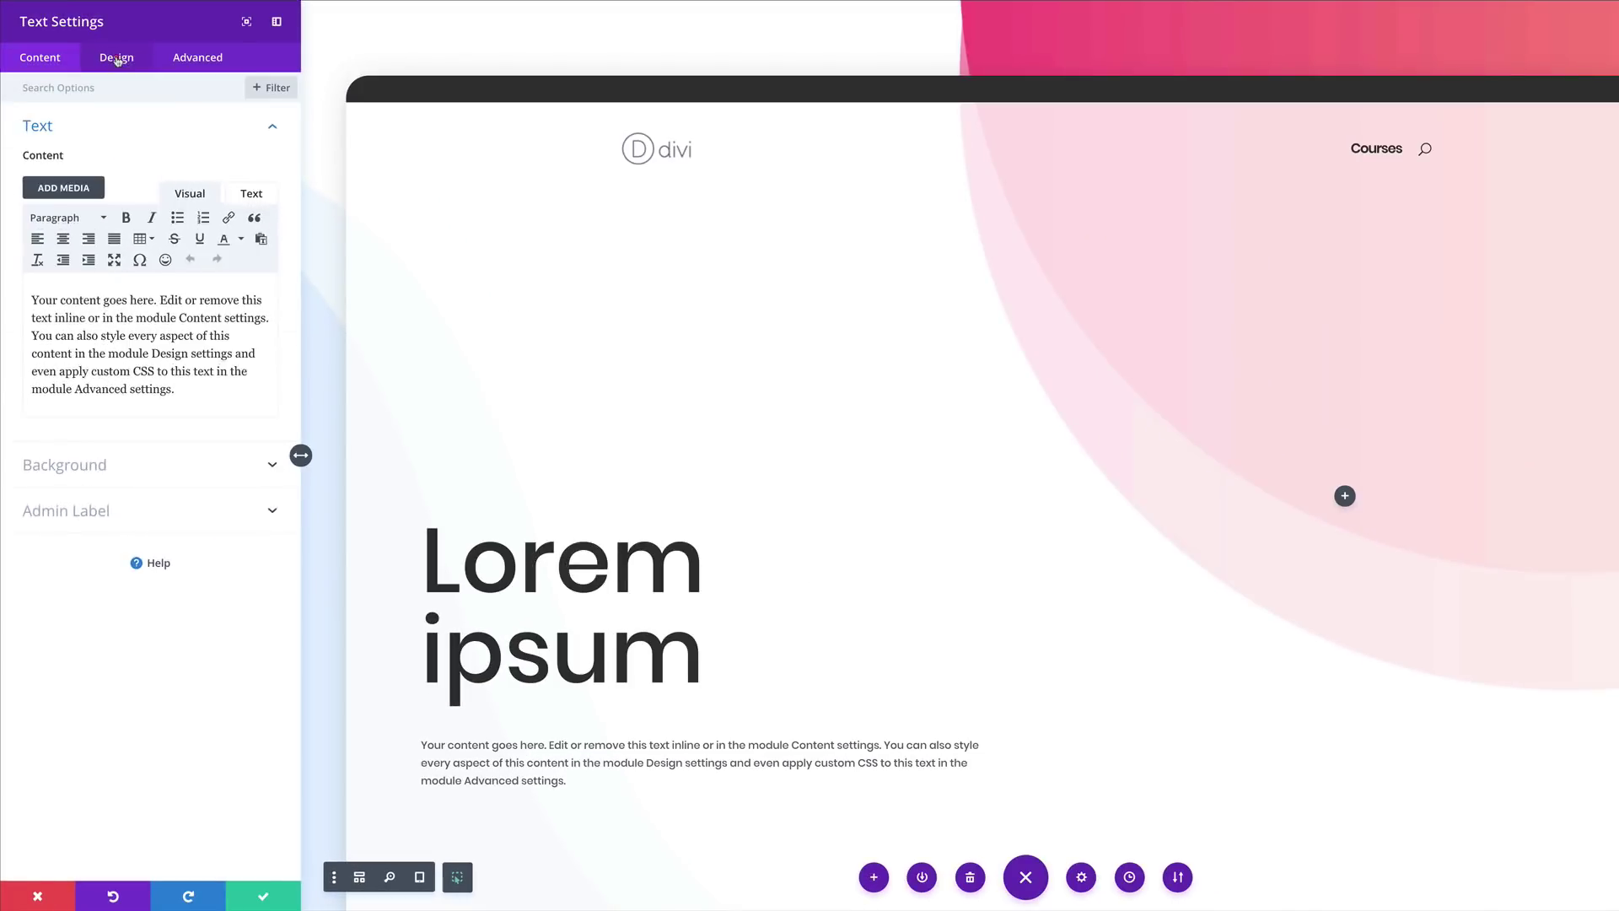
left_click(117, 57)
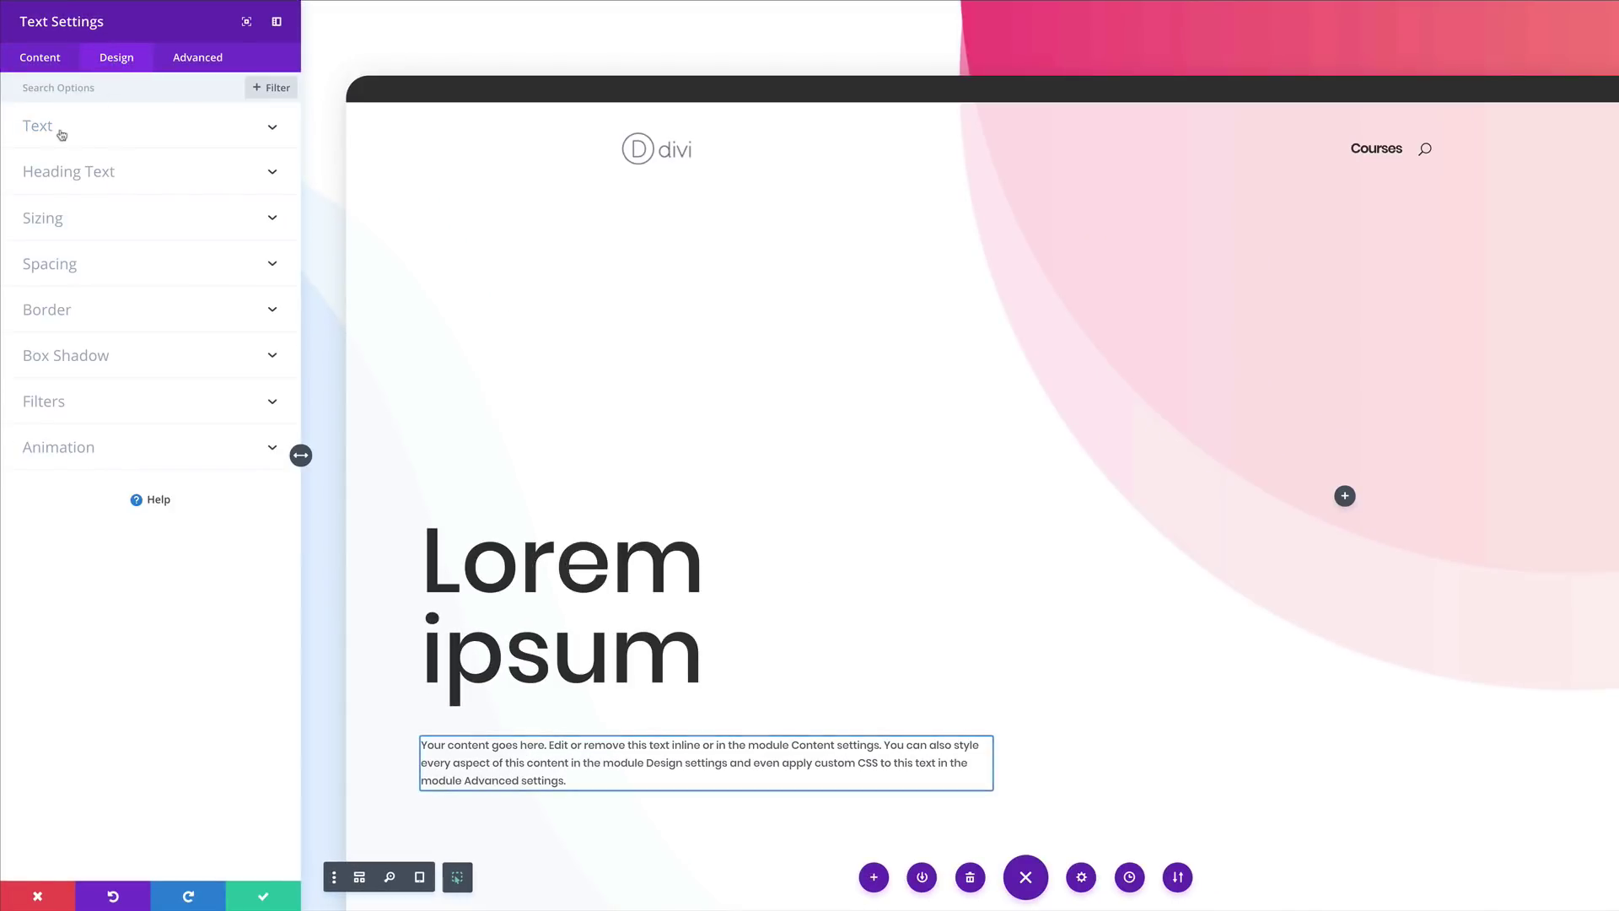
left_click(61, 131)
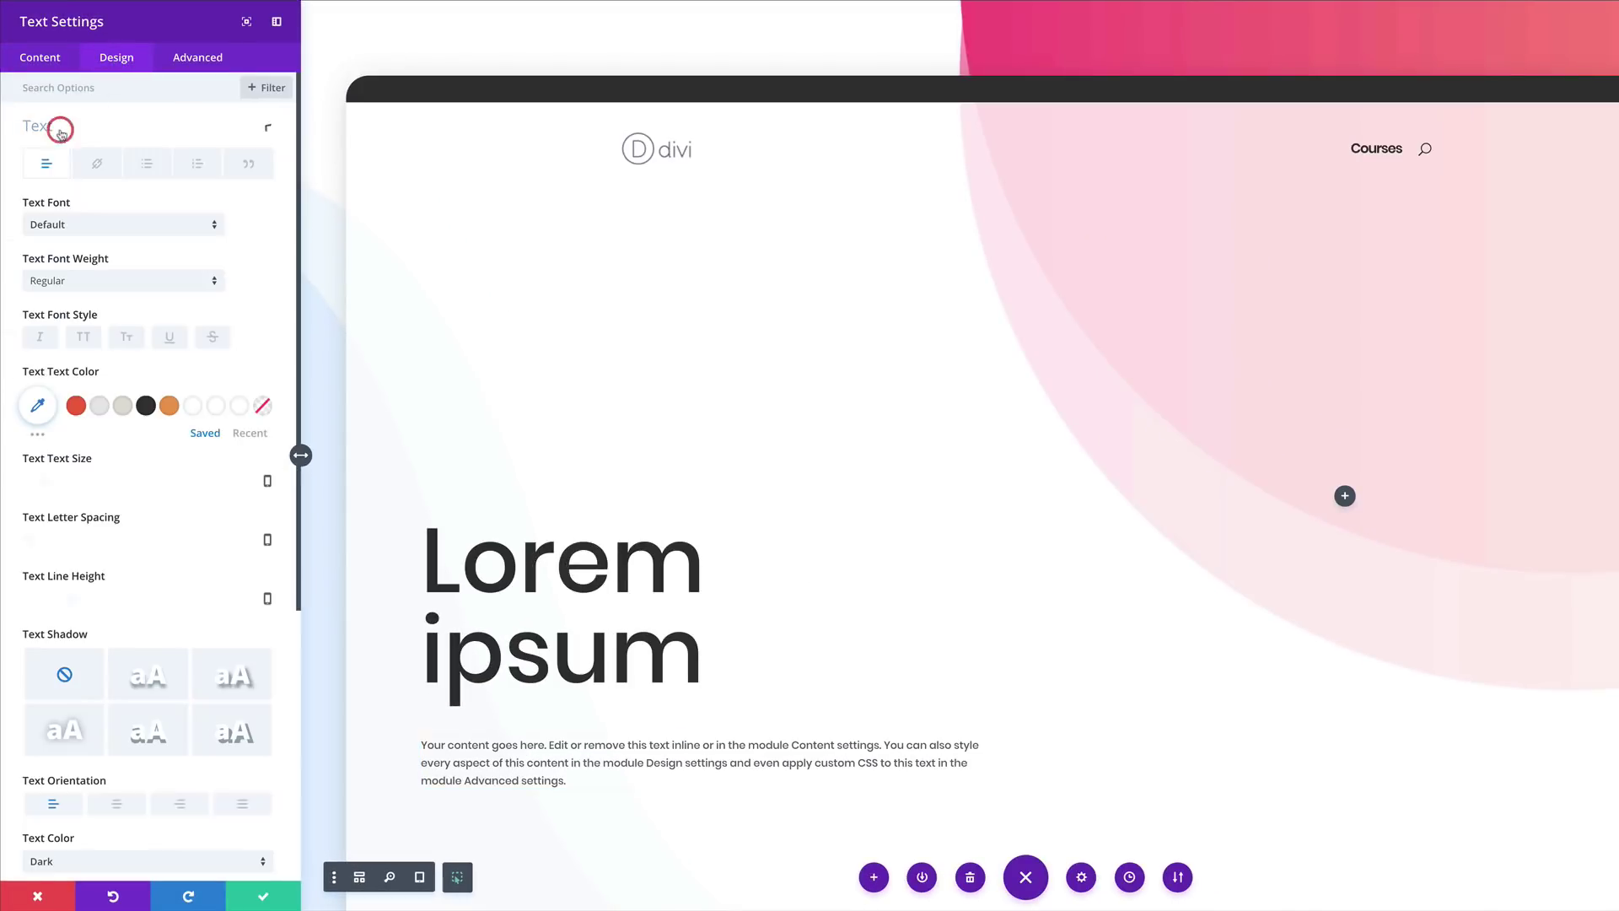
left_click(79, 226)
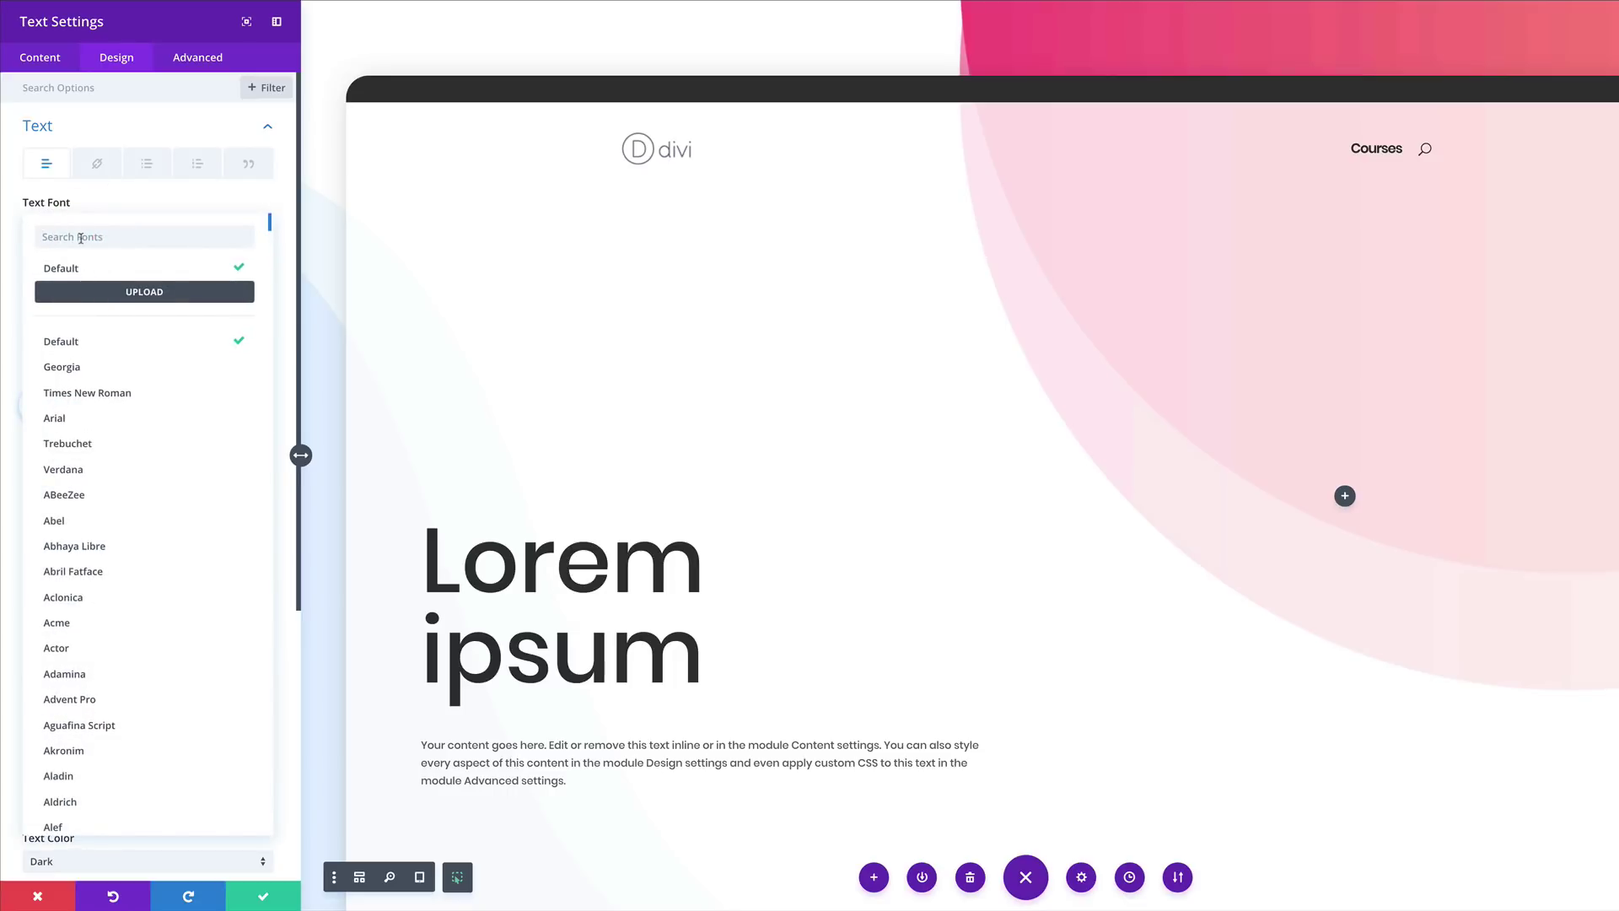
type("po")
left_click(83, 284)
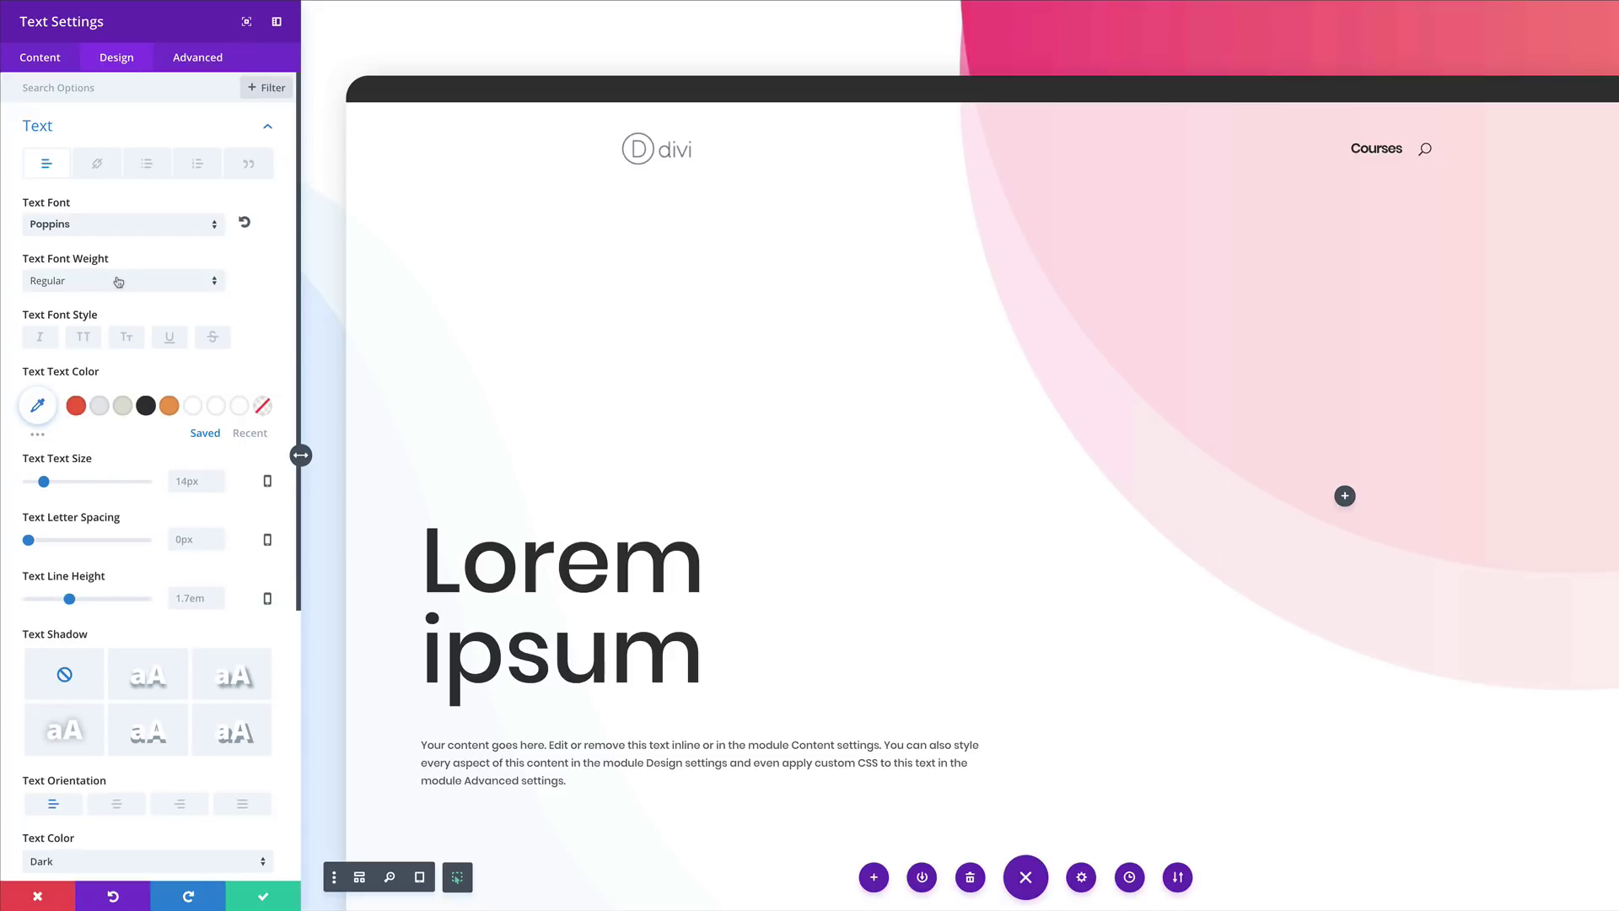
- Set paragraph text size 20px with 15px on tablet and phone, and 2em line height
double_click(181, 480)
type("20")
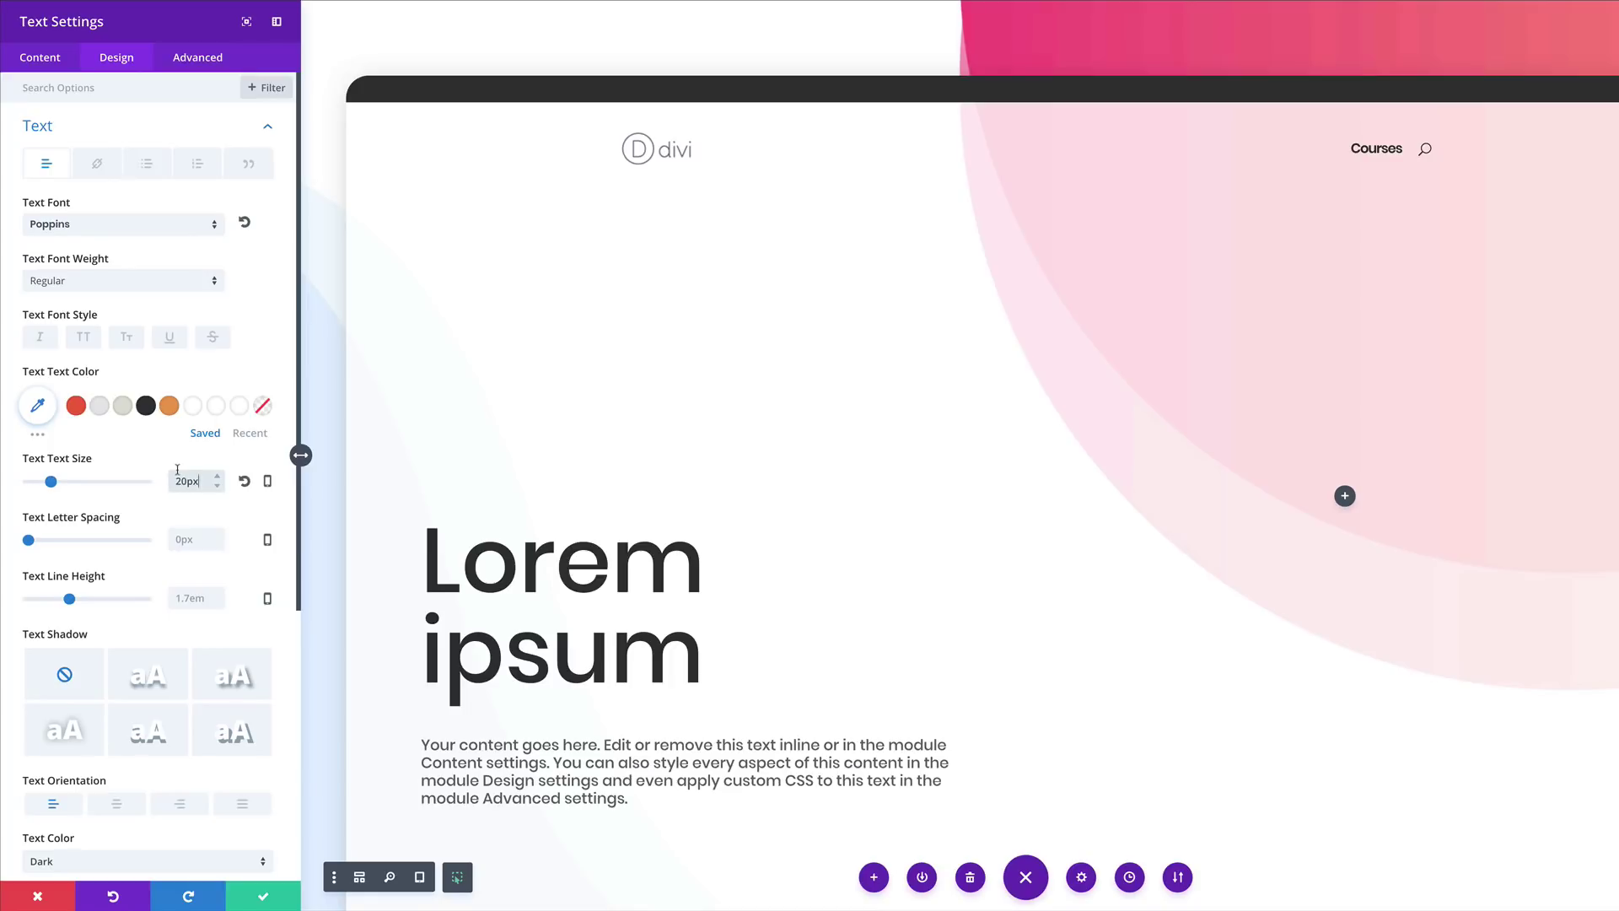
left_click(269, 483)
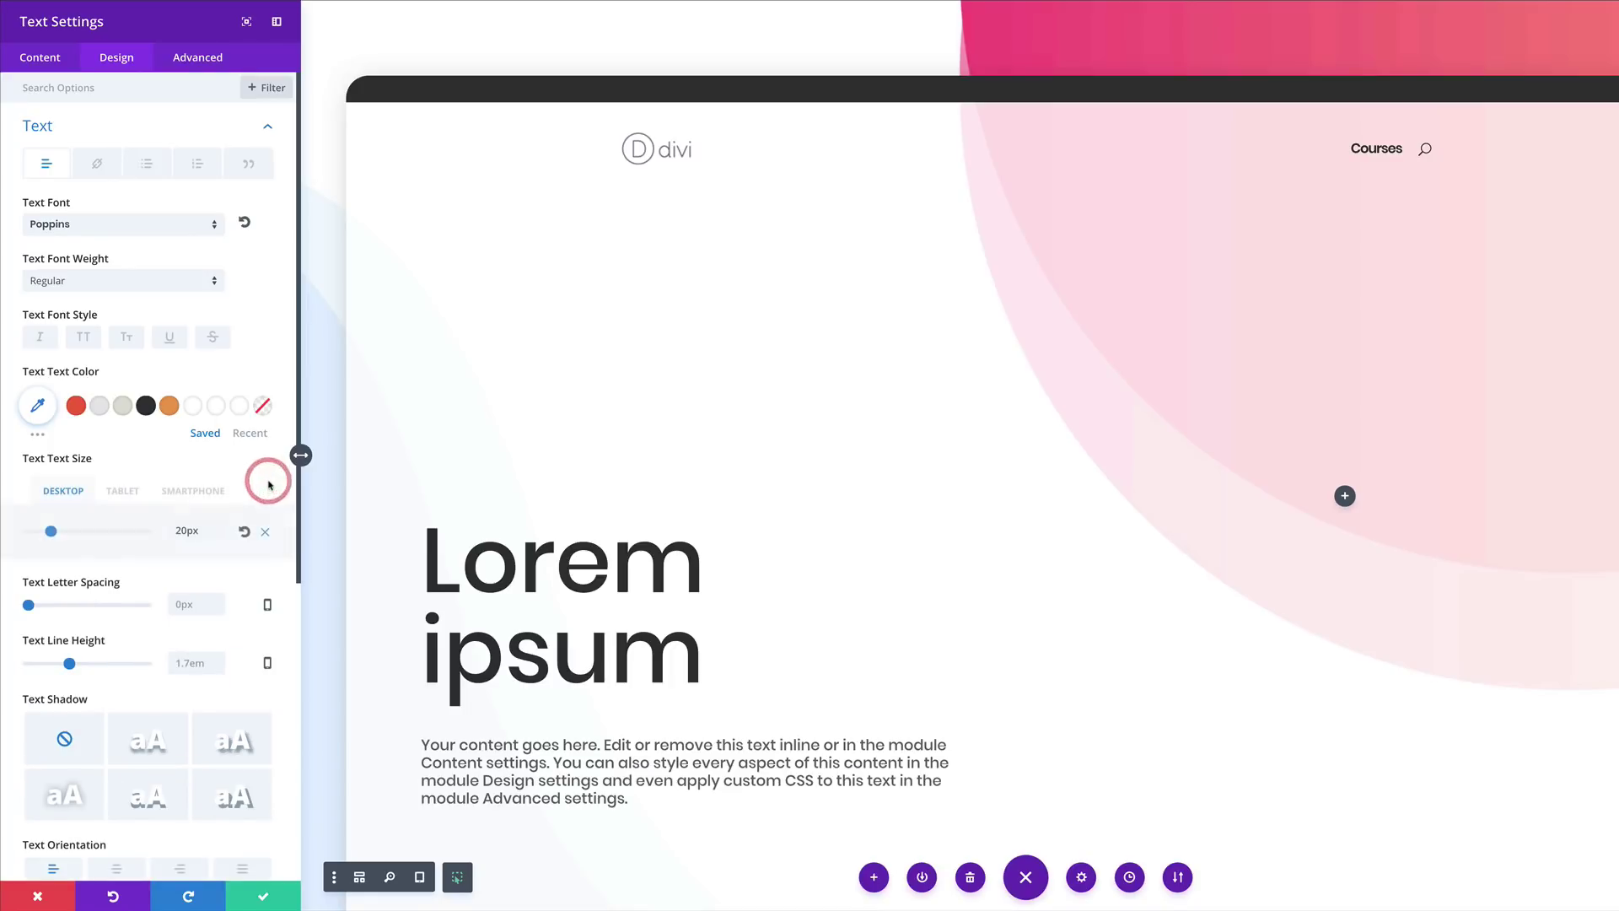
left_click(129, 491)
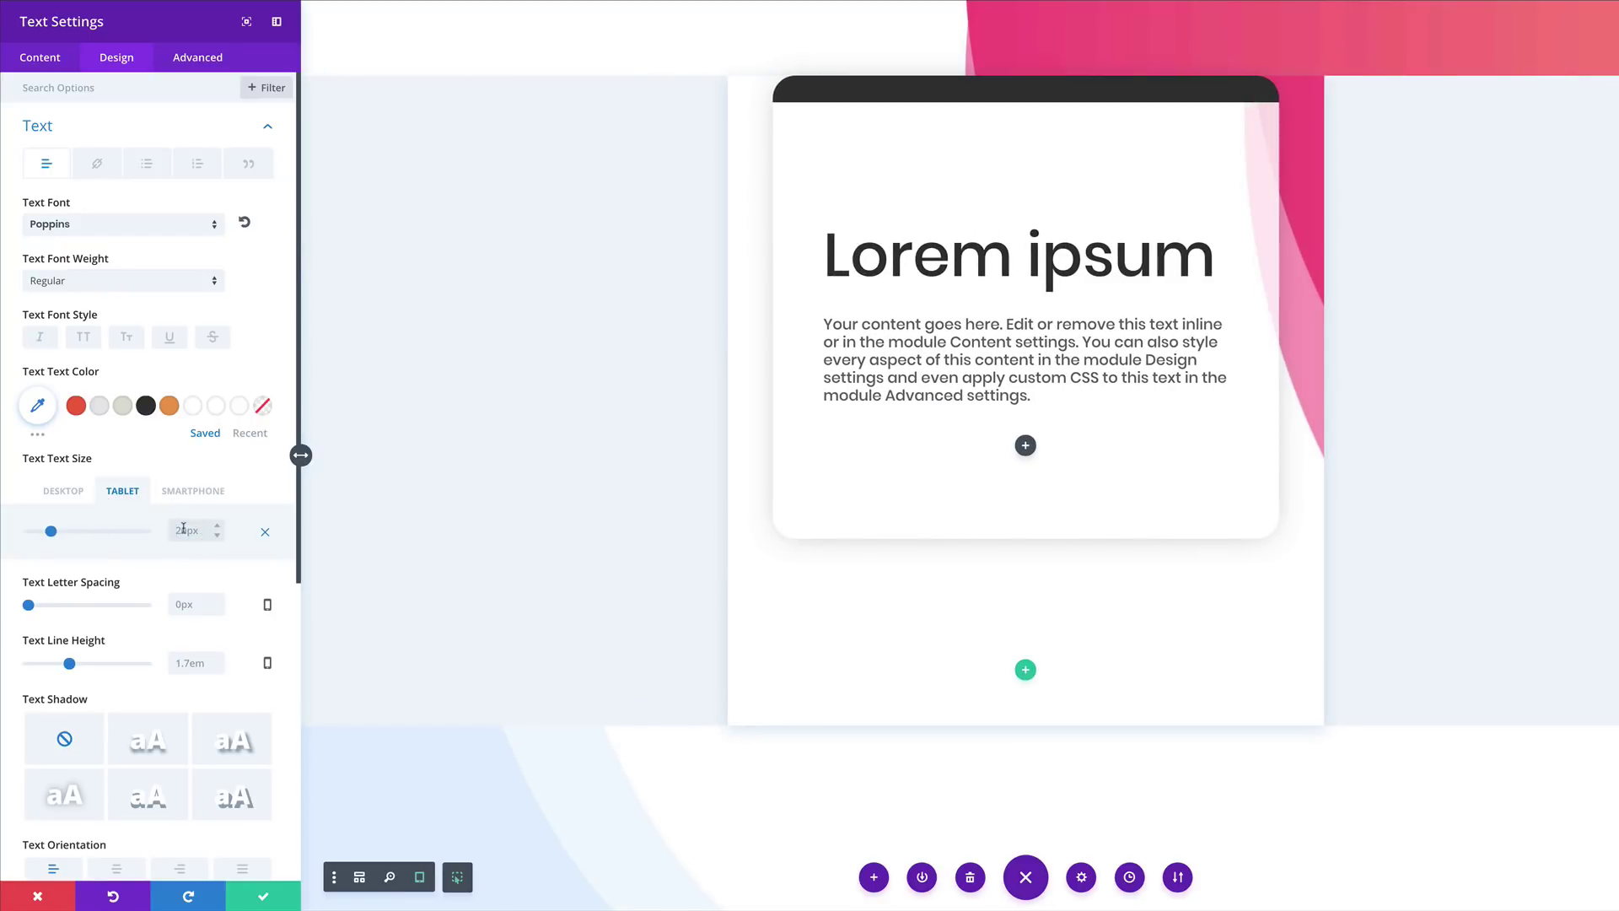
left_click(213, 492)
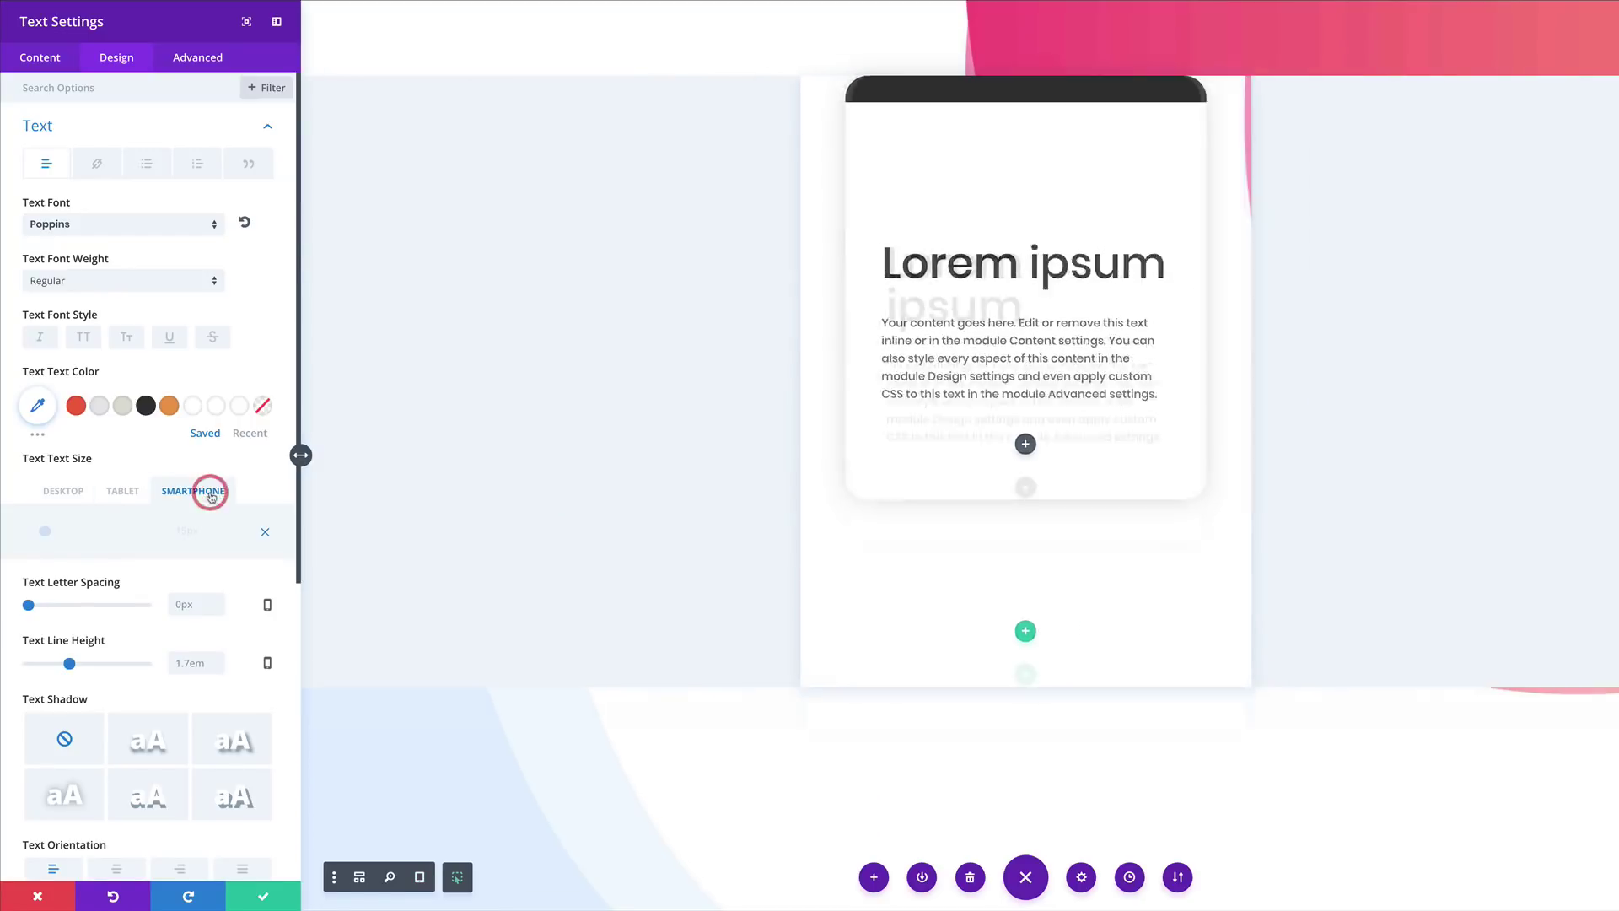
left_click(60, 496)
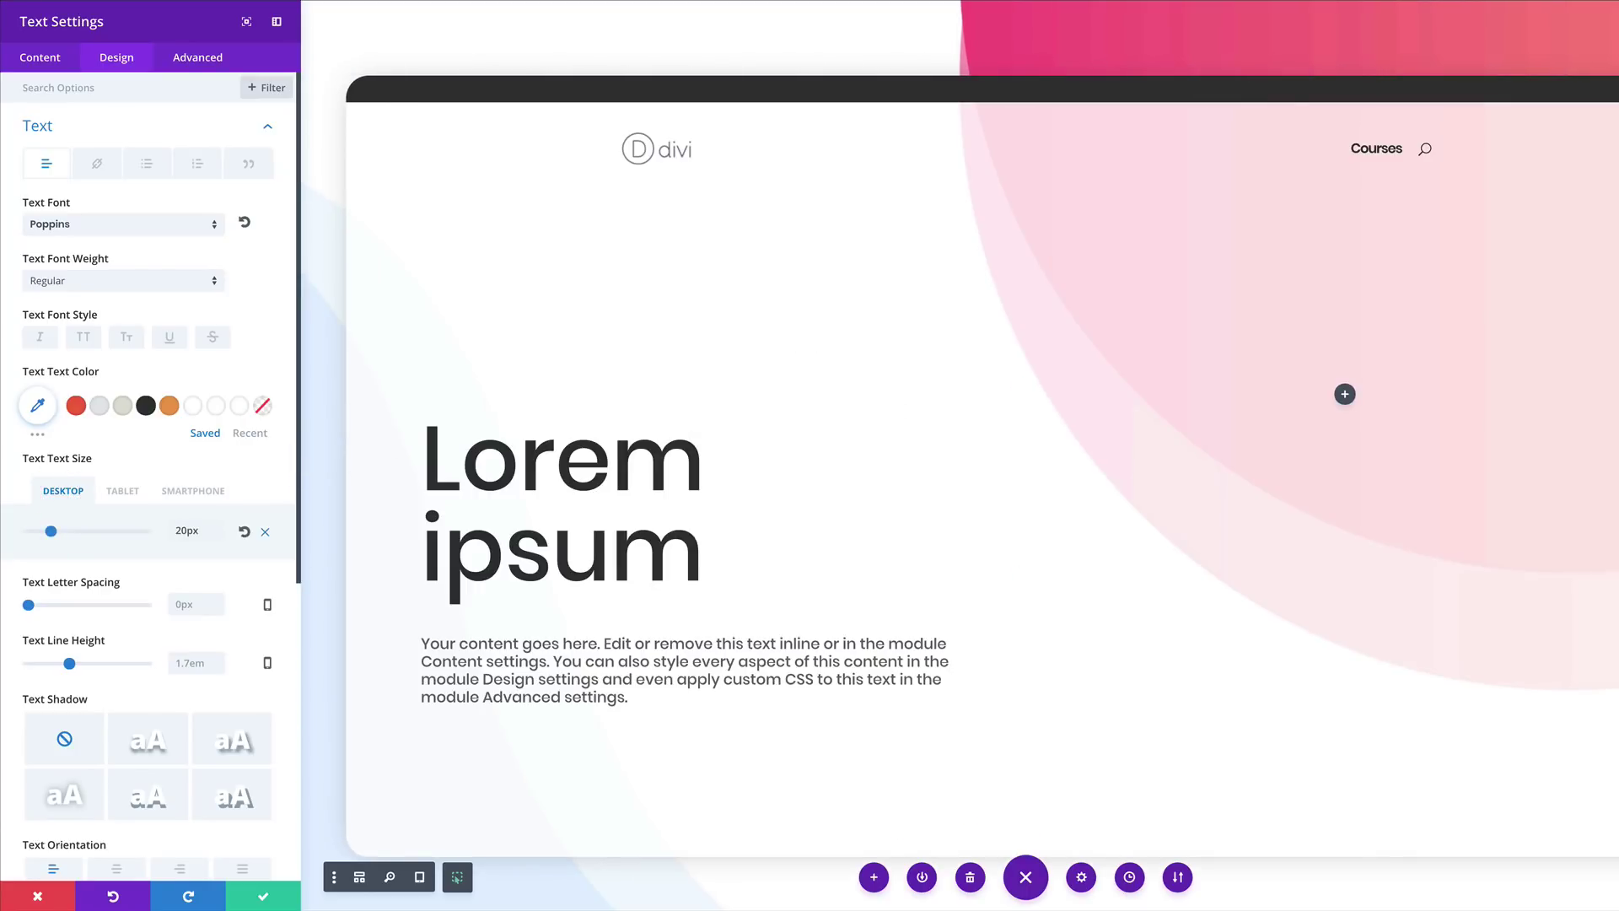
triple_click(195, 664)
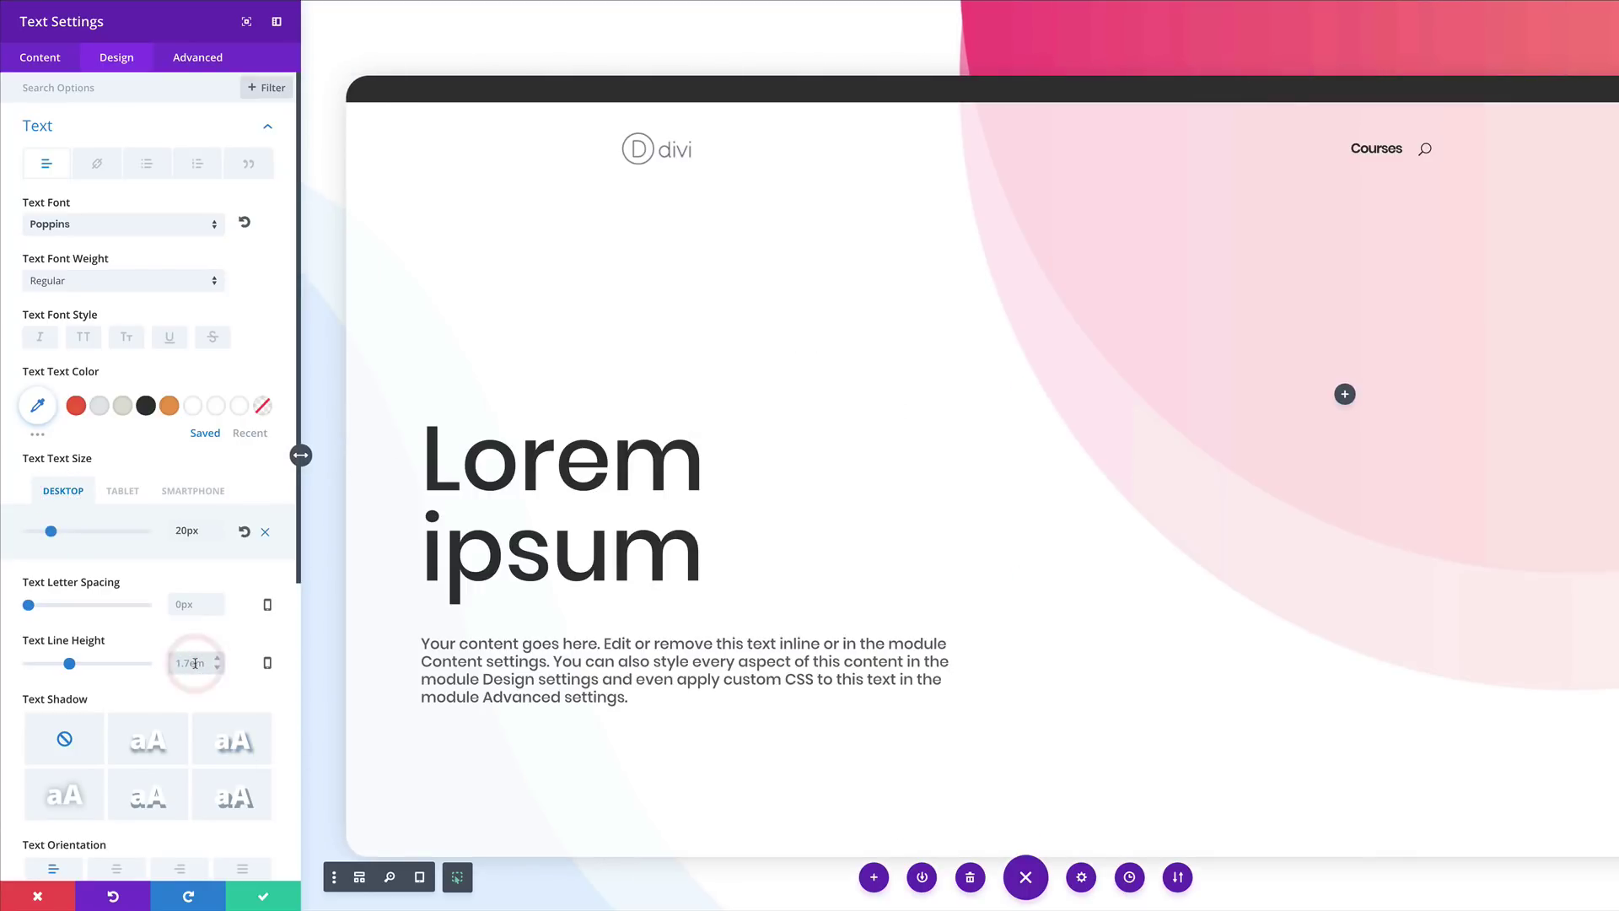
type("2em")
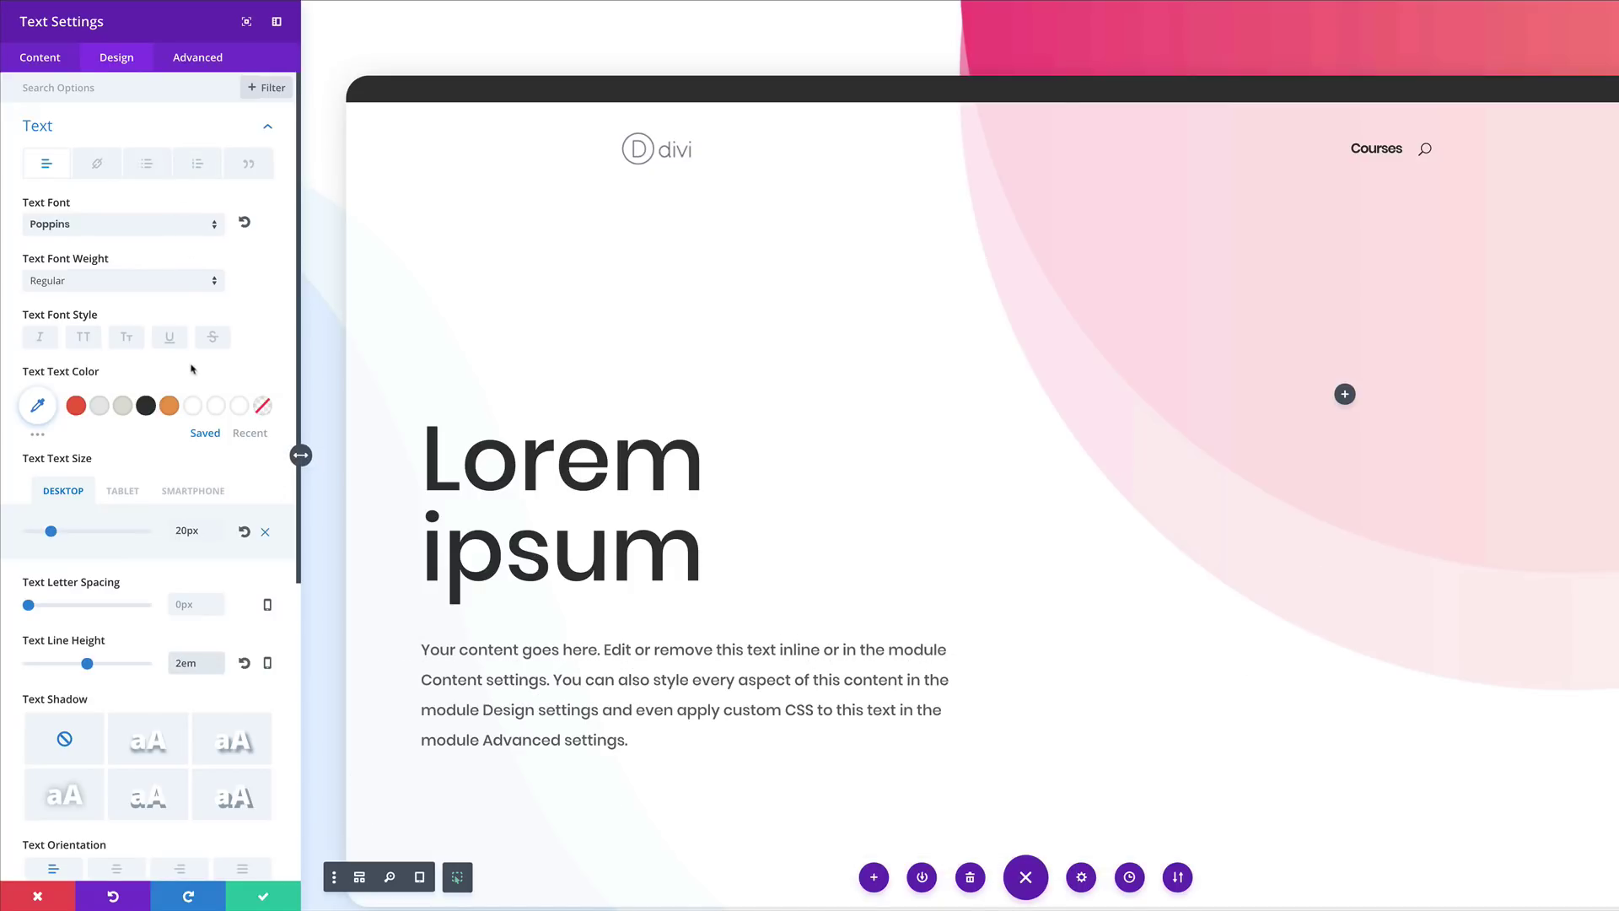
- Give the paragraph linked 50px top and bottom margins and save the text module
scroll(192, 369, "down", 5)
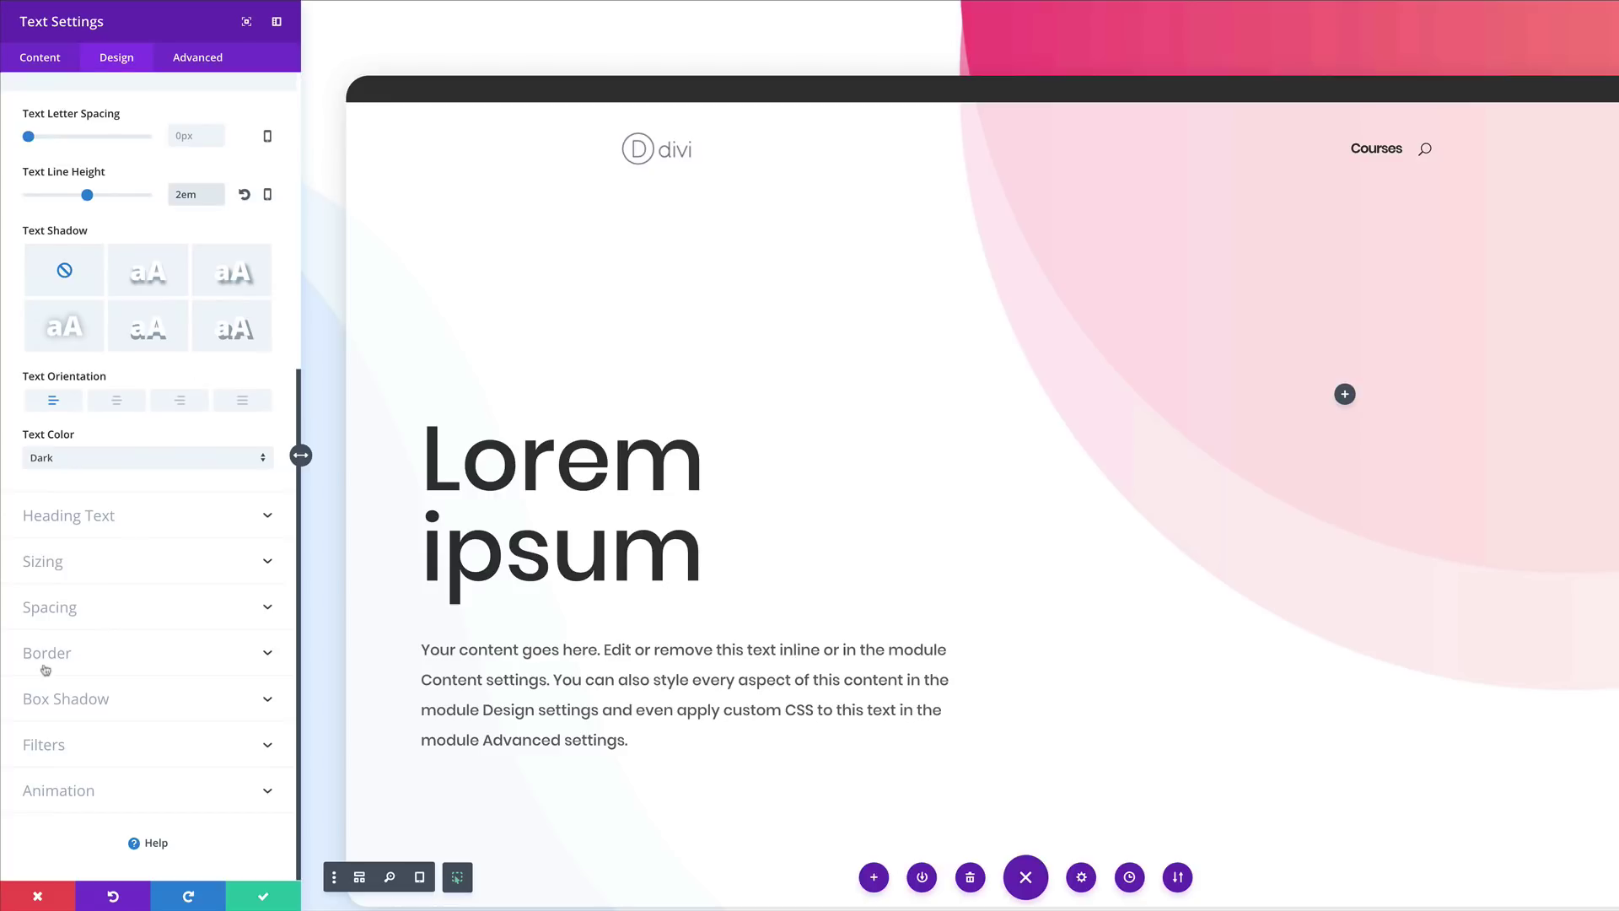
left_click(59, 605)
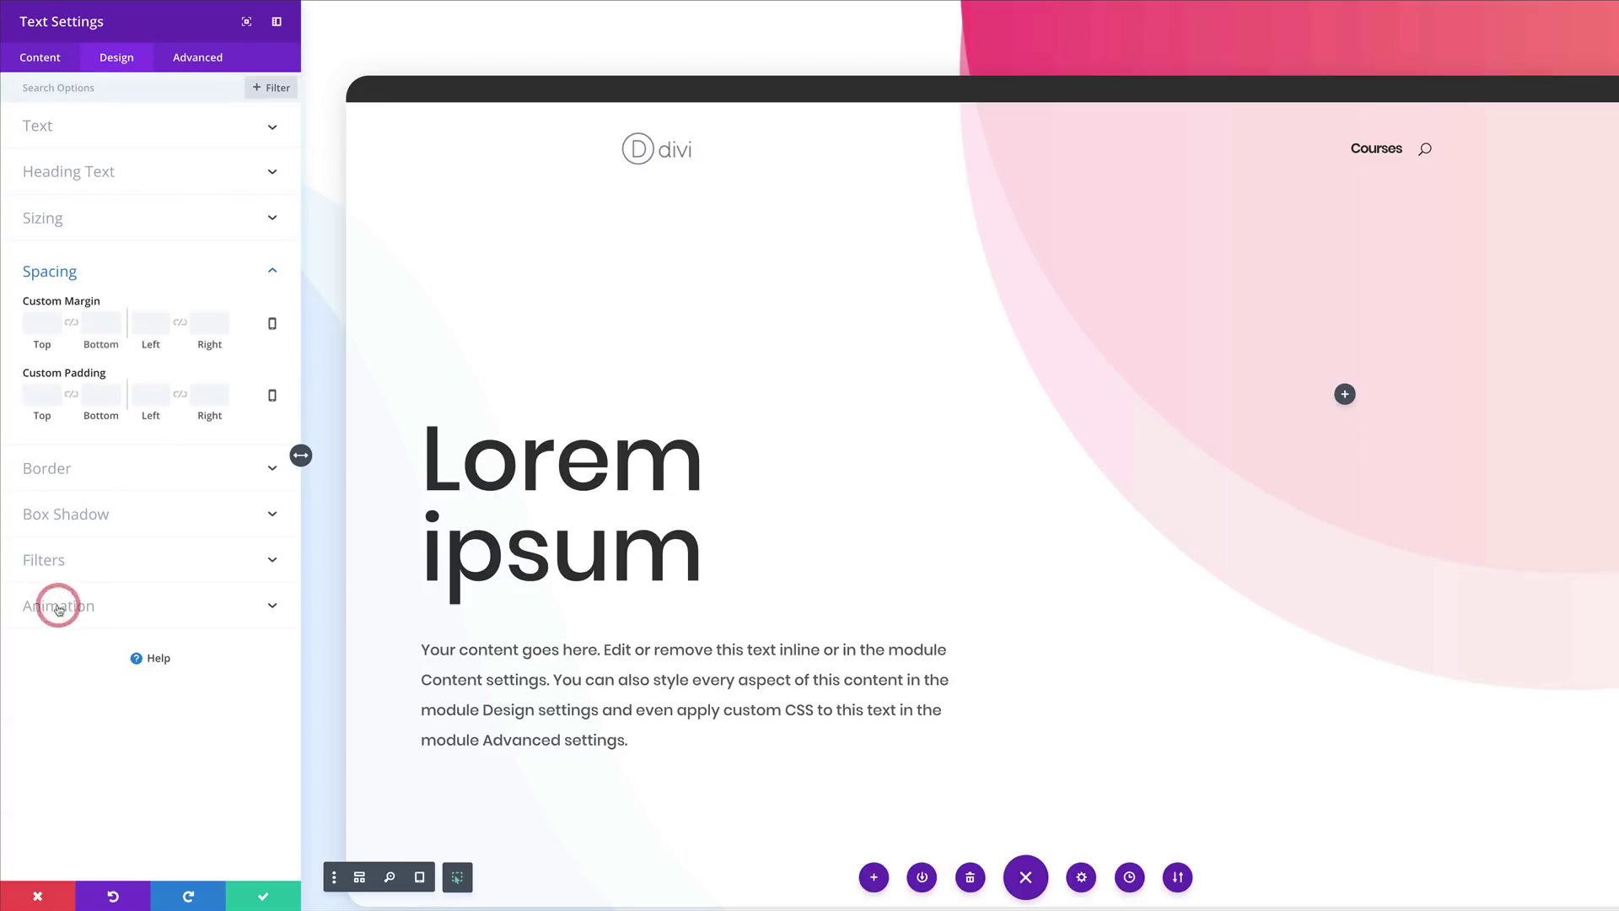
left_click(72, 325)
left_click(31, 321)
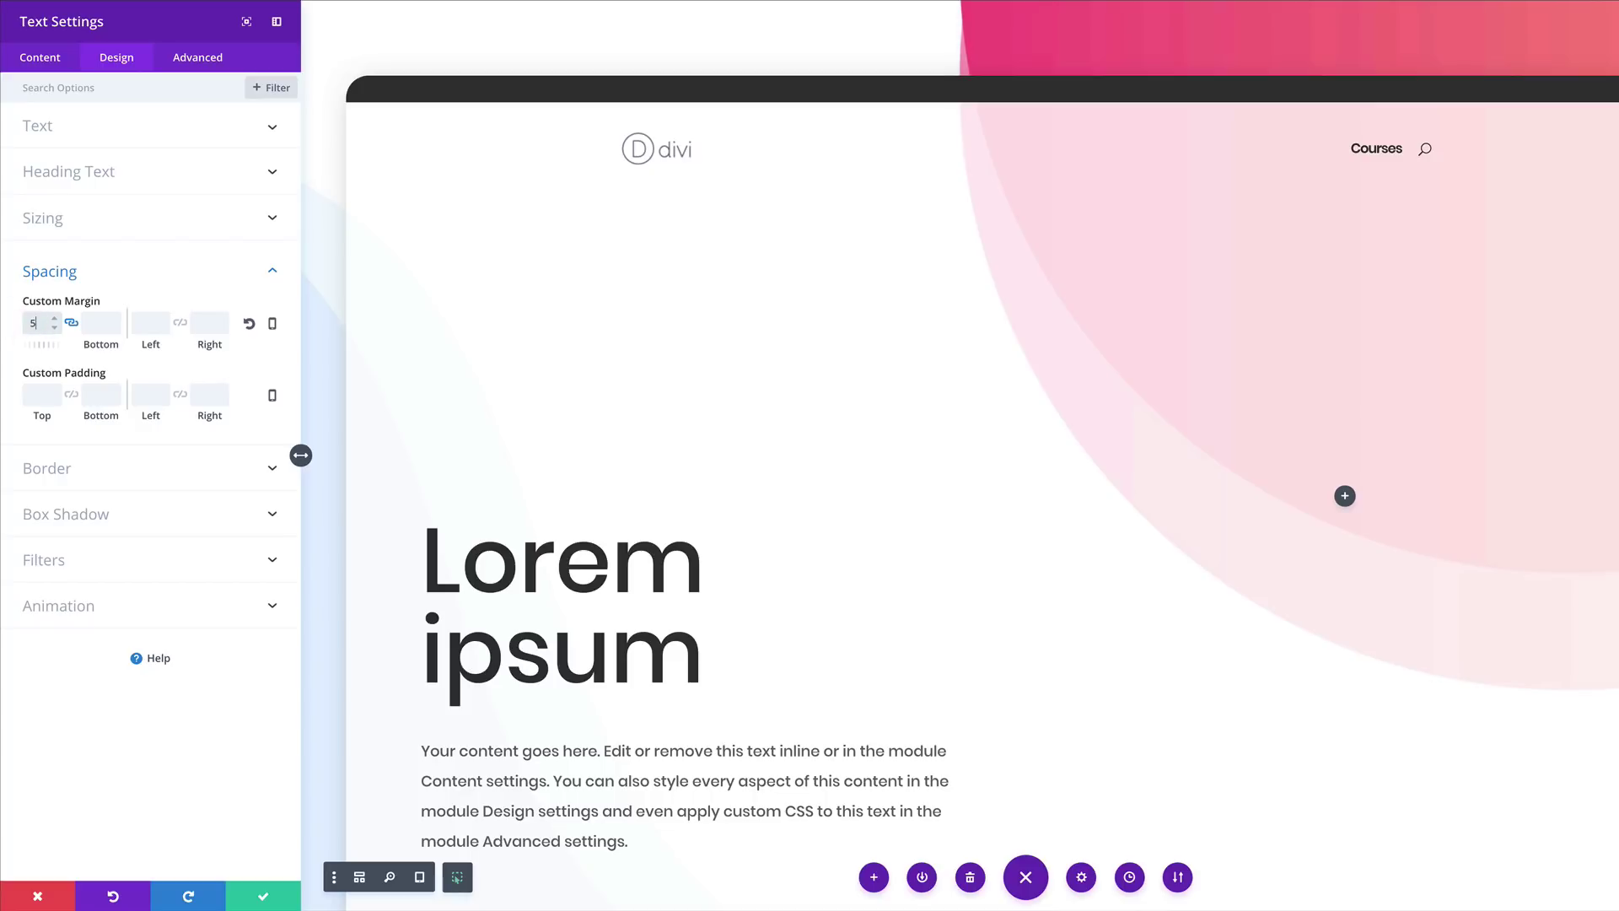
type("50px")
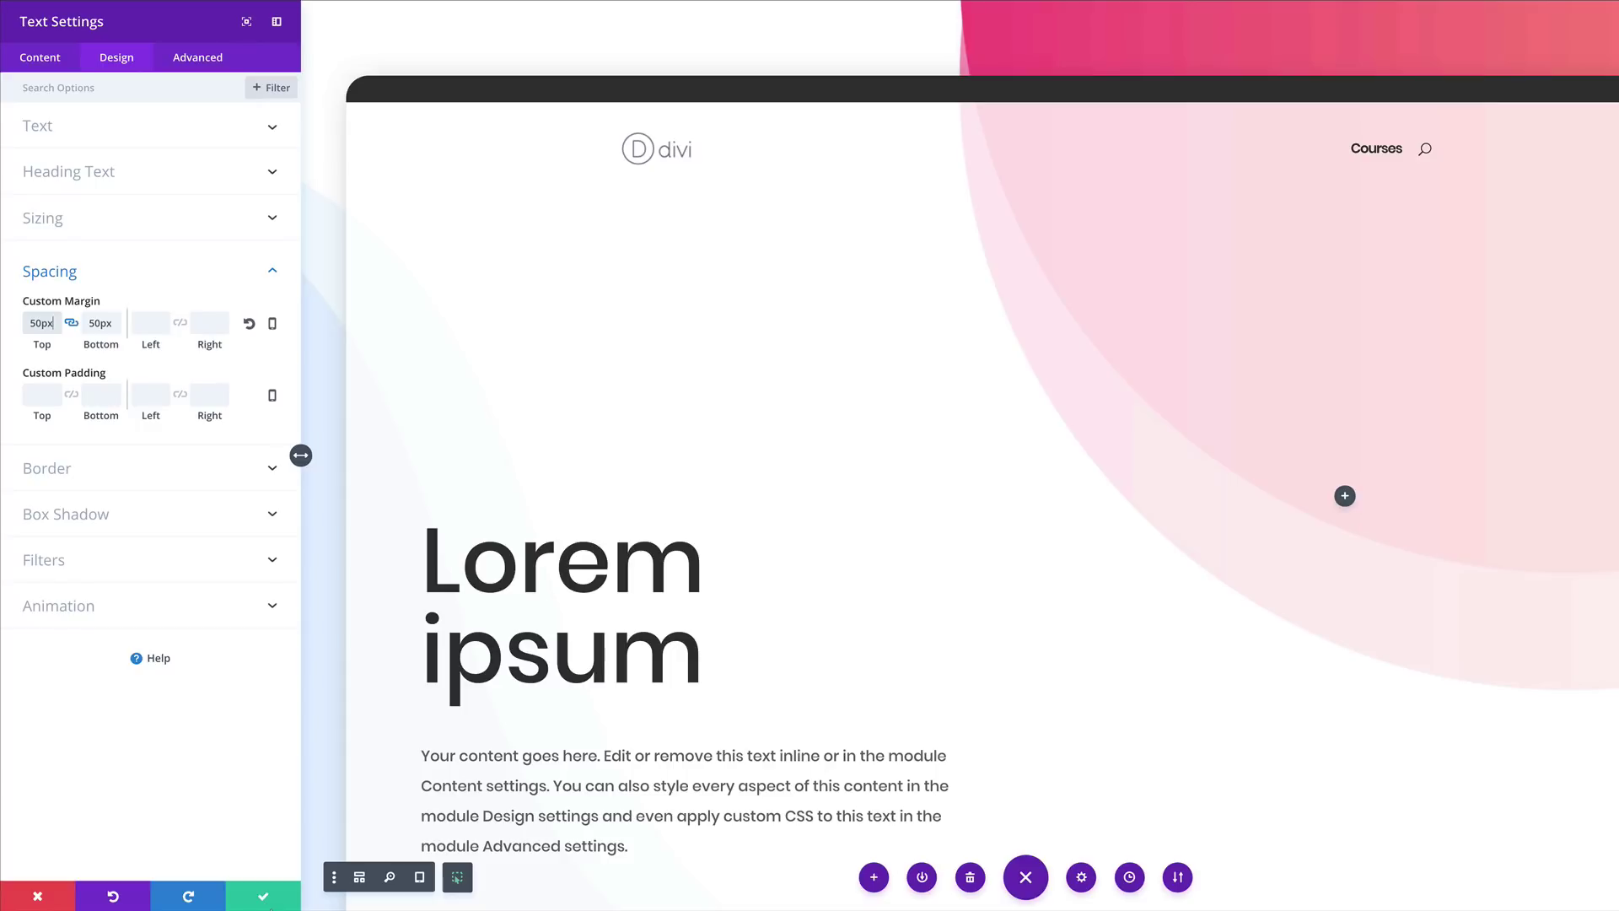
left_click(264, 898)
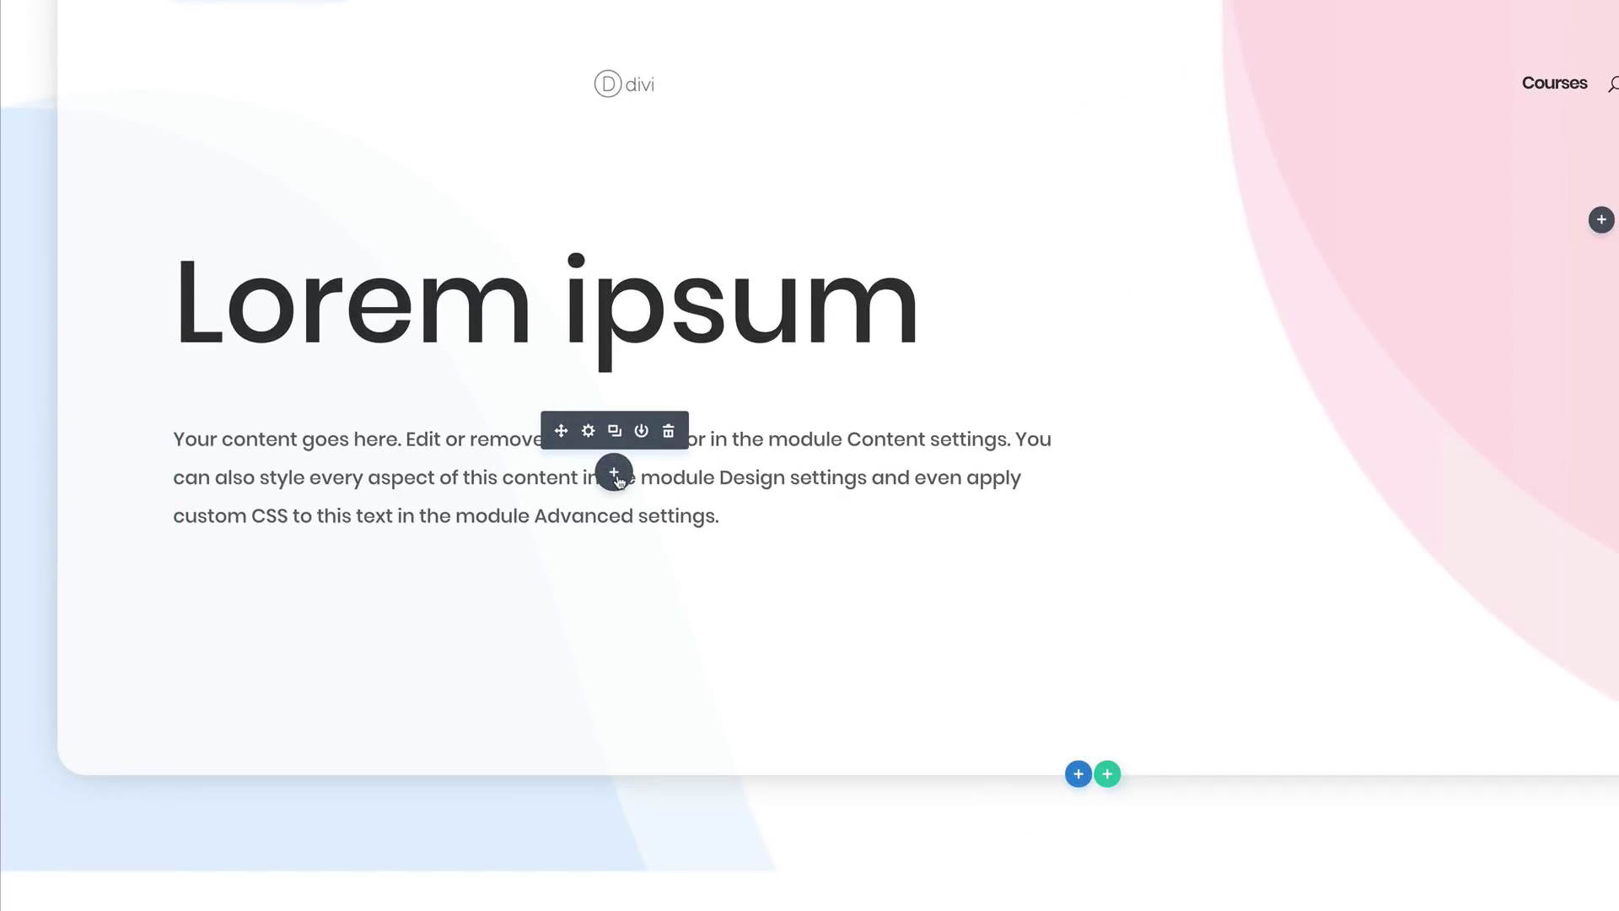
left_click(615, 473)
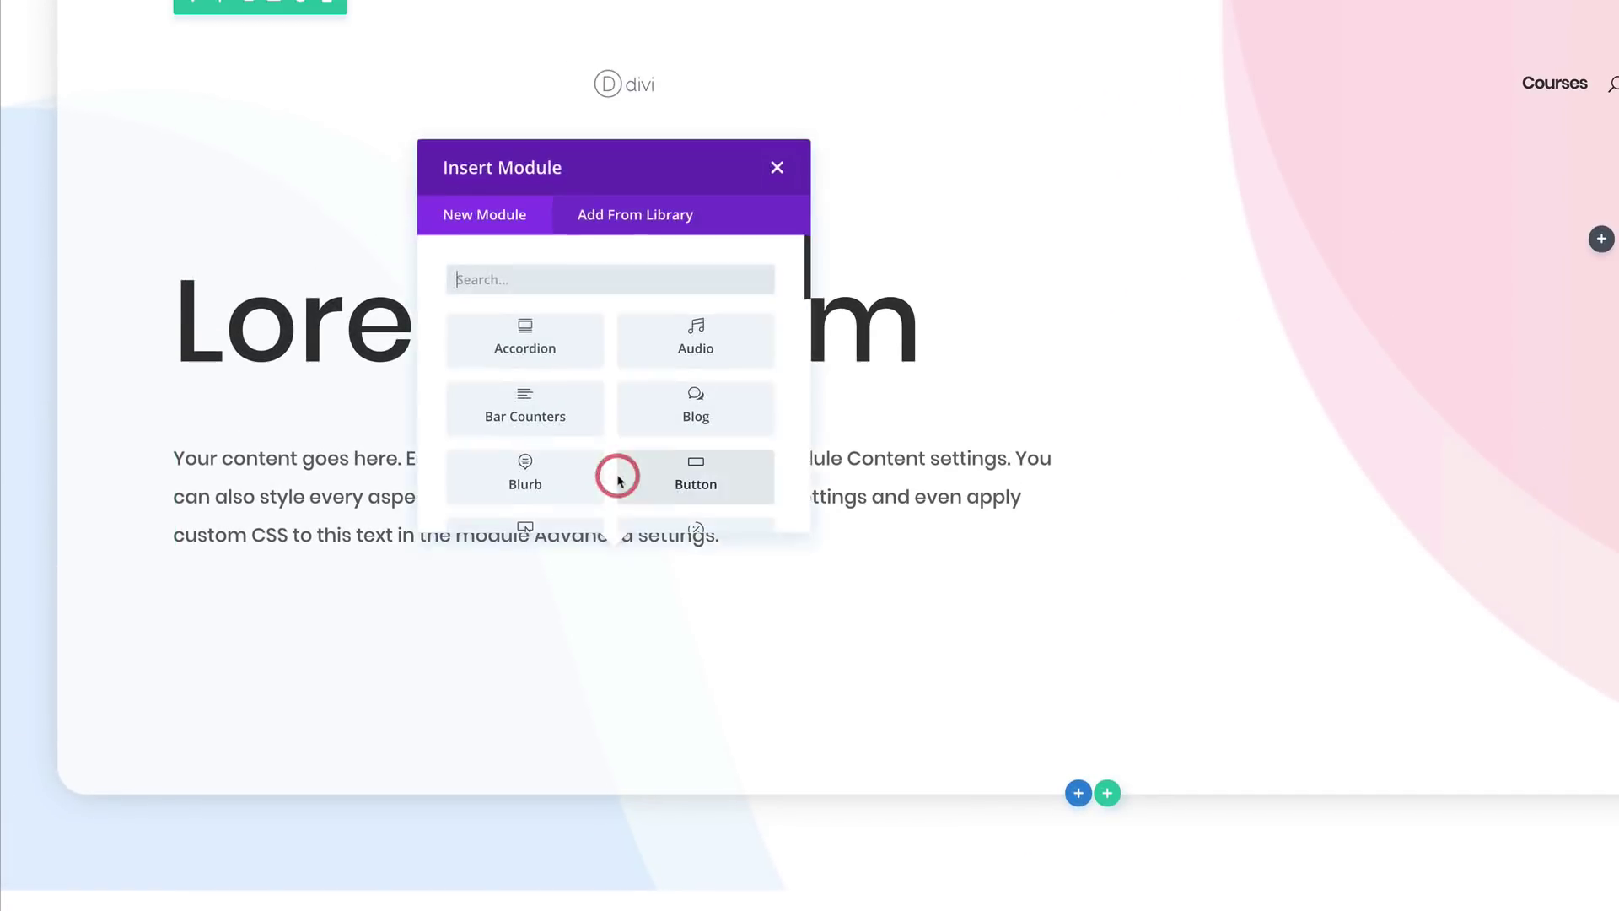
- Insert a 'Click Here' Button module below the paragraph and show its Design settings
left_click(697, 460)
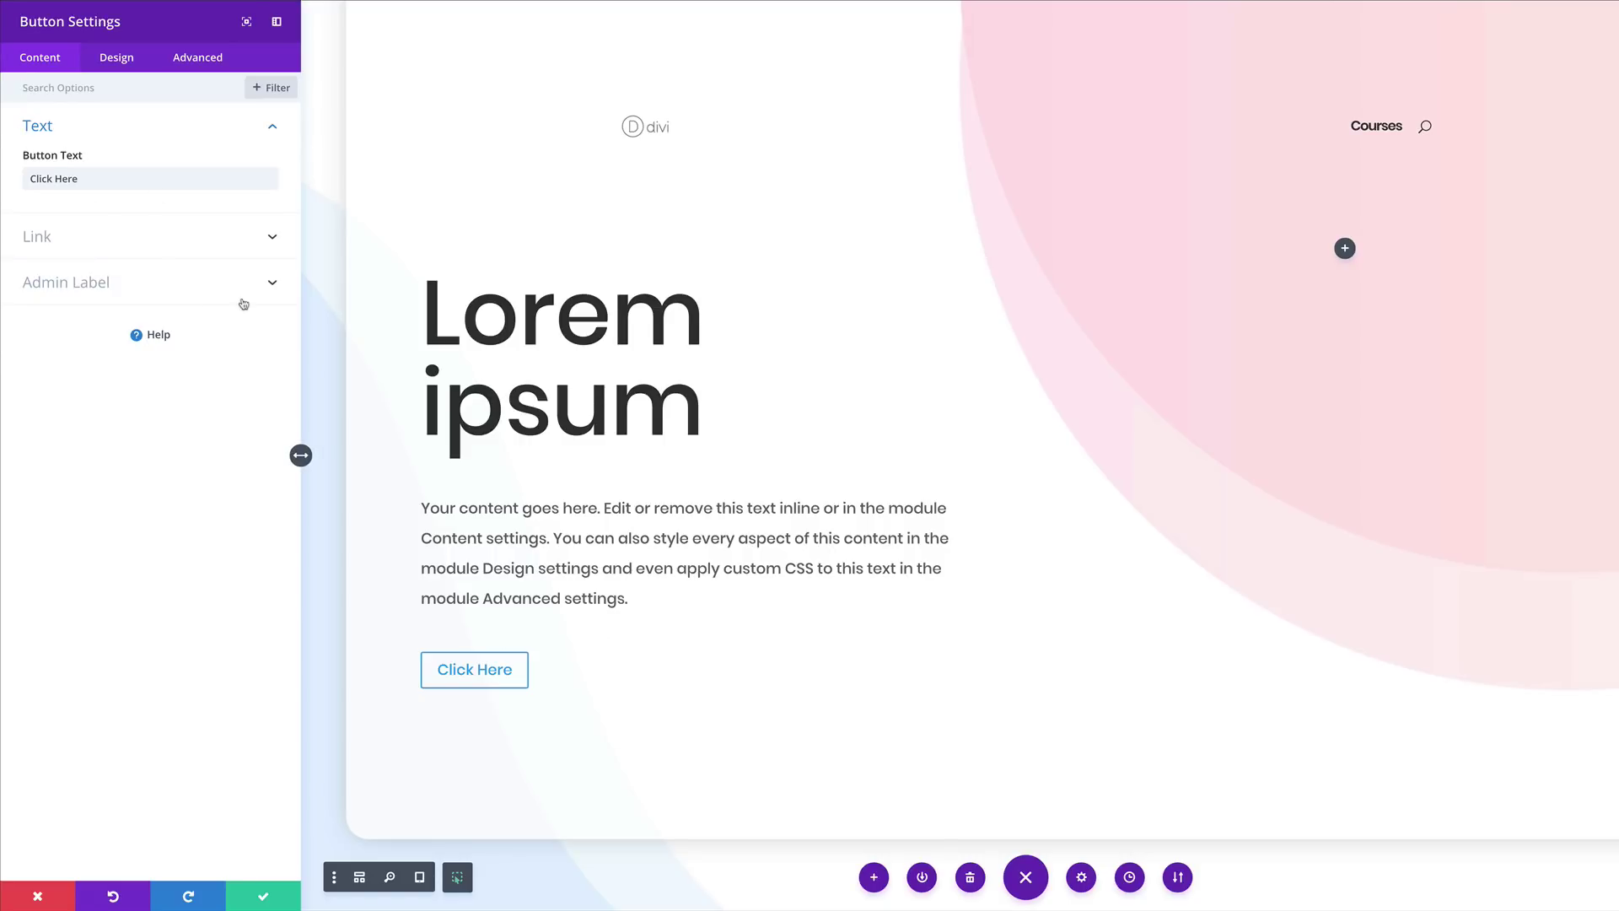
left_click(164, 96)
left_click(124, 65)
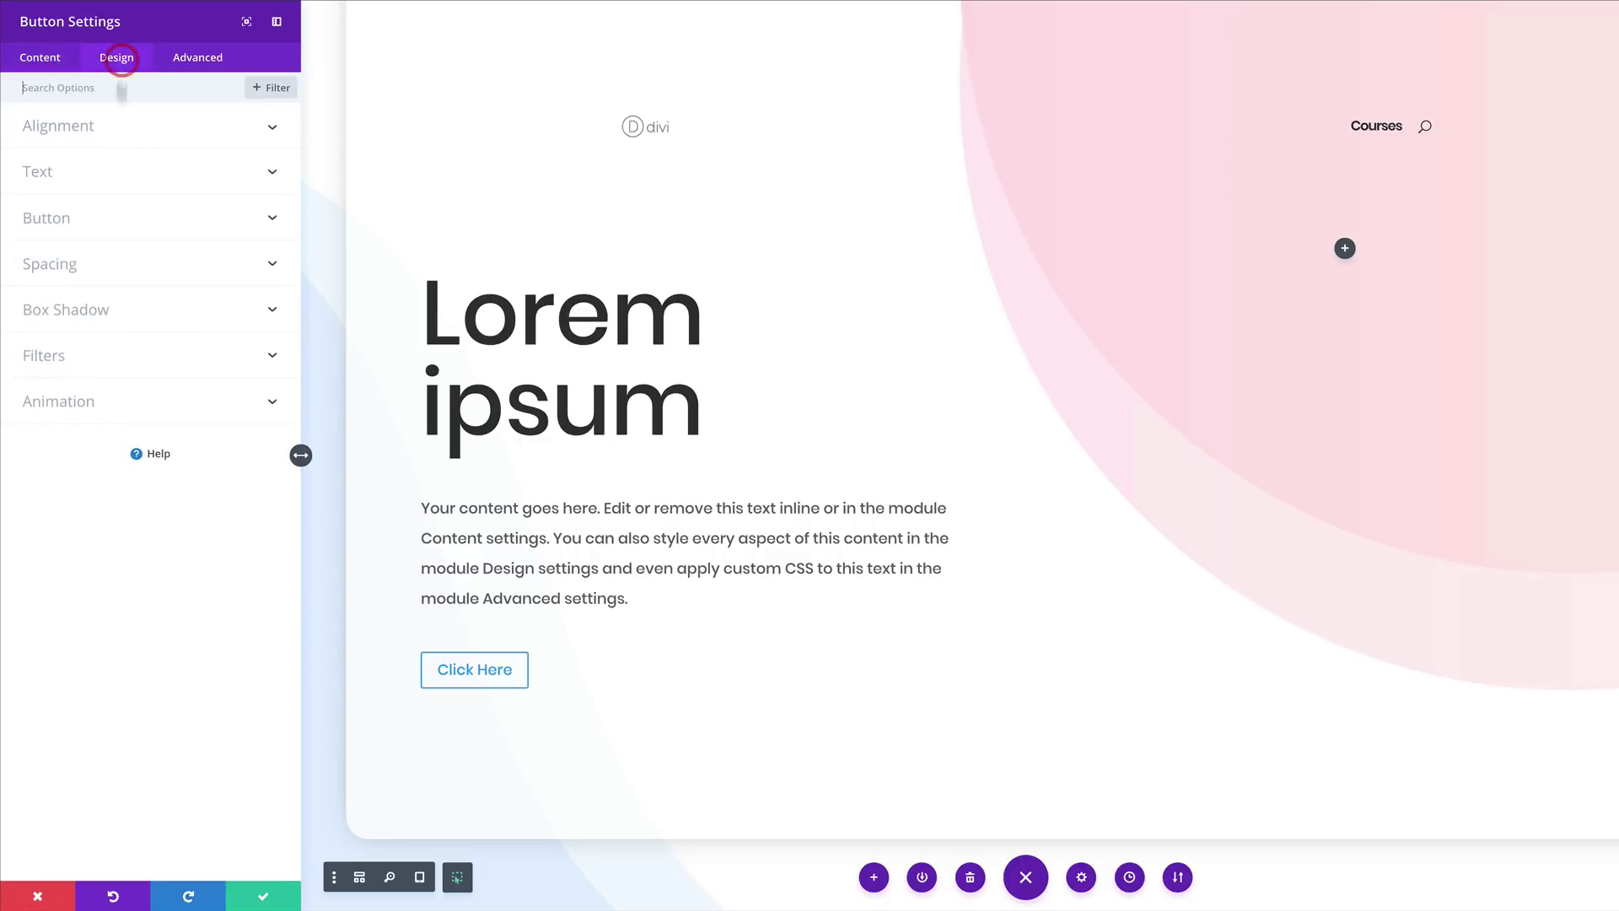
- Enable custom button styles with white button text
left_click(54, 225)
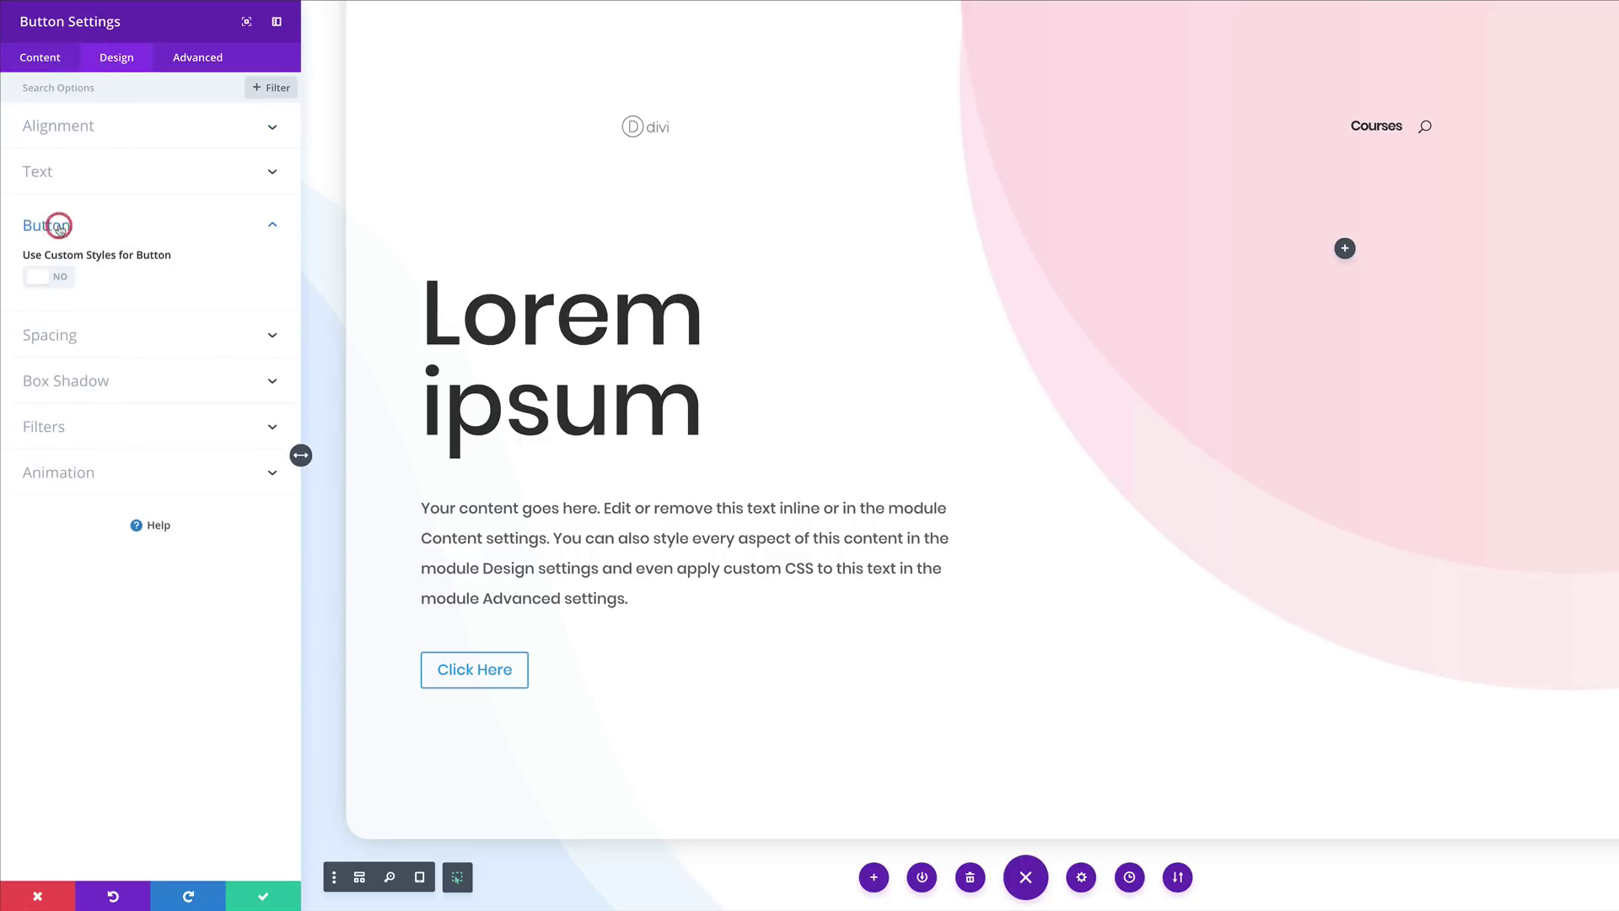
left_click(63, 278)
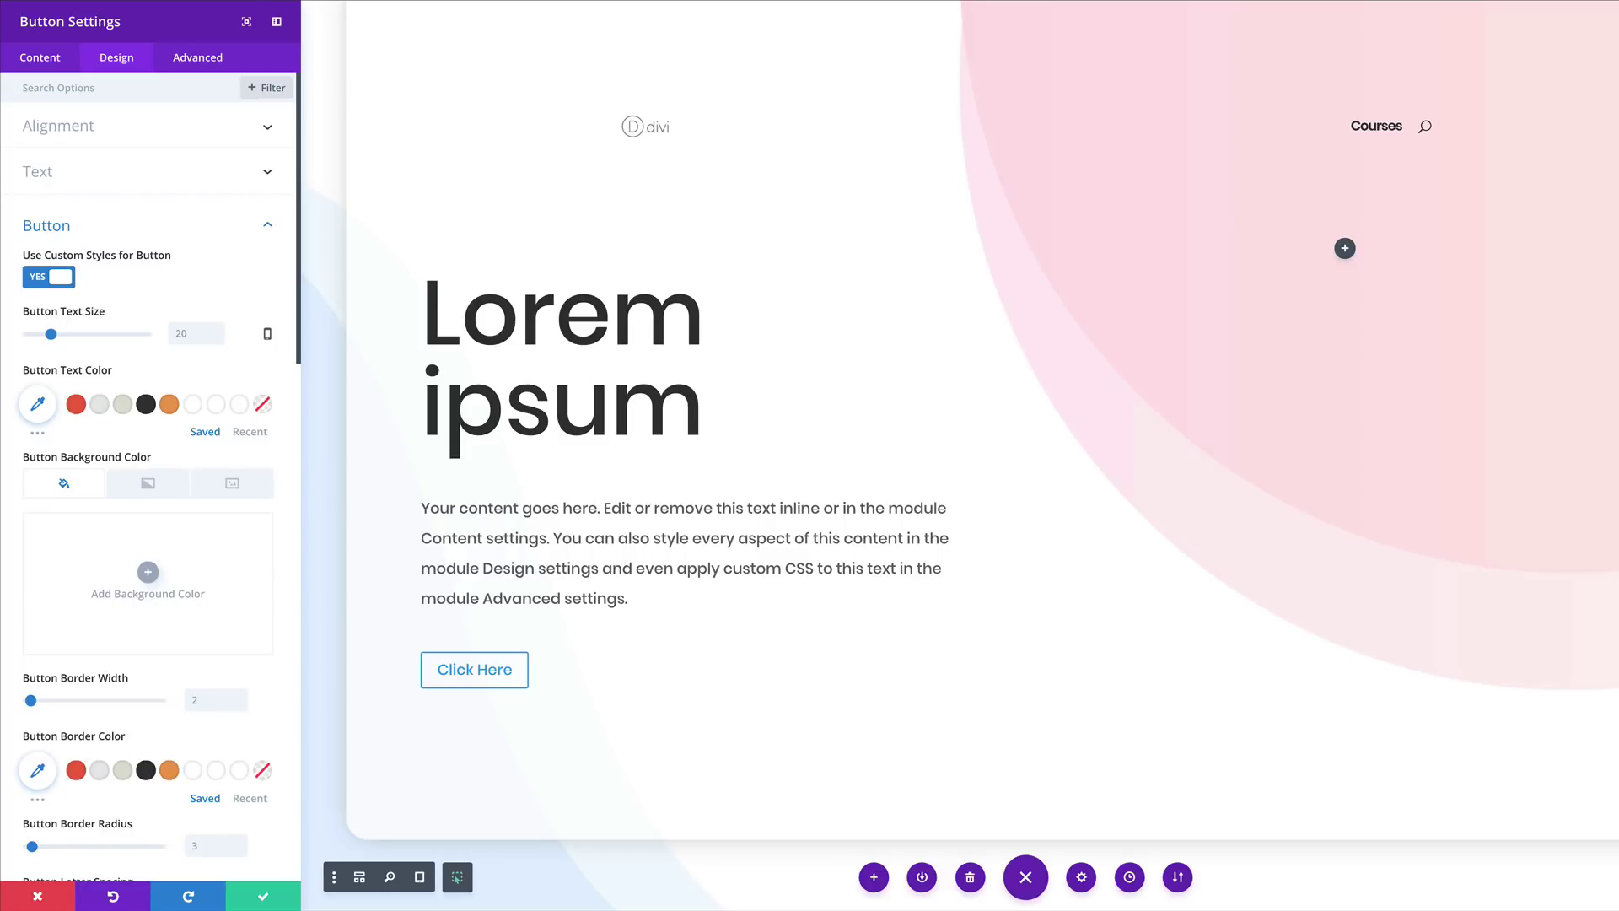
left_click(237, 409)
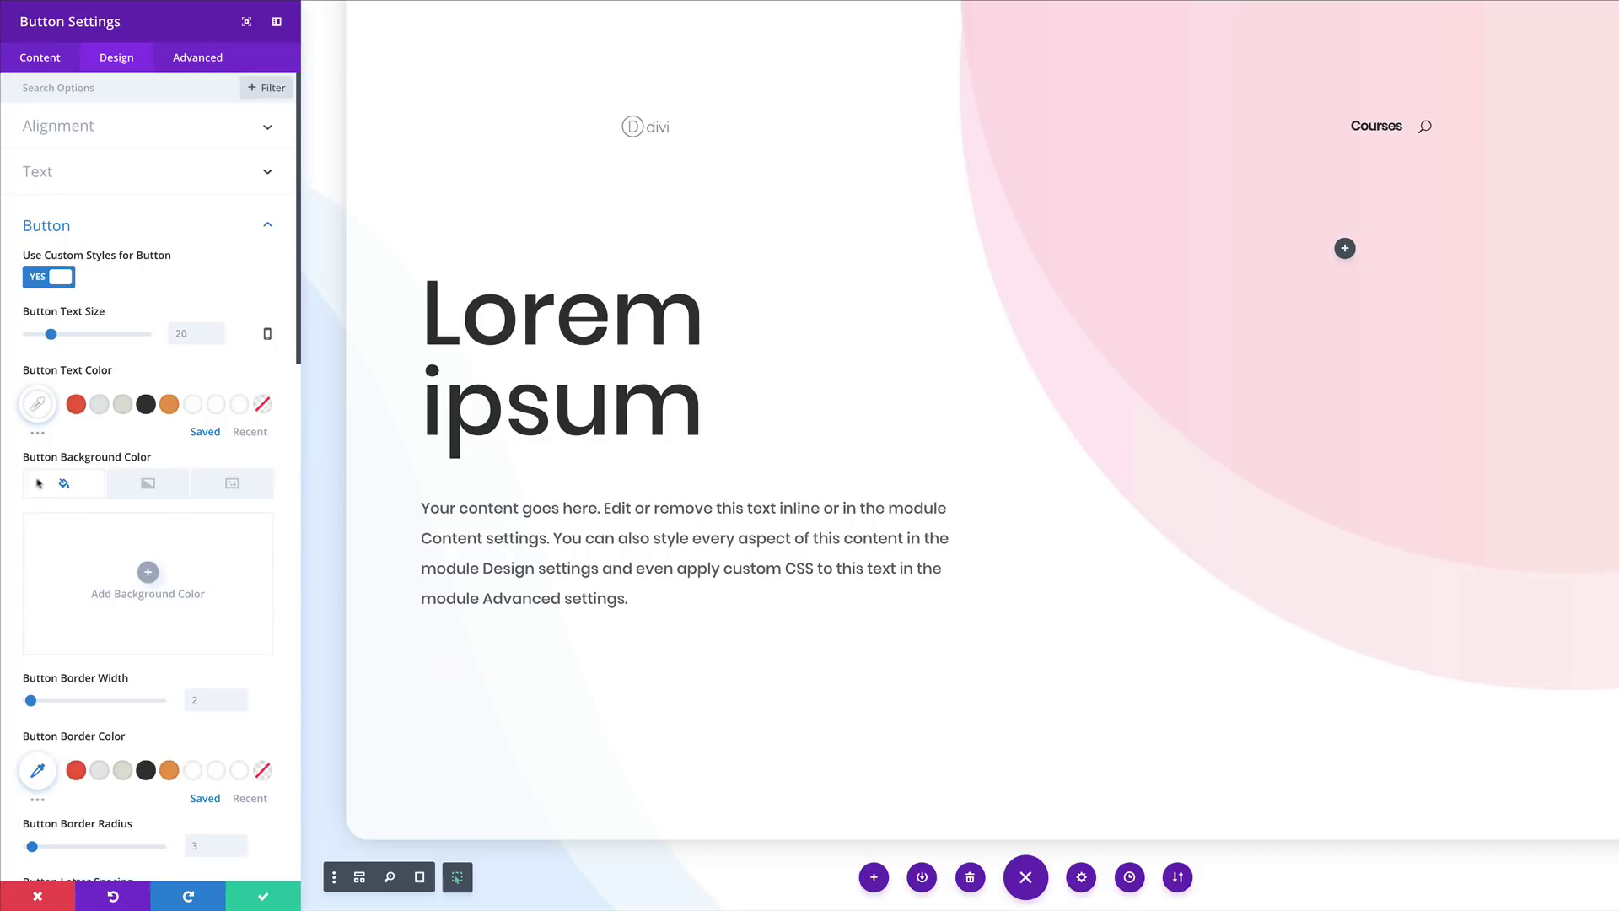
- Give the button a #f45085 to #f88c7e gradient background angled at 137deg
left_click(148, 486)
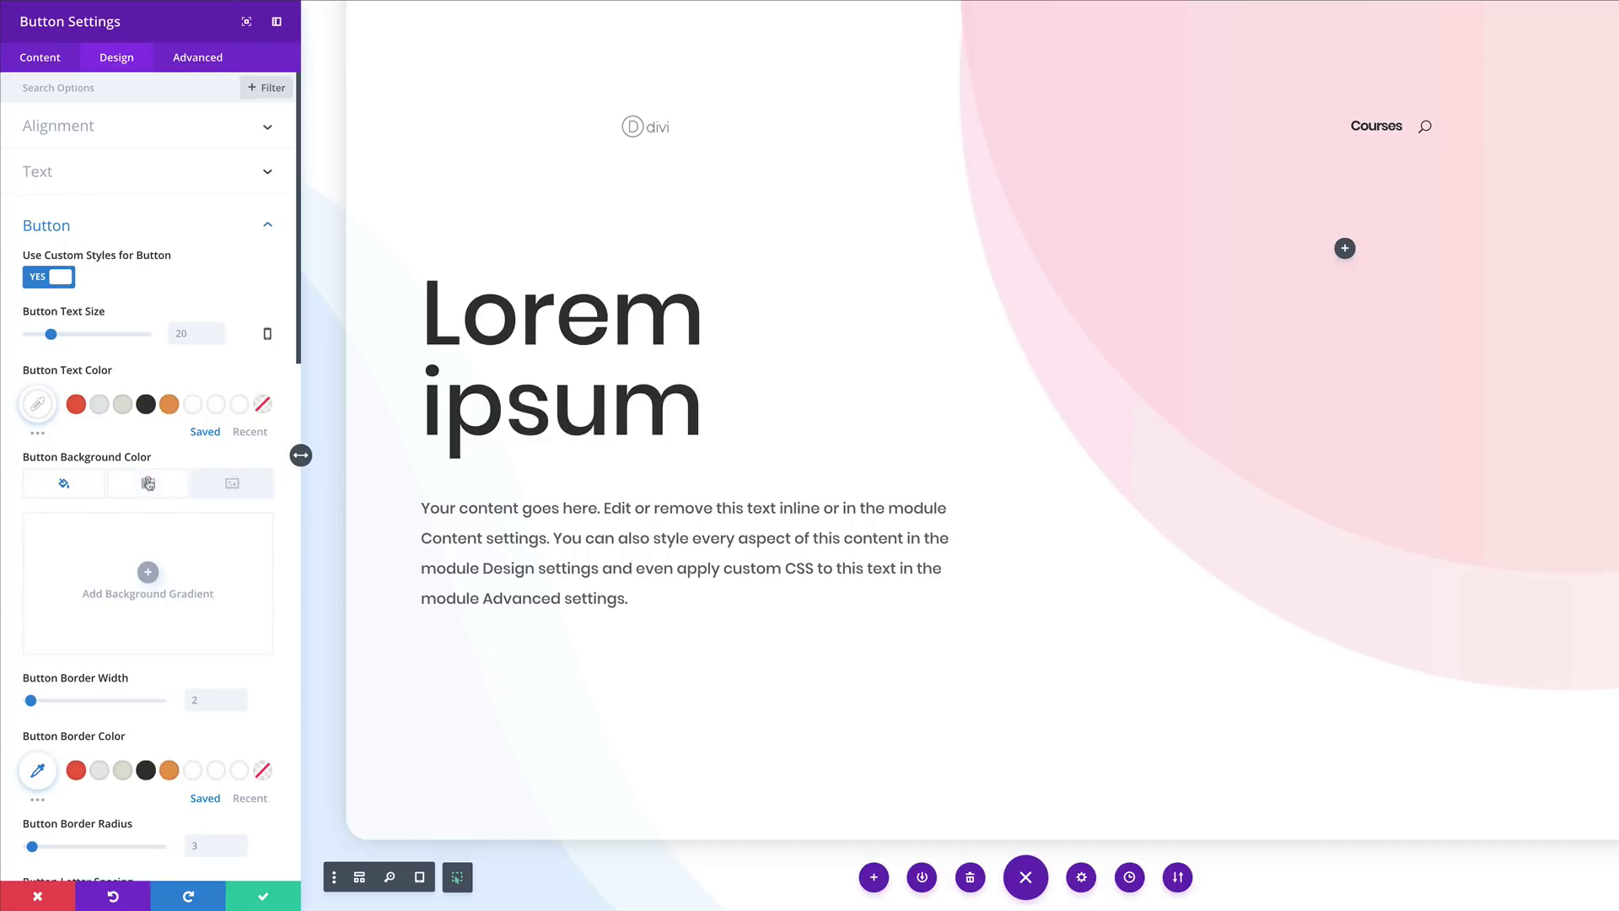
left_click(148, 574)
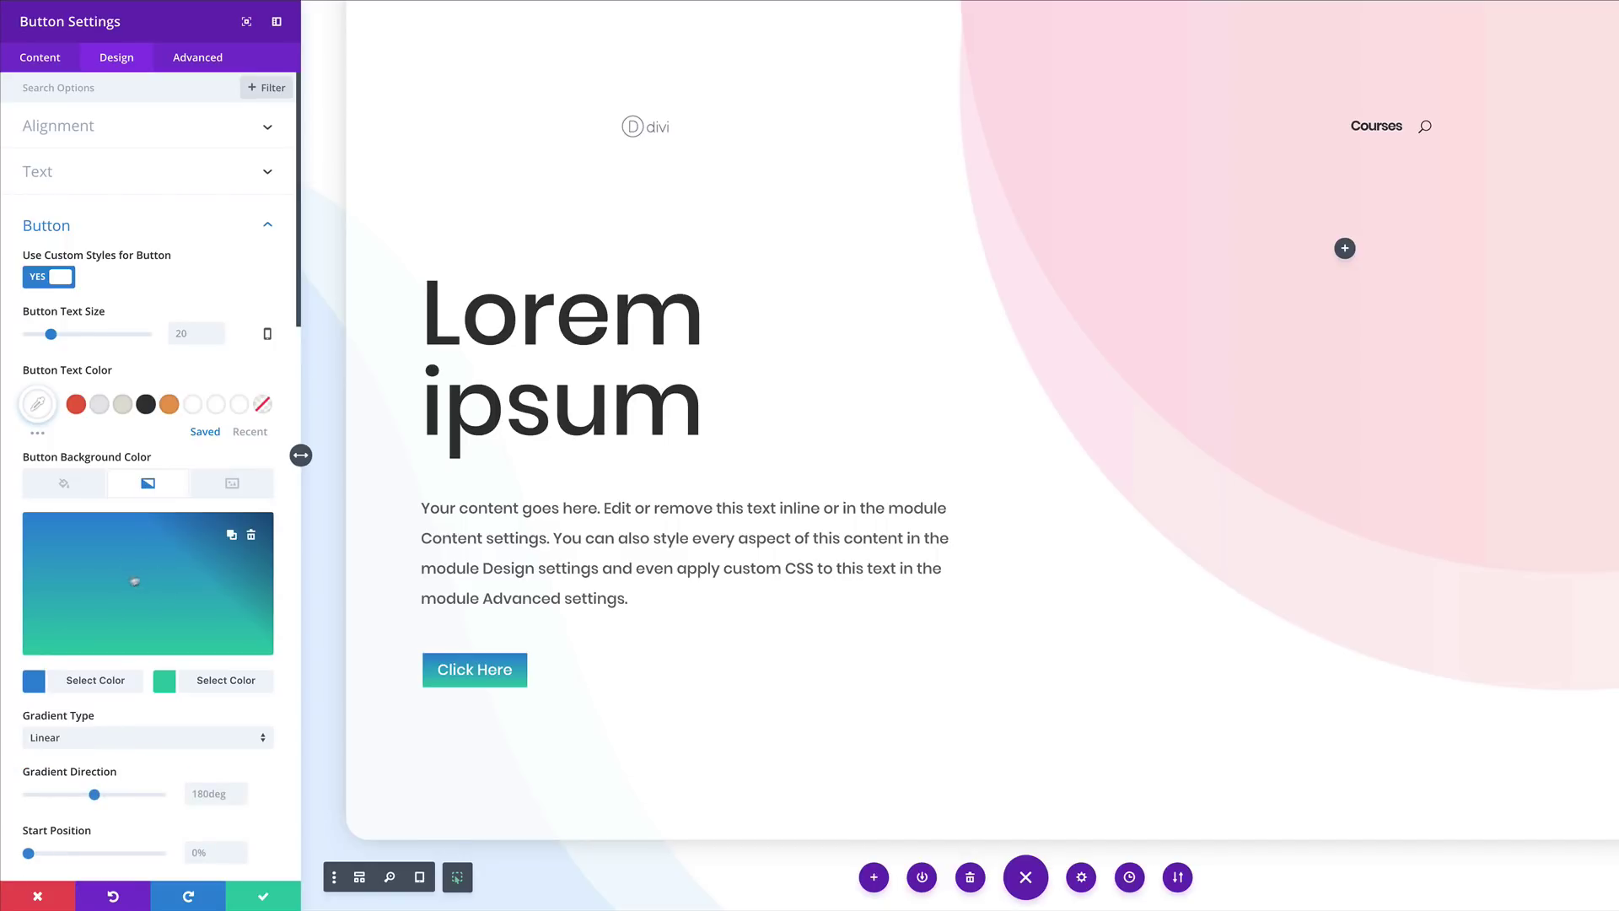
left_click(35, 680)
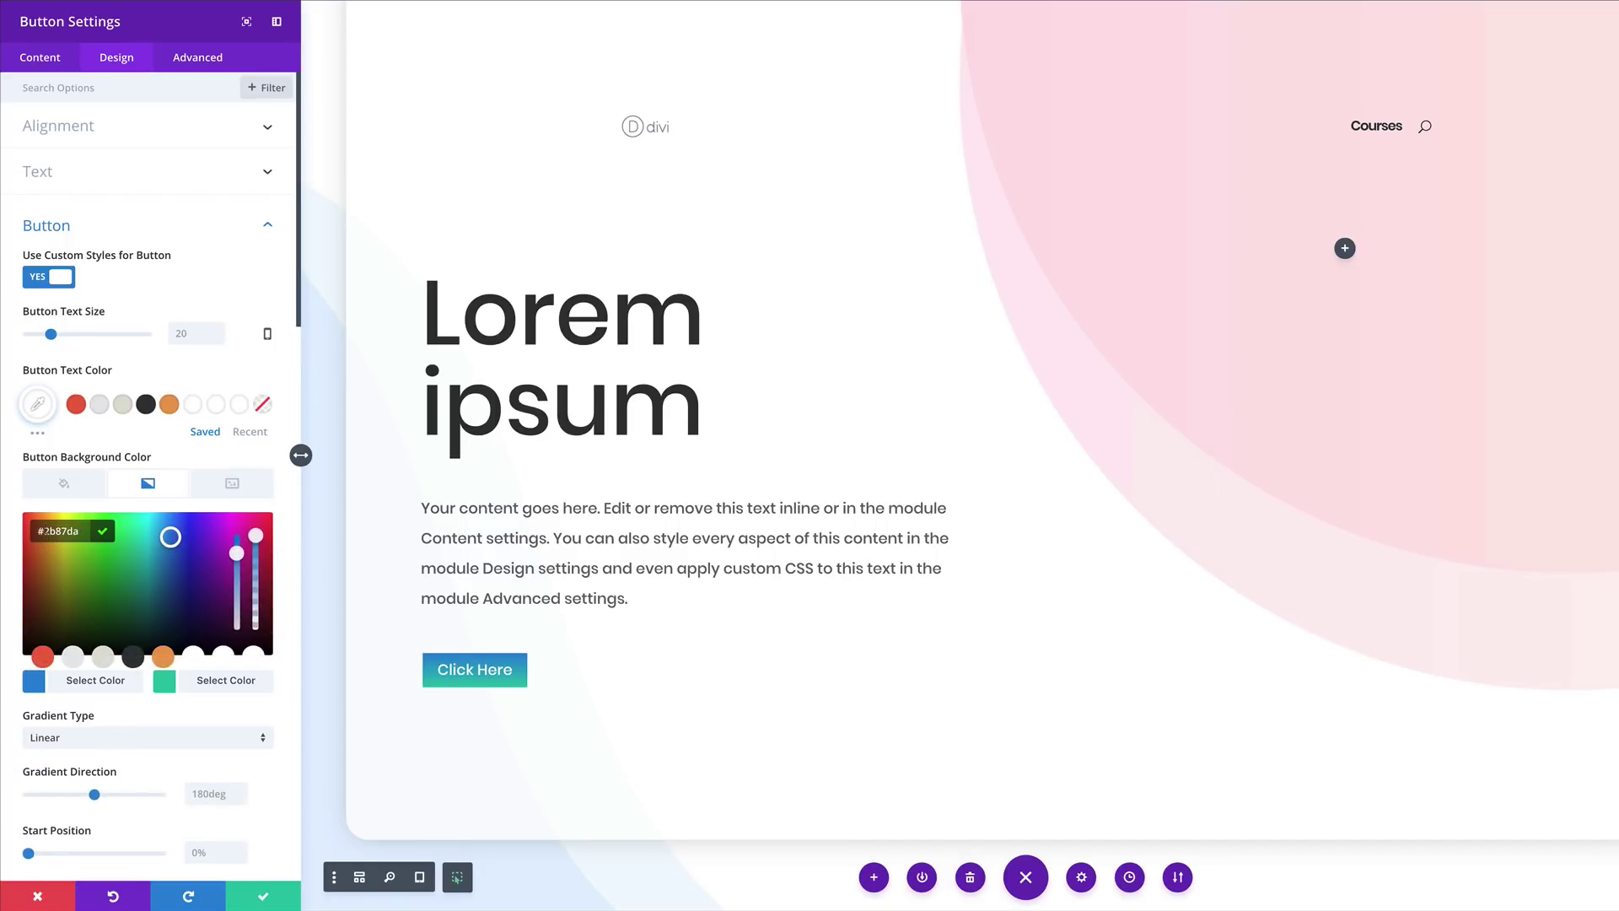
left_click_drag(171, 536, 263, 521)
left_click(165, 680)
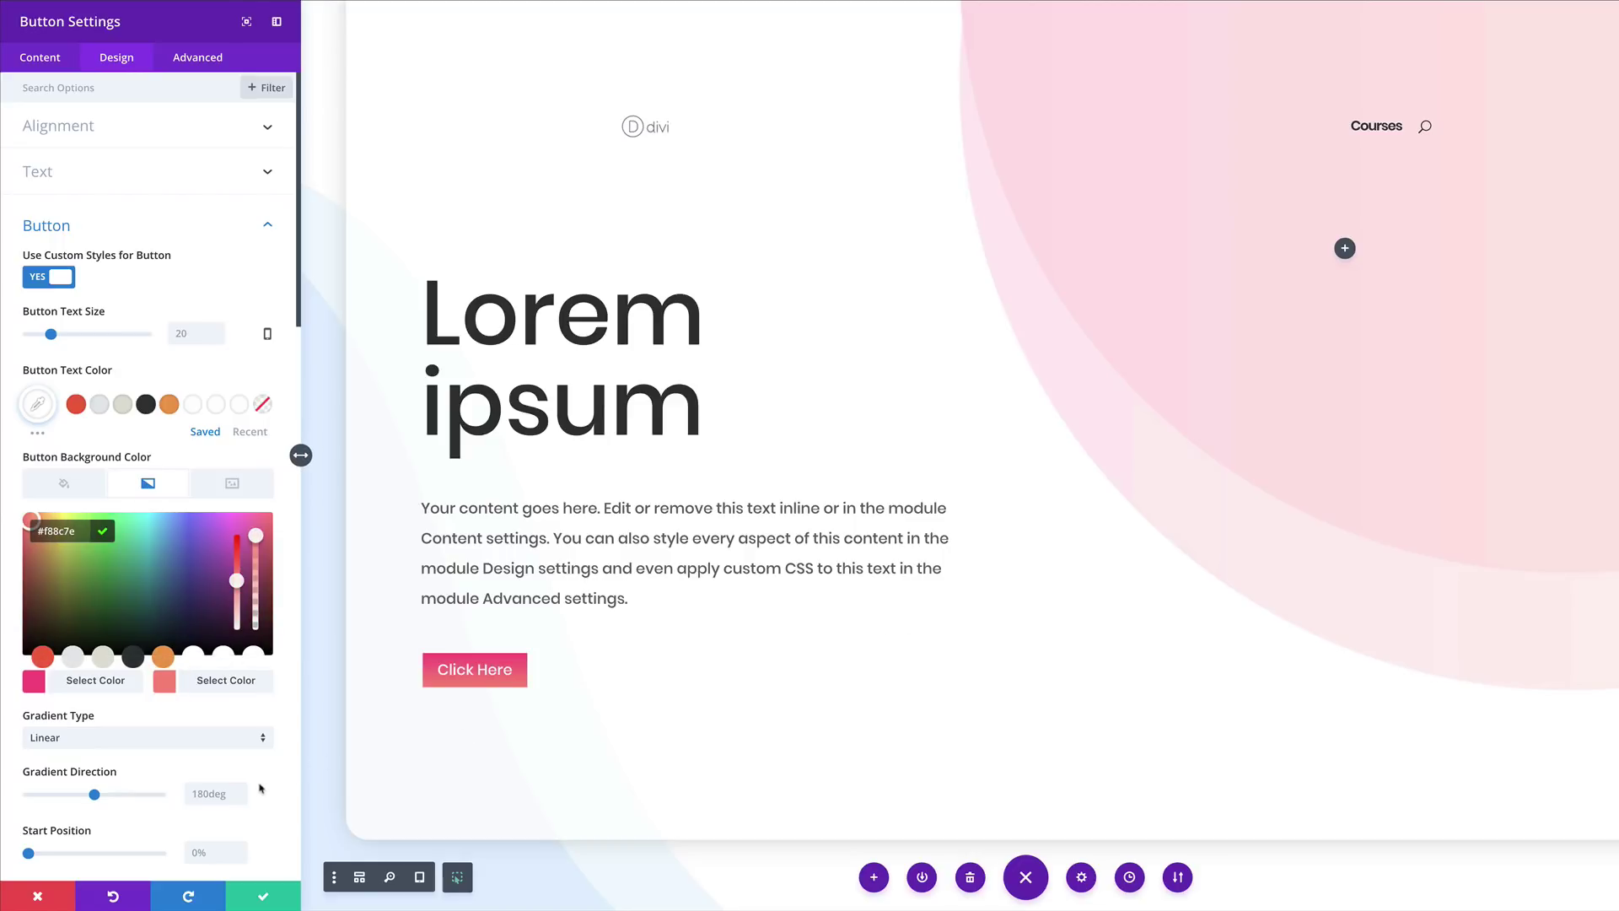
double_click(210, 793)
type("137deg")
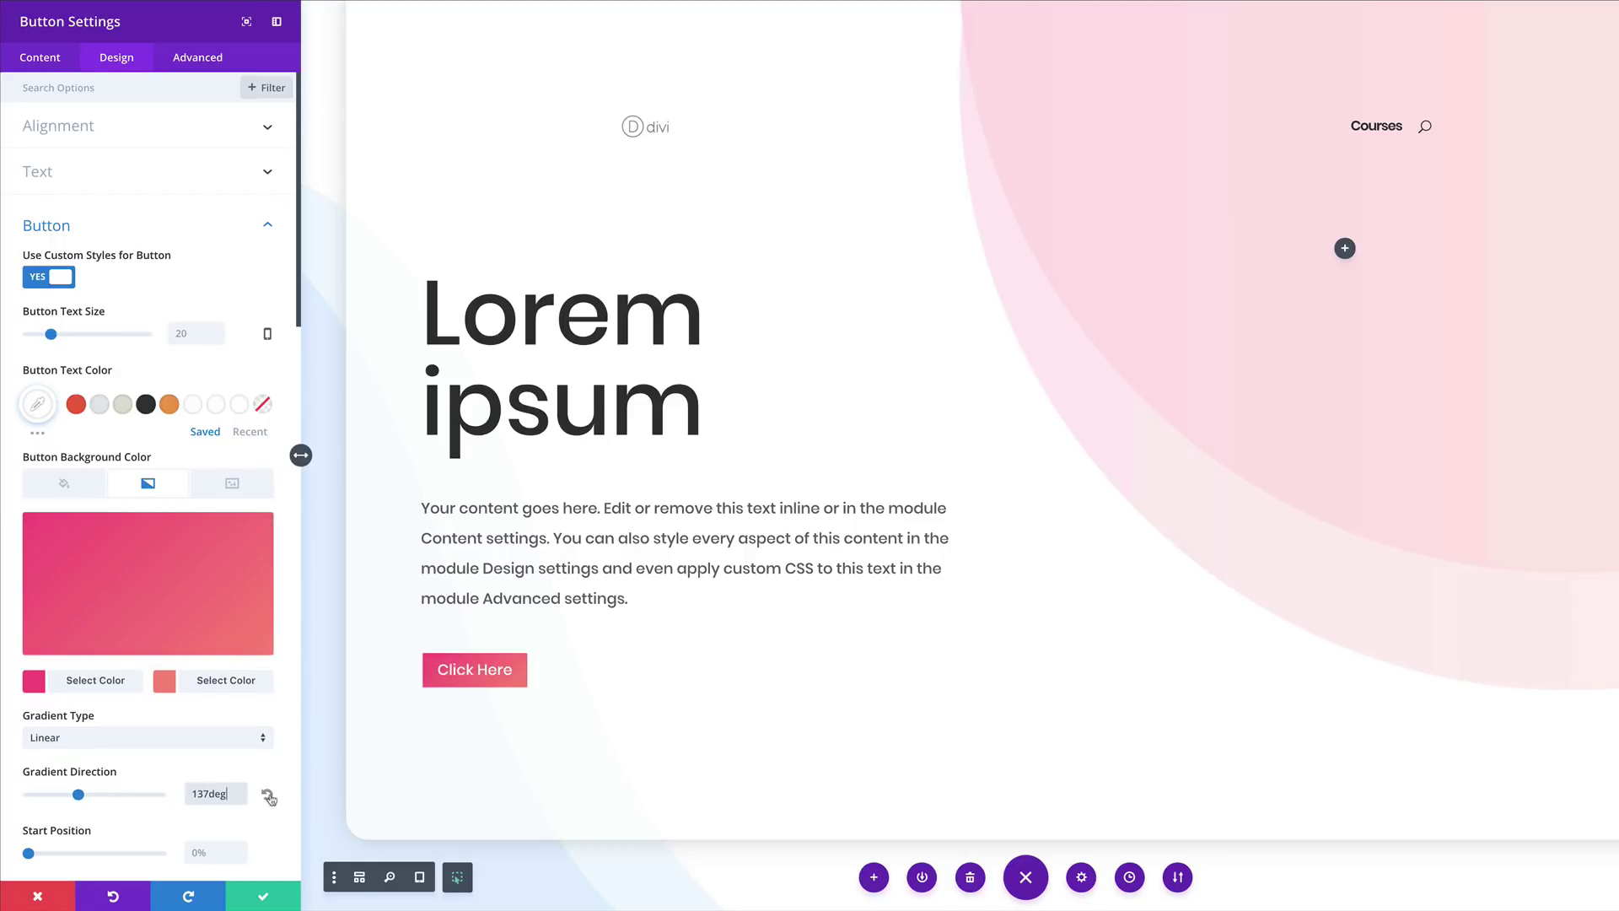
scroll(271, 799, "down", 1)
scroll(272, 798, "down", 3)
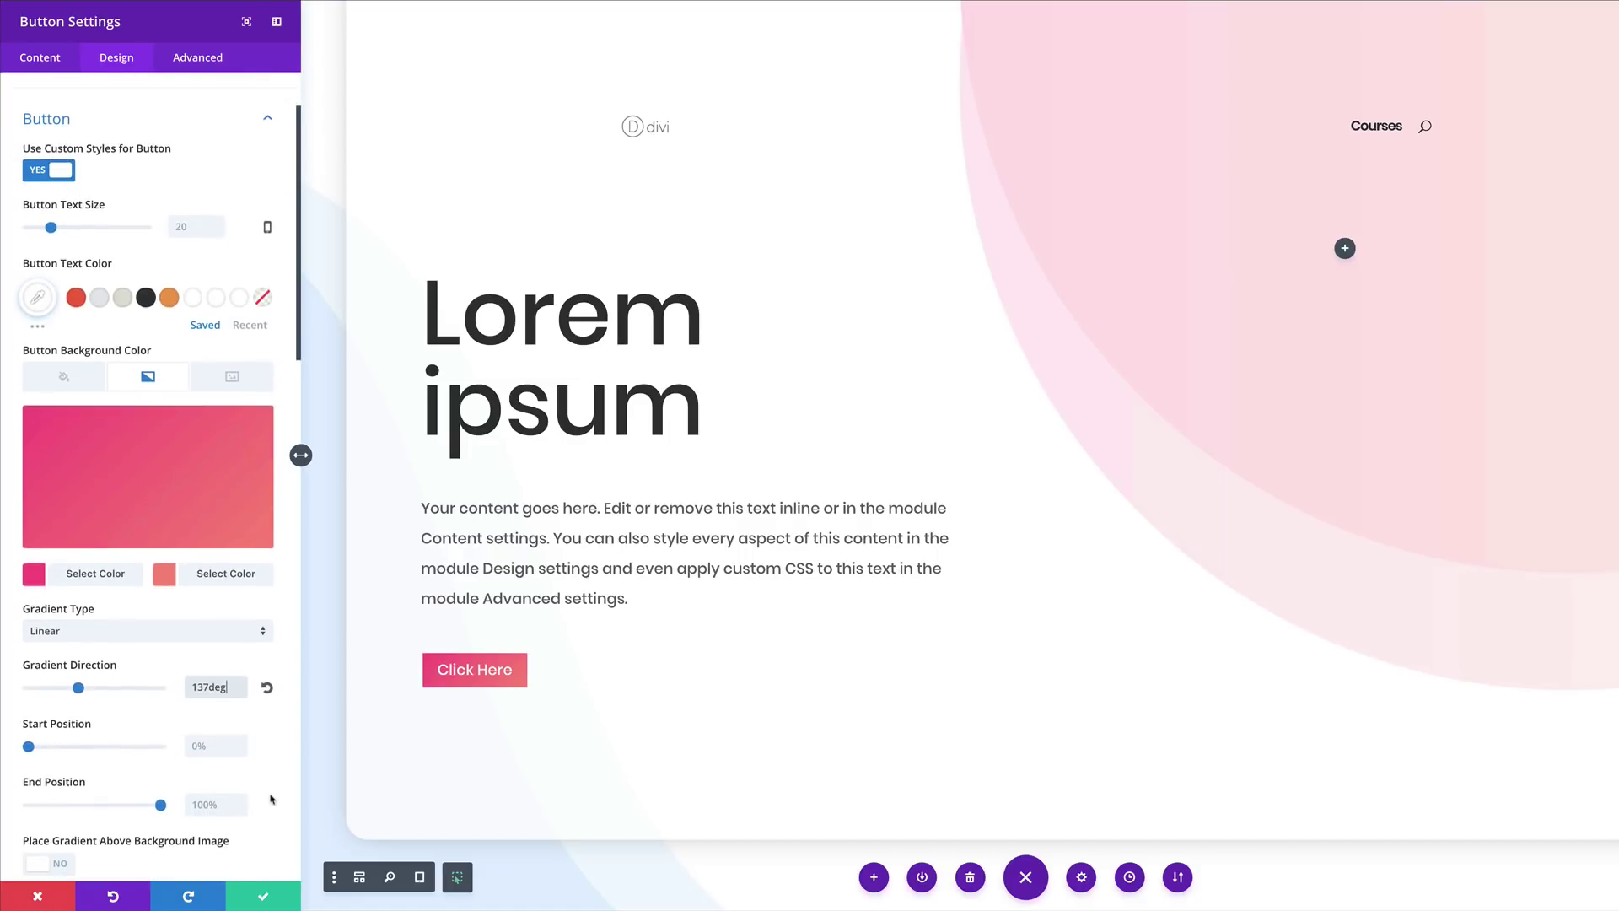
- Set the button to no border with 40px rounded corners
scroll(272, 799, "down", 2)
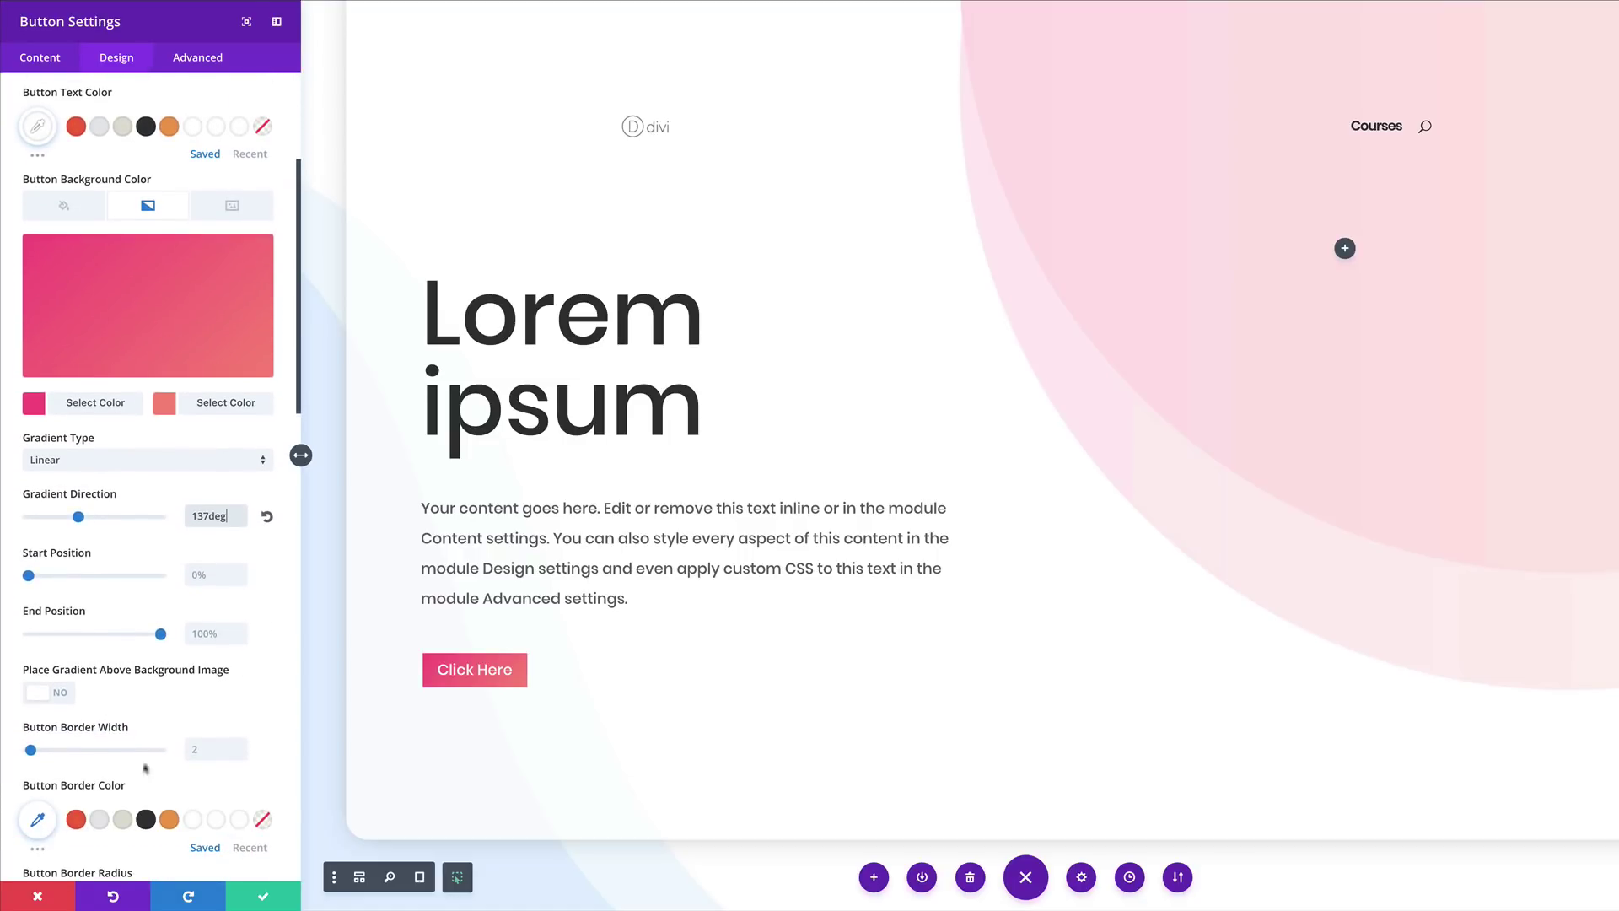
scroll(199, 751, "down", 2)
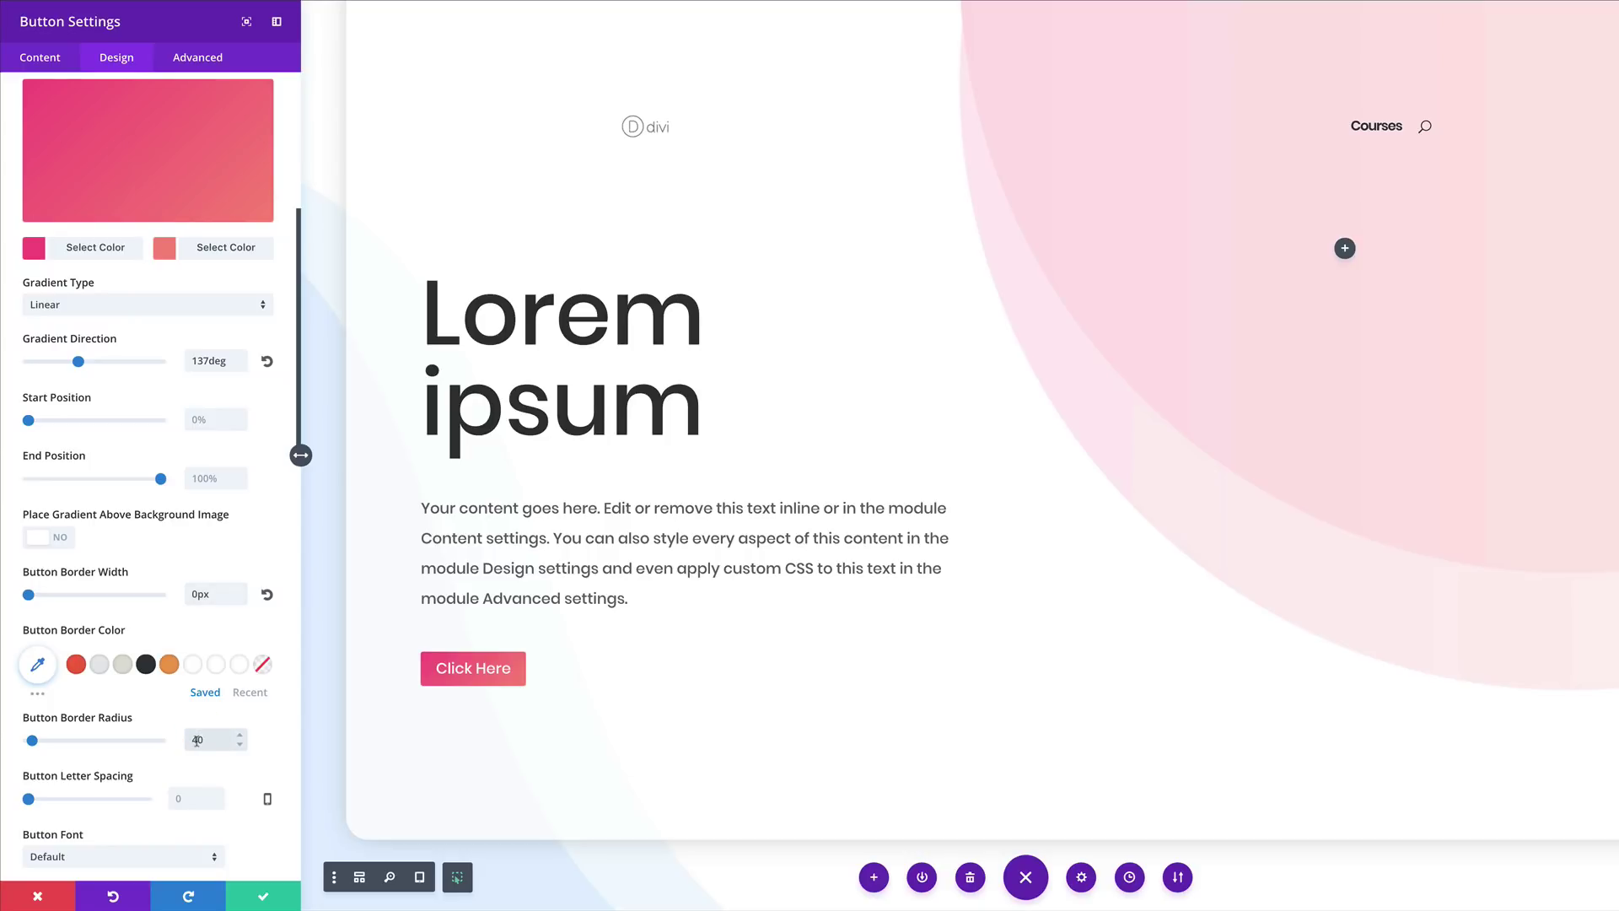
type("px")
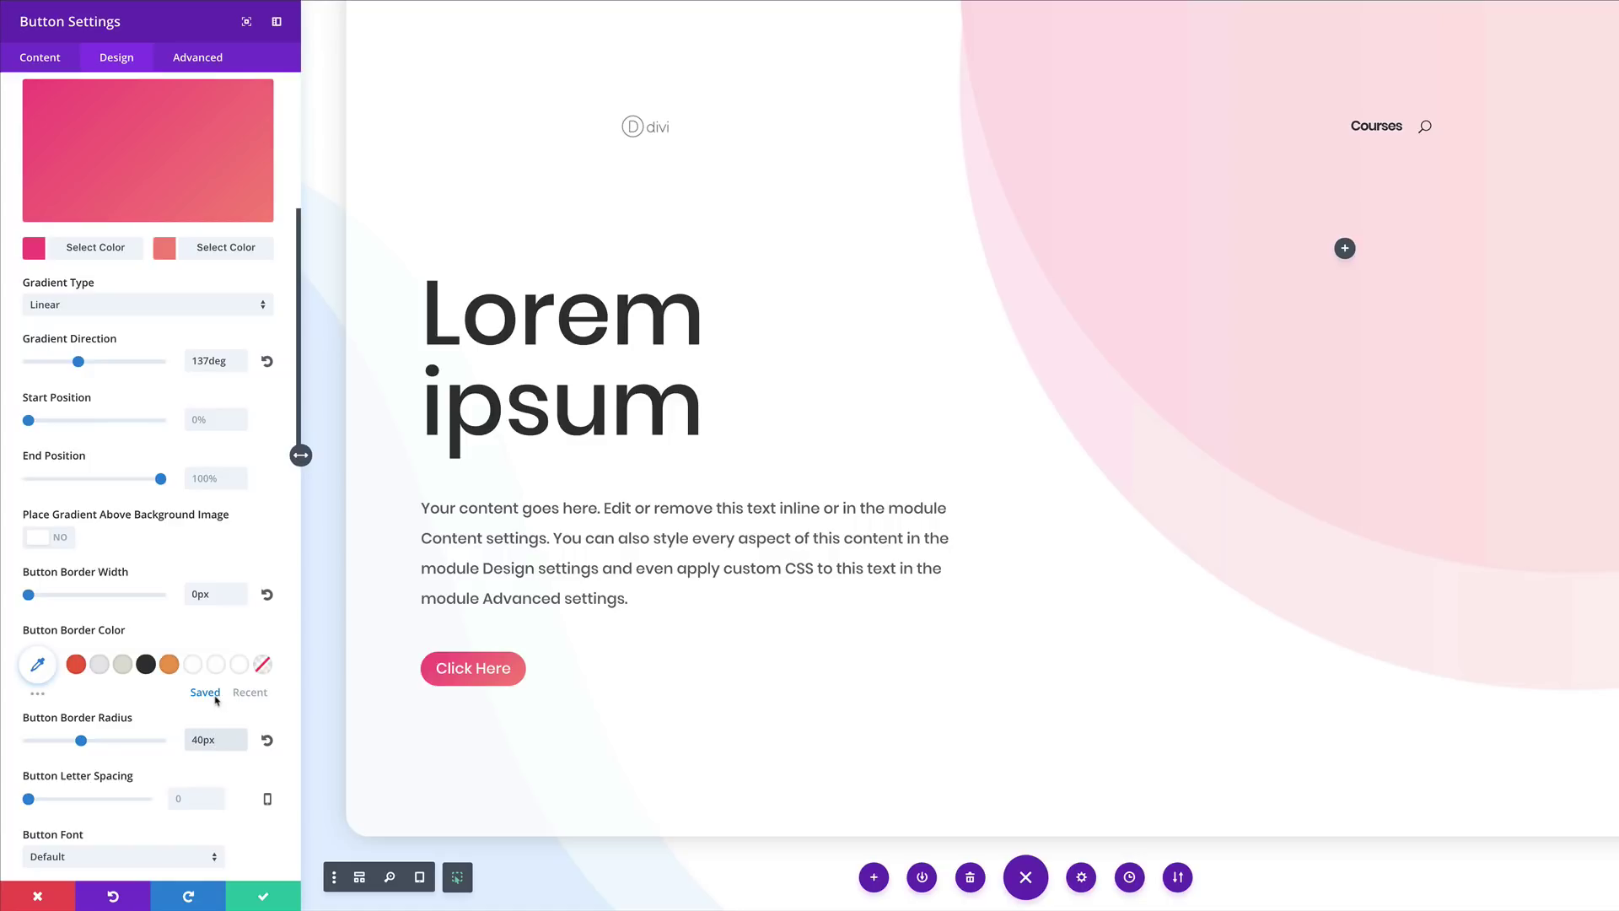
scroll(202, 715, "down", 3)
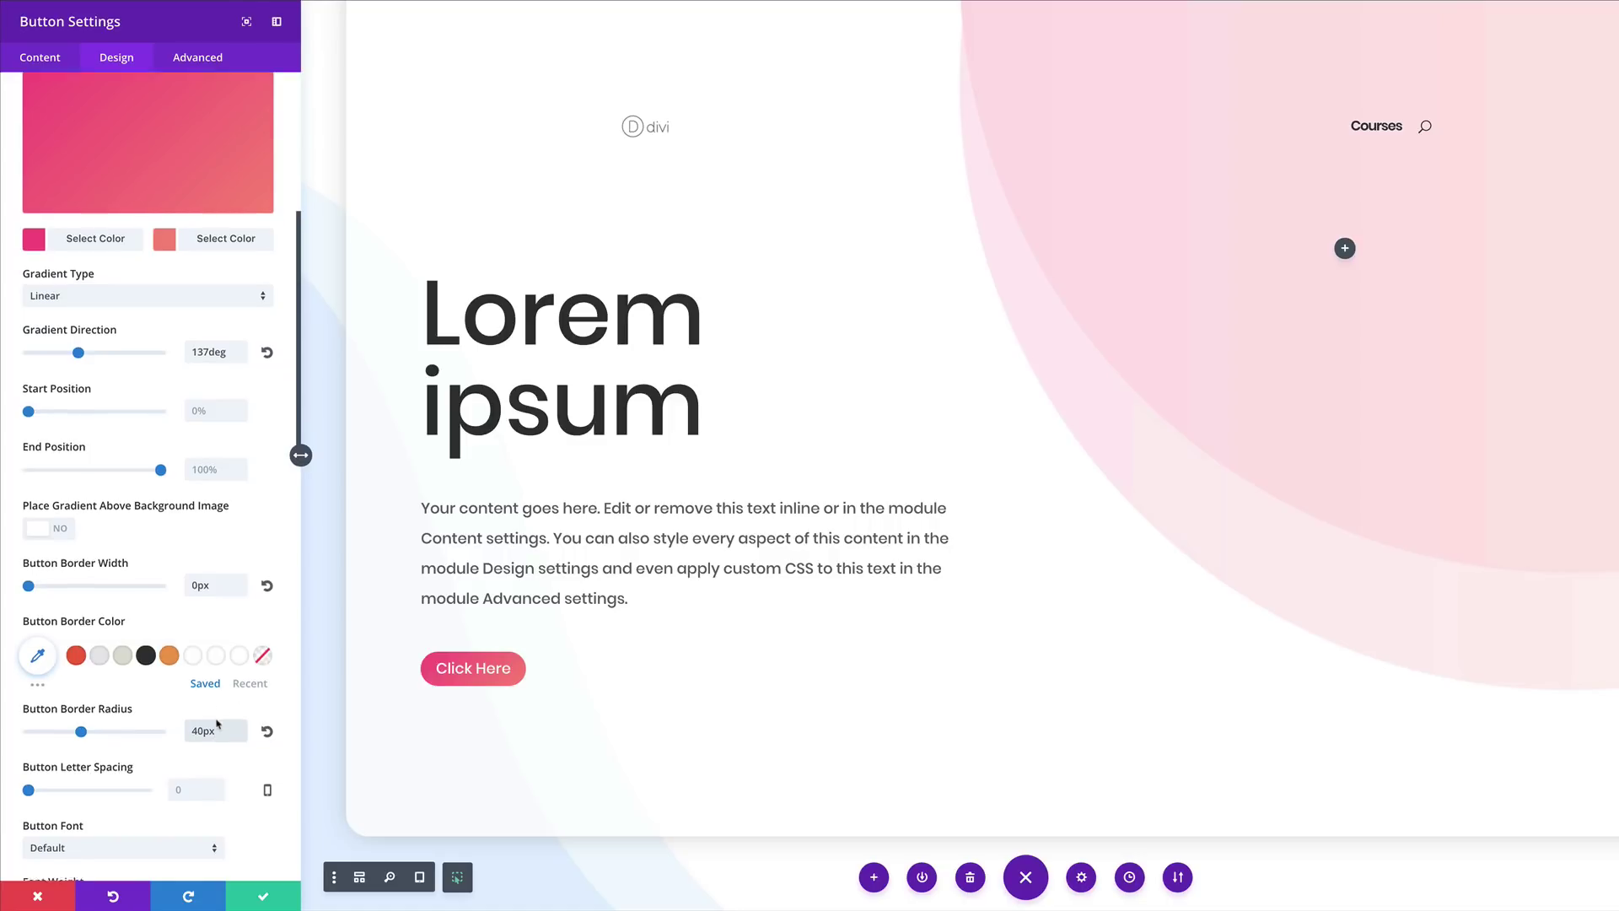
scroll(216, 724, "down", 2)
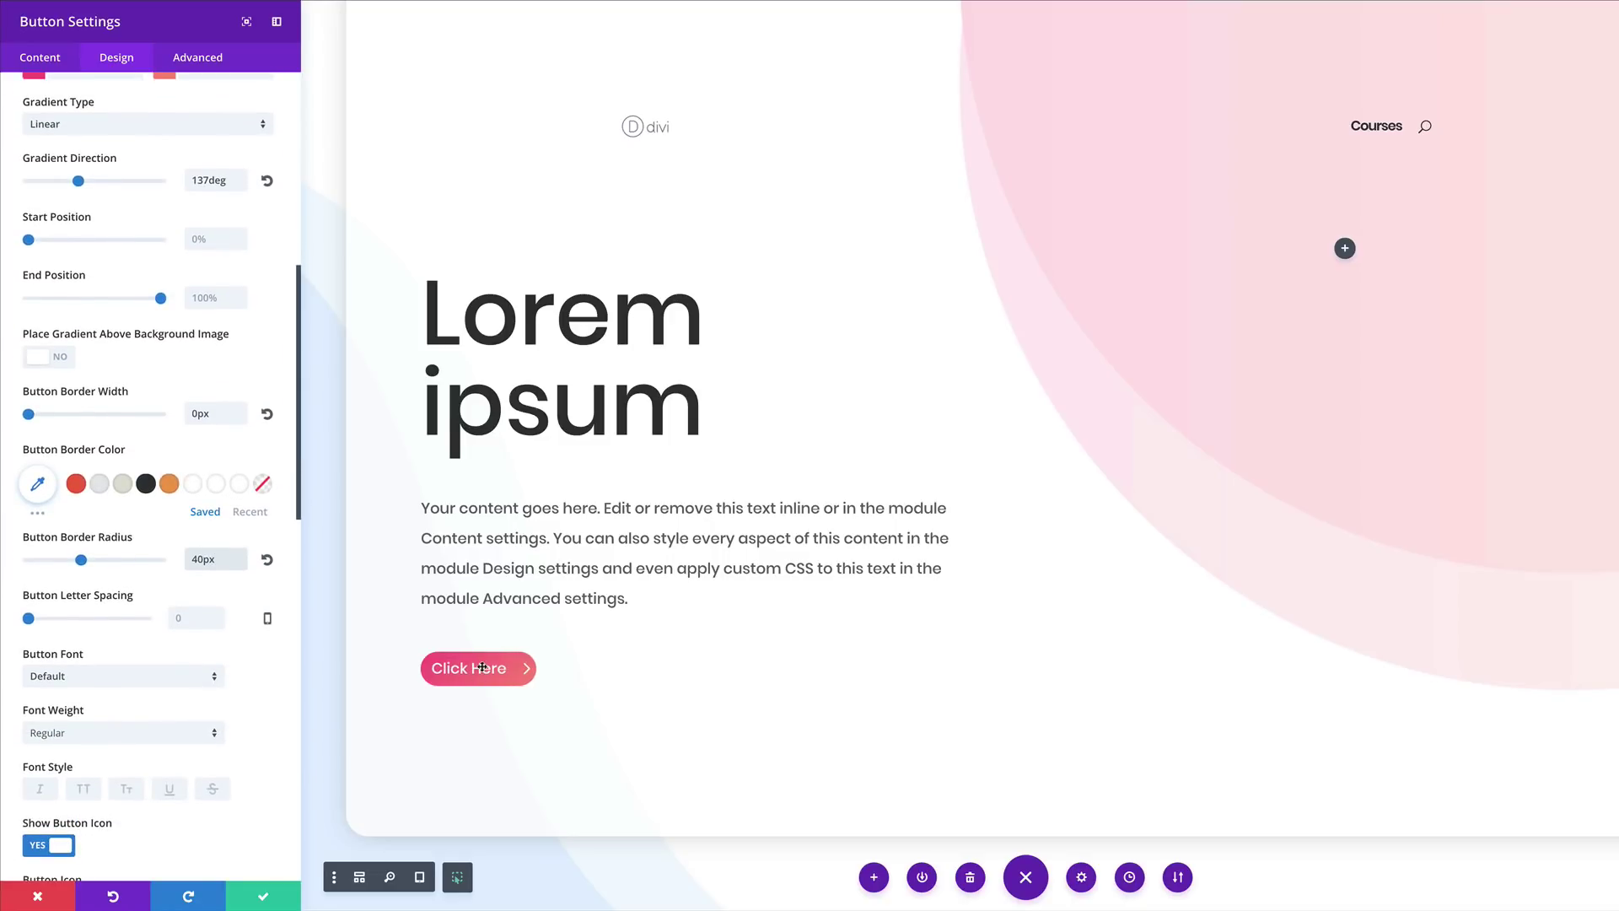
- Keep the default button font and switch the label to uppercase CLICK HERE
left_click(191, 679)
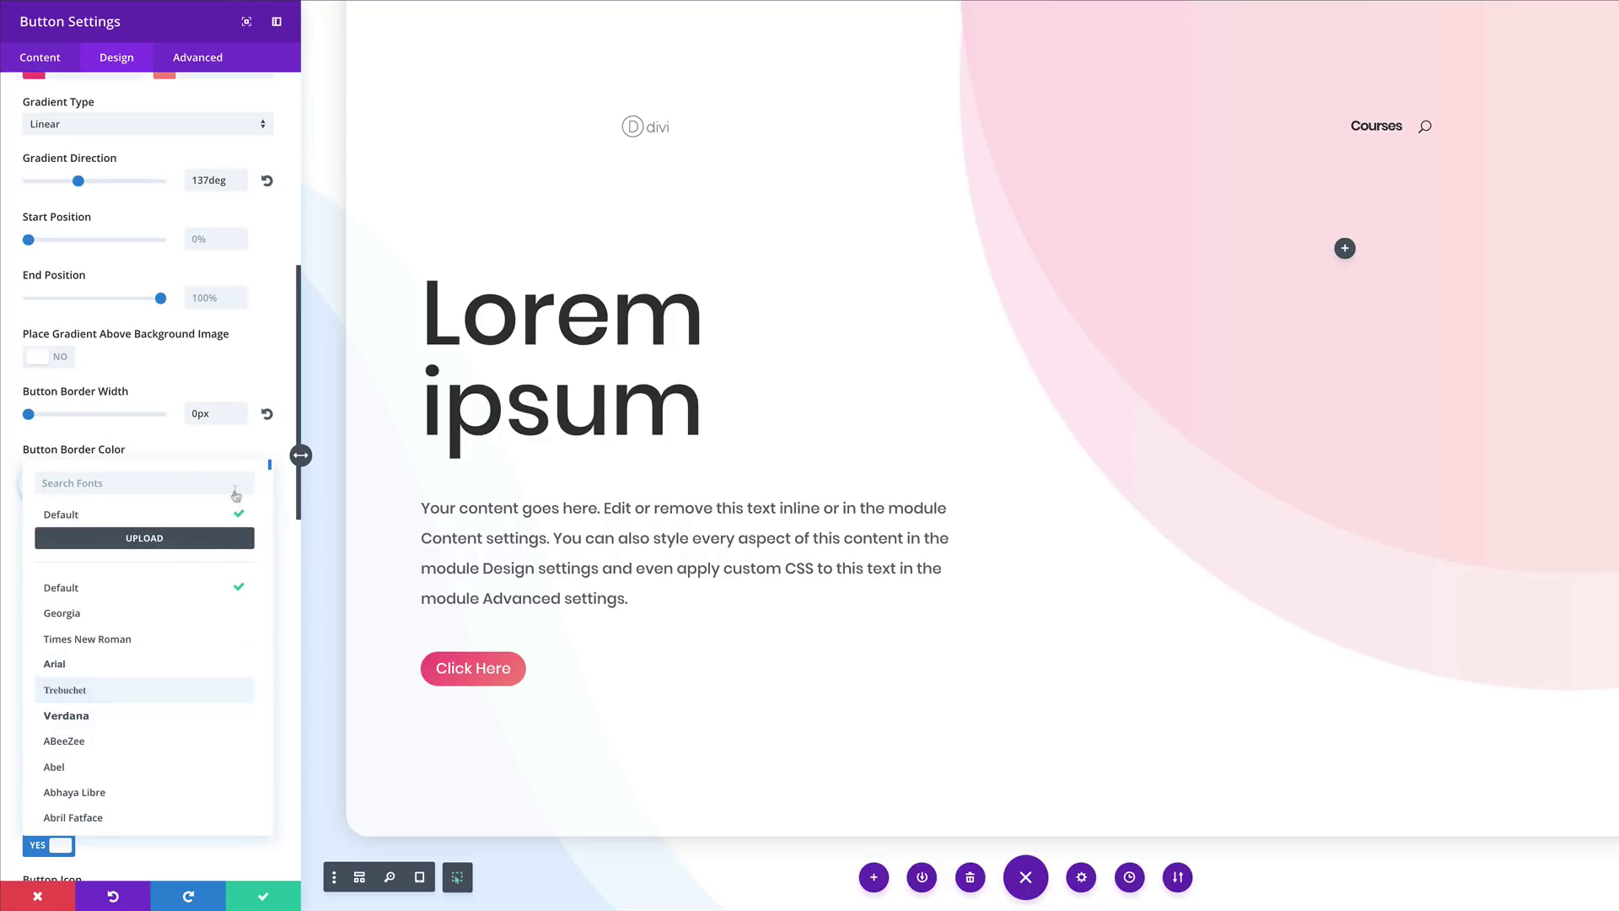
left_click(287, 530)
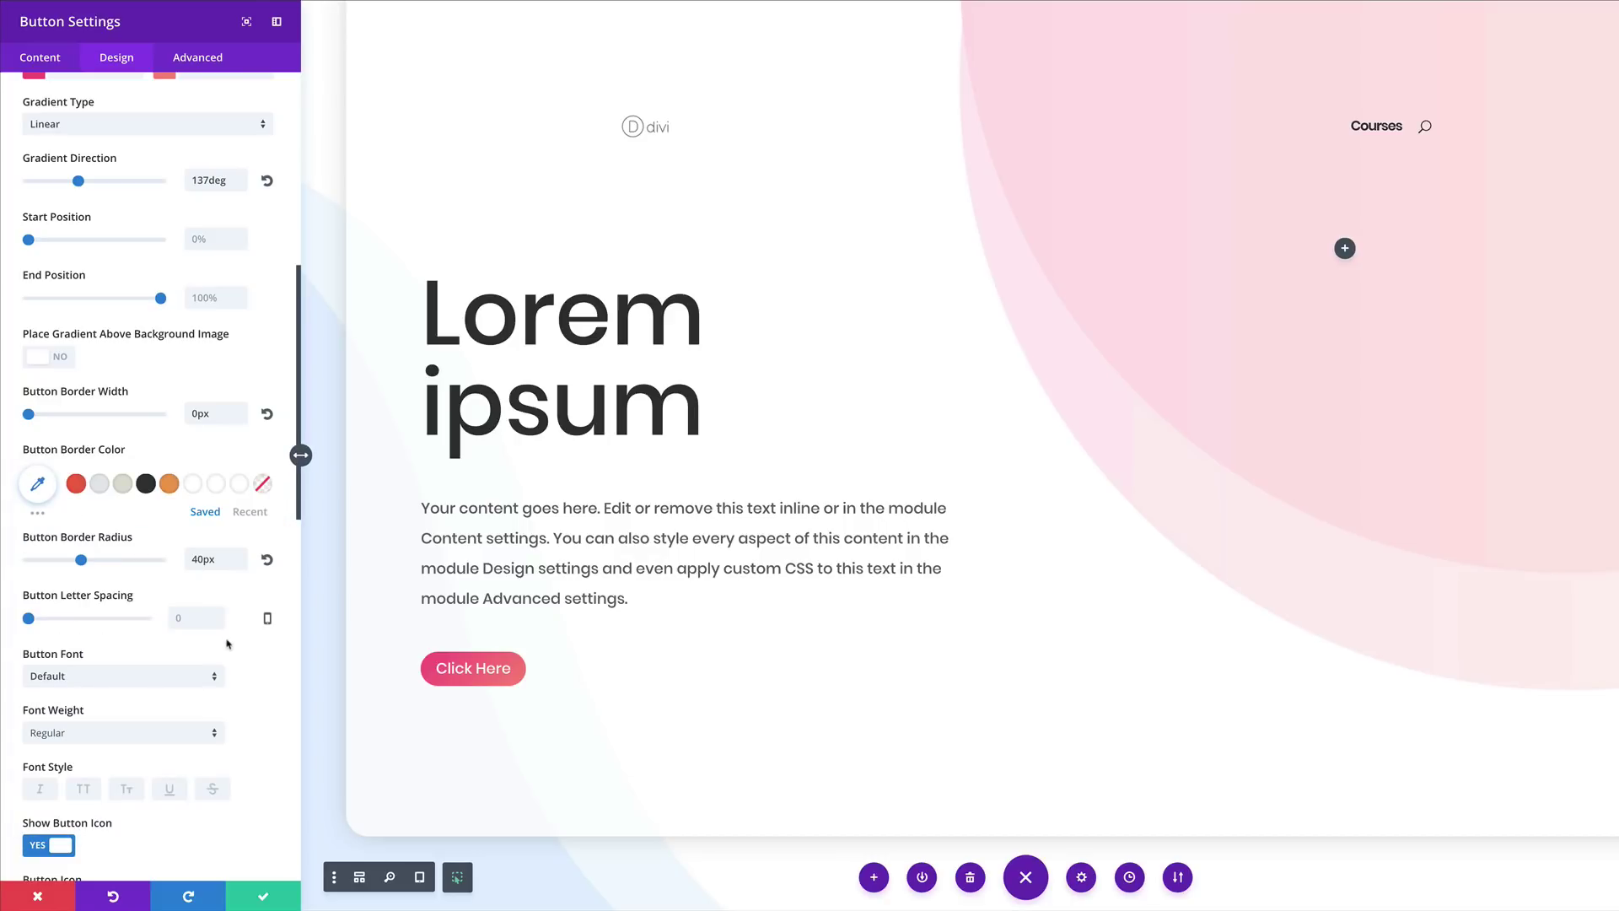
scroll(226, 644, "down", 2)
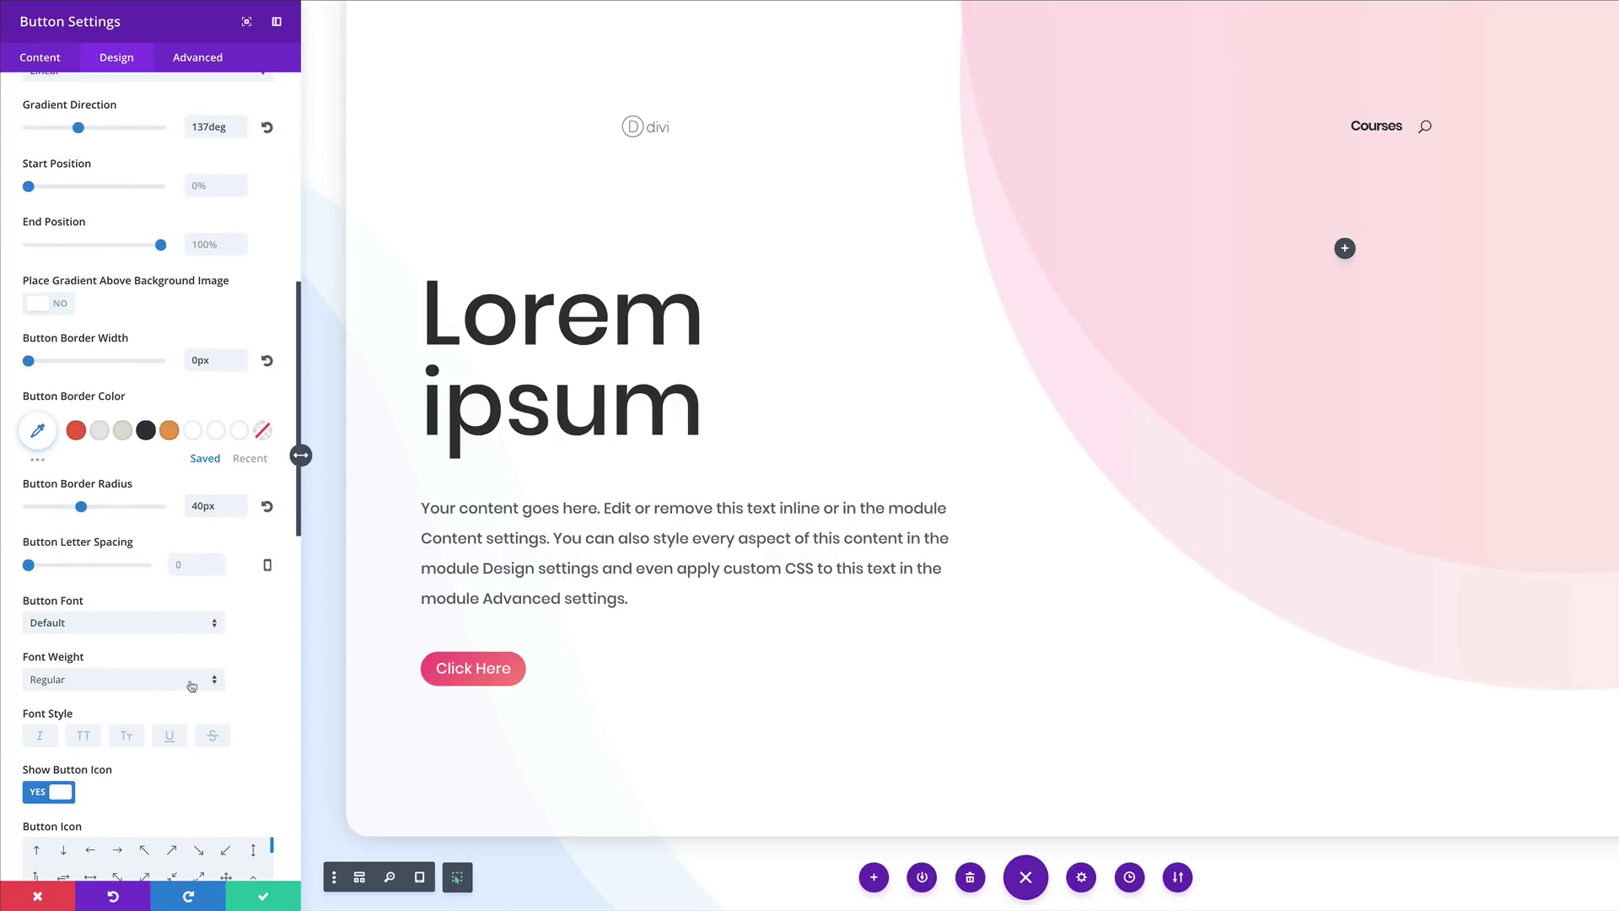
scroll(192, 685, "down", 2)
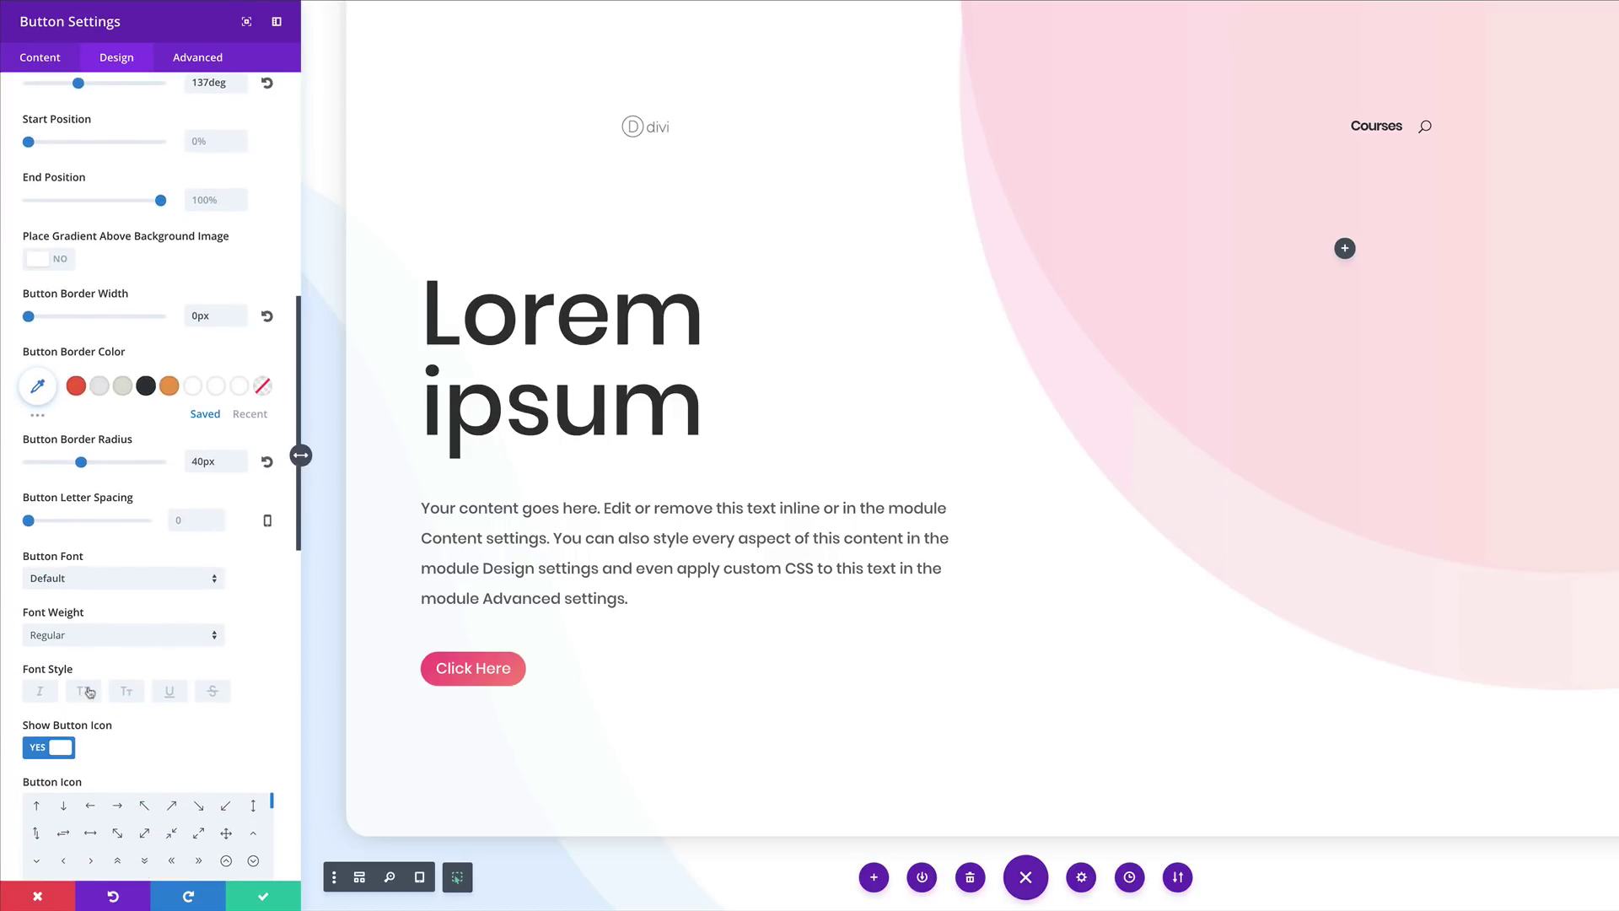
left_click(86, 691)
scroll(247, 717, "down", 1)
scroll(247, 717, "down", 3)
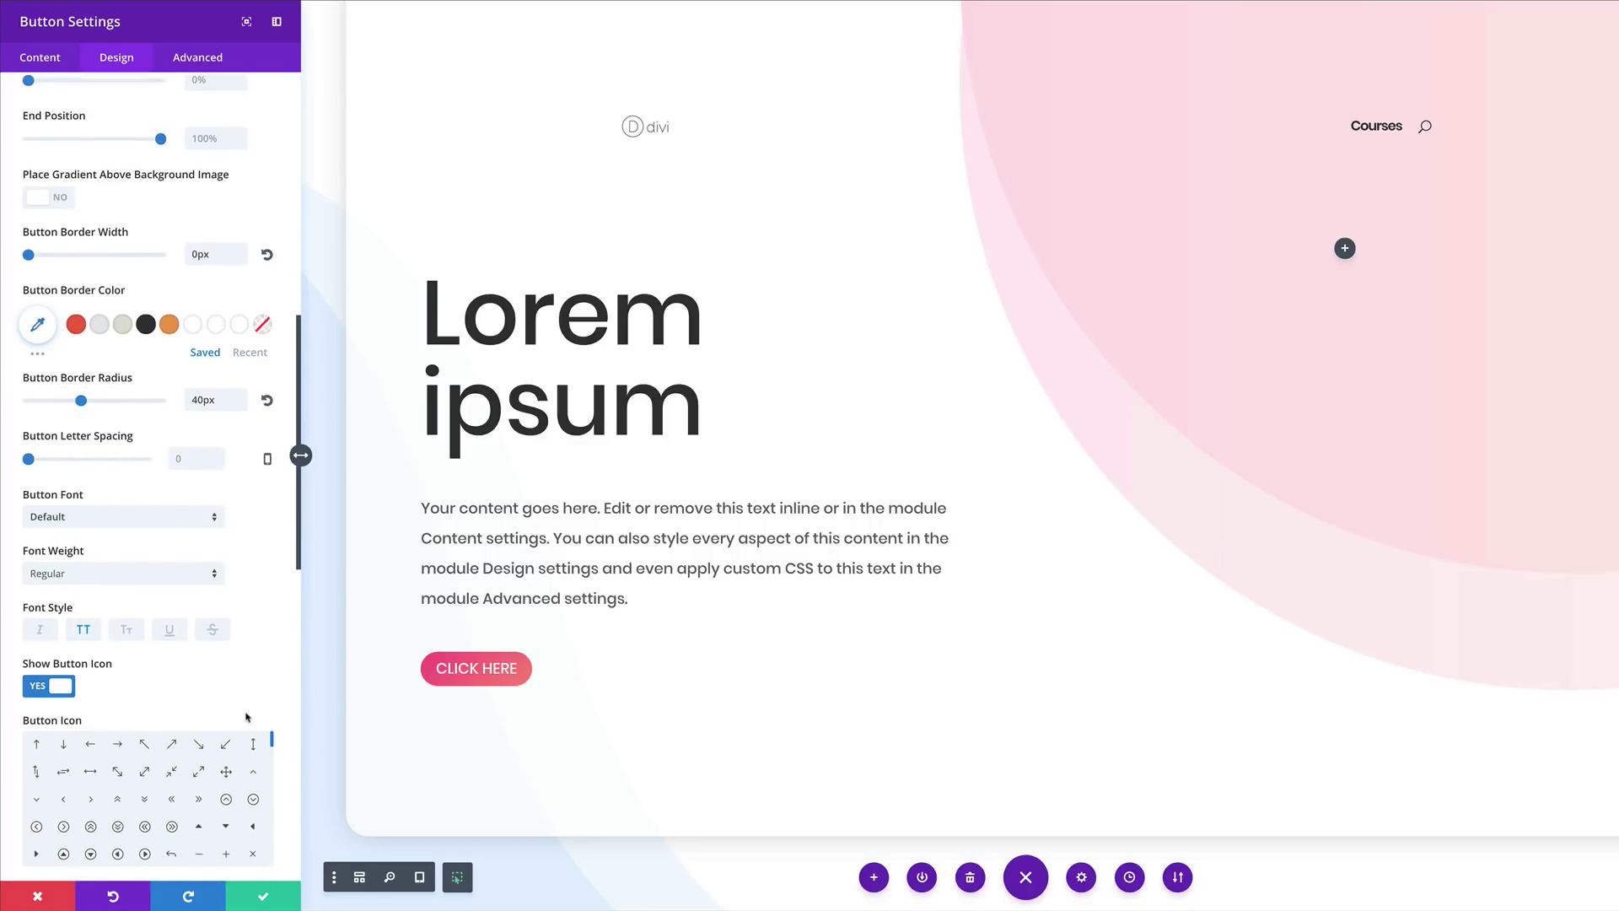
scroll(248, 718, "down", 5)
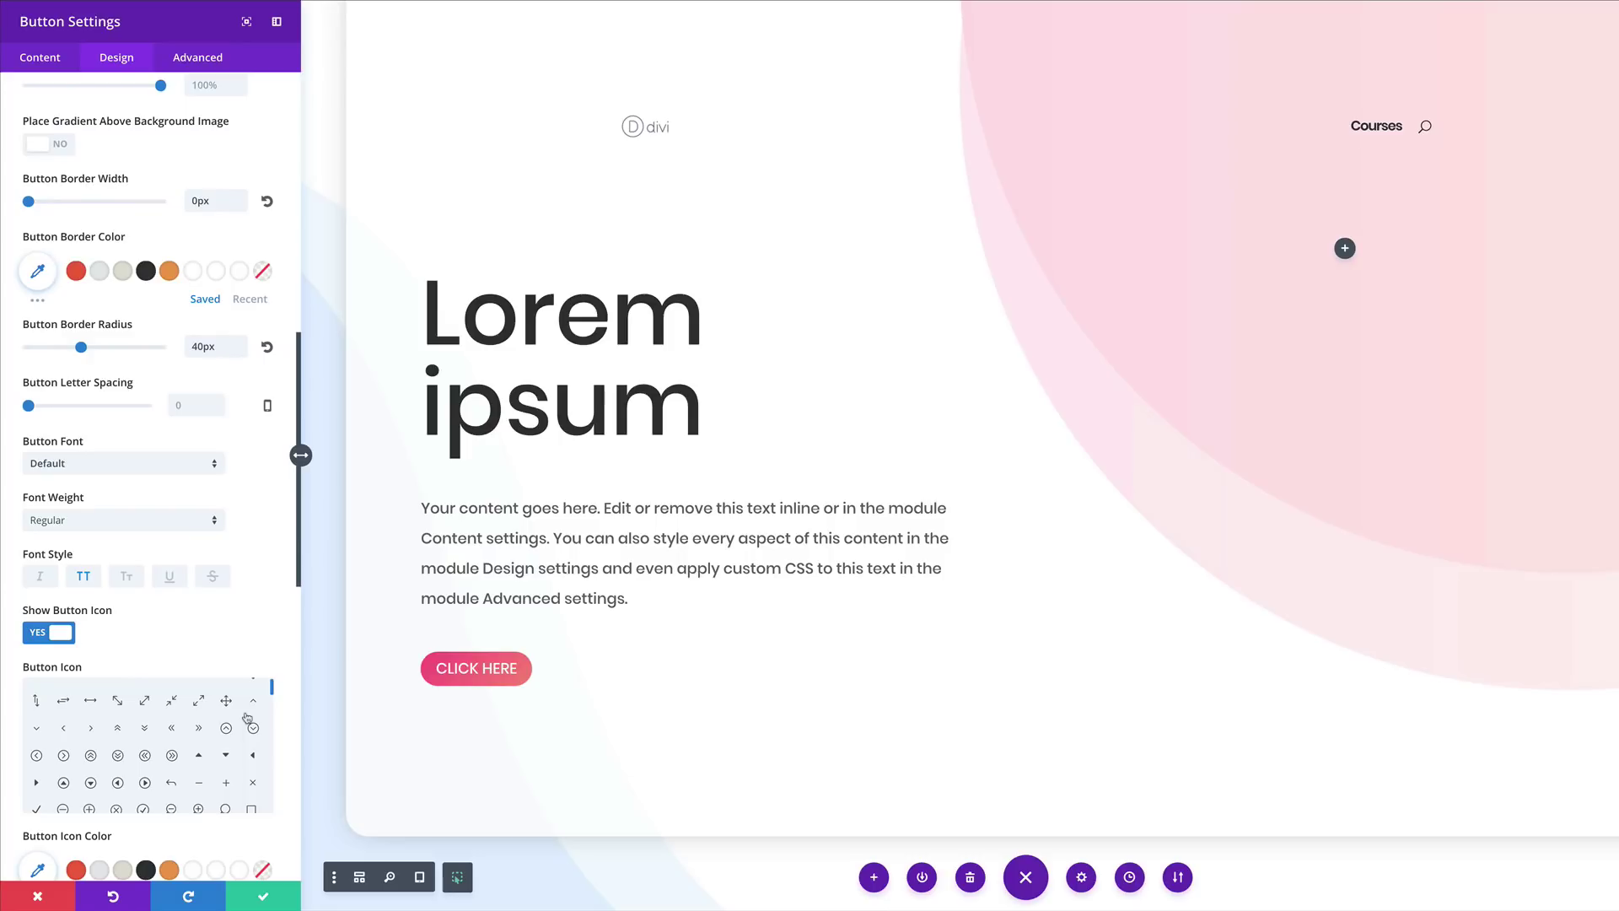
scroll(290, 637, "down", 10)
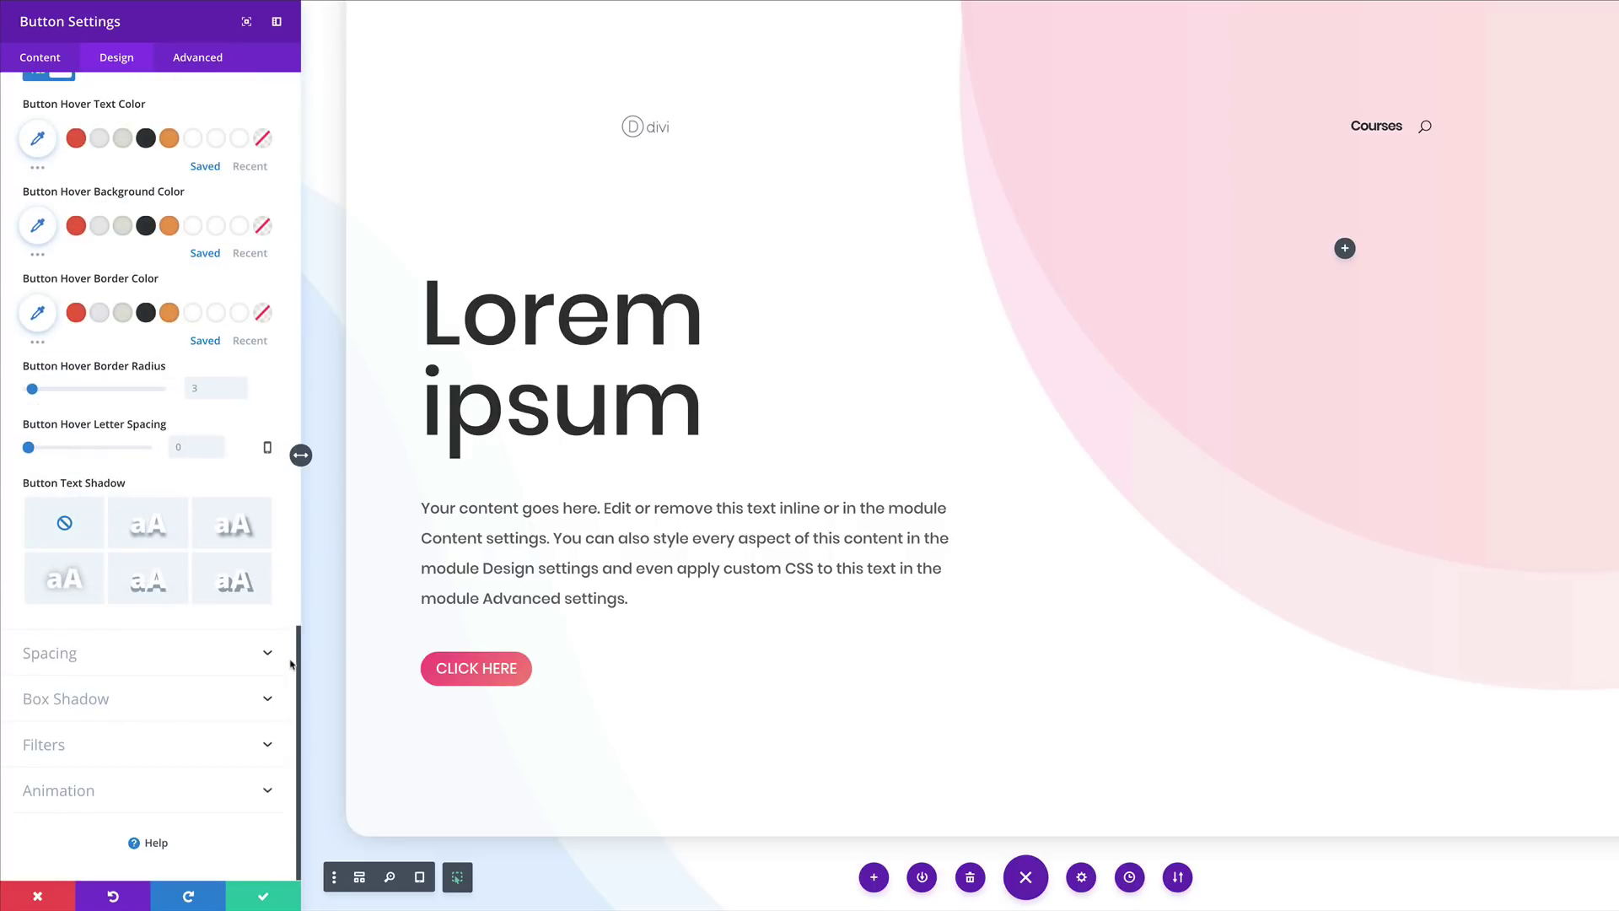
left_click(68, 662)
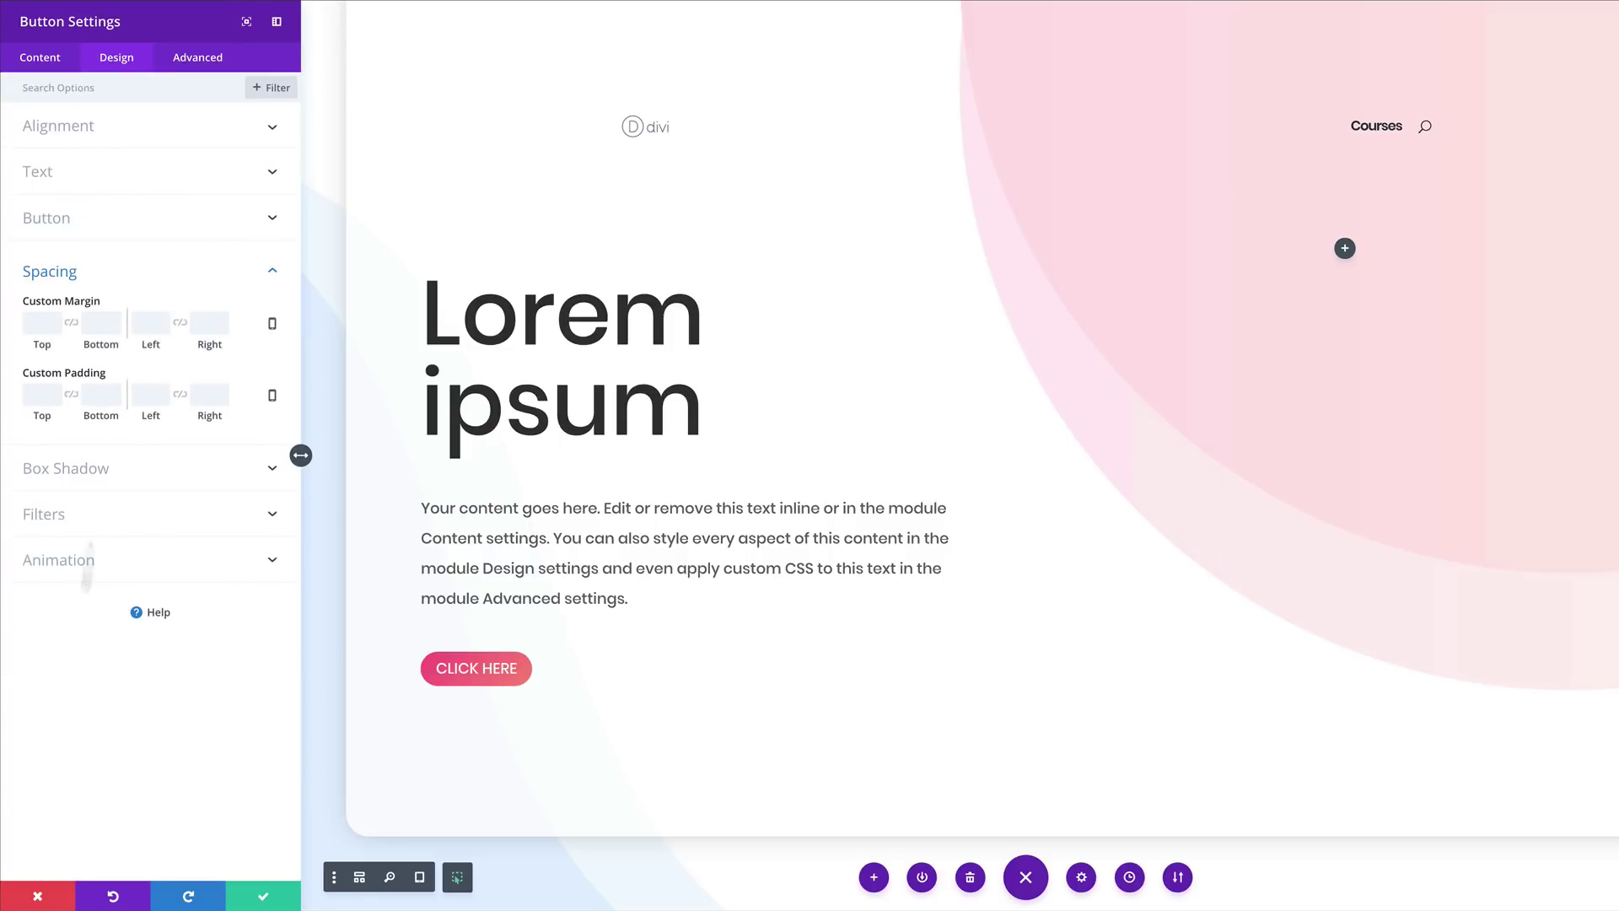
- Give the button a 100px bottom margin, checking the tablet and smartphone values
left_click(93, 321)
type("100px")
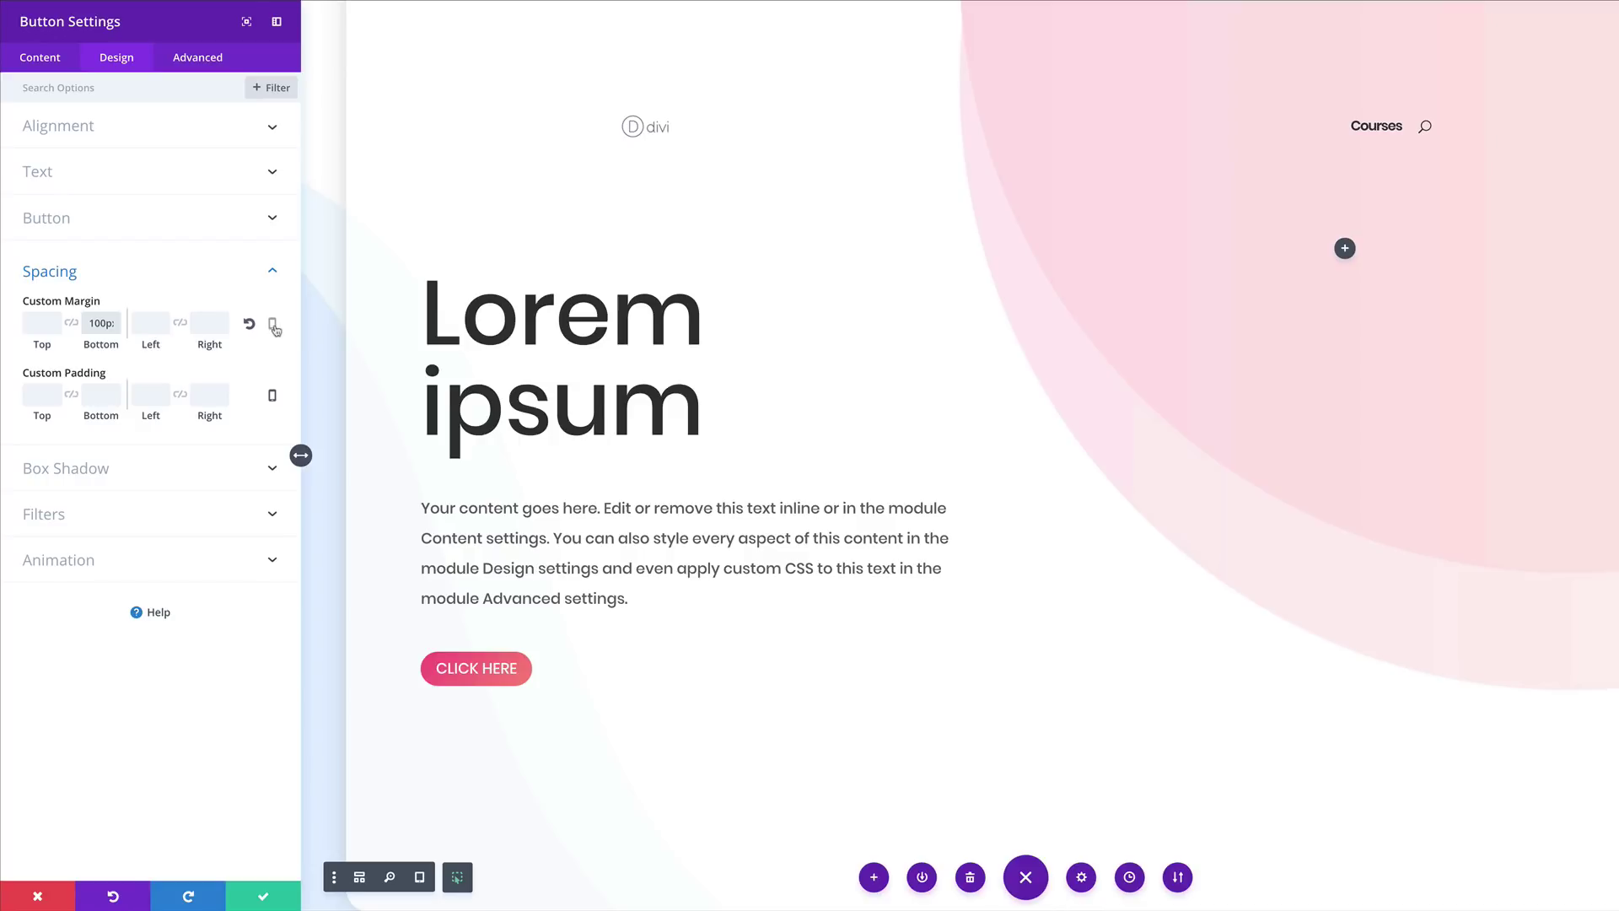
left_click(272, 325)
left_click(122, 334)
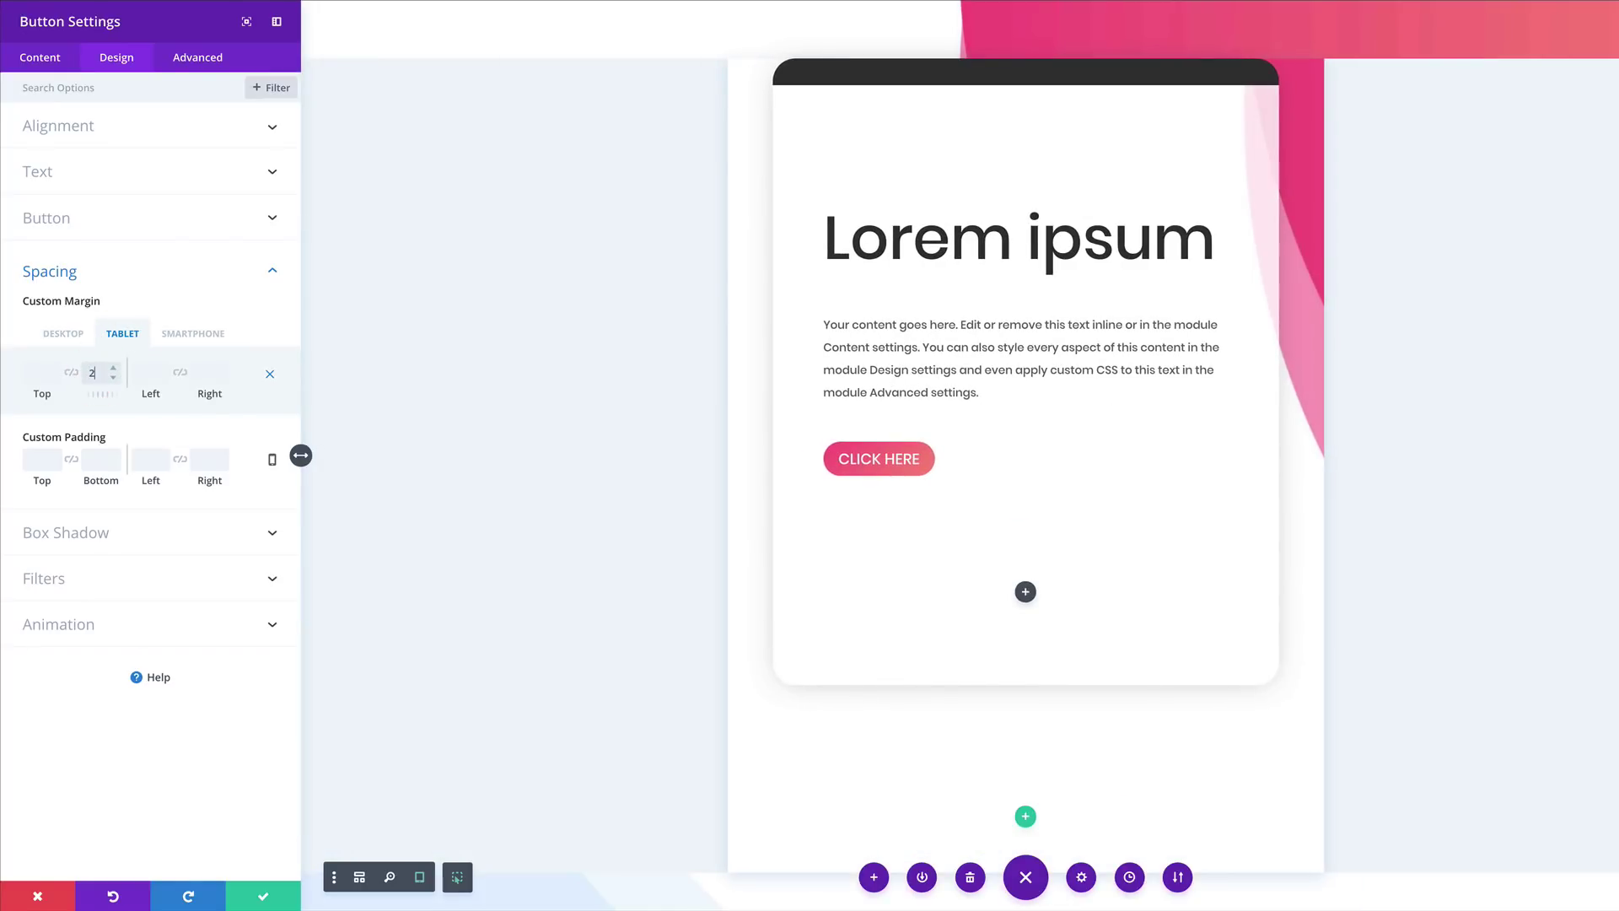
left_click(192, 334)
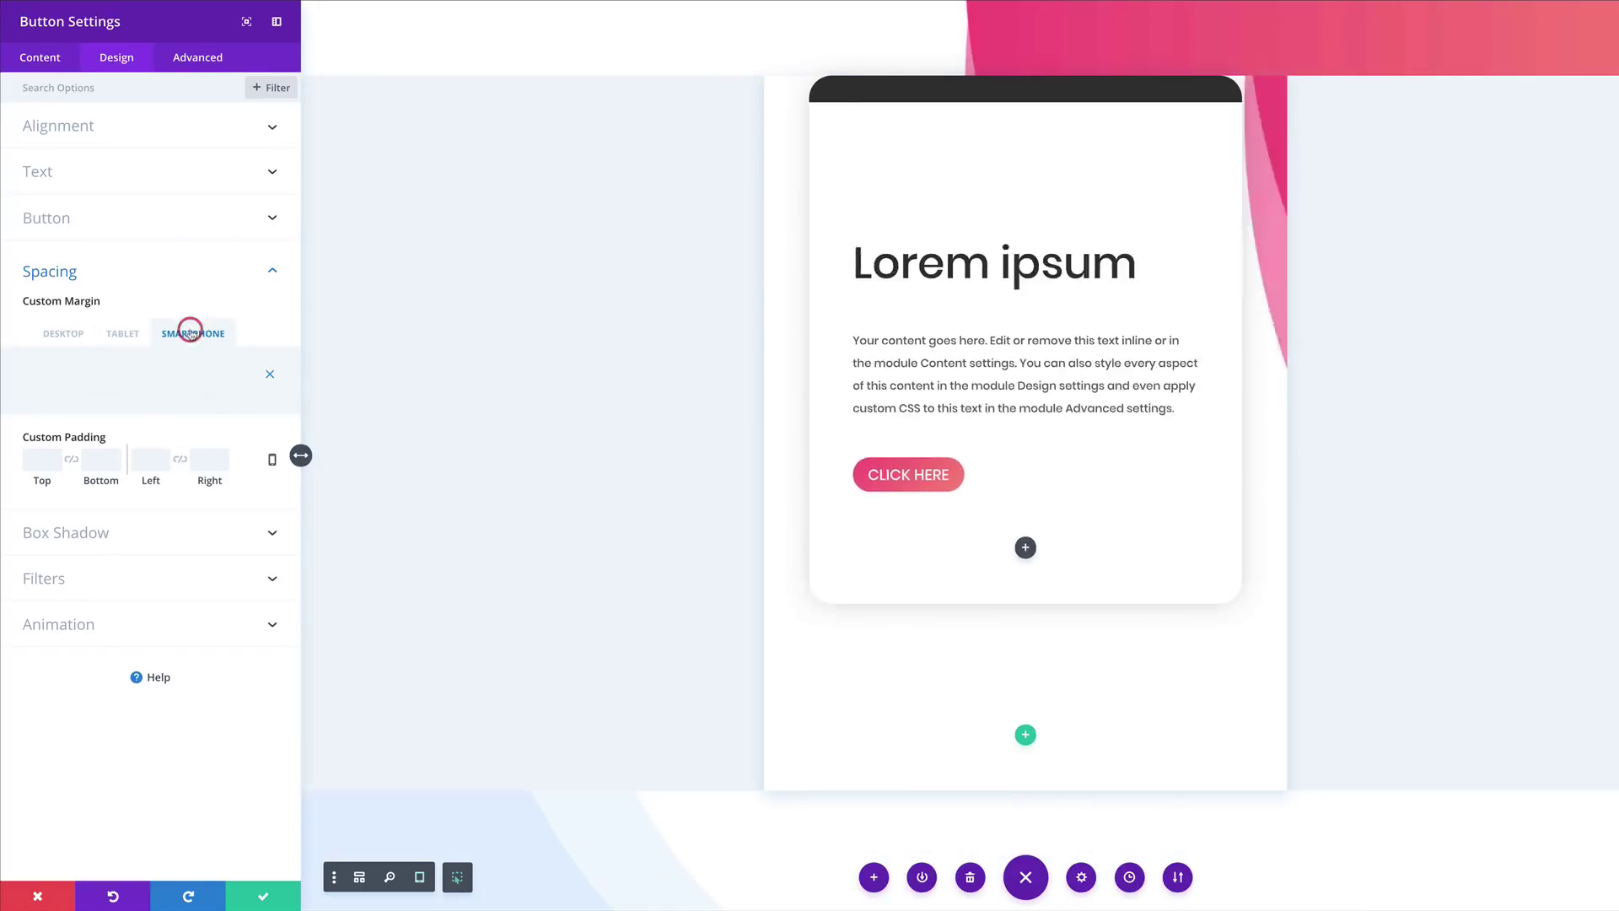
left_click(62, 334)
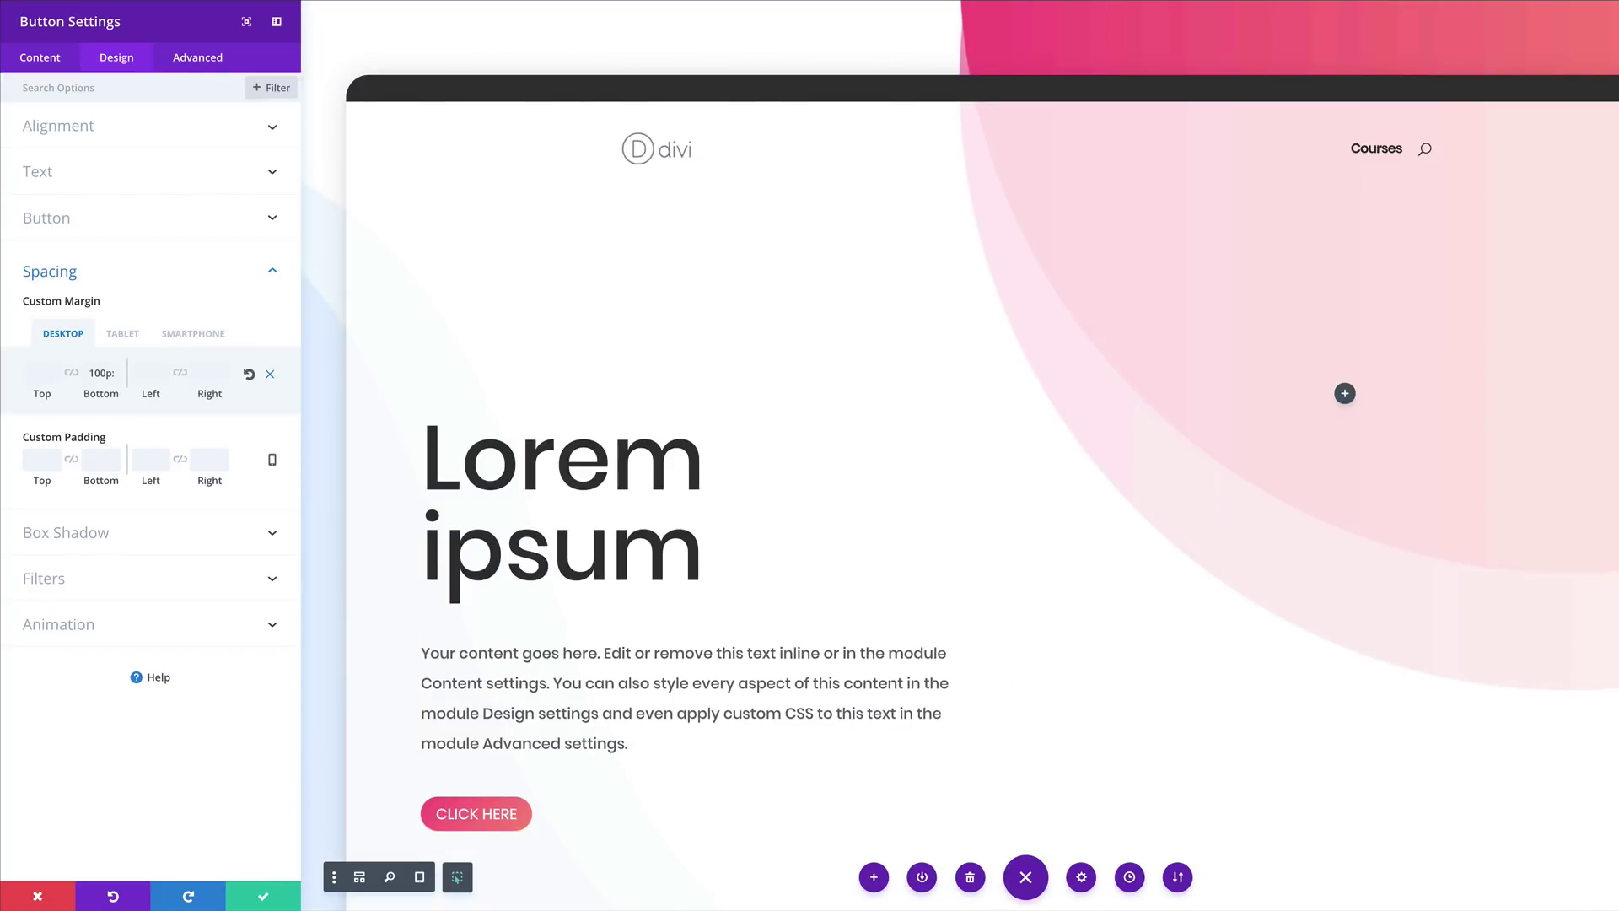
- Set linked button padding of 50px left/right and 15px top/bottom
left_click(181, 461)
left_click(136, 461)
type("50px")
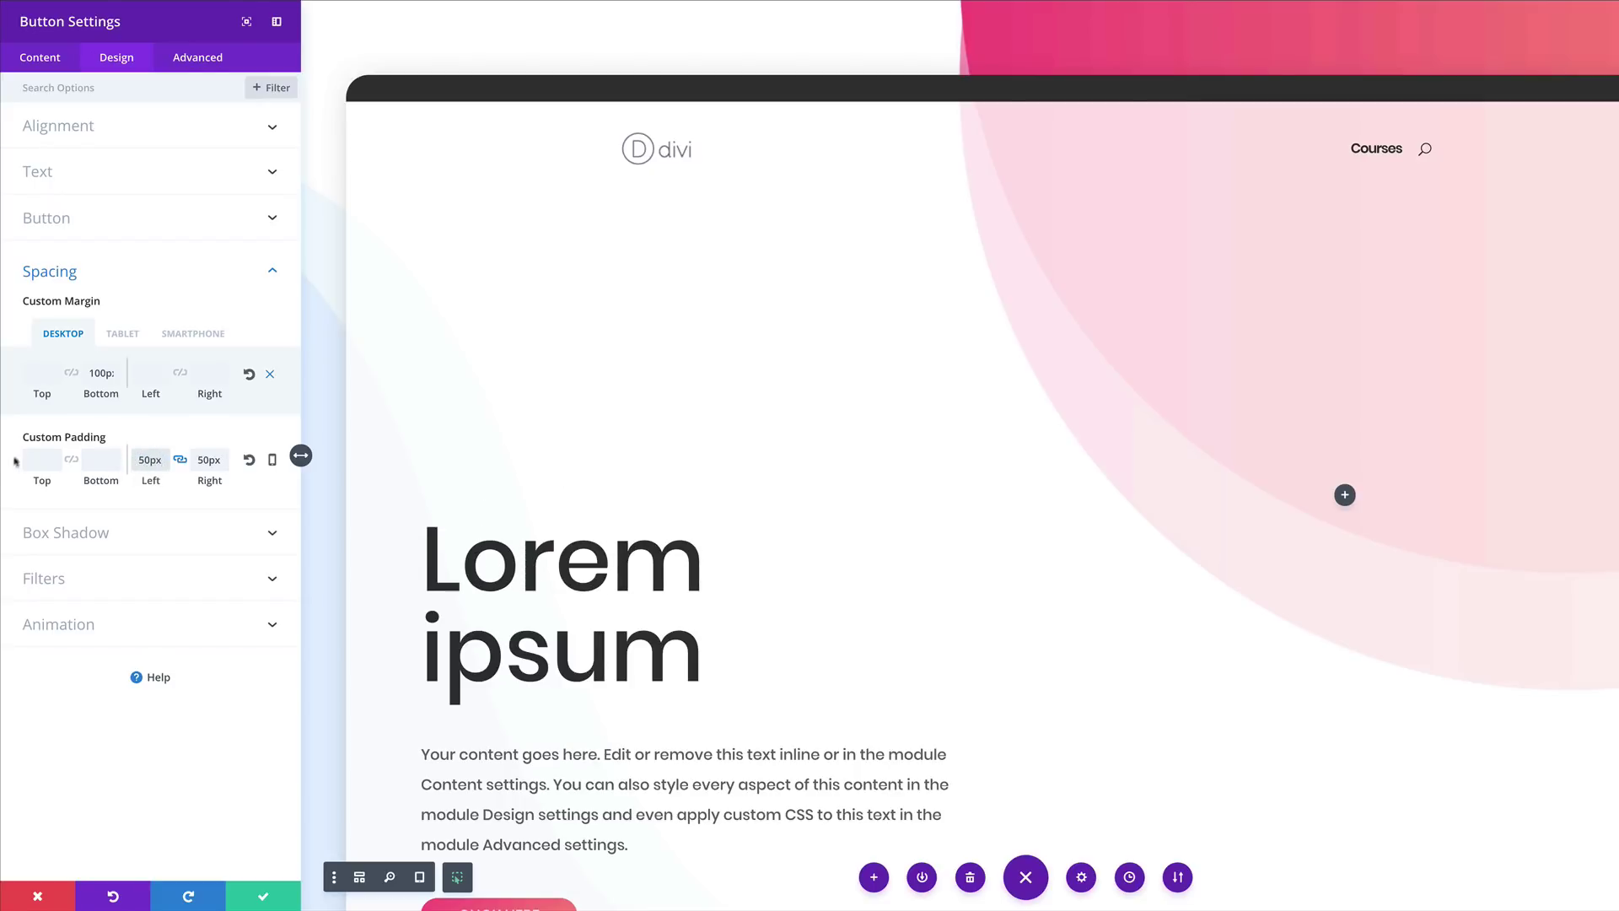
left_click(67, 463)
left_click(38, 460)
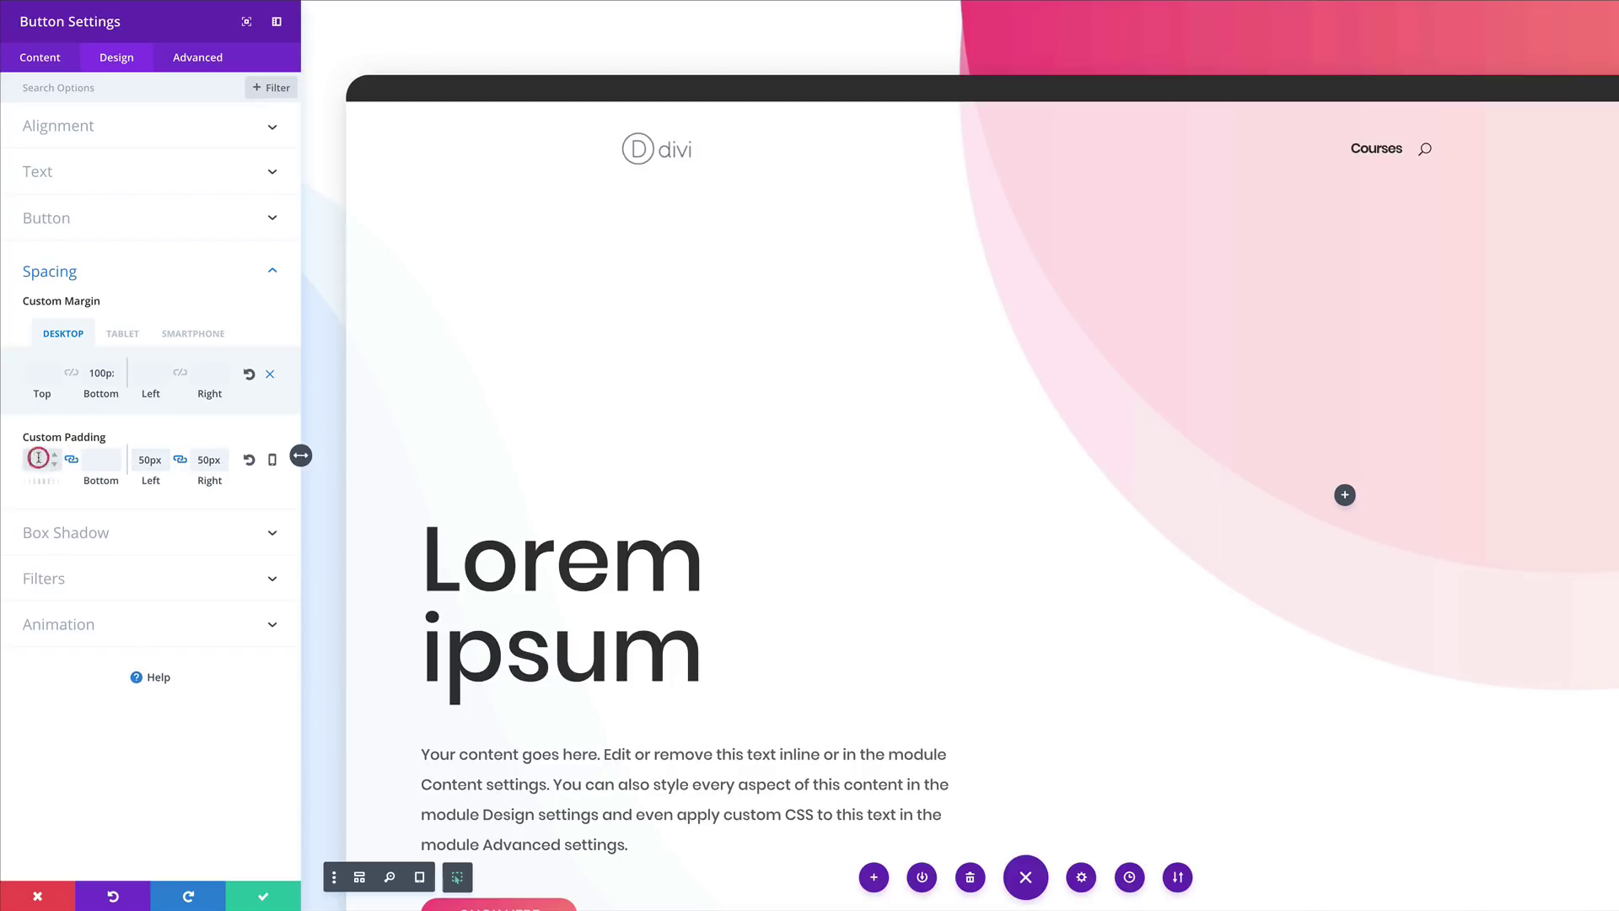
type("15px")
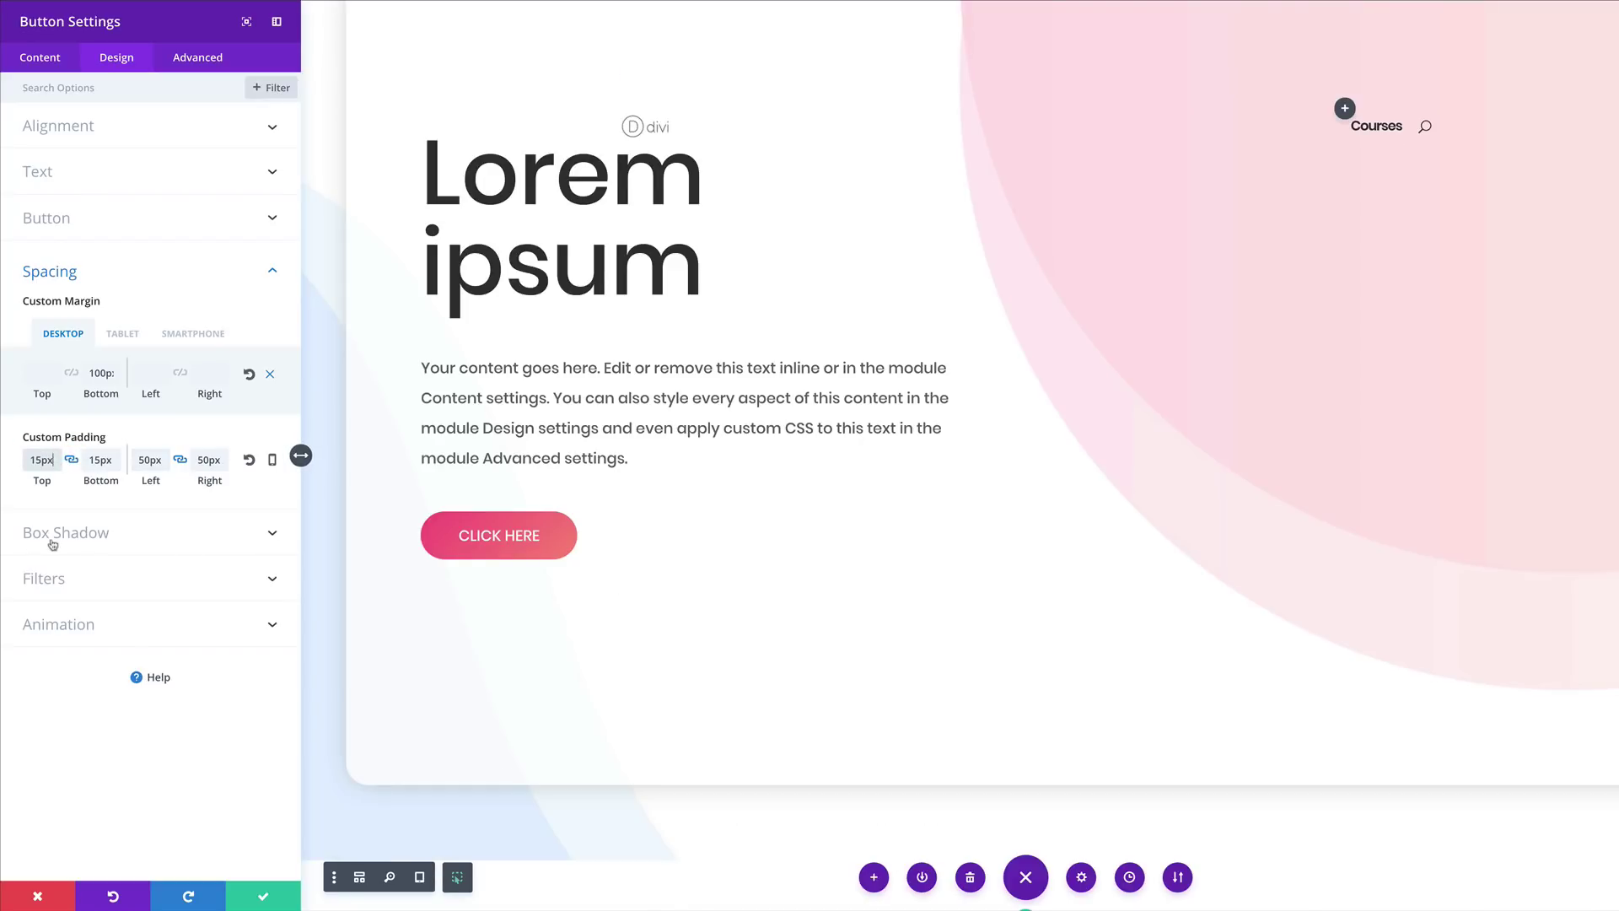
- Add a box shadow with 55px blur, -4px spread, rgba(84,84,84,0.25) colour, and save
left_click(99, 536)
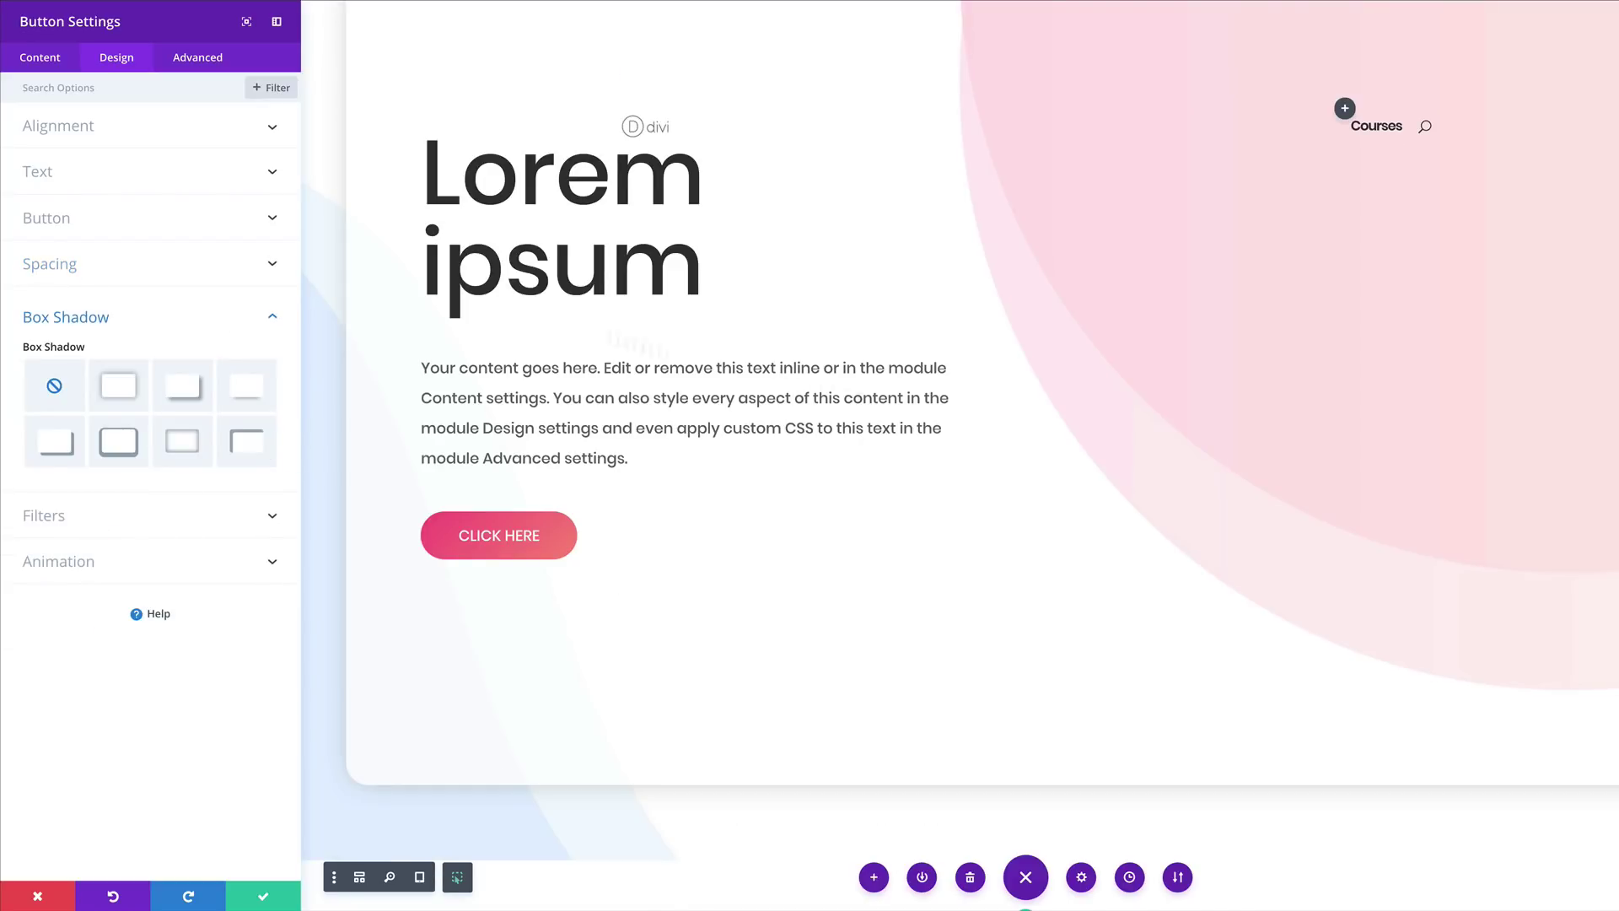
left_click(118, 390)
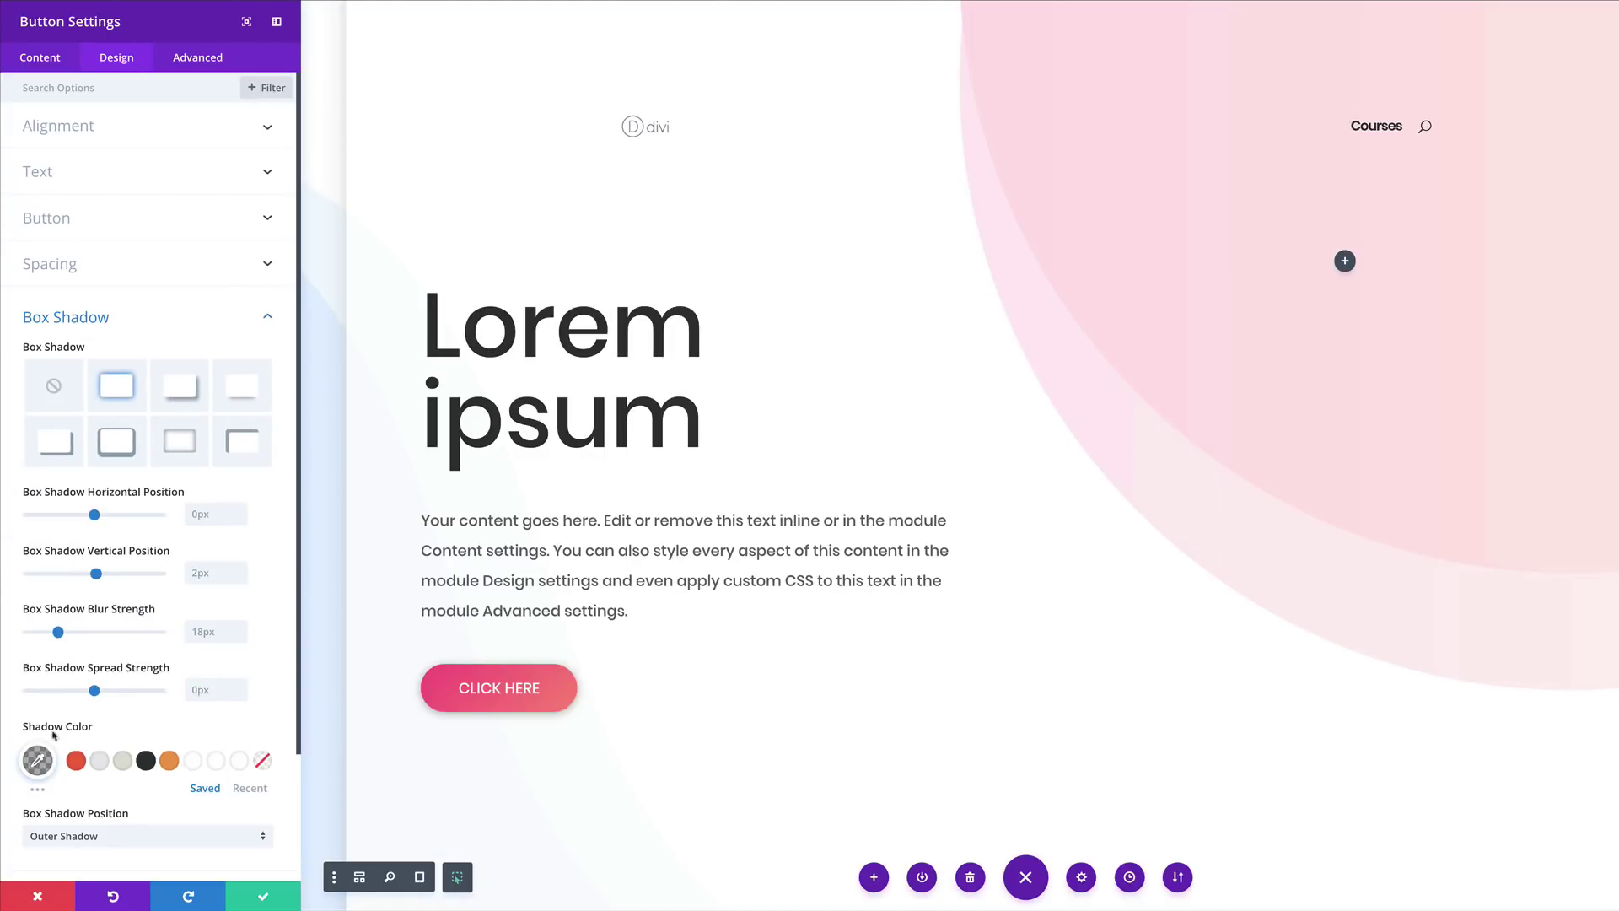
left_click(206, 631)
type("55px")
left_click(204, 687)
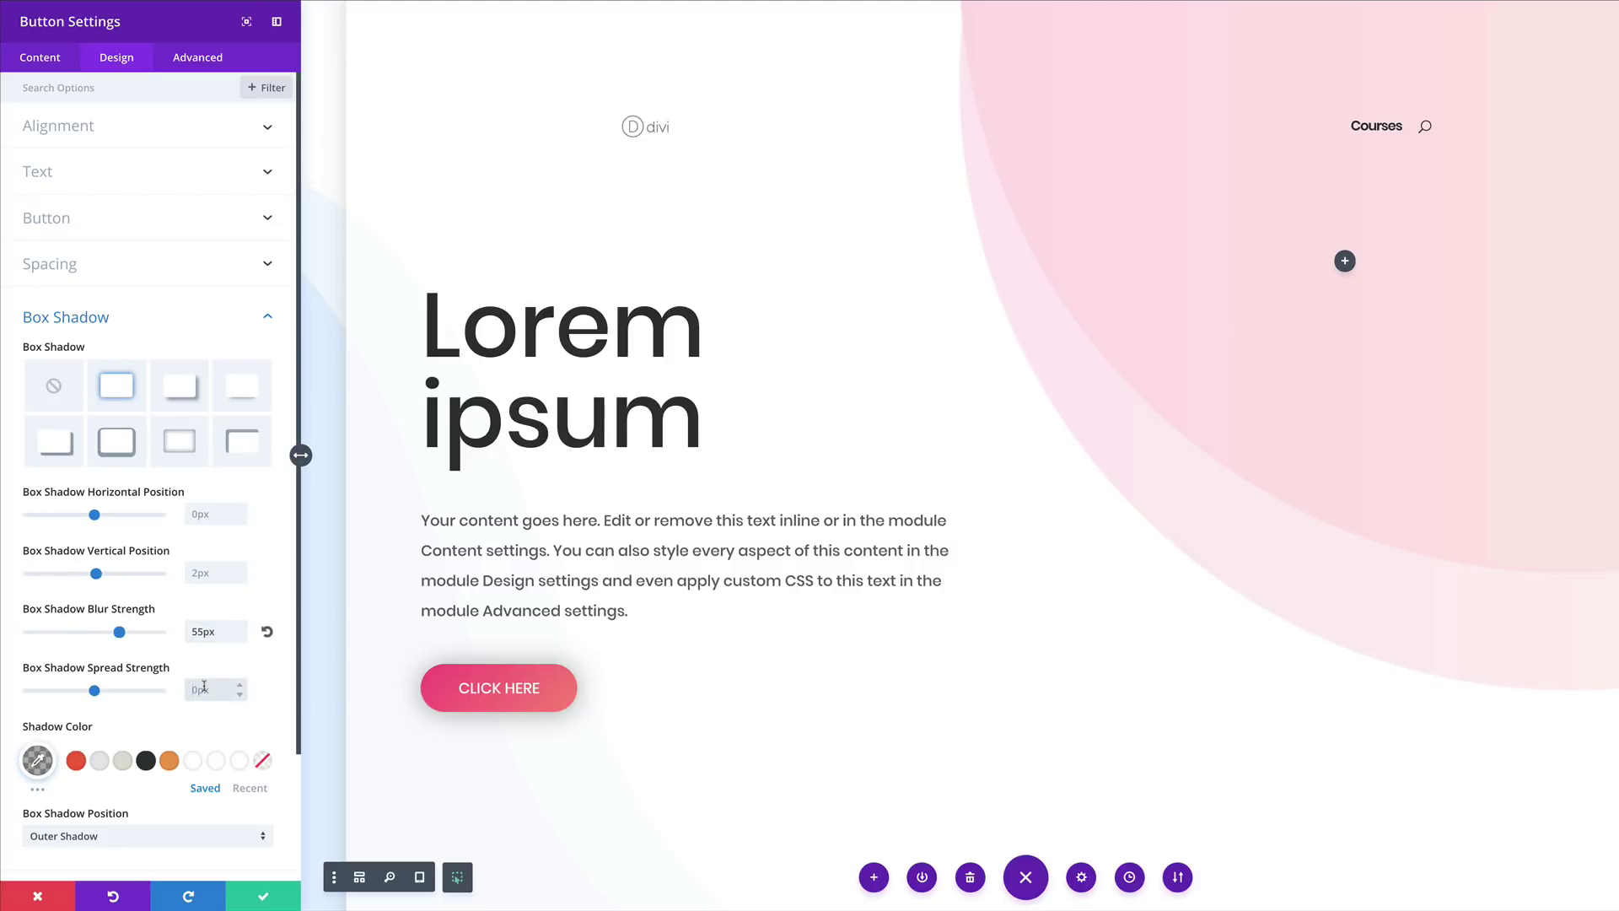
type("-4px")
left_click(38, 763)
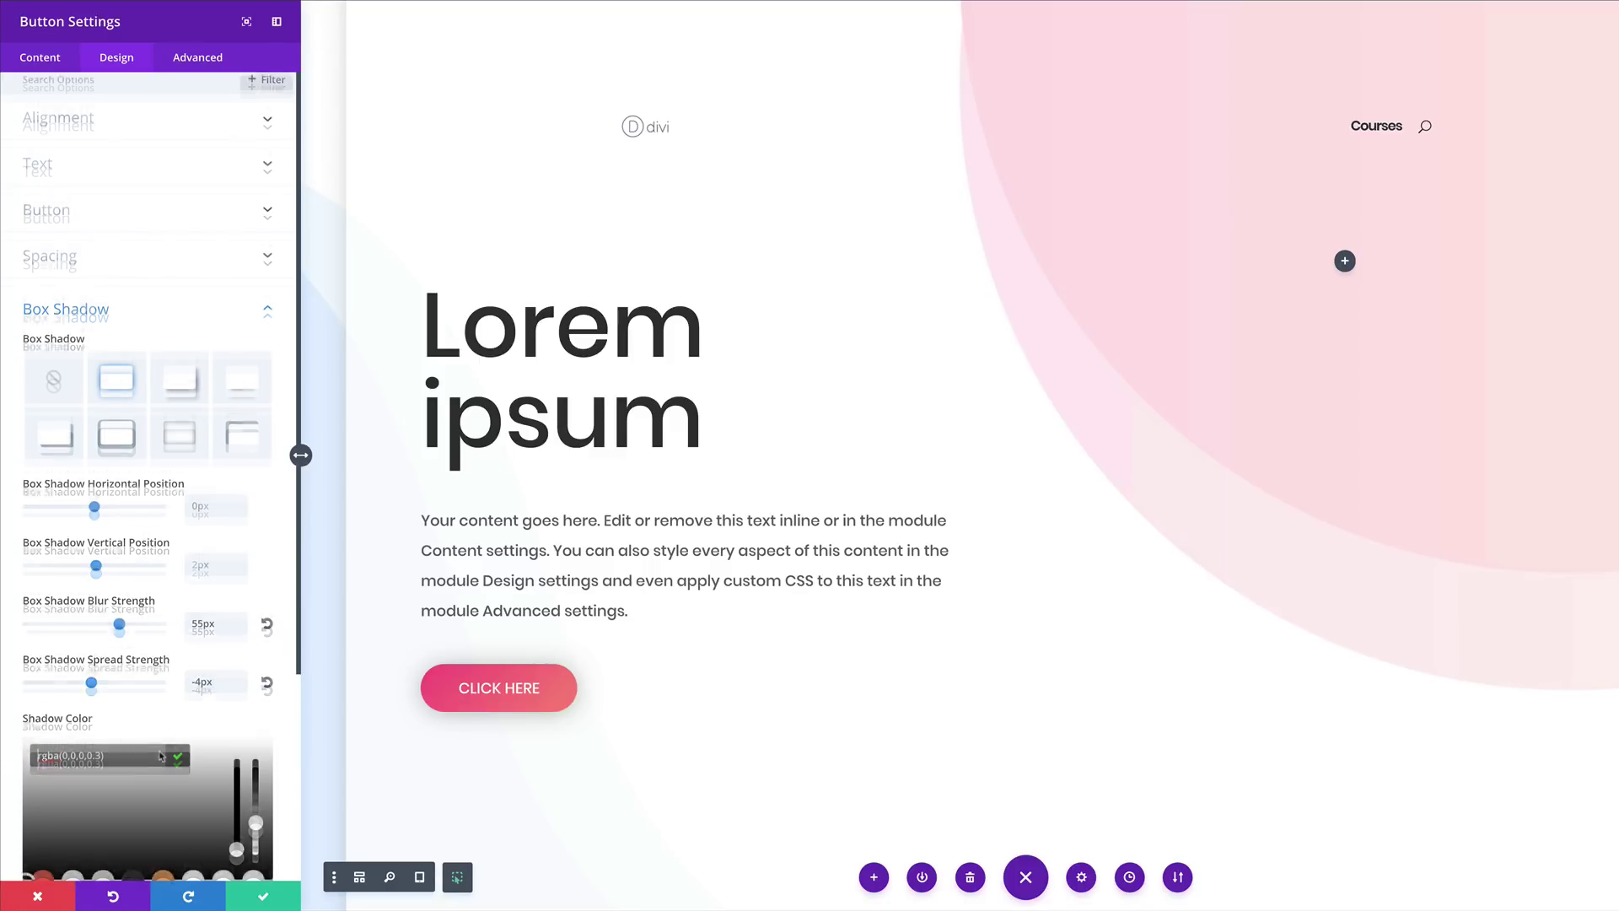
scroll(135, 736, "down", 3)
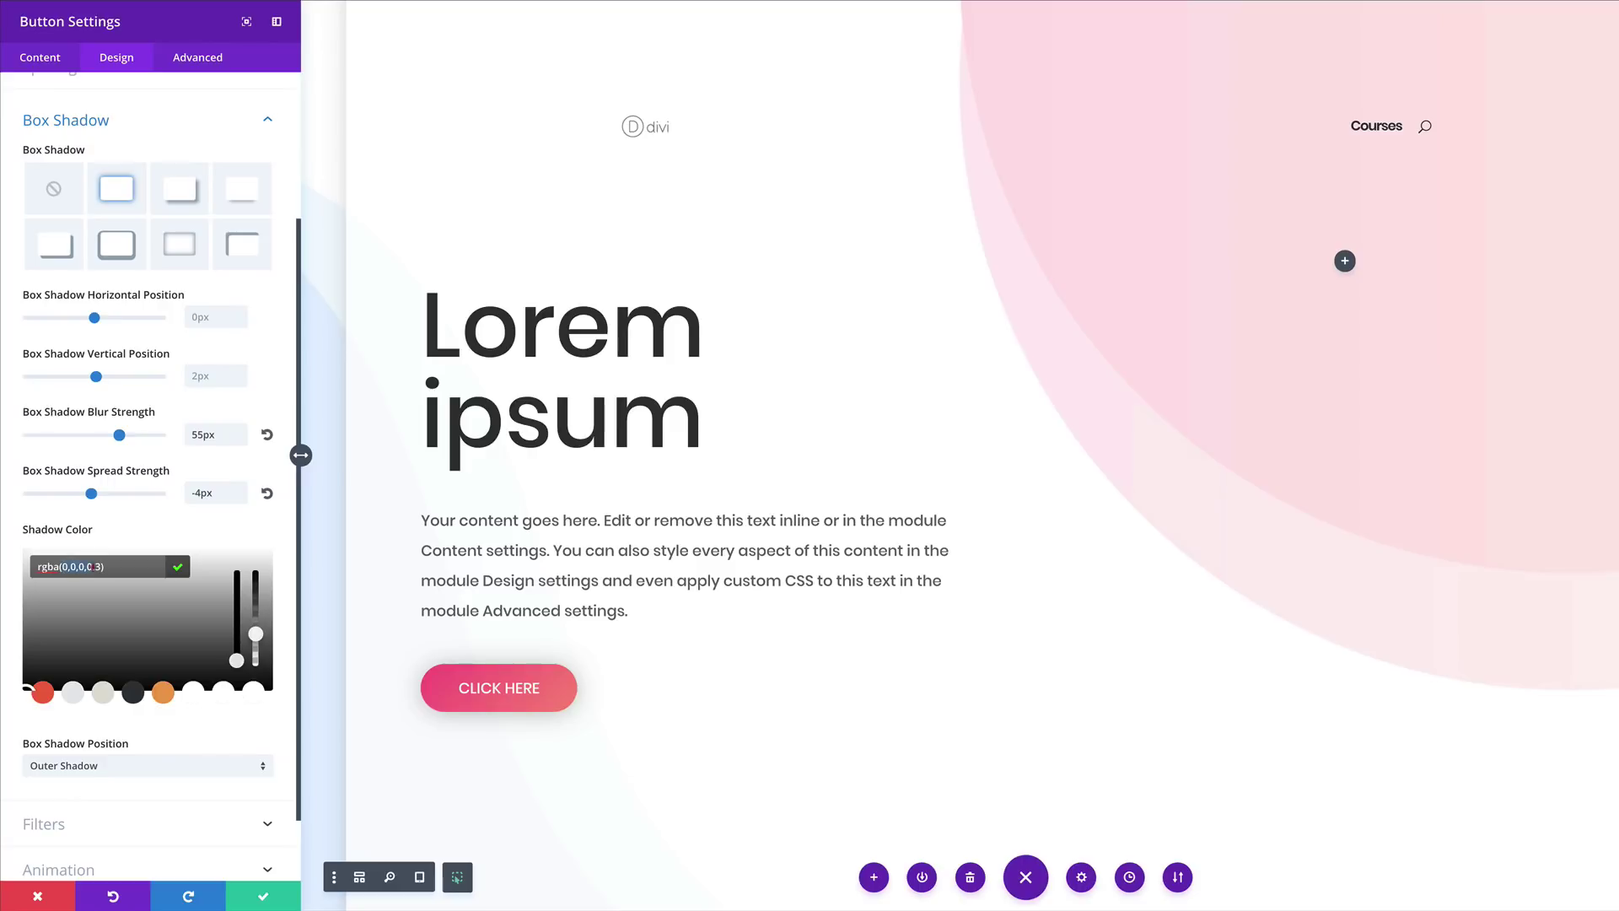
type("rgba(84,84,84,0.25)")
left_click(265, 899)
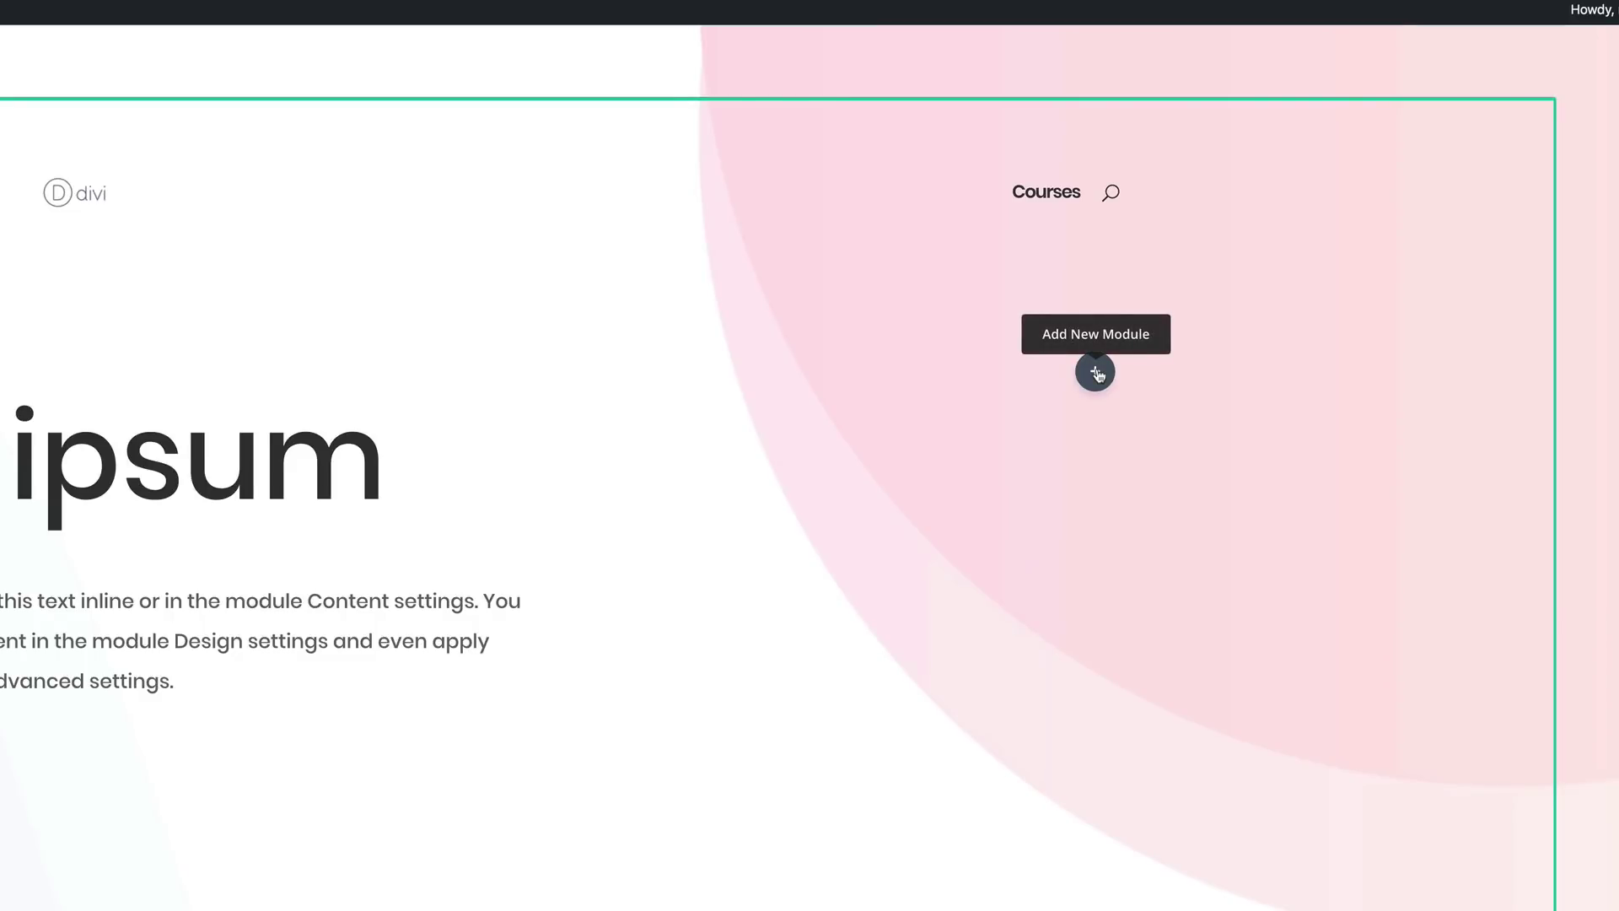
- Add an Image module showing the tilted phone mockup to the hero's right column
left_click(1095, 372)
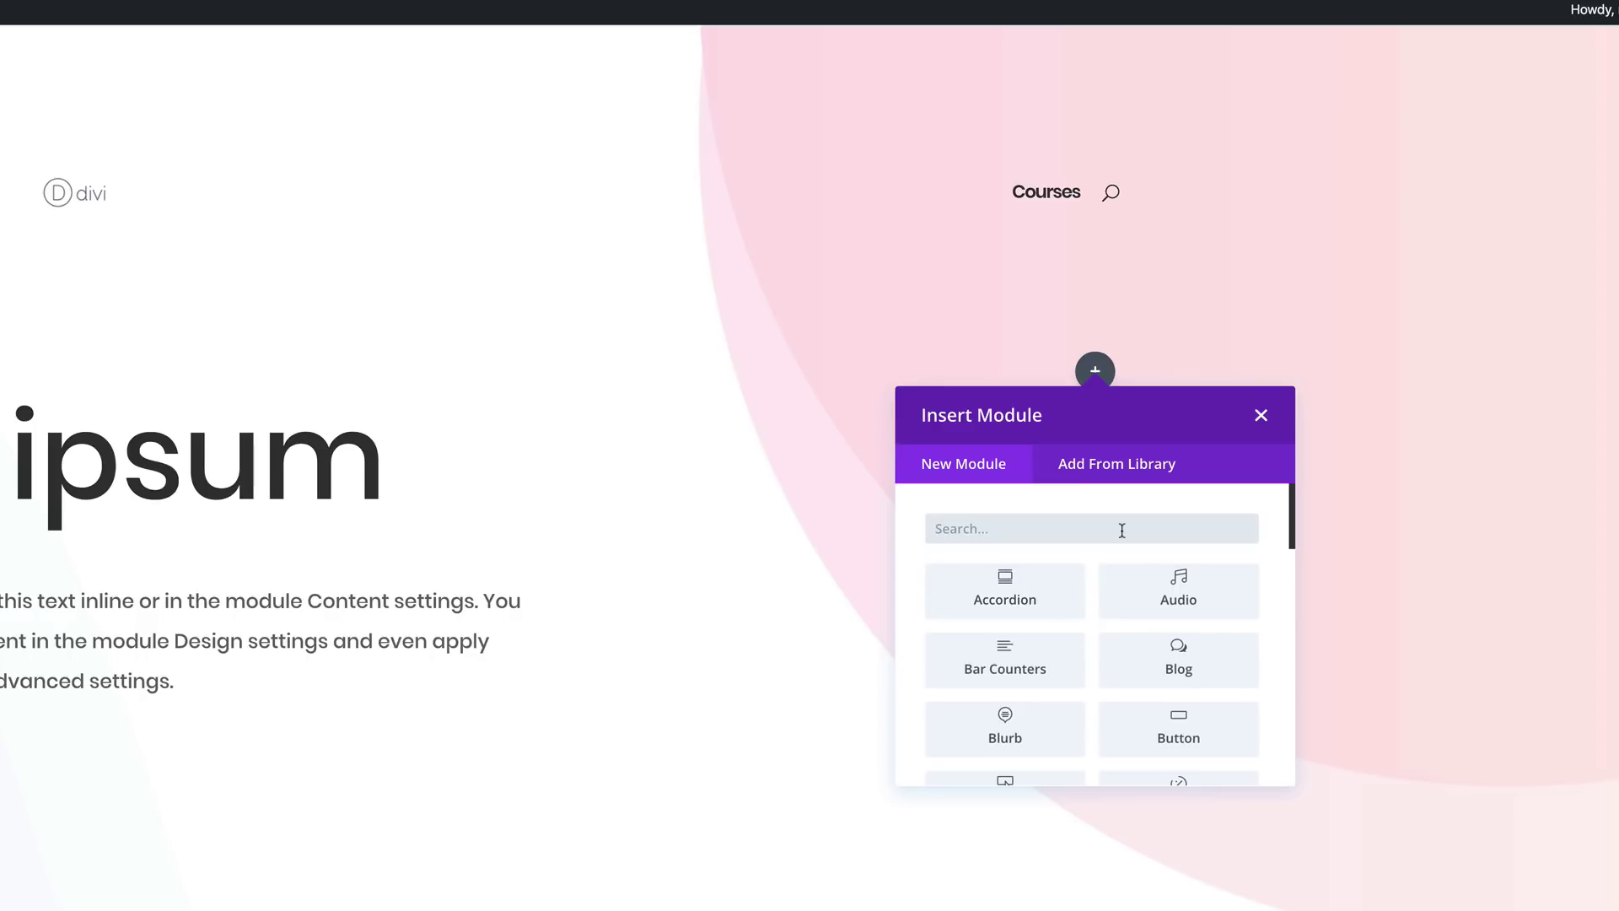
type("ima")
left_click(1045, 593)
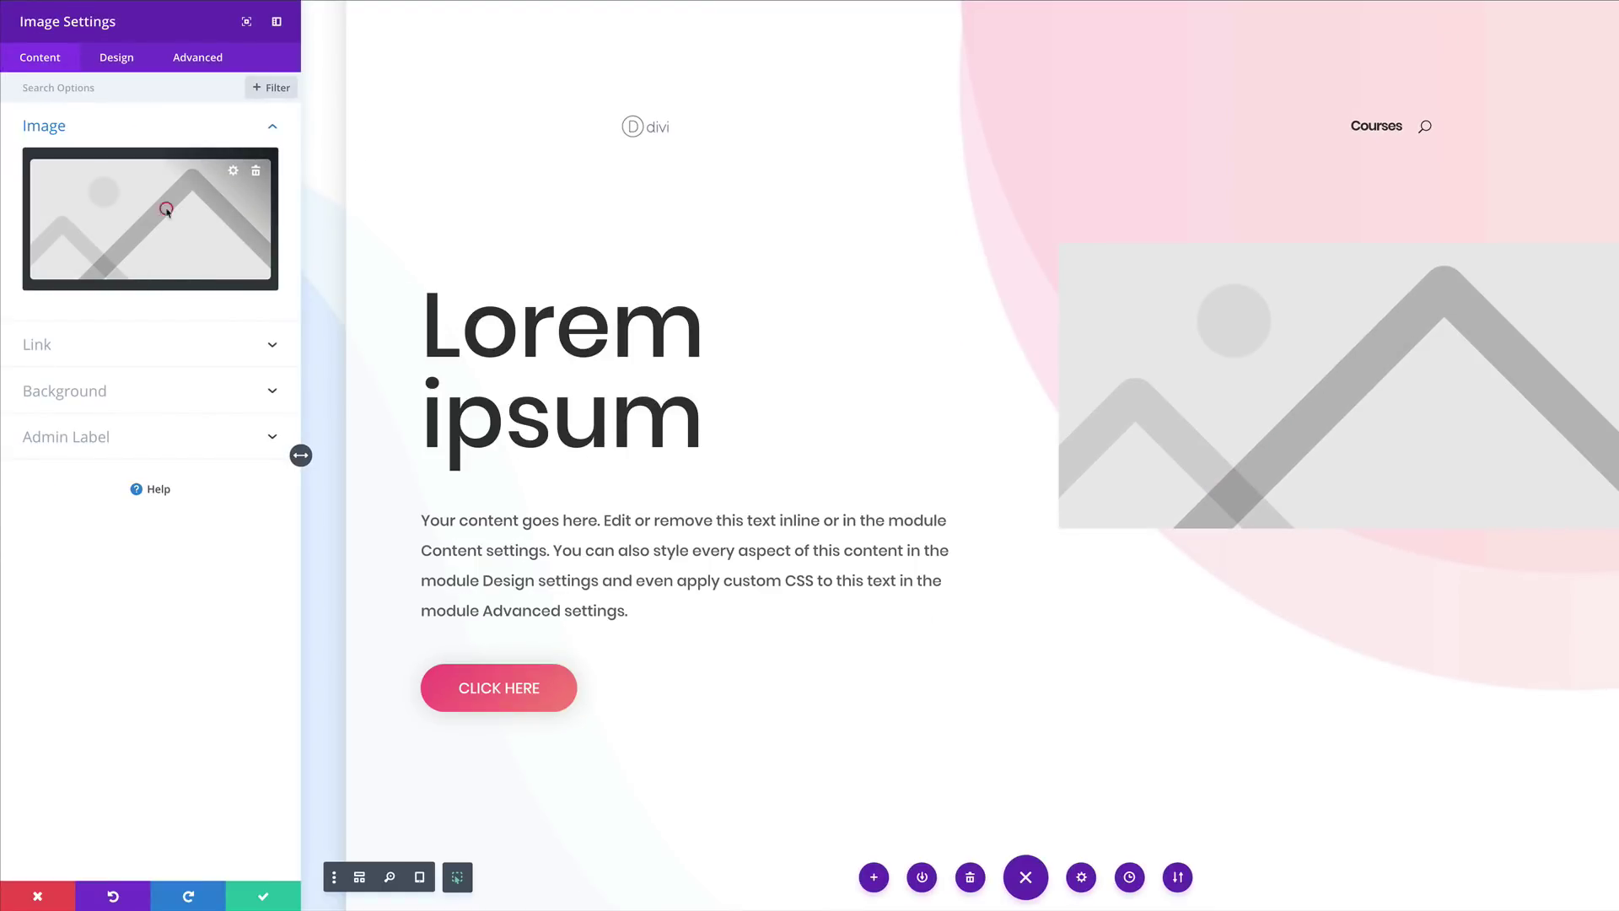
left_click(166, 210)
left_click(1615, 828)
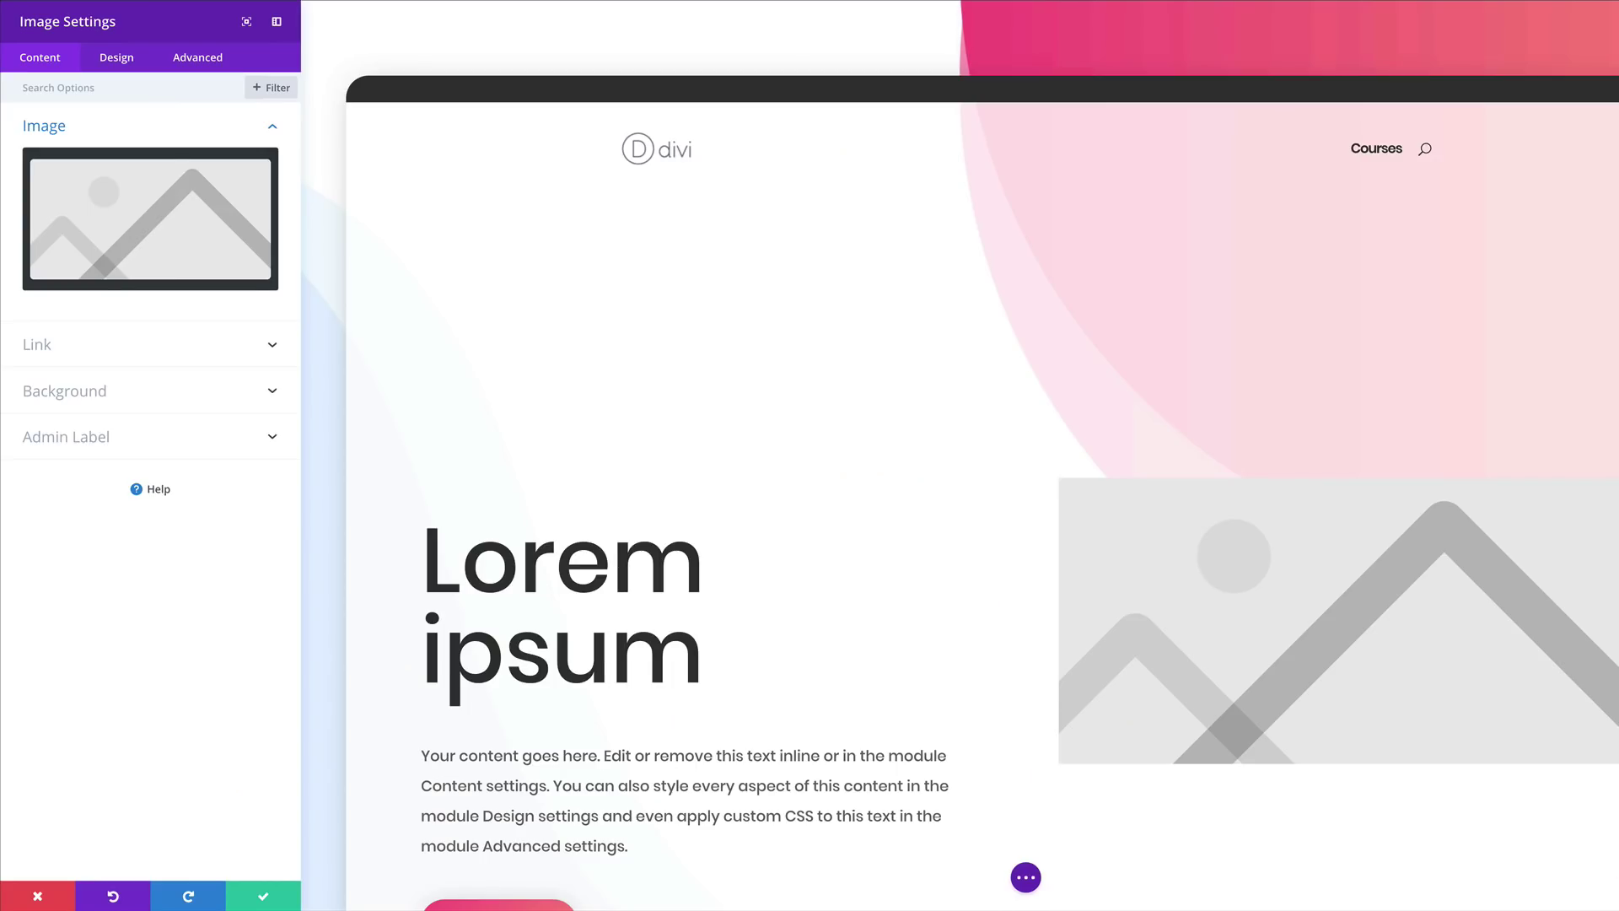
left_click(263, 896)
scroll(1097, 314, "down", 8)
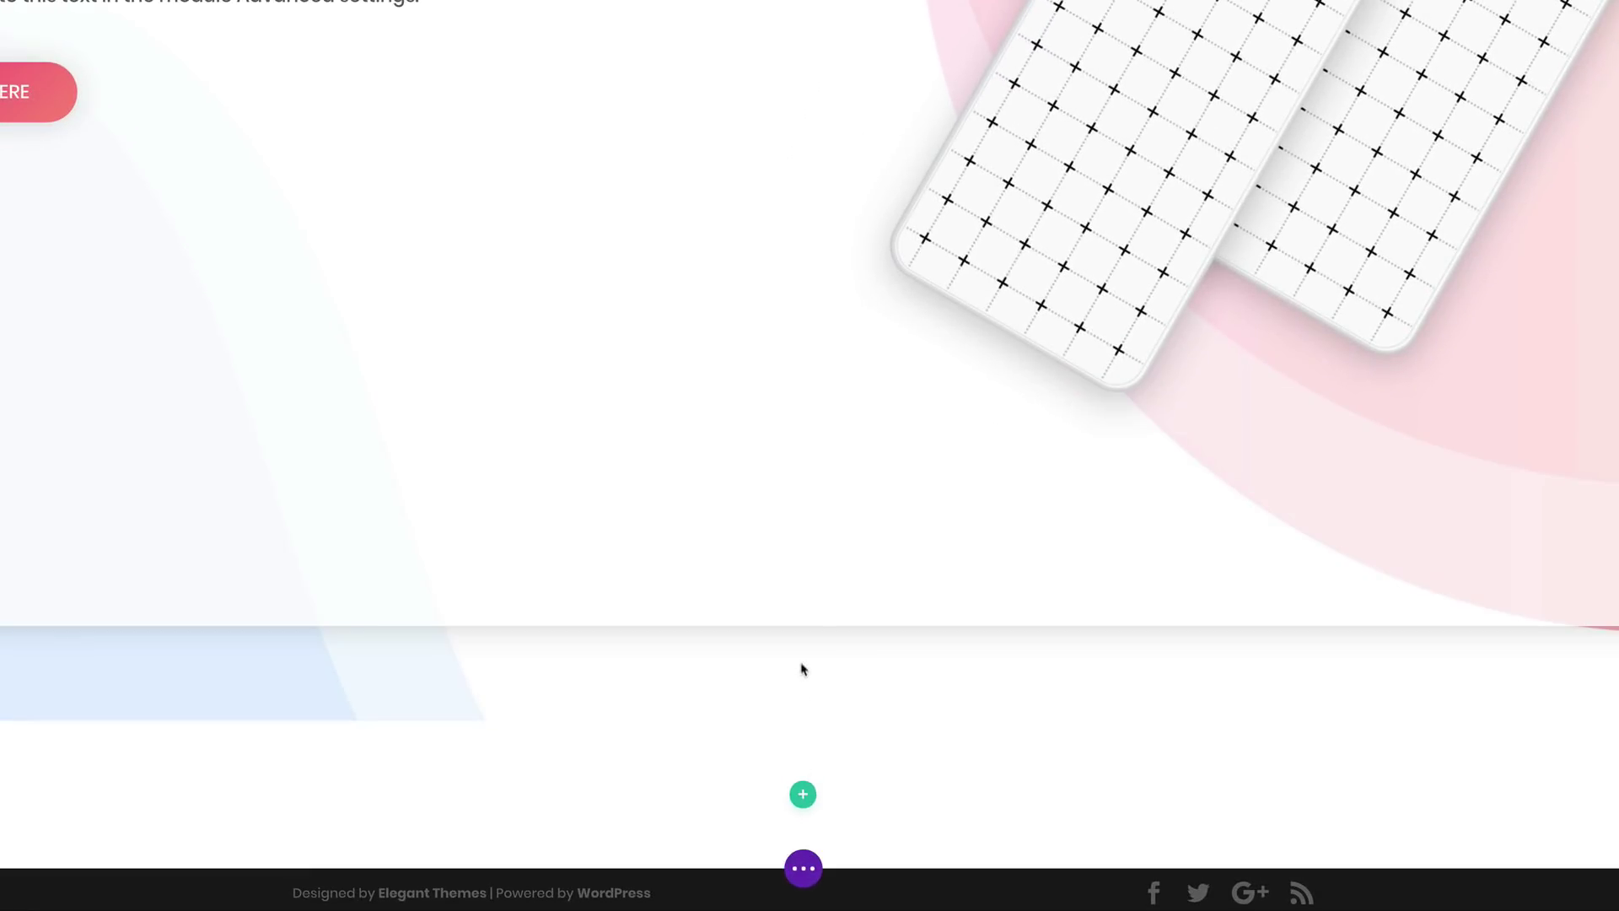
- Insert an empty three-column row below the hero content and open its row settings
left_click(803, 627)
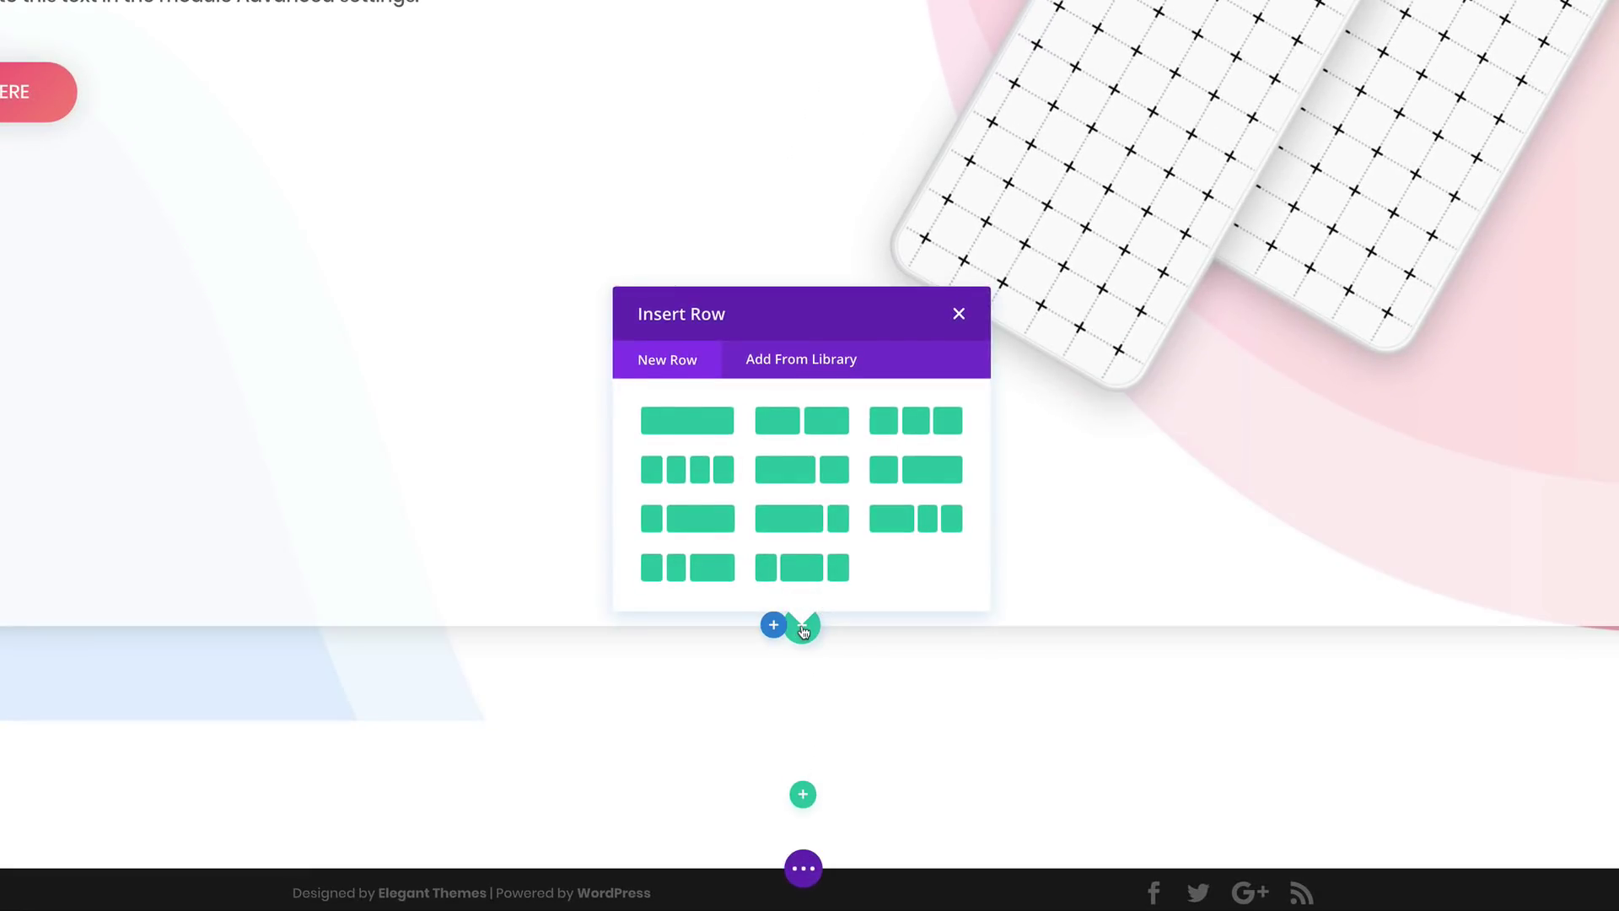
left_click(920, 421)
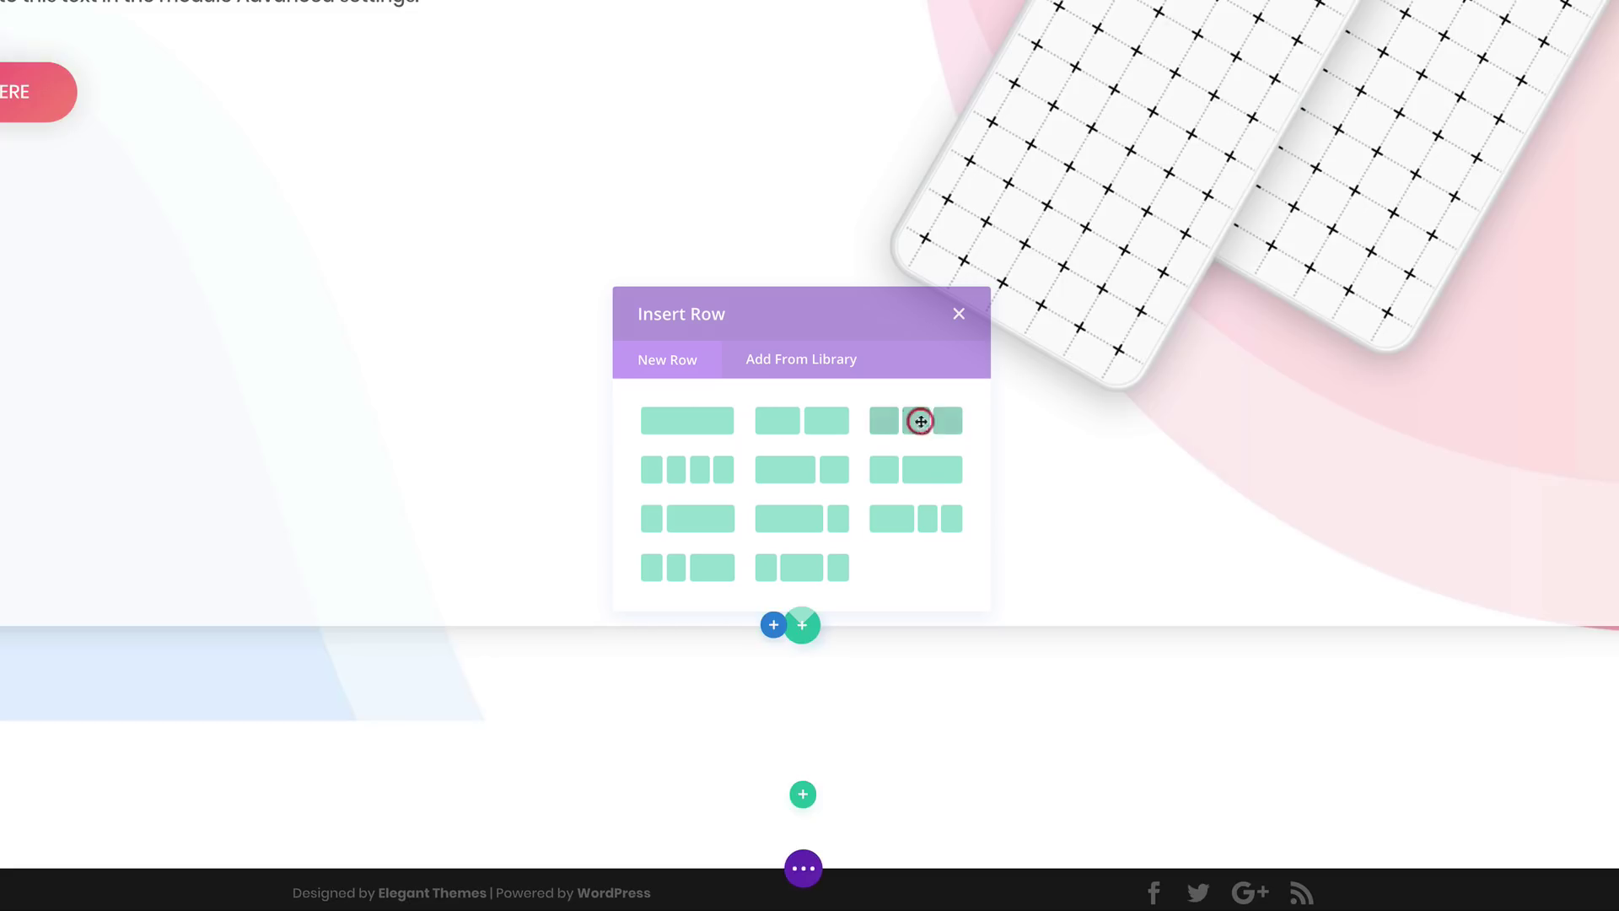
left_click(596, 340)
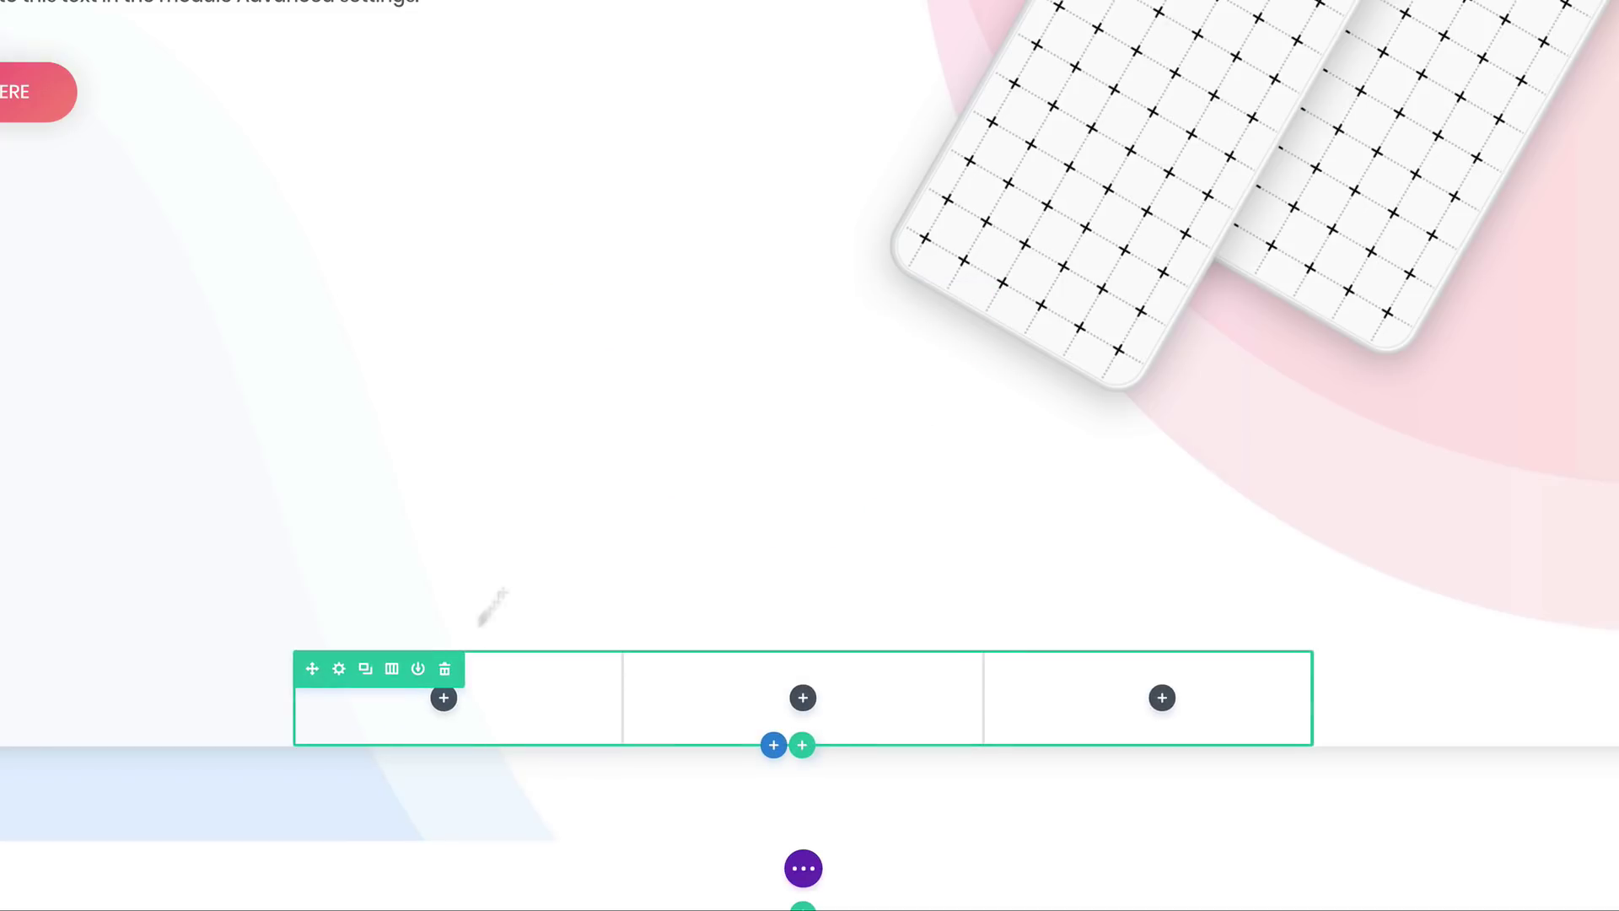
left_click(339, 669)
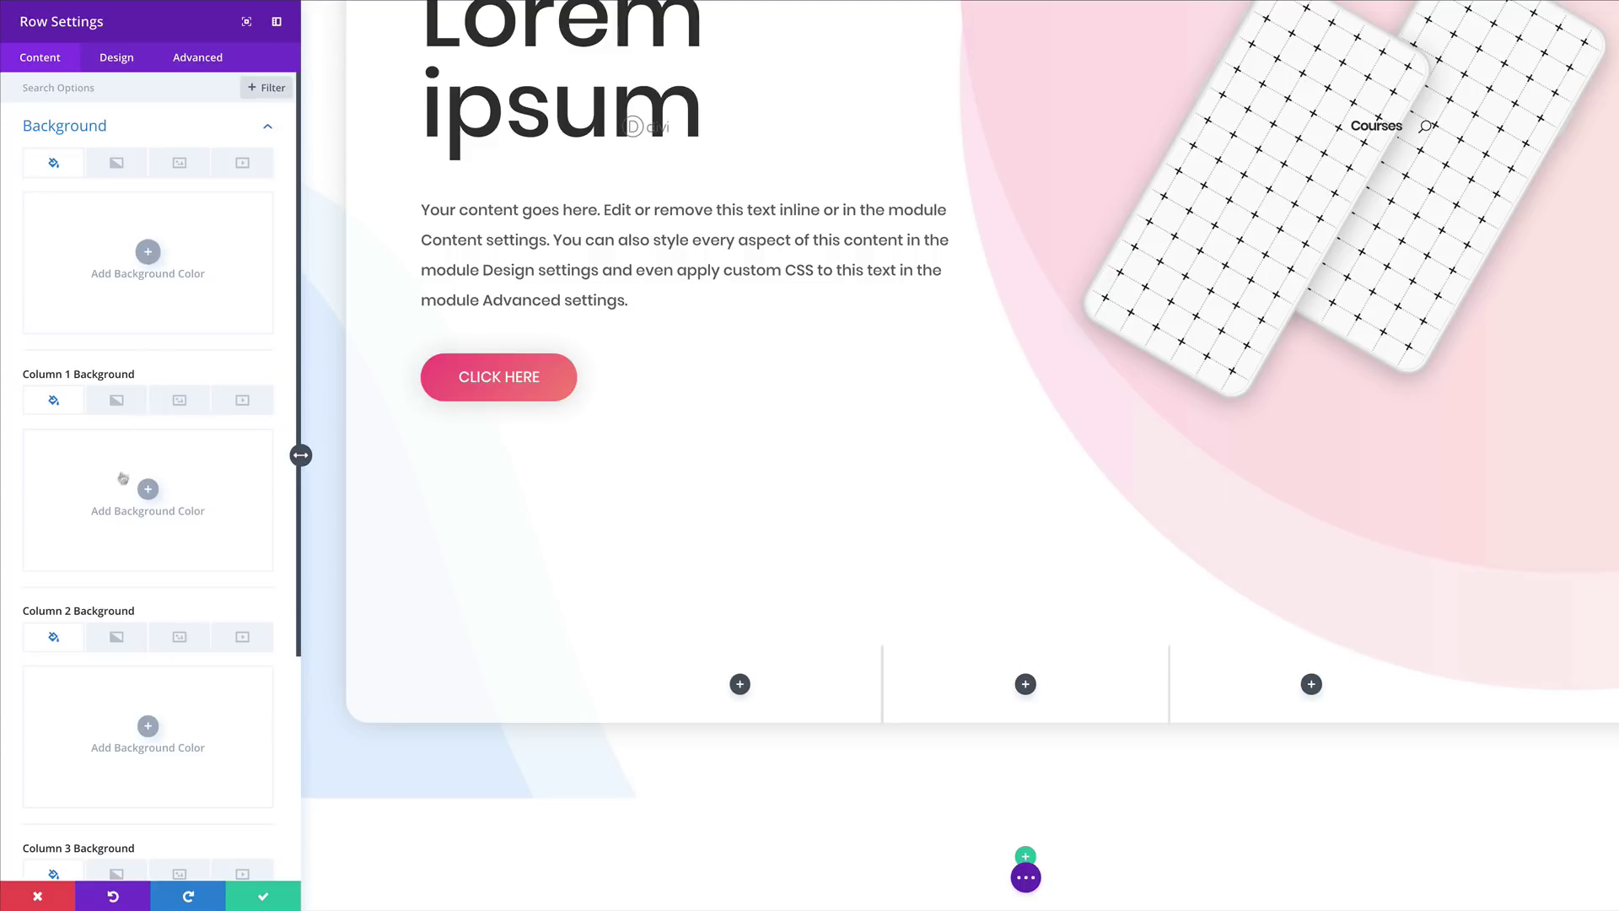
- Set Column 1's background colour to white (#ffffff) and save the row settings
left_click(148, 489)
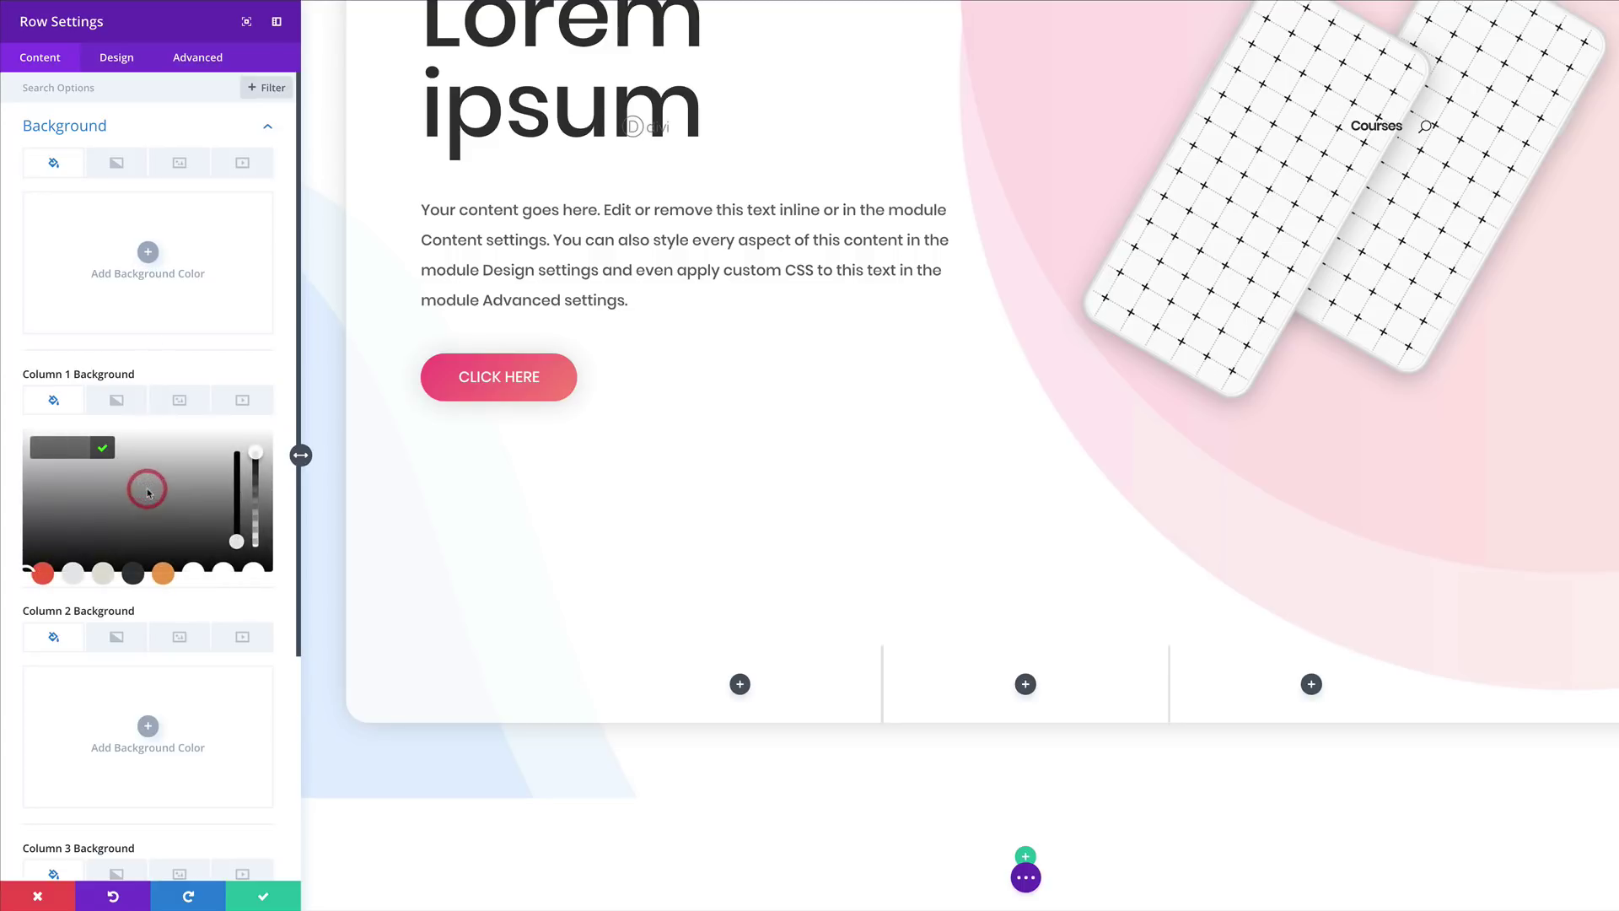
left_click(224, 574)
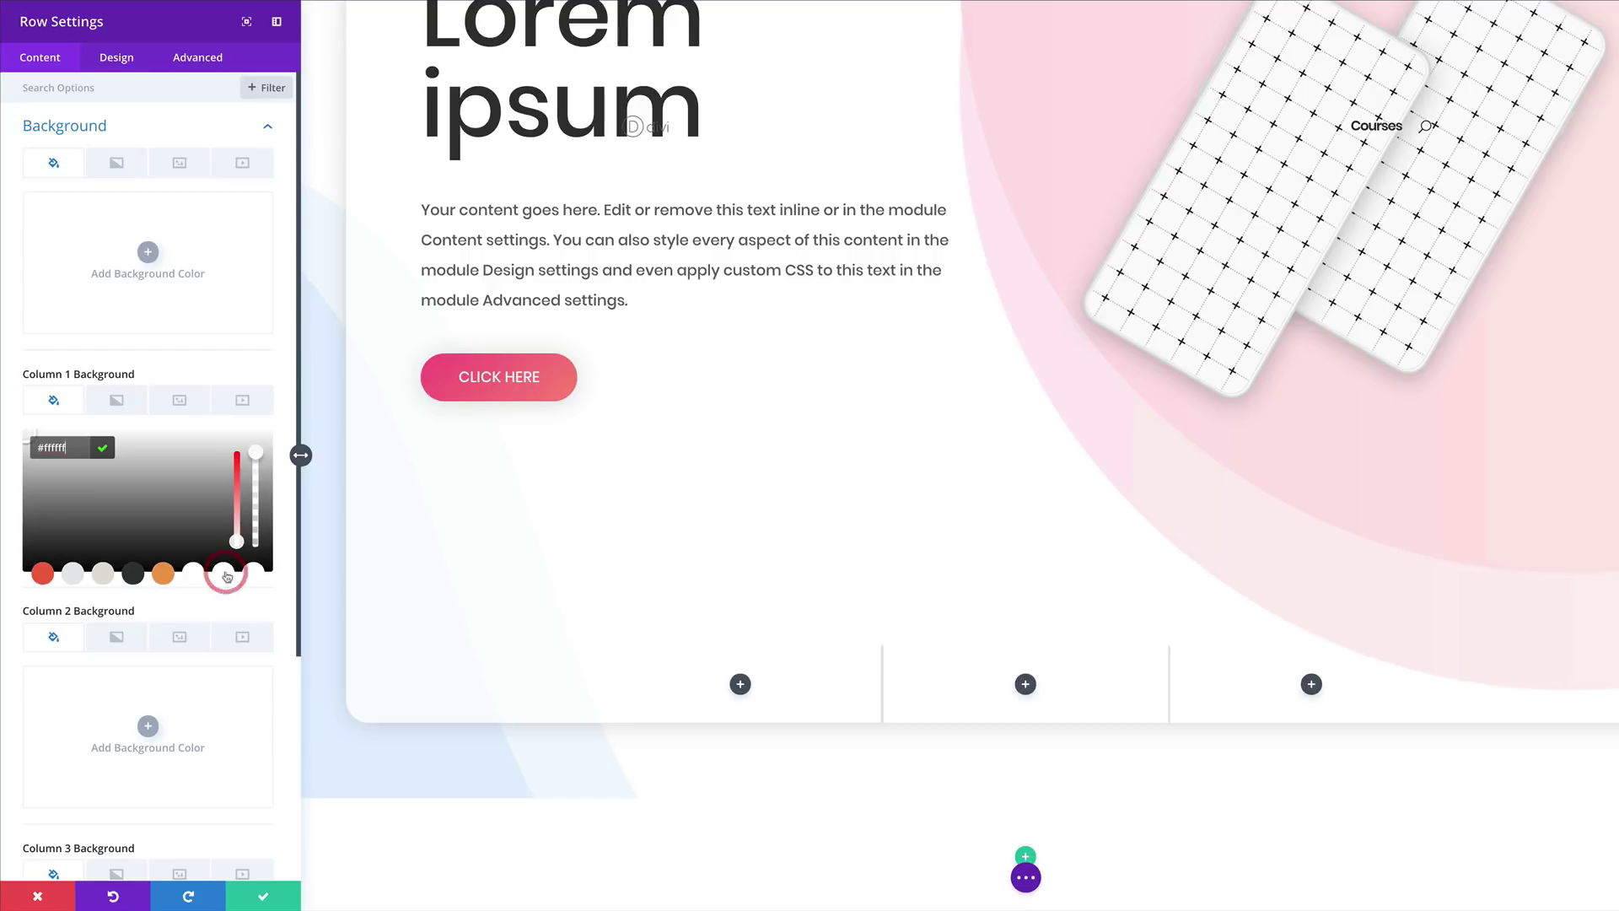
left_click(264, 898)
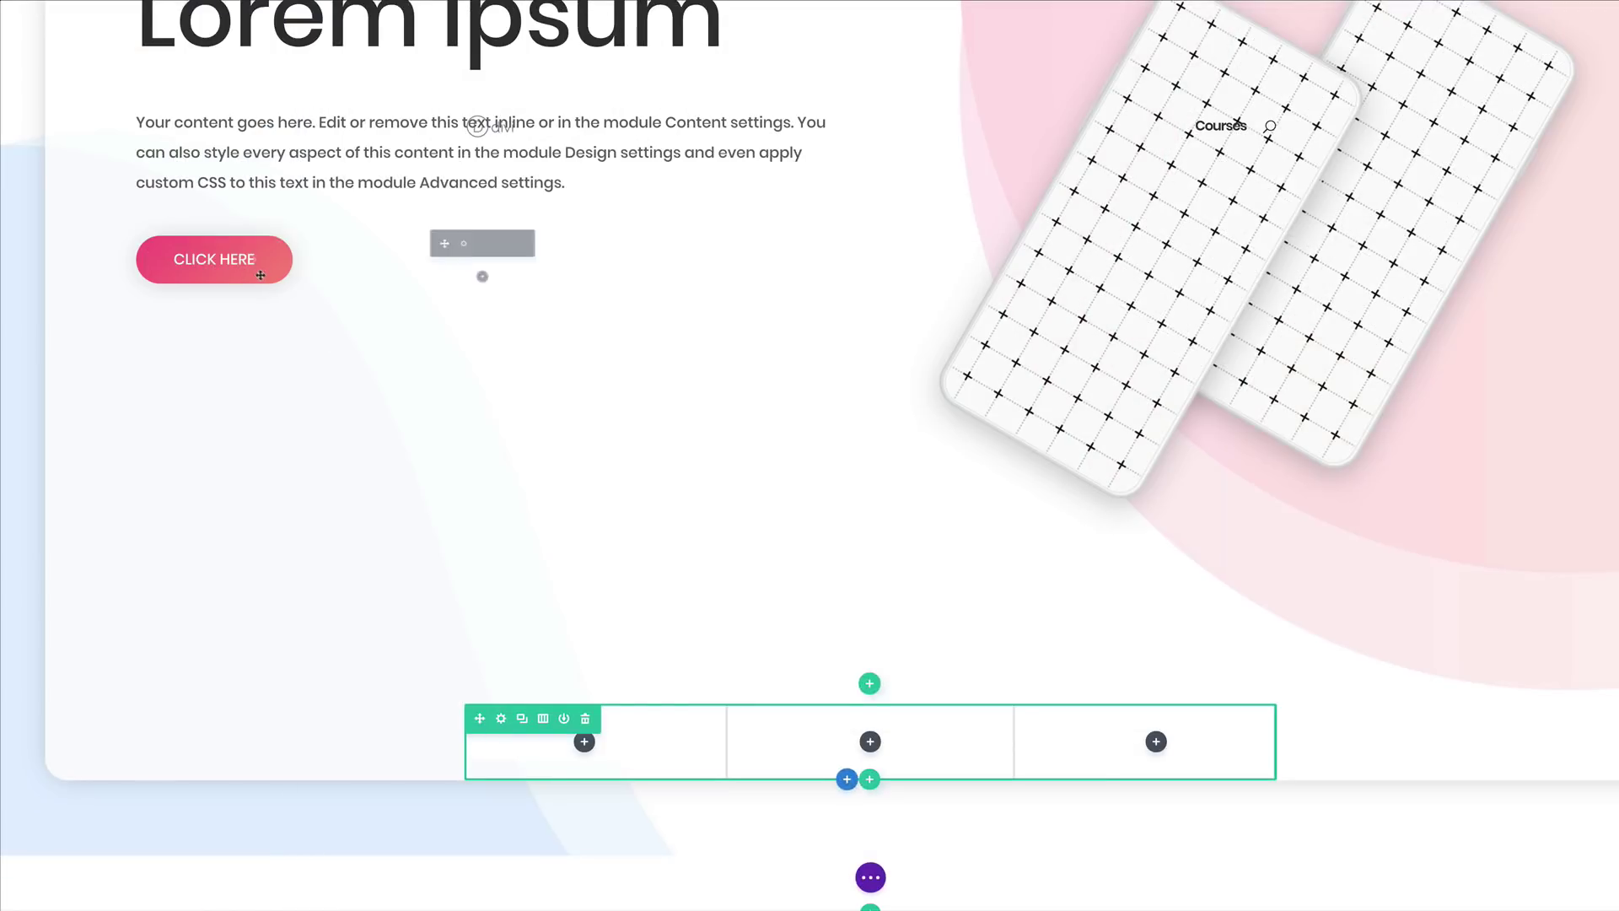
mouse_move(266, 263)
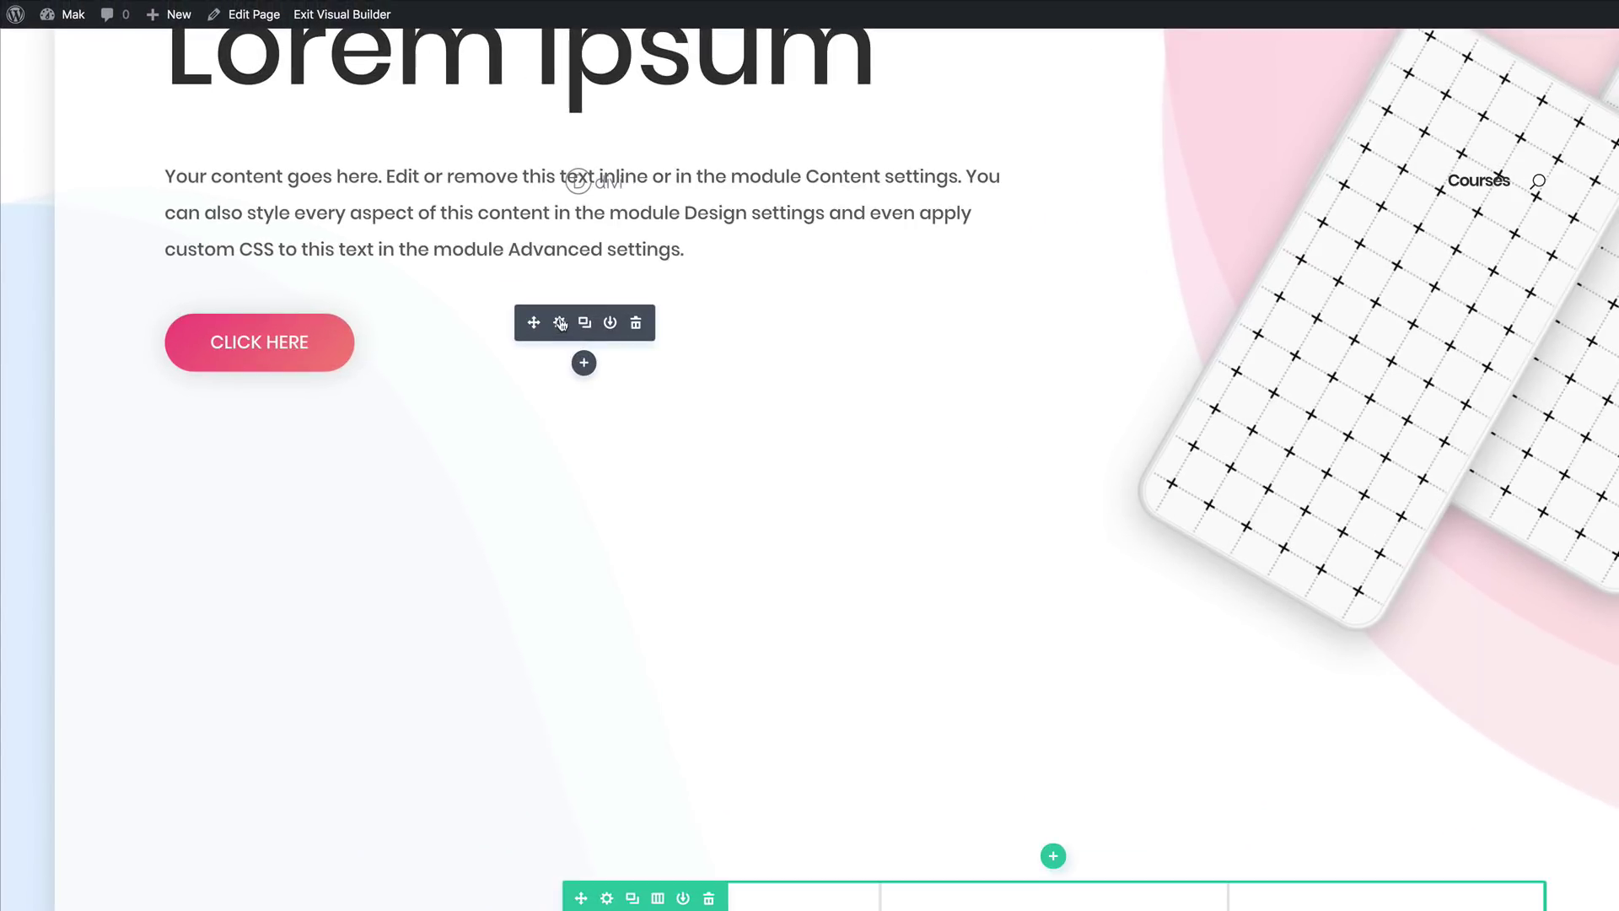
- Copy the background gradient from the CLICK HERE button's design settings
left_click(560, 324)
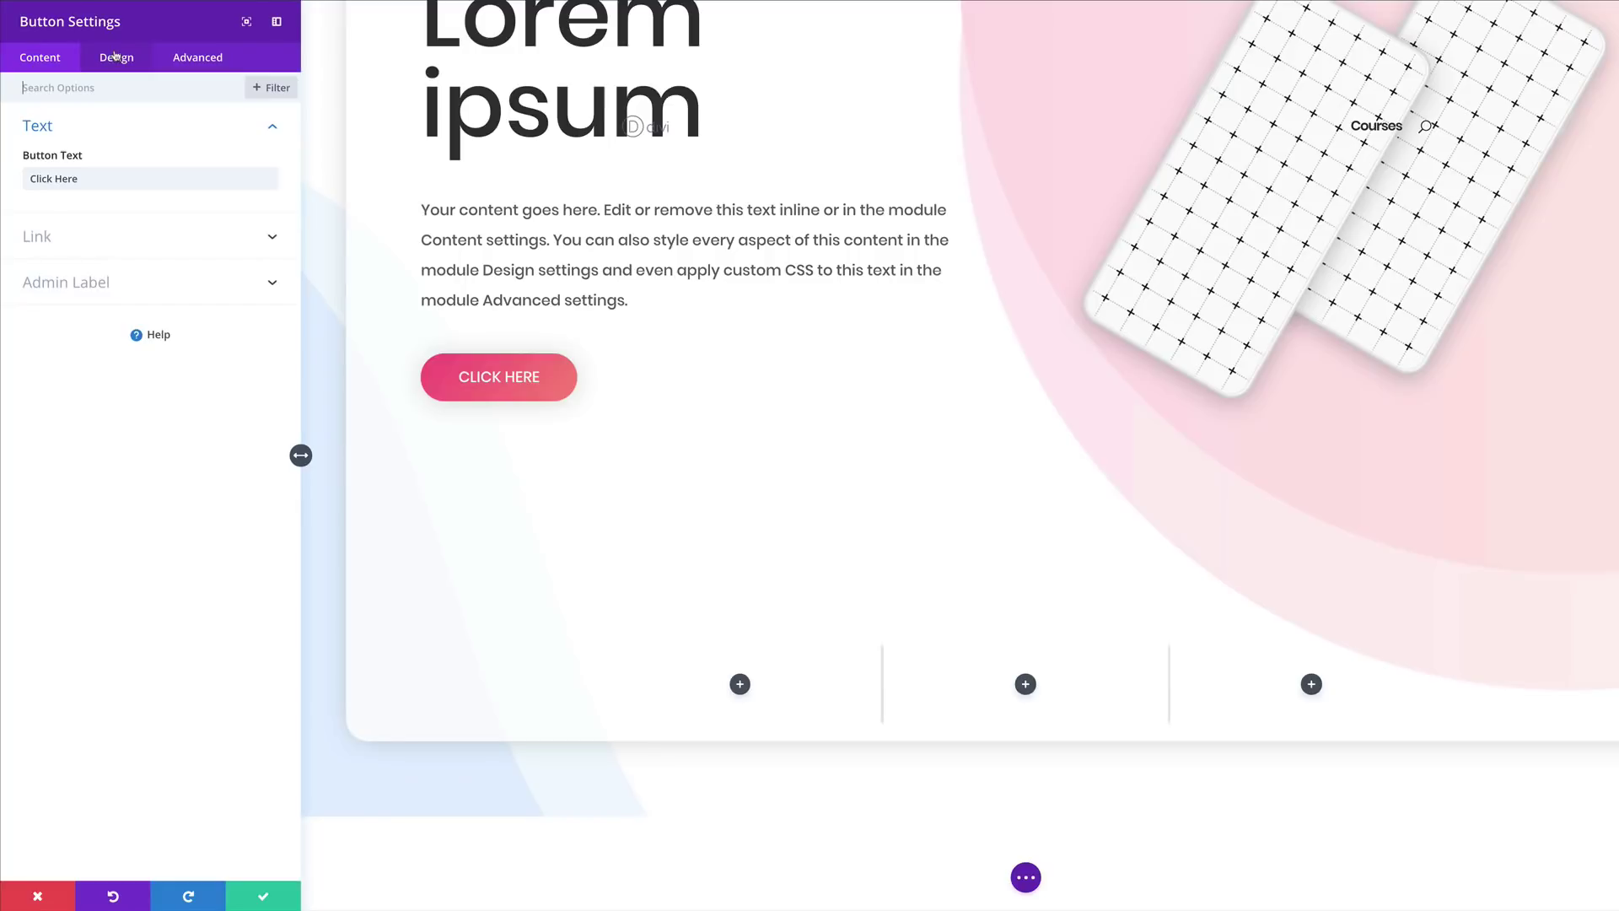
left_click(115, 57)
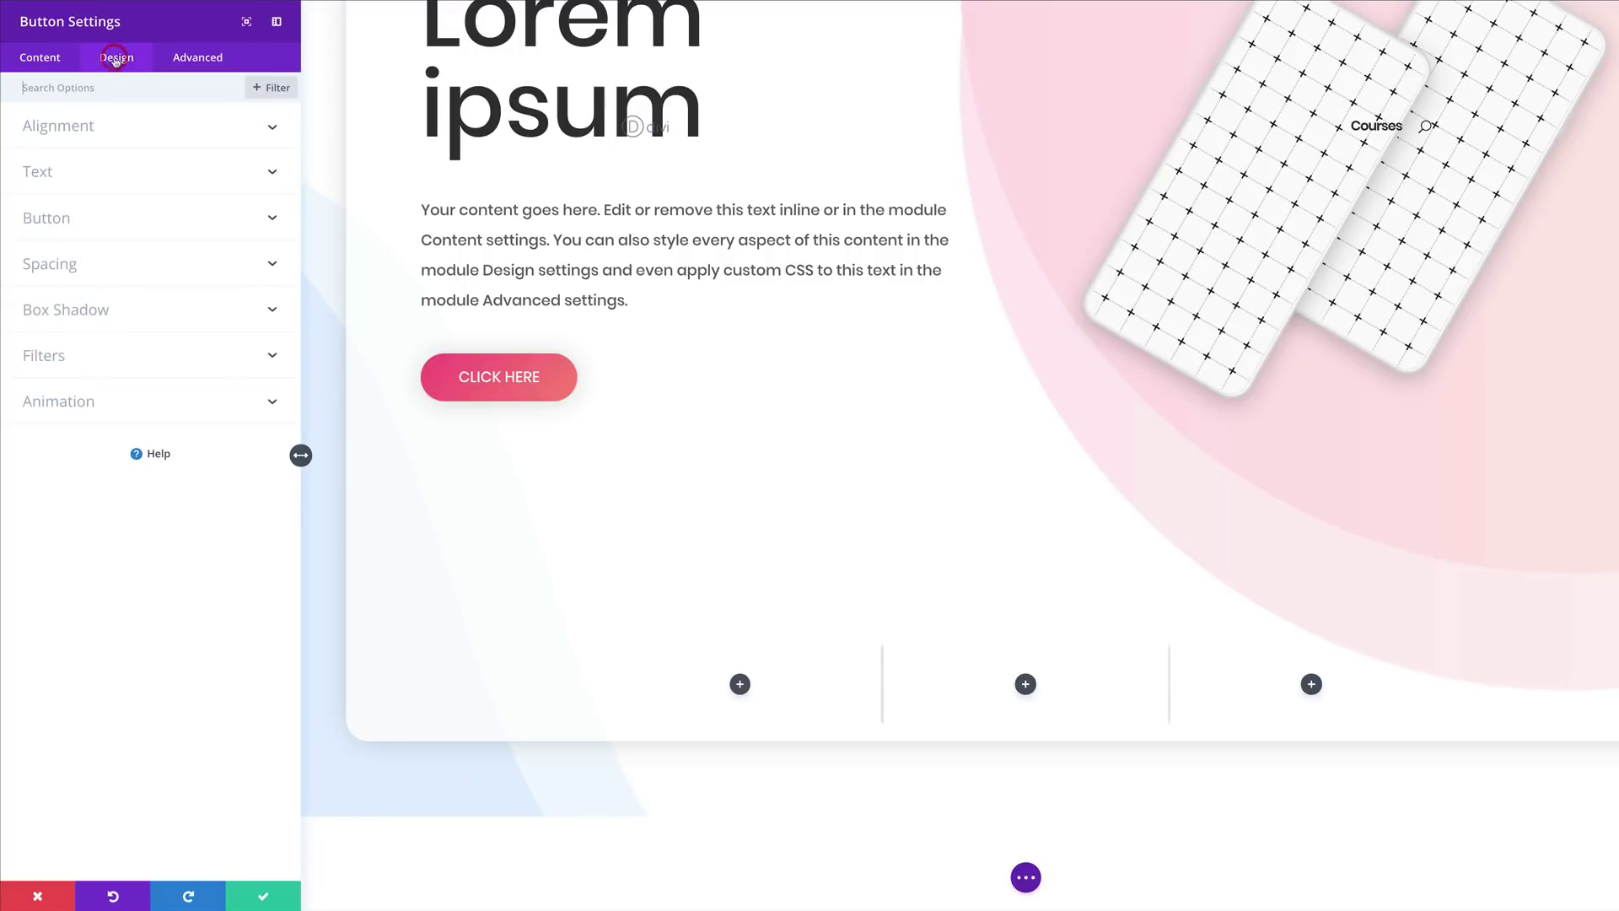
left_click(79, 217)
right_click(173, 358)
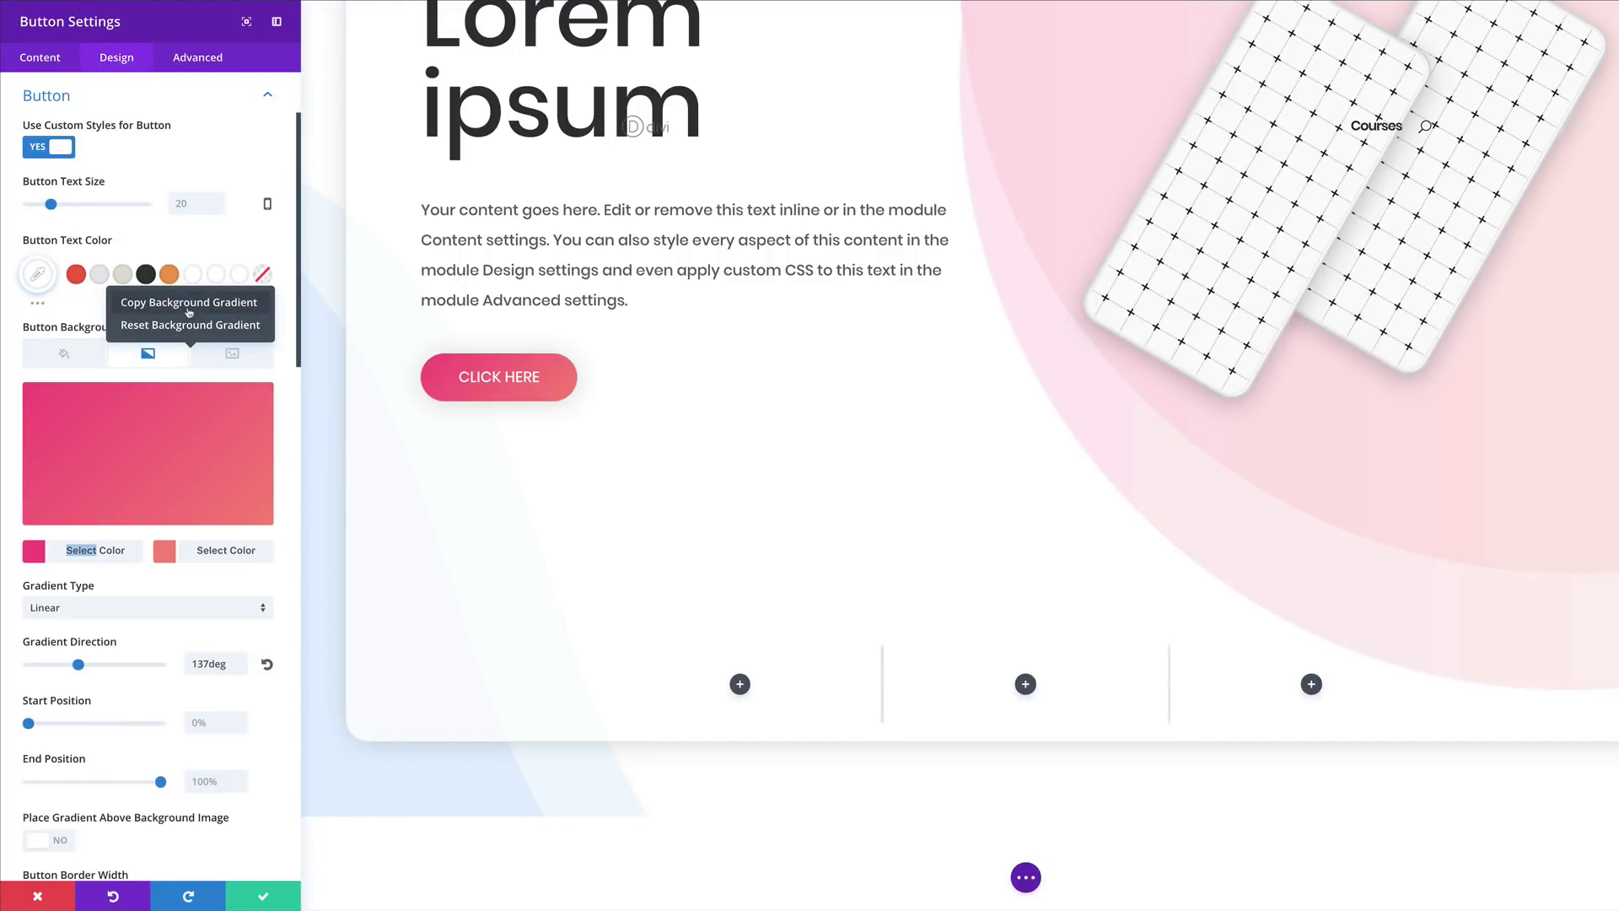
left_click(191, 306)
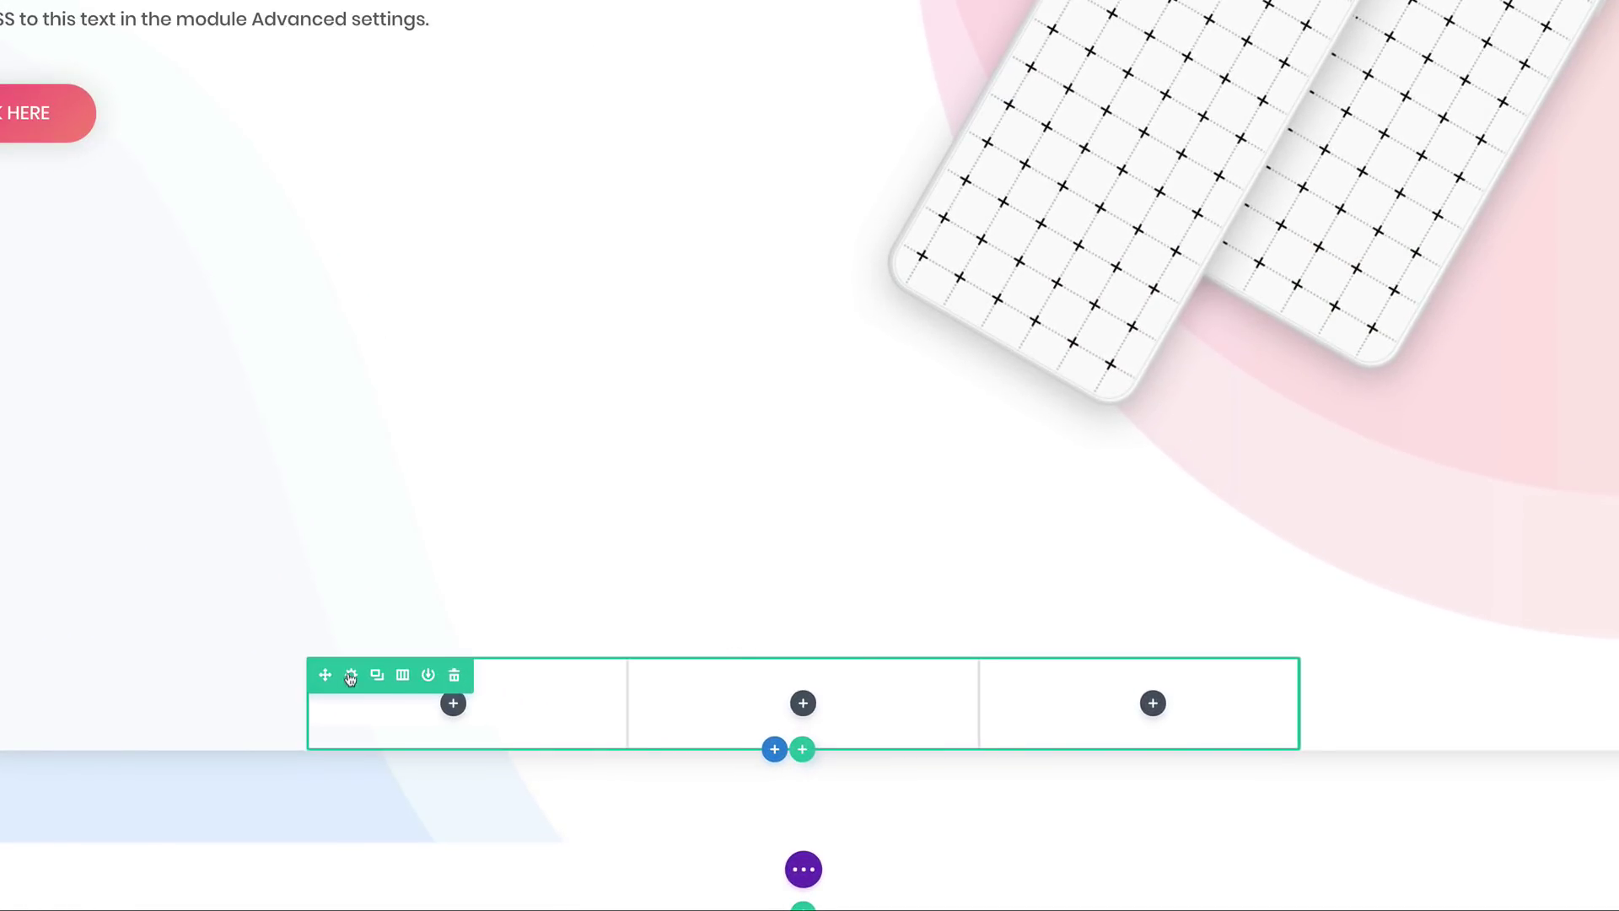
- Paste the copied pink gradient into Column 2's background and save the row
left_click(352, 678)
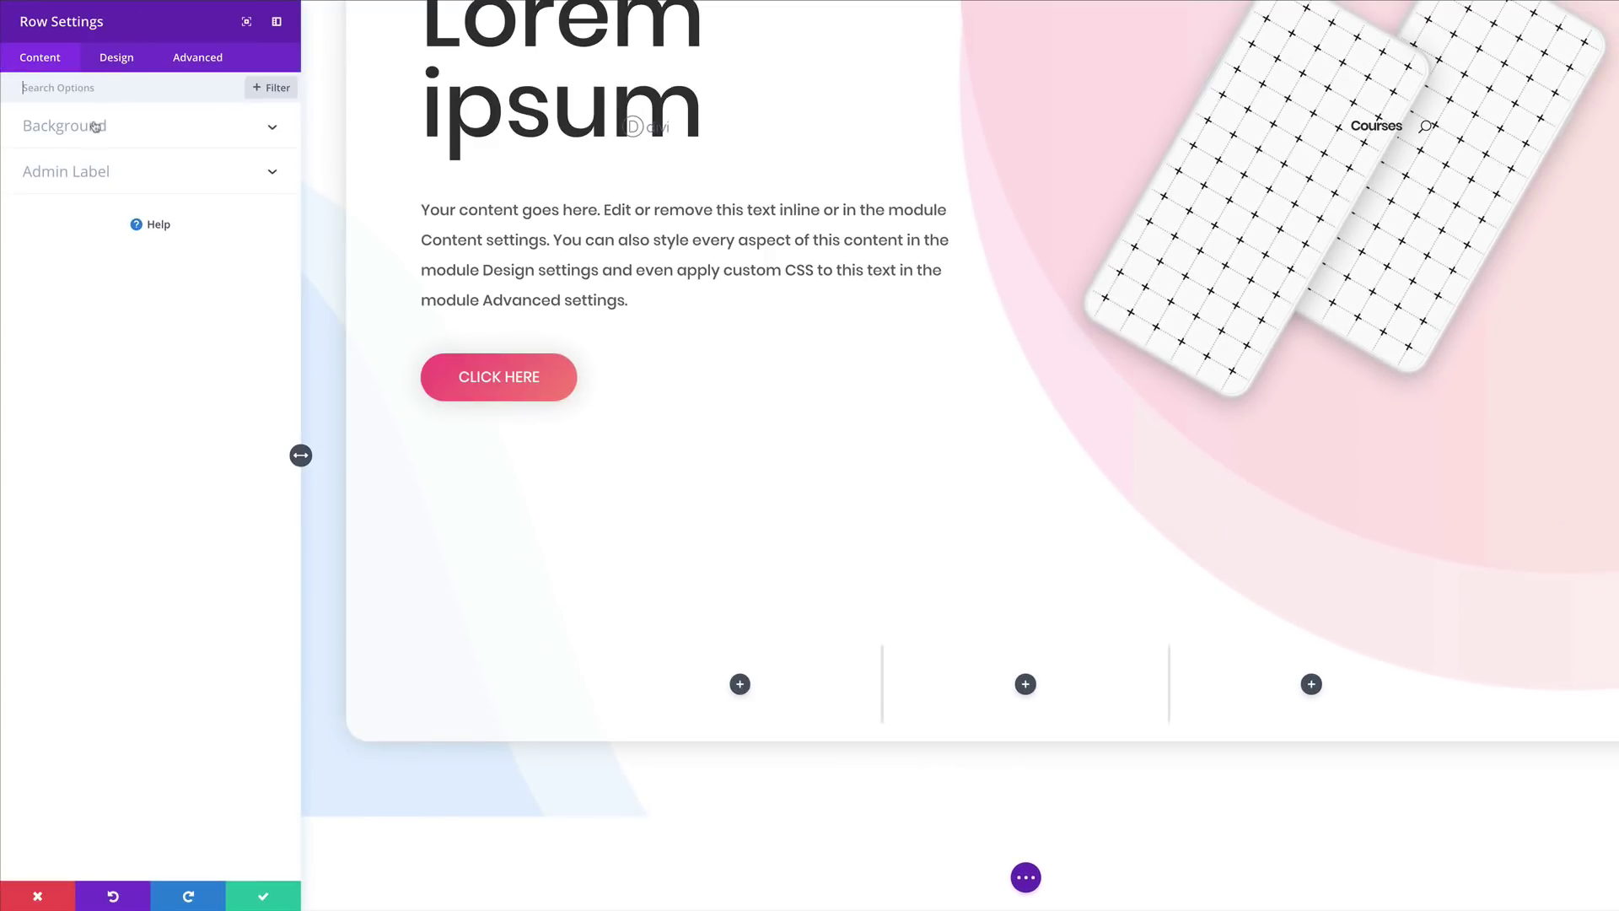
left_click(95, 126)
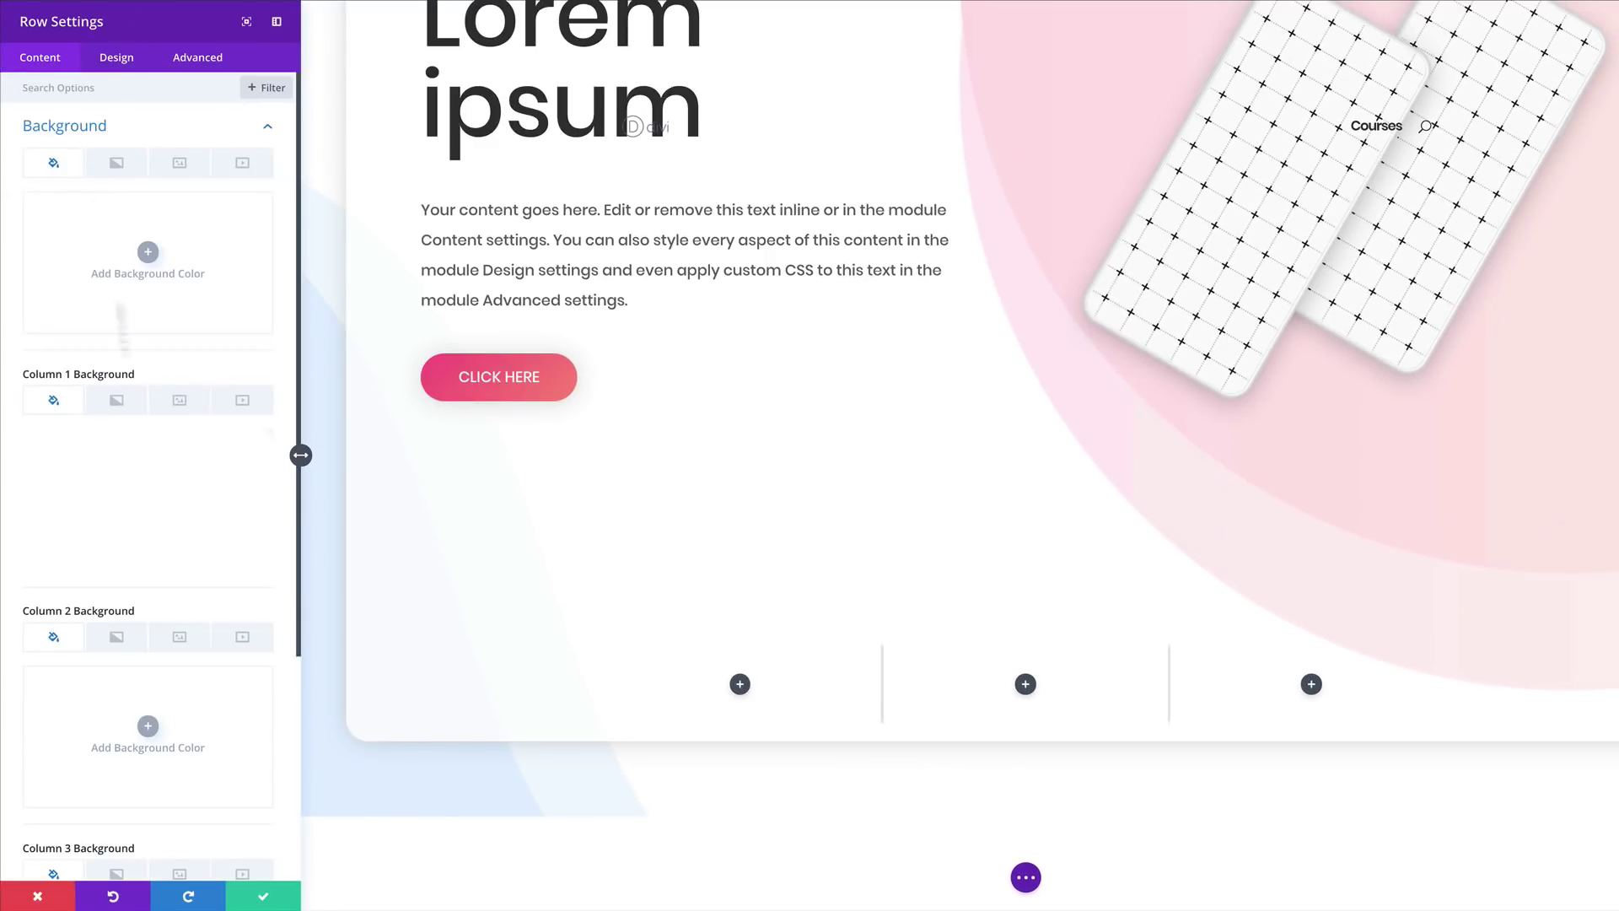
left_click(119, 403)
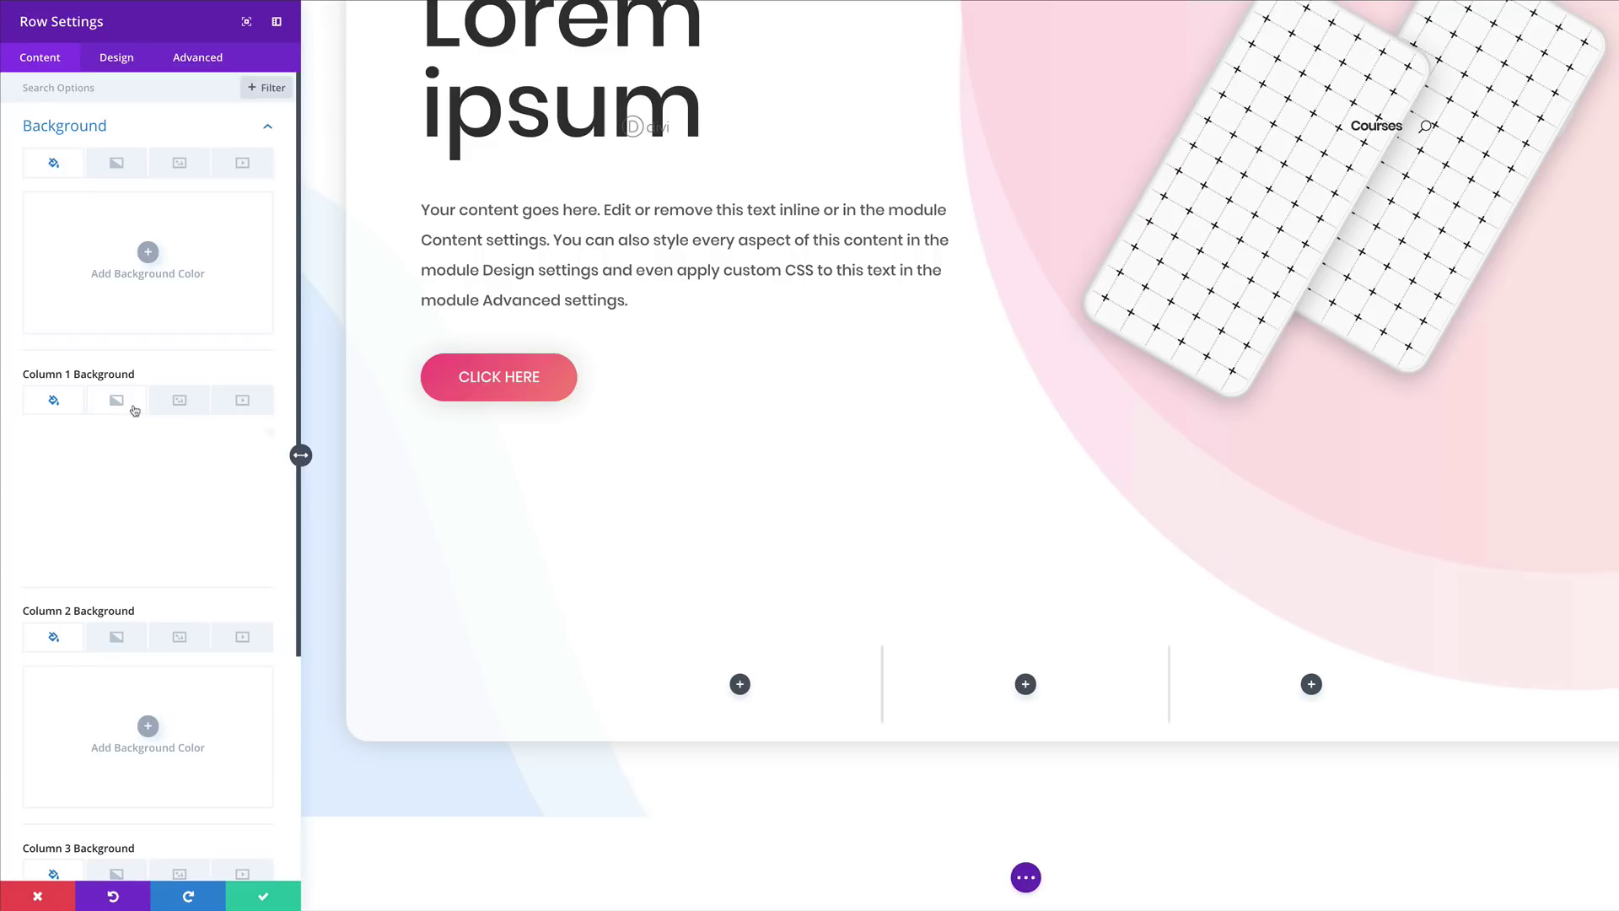
right_click(134, 637)
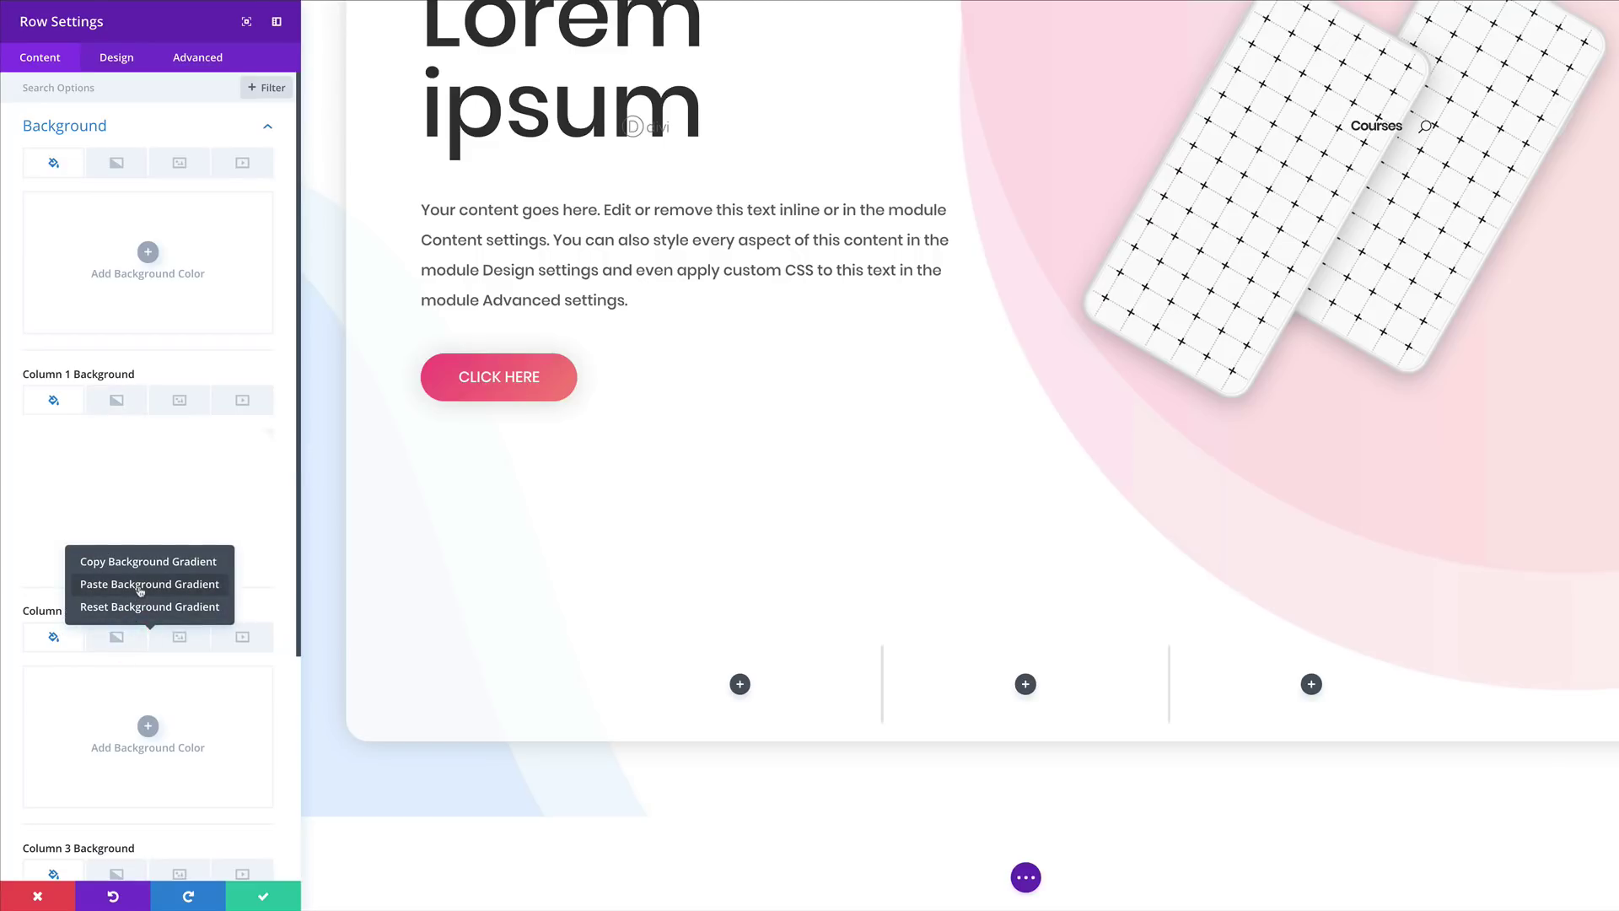
left_click(141, 589)
scroll(141, 589, "down", 7)
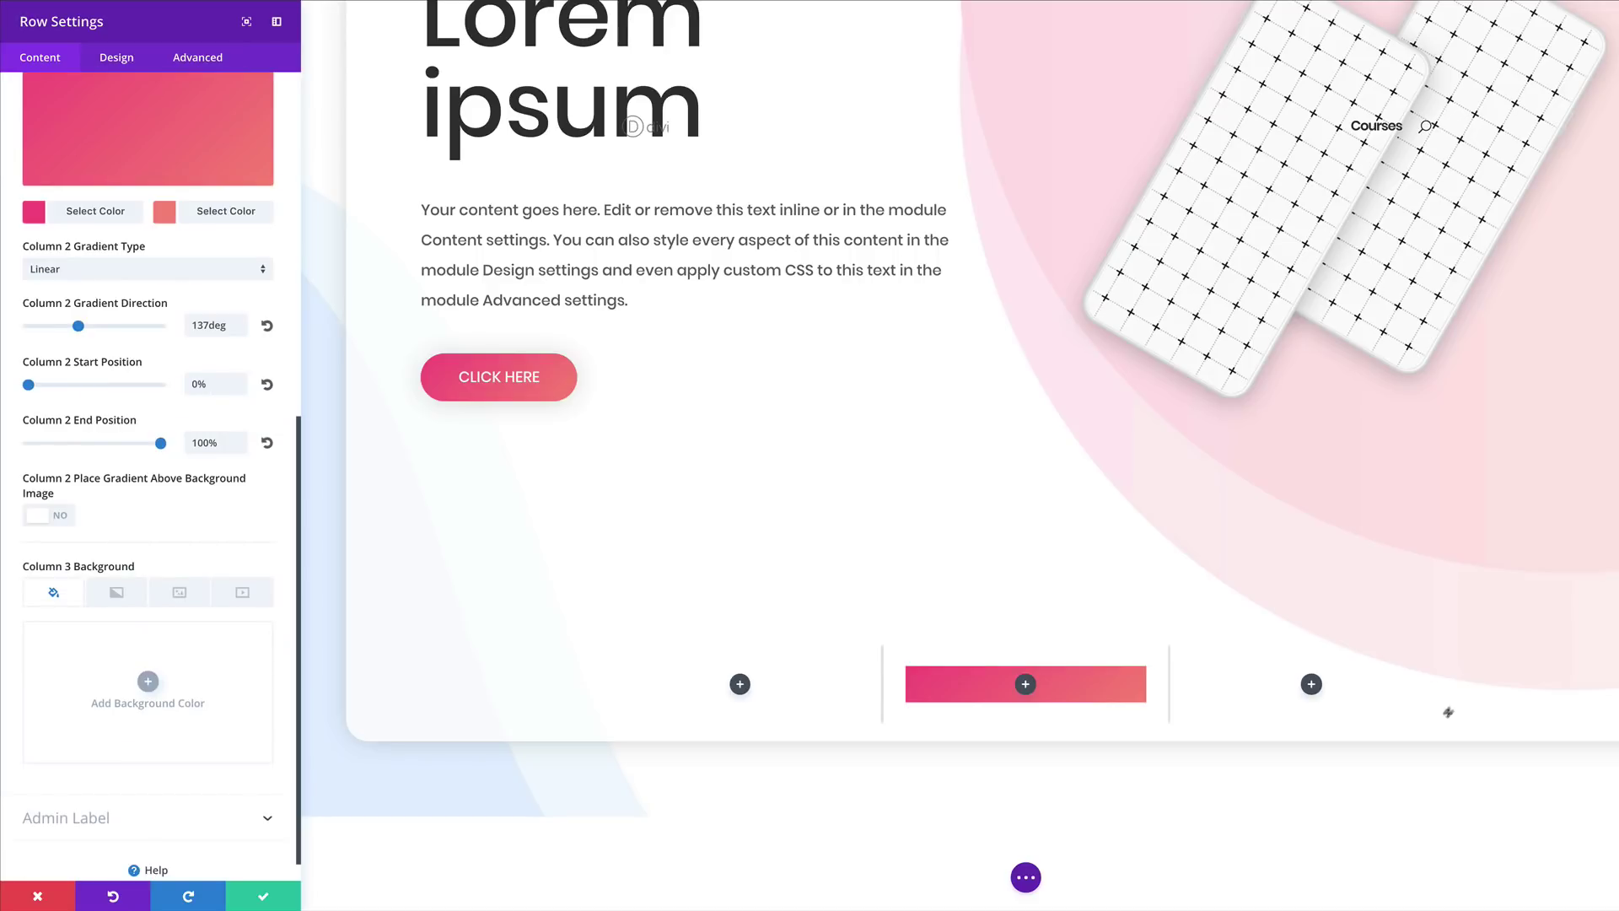
left_click(263, 901)
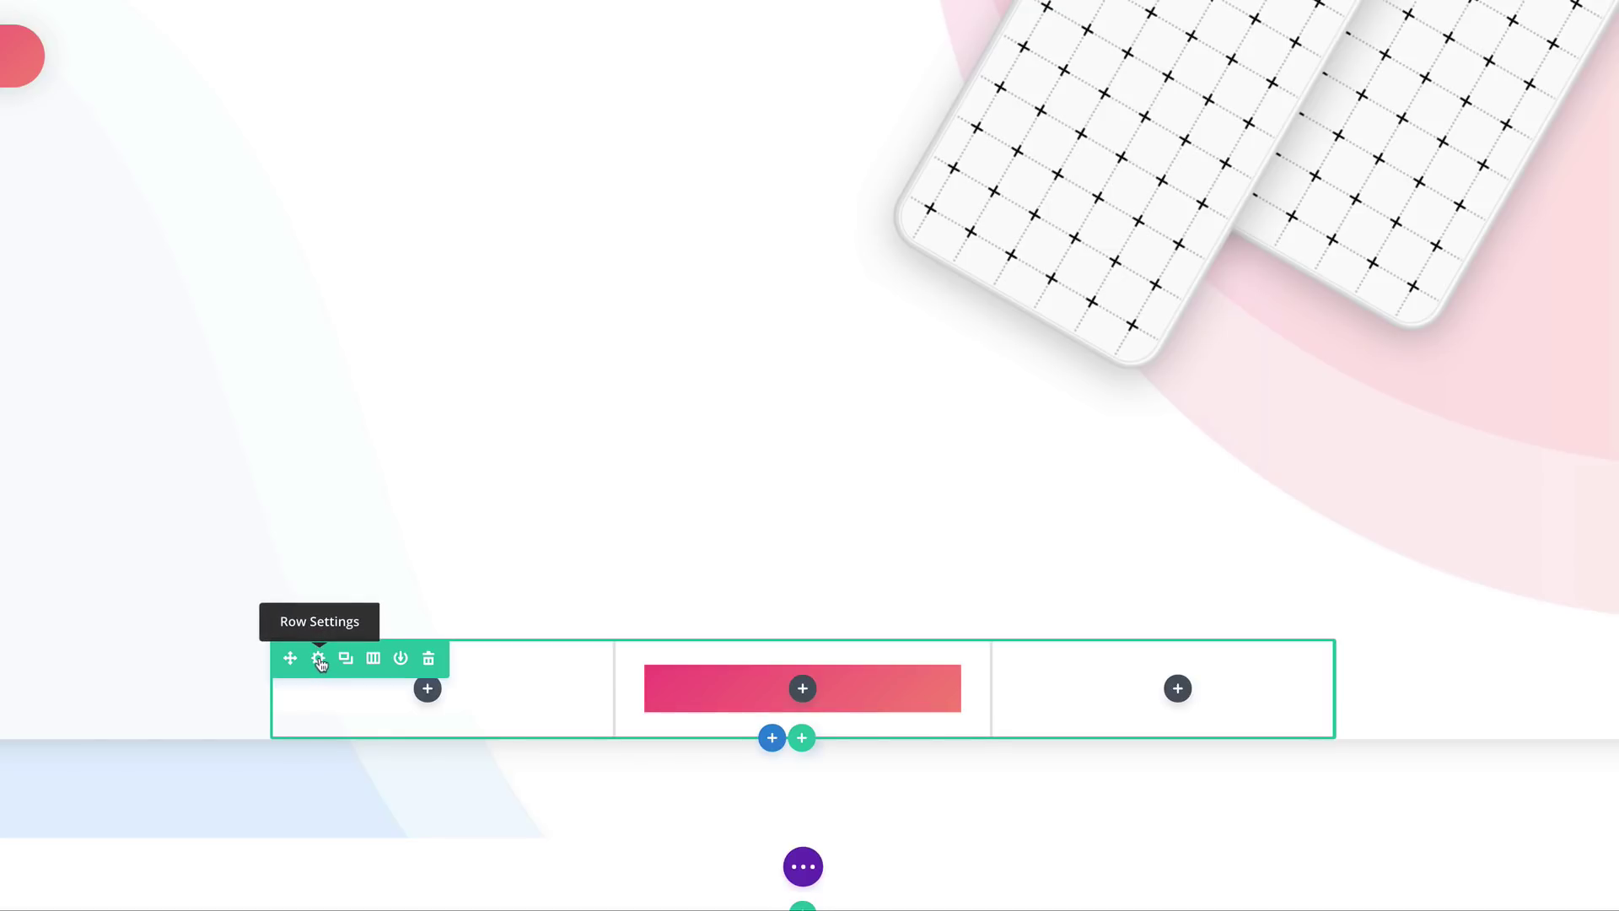
- Make the row fullwidth with a 2600px custom width and a gutter width of 1
left_click(319, 659)
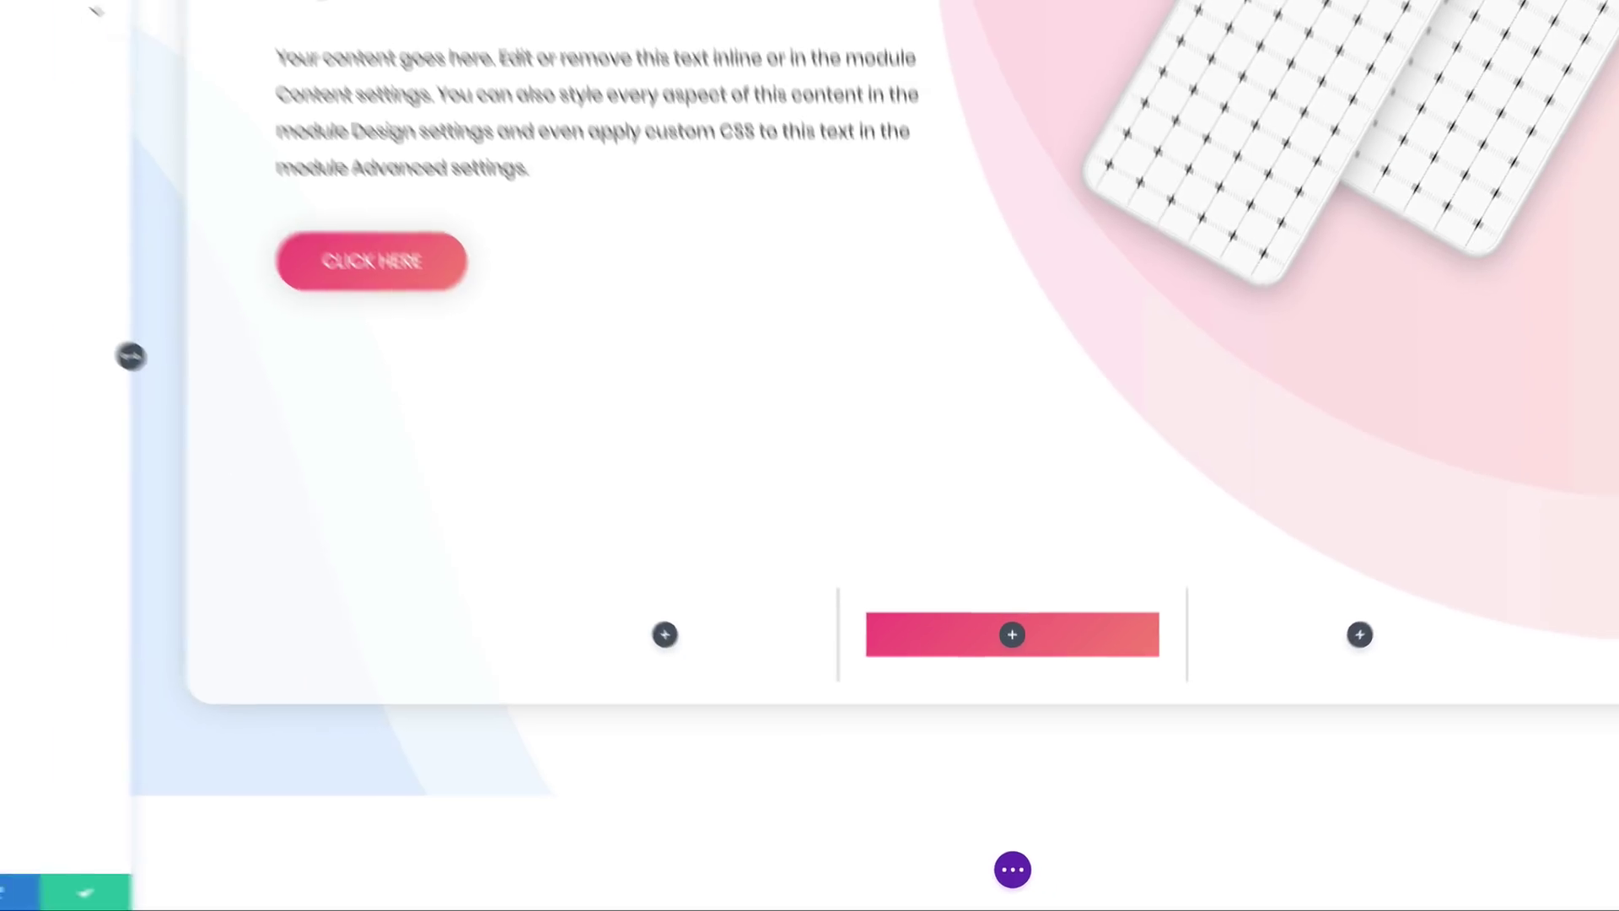
left_click(118, 58)
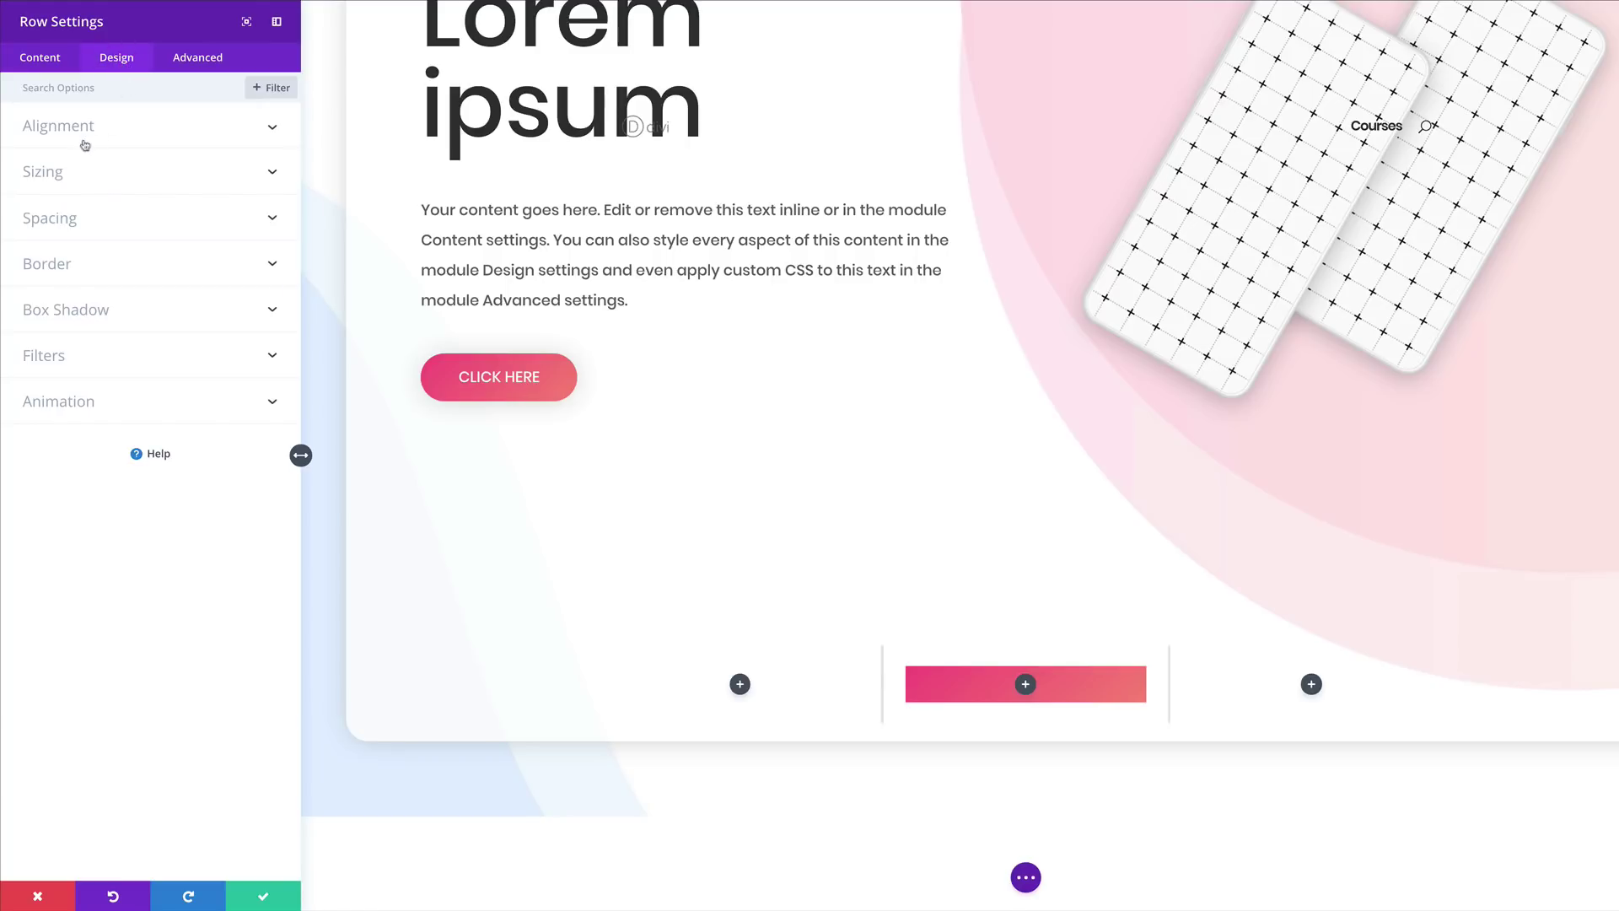
left_click(53, 178)
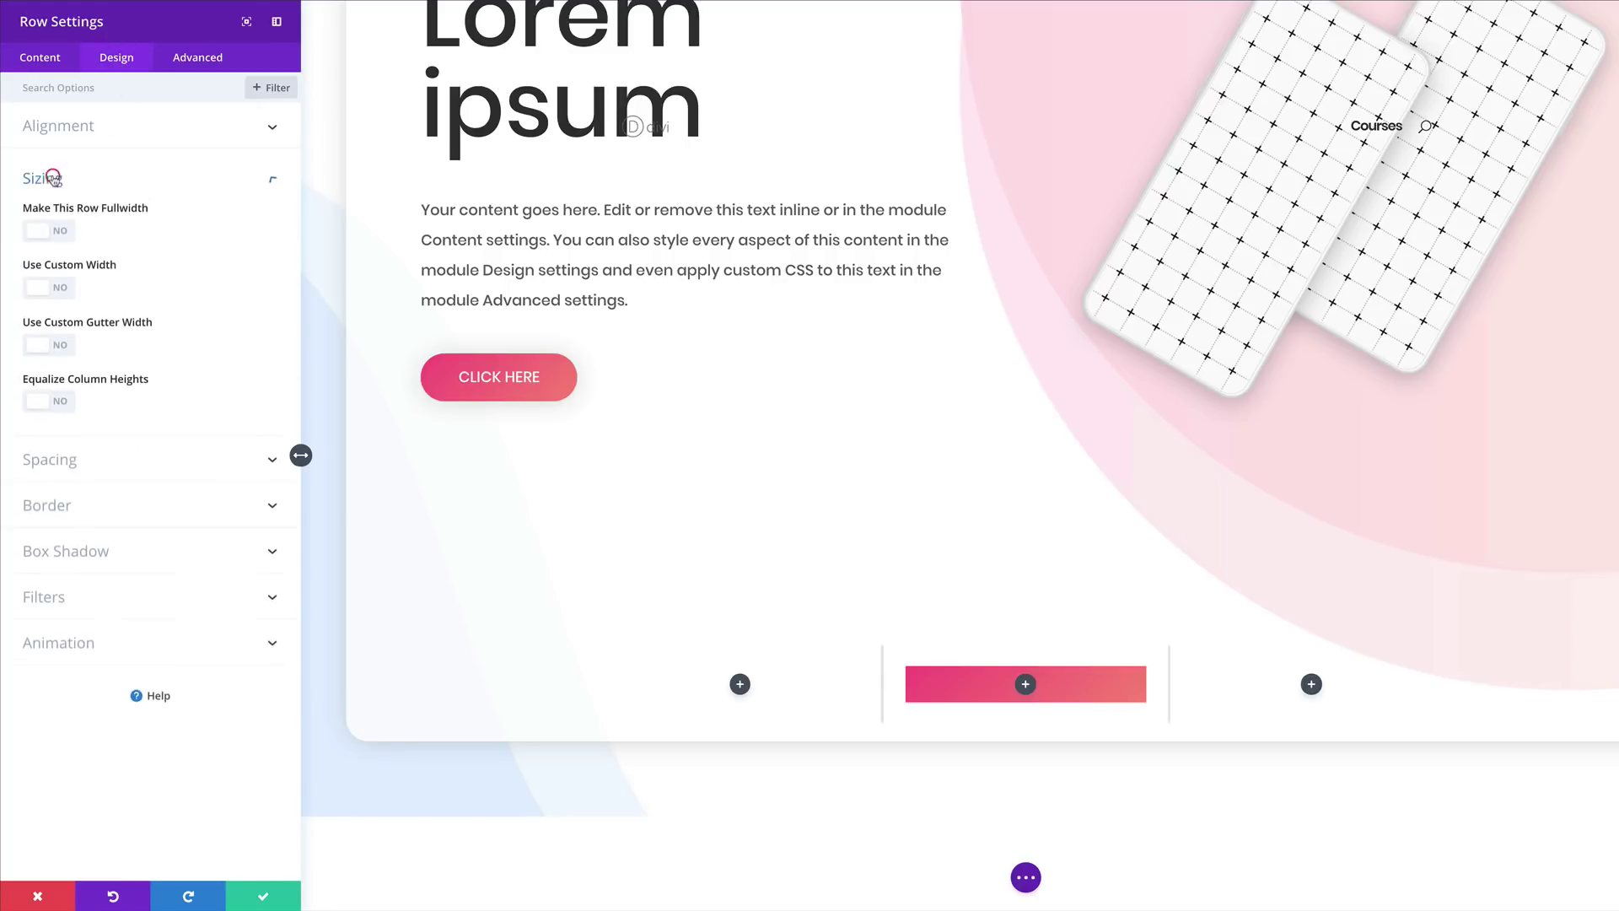
left_click(64, 240)
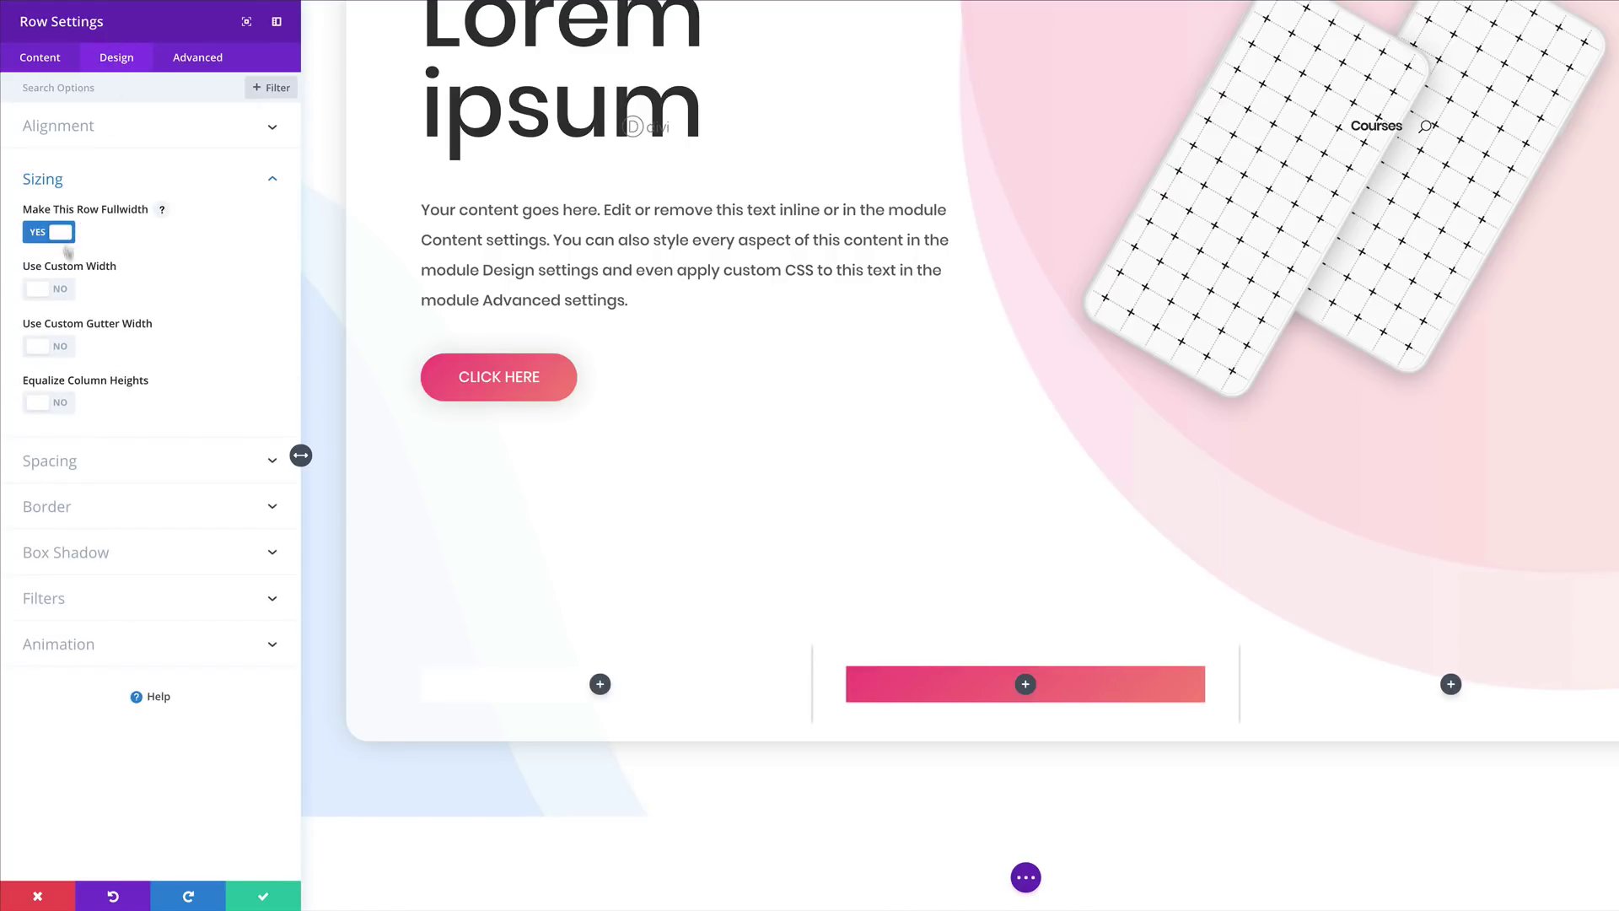
left_click(65, 290)
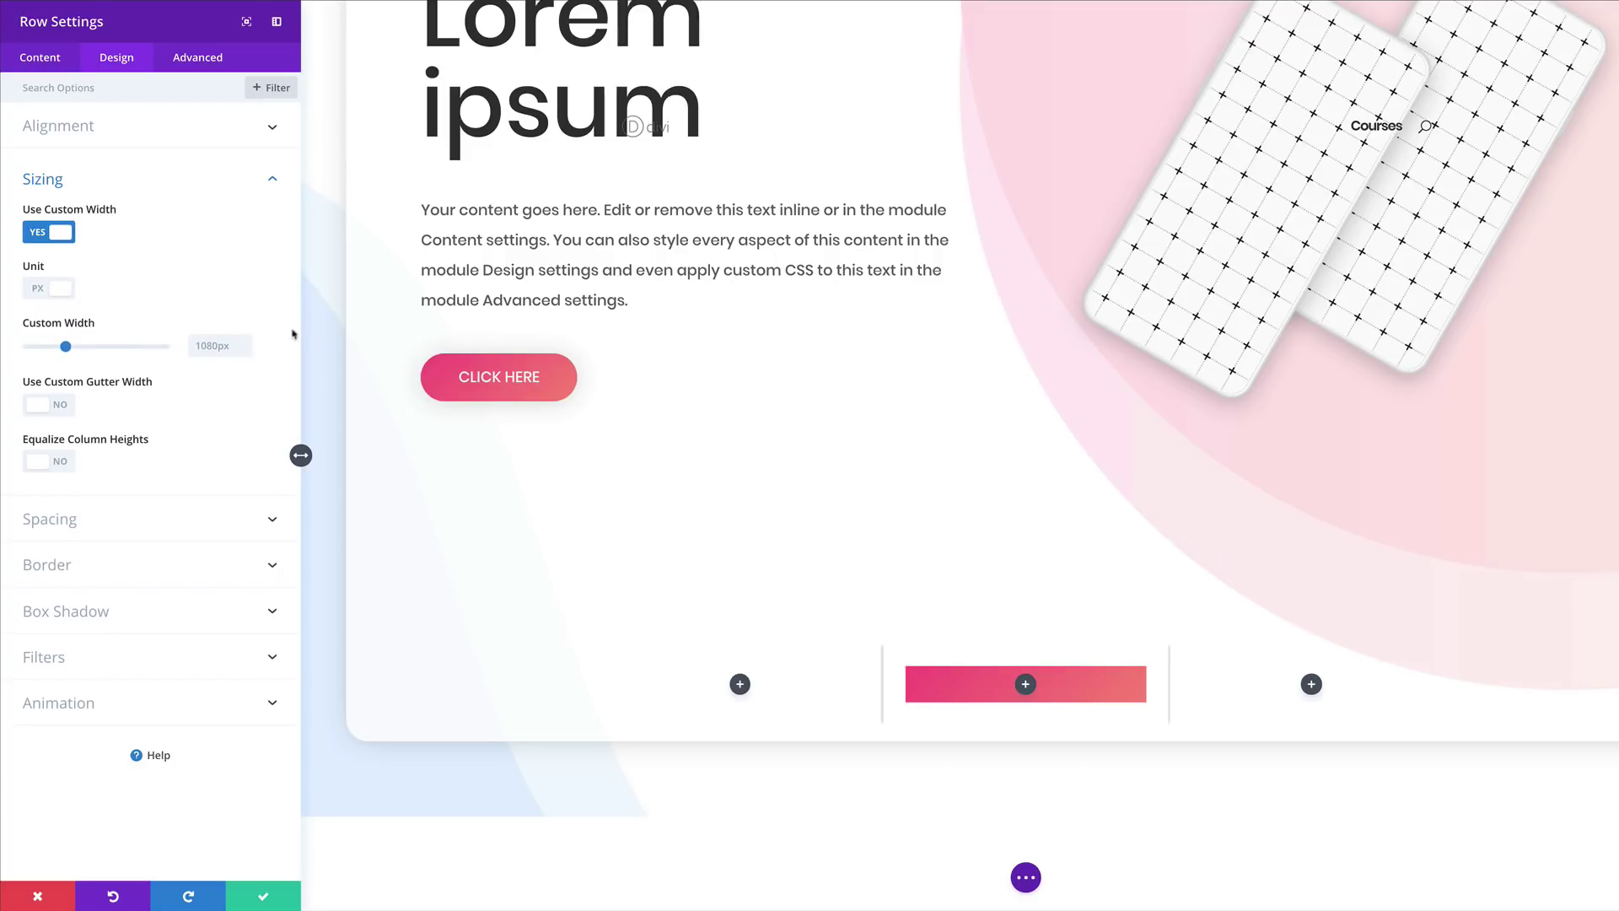
double_click(211, 345)
type("2600px")
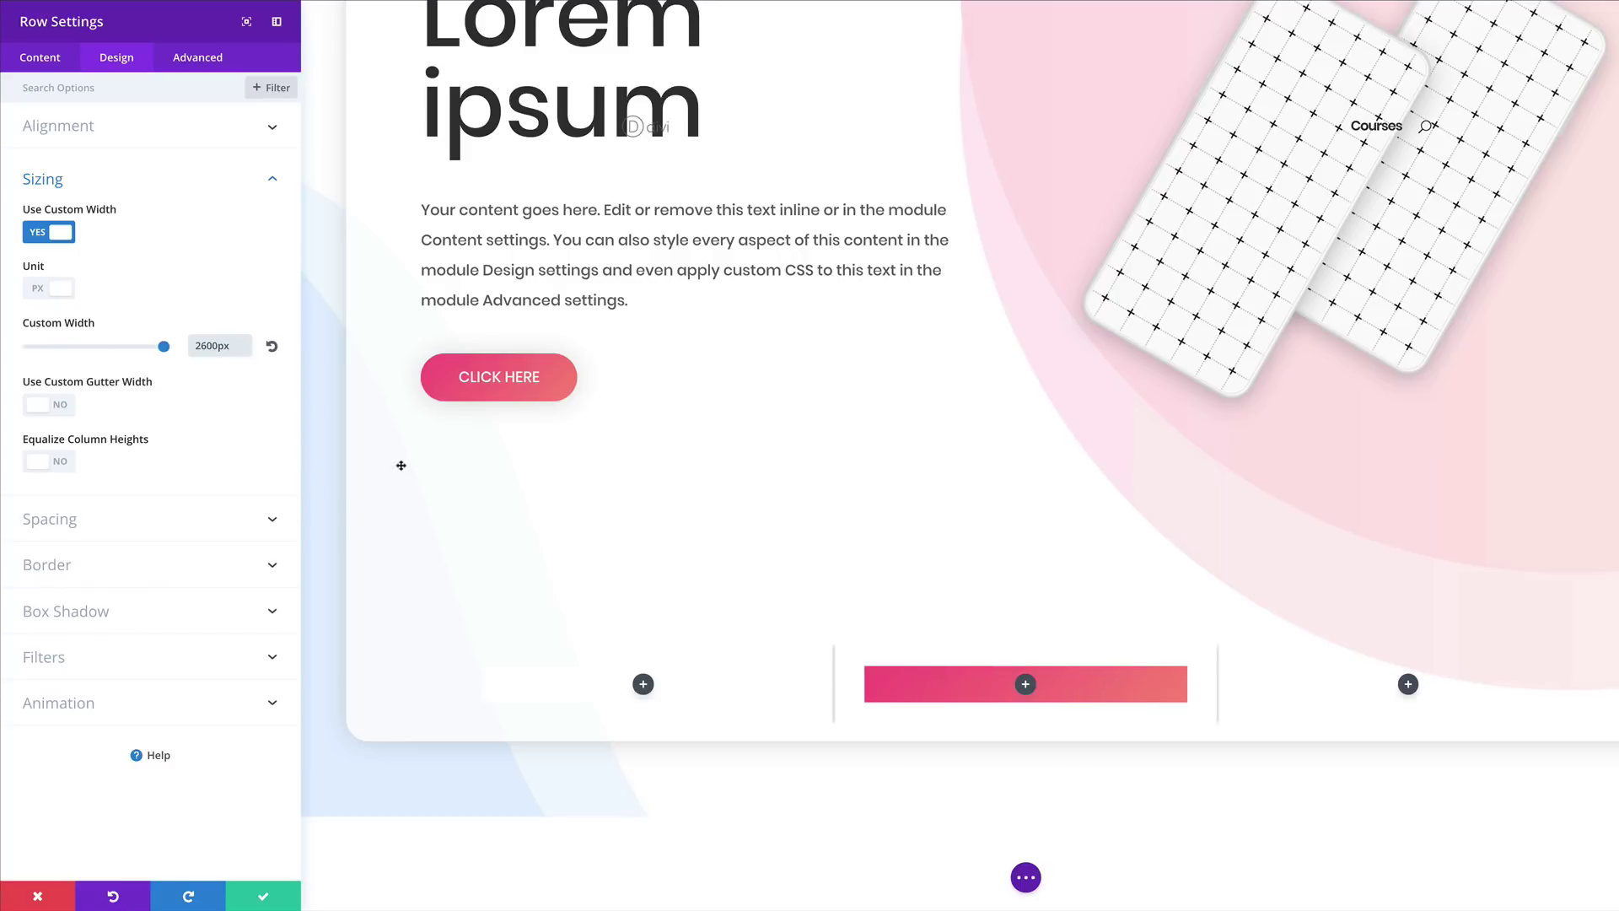
left_click(62, 406)
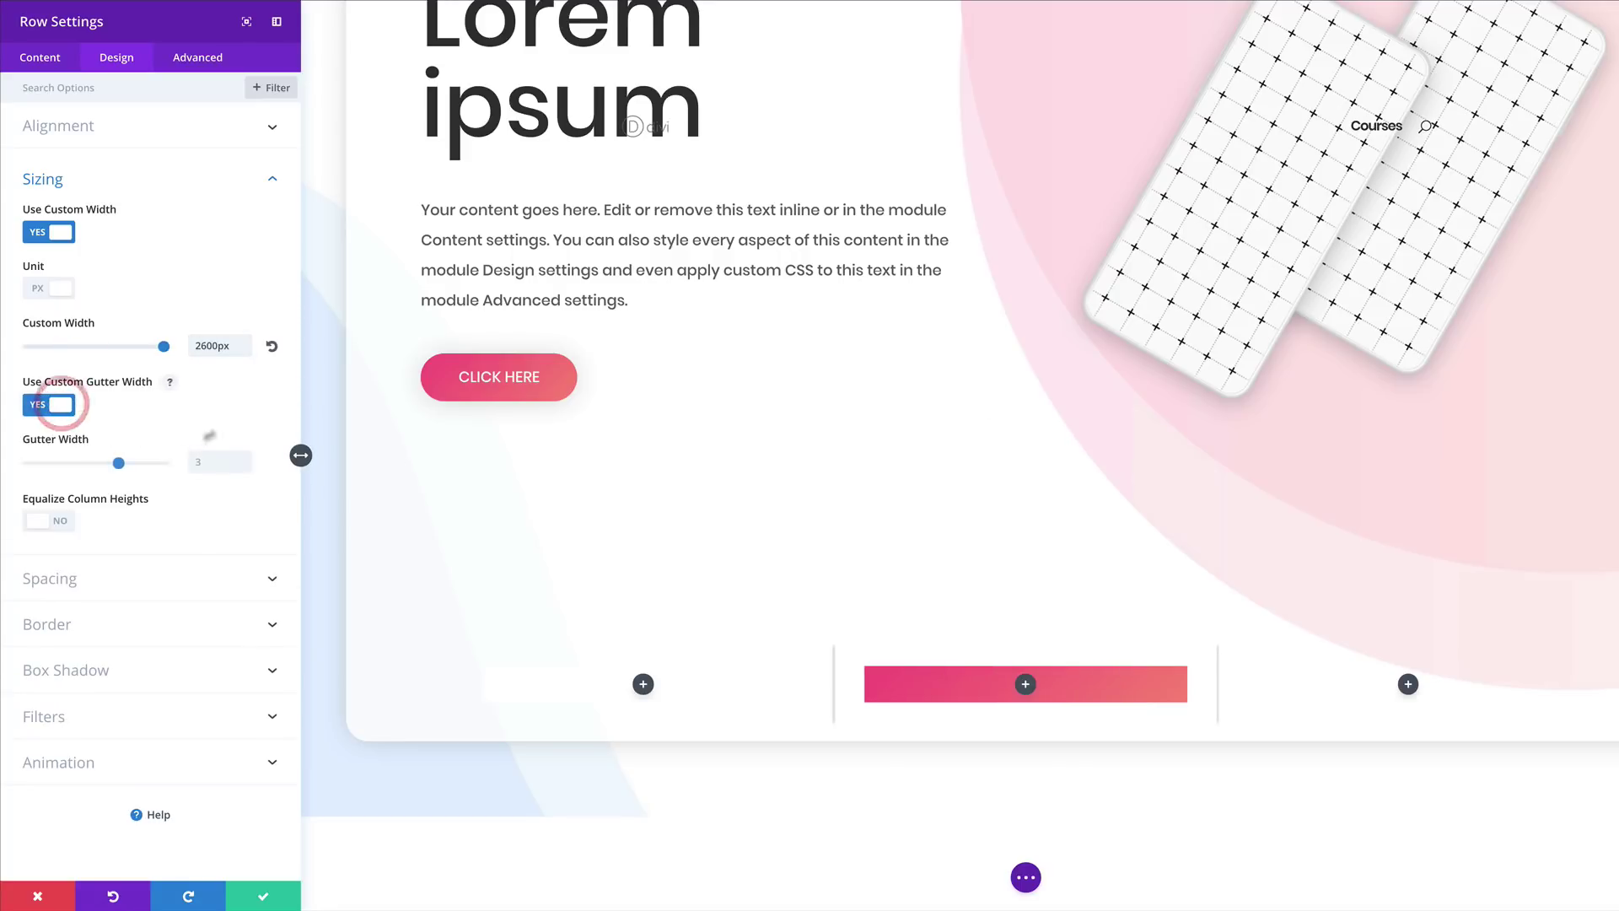
left_click_drag(117, 464, 26, 465)
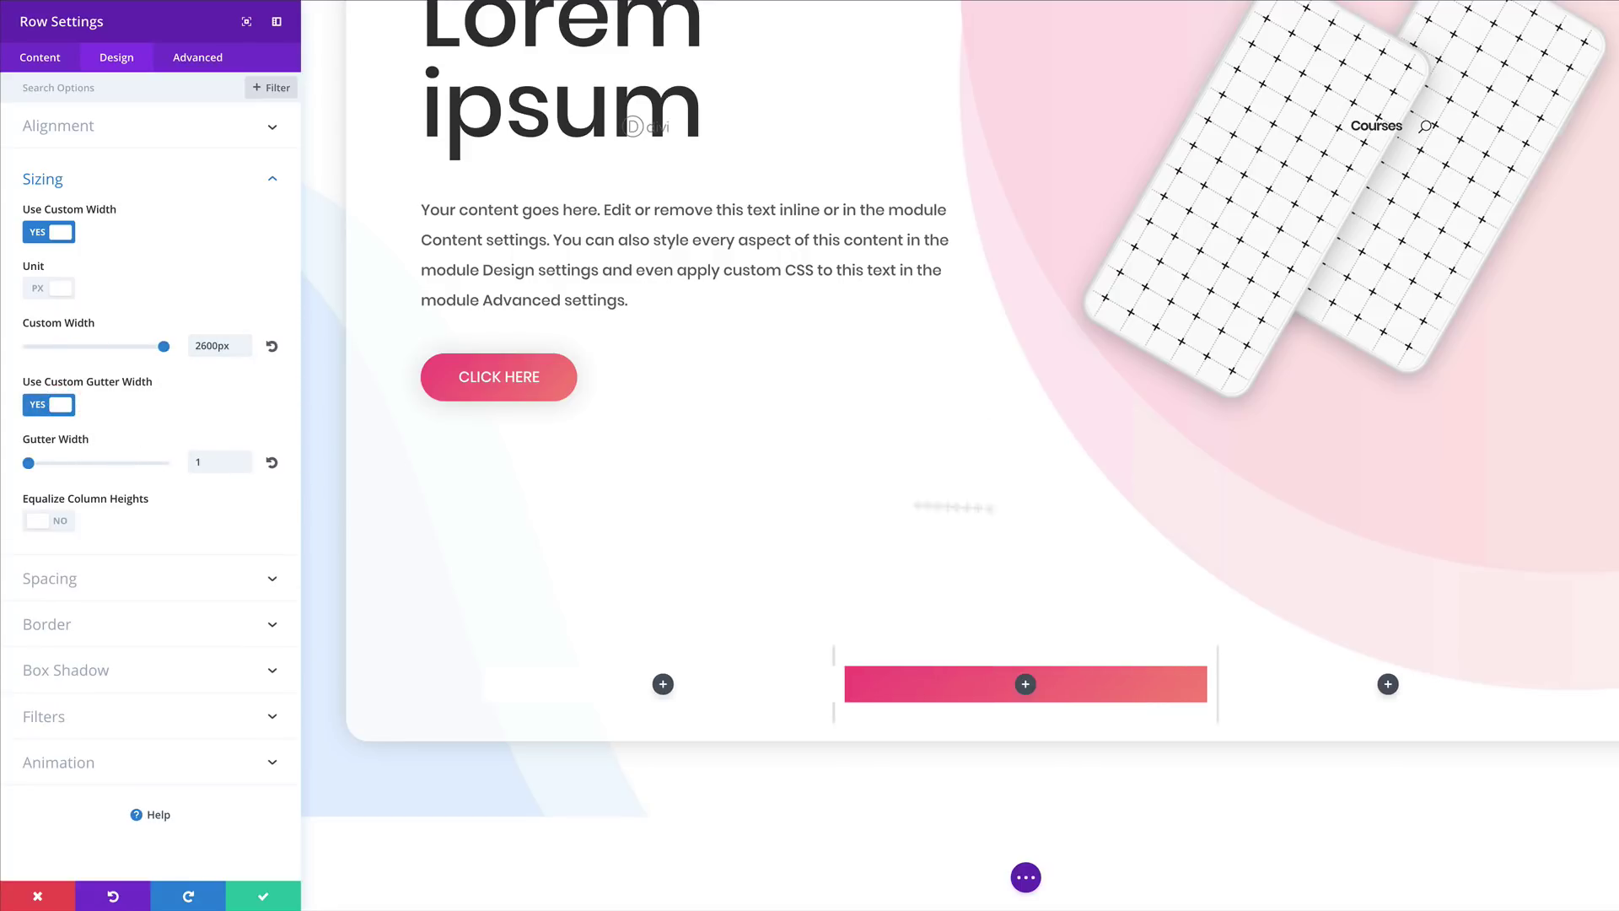
- Set the row's padding to 0px and Column 1's top and bottom padding to 30px
left_click(63, 580)
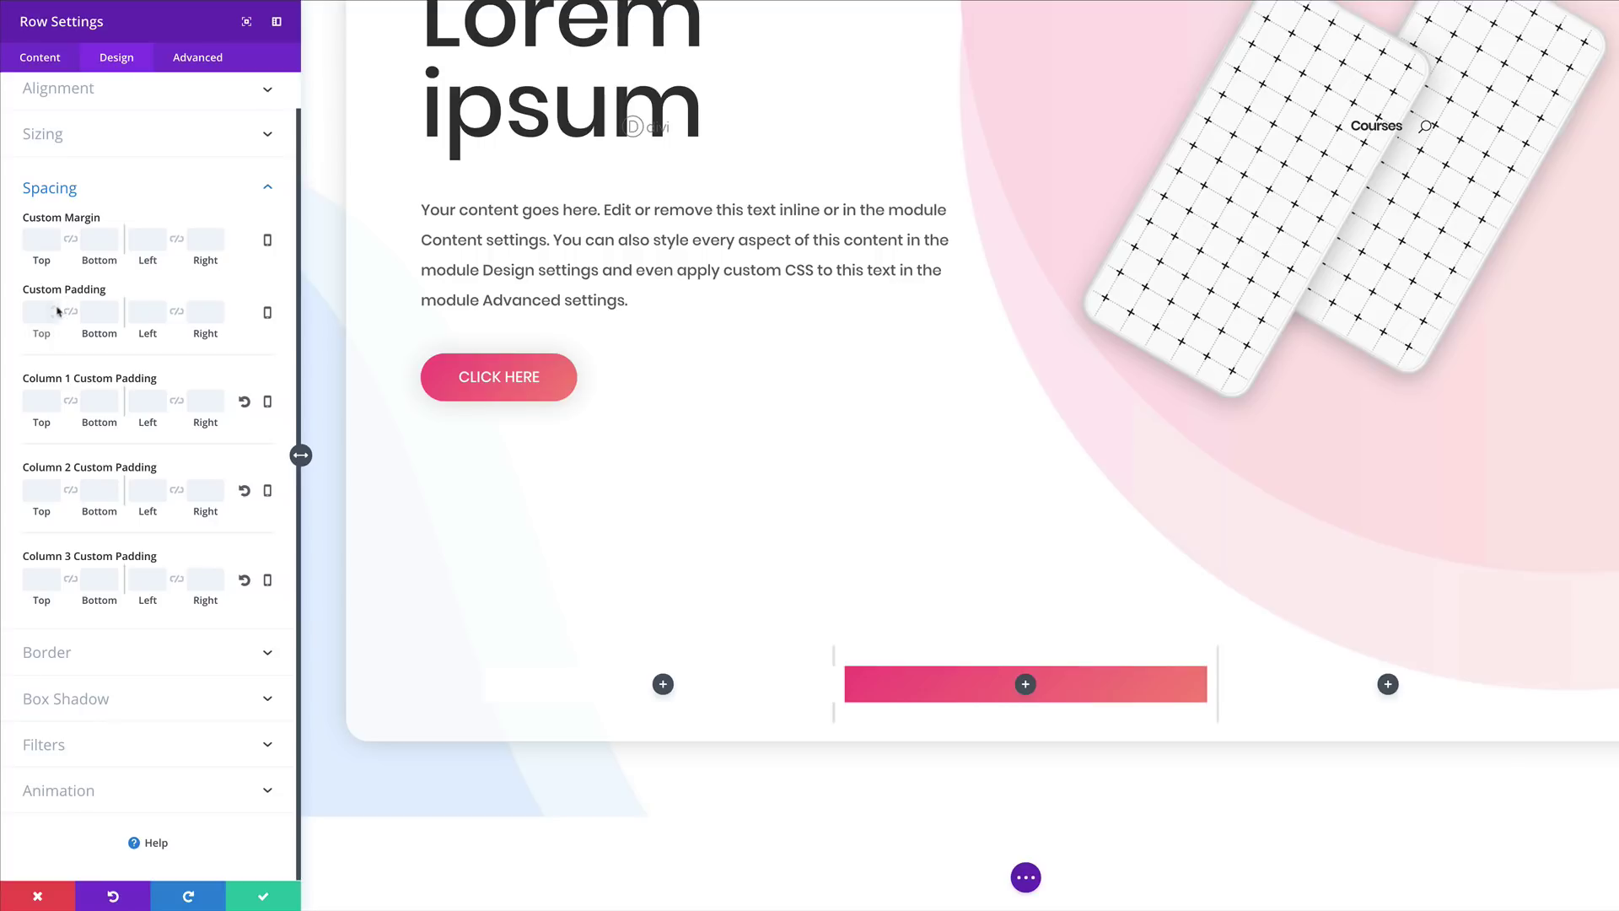
left_click(28, 314)
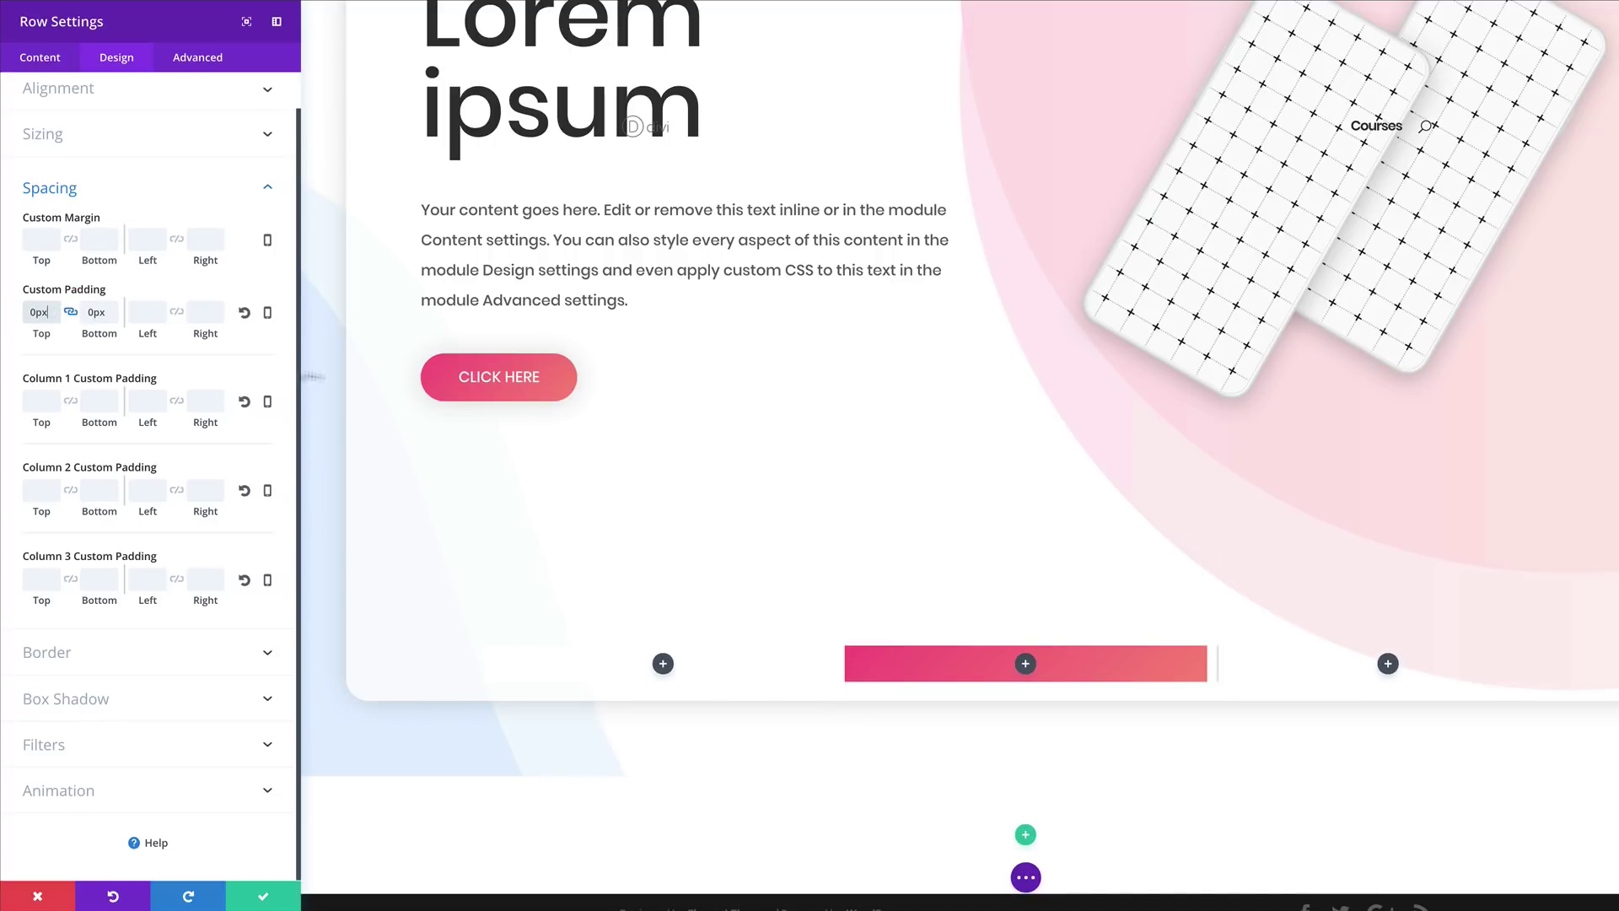
left_click(70, 400)
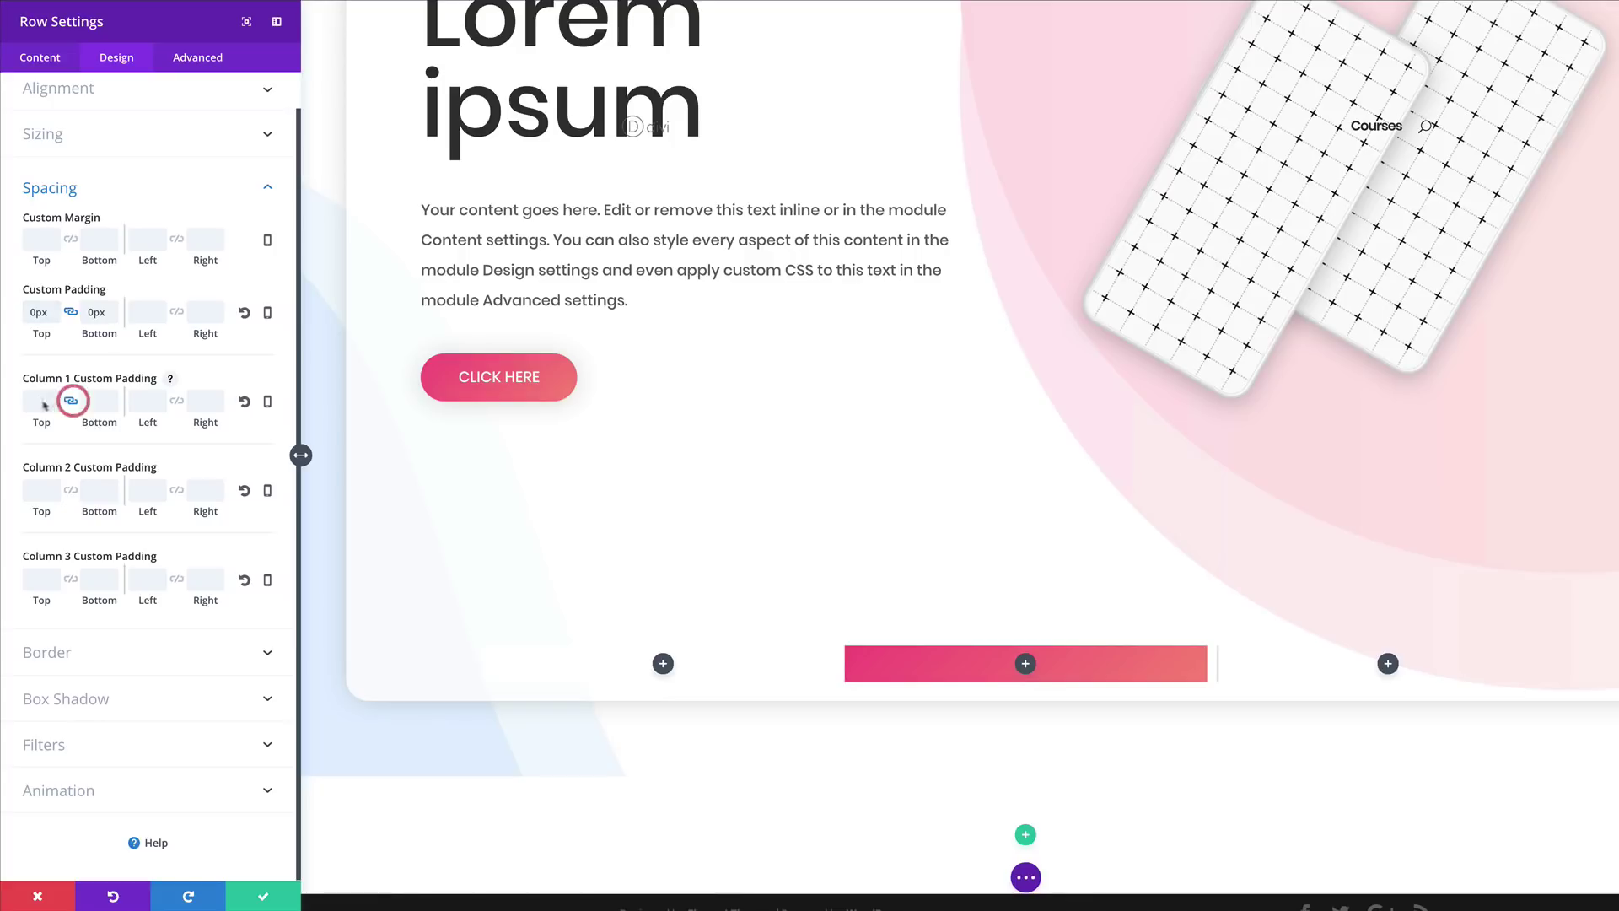
left_click(32, 402)
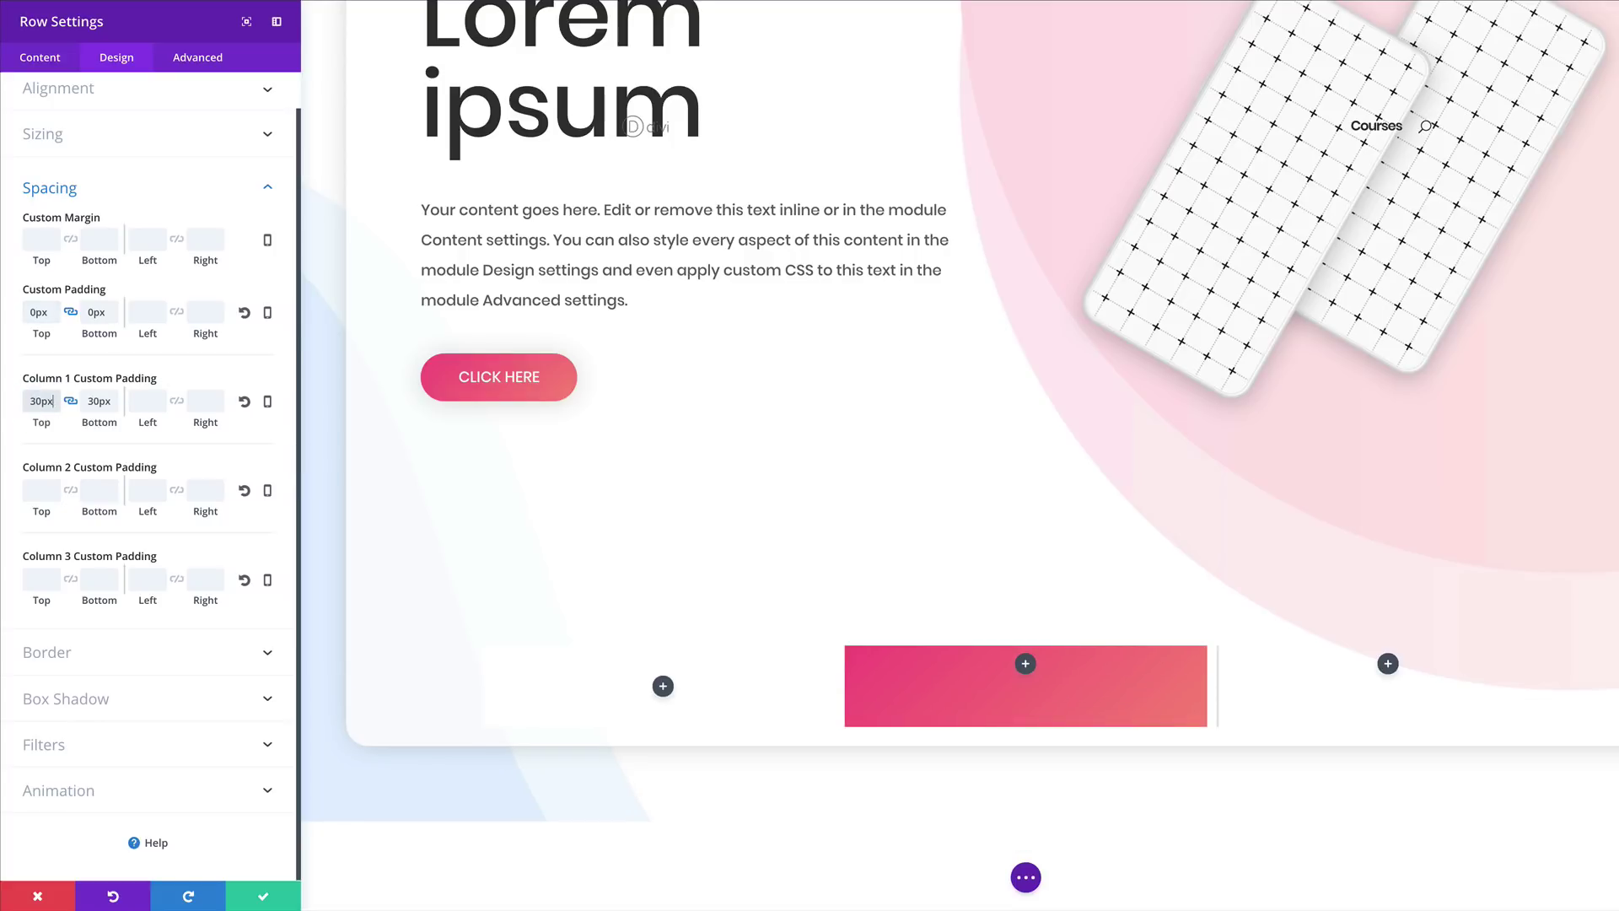
left_click(102, 703)
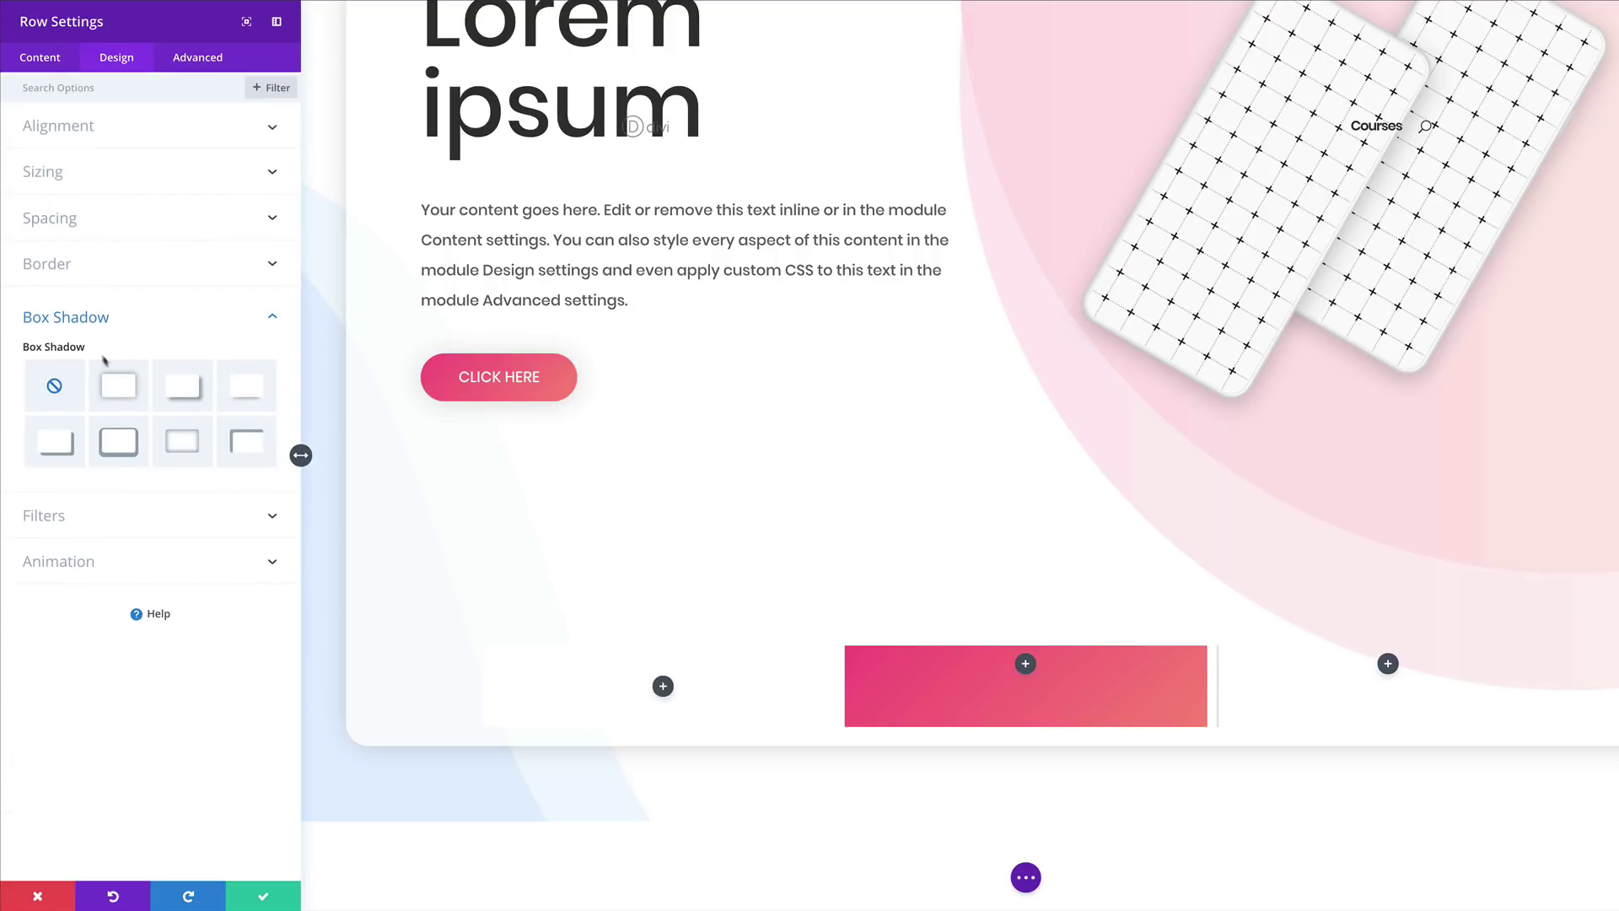
- Give the row a soft box shadow with 61px blur and -20px spread, then save
left_click(118, 387)
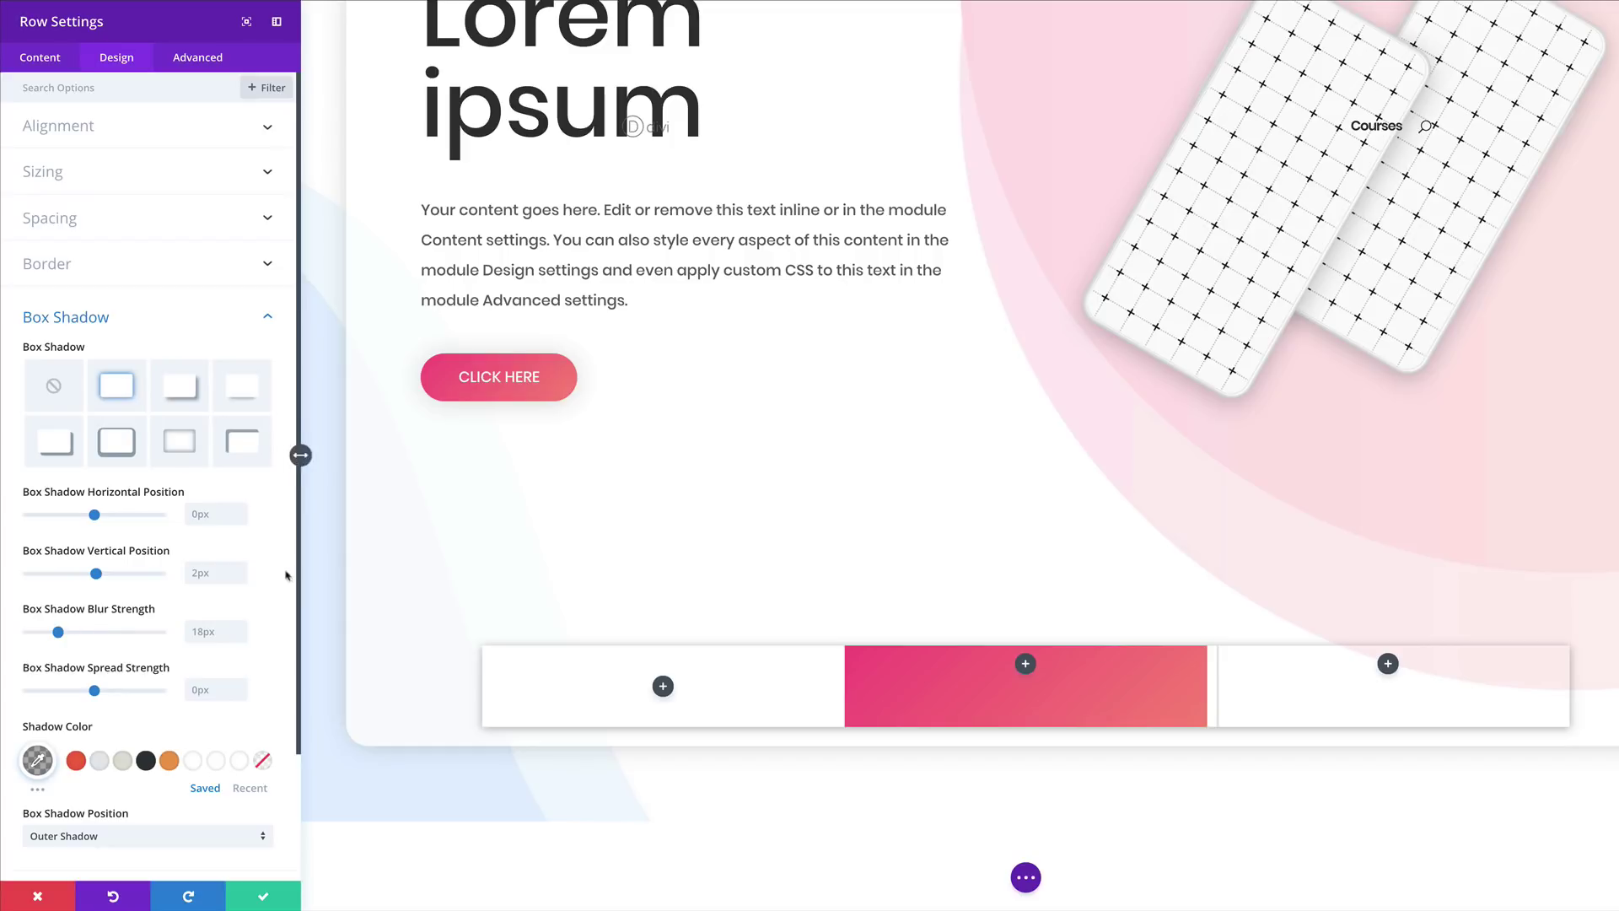
left_click(202, 633)
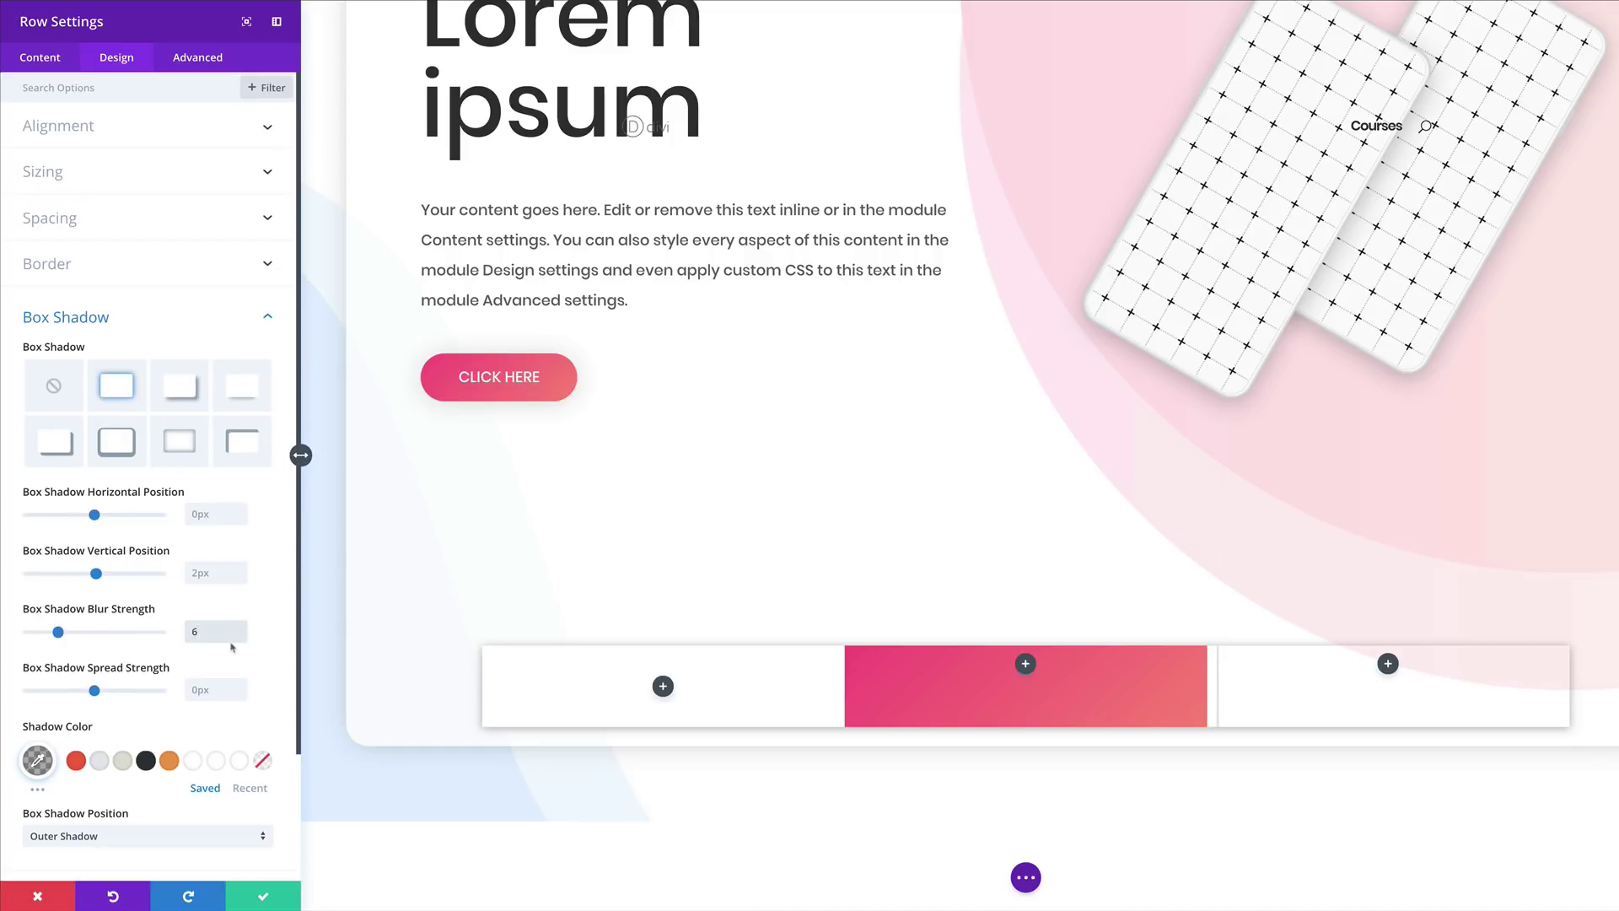
key("Return")
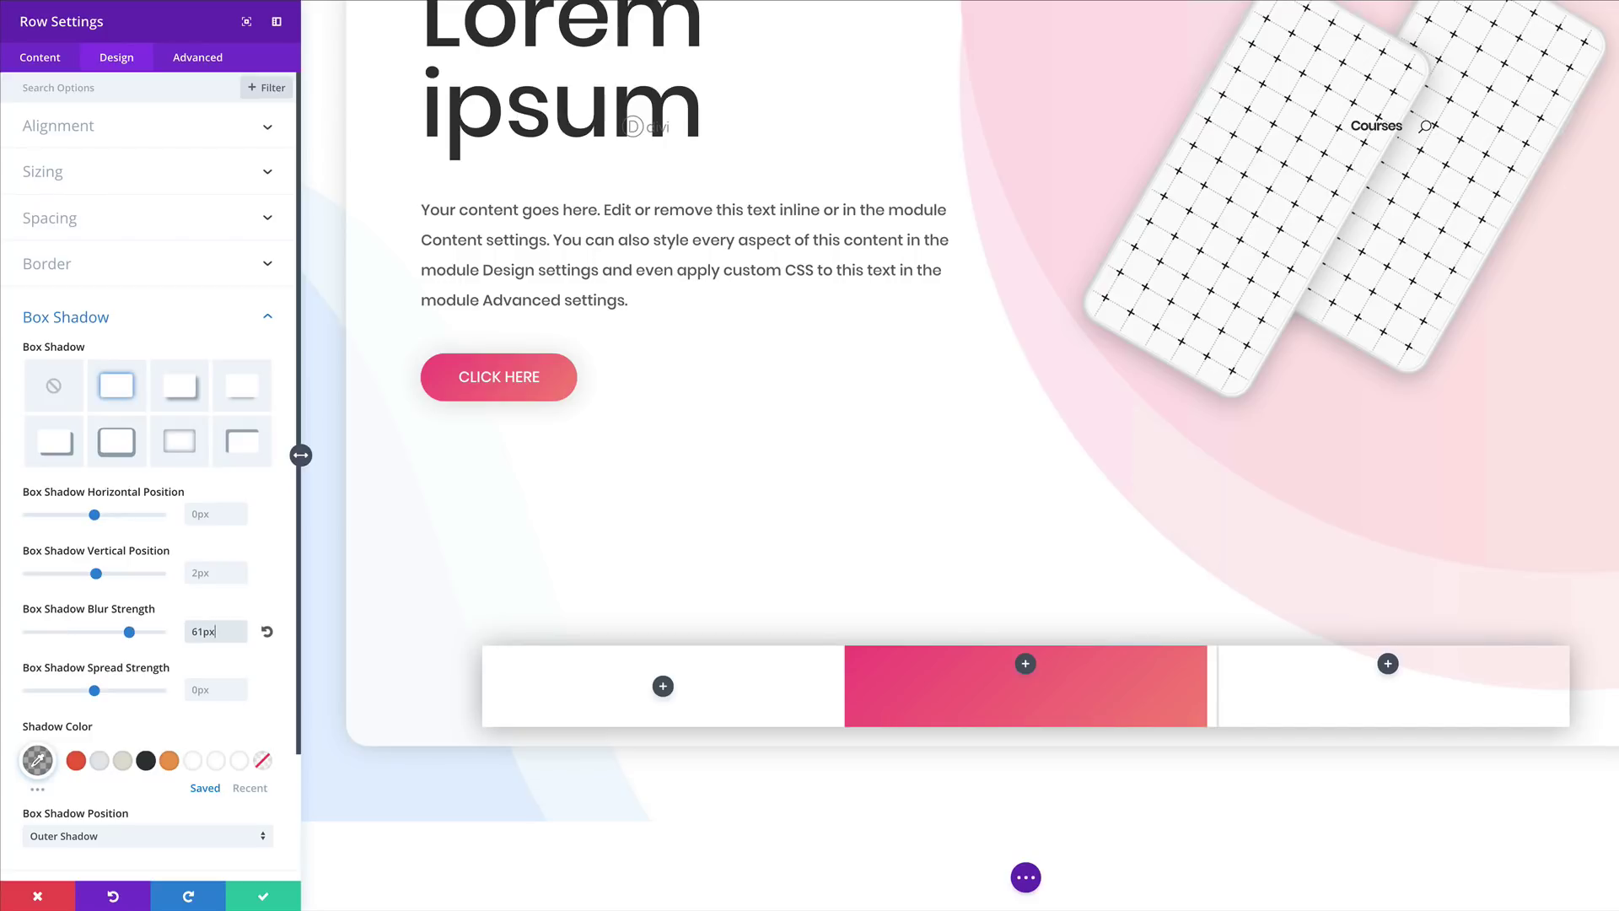
left_click(192, 689)
type("-20")
key("Return")
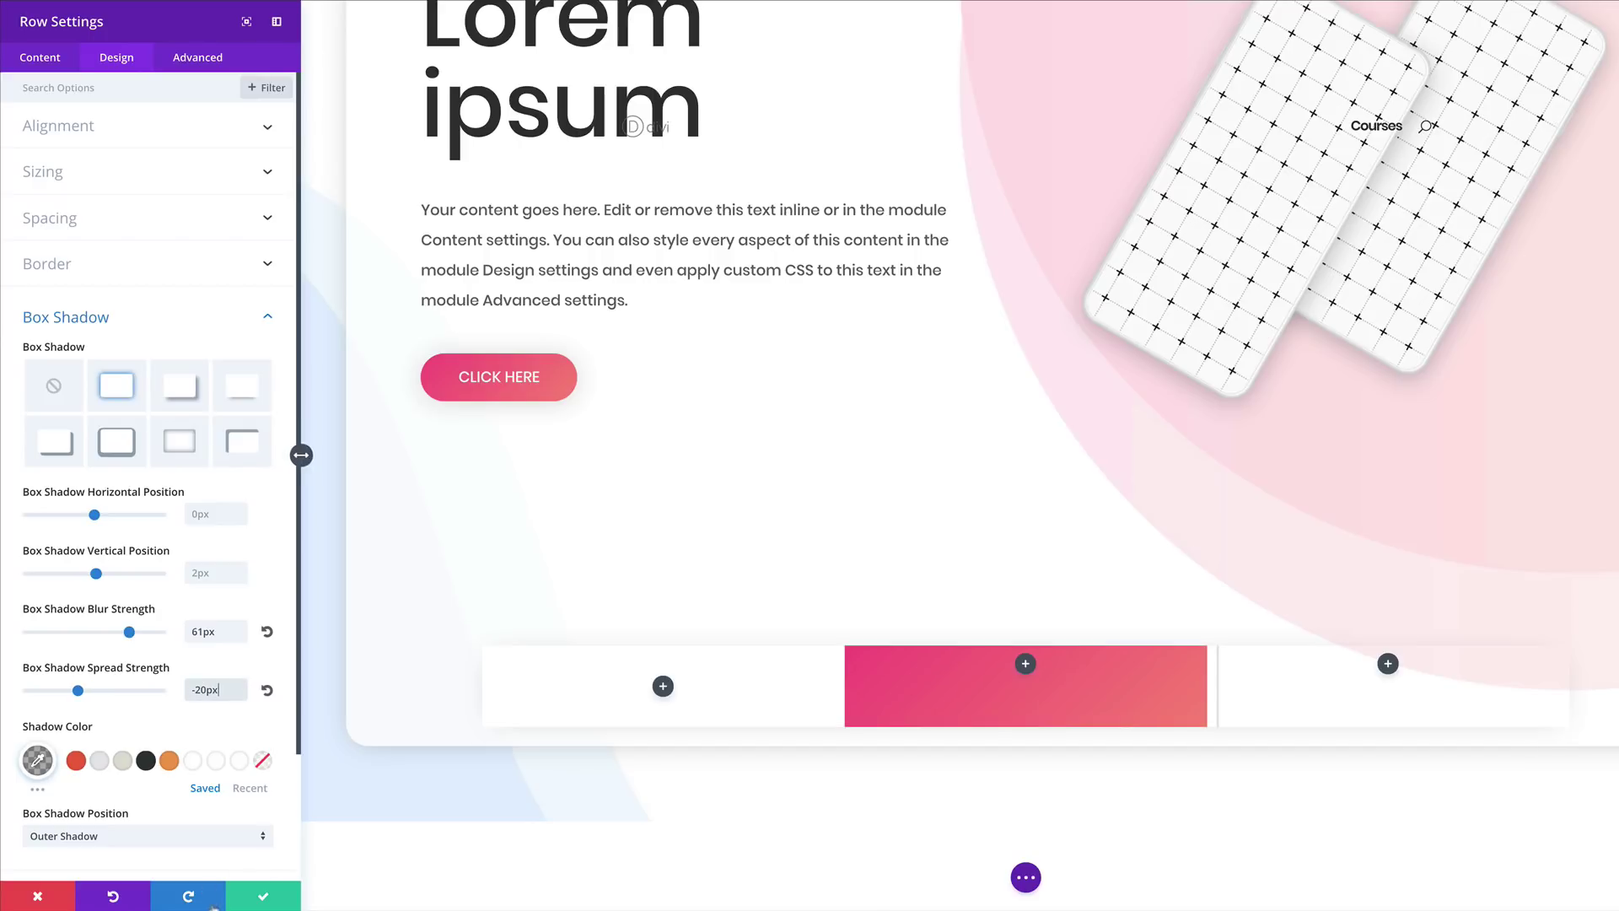
left_click(264, 899)
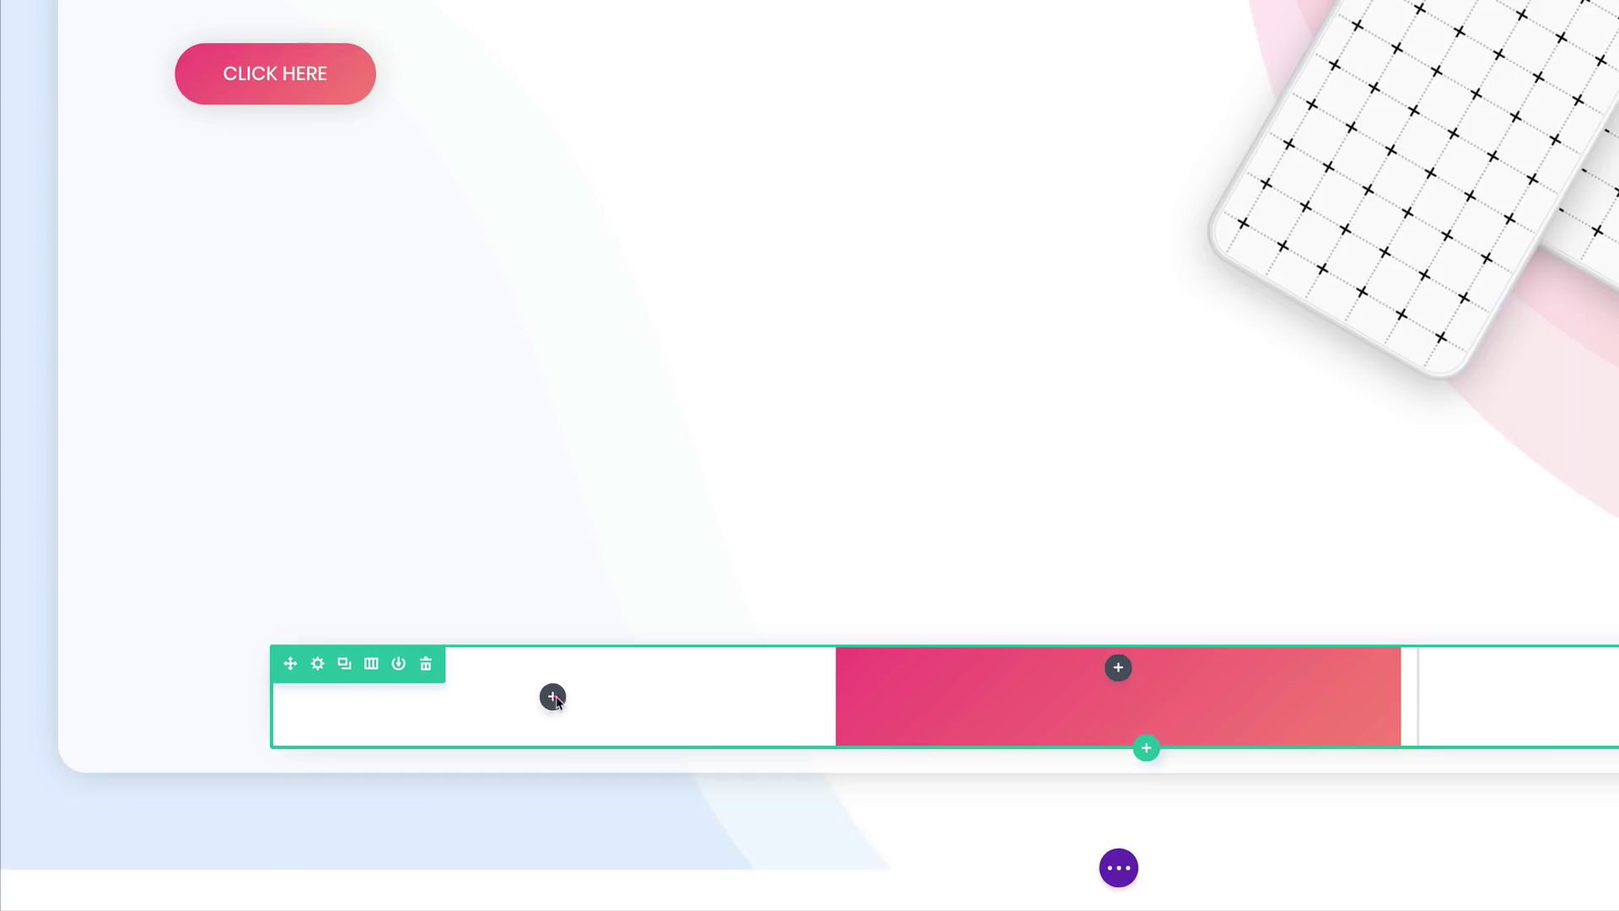
- Add a Blurb to the left column that uses the square outline icon instead of an image
left_click(553, 696)
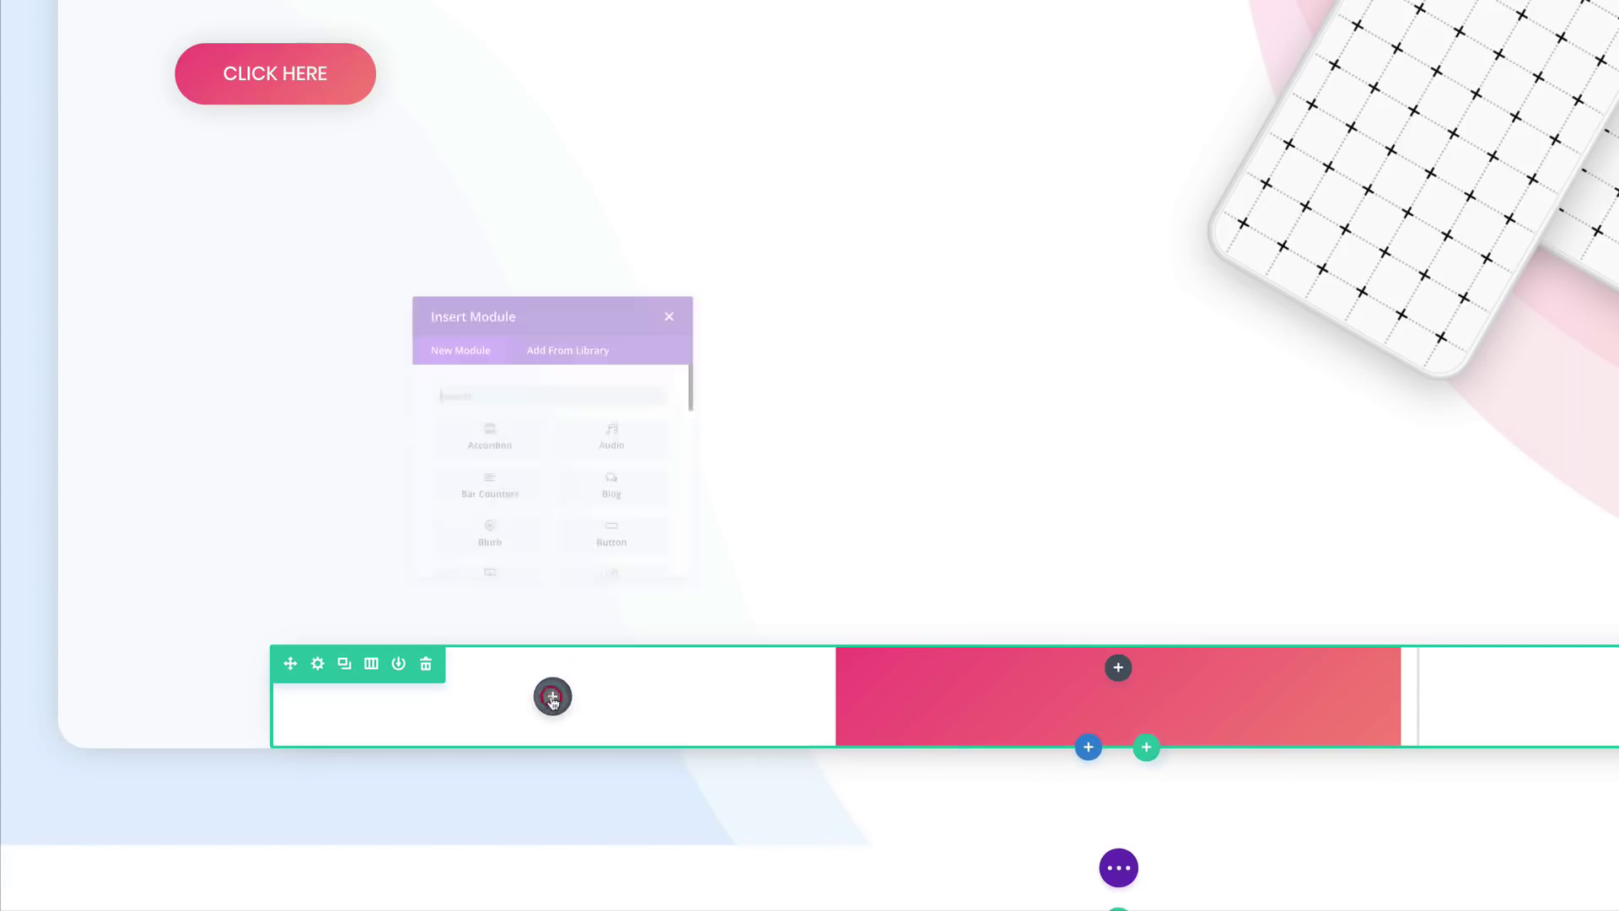
left_click(469, 626)
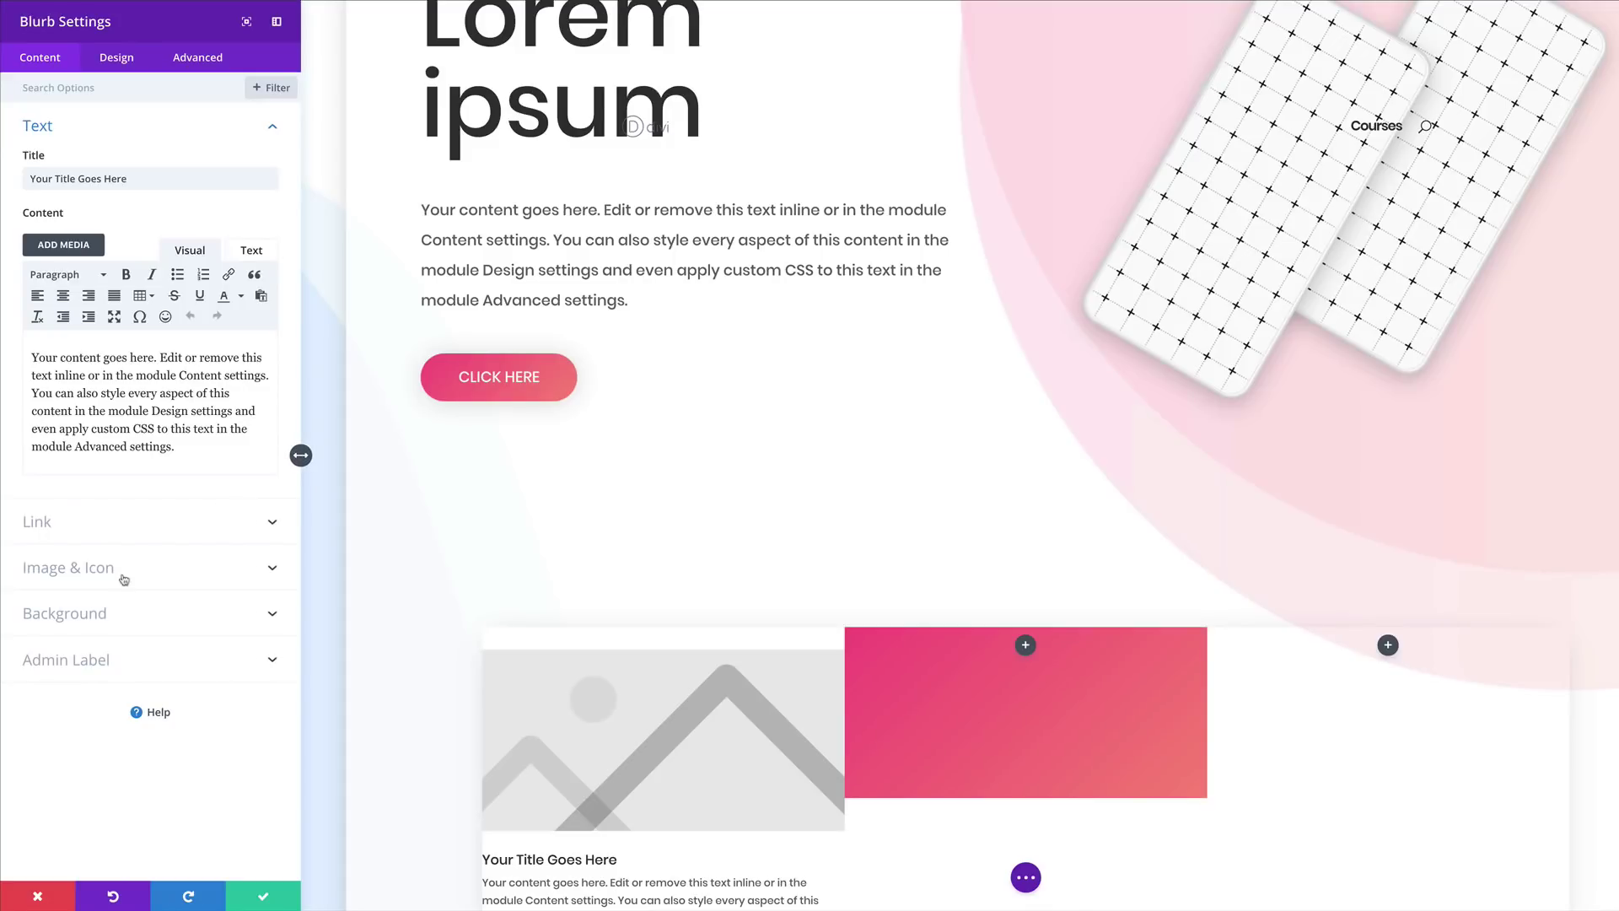
left_click(111, 572)
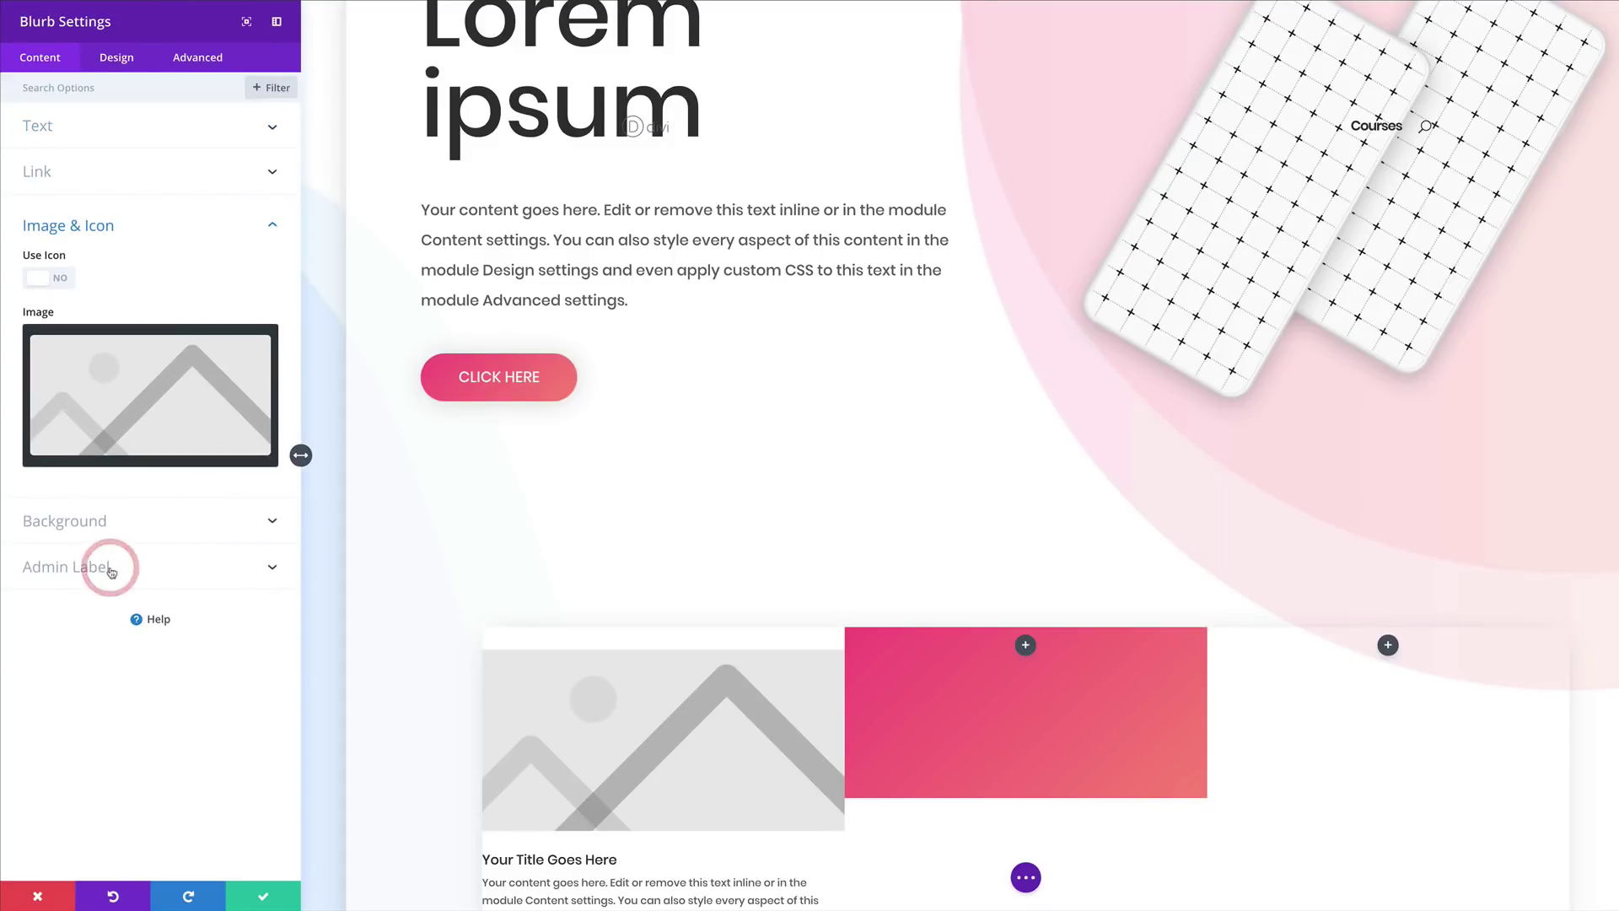
left_click(64, 281)
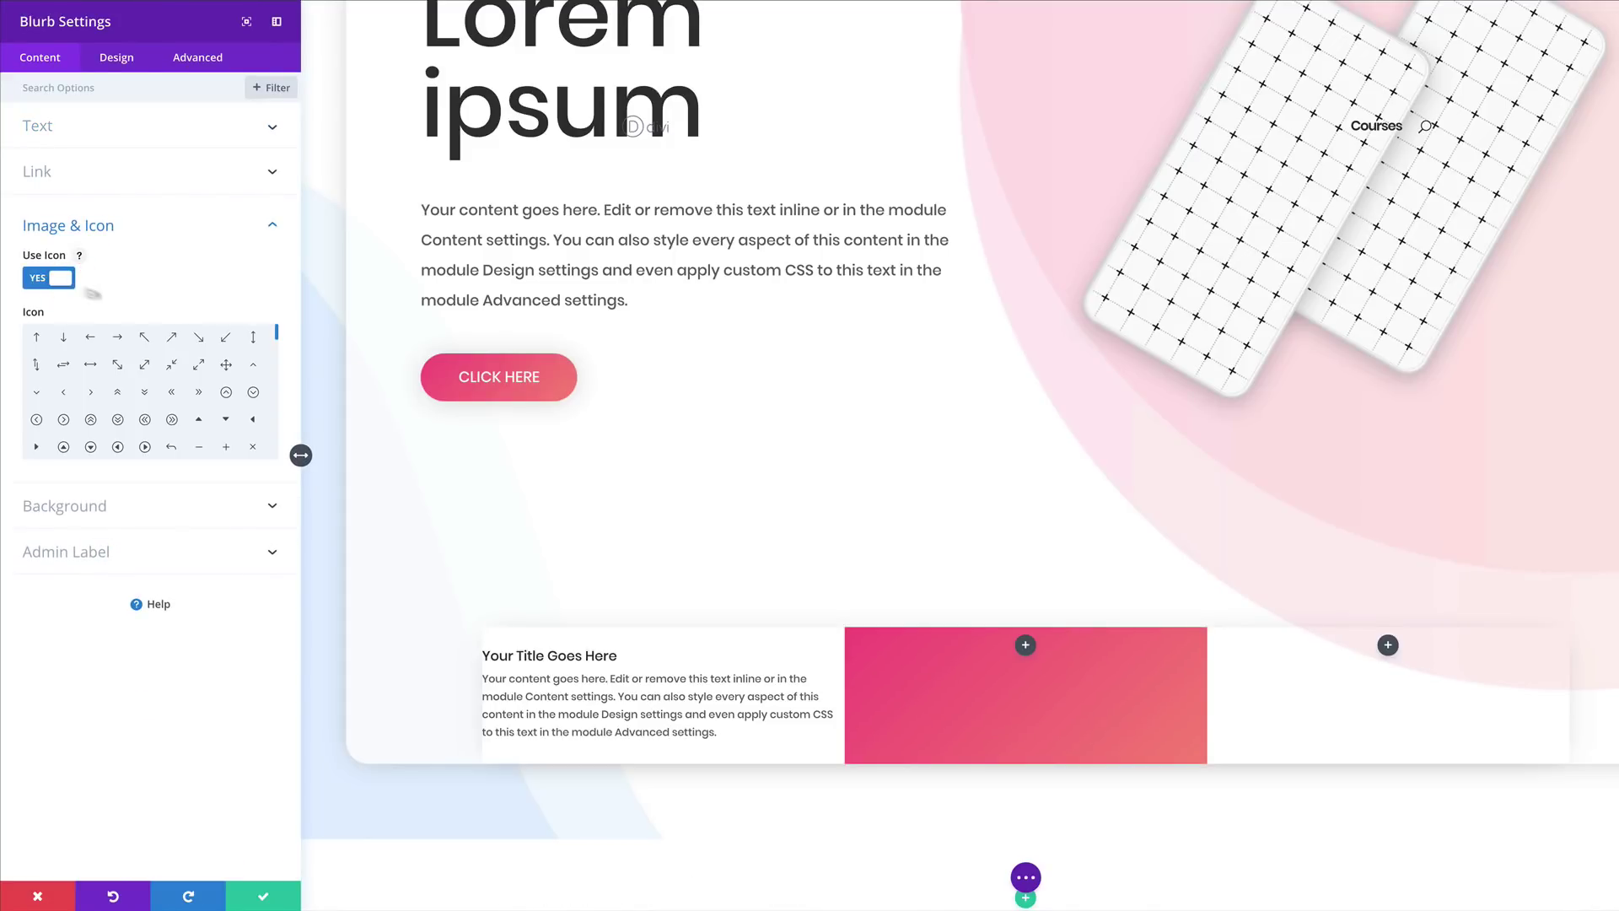
scroll(277, 338, "down", 3)
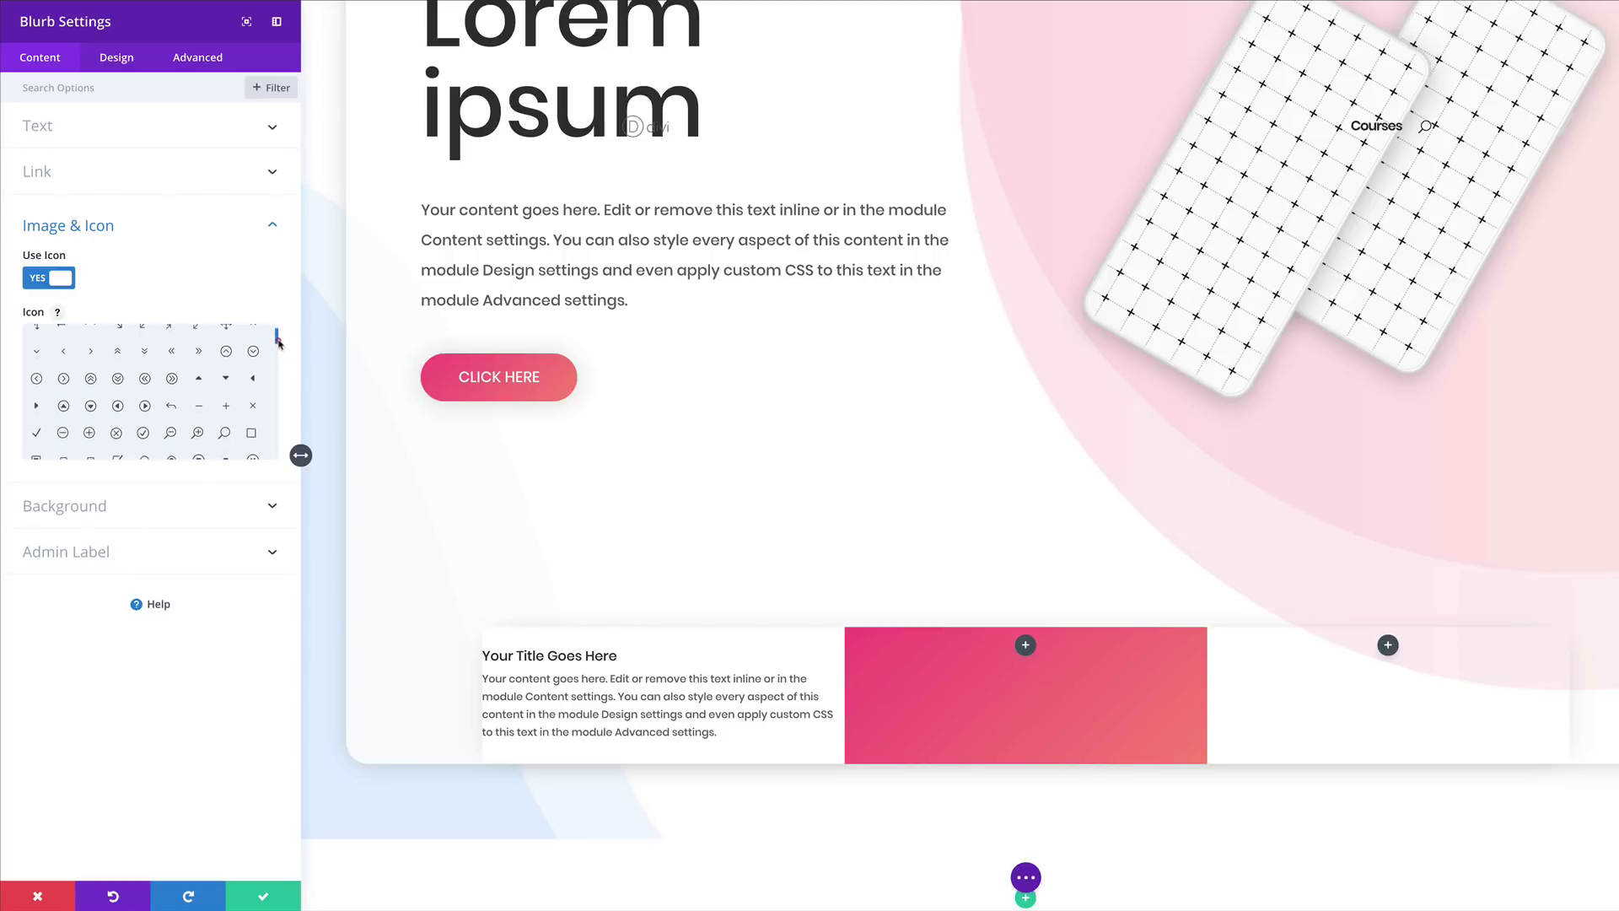
left_click(252, 387)
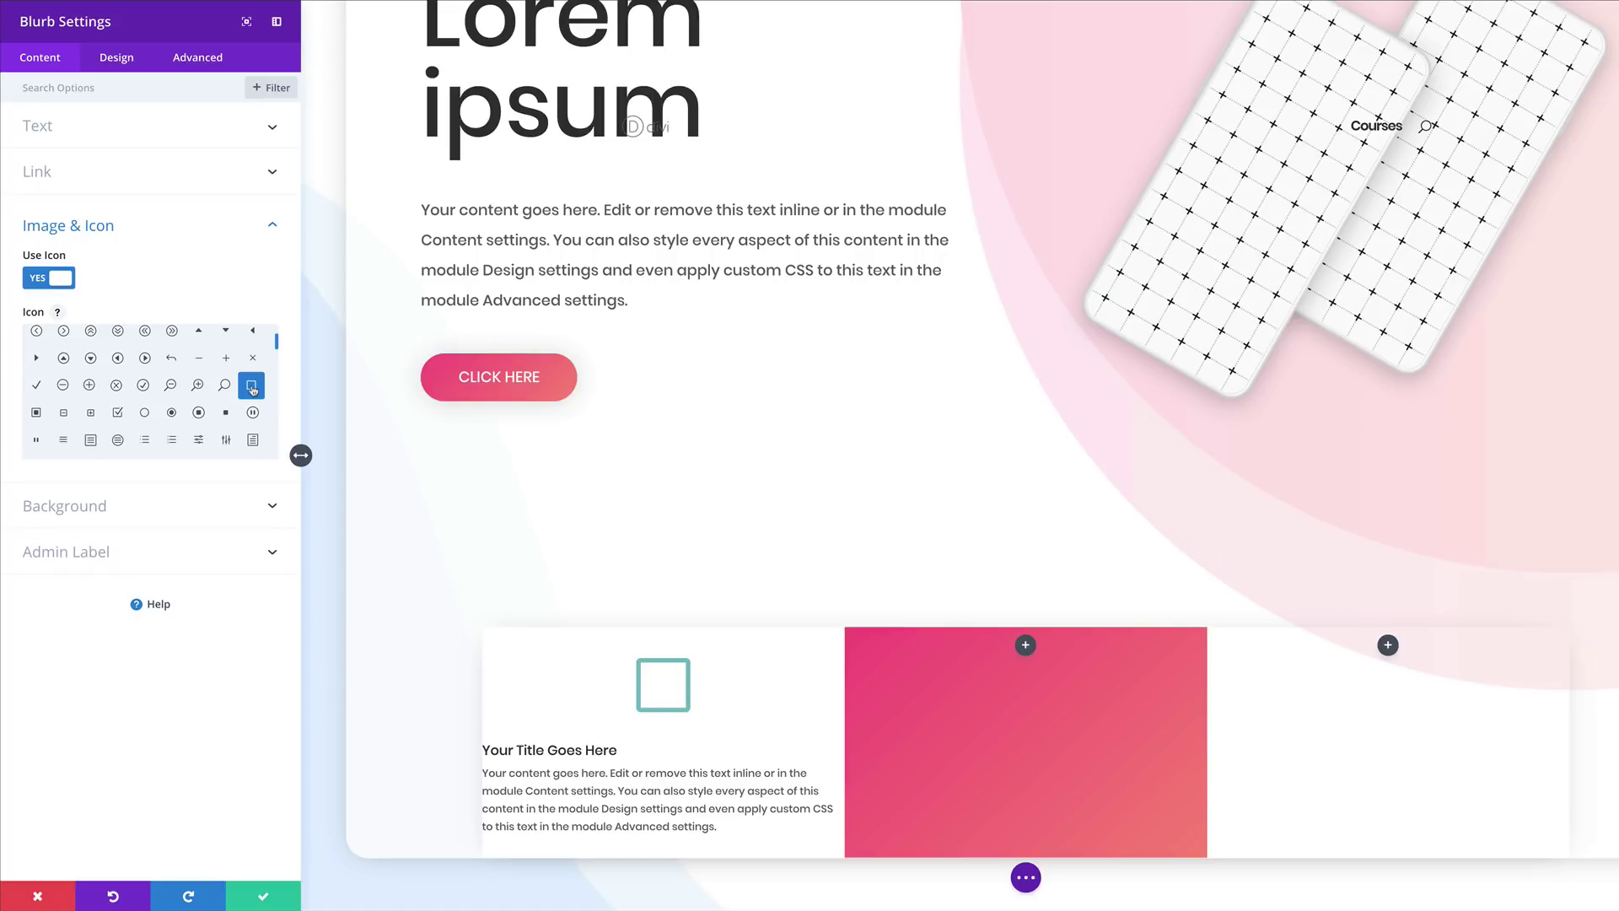
left_click(117, 59)
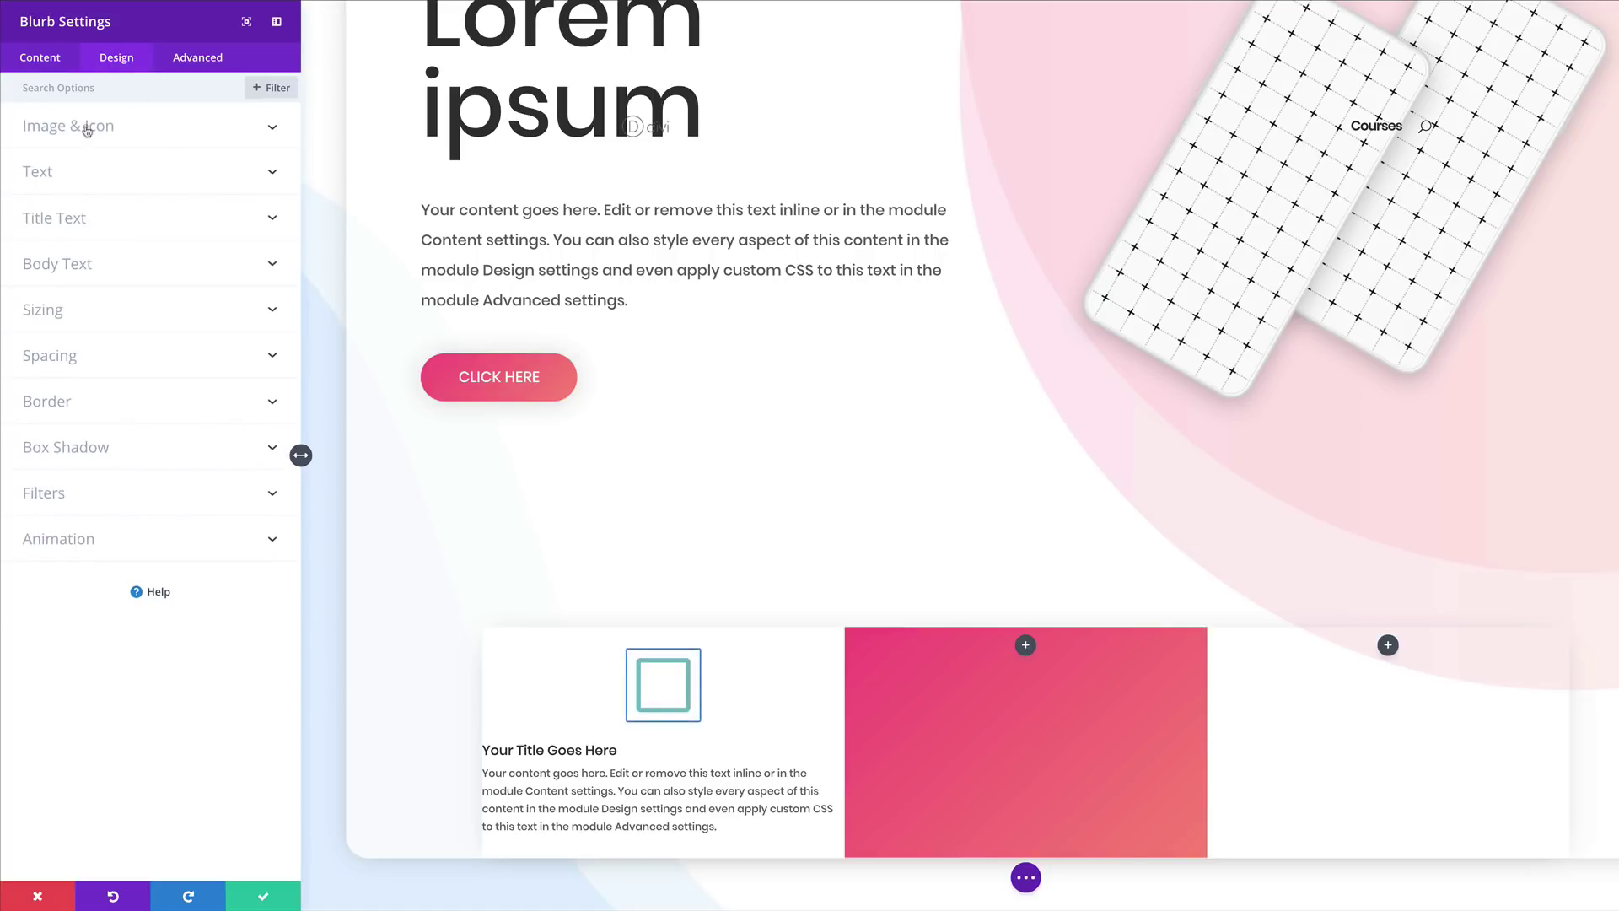
- Colour the blurb icon pink (#f55c83) and place it left of the title
left_click(87, 128)
left_click(37, 192)
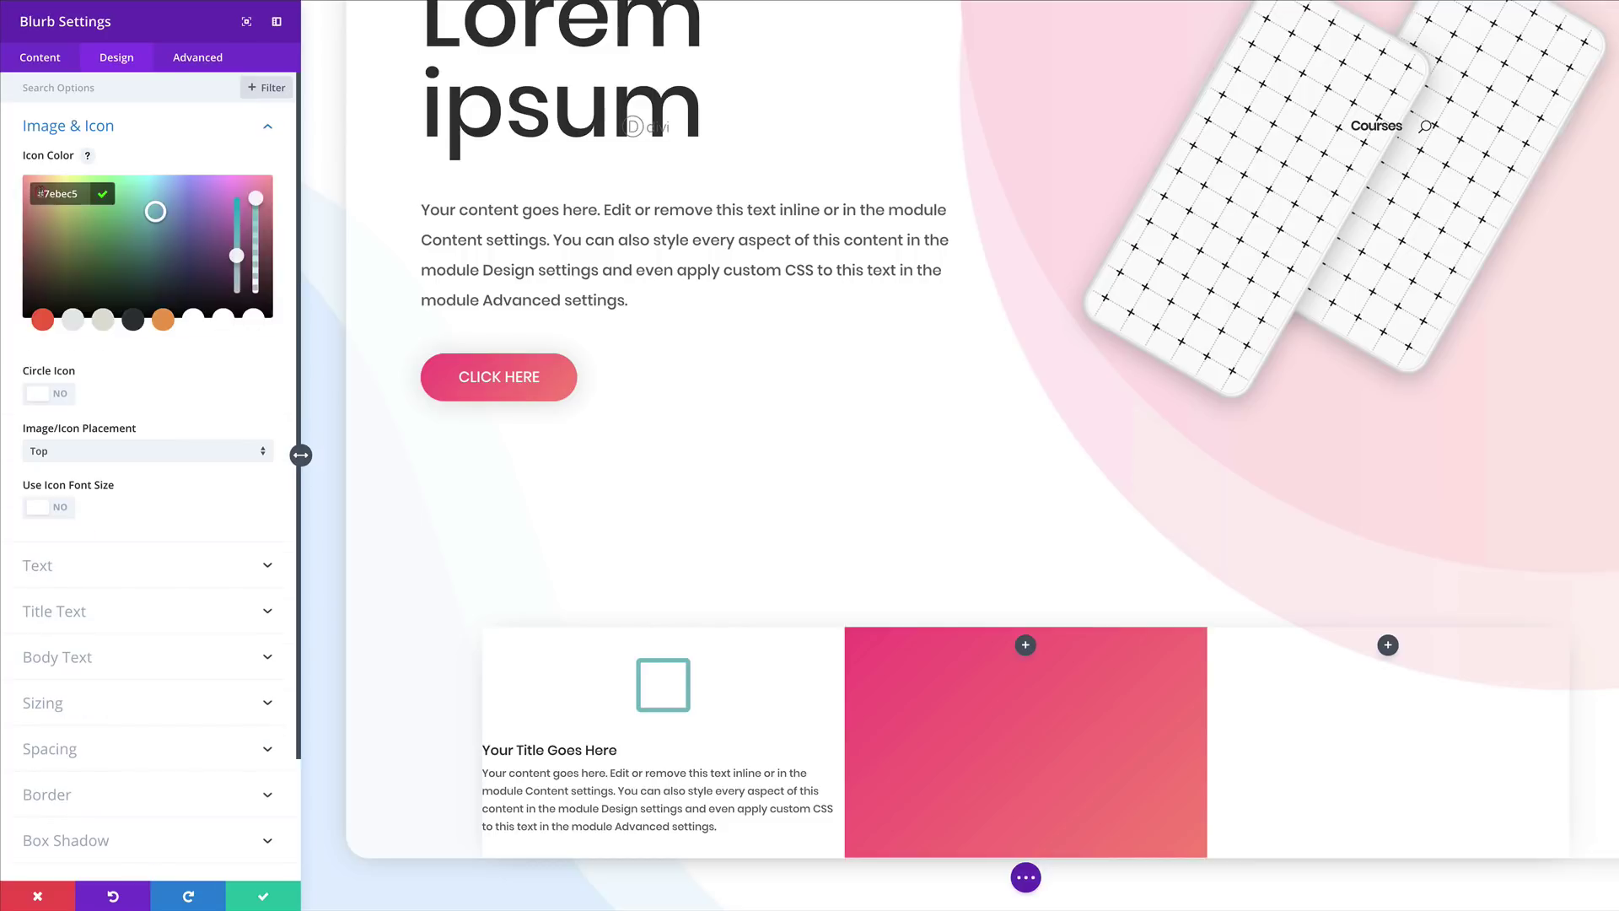
double_click(88, 192)
type("f55c83")
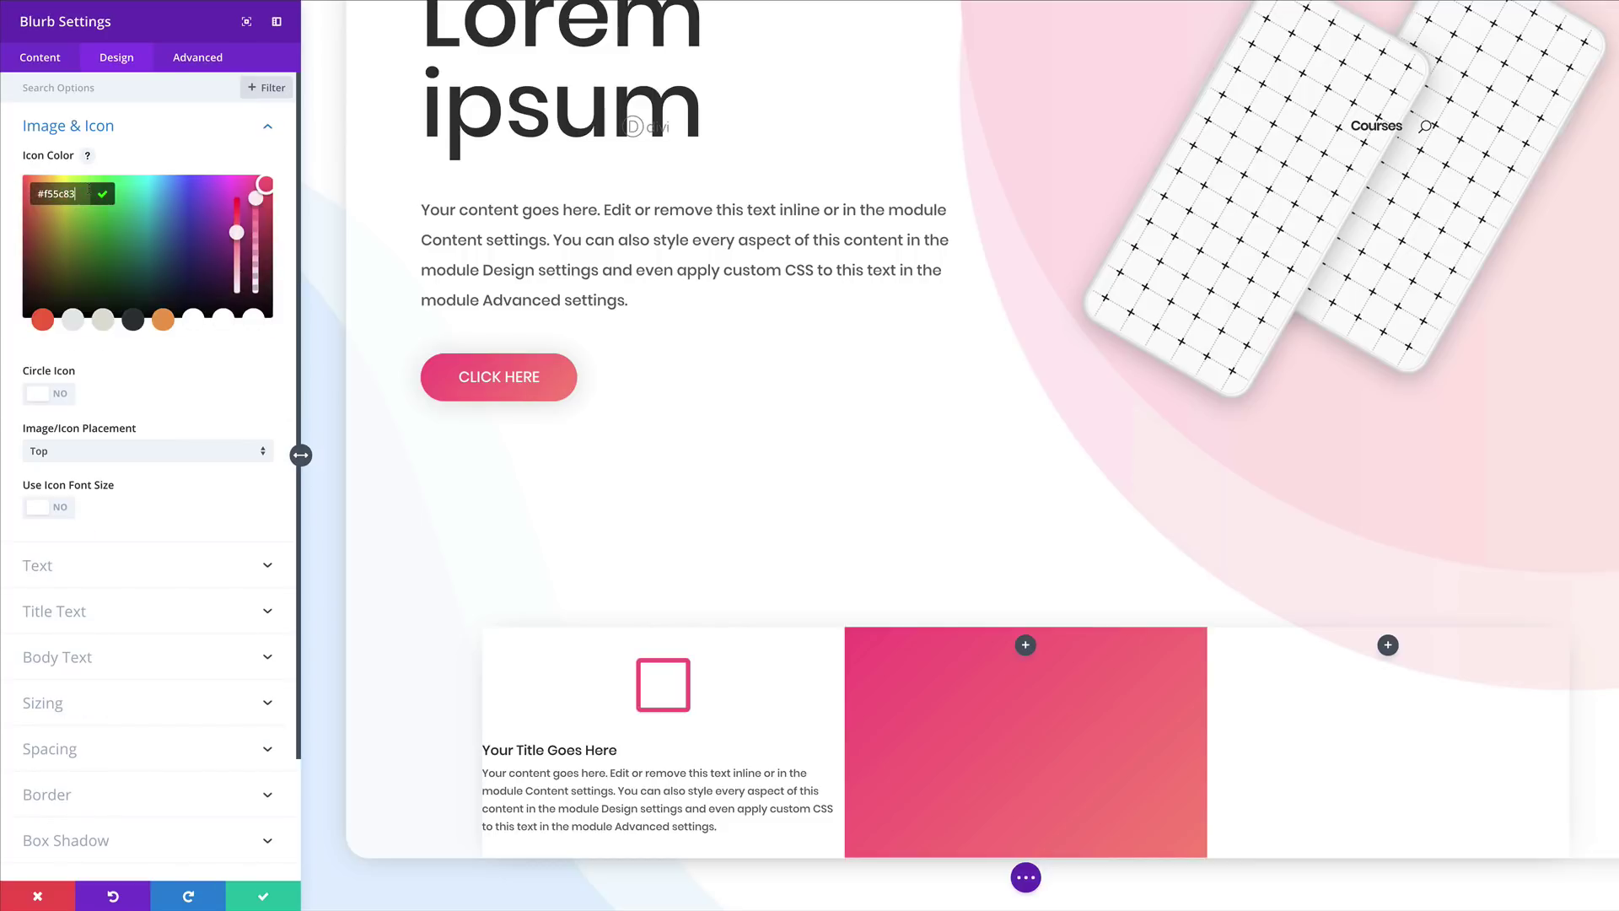
left_click(72, 456)
left_click(66, 364)
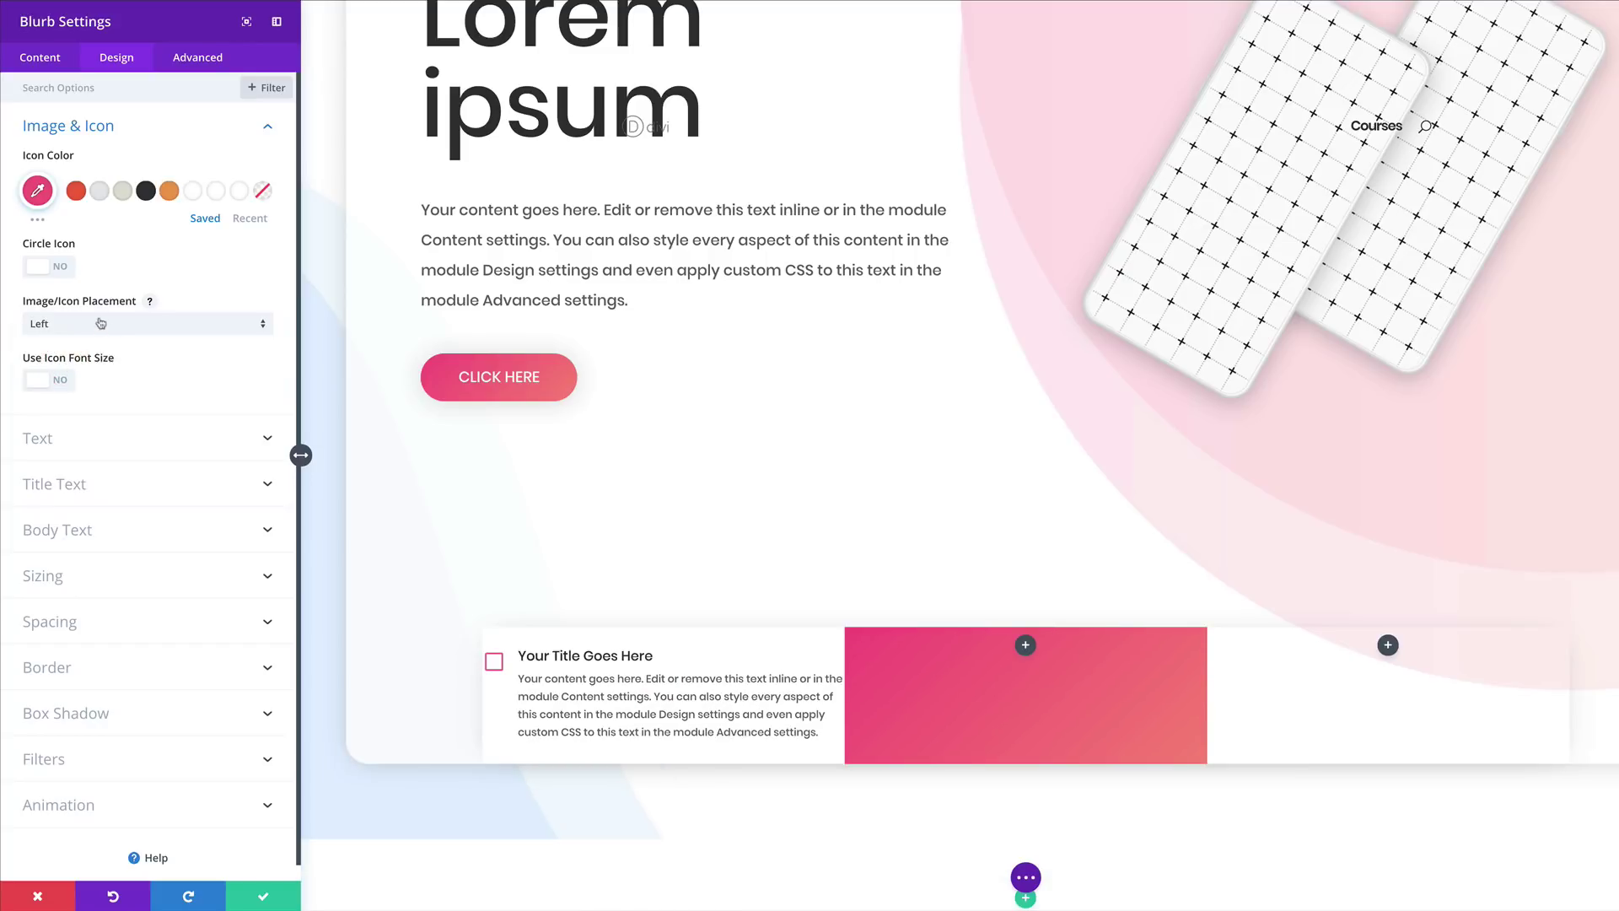
- Set a custom icon font size of 88px on desktop
left_click(66, 383)
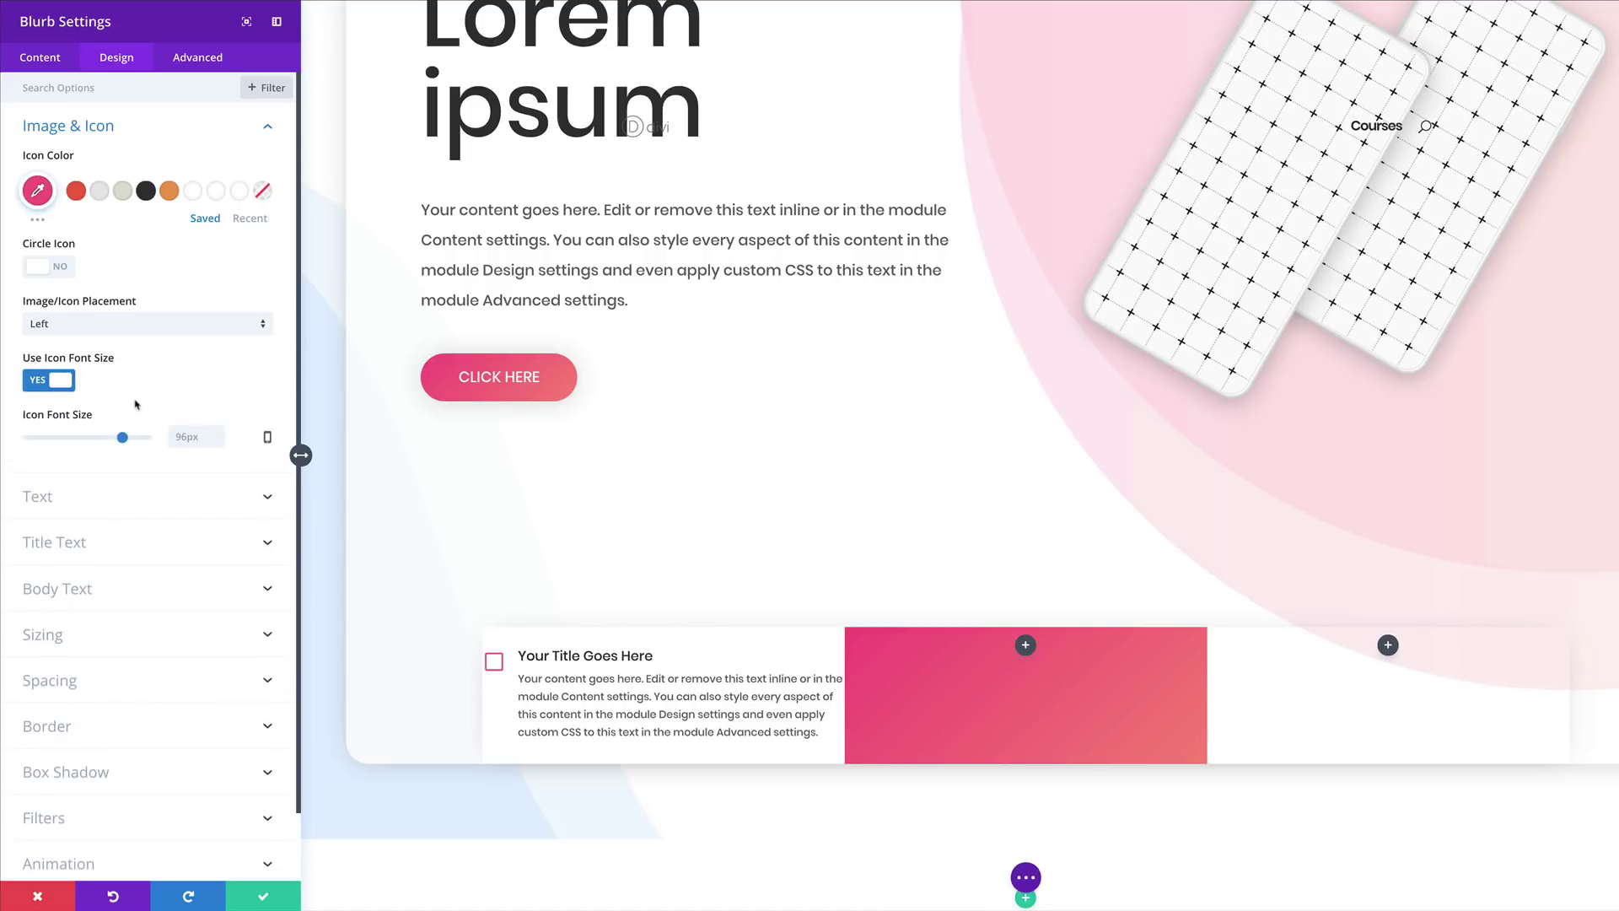
double_click(191, 437)
type("88")
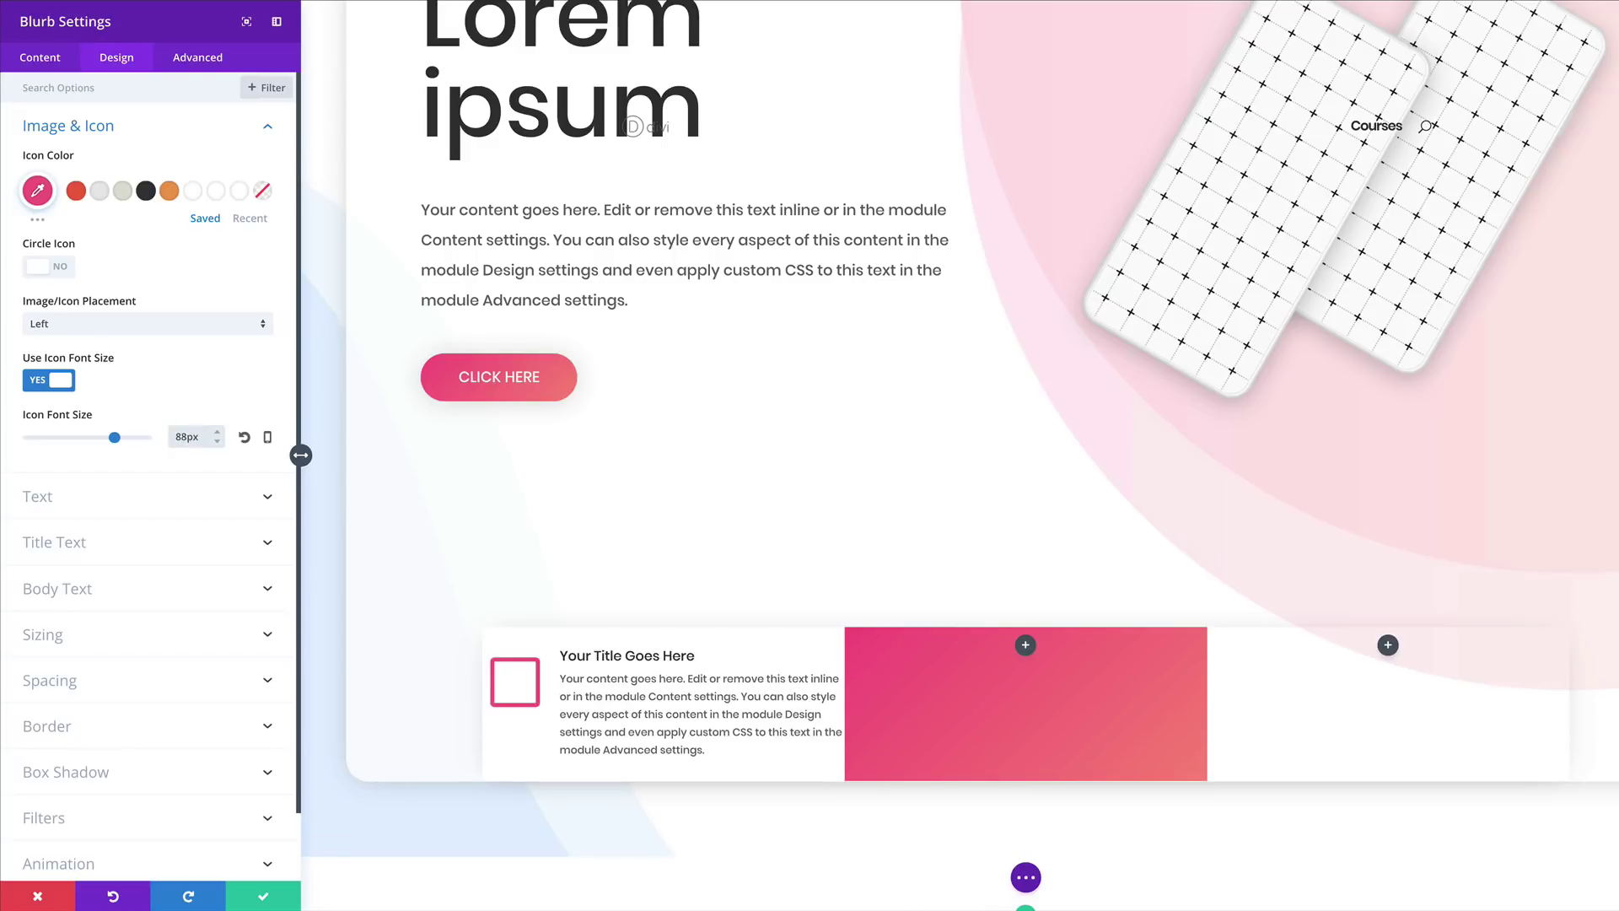
left_click(267, 438)
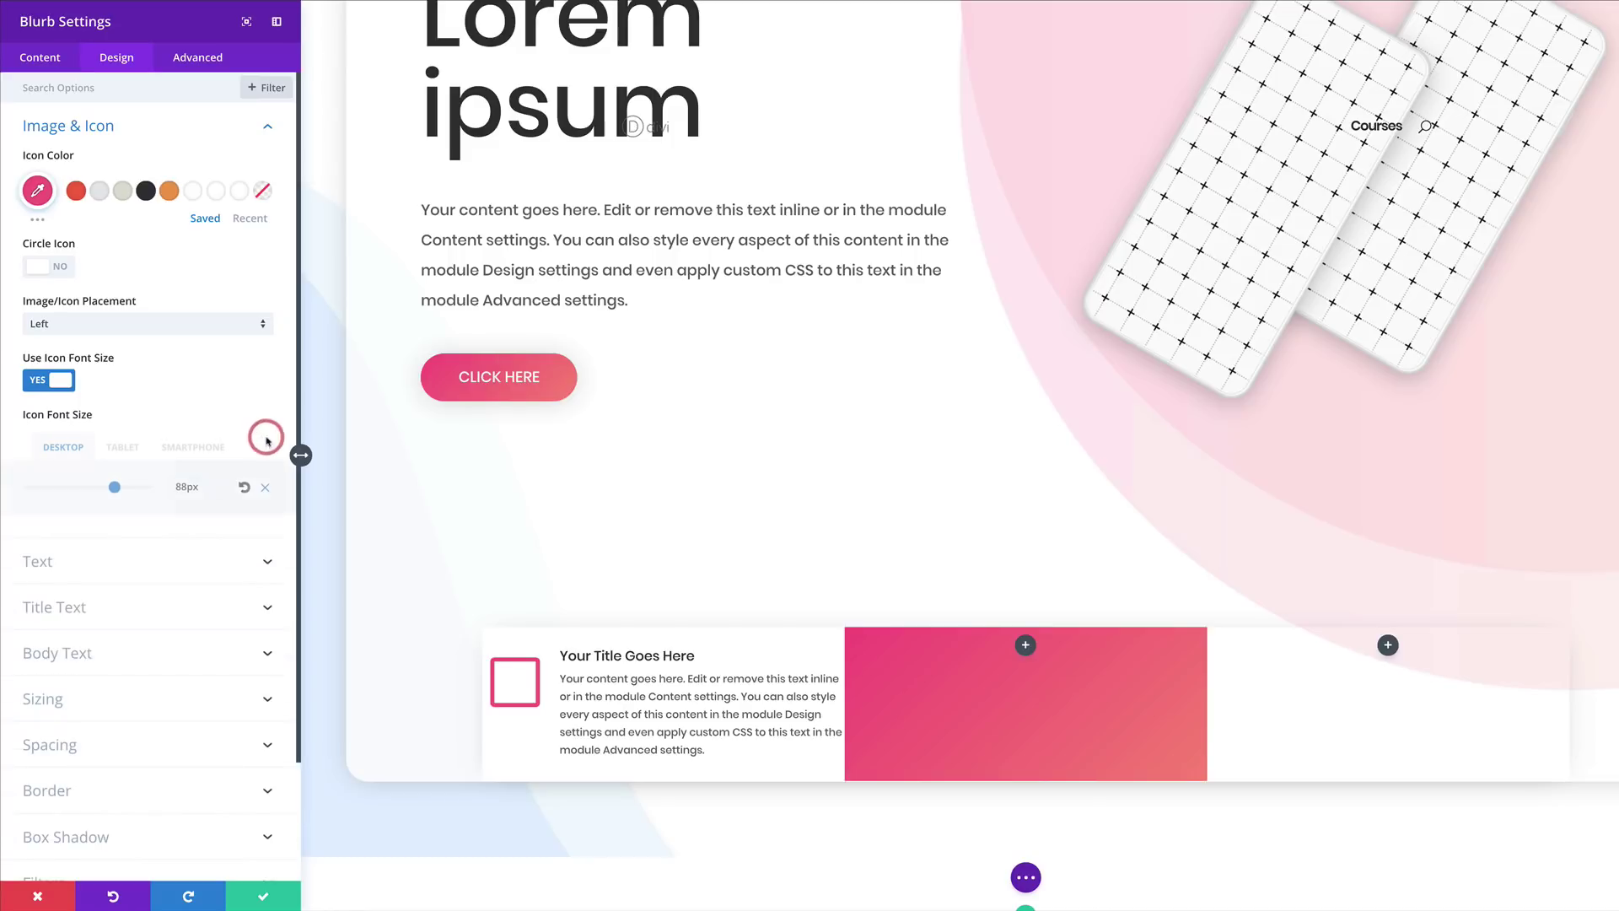
left_click(193, 449)
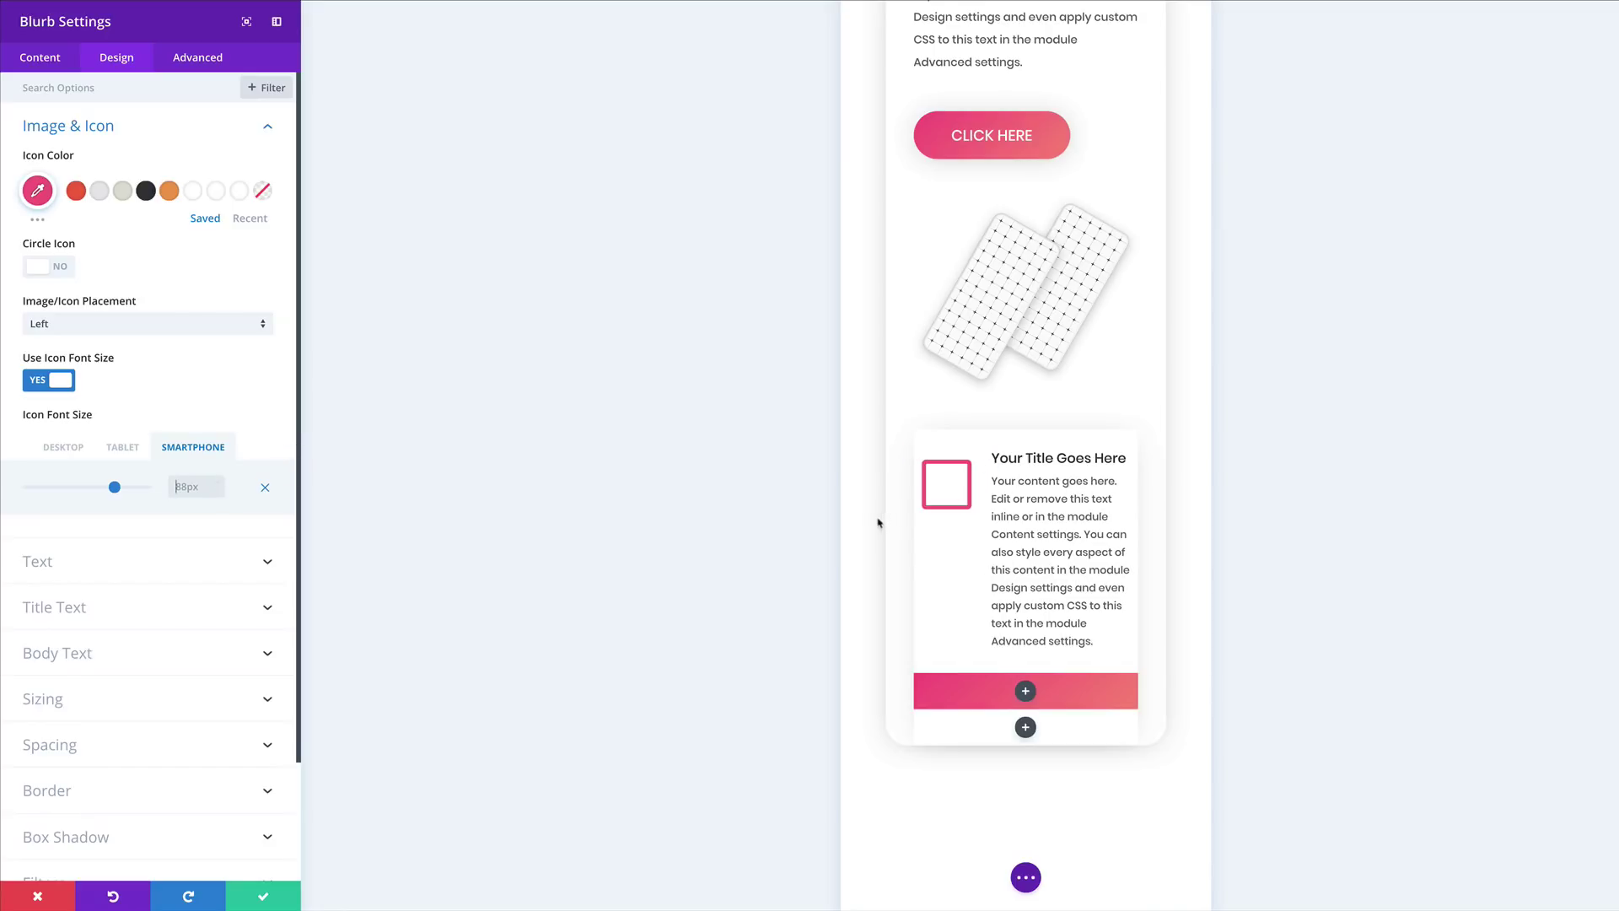
left_click(65, 448)
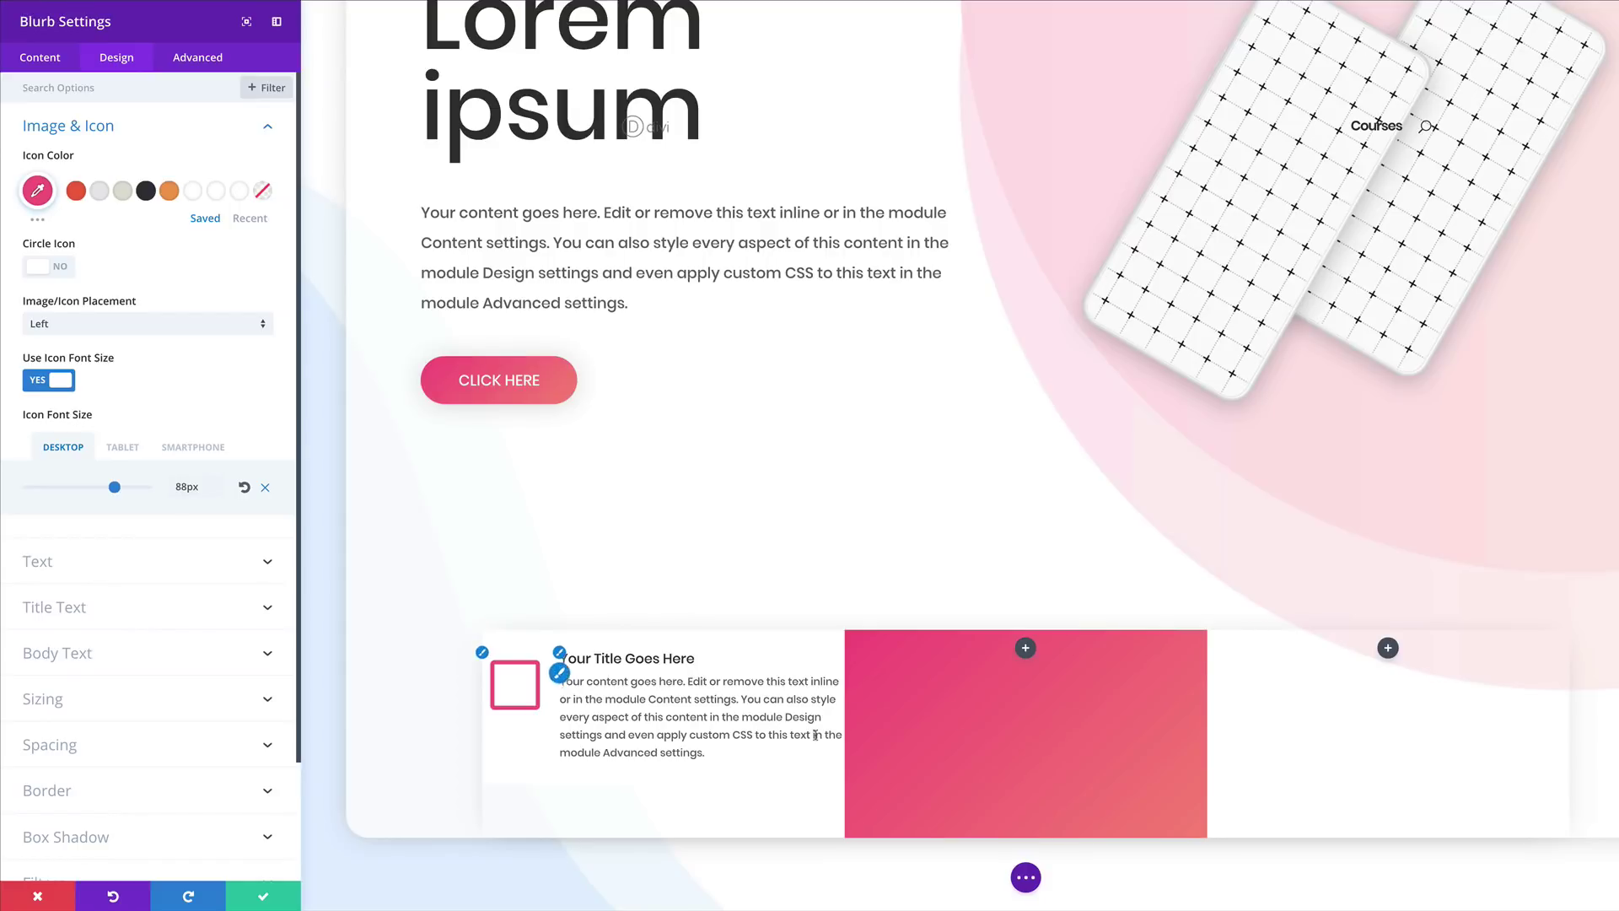
left_click(564, 660)
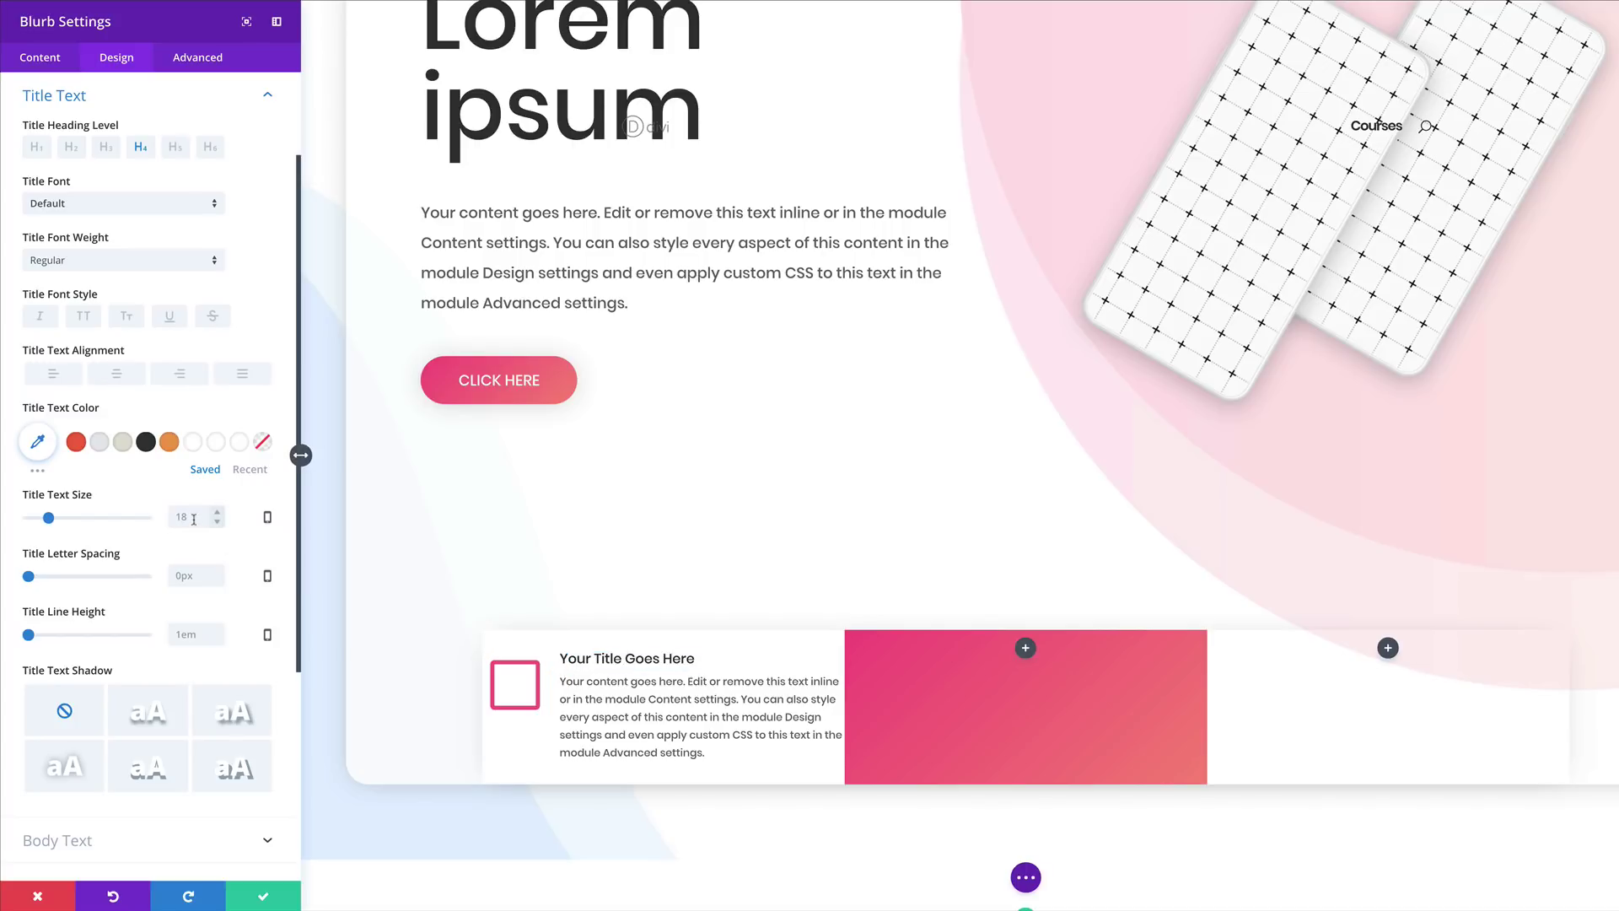
- Set the blurb title size to 34px on desktop and 23px on smartphones
left_click(194, 518)
type("34px")
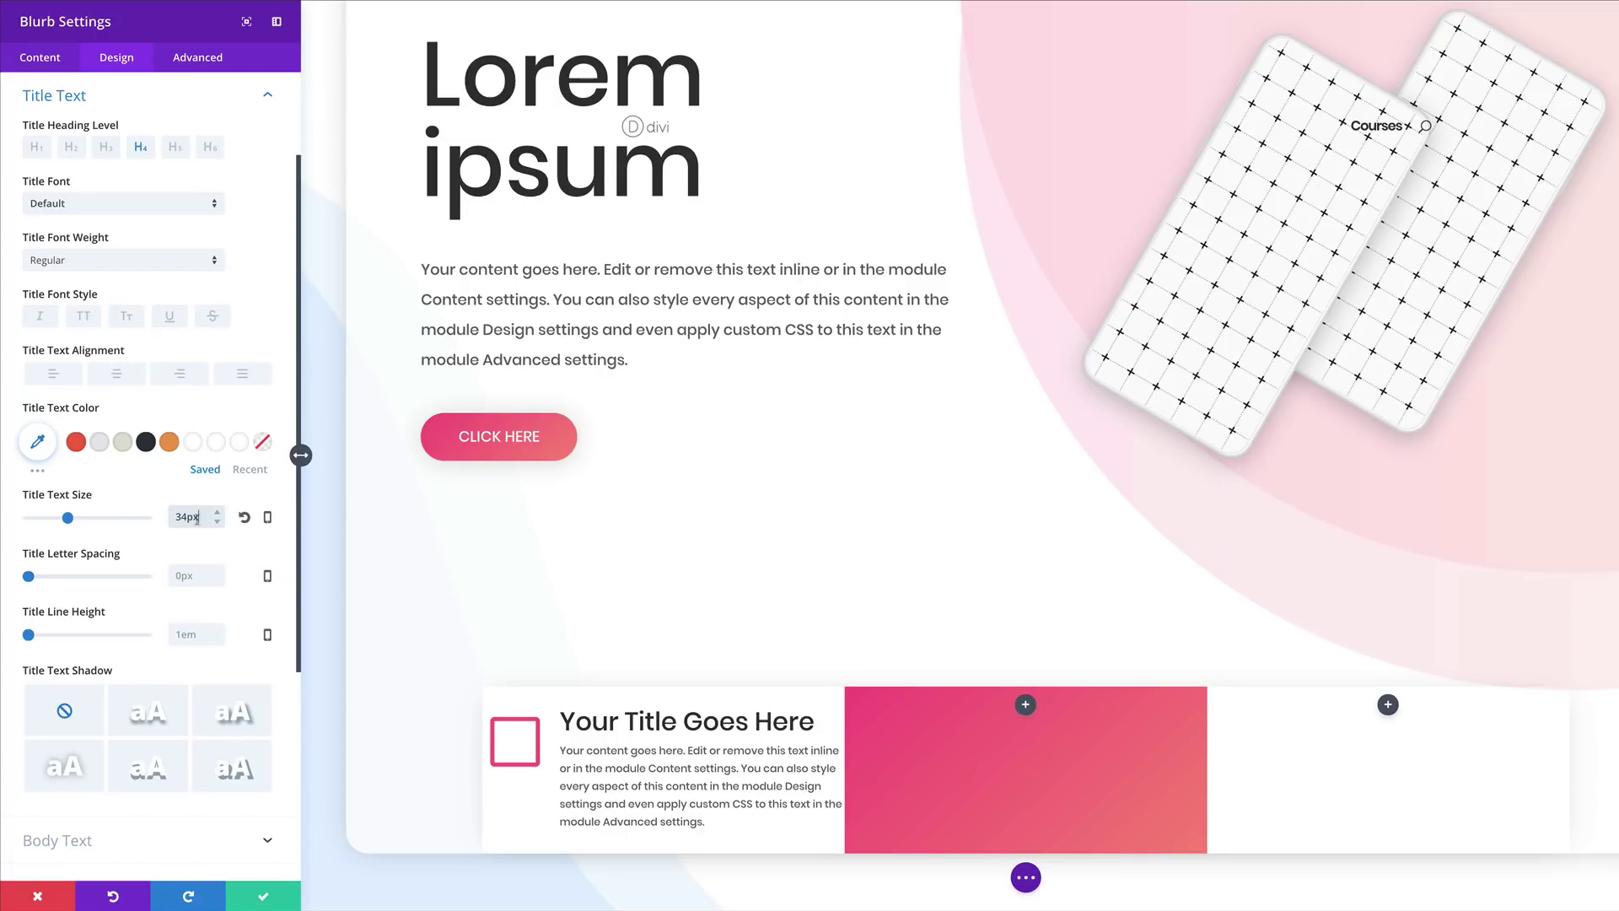
left_click(267, 520)
left_click(206, 531)
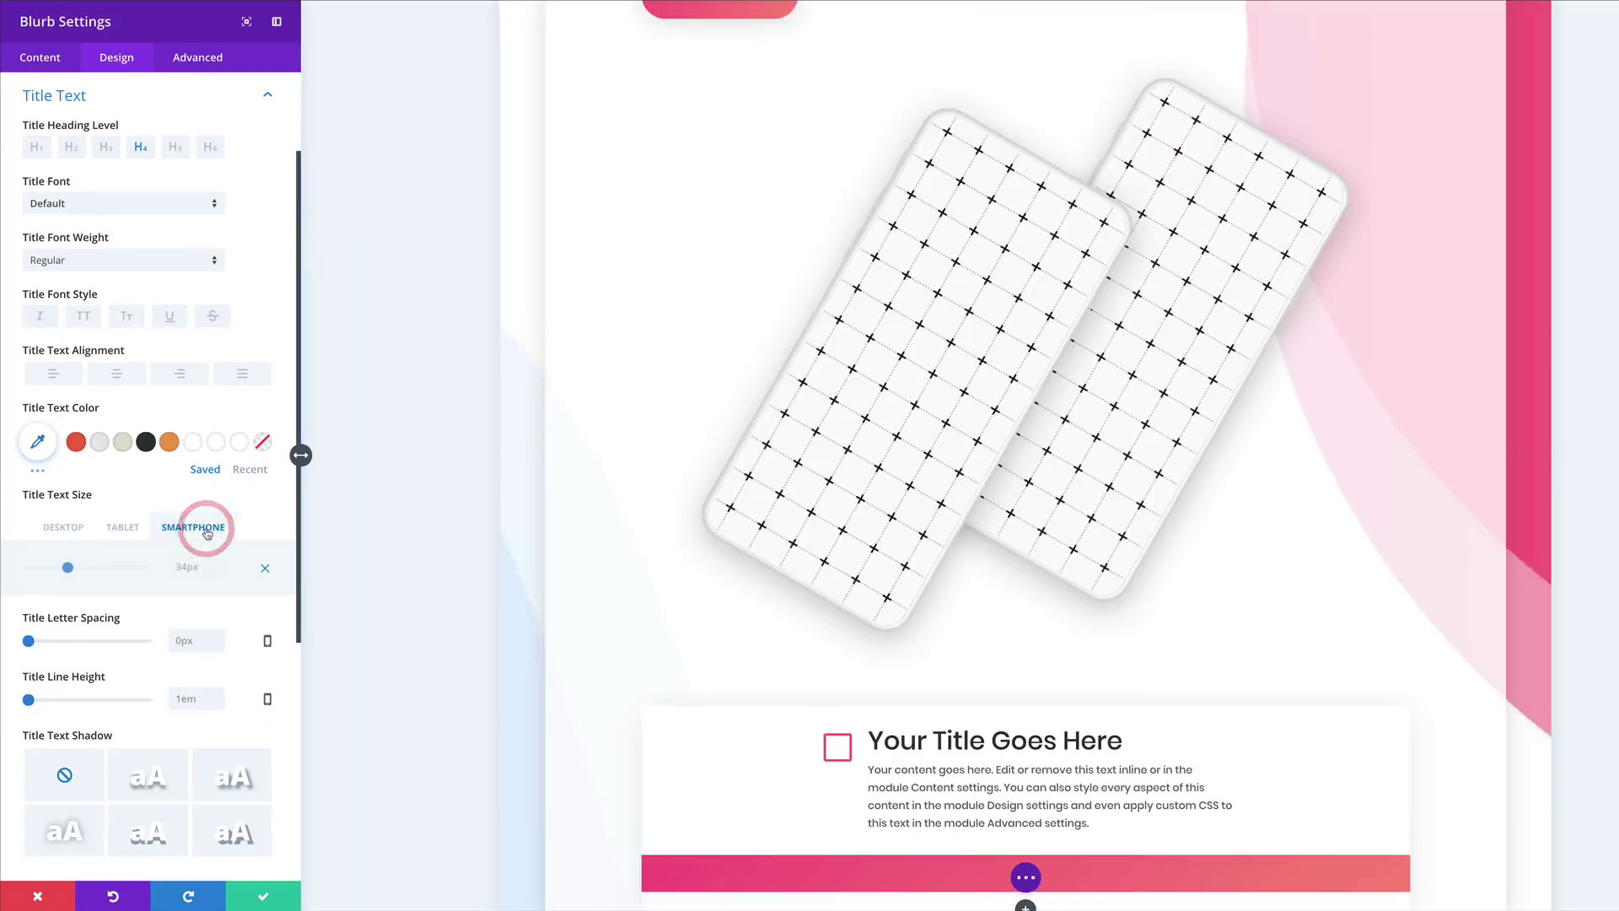
left_click(191, 566)
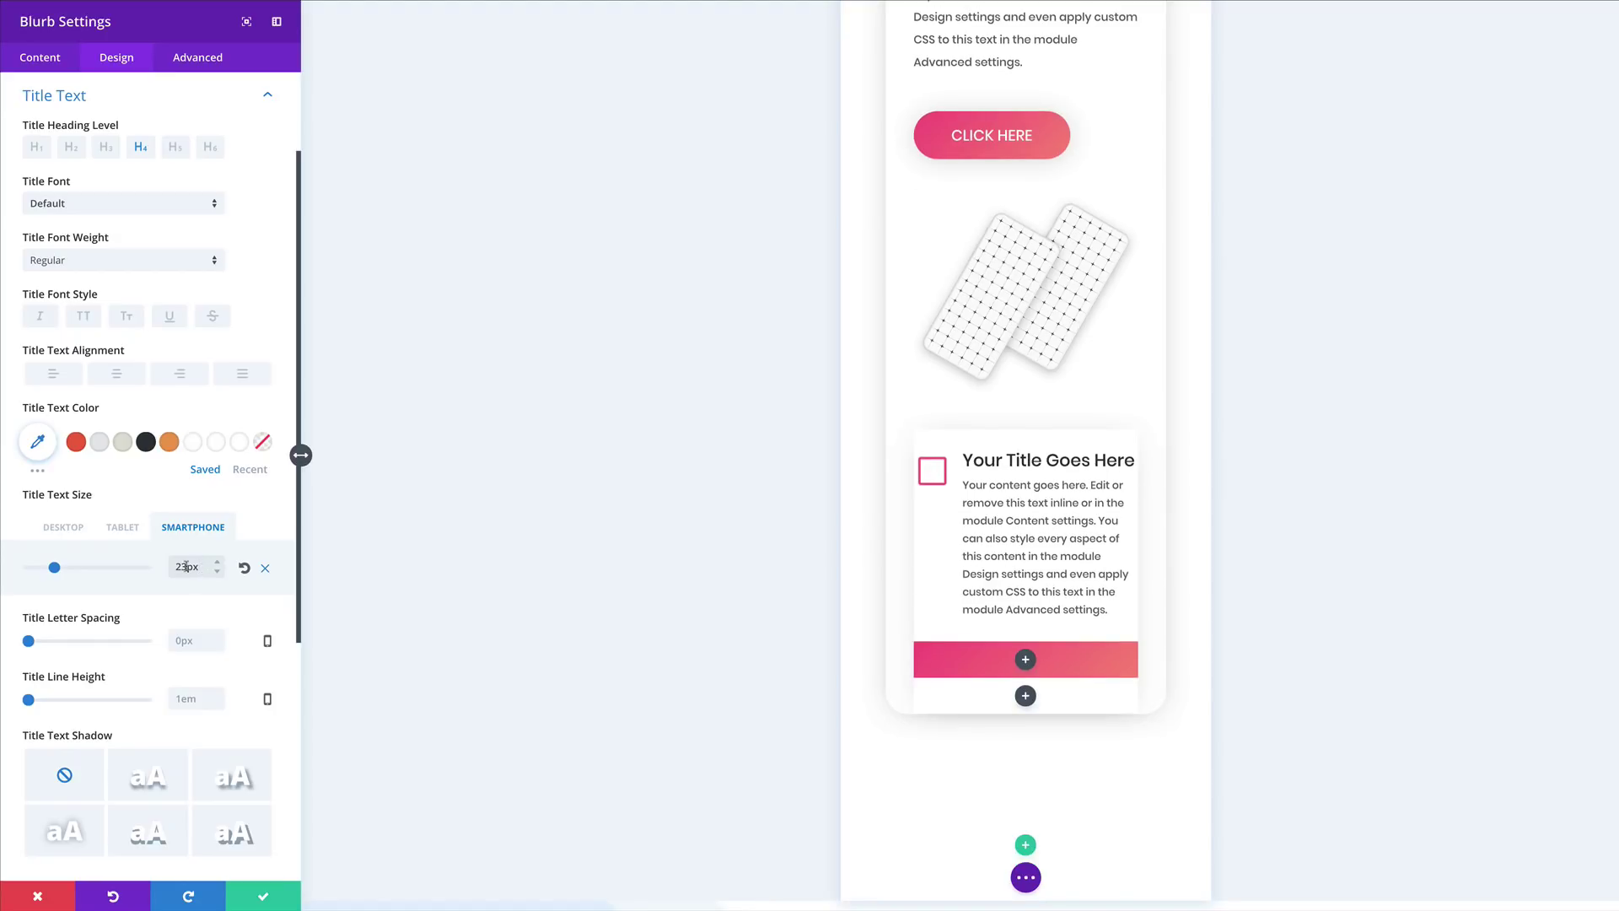
- Style the blurb title in Poppins Medium with a 2em line height
left_click(74, 266)
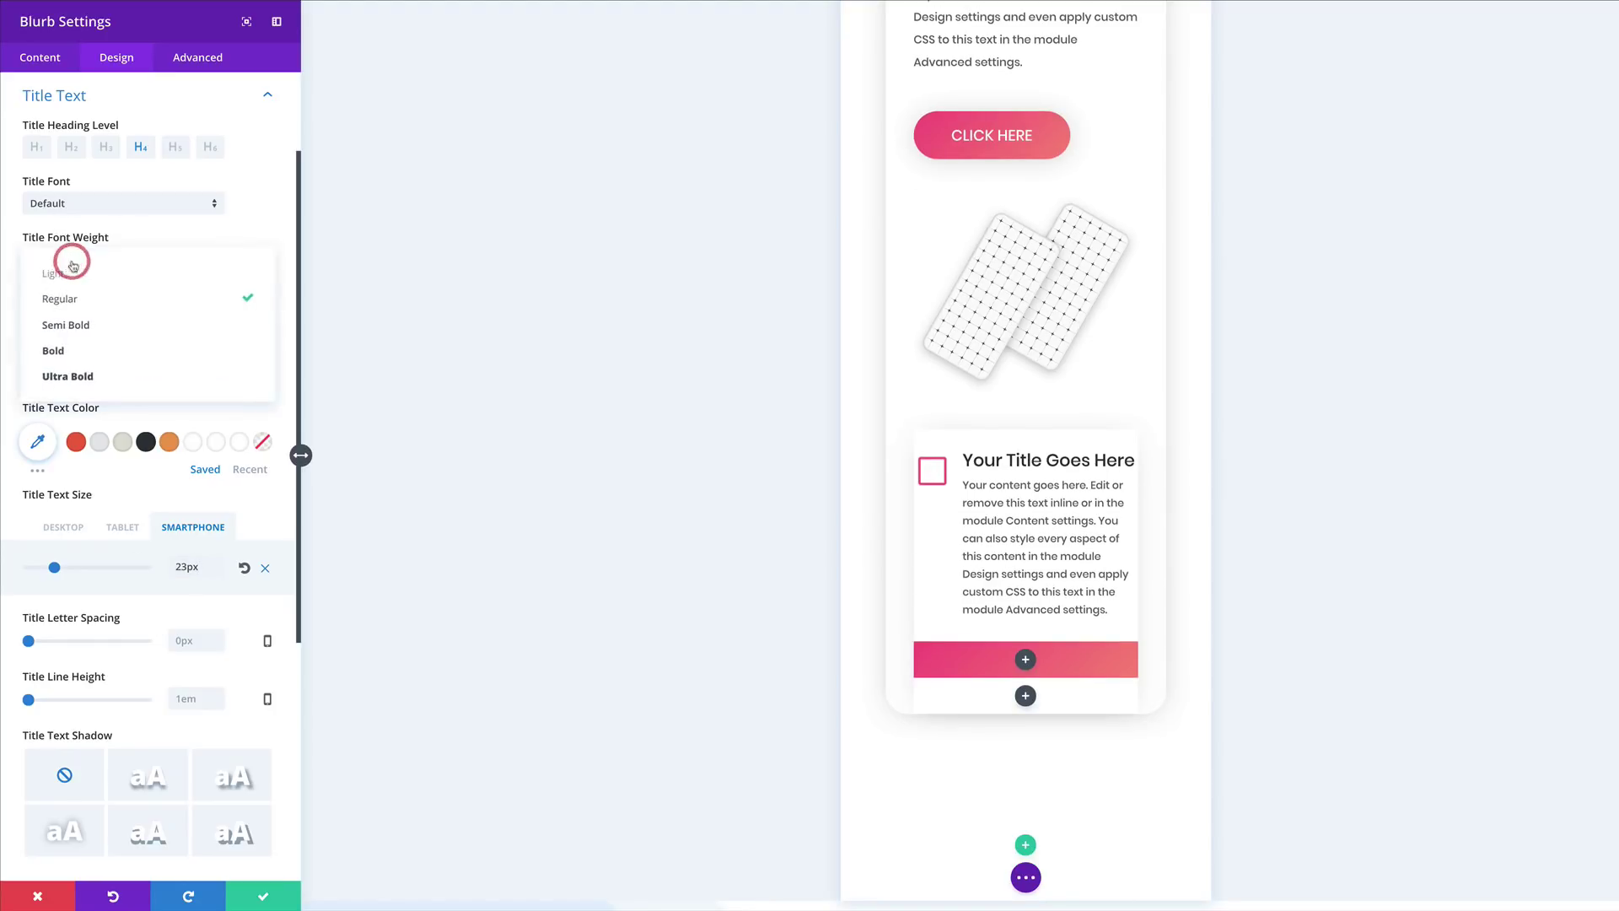
left_click(103, 337)
left_click(172, 206)
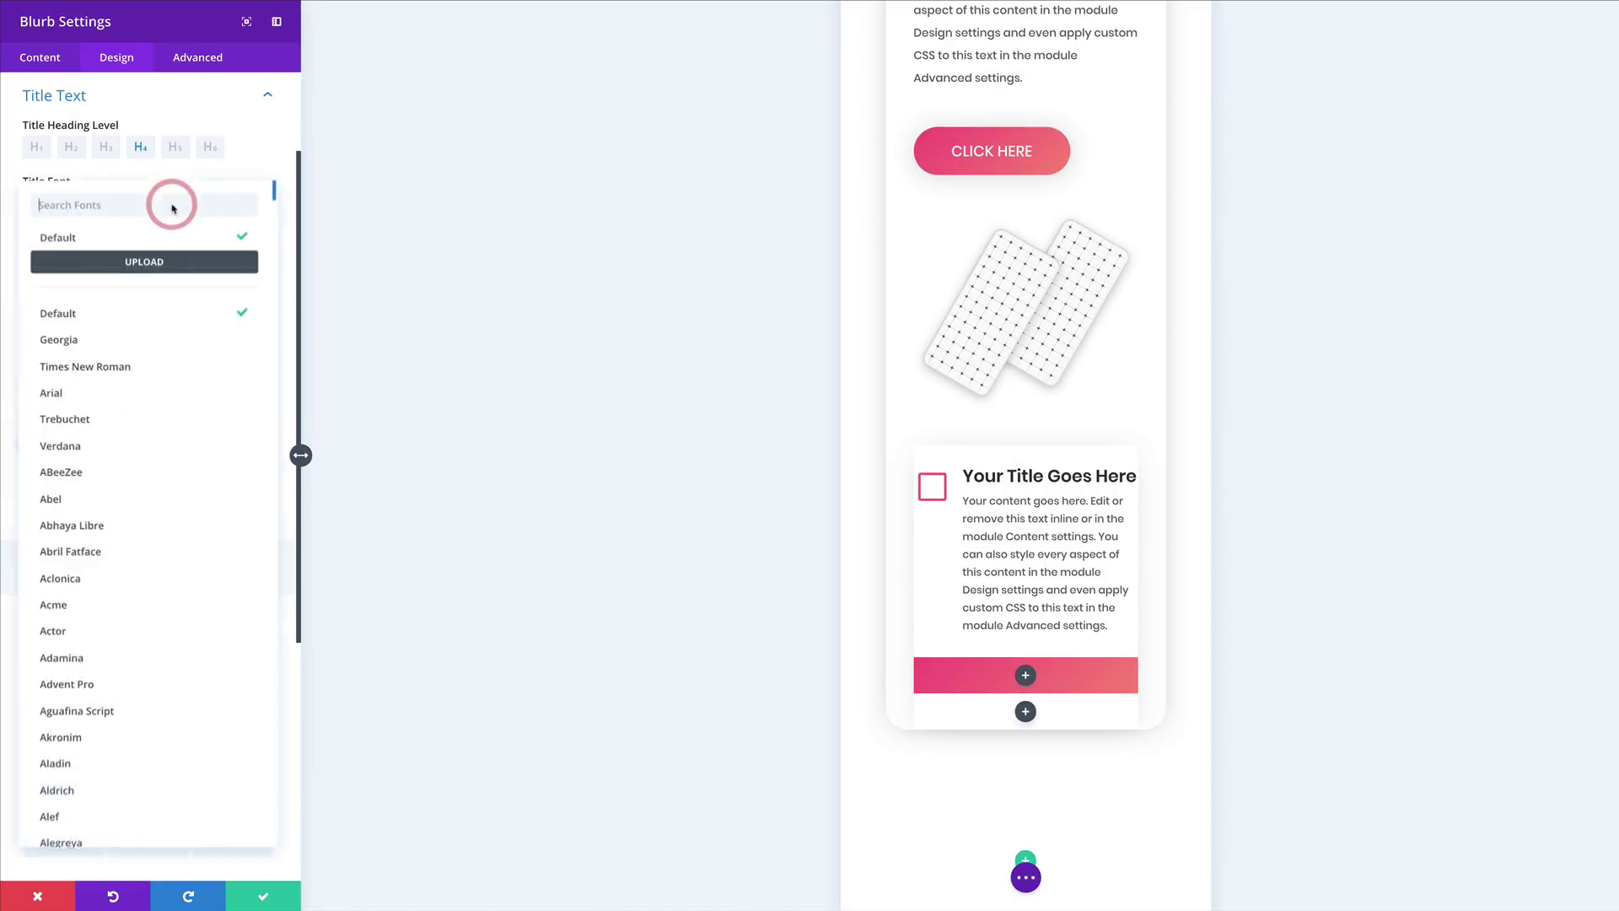
key("ctrl+z")
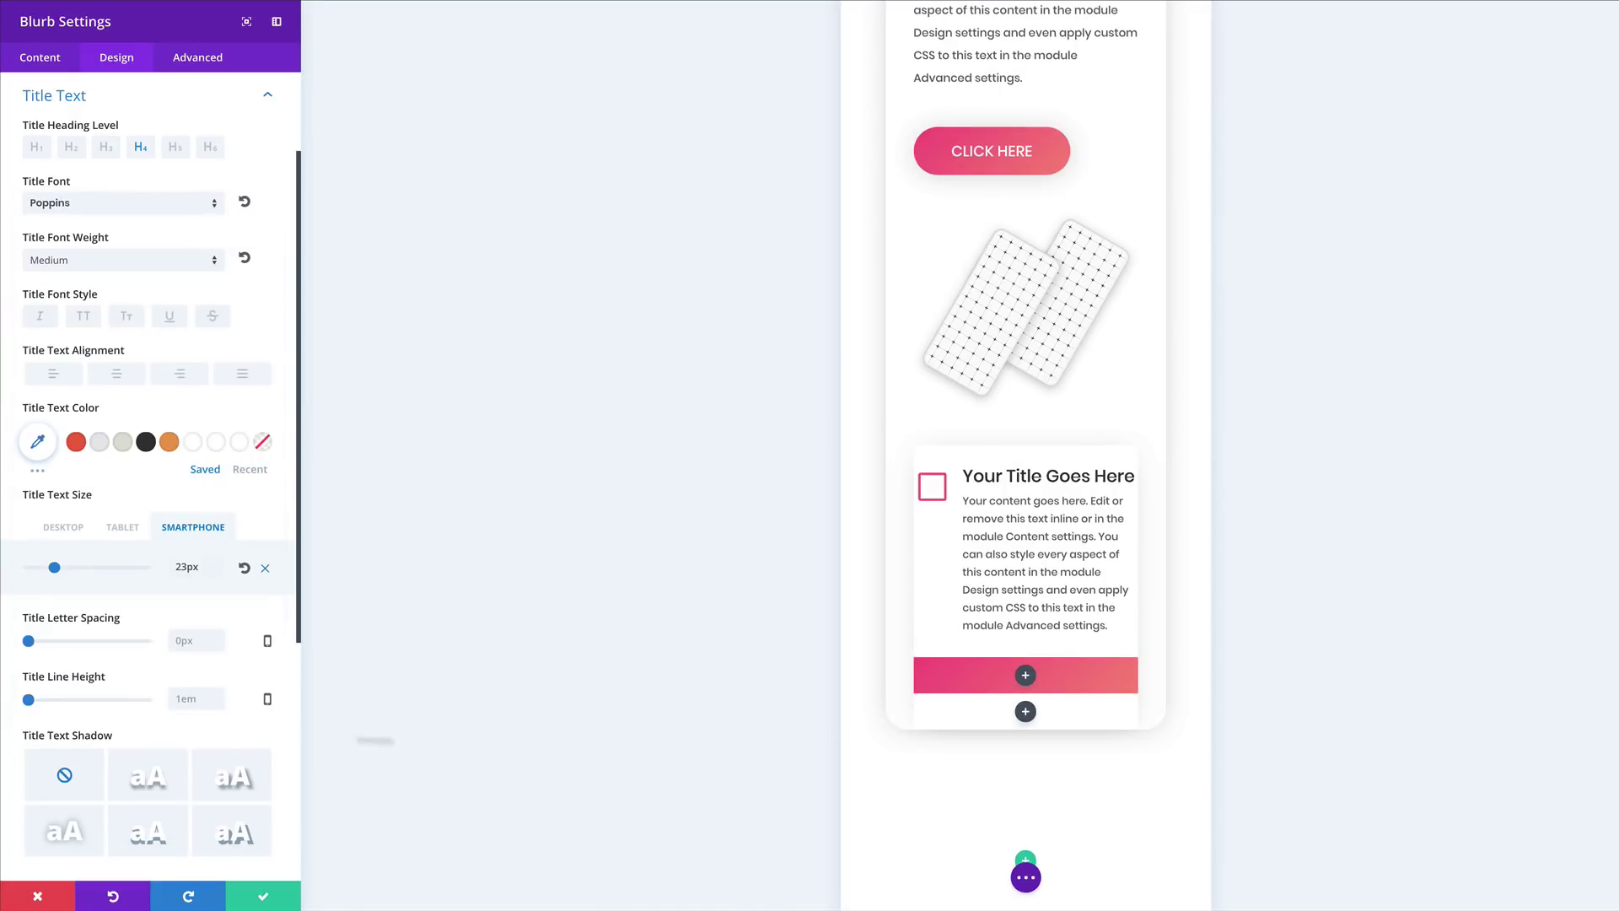
left_click(186, 698)
type("2em")
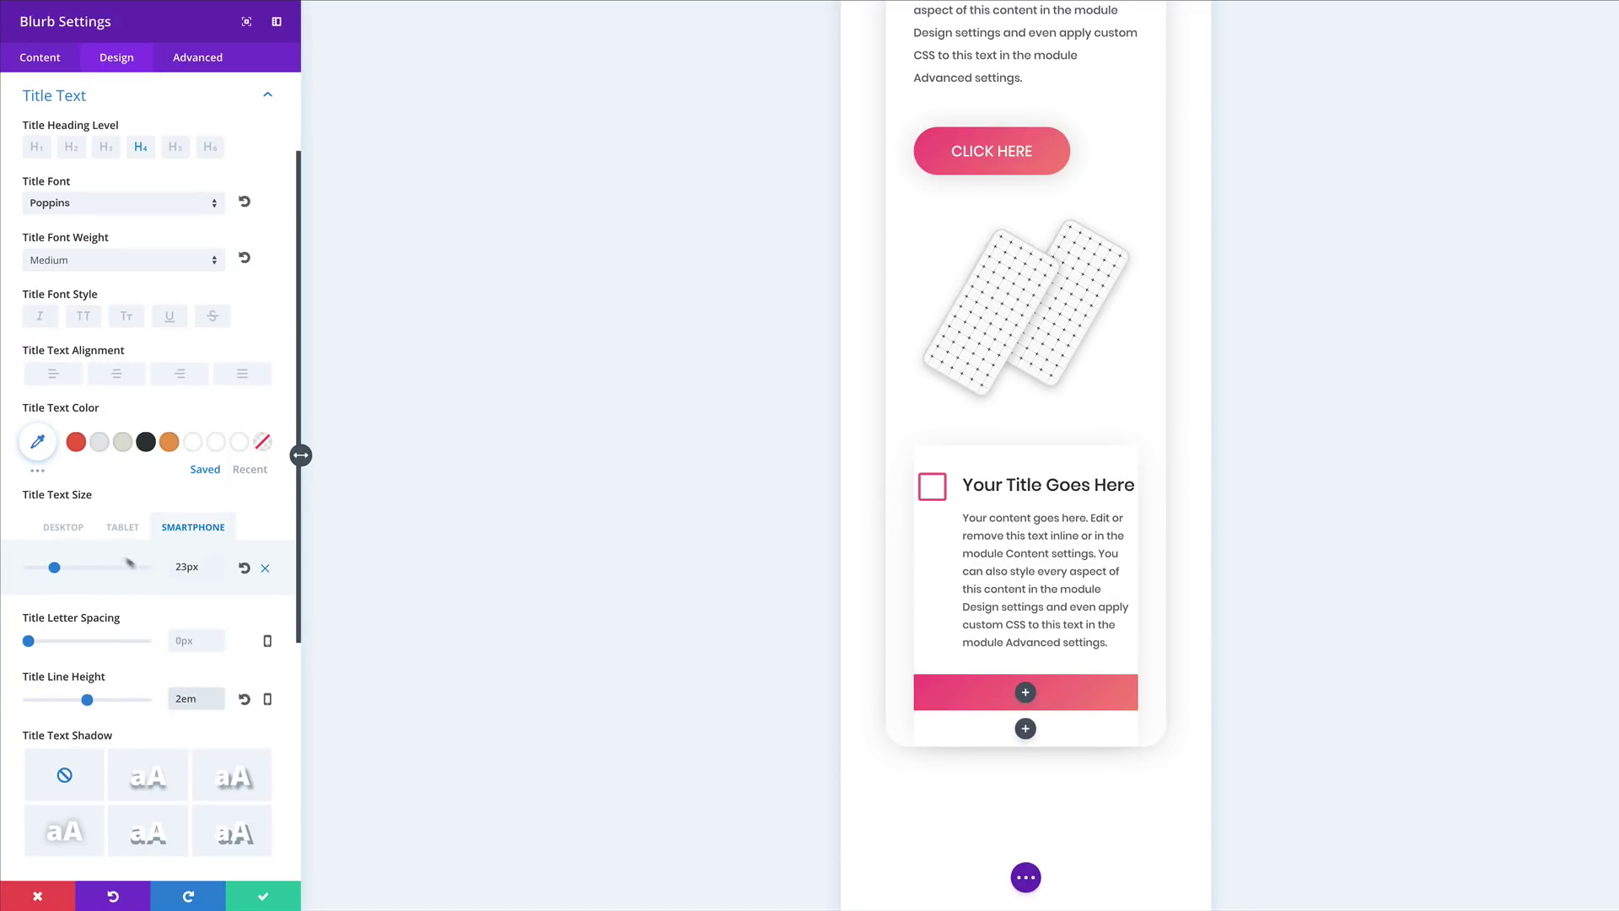
left_click(63, 528)
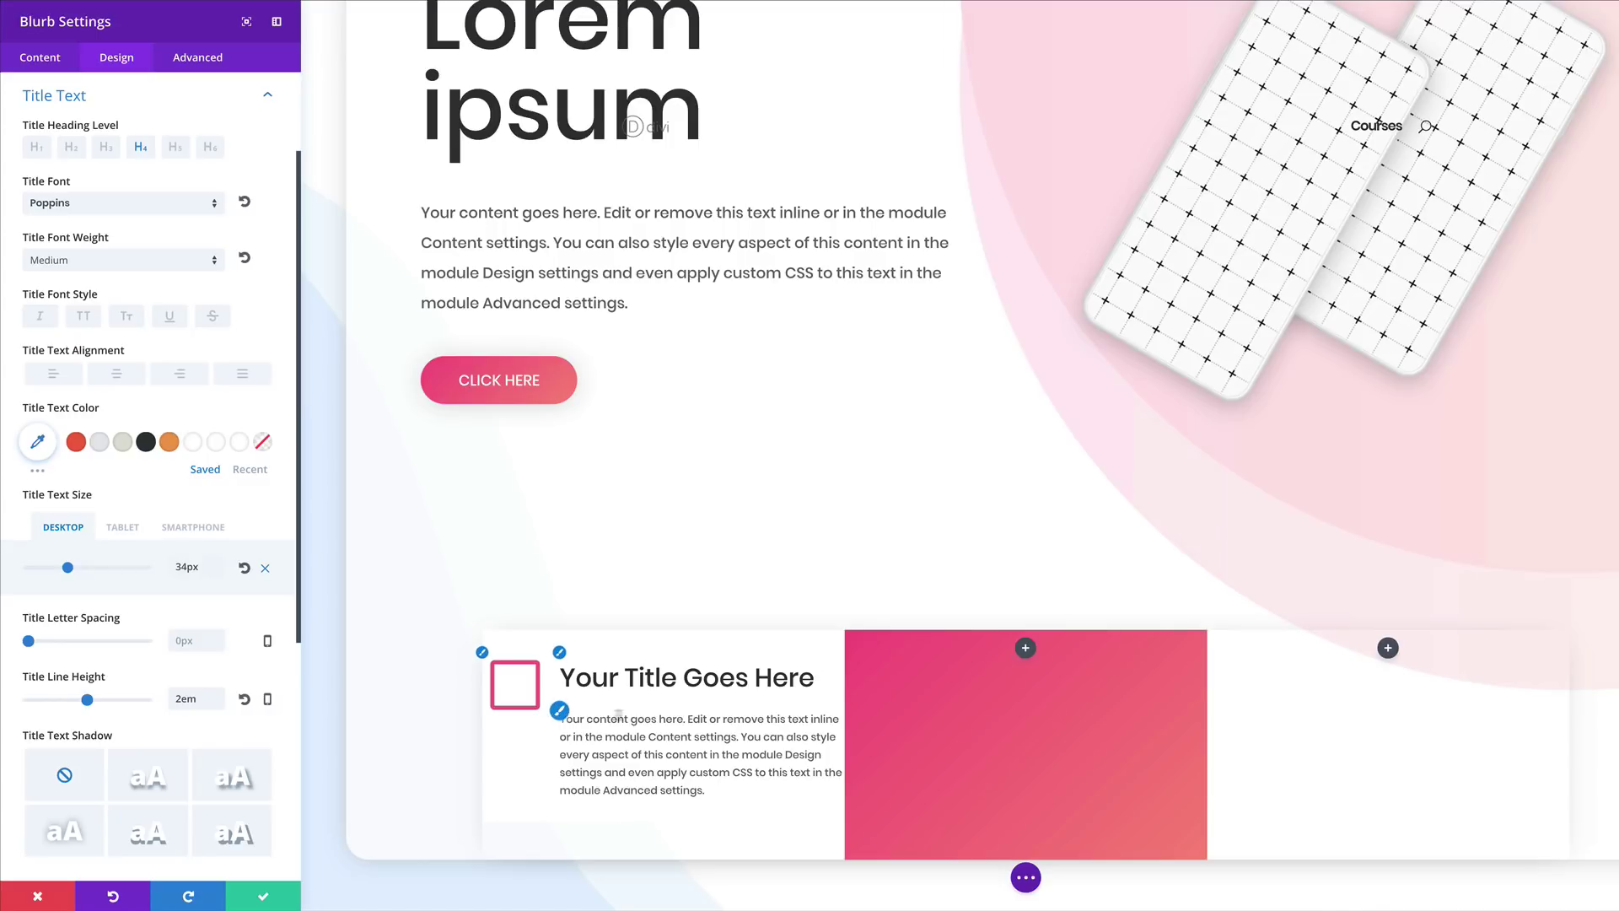
left_click(562, 716)
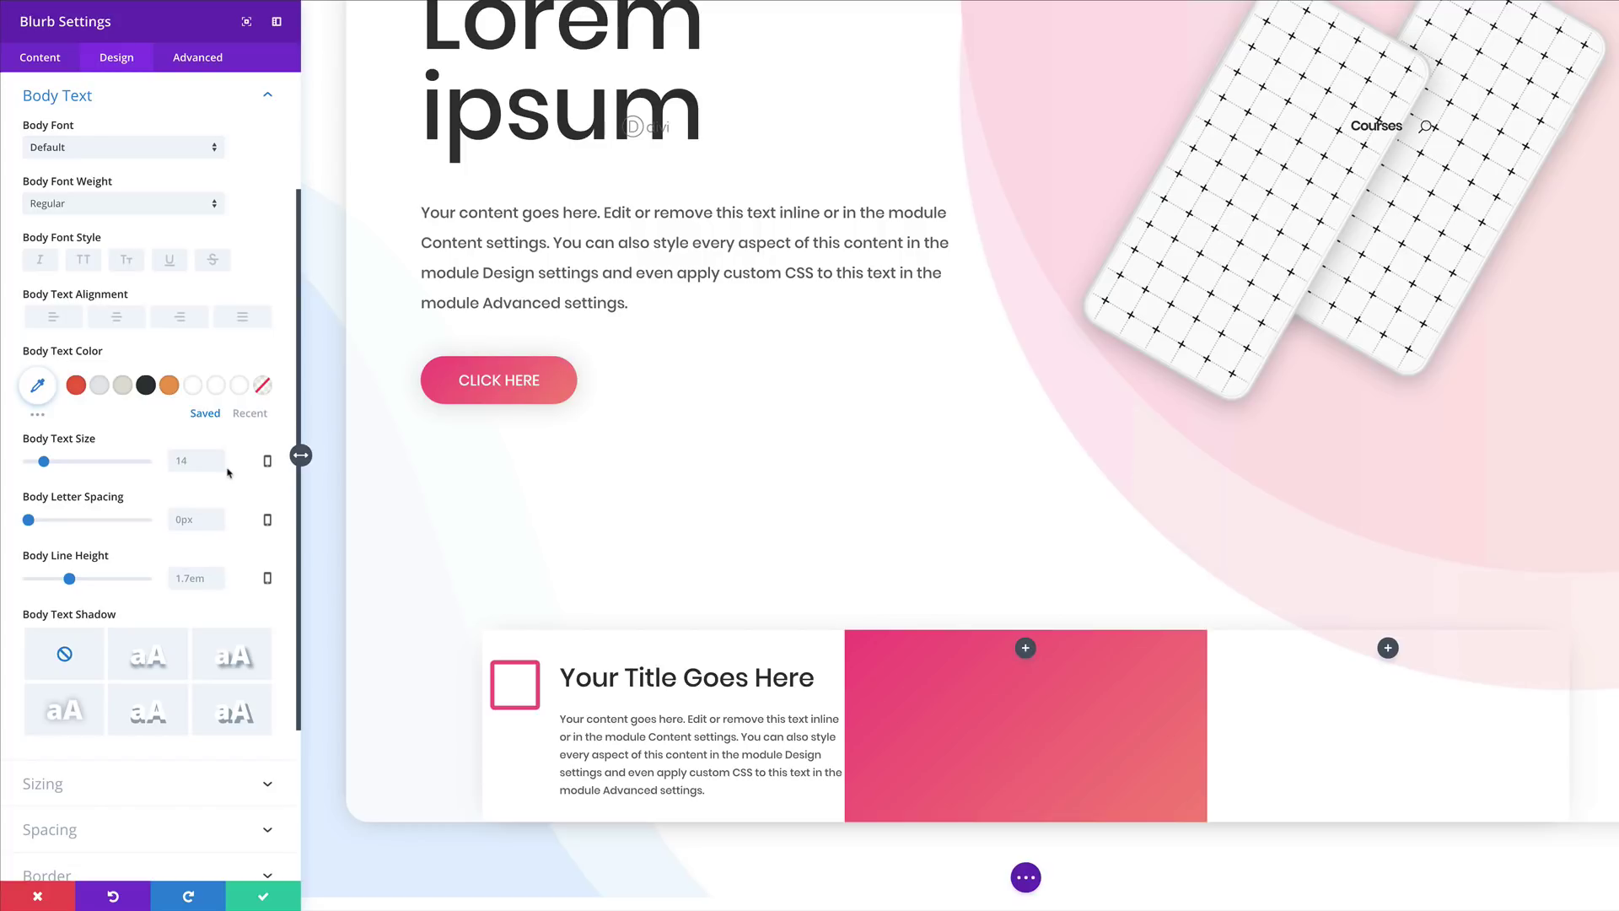
- Give the blurb body text a 2em line height
left_click(185, 578)
type("2em")
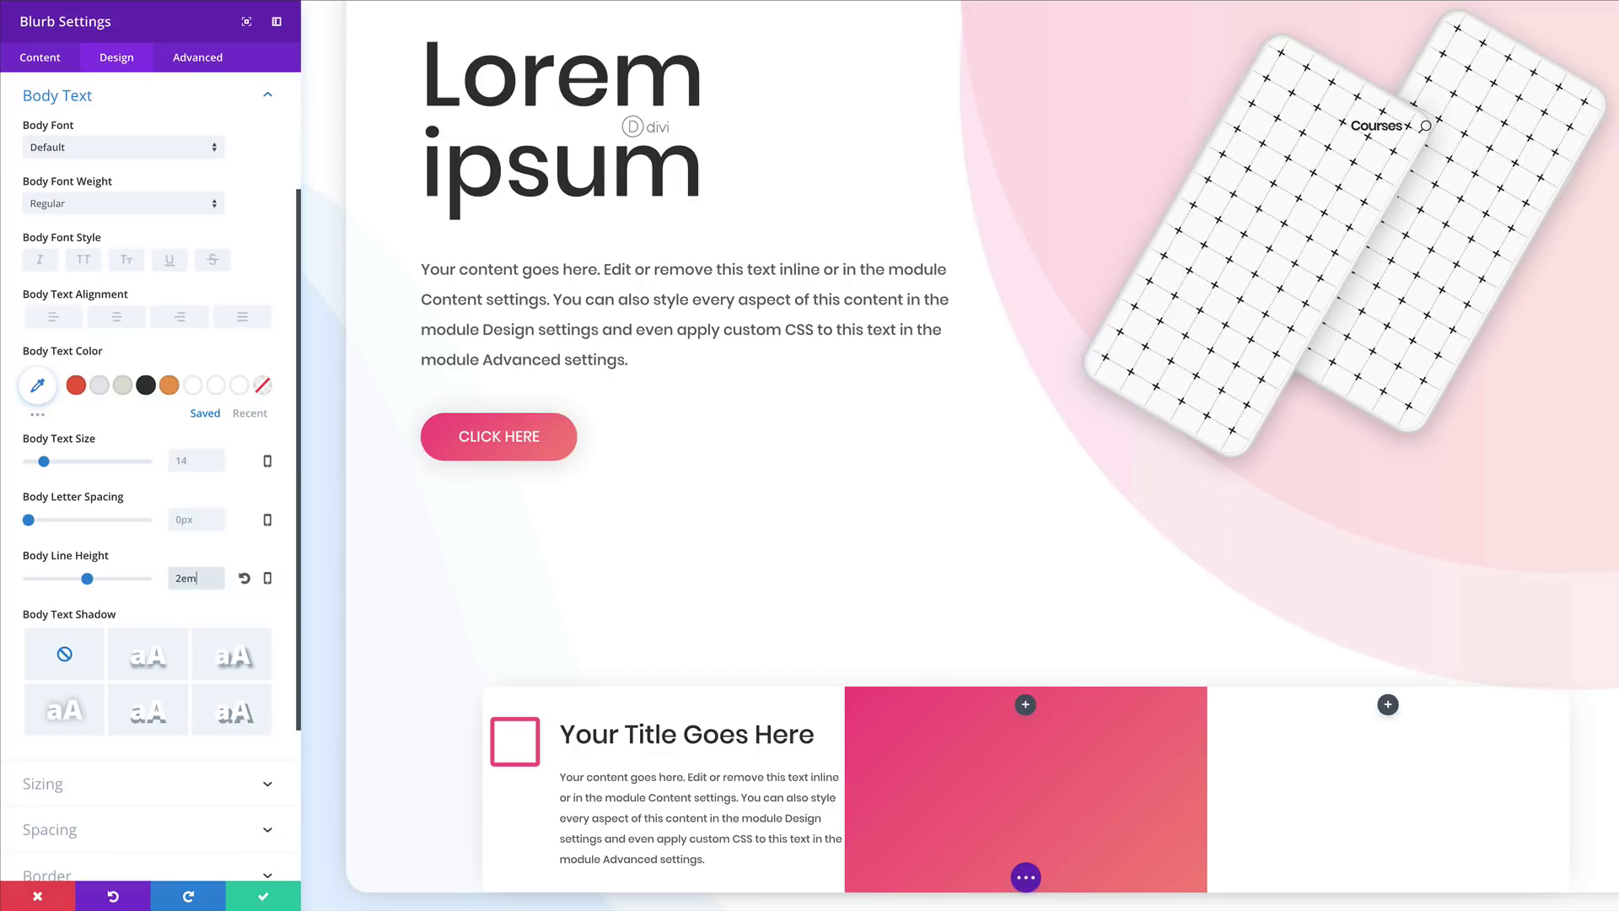
scroll(557, 763, "down", 1)
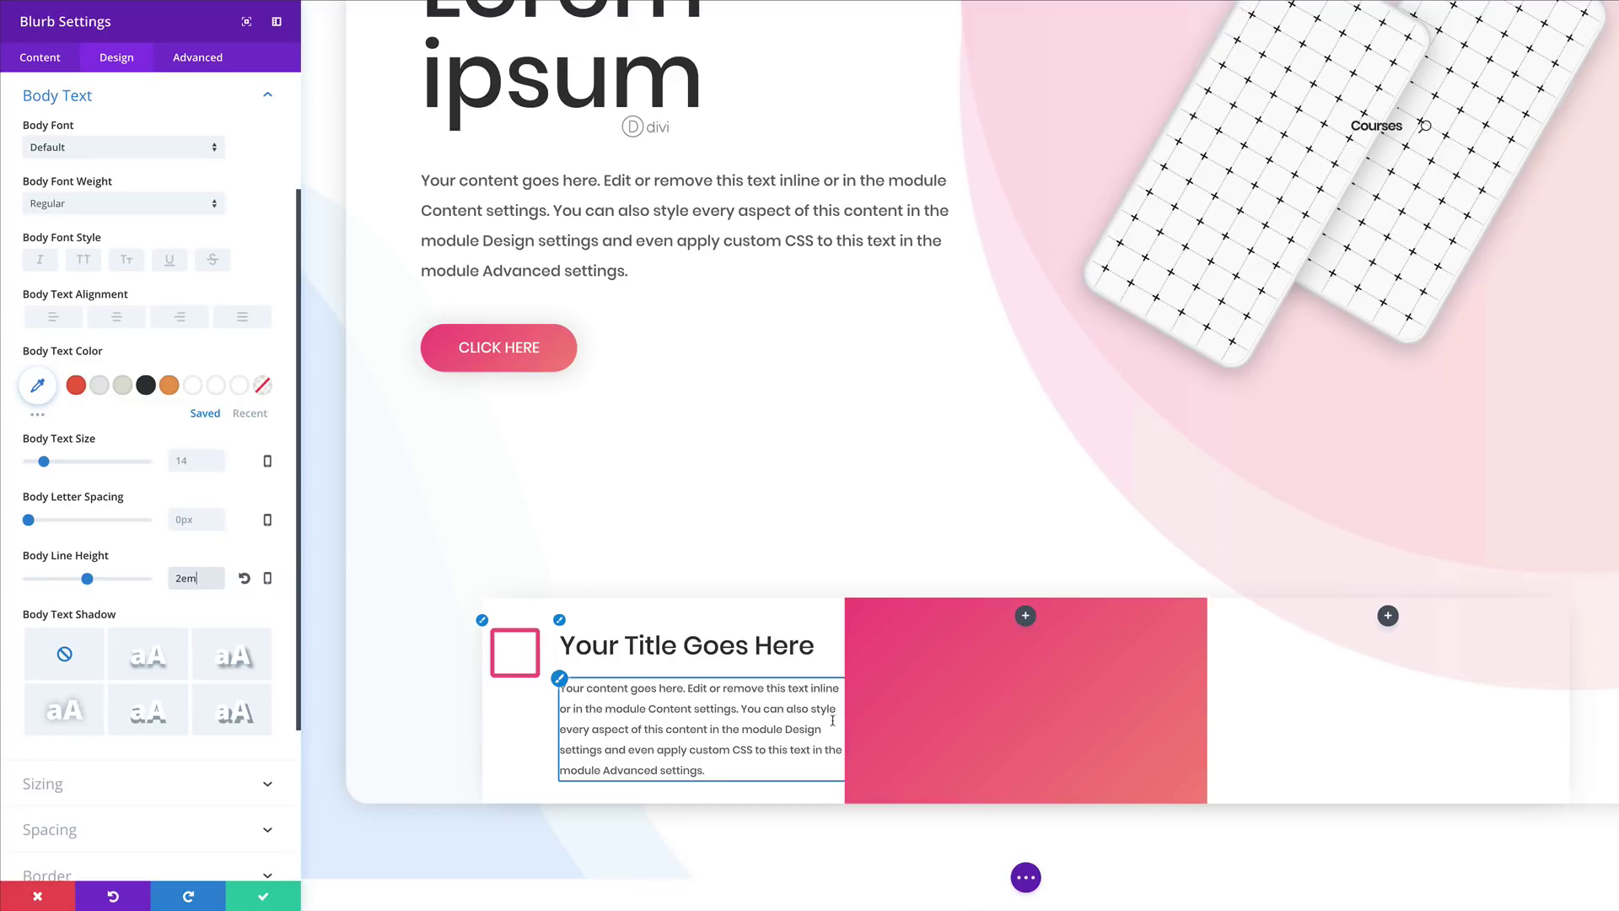
scroll(149, 807, "down", 2)
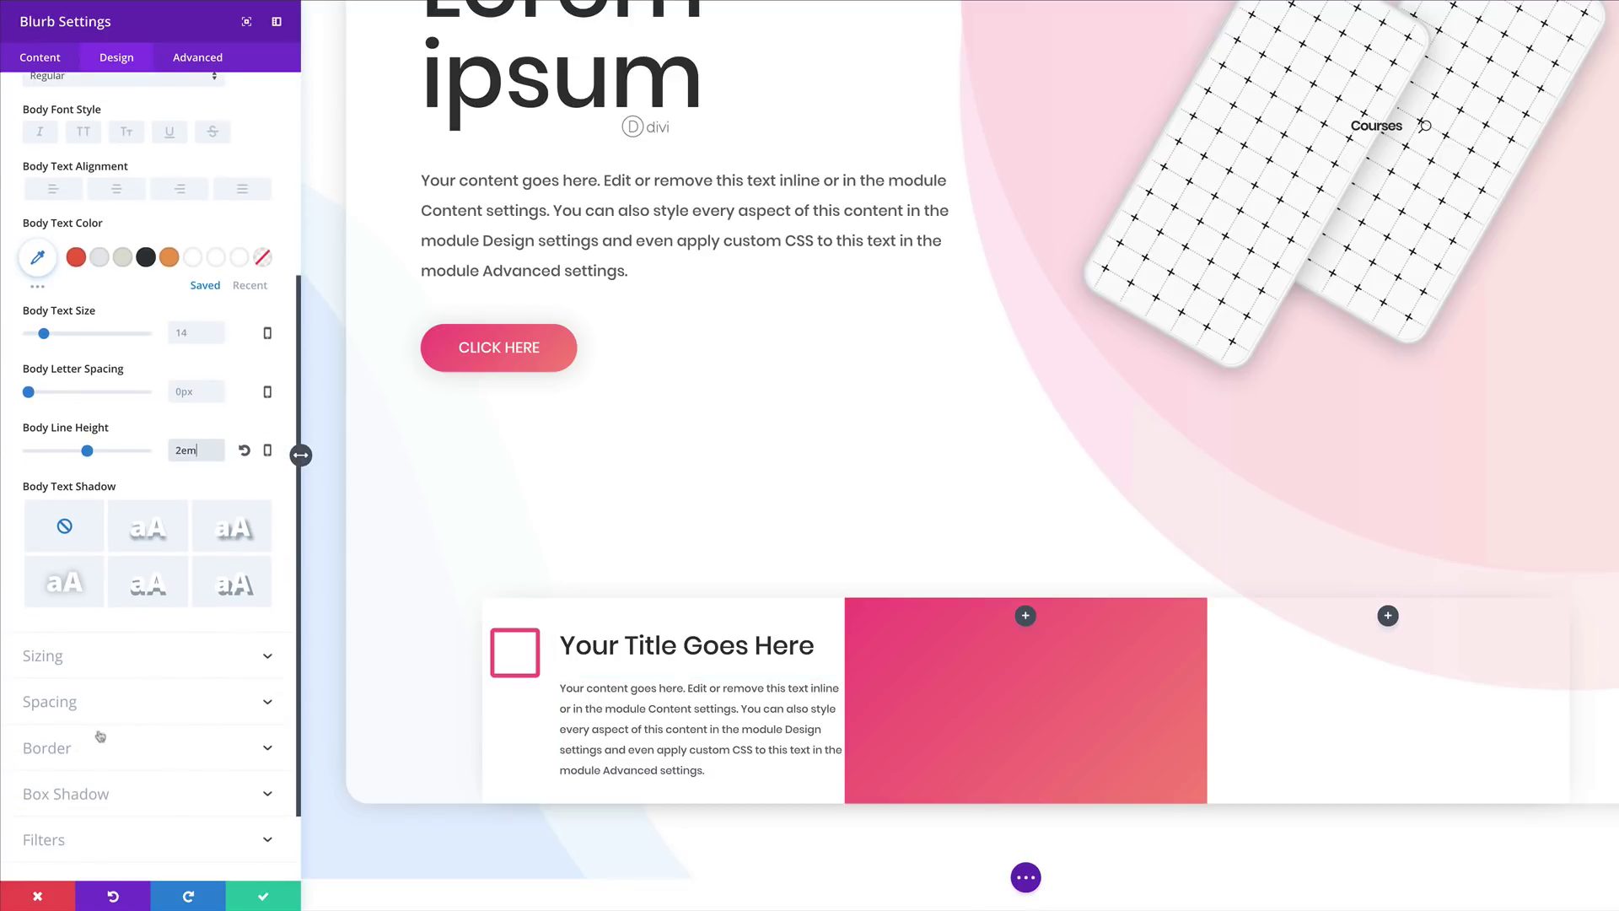
- Pad the blurb 100px top and bottom and 50px left and right, then save it
left_click(68, 704)
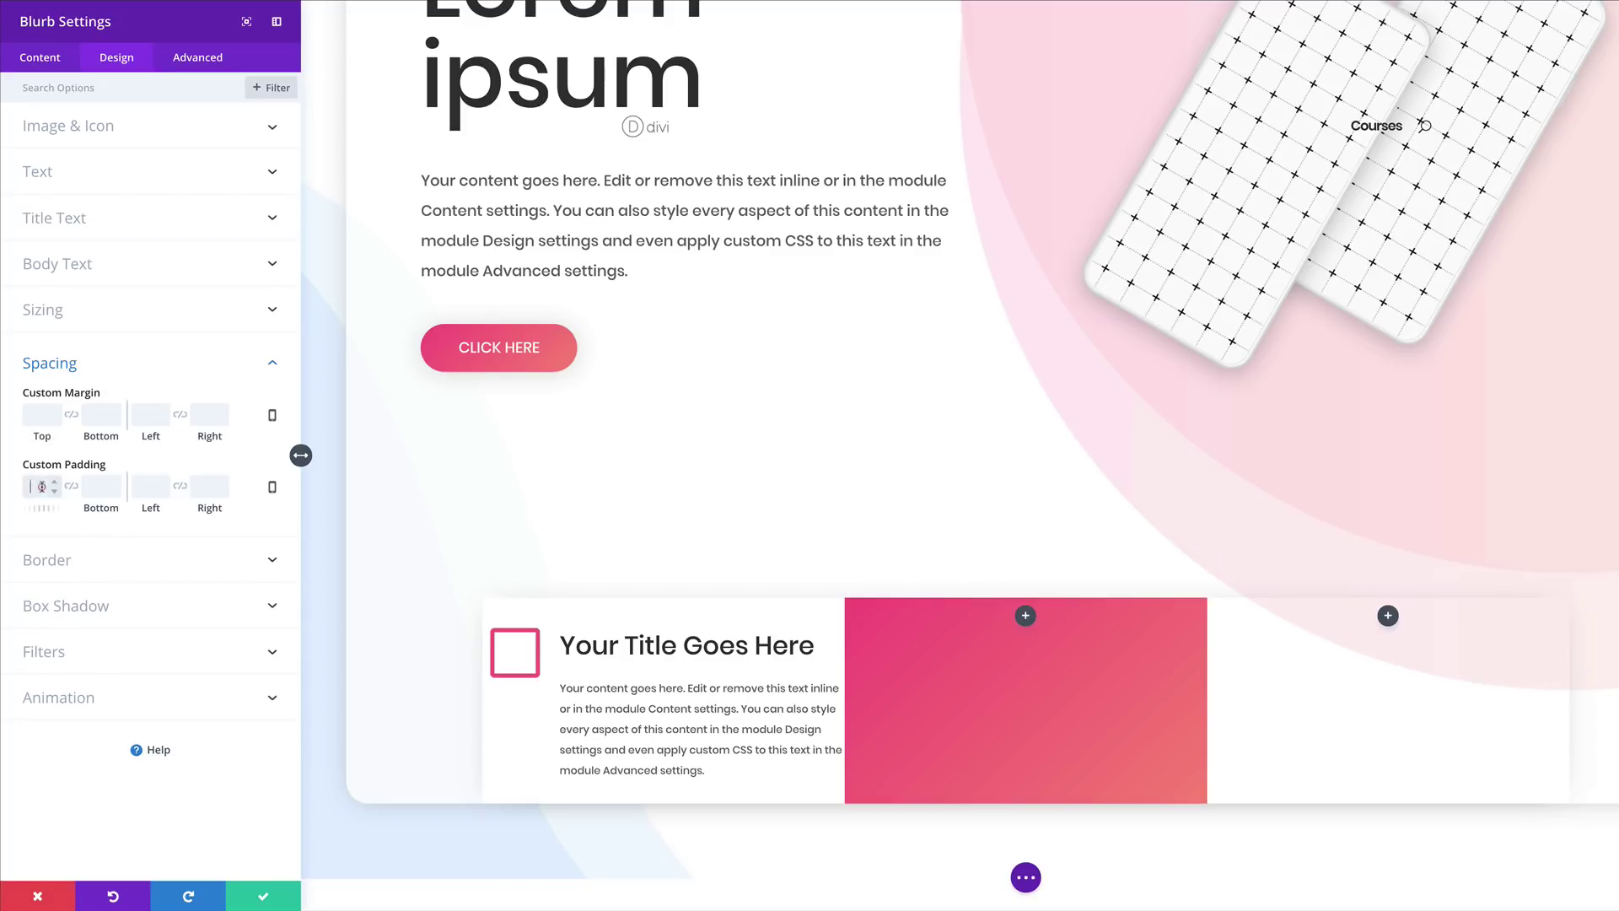
type("00p")
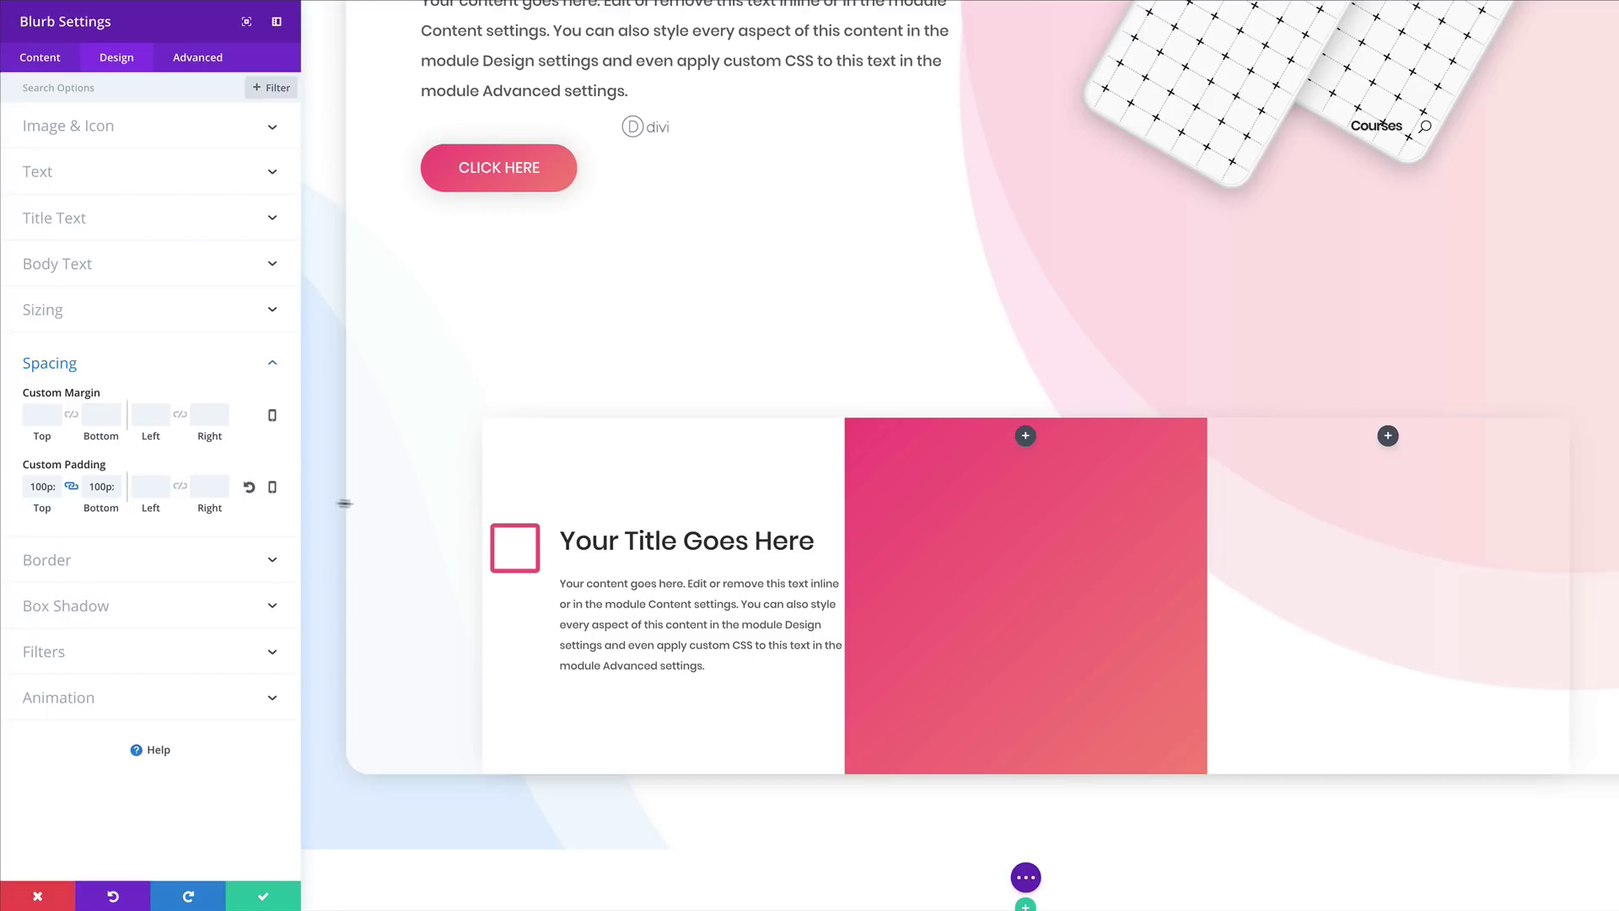
left_click(180, 486)
left_click(145, 486)
type("50")
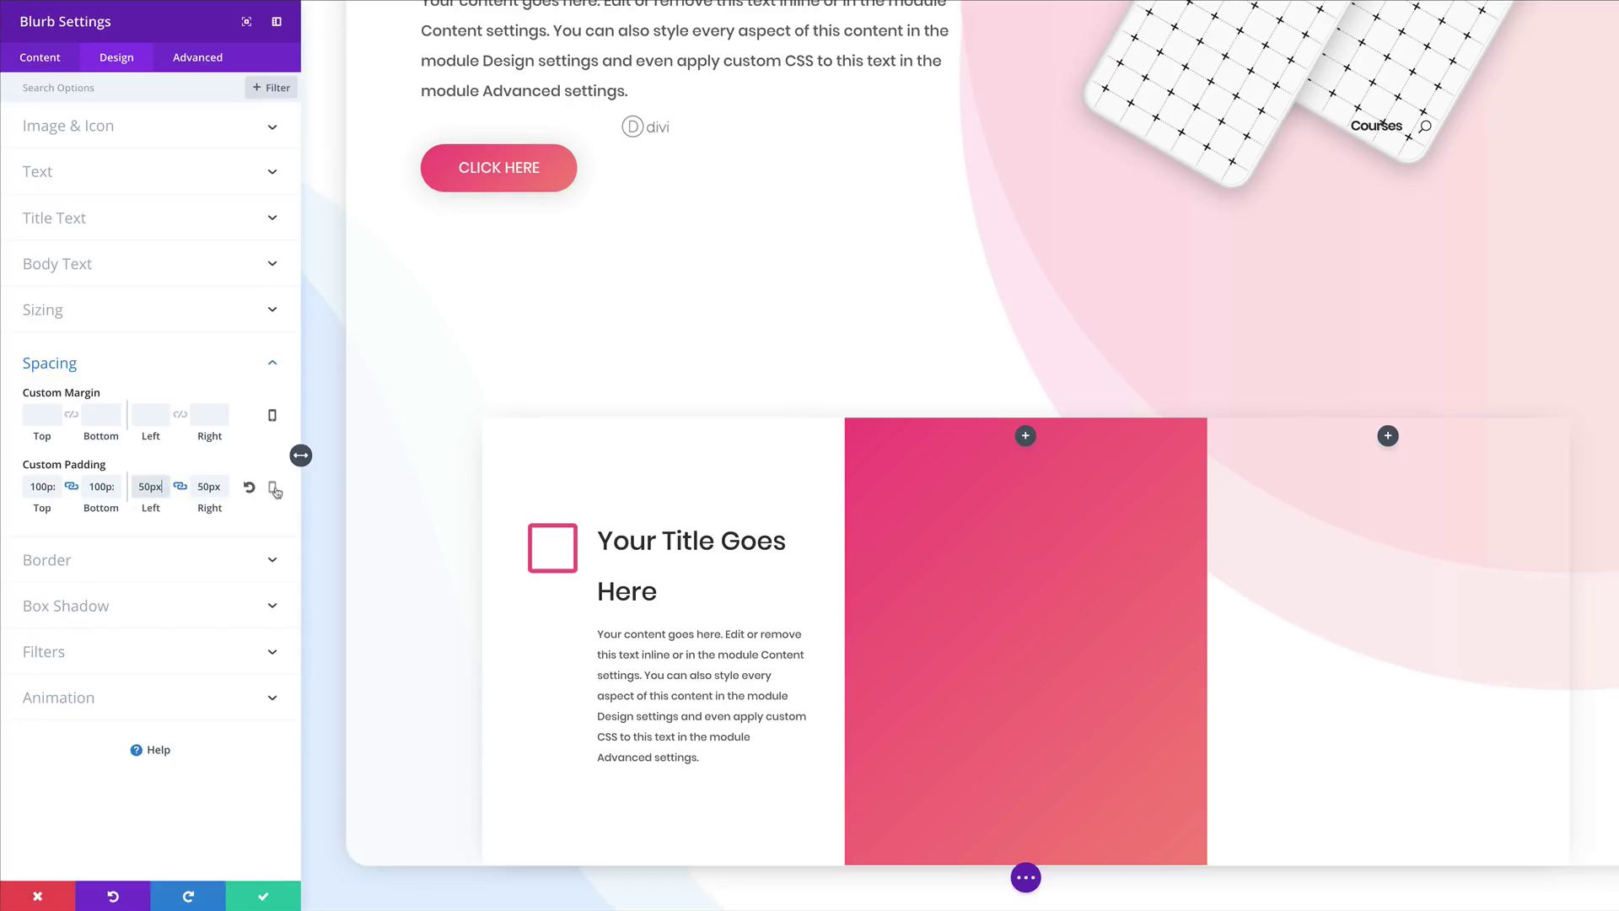
left_click(273, 489)
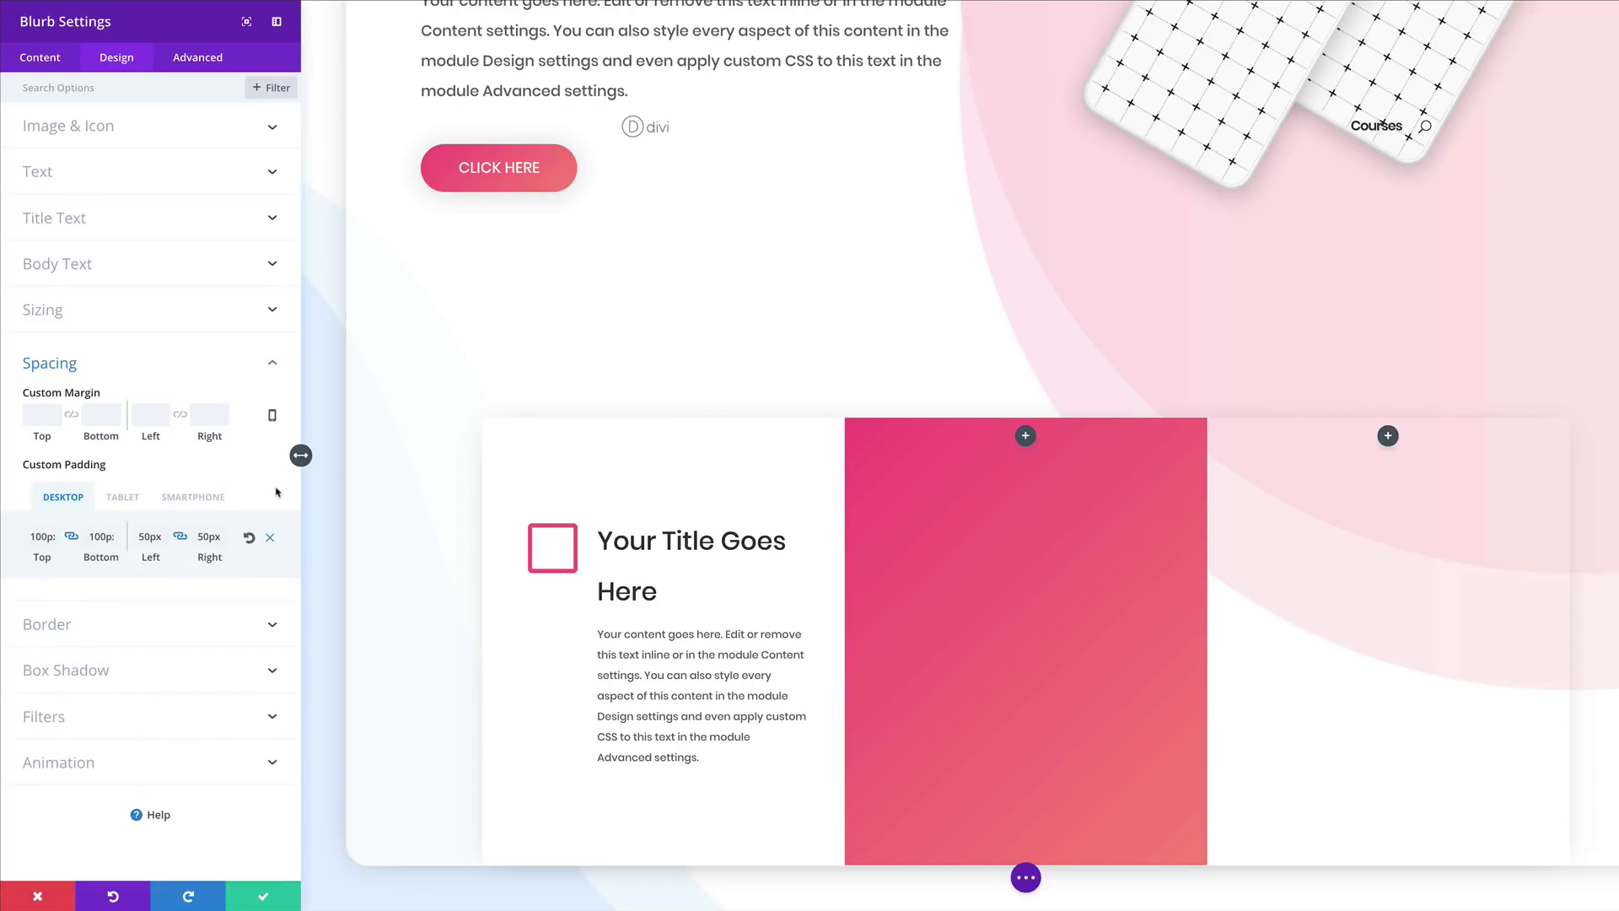
left_click(208, 497)
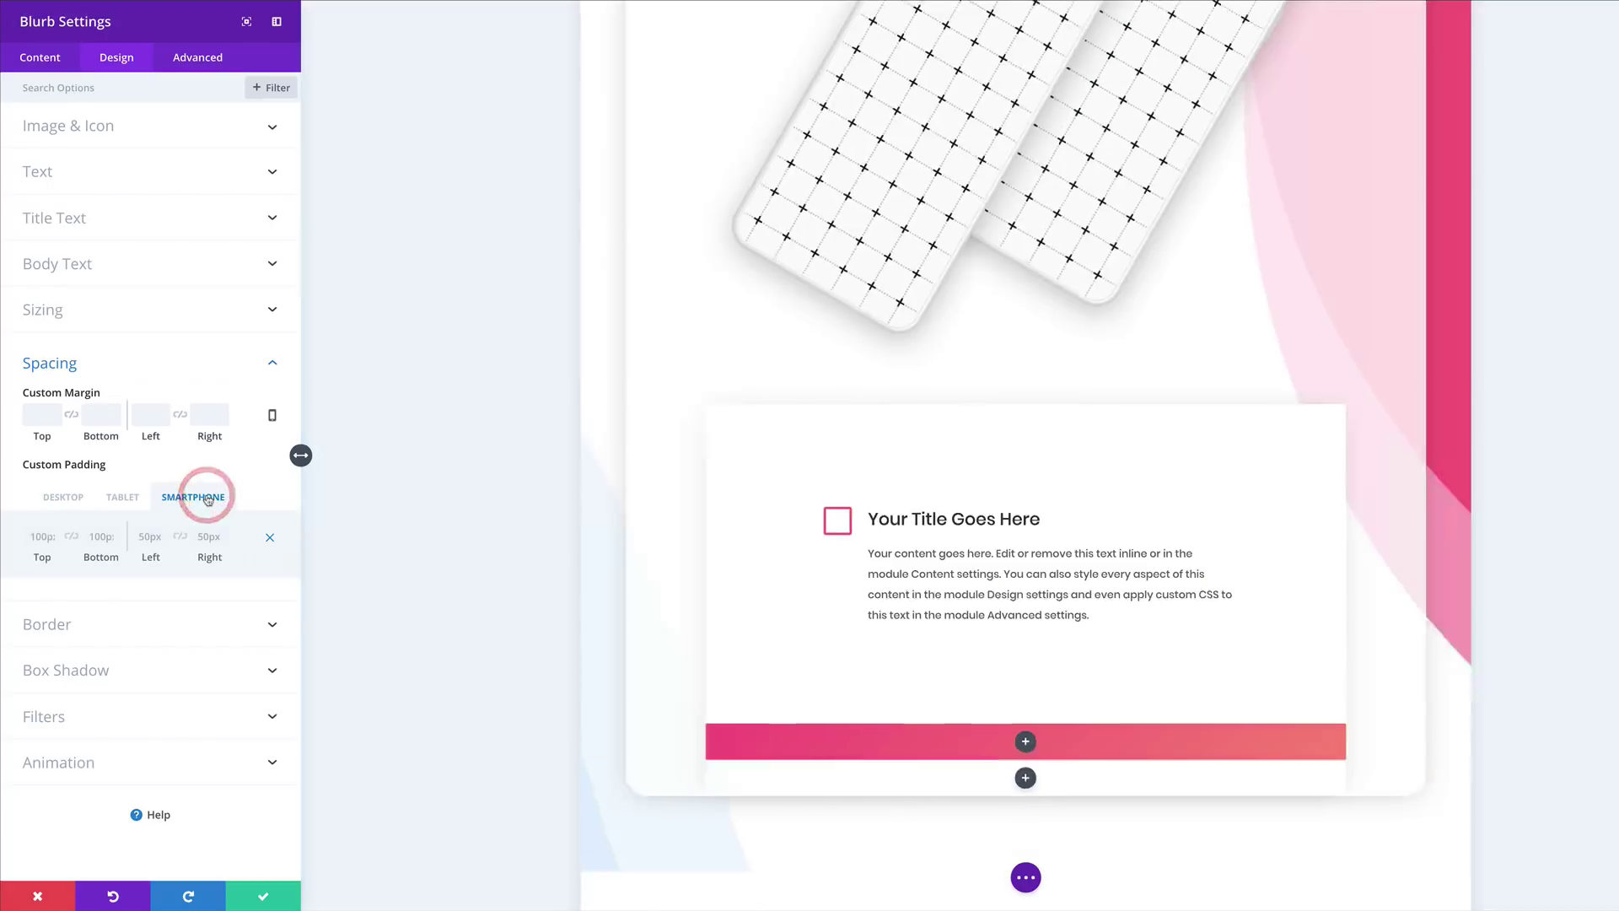
left_click(142, 536)
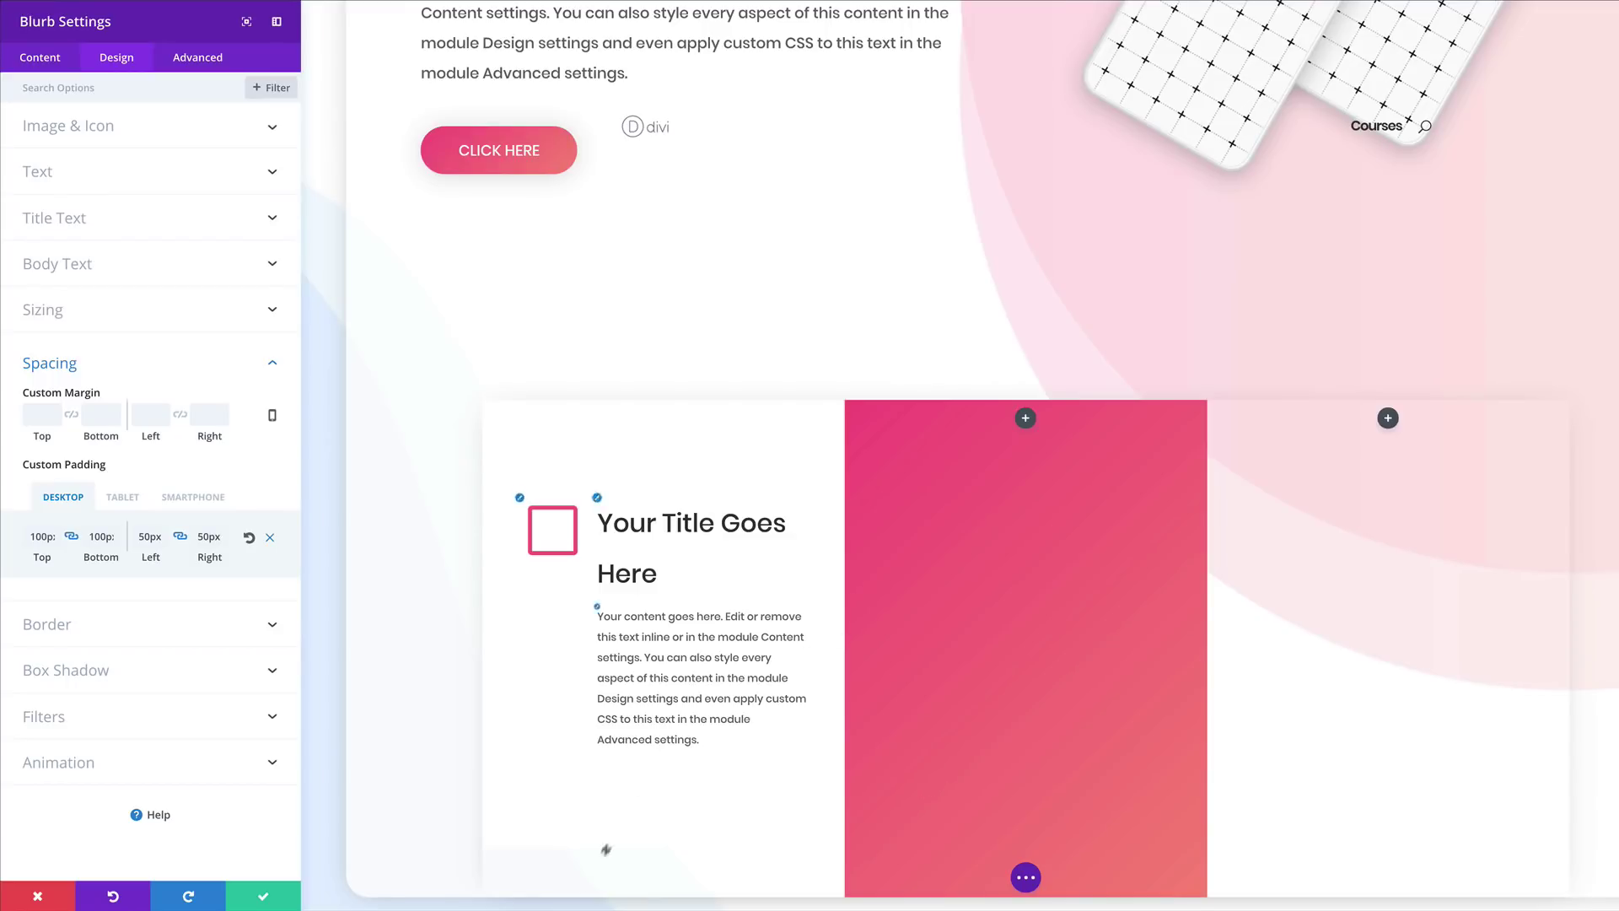
left_click(265, 895)
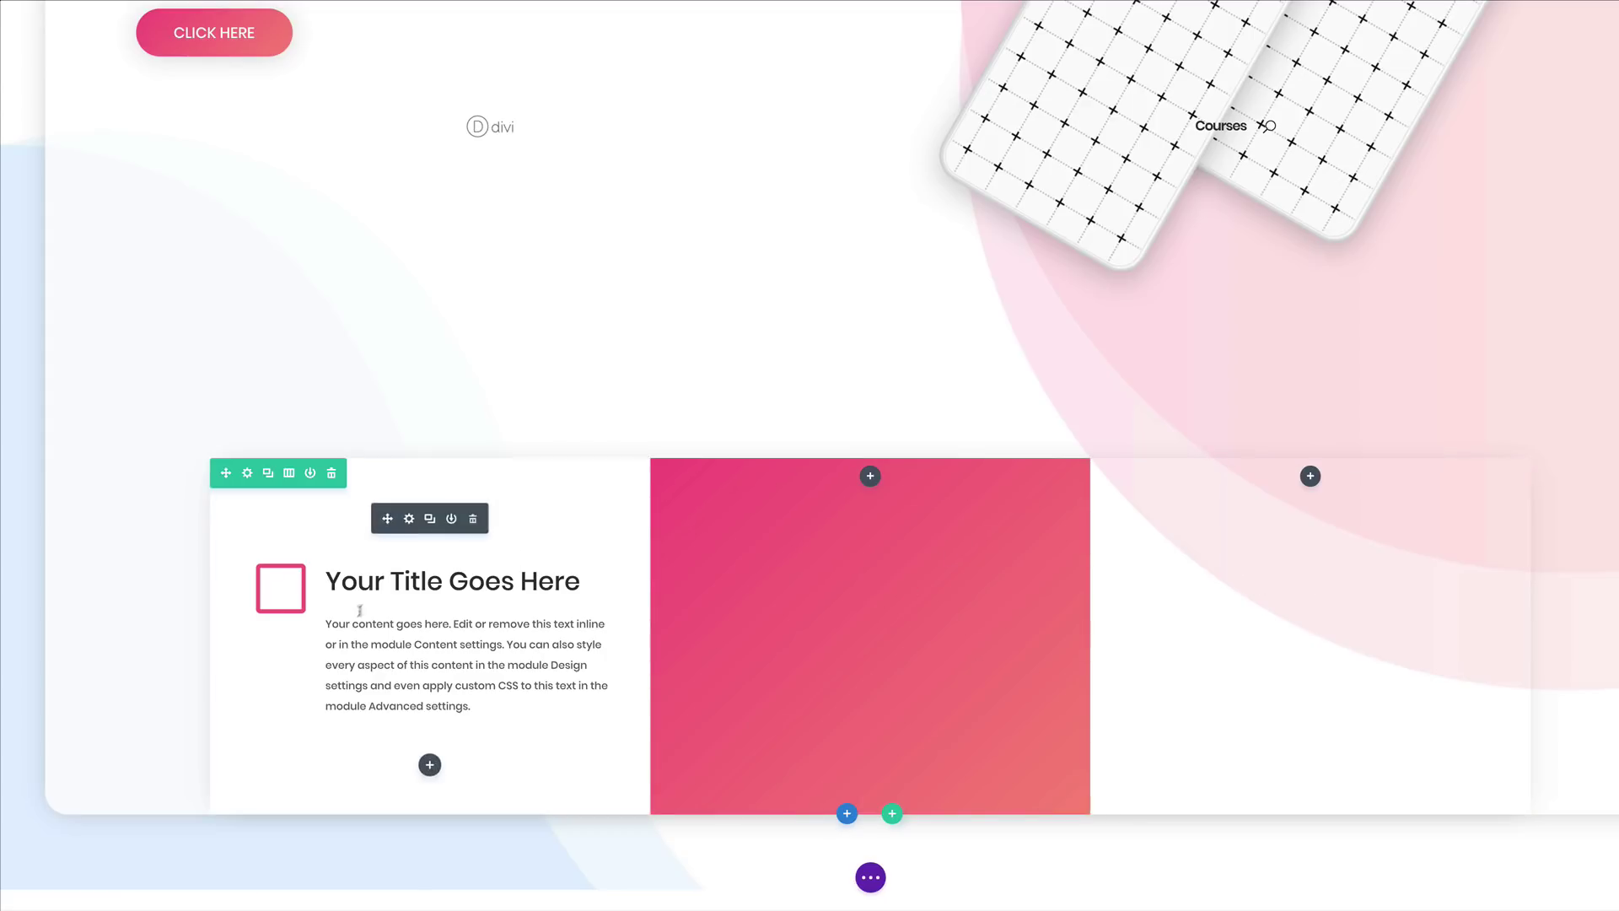
- Duplicate the styled blurb and move the copies into the pink middle column and the third column
scroll(430, 523, "up", 1)
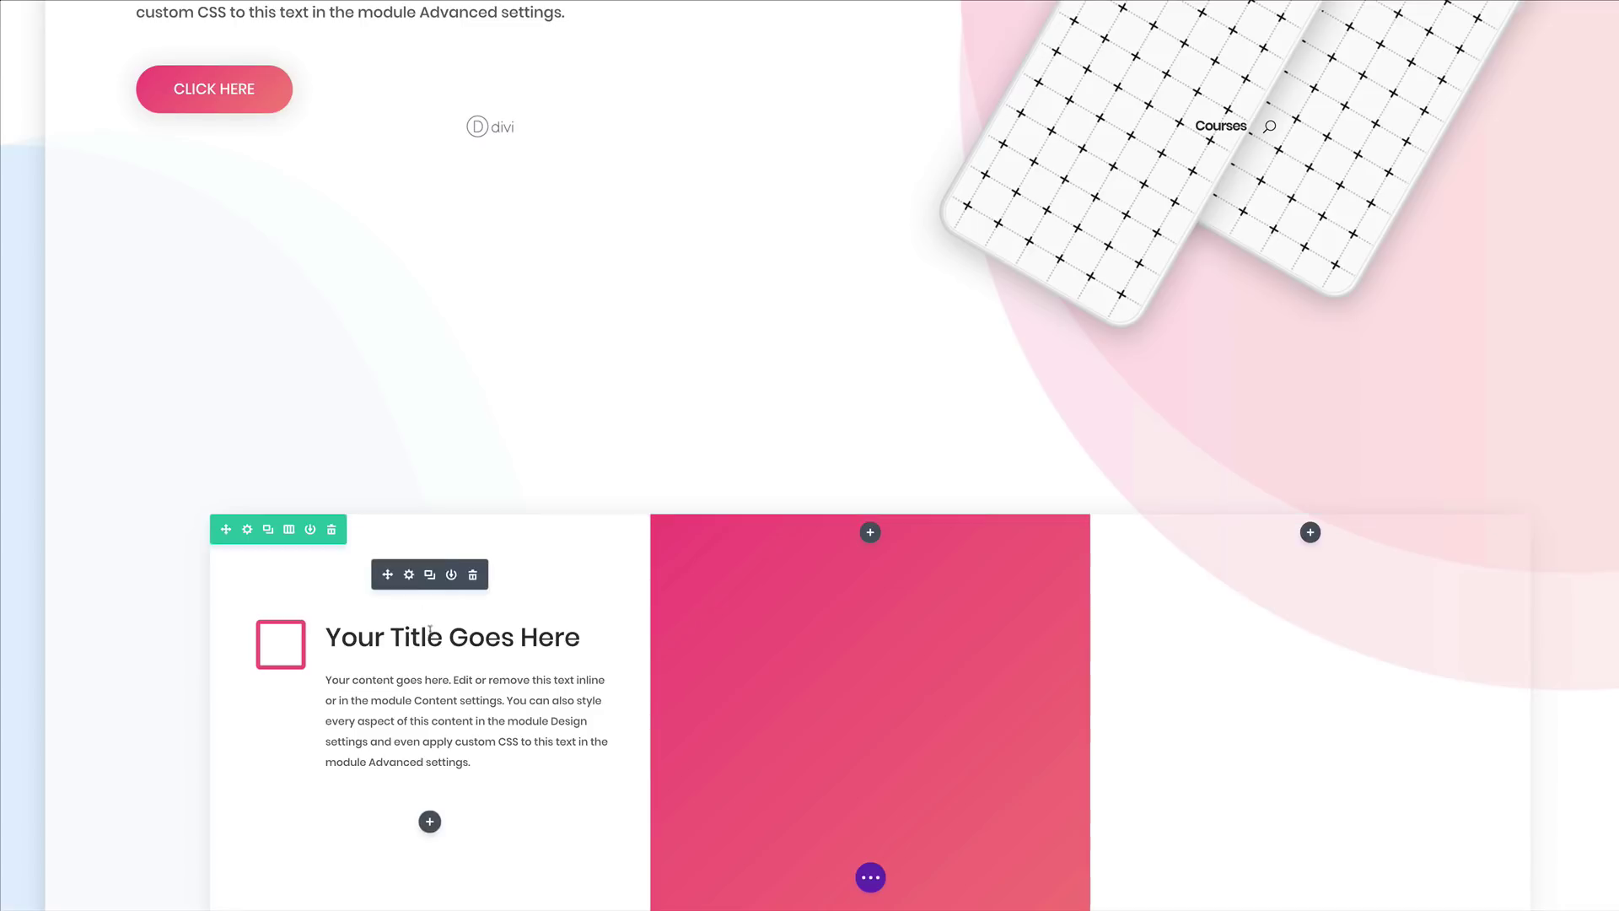
left_click(432, 574)
scroll(497, 624, "down", 3)
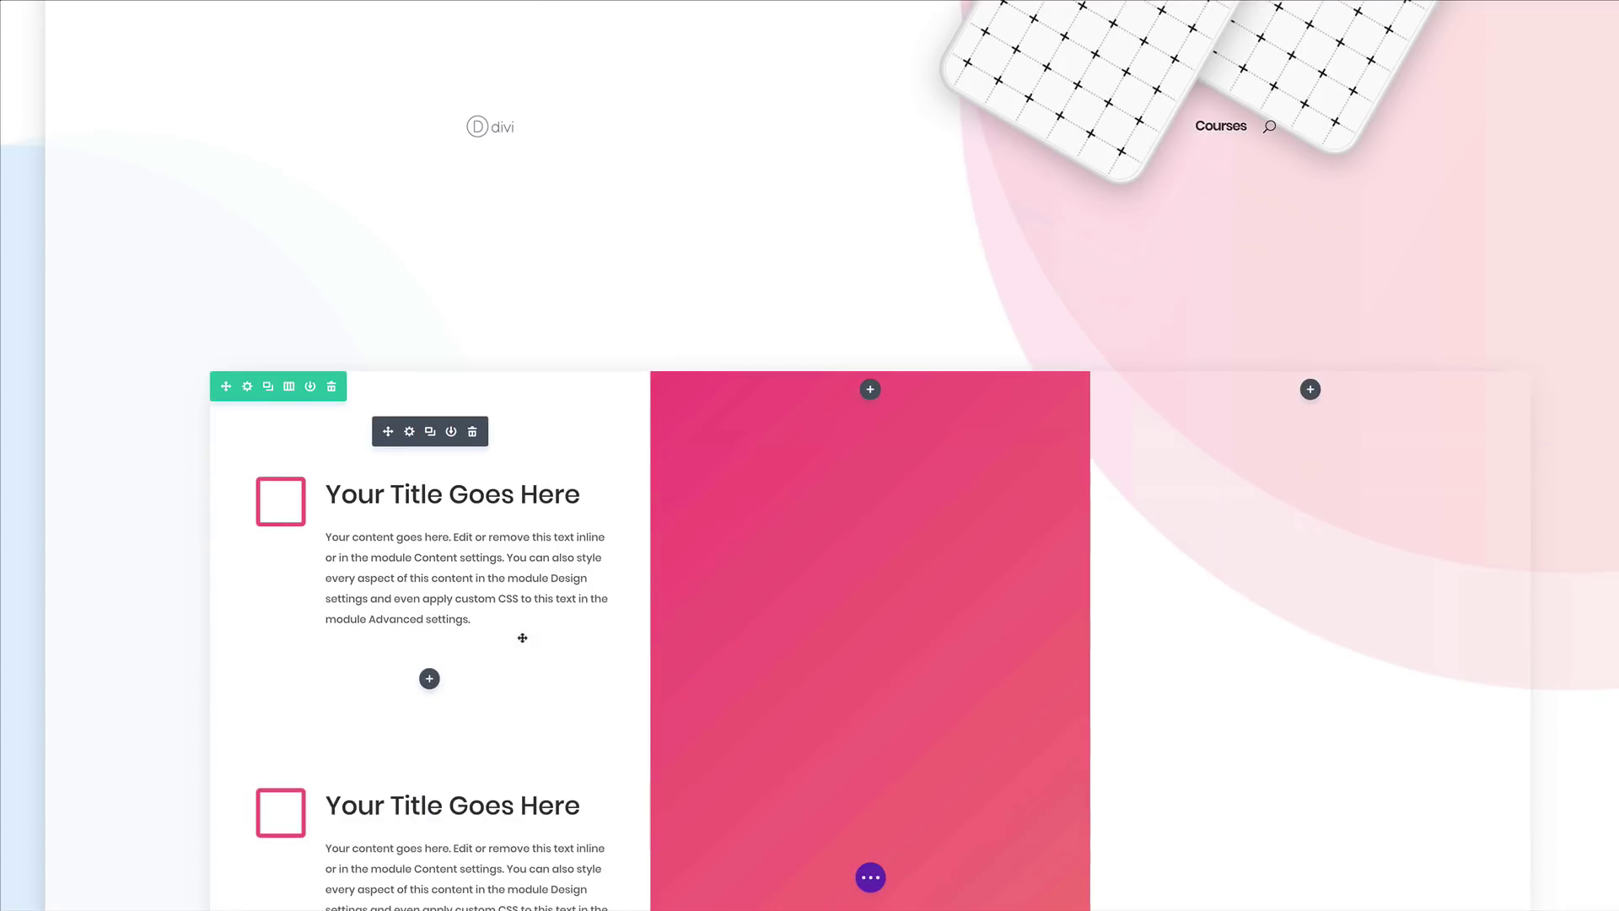
left_click_drag(393, 432, 868, 422)
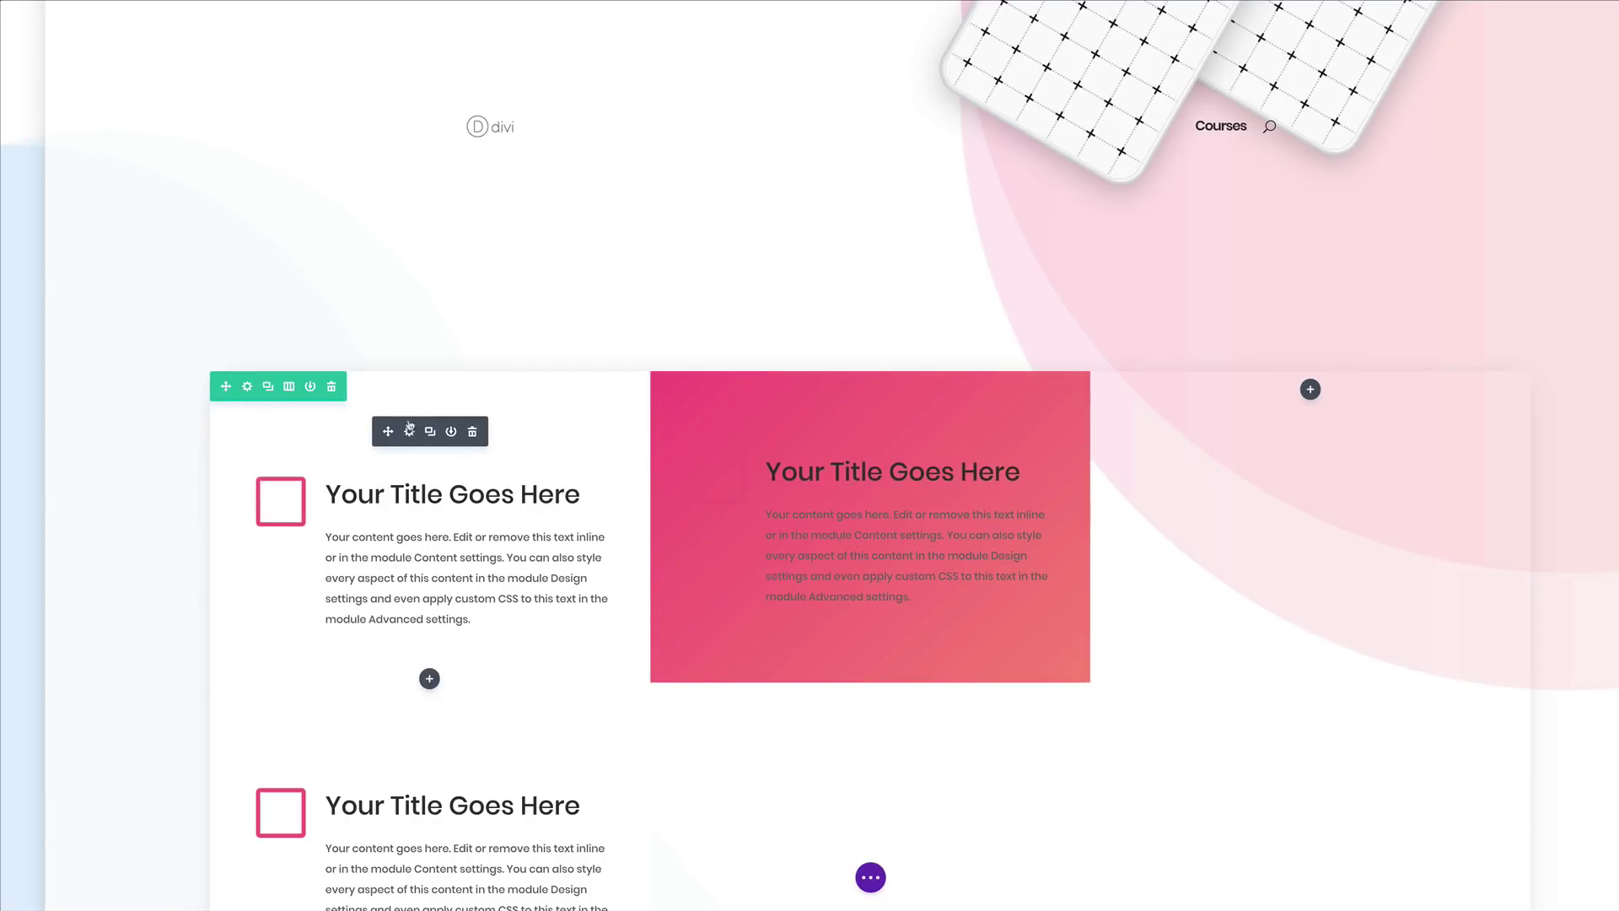
left_click_drag(388, 431, 1300, 462)
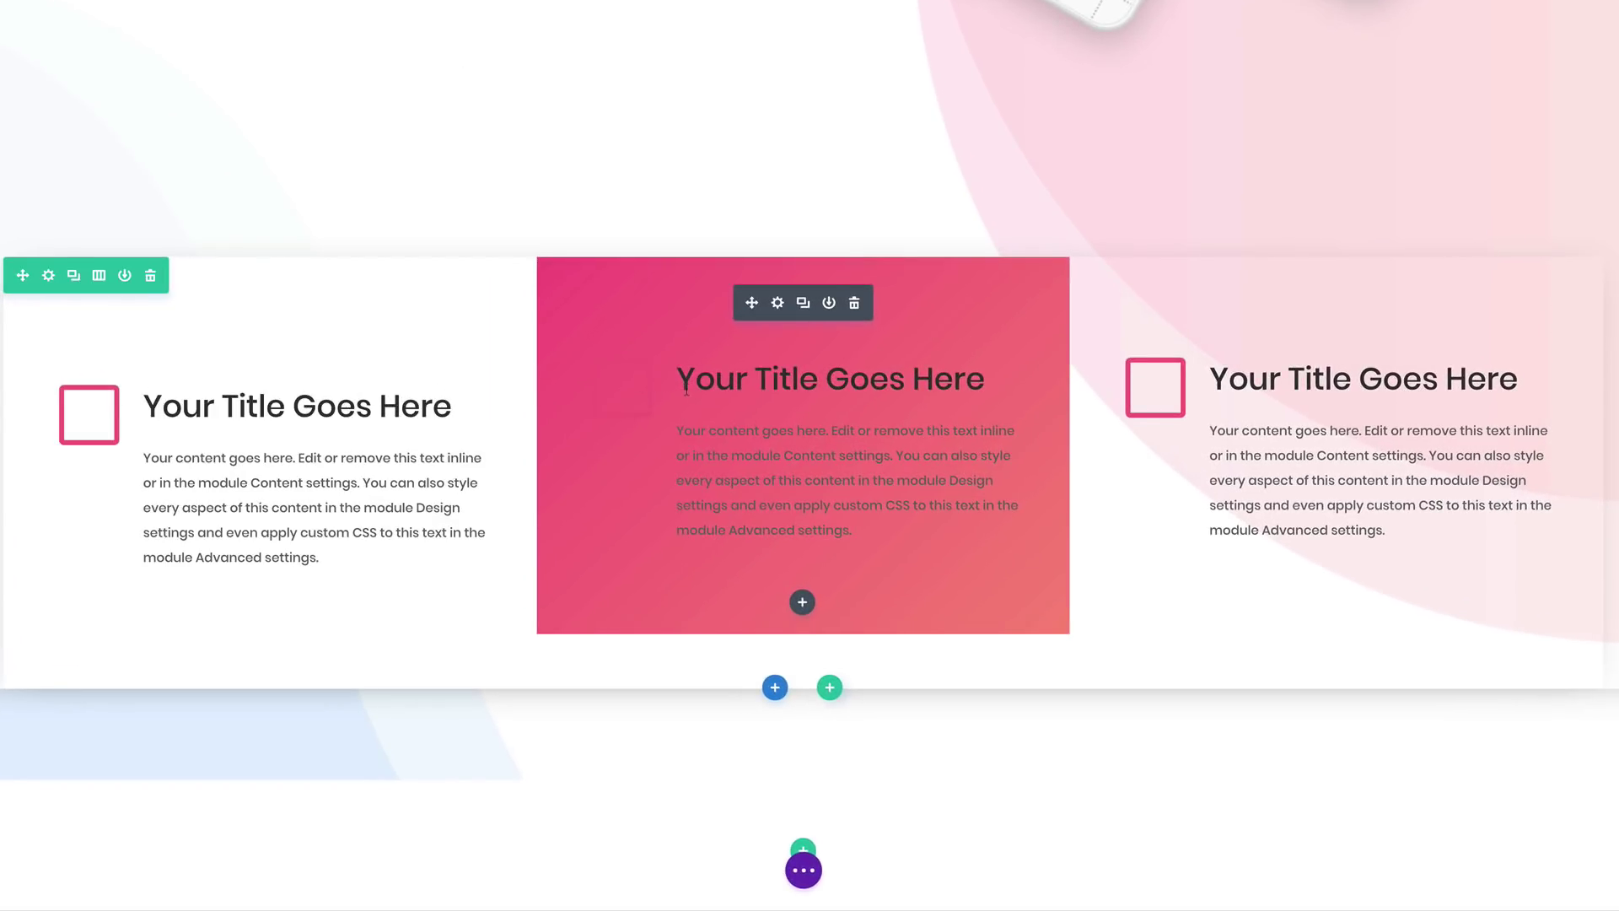
left_click(777, 305)
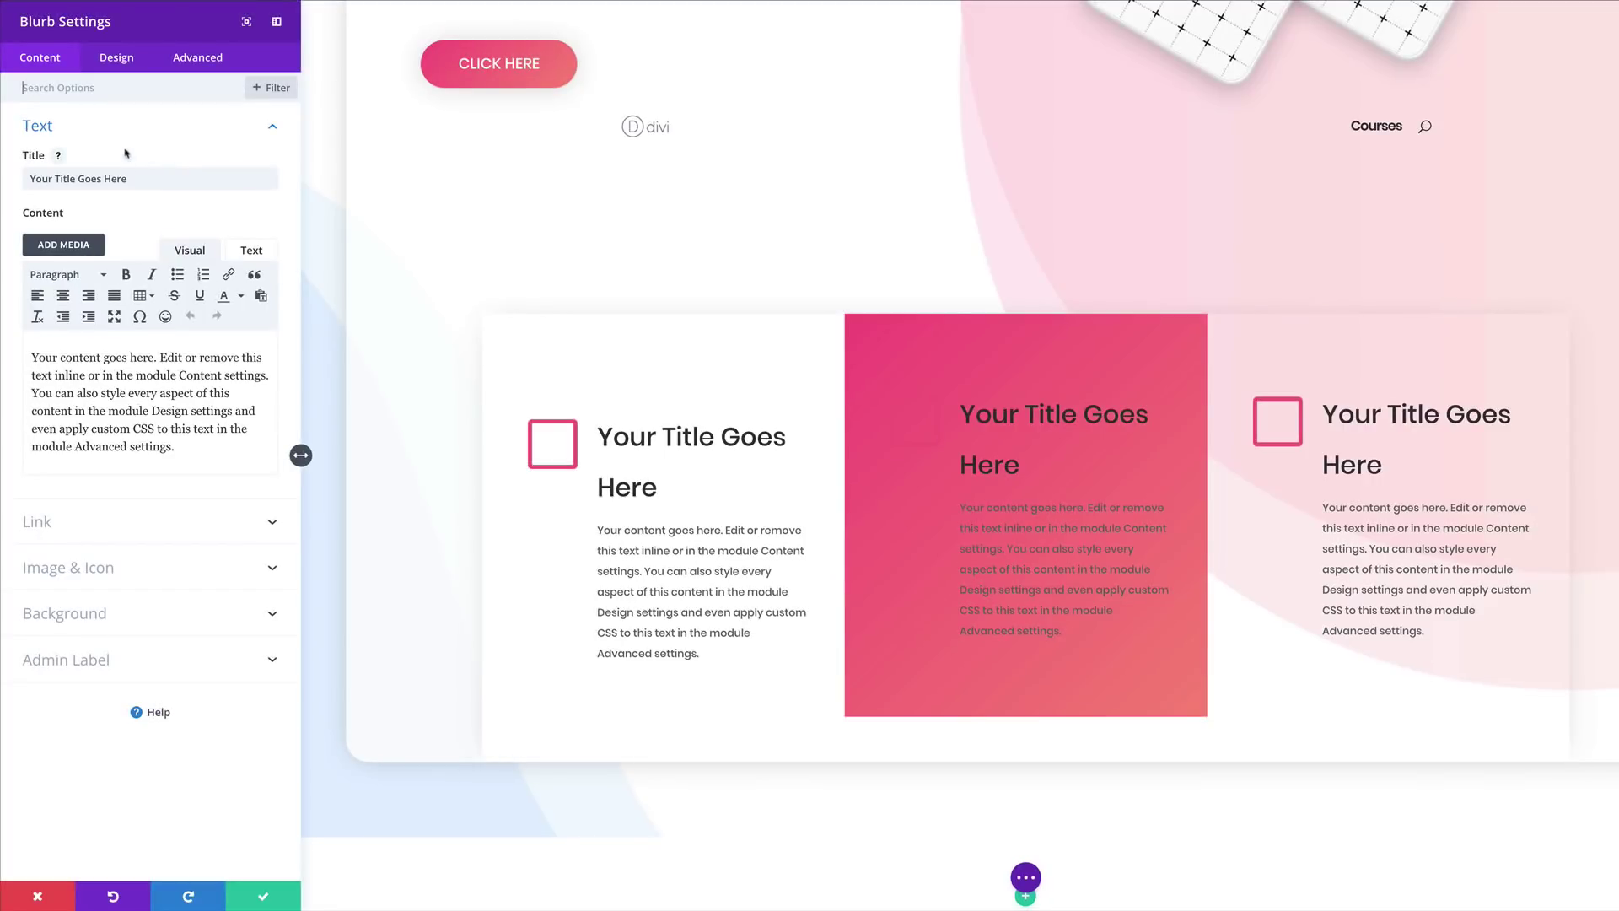
- Give the middle blurb a white icon colour and the Light text colour scheme, then save
left_click(99, 576)
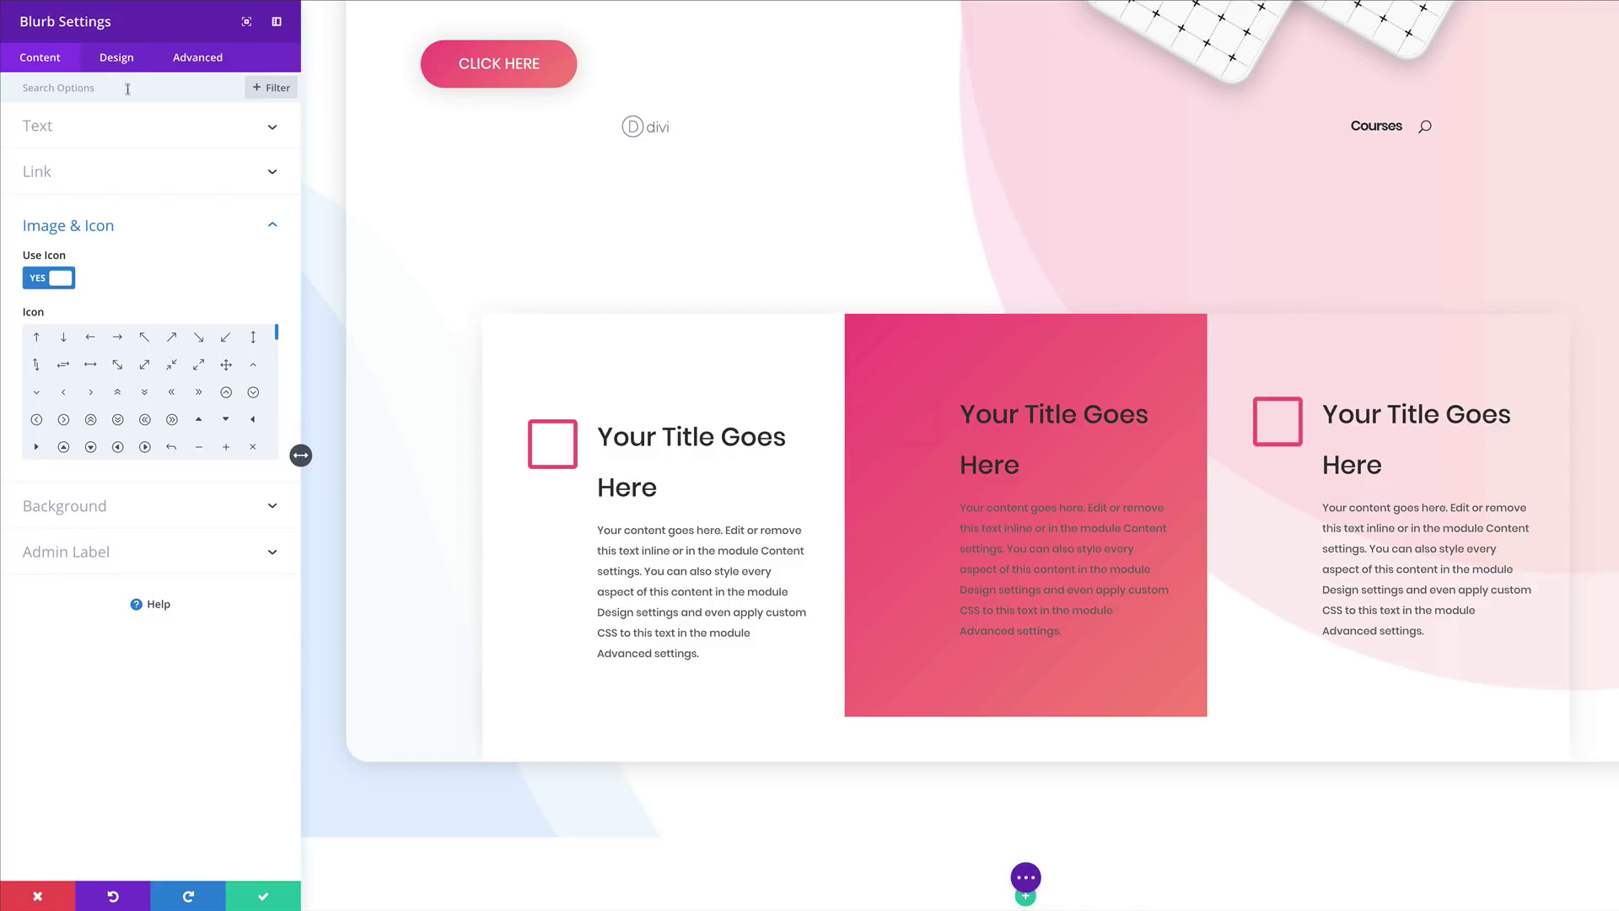
left_click(125, 62)
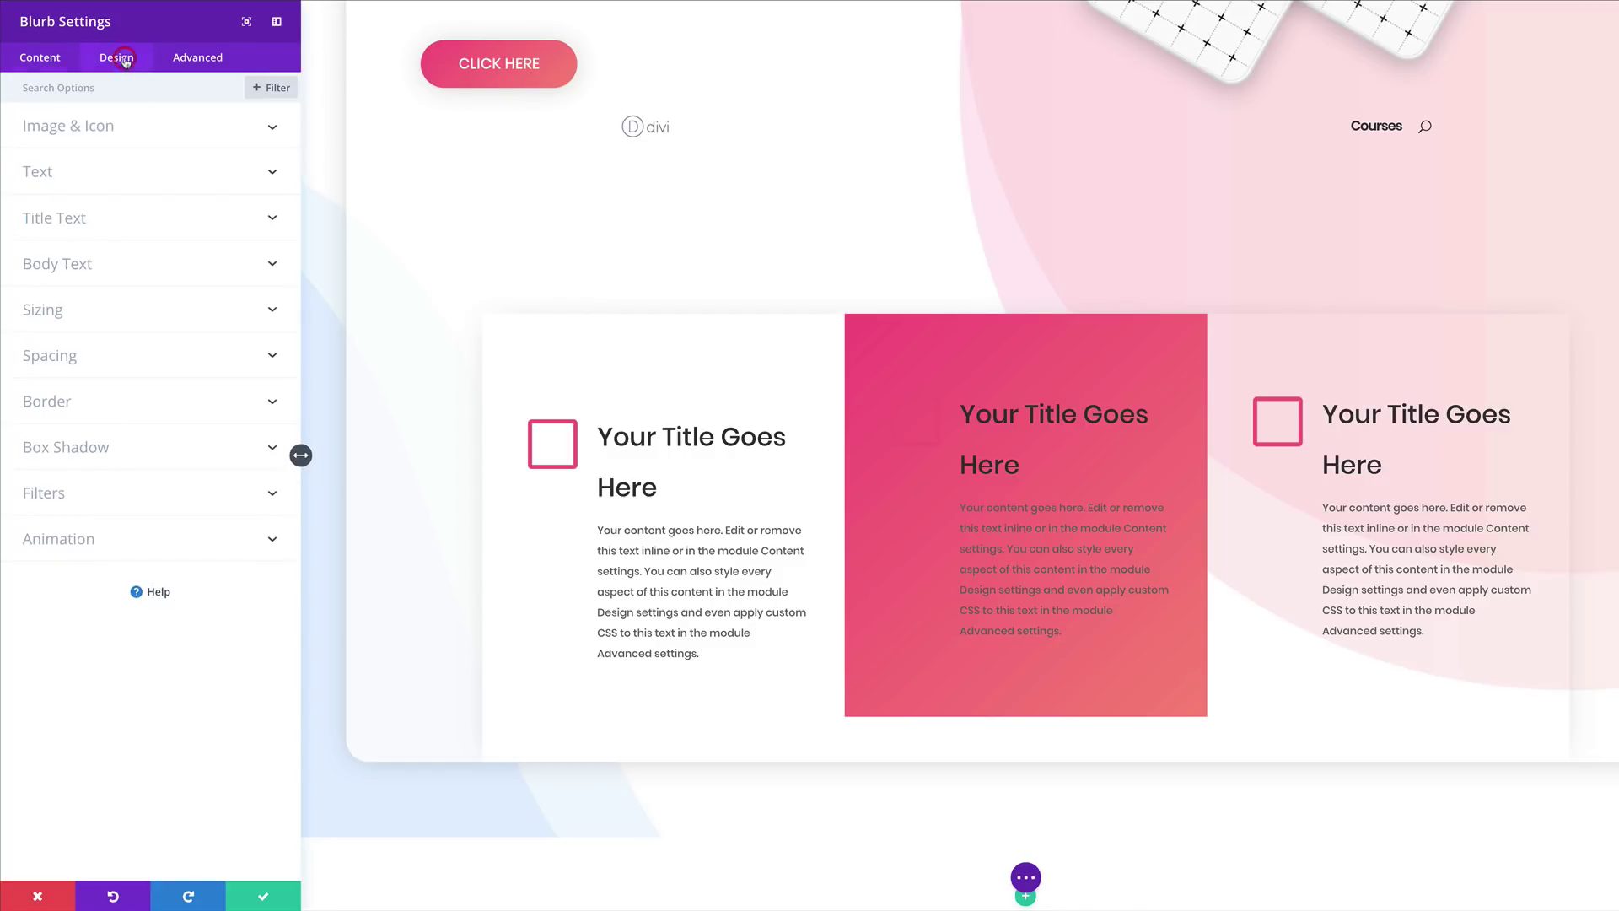
left_click(90, 129)
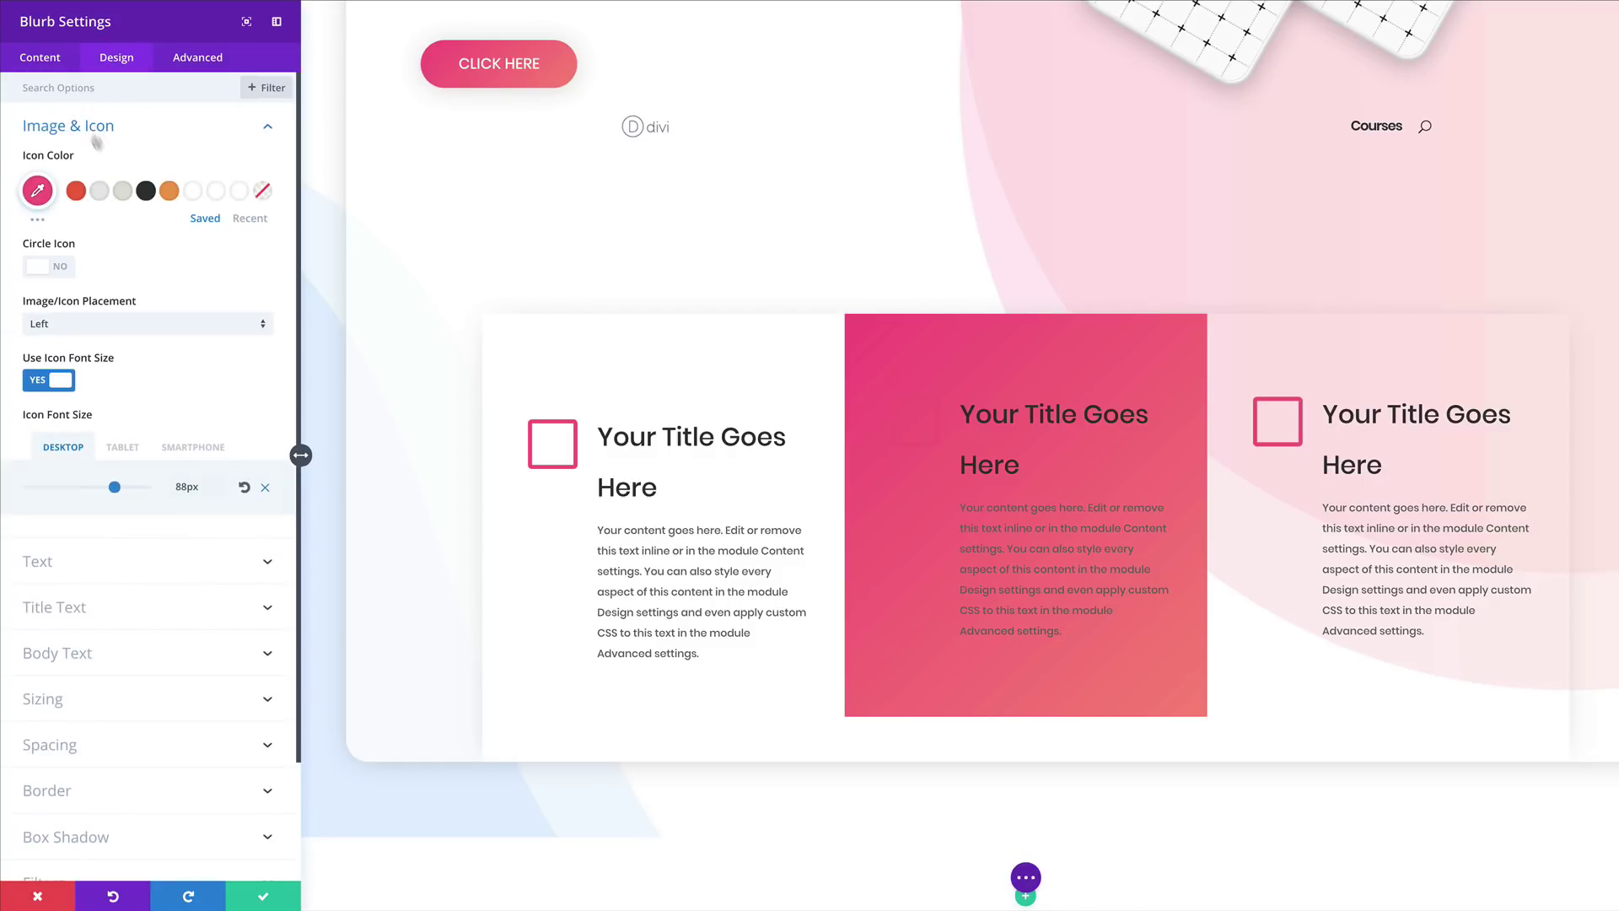
left_click(238, 193)
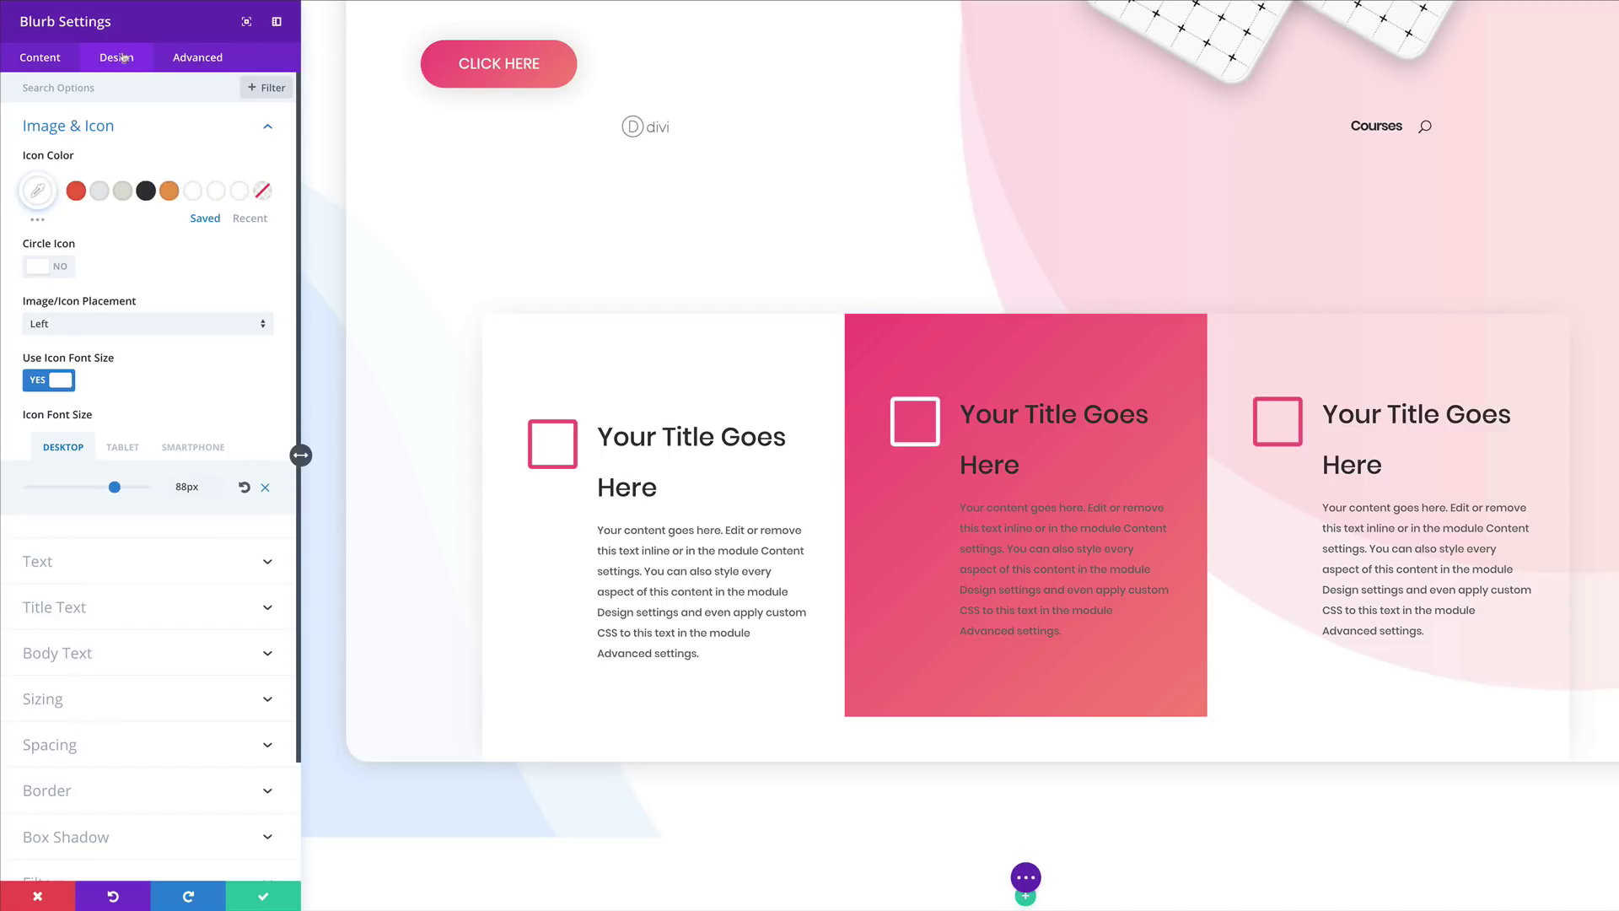
left_click(75, 565)
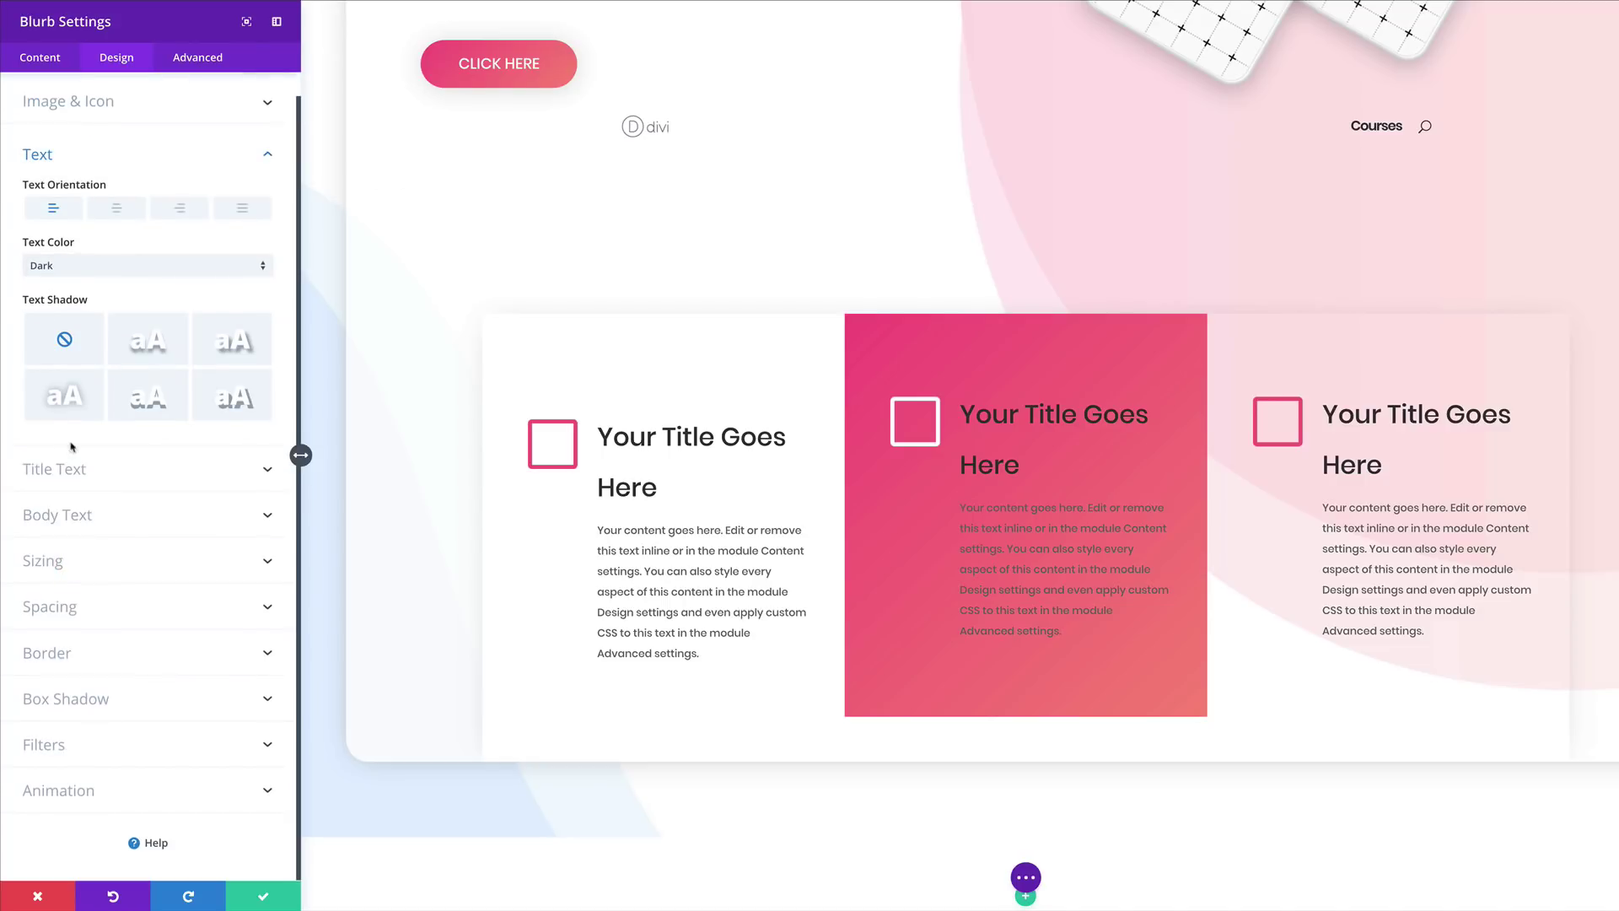
left_click(73, 265)
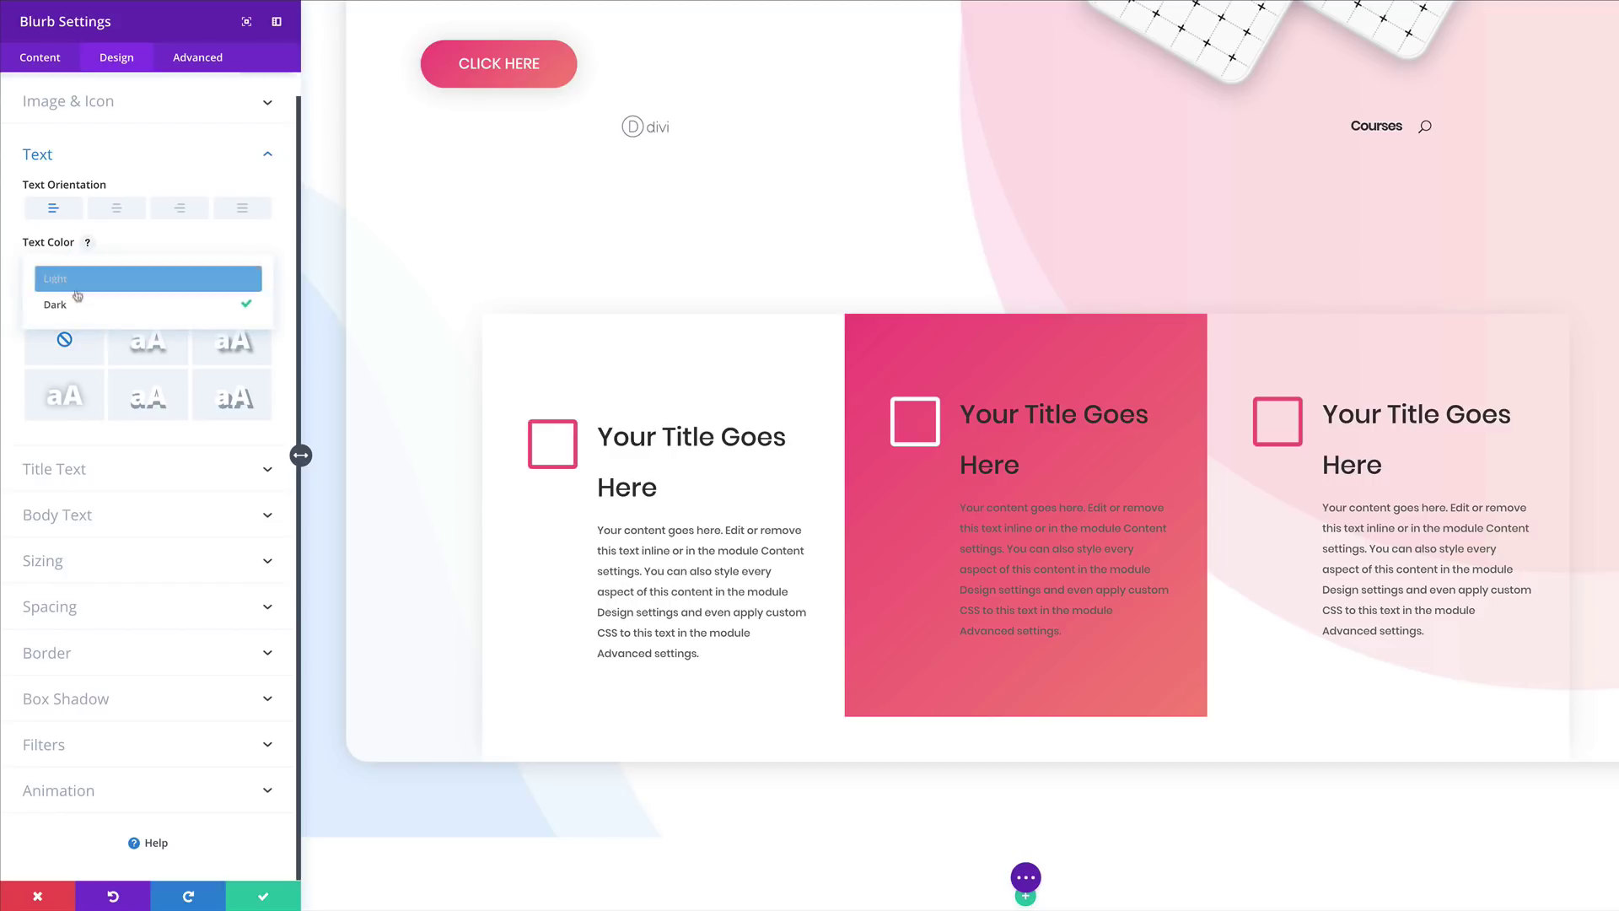
left_click(78, 281)
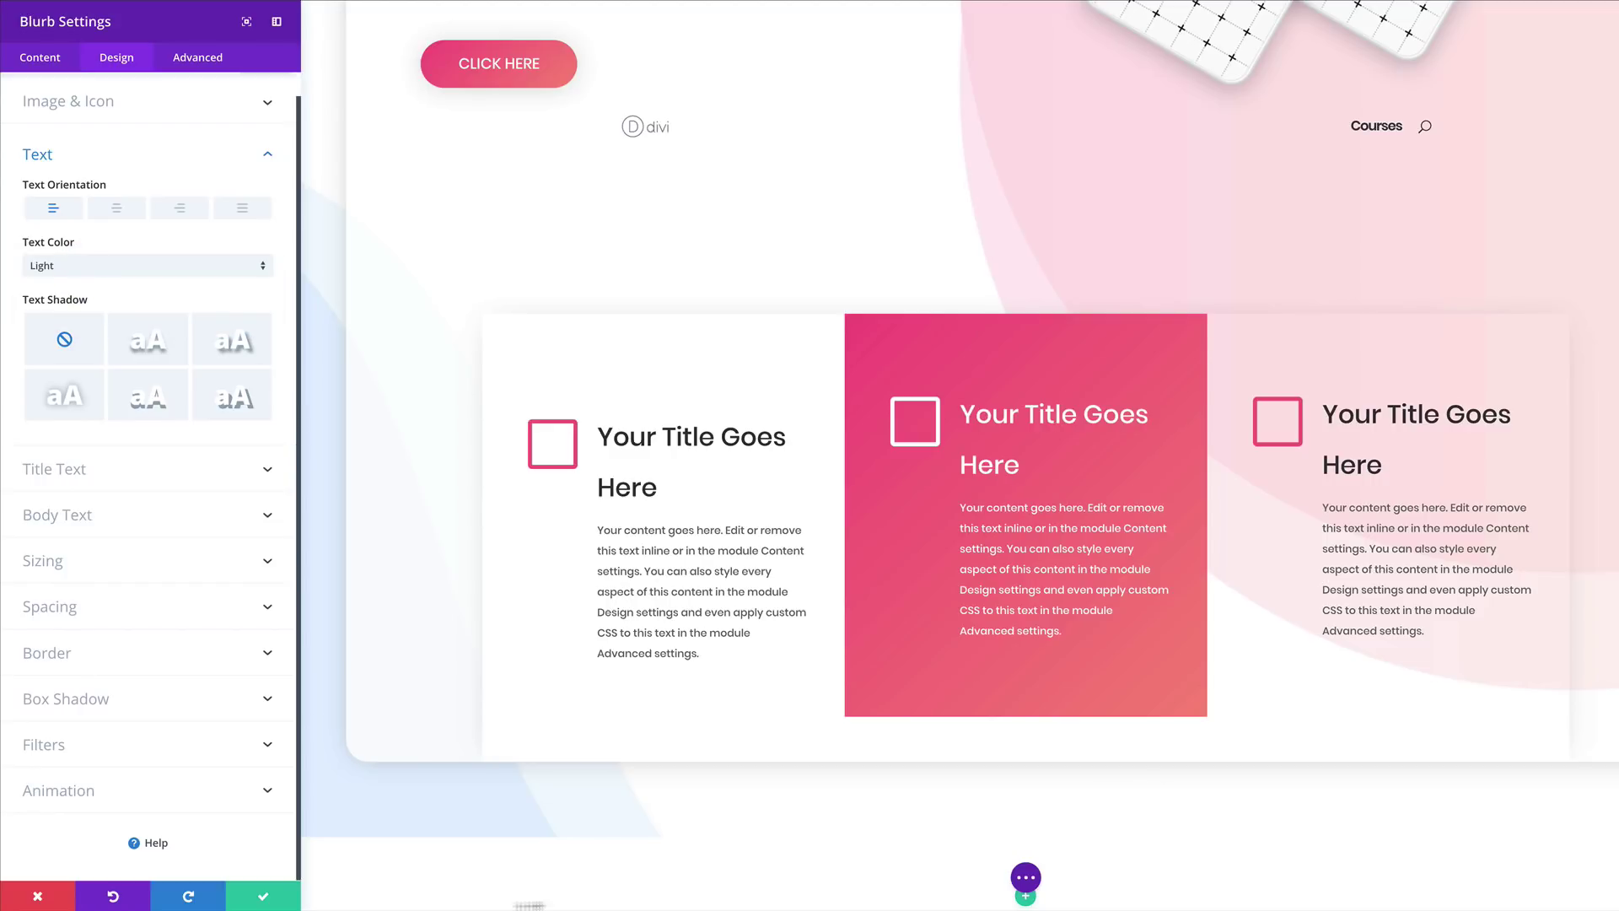
left_click(257, 896)
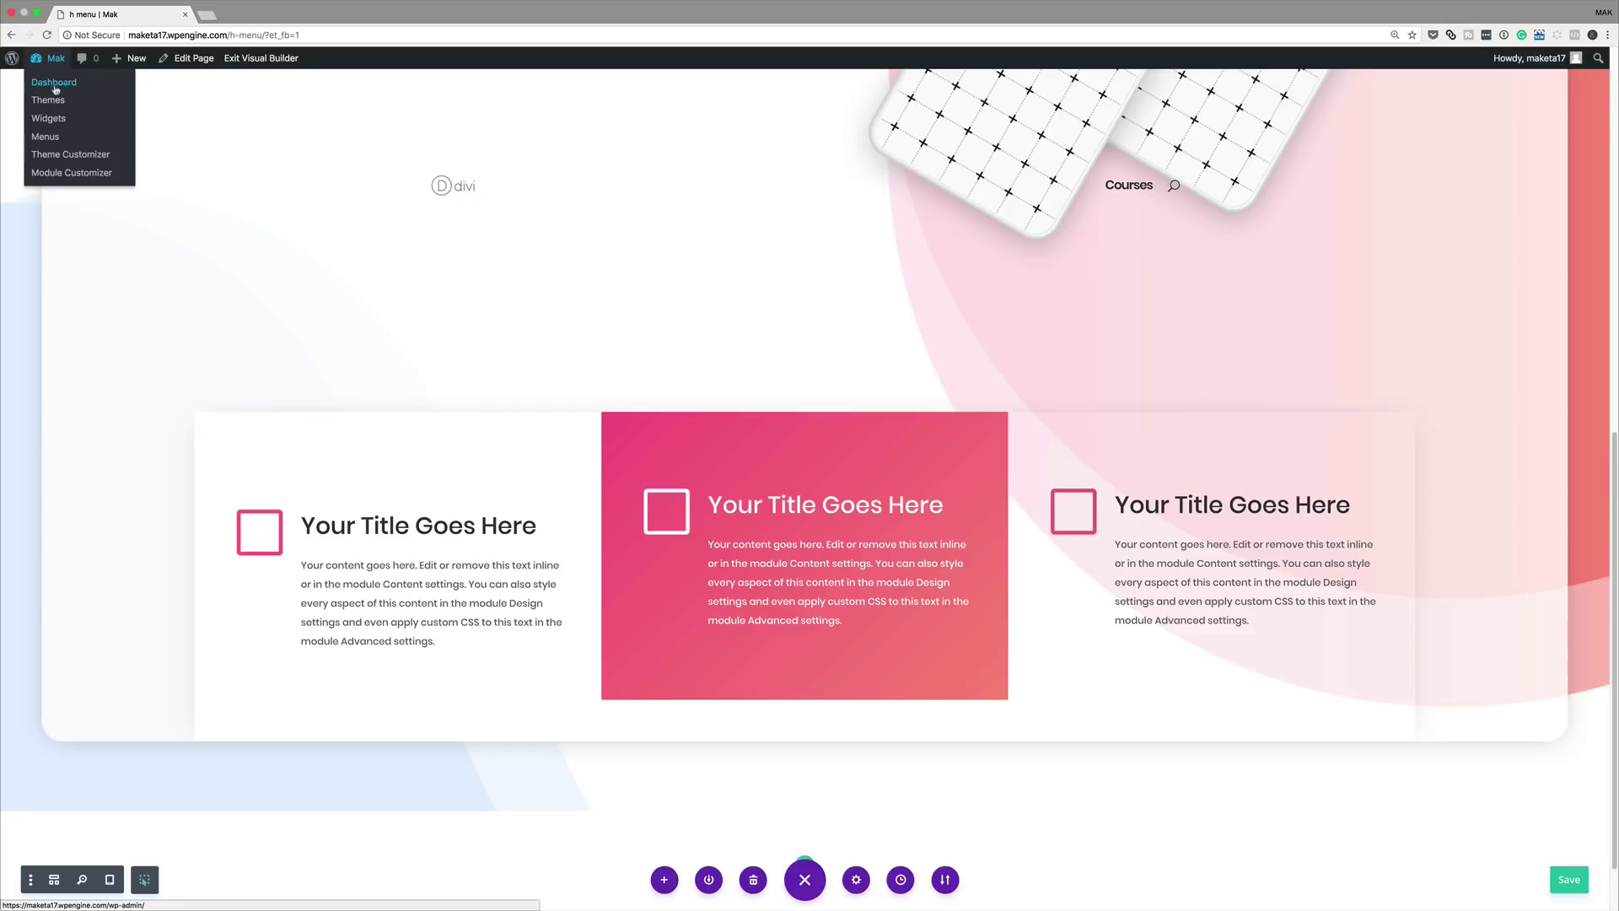
- Disable Fixed Navigation Bar in Divi Theme Options from a new Dashboard tab and save the changes
left_click(53, 82)
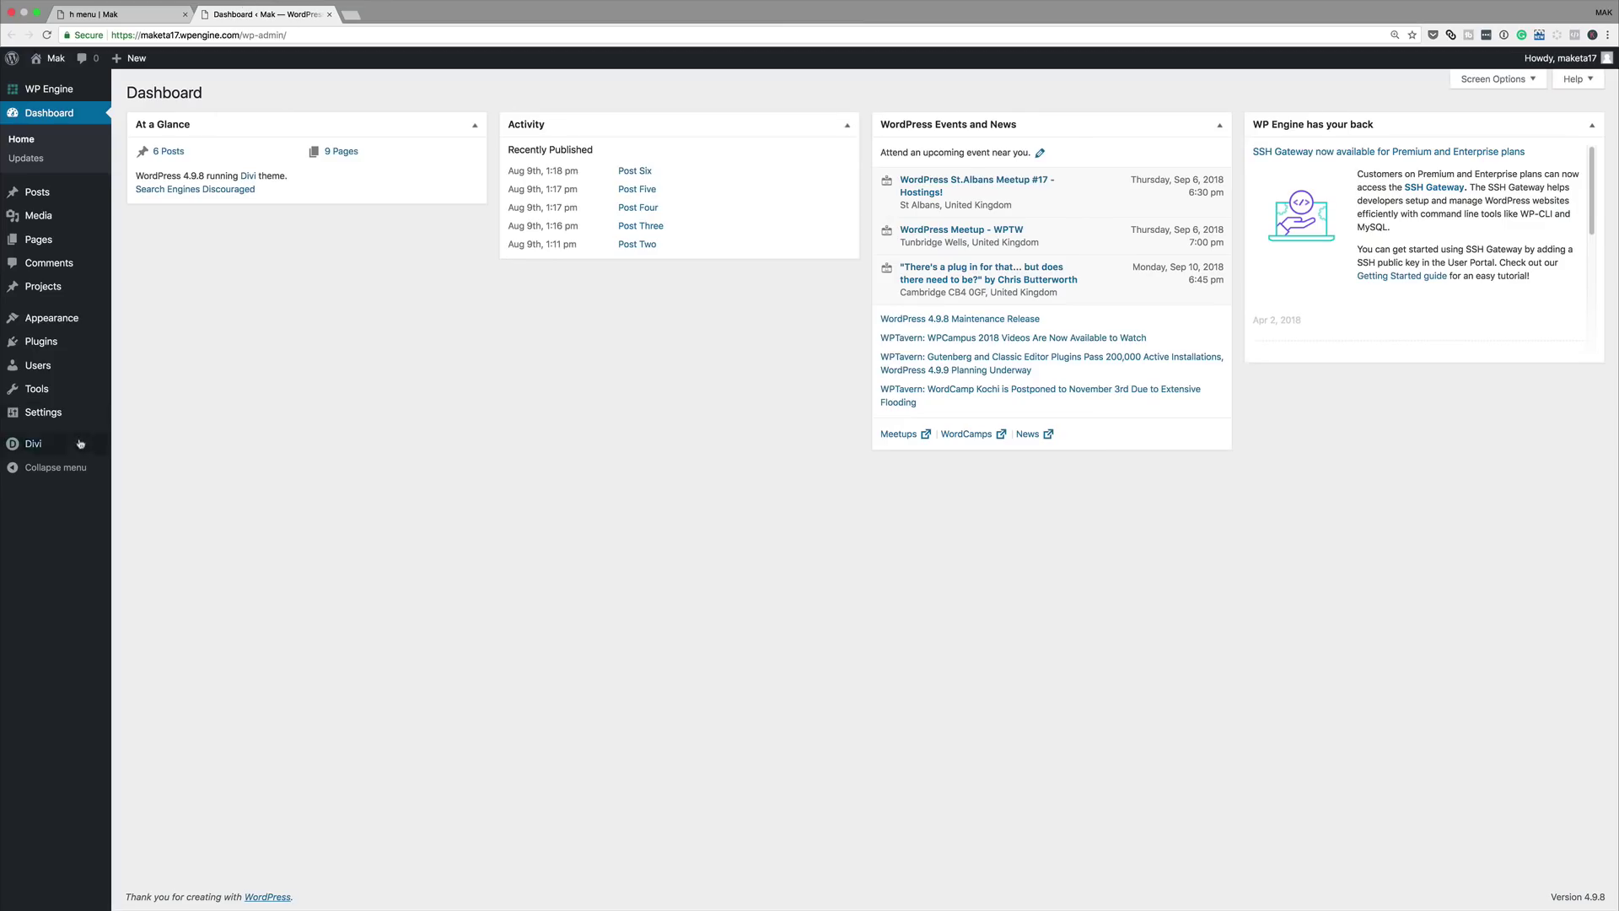
mouse_move(76, 445)
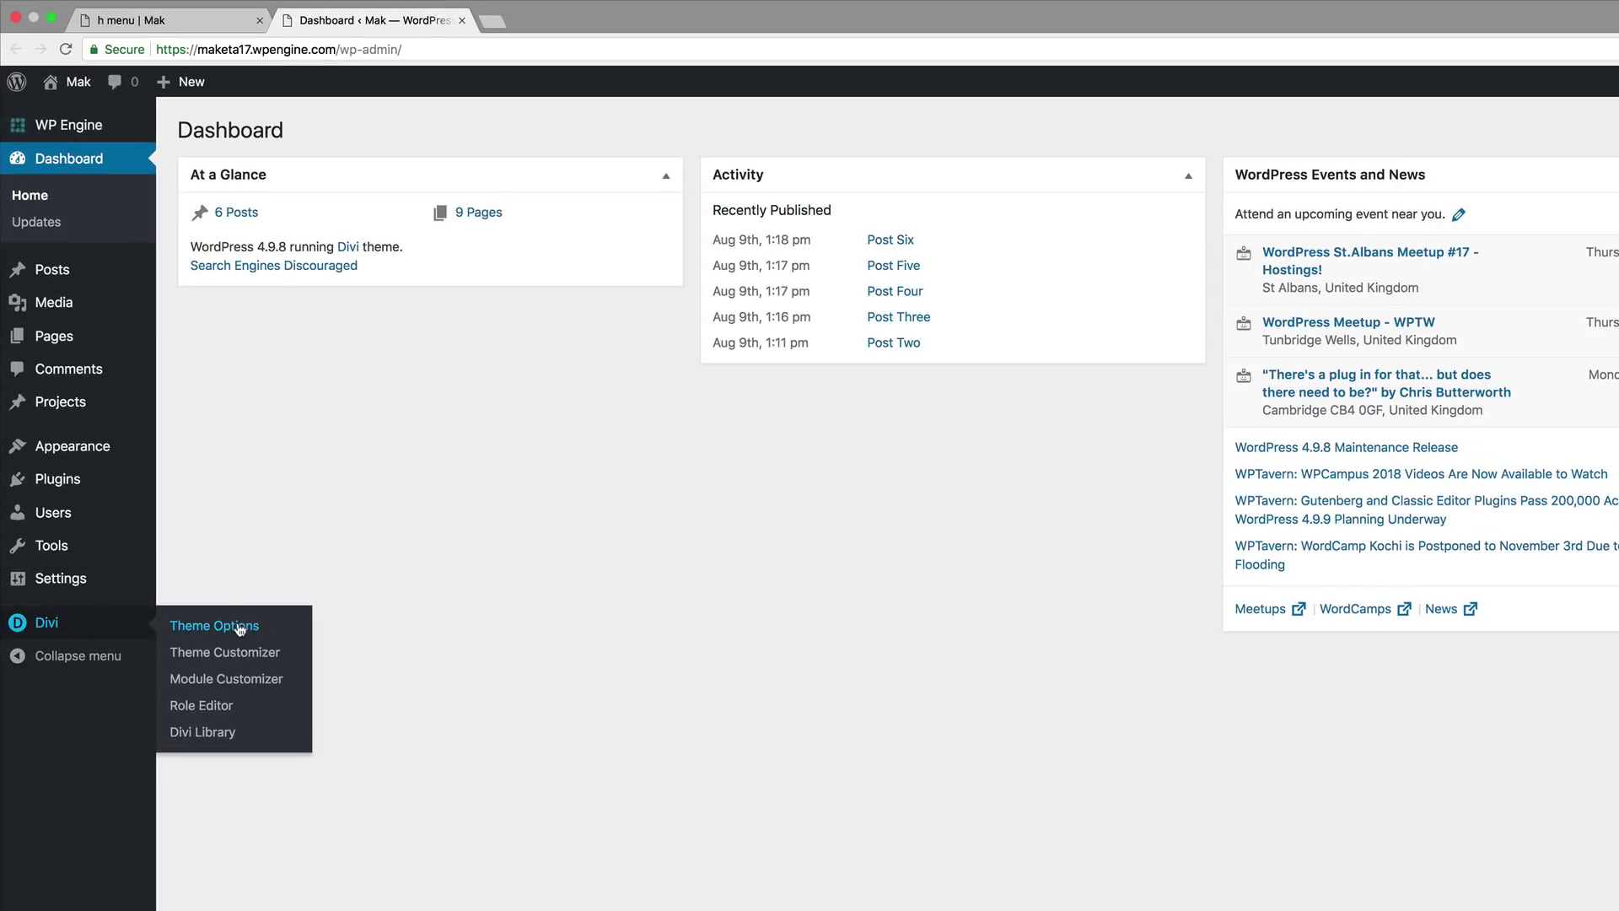
left_click(240, 629)
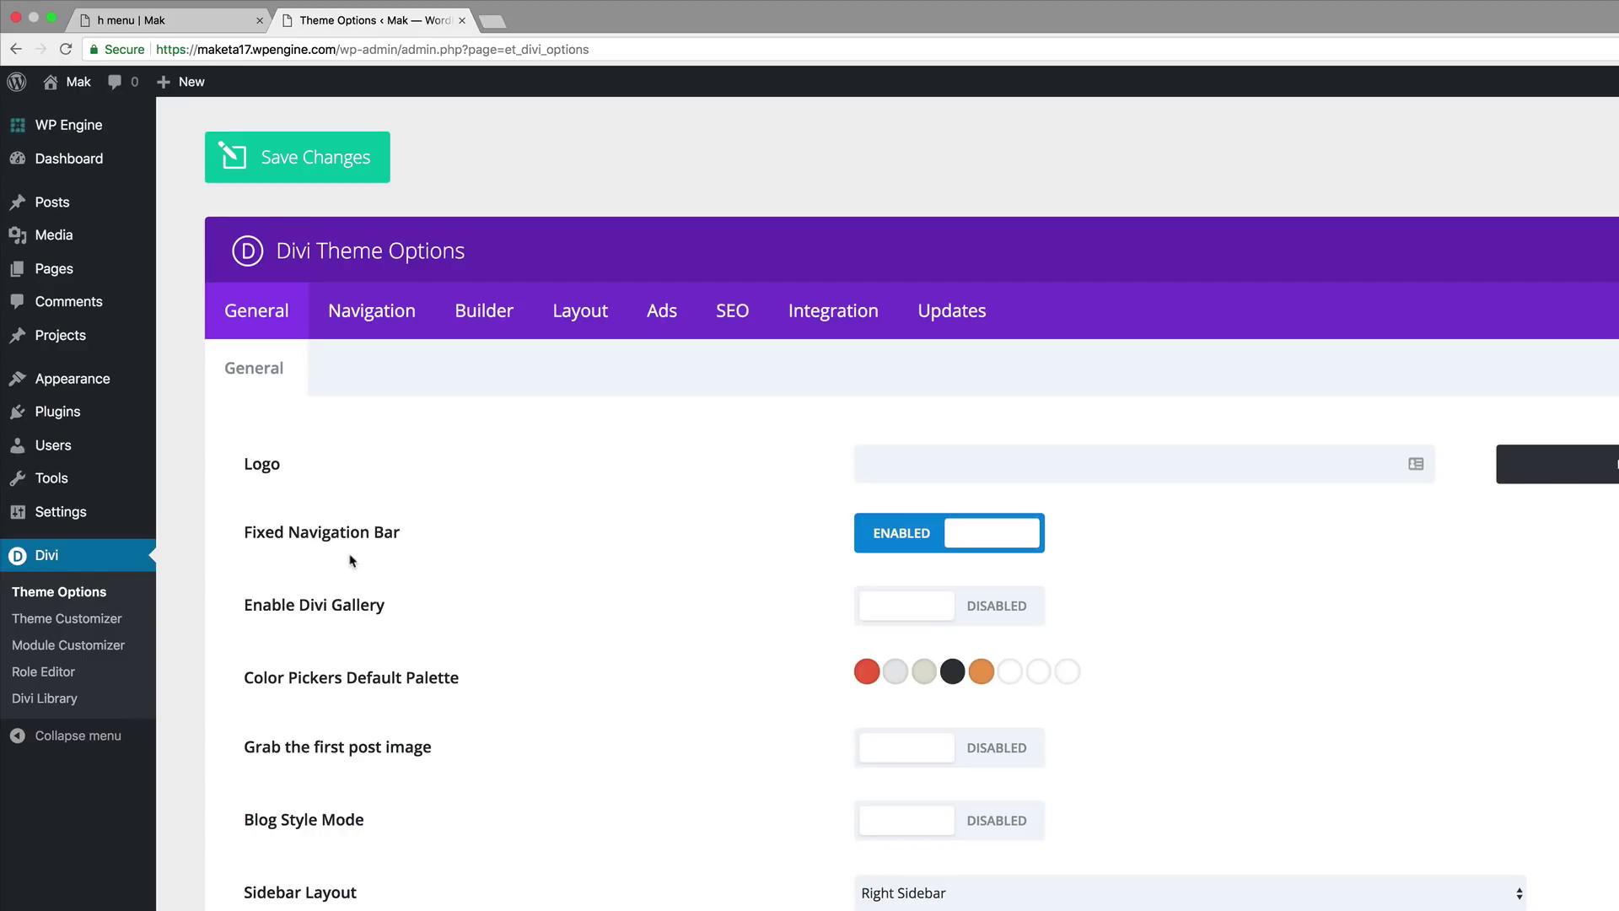
left_click(949, 533)
scroll(1417, 640, "down", 15)
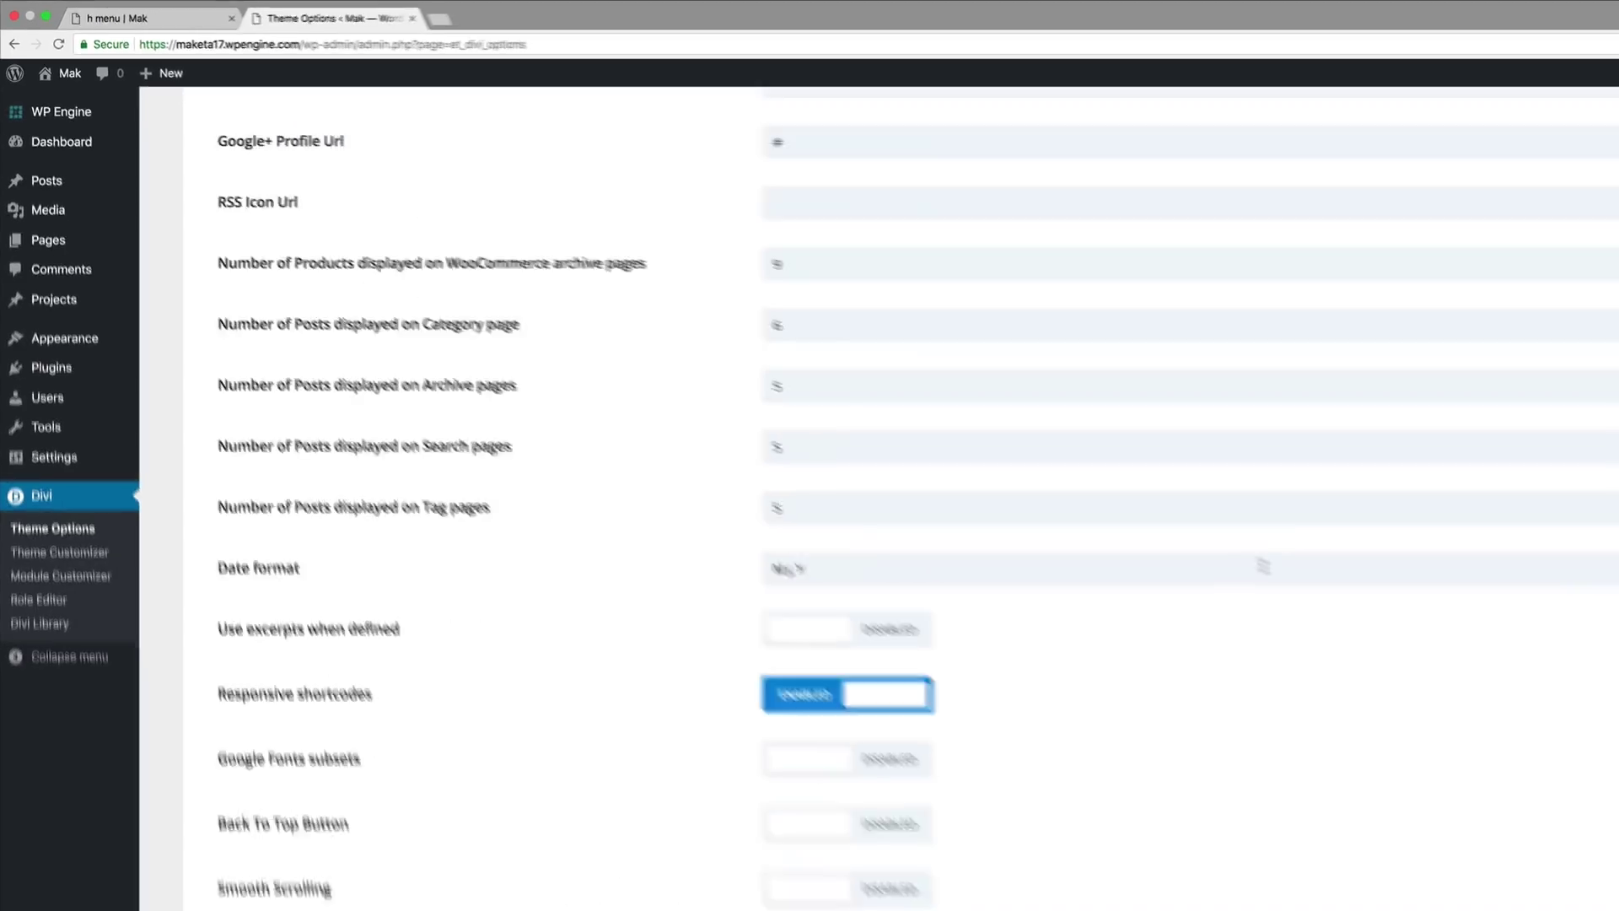
scroll(1263, 565, "down", 5)
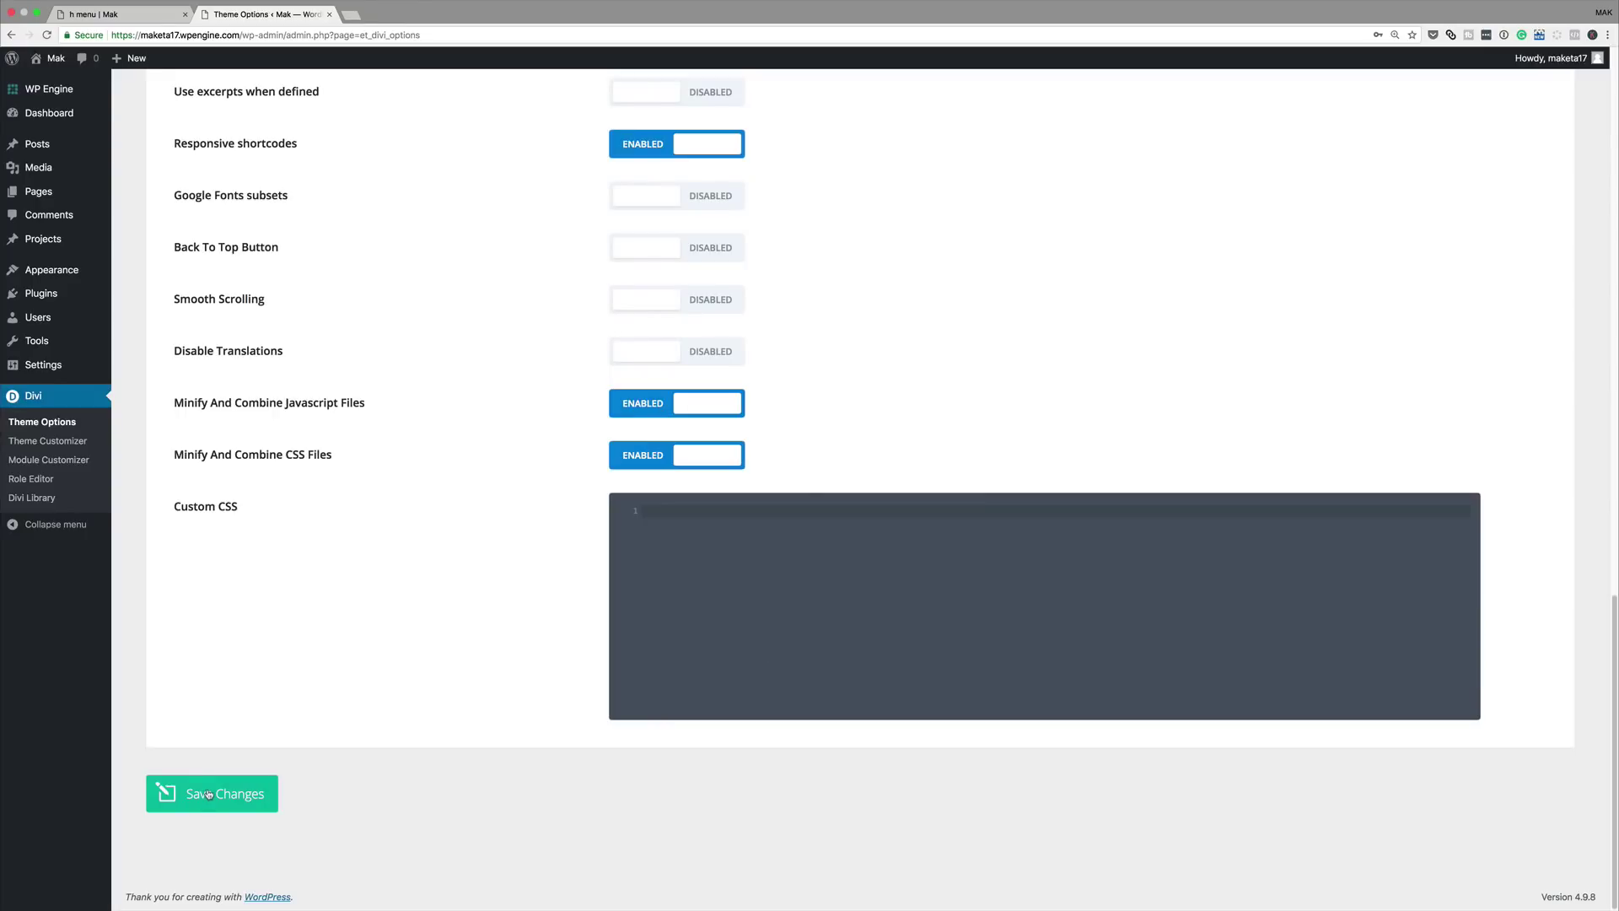
left_click(208, 793)
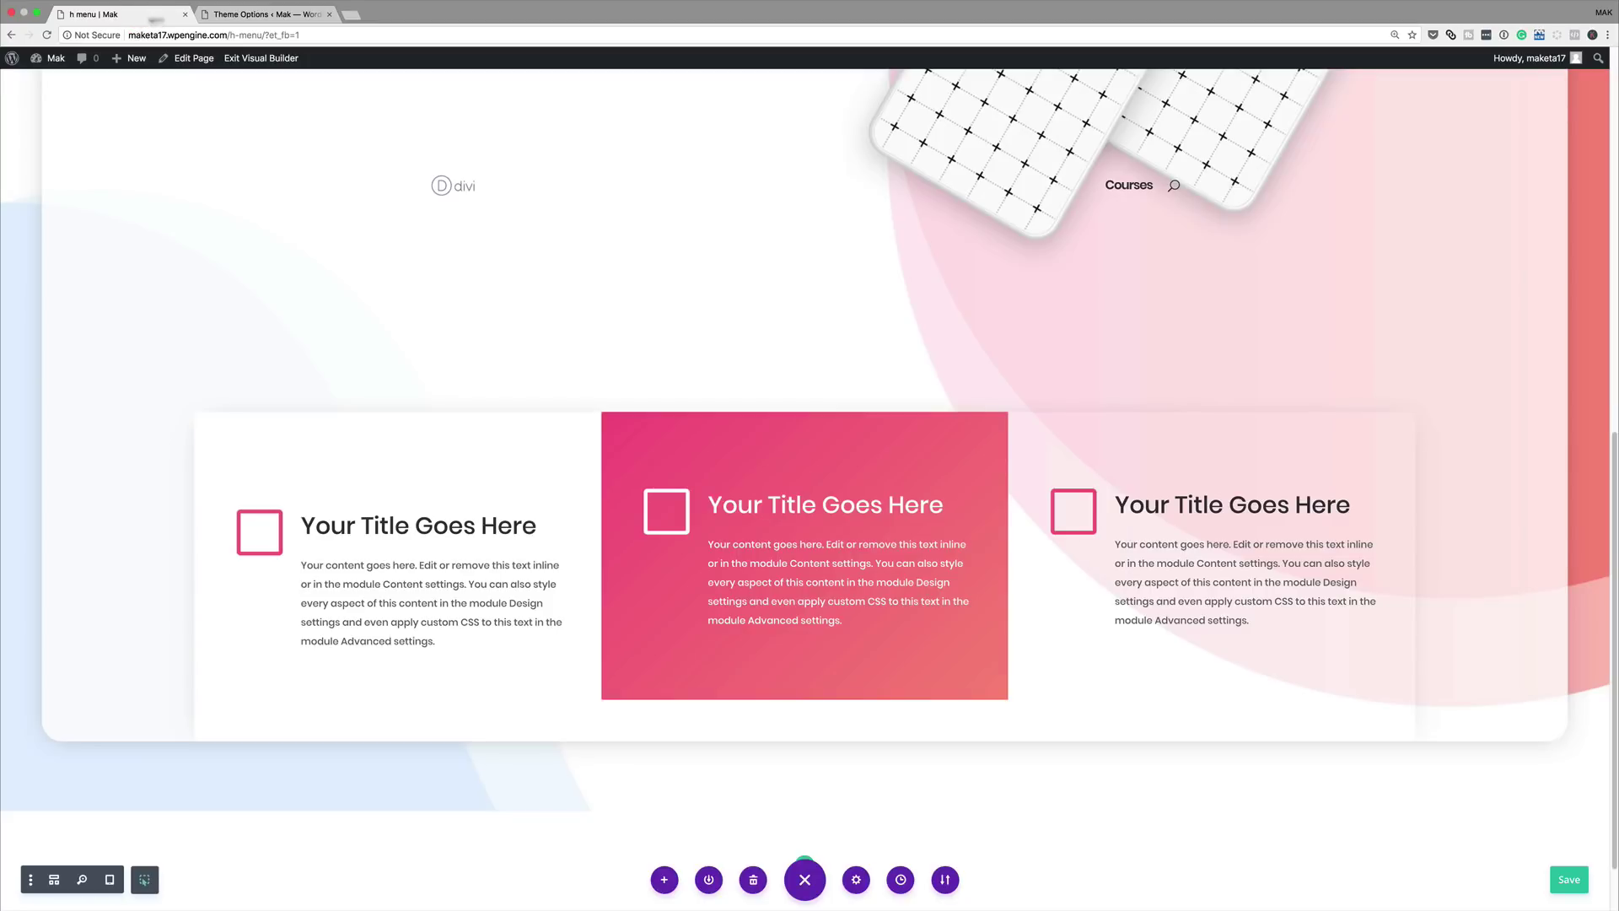
- Exit the Visual Builder and scroll the live h menu page to review the hero and blurbs
left_click(270, 59)
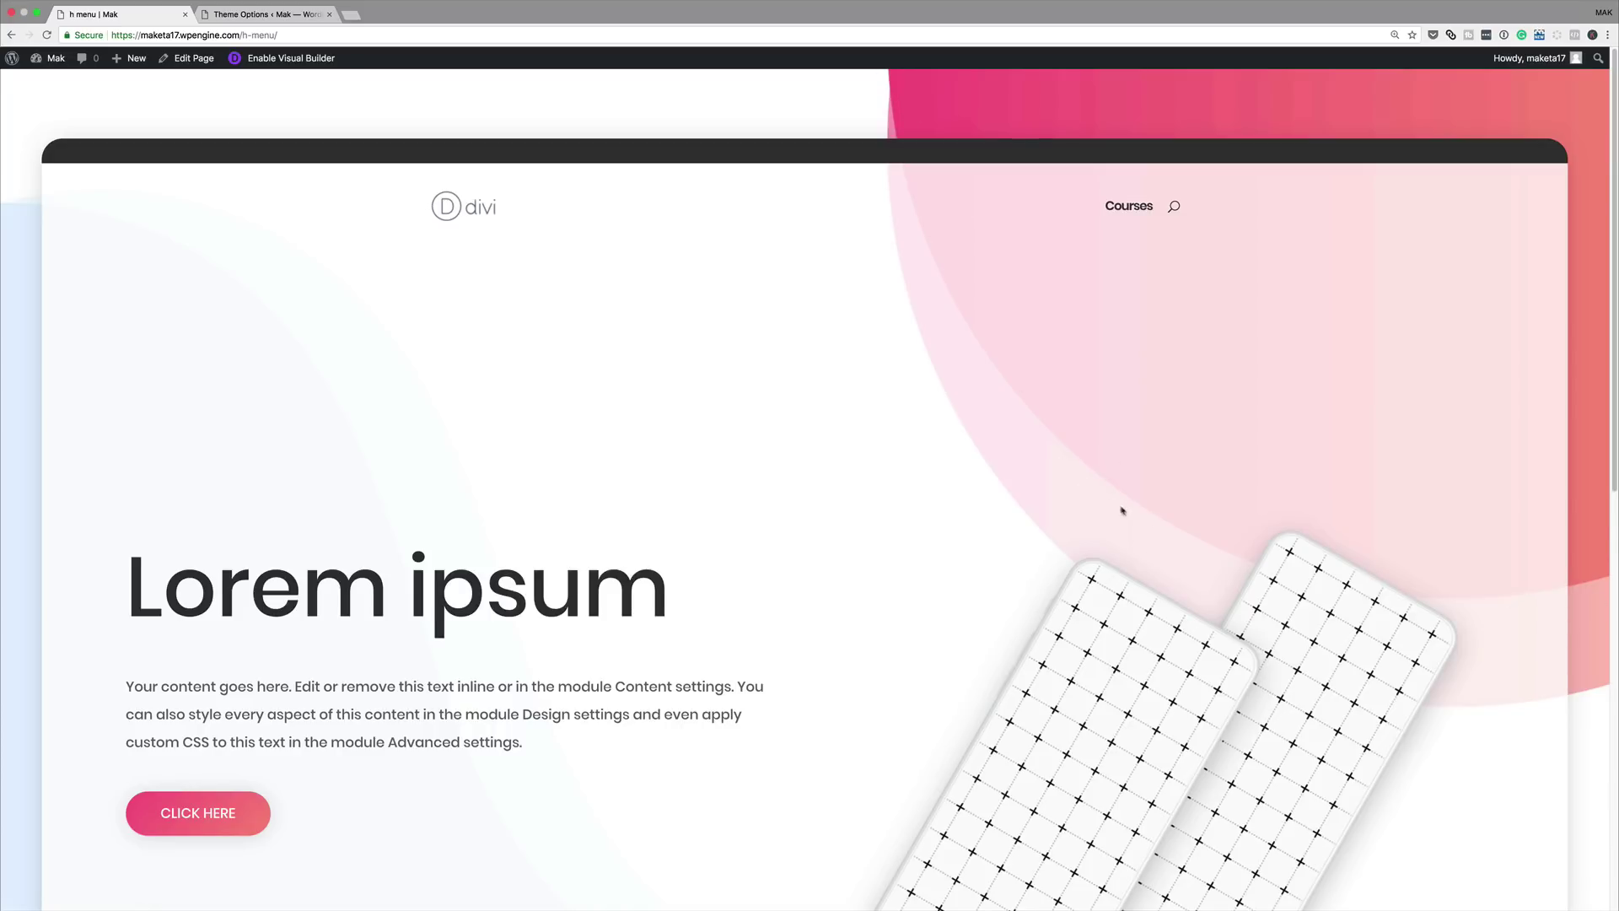
scroll(1122, 510, "down", 5)
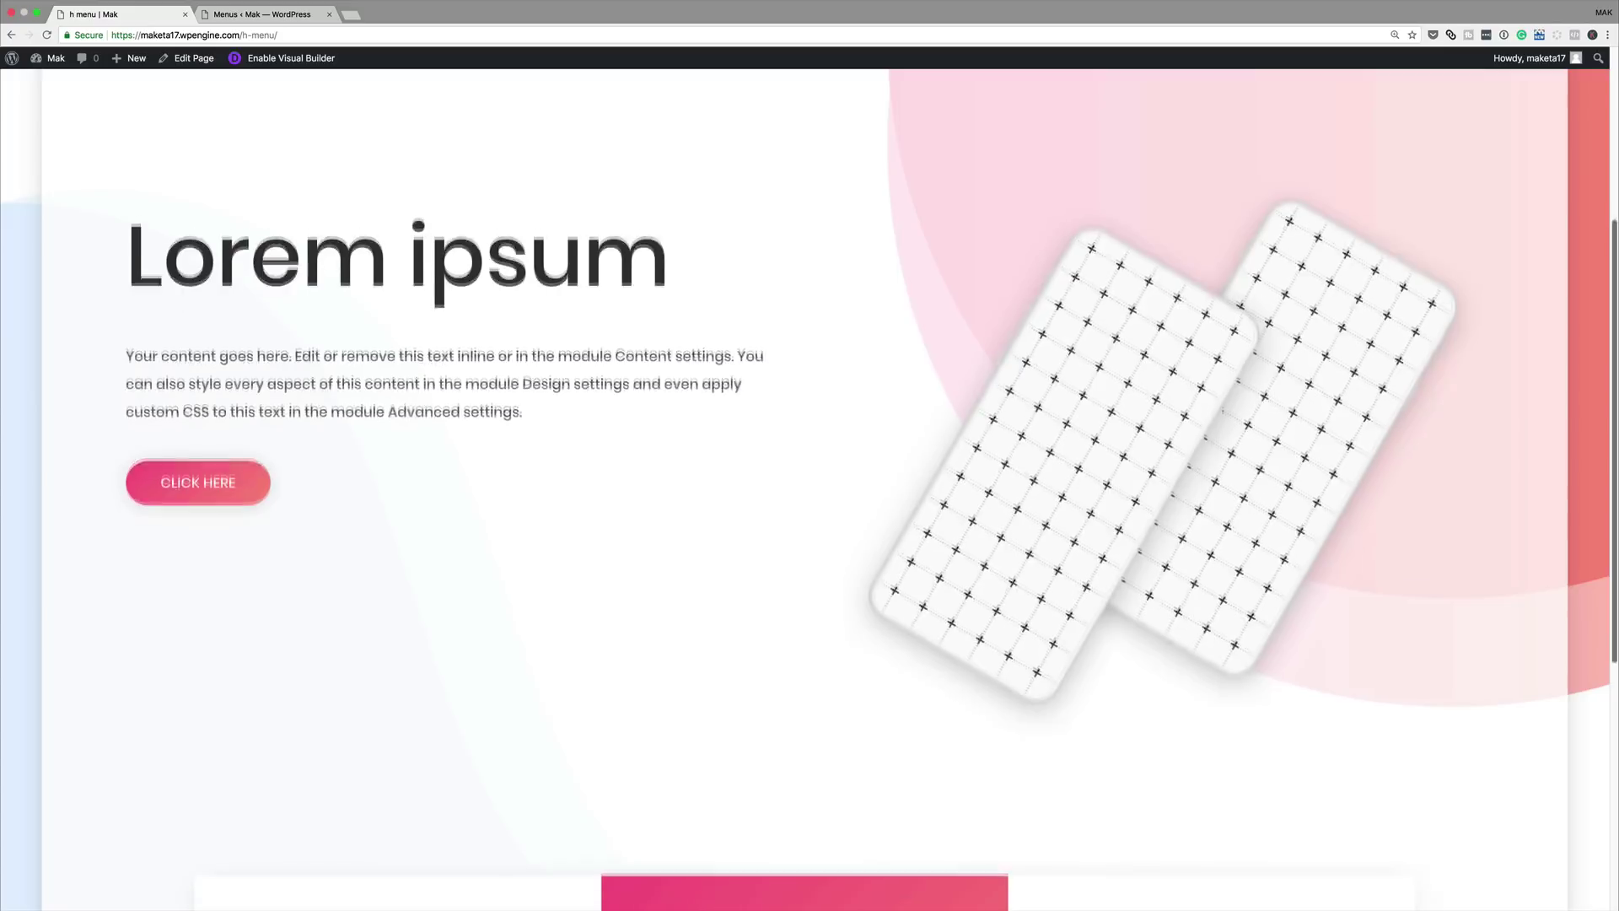
scroll(810, 490, "down", 5)
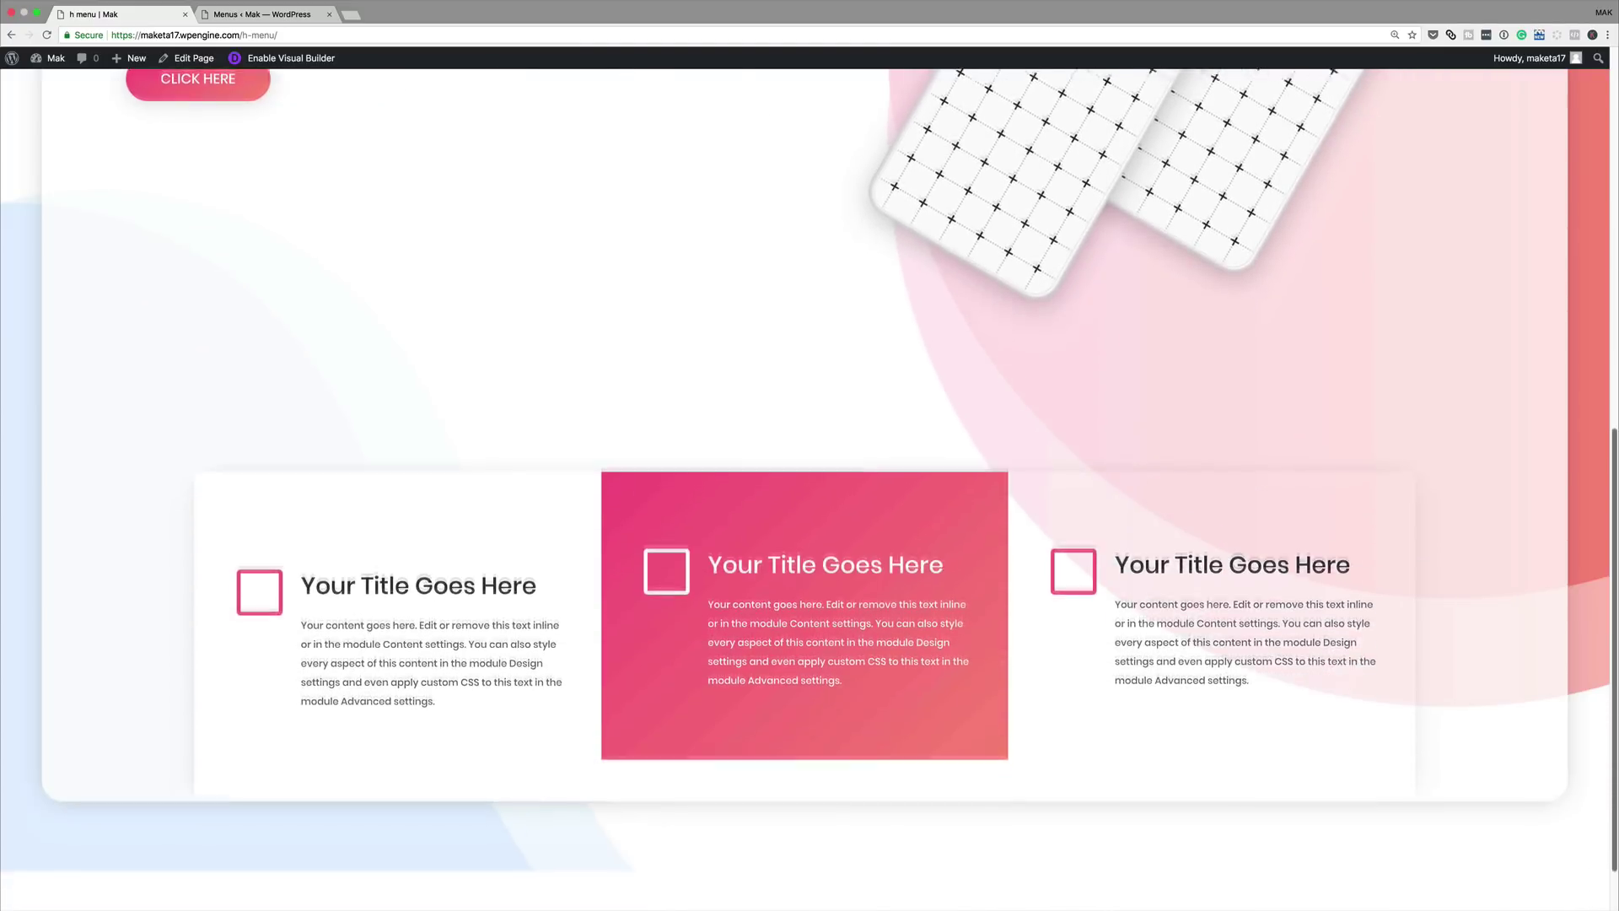
scroll(809, 490, "down", 2)
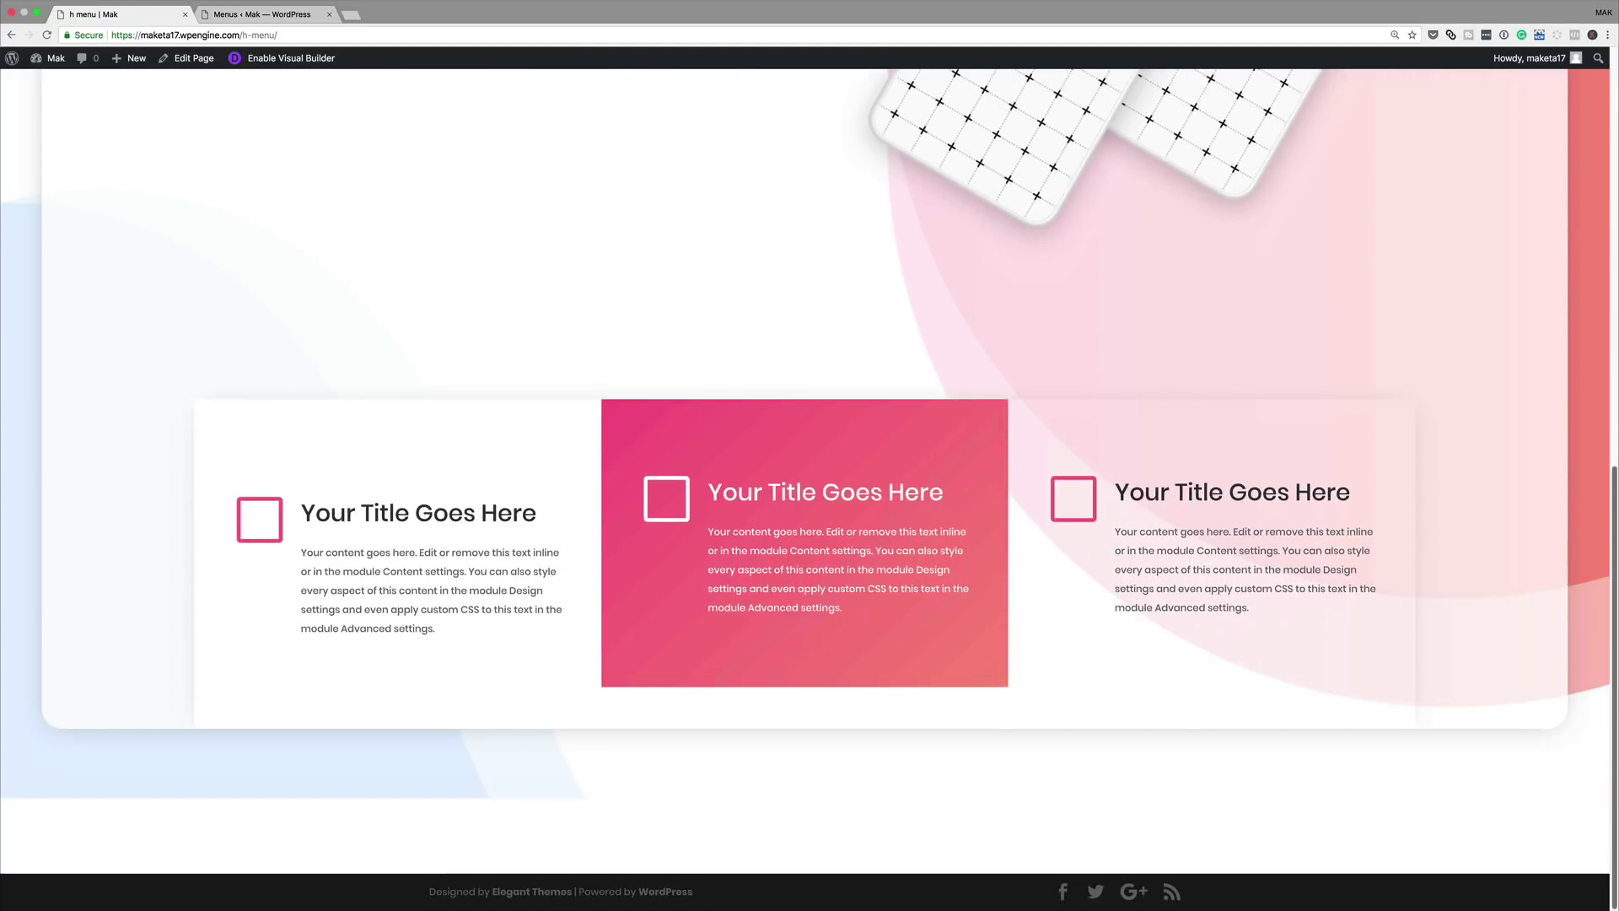
scroll(810, 455, "up", 4)
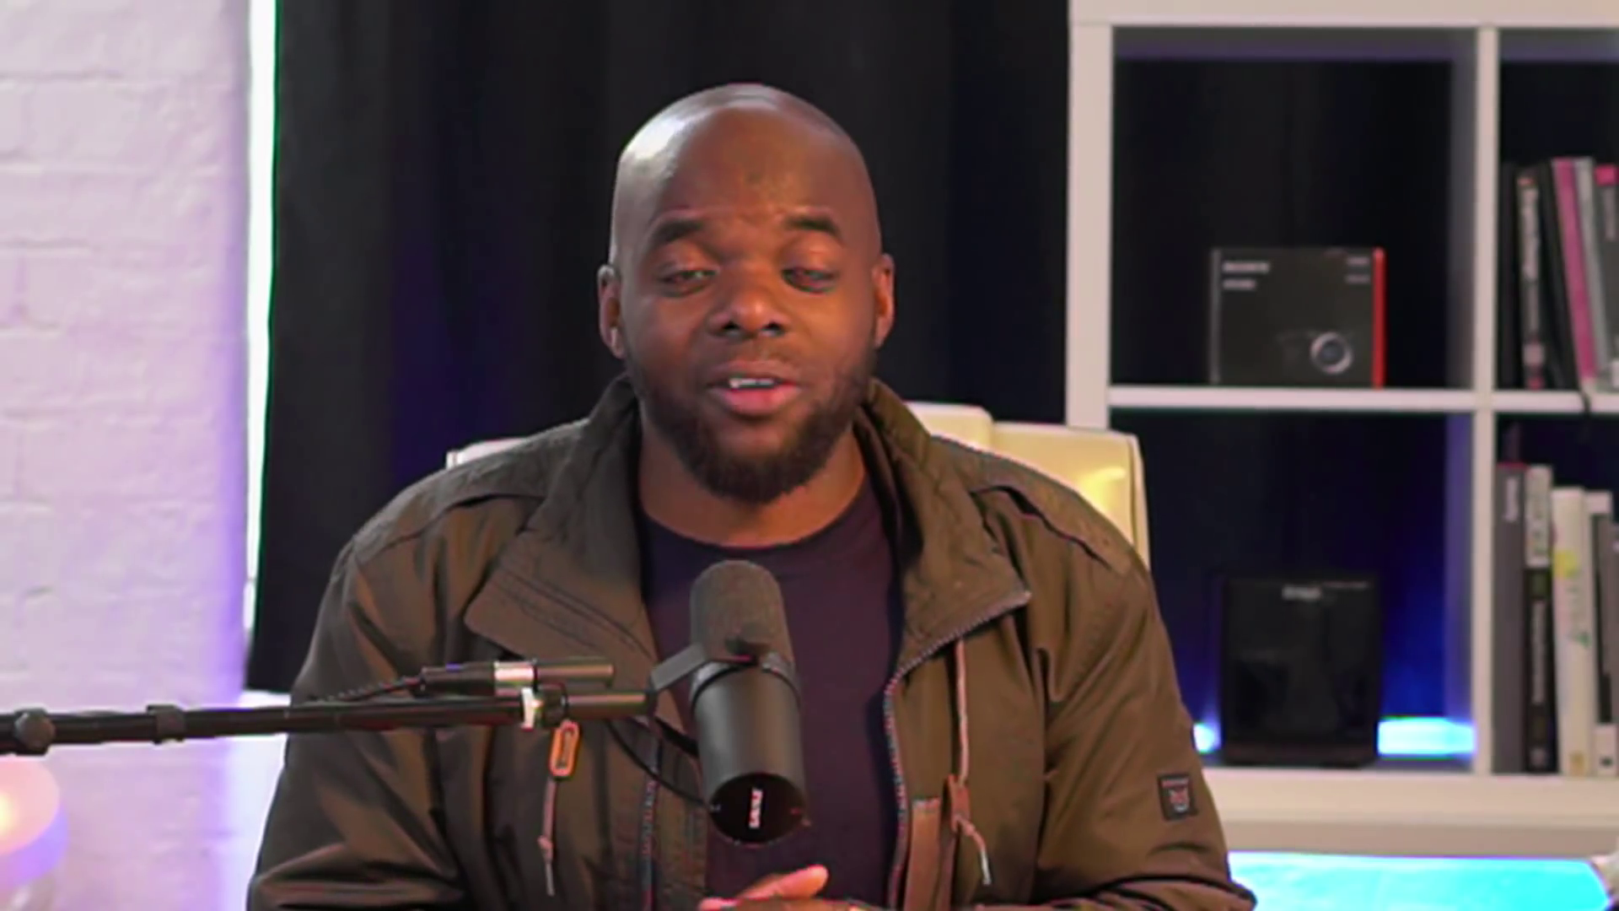